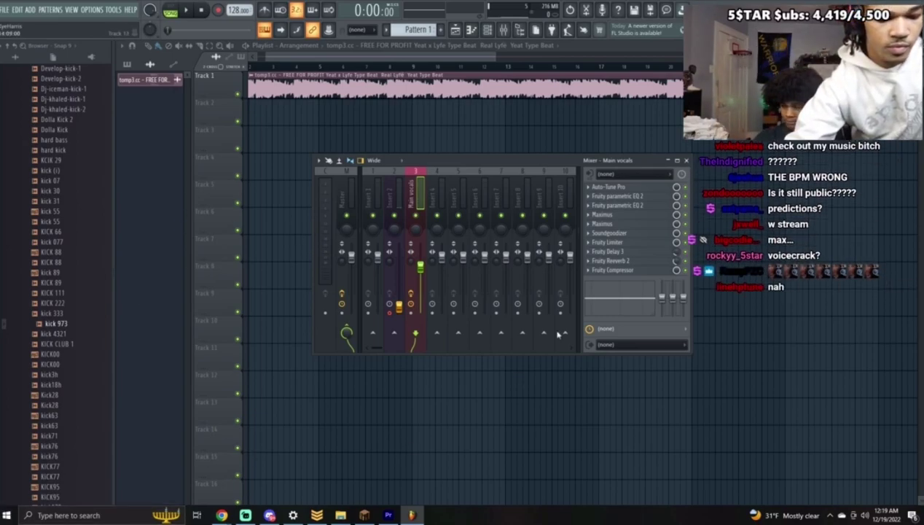
Step: Hide the mixer and play the beat while checking the system's headphone volume
key(F9)
key(space)
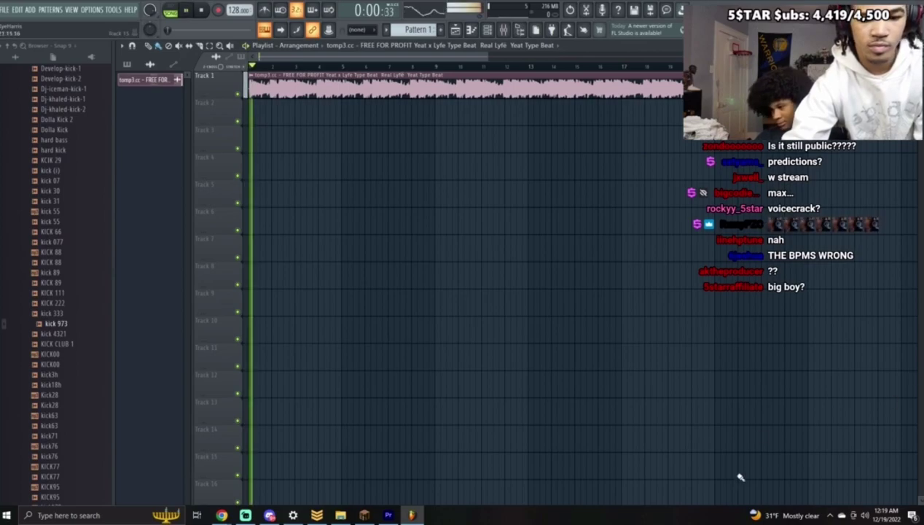
click(866, 516)
click(864, 470)
click(864, 456)
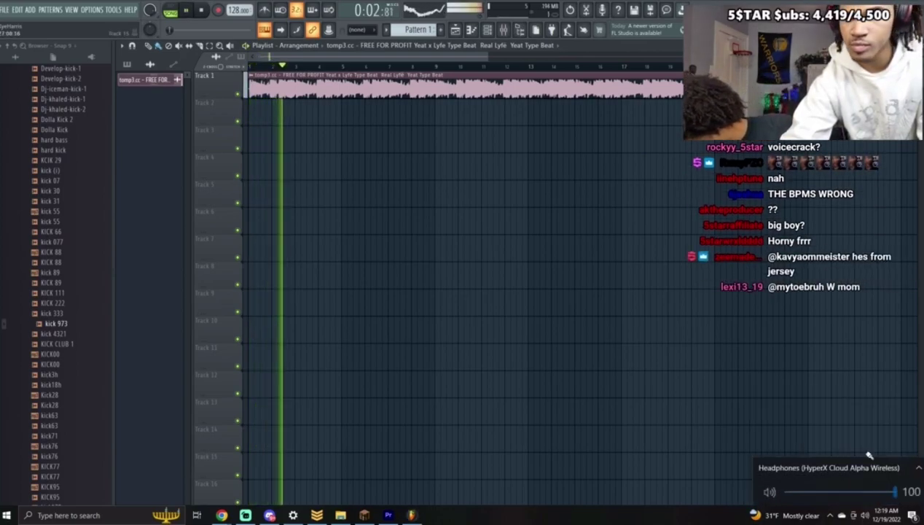
click(368, 72)
key(space)
key(space)
key(space)
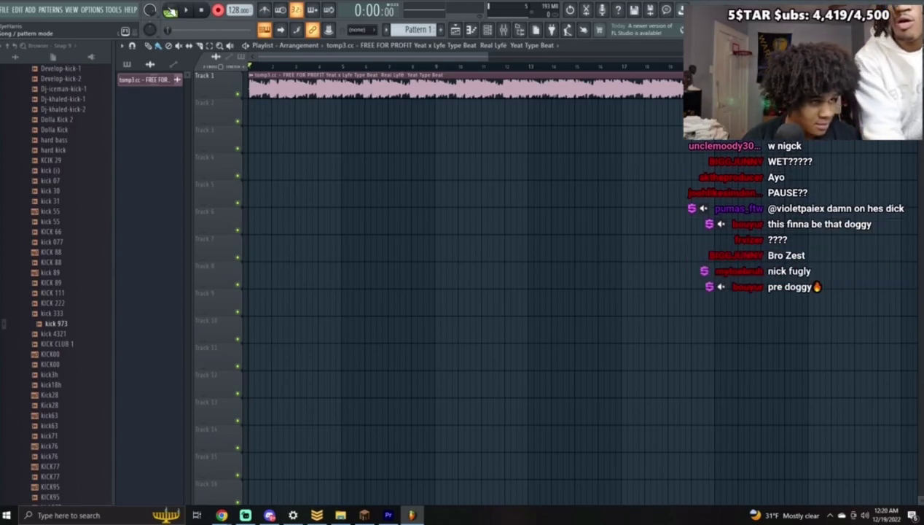
Step: Record a vocal take about four bars long over the beat from the song start onto Track 2
key(space)
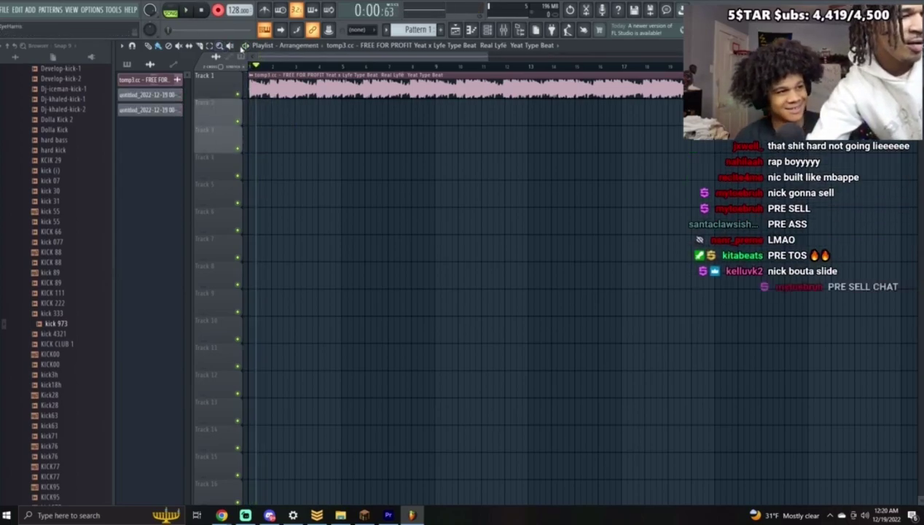
click(192, 11)
click(191, 13)
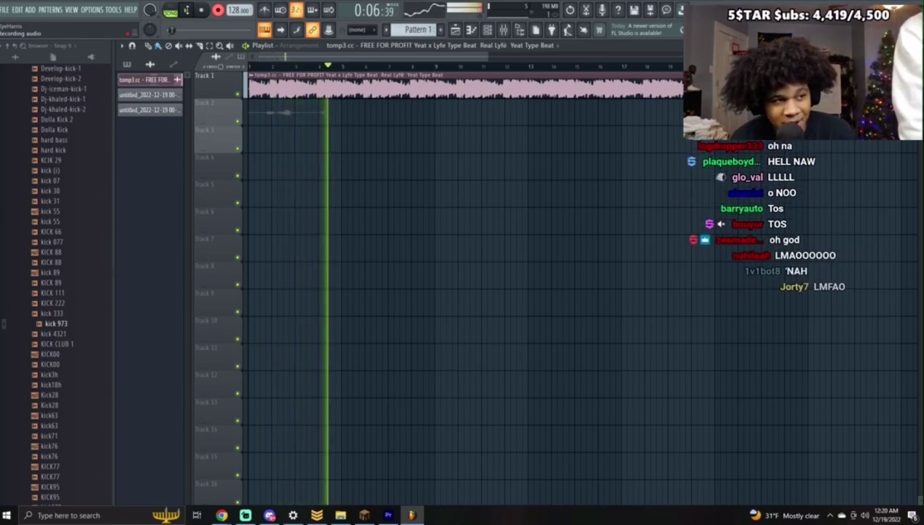
click(187, 10)
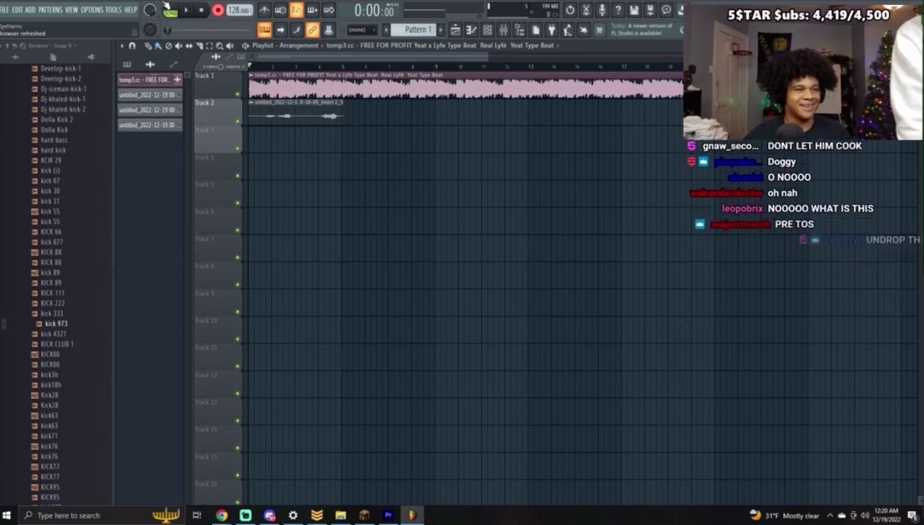
Step: Normalize the recorded vocal take on Track 2 and play it back with the beat
double_click(295, 115)
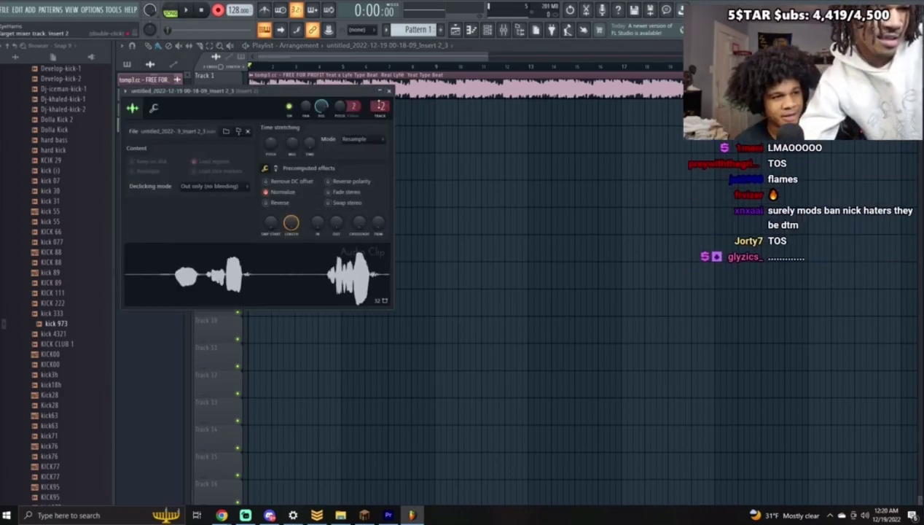
click(387, 92)
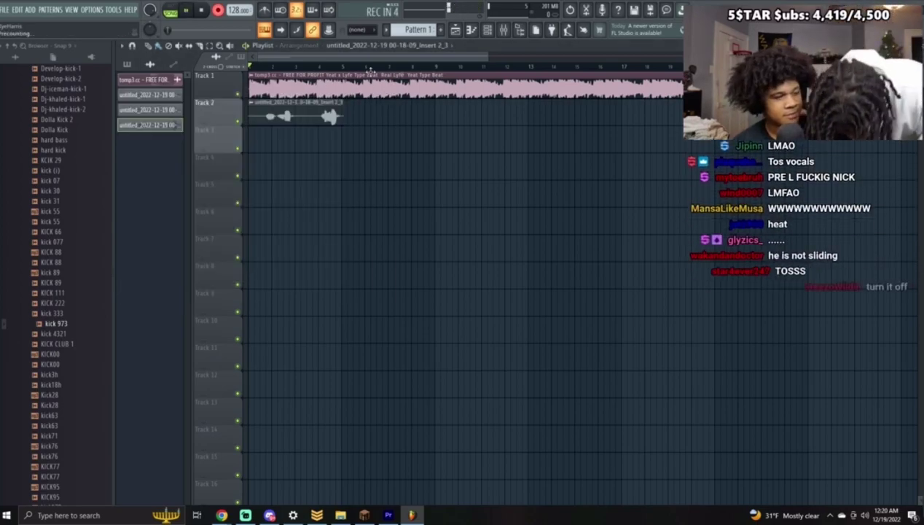
key(space)
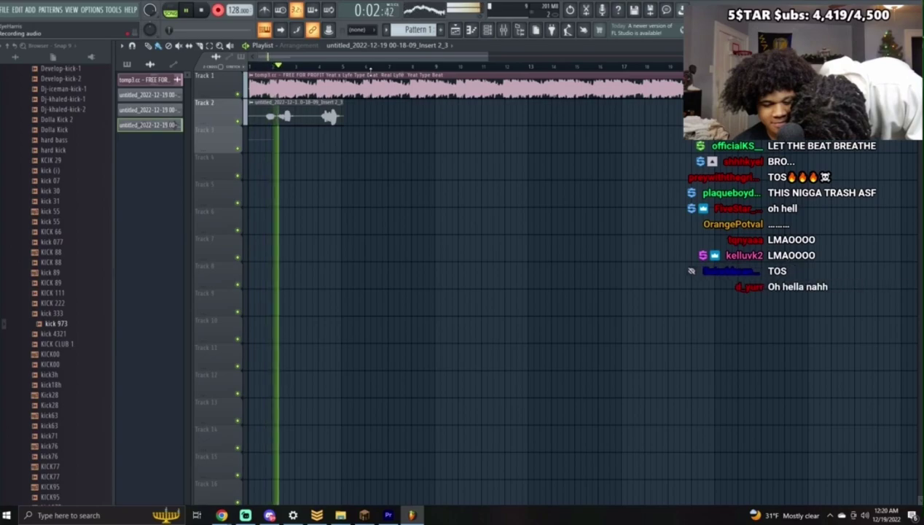
key(space)
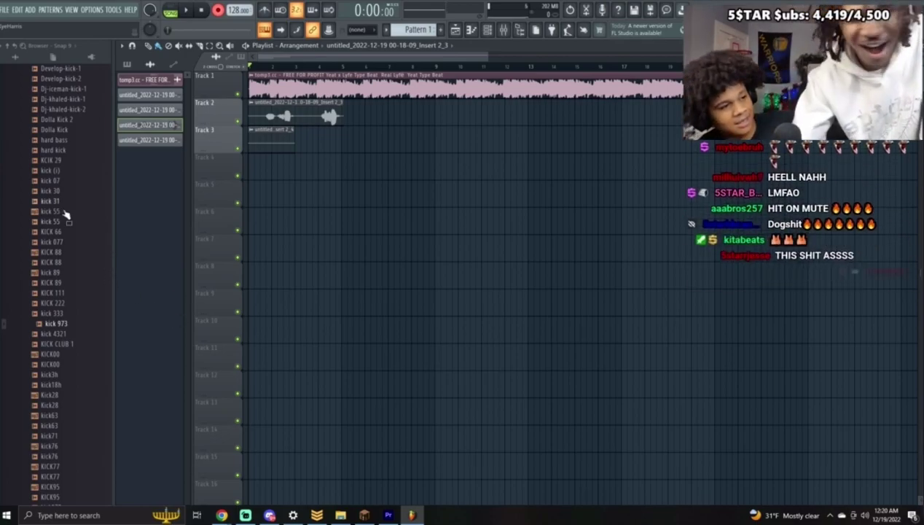
Step: Delete the recorded clips on Tracks 2 and 3 and record a new vocal take about two bars long on Track 2
right_click(298, 117)
right_click(292, 137)
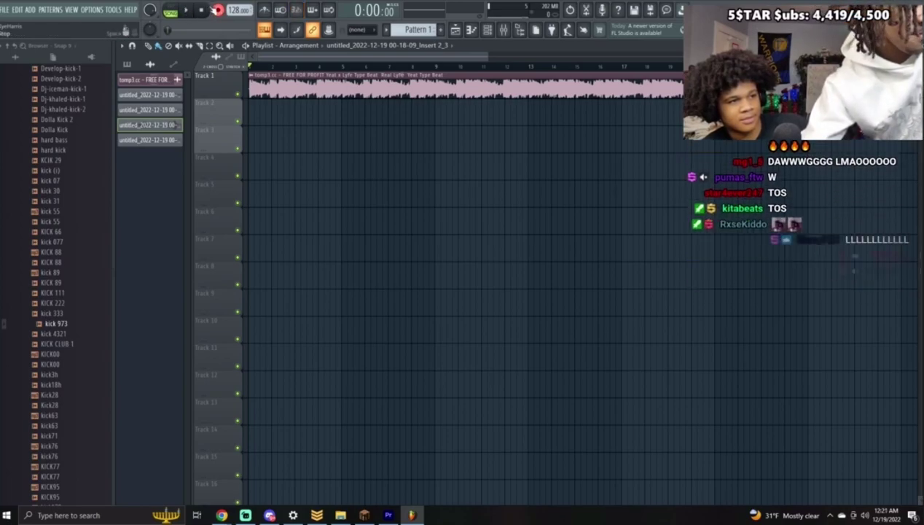
click(186, 11)
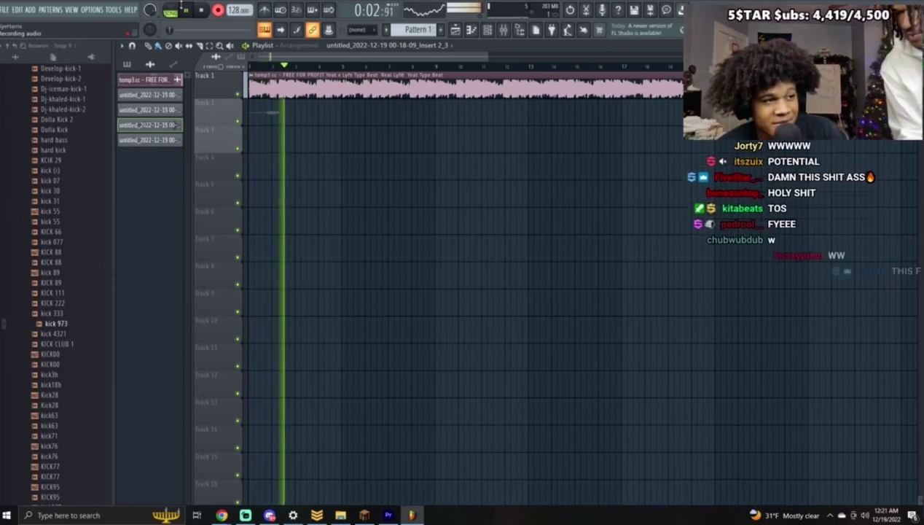
click(185, 10)
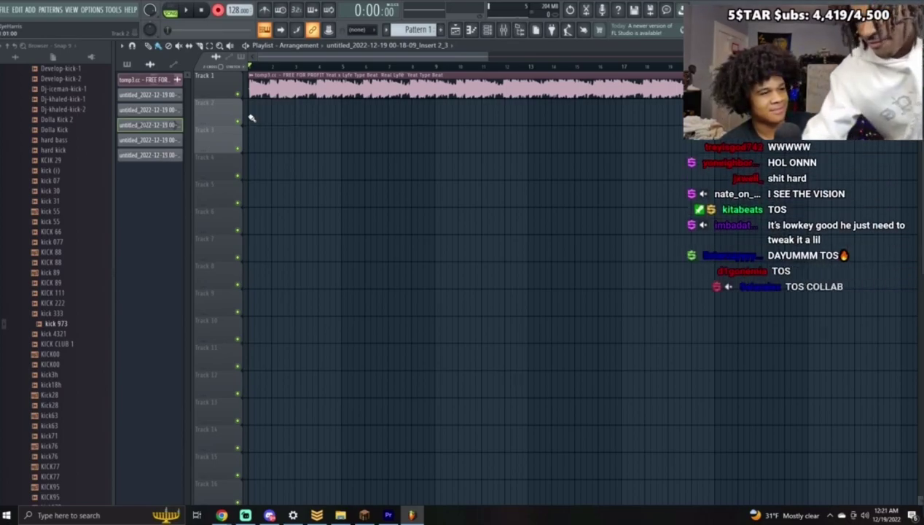
click(191, 16)
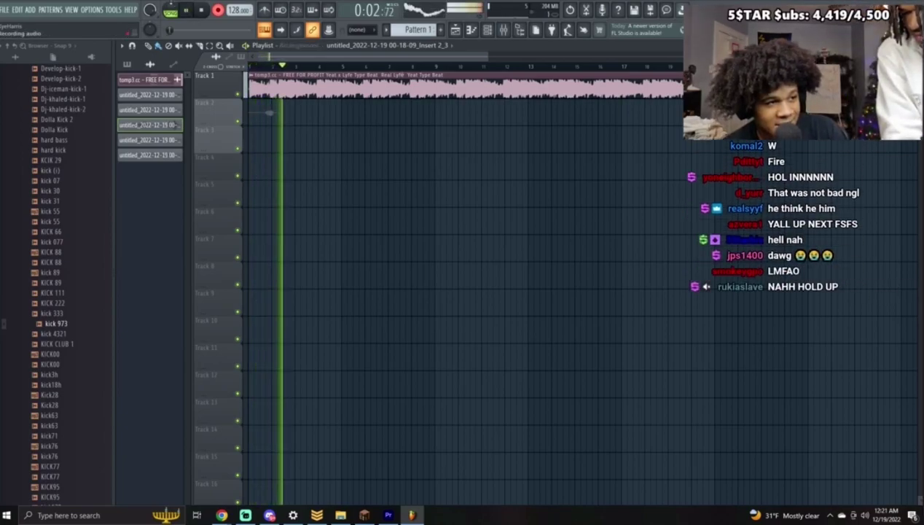
key(space)
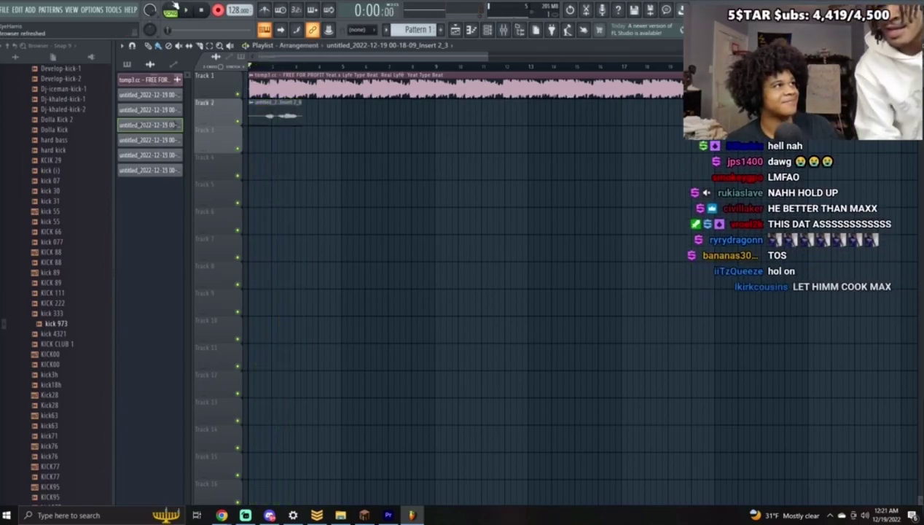
Step: Normalize the new Track 2 take, route it to mixer track 3 (Main vocals) and play it back
double_click(282, 115)
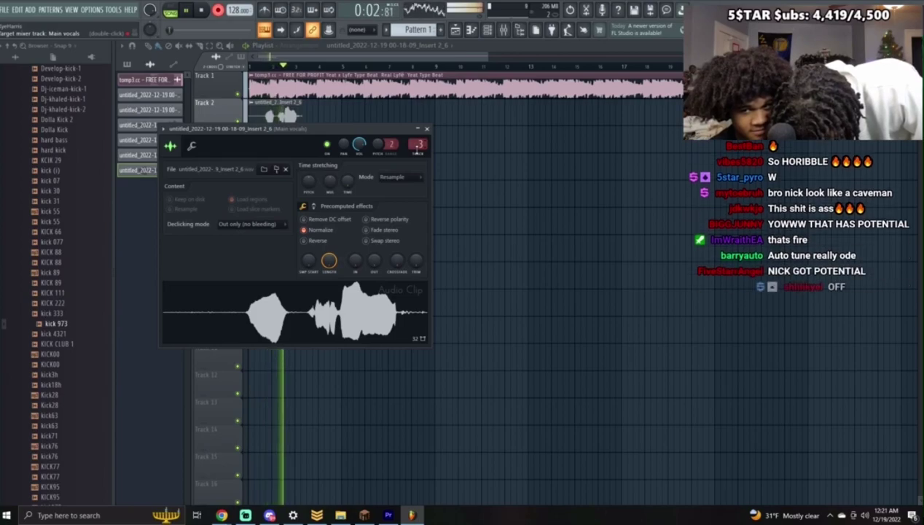
key(space)
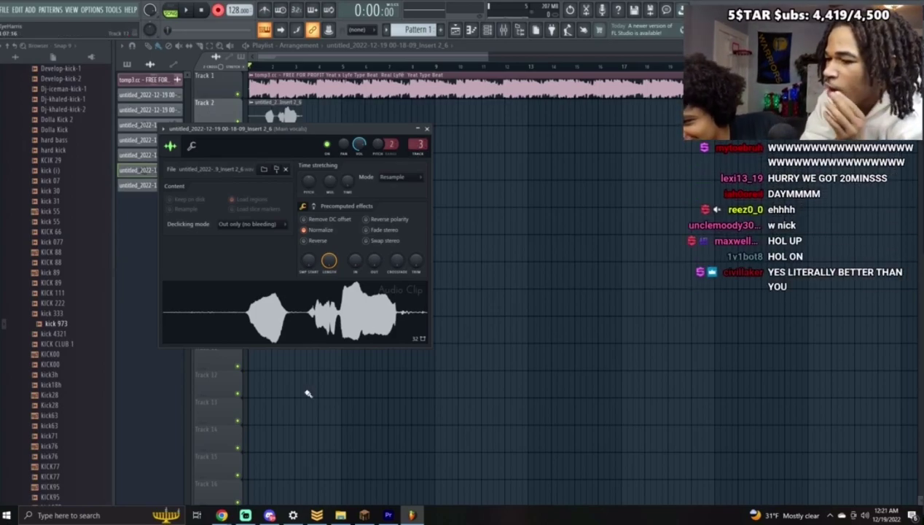
click(420, 132)
click(420, 130)
click(428, 129)
Step: Mute the vocal clip on Track 2 and record another take about one bar long on Track 3
click(179, 47)
click(290, 118)
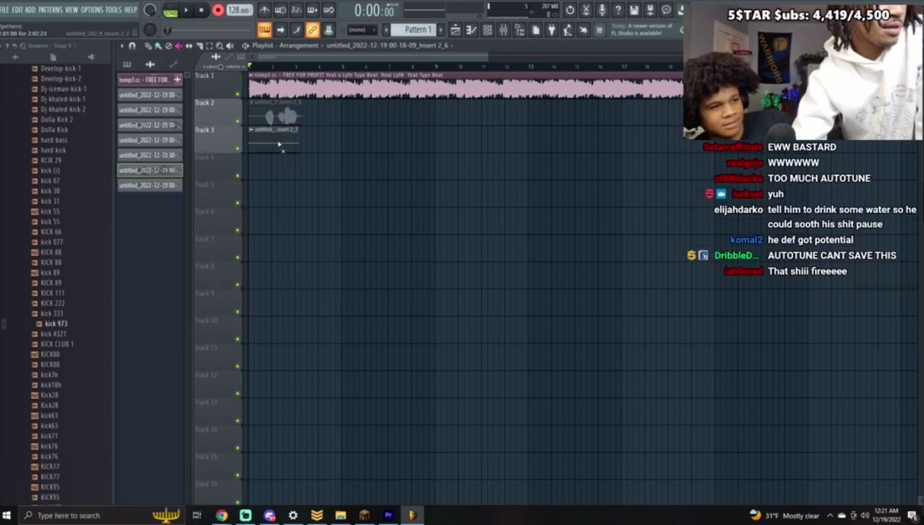
click(188, 11)
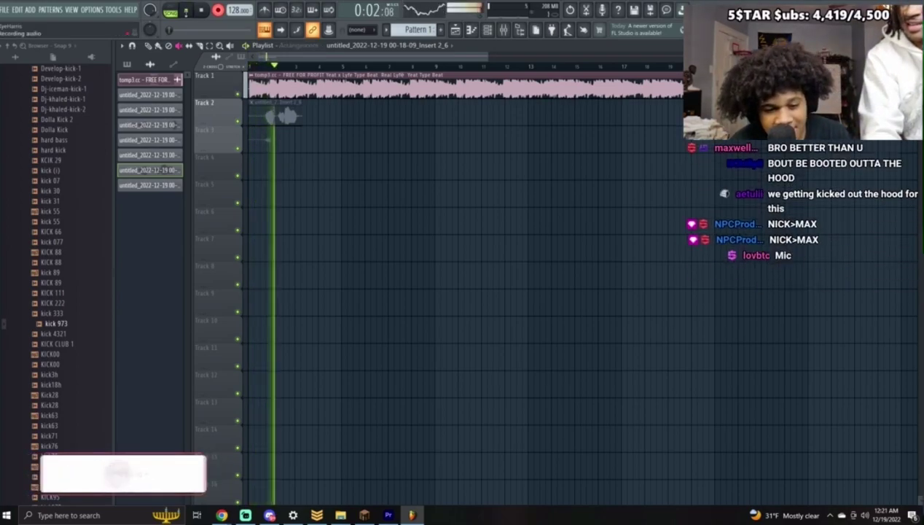
click(188, 11)
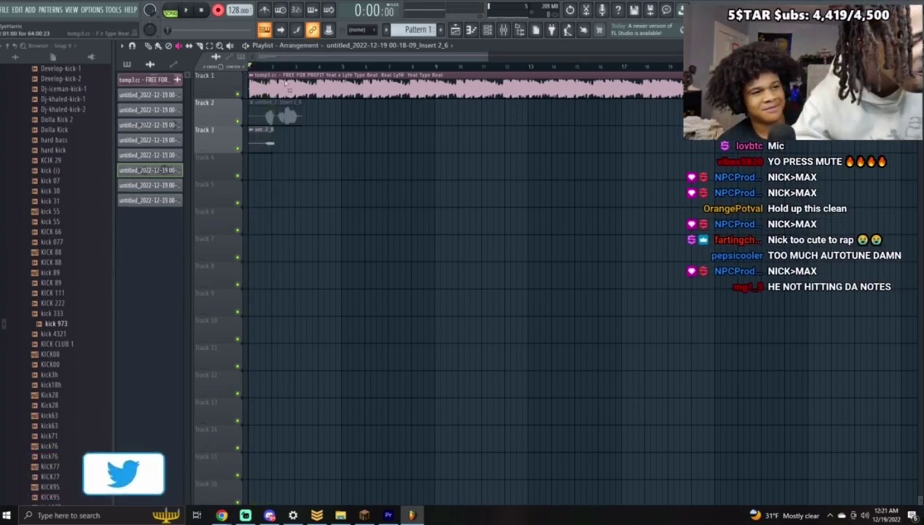
Step: Normalize the Track 3 take, route it to mixer track 3 (Main vocals) and play it back in solo
double_click(262, 135)
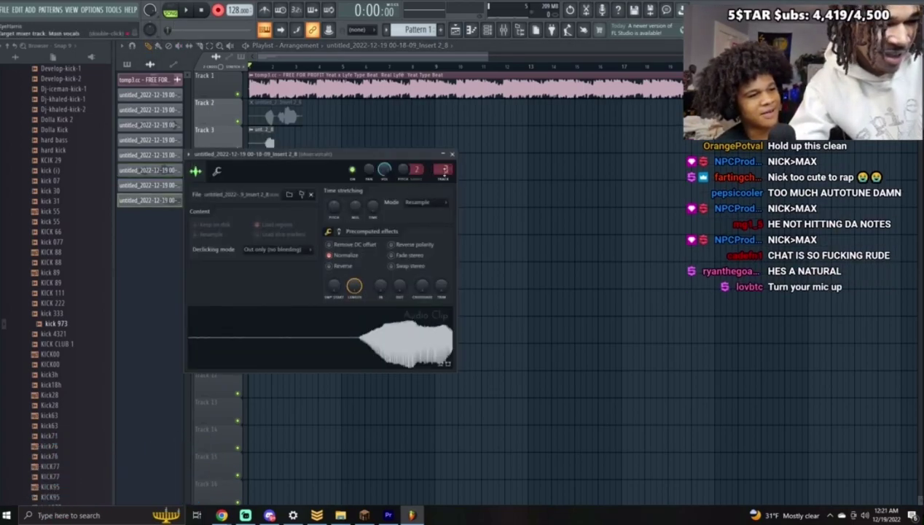
click(452, 155)
right_click(239, 147)
key(space)
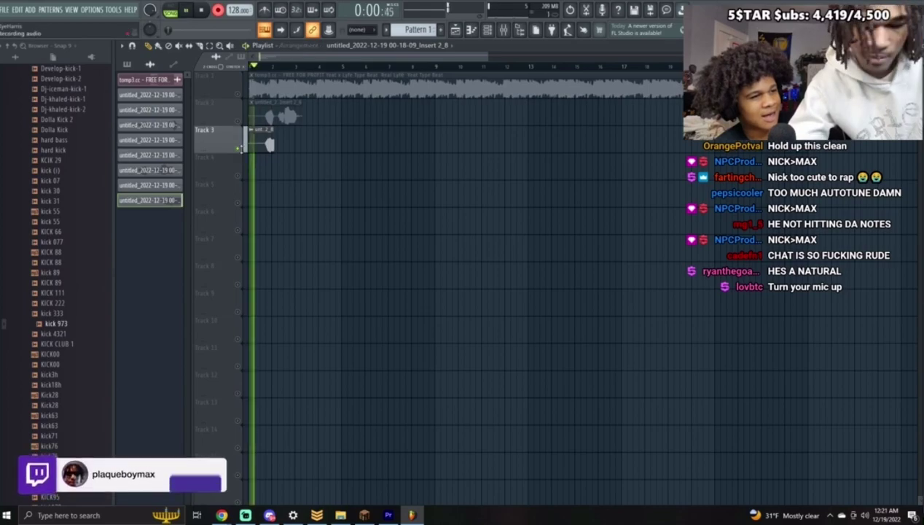
key(space)
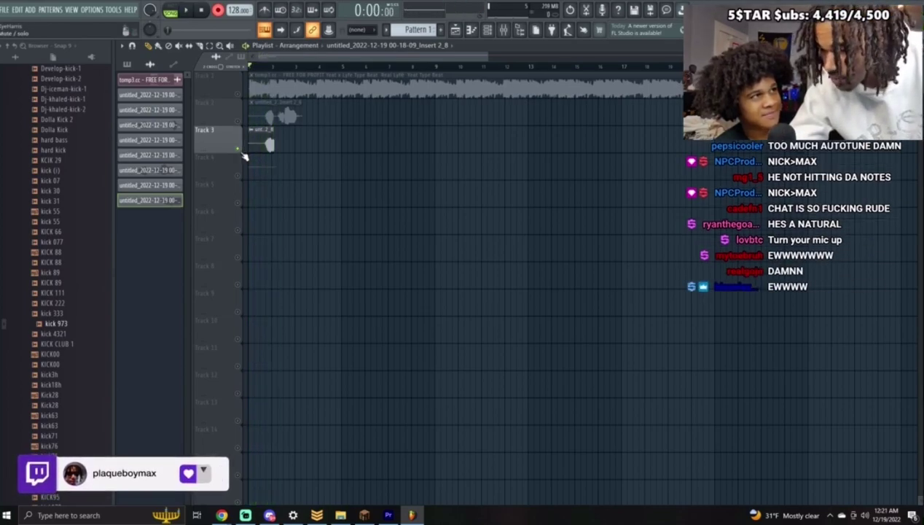
key(space)
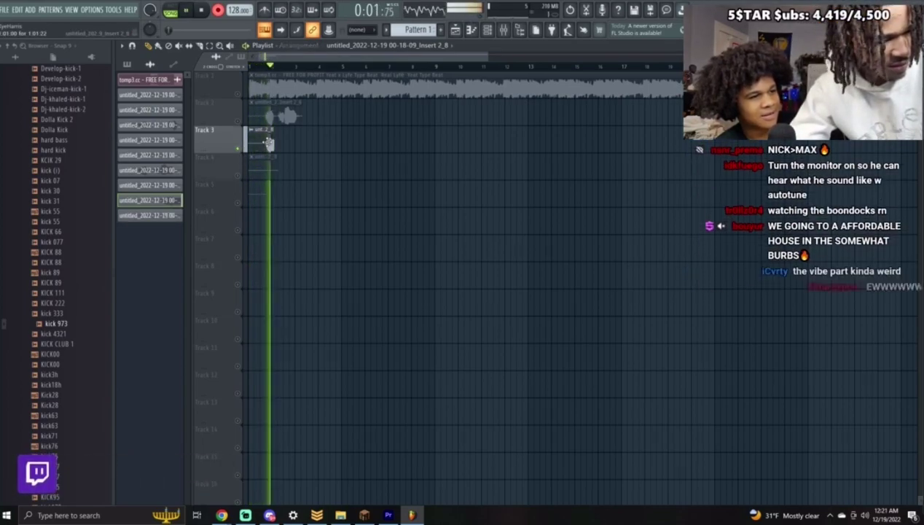
key(space)
Step: Replay the soloed take, then delete it with the recordings beneath it and unsolo Track 3
double_click(269, 143)
key(space)
click(452, 155)
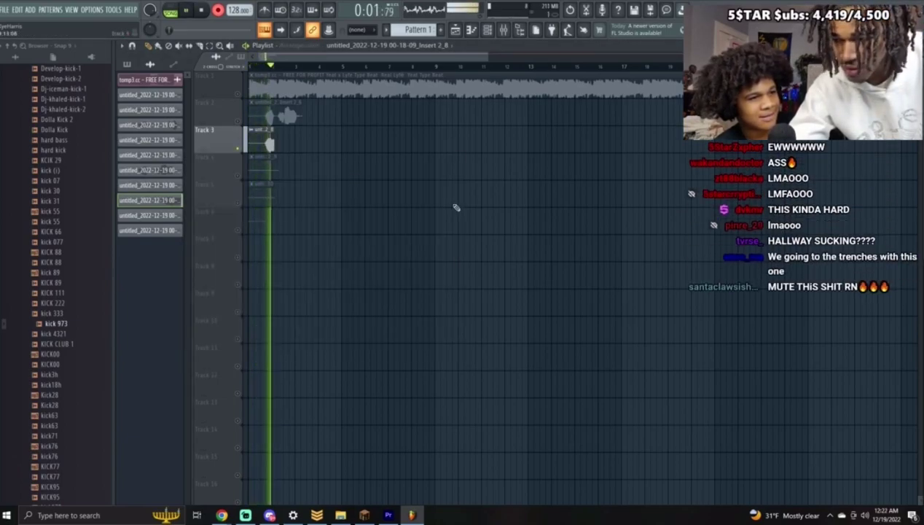
key(space)
right_click(269, 144)
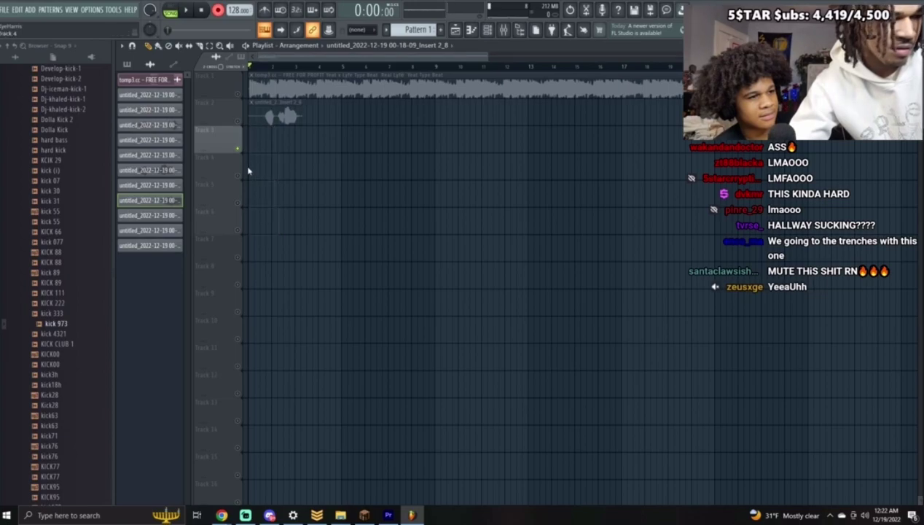
right_click(239, 149)
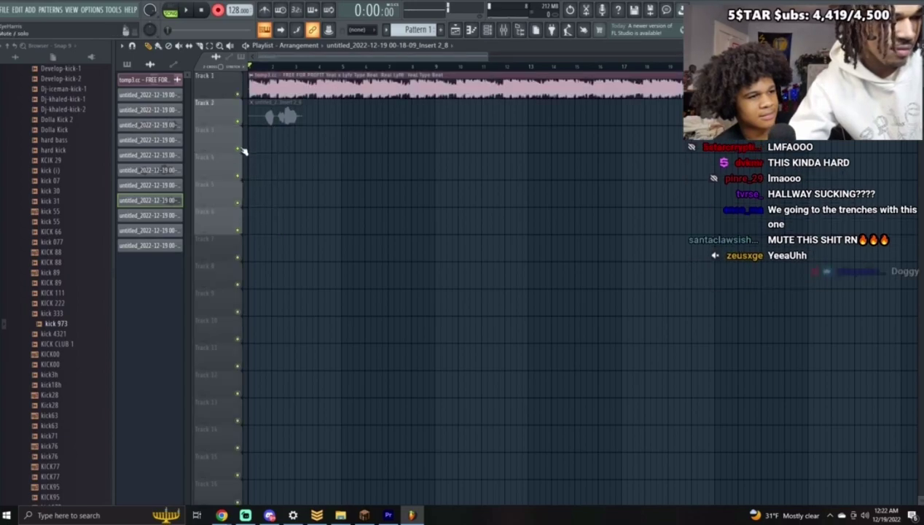
Step: Record a fresh vocal take about one bar long over the beat onto Track 3
click(186, 11)
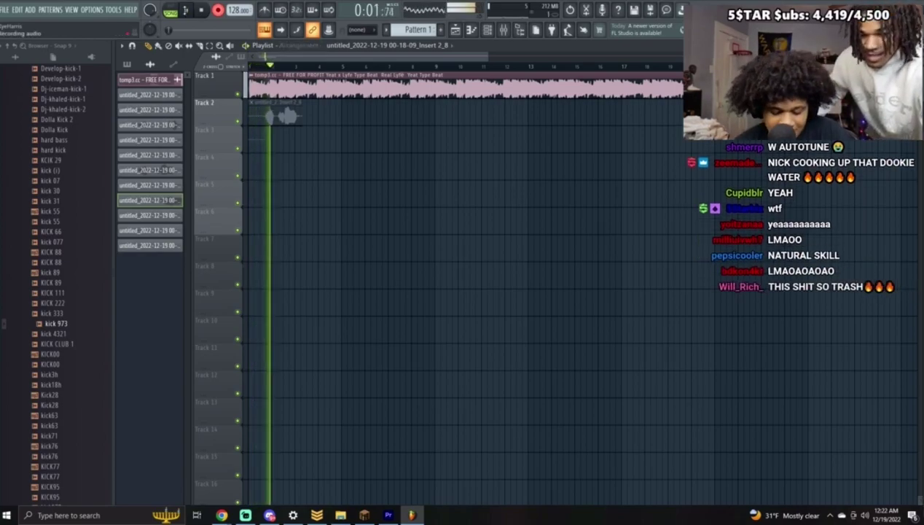
click(188, 11)
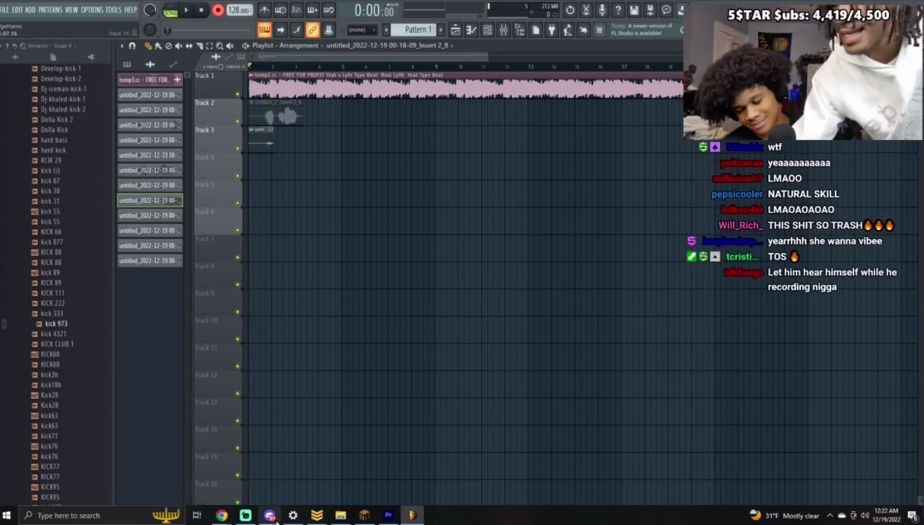
mouse_move(282, 517)
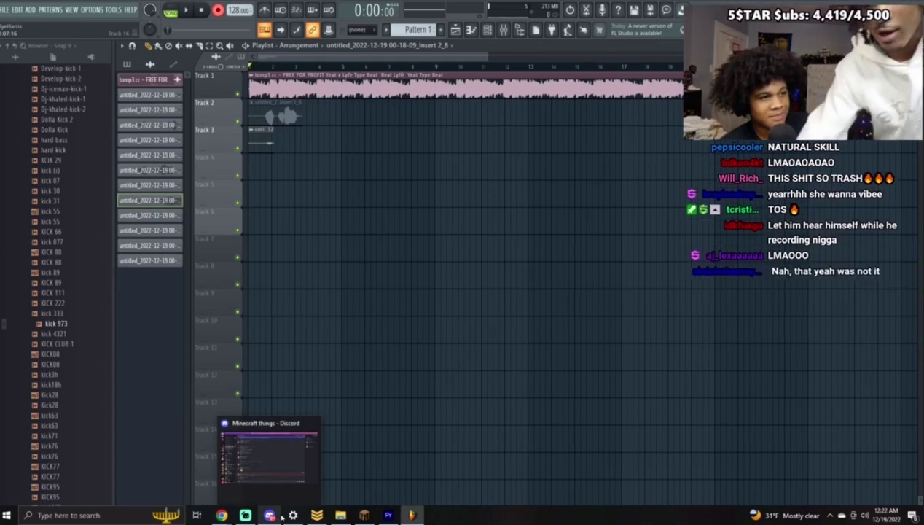
Step: Delete the short take on Track 3 and record a replacement about two bars long in its place
right_click(268, 139)
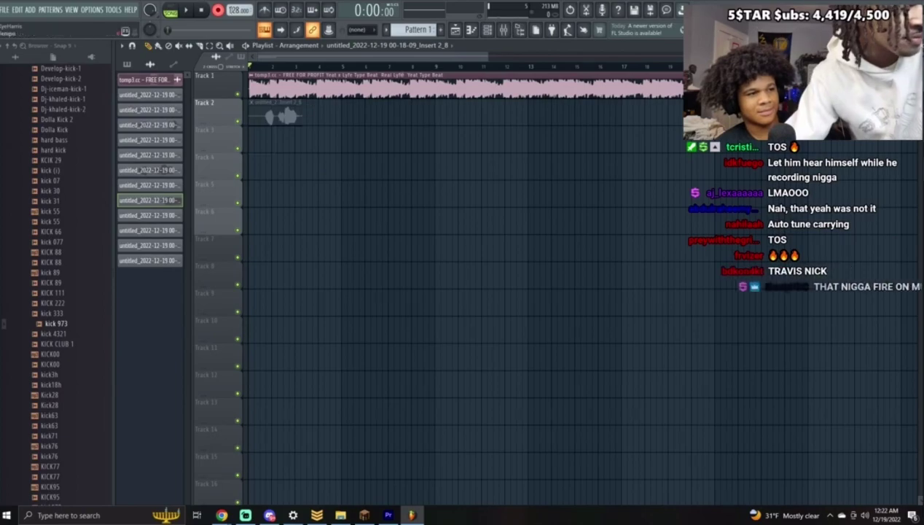
key(space)
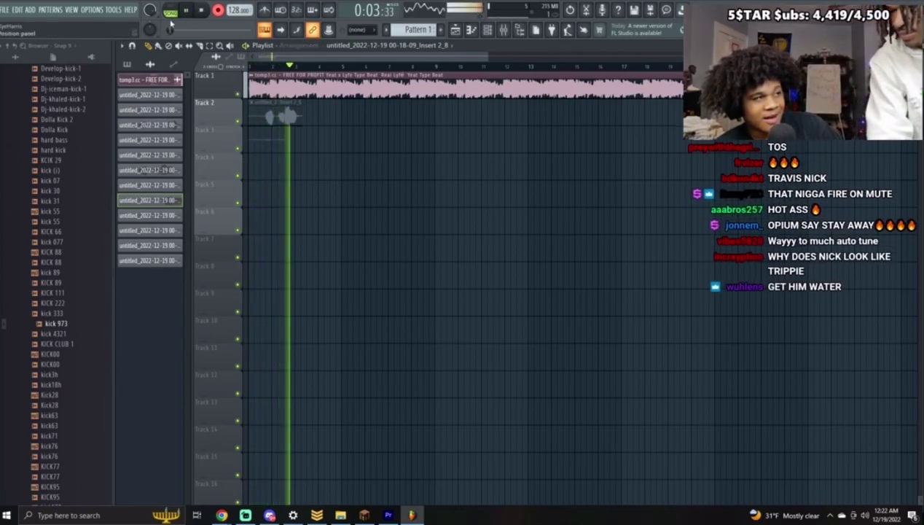
key(space)
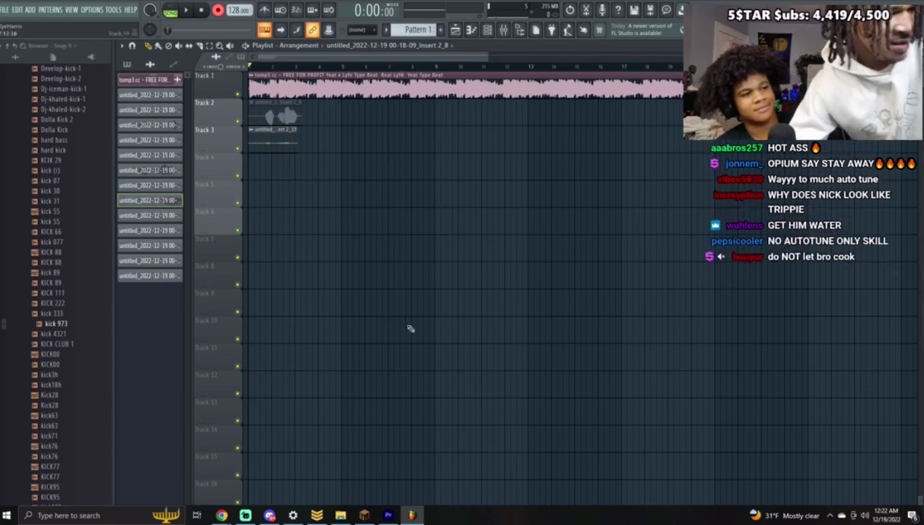
Step: Normalize the replacement vocal take on Track 3 and play it back over the beat
double_click(253, 140)
click(306, 218)
scroll(406, 133, up, 1)
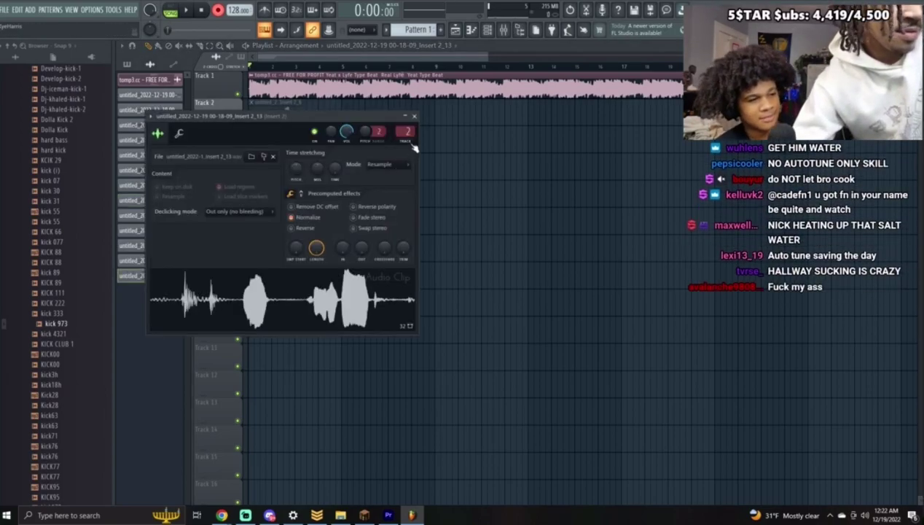
click(414, 117)
key(space)
key(space)
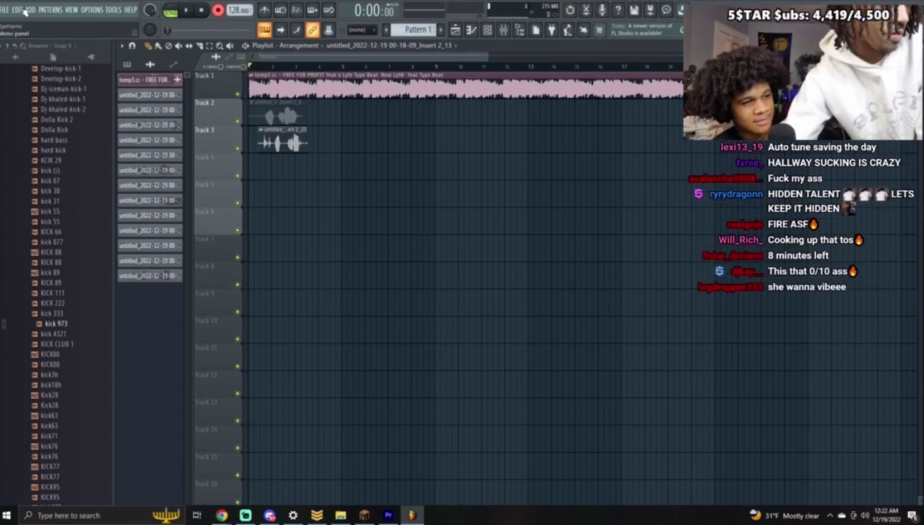
Step: Trim the Track 3 take to its first phrase and the unmuted Track 2 take to its last phrase, checking them against the beat
drag(261, 144, 251, 144)
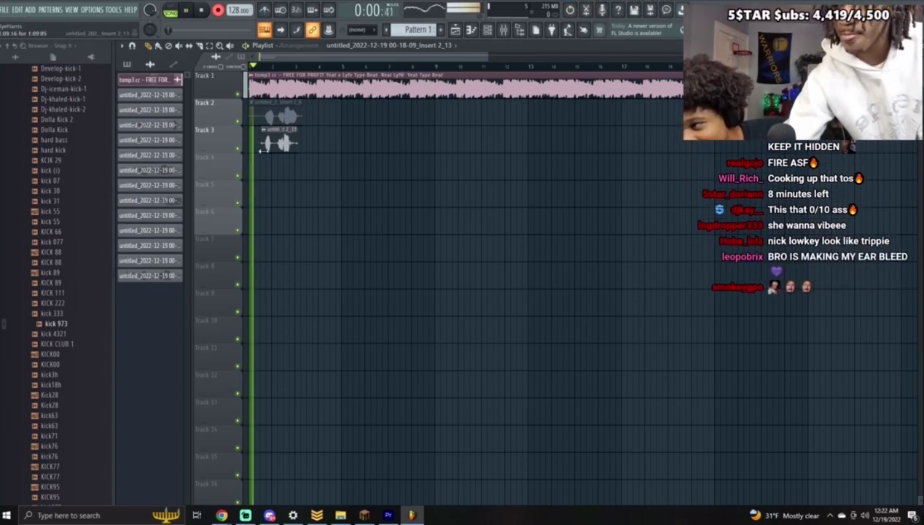
key(space)
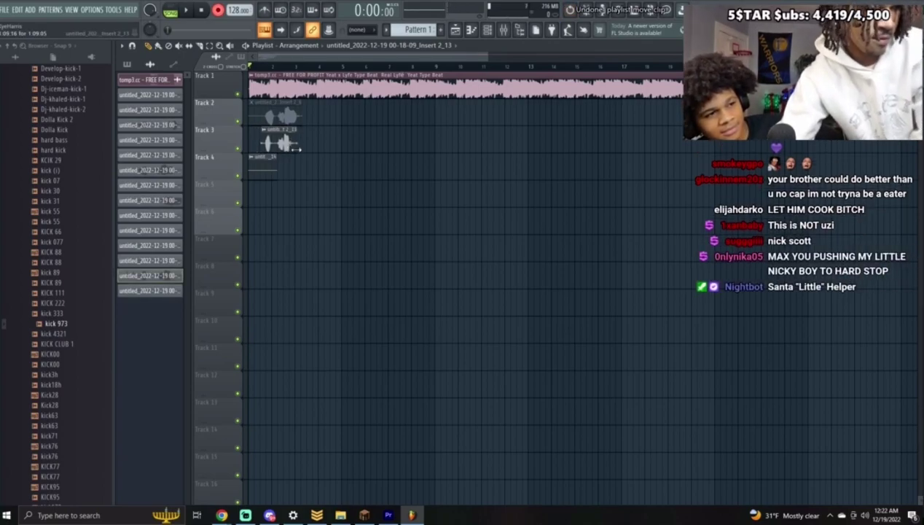
drag(297, 149, 285, 156)
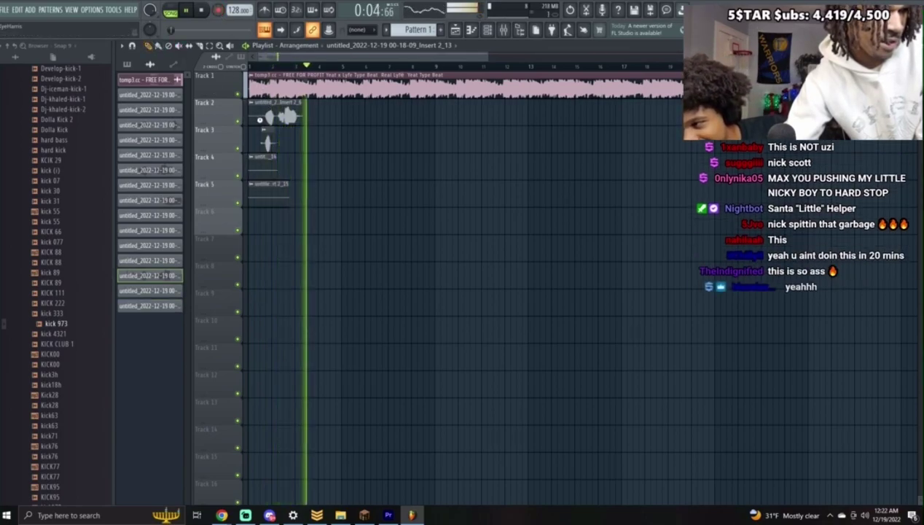
key(space)
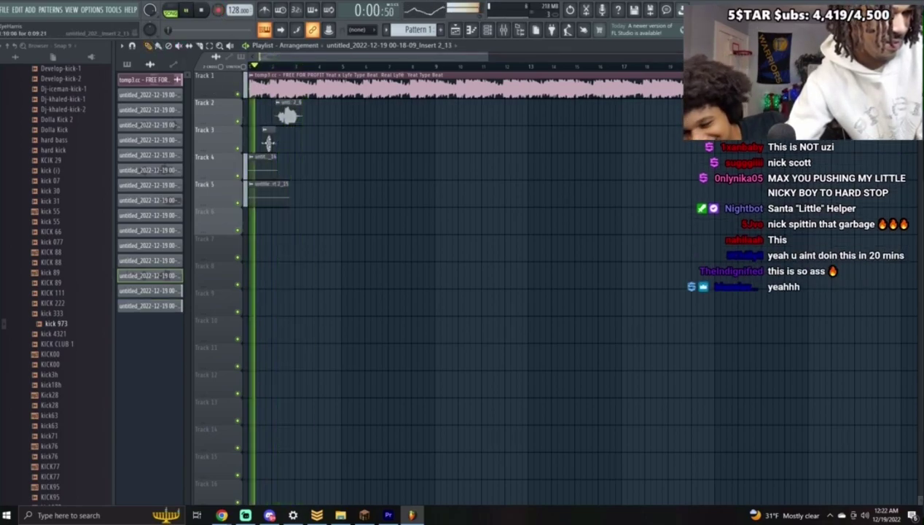
Step: Delete the empty recordings on Tracks 4 and 5 and listen to the two trimmed takes over the beat
right_click(271, 162)
right_click(282, 191)
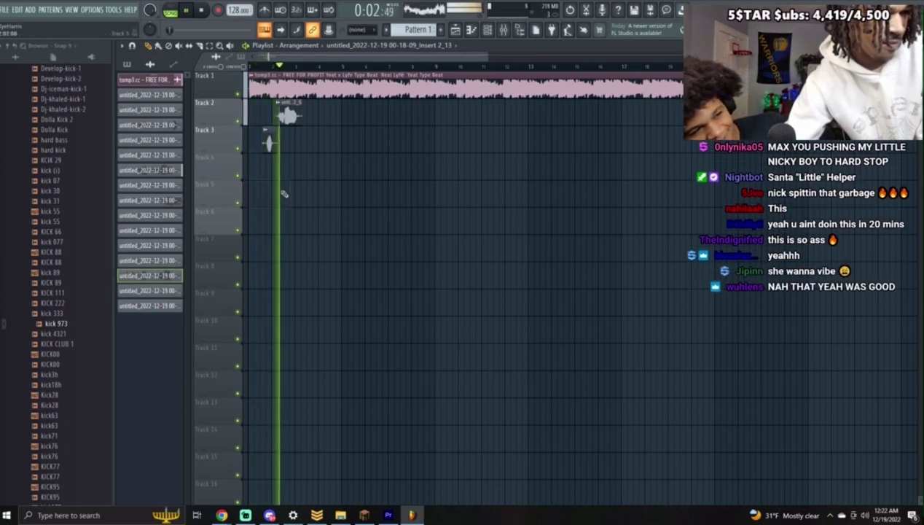
key(space)
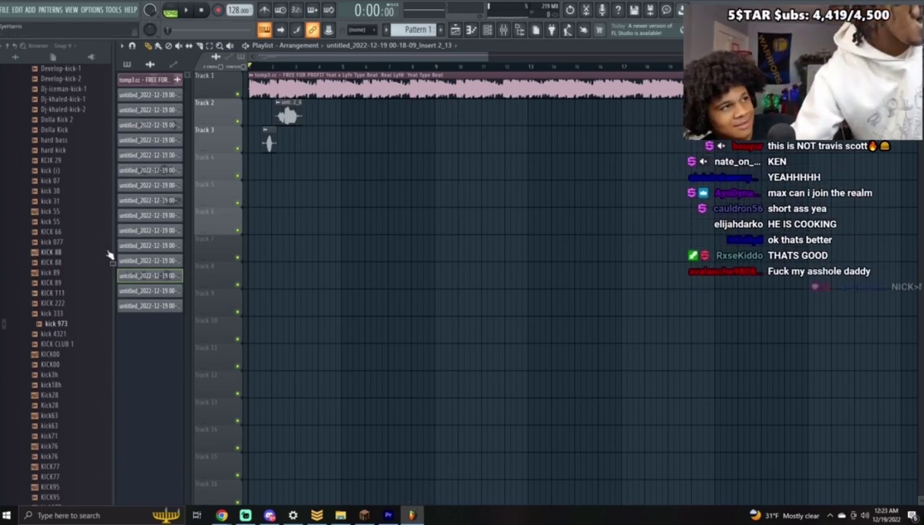
Step: Try to record another vocal pass over the beat from the start of the playlist
click(218, 10)
key(space)
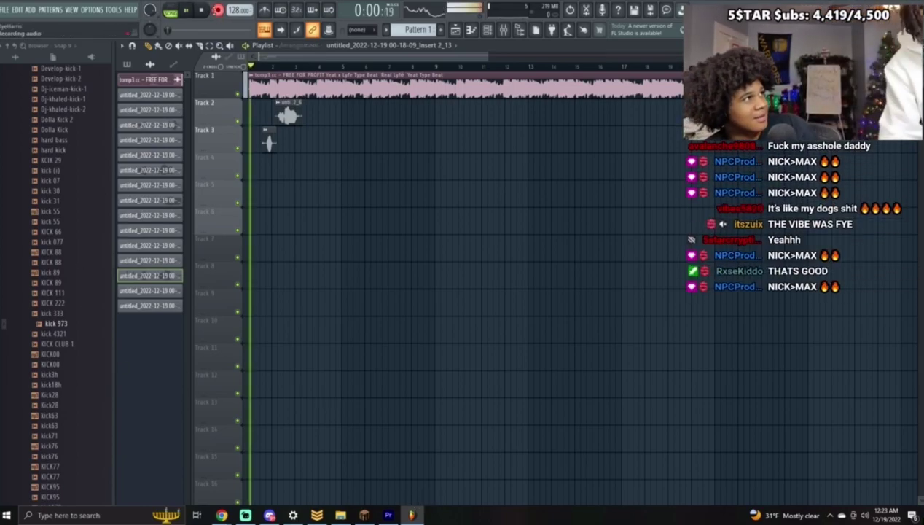
key(space)
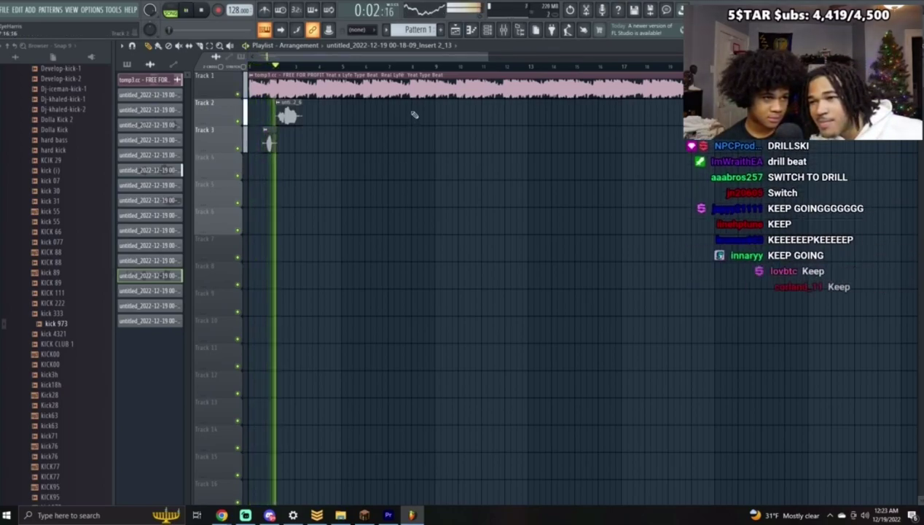
Step: Stop playback and examine the Main vocals channel and its effects chain in the mixer
key(space)
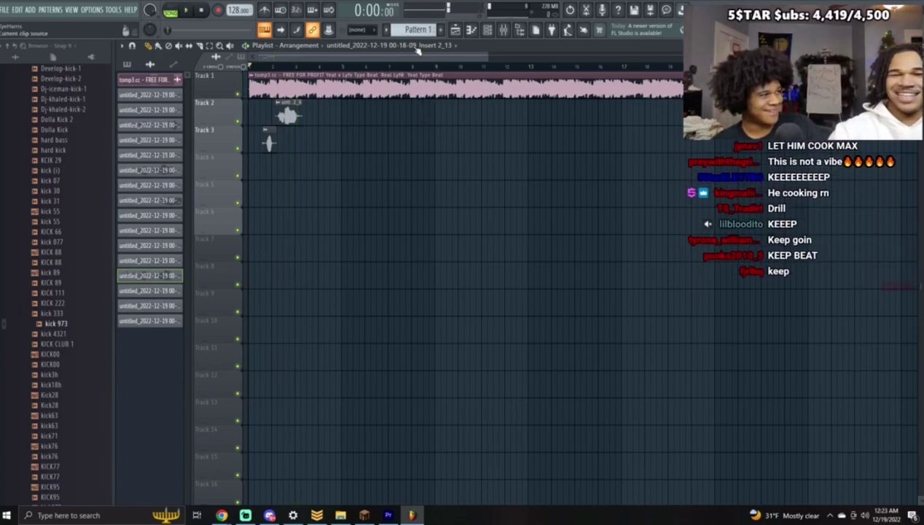
click(504, 31)
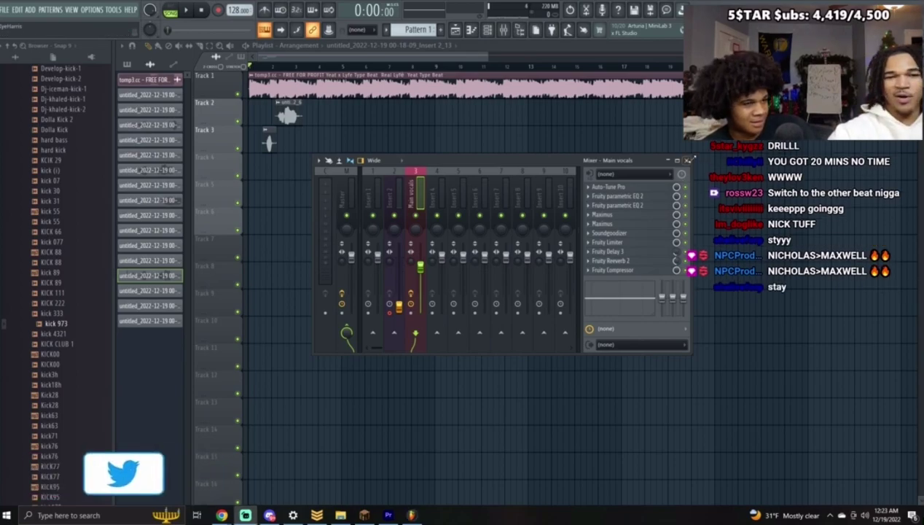
click(688, 160)
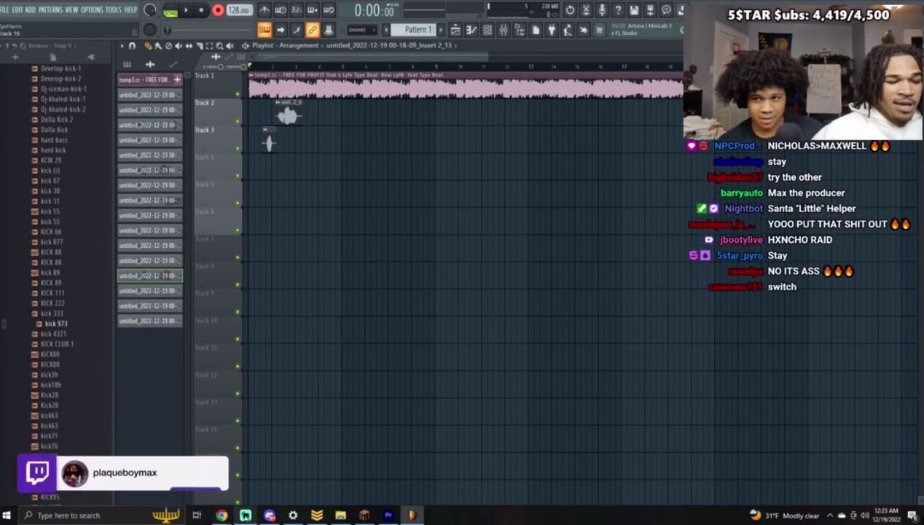
Step: Switch to Chrome and search for "timer" in a new tab
mouse_move(223, 510)
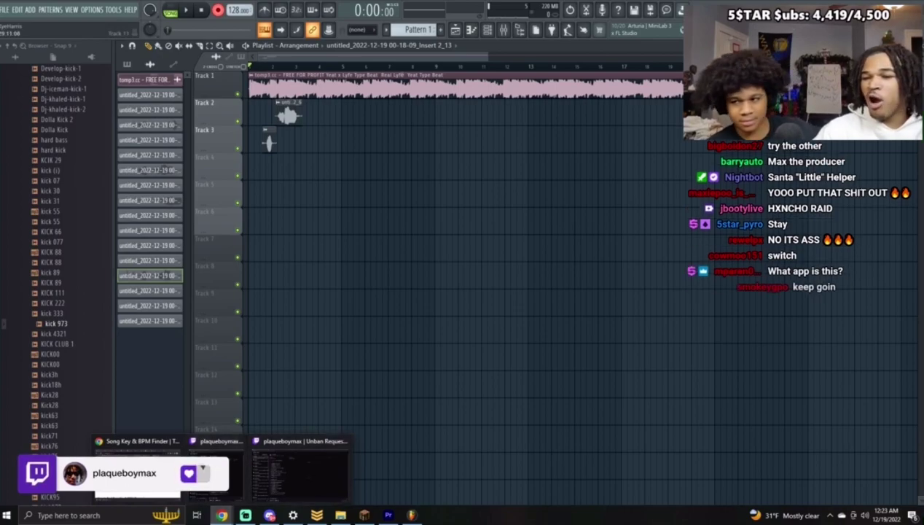
click(135, 466)
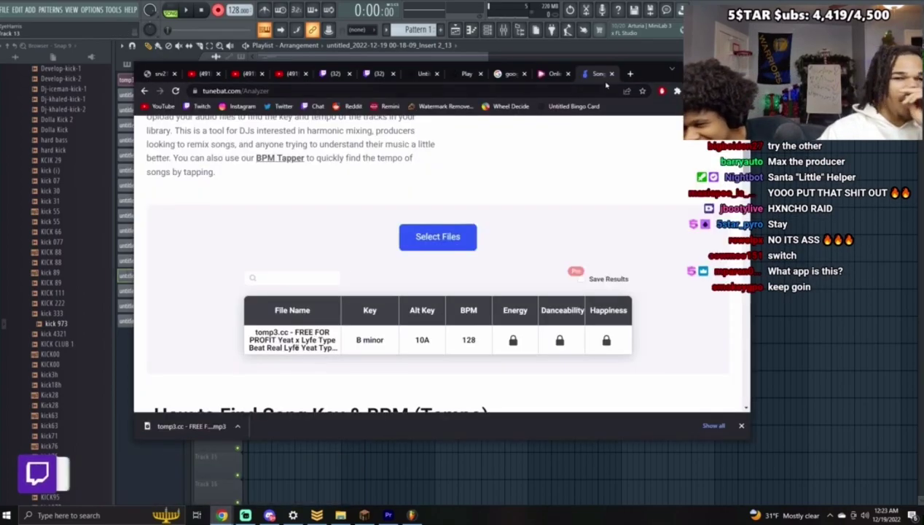
click(630, 73)
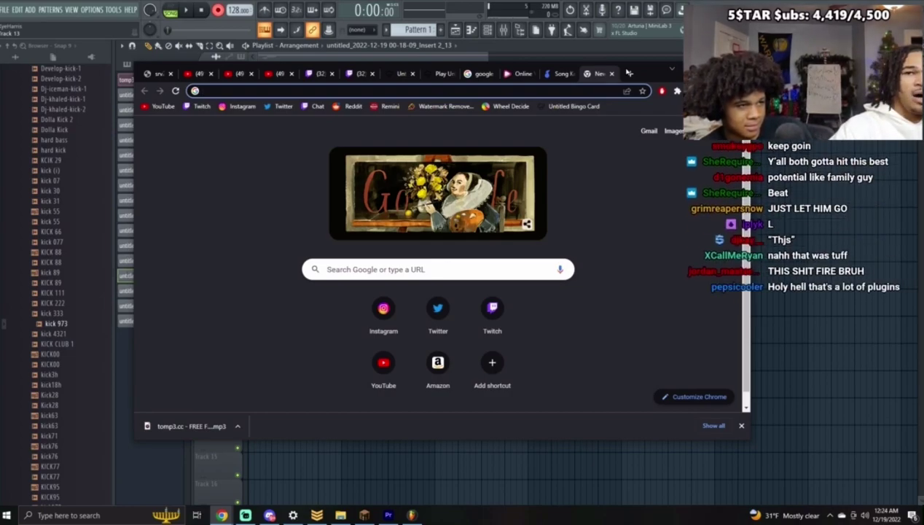
text(timer)
key(Return)
click(695, 69)
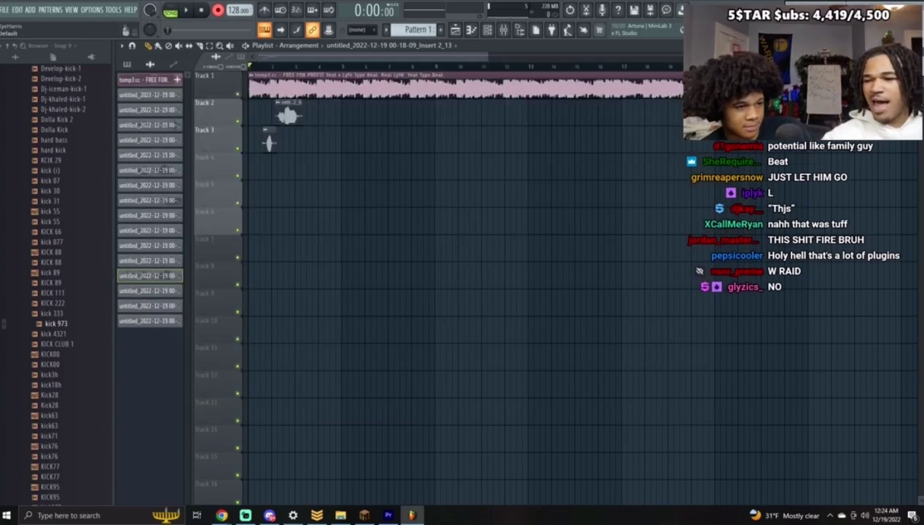
Step: Return to the browser's timer search and open the timeanddate.com online timer
click(228, 517)
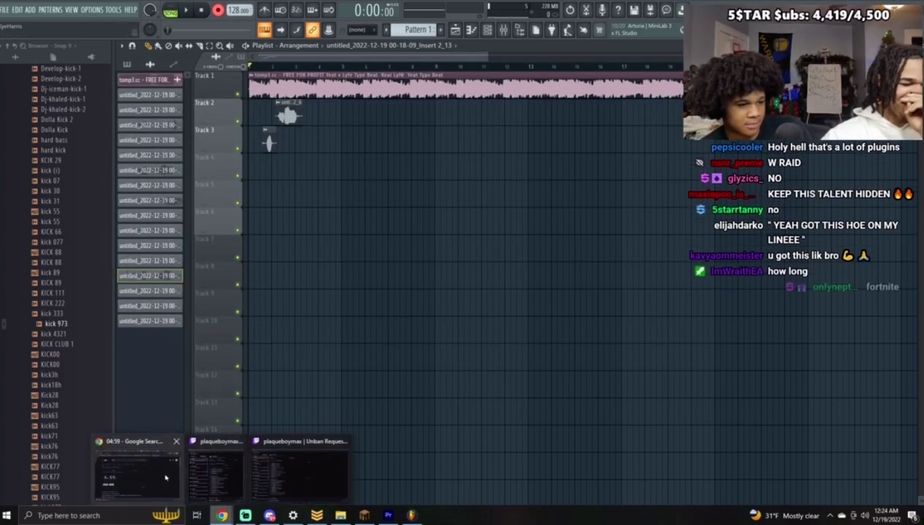
click(166, 475)
click(240, 318)
click(248, 385)
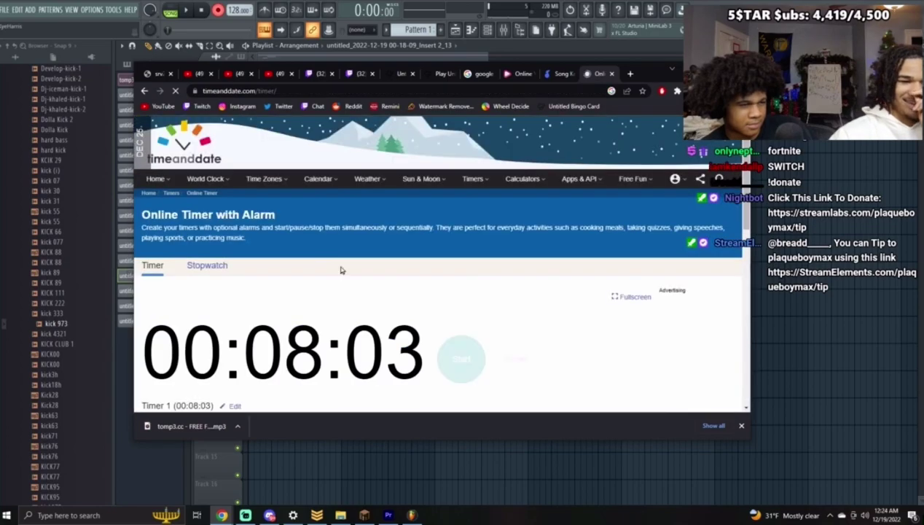
Step: Set the online timer to 25 minutes 0 seconds, start it and return to FL Studio
click(339, 327)
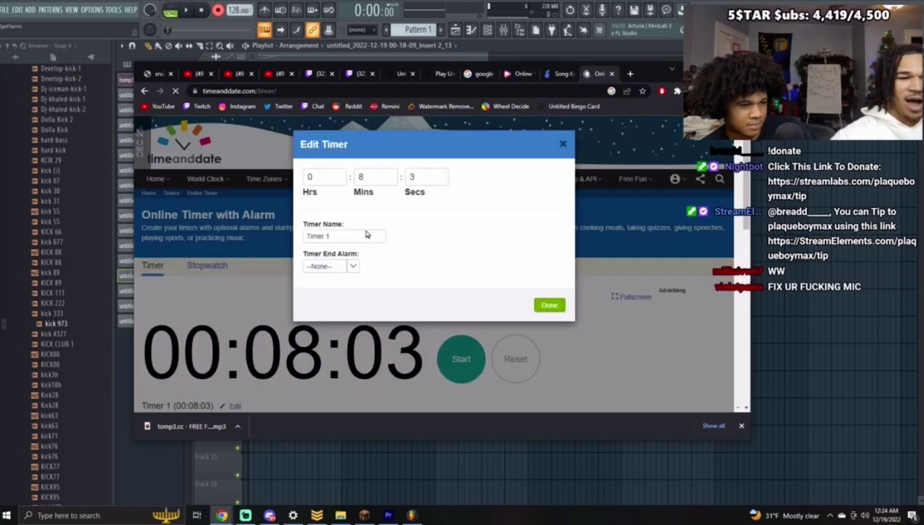
text(25)
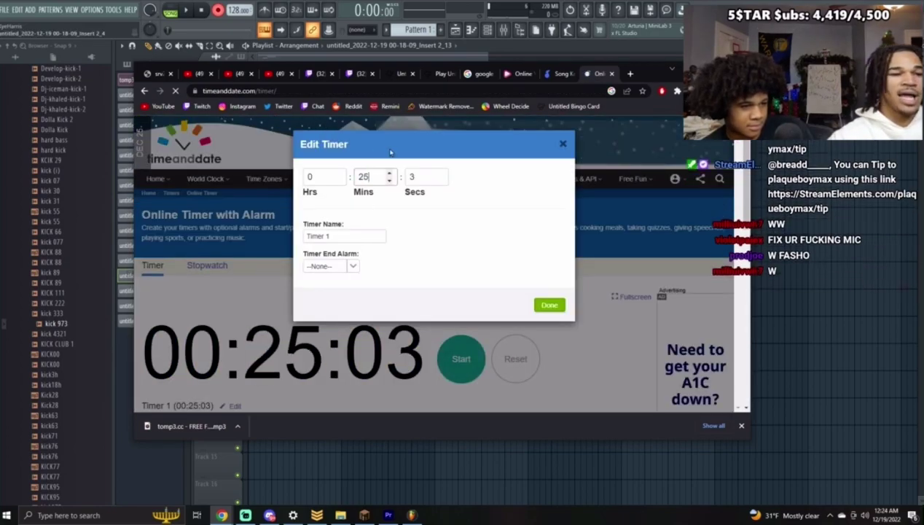
text(0)
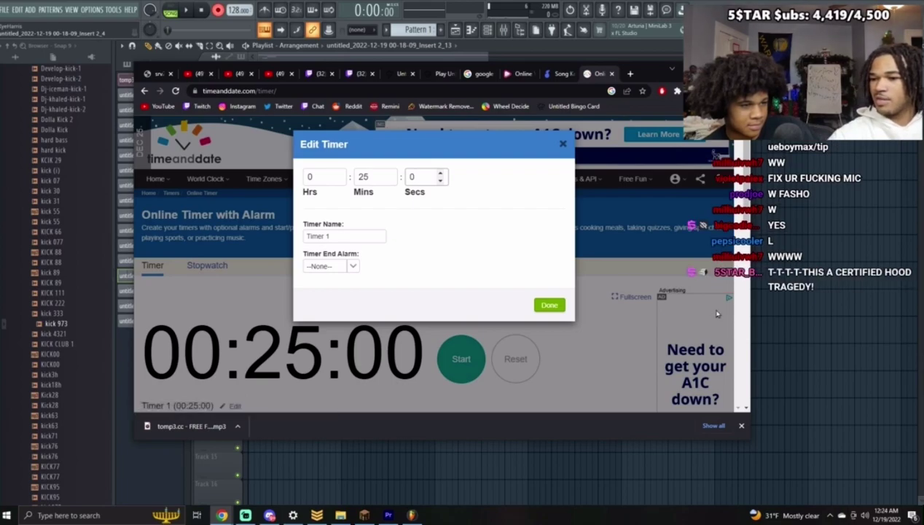
click(551, 306)
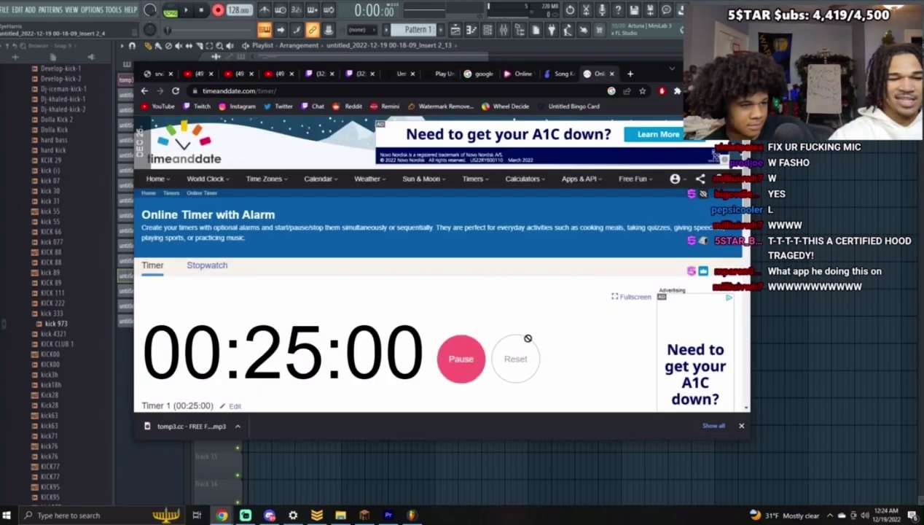
click(696, 70)
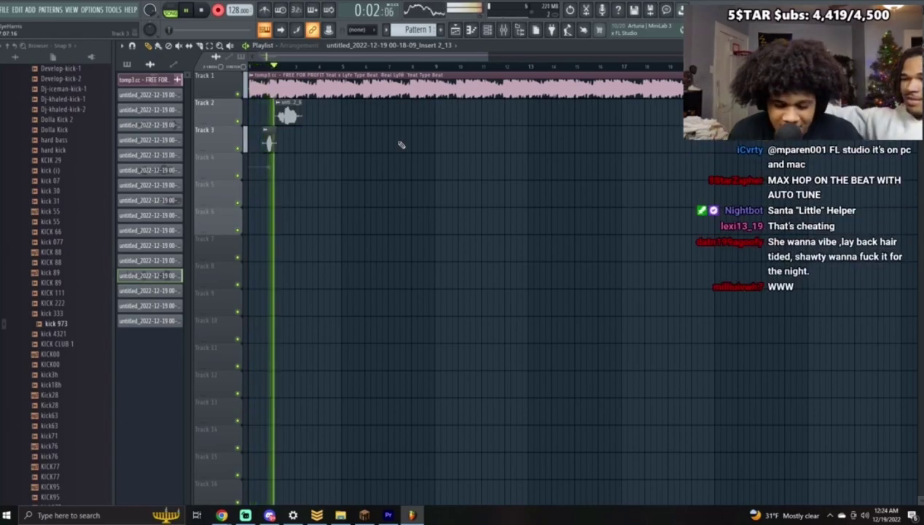
Step: Delete the short new take on Track 4 and record a replacement about four bars long in its place
key(space)
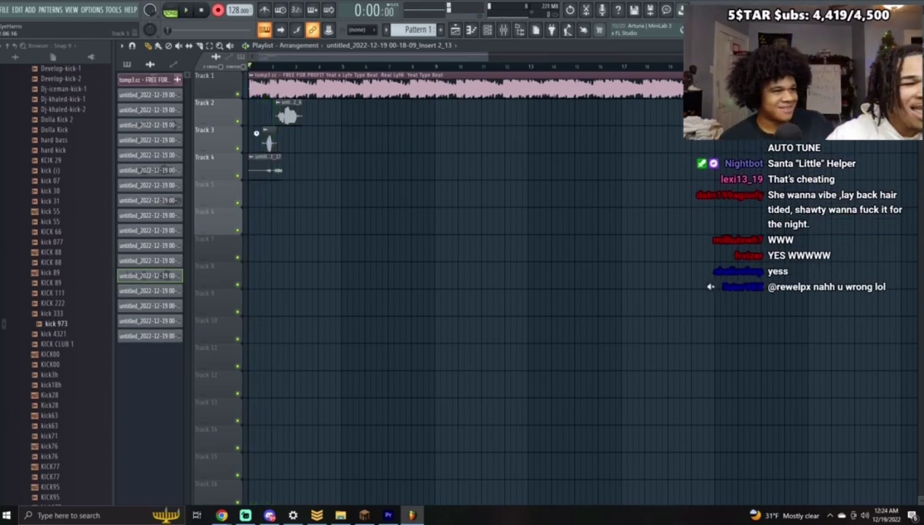
right_click(282, 172)
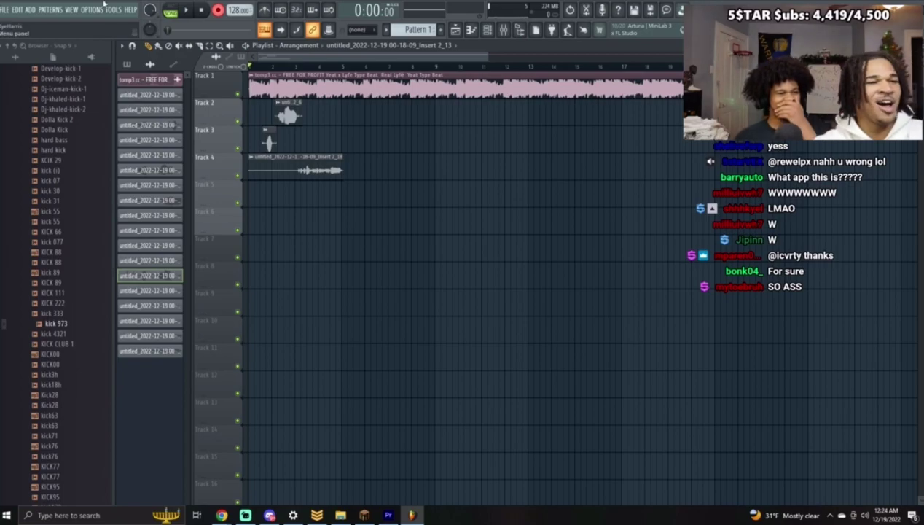
Step: Normalize the four-bar vocal take on Track 4 and play it back over the beat
double_click(314, 162)
click(288, 191)
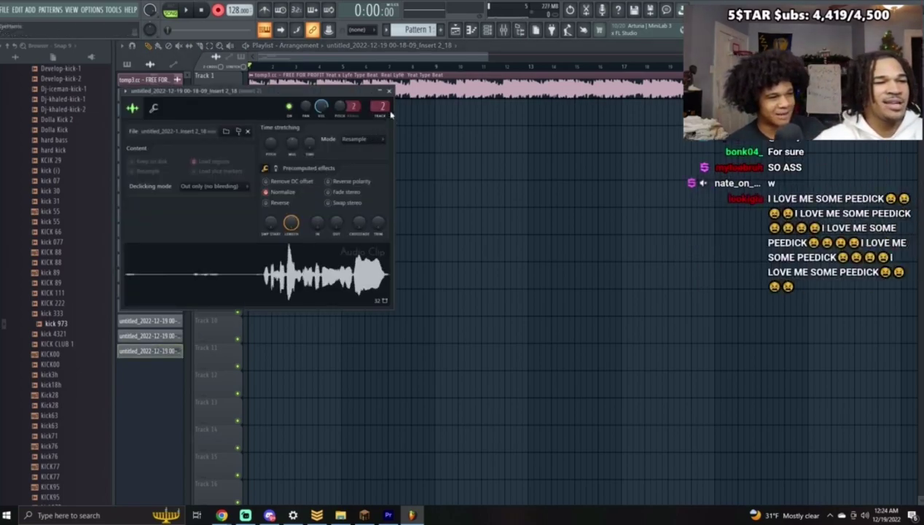
click(389, 92)
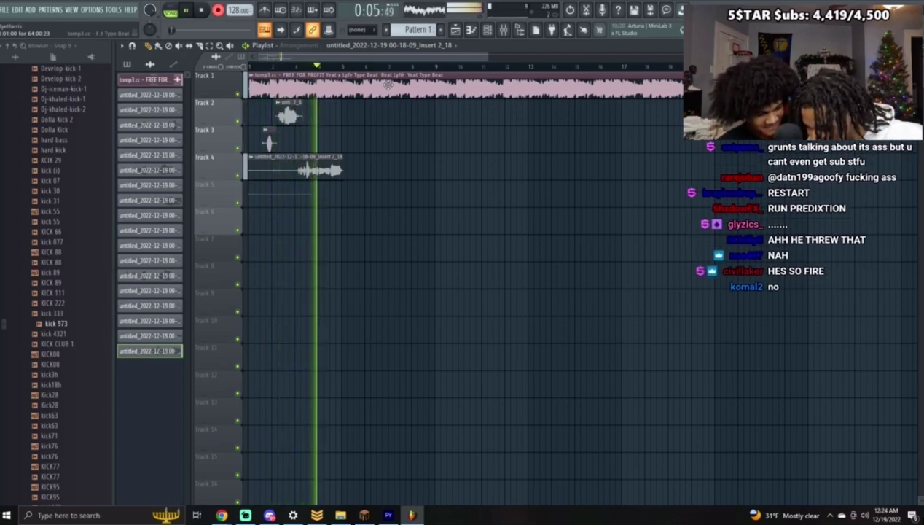
key(space)
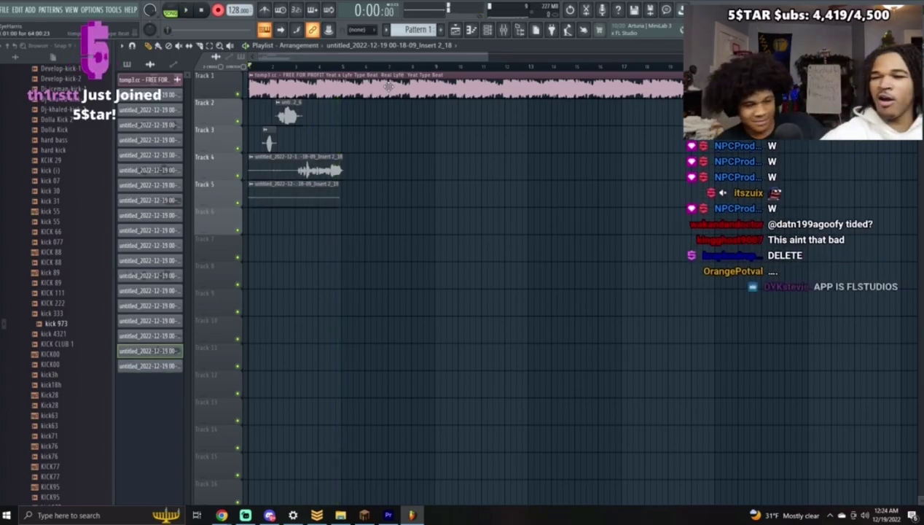
Step: Delete the empty recording on Track 5 and trim the silent start off the Track 4 take, replaying the arrangement
right_click(315, 197)
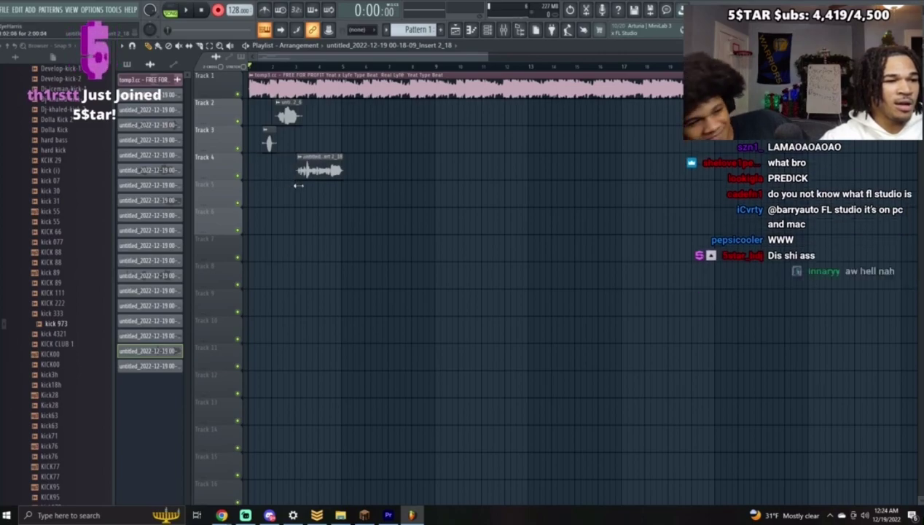
key(space)
drag(486, 58, 388, 64)
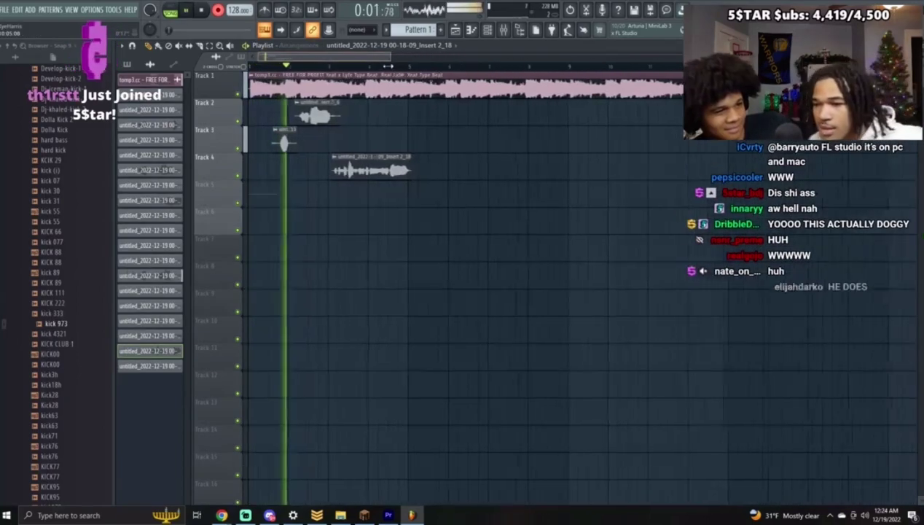
Step: Delete the Track 3 phrase and the empty Track 5 recording, and cut the Track 4 take down to its opening phrases
key(space)
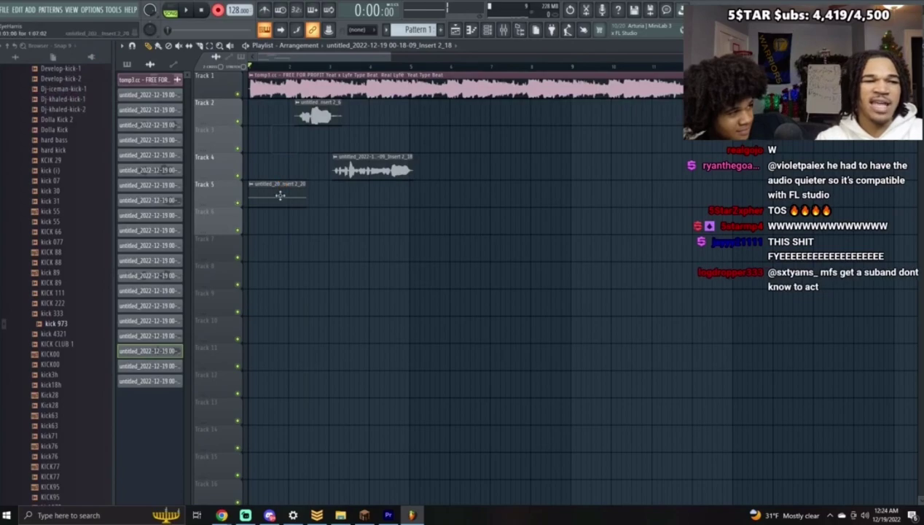
key(space)
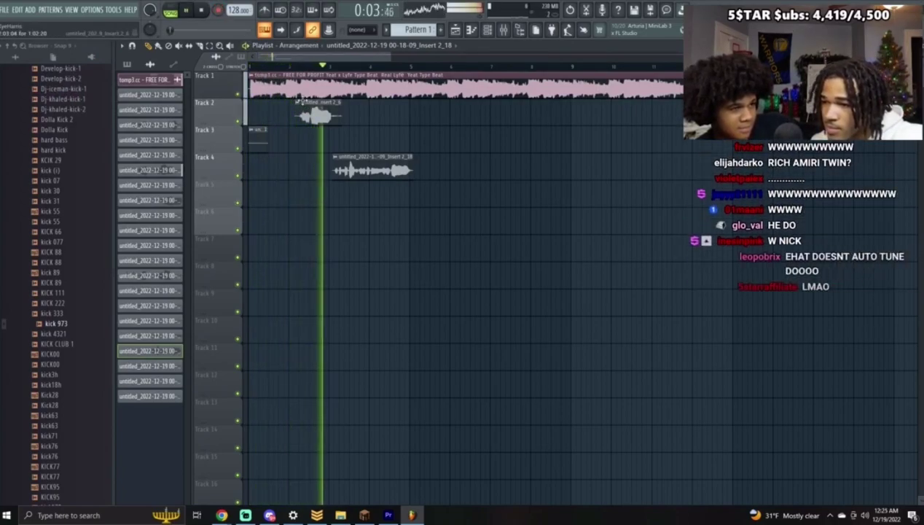
key(space)
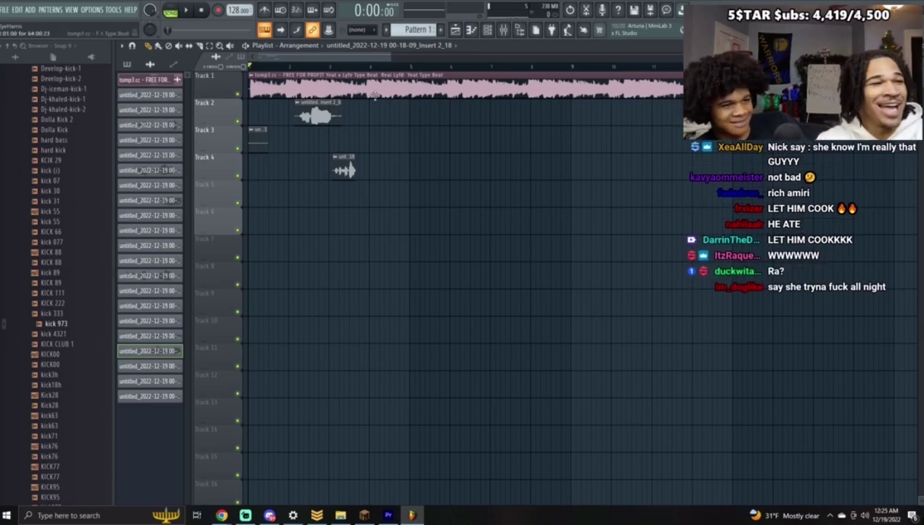
Step: Delete the empty recording on Track 3 and play the remaining takes from just before bar 2
drag(390, 57, 319, 59)
right_click(277, 143)
click(319, 68)
key(space)
key(space)
key(space)
Step: Nudge the Track 2 take slightly earlier and replay the section to check its timing against the Track 4 take
drag(413, 124, 412, 124)
key(space)
key(space)
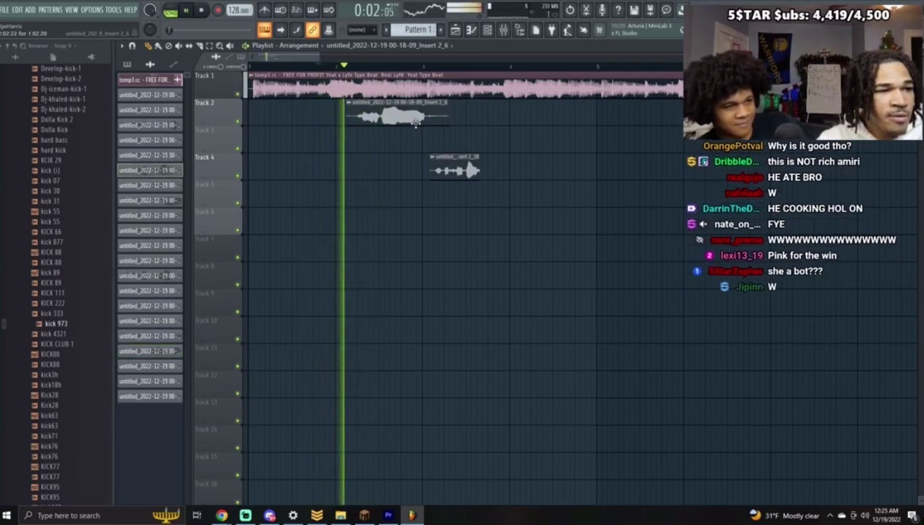
key(space)
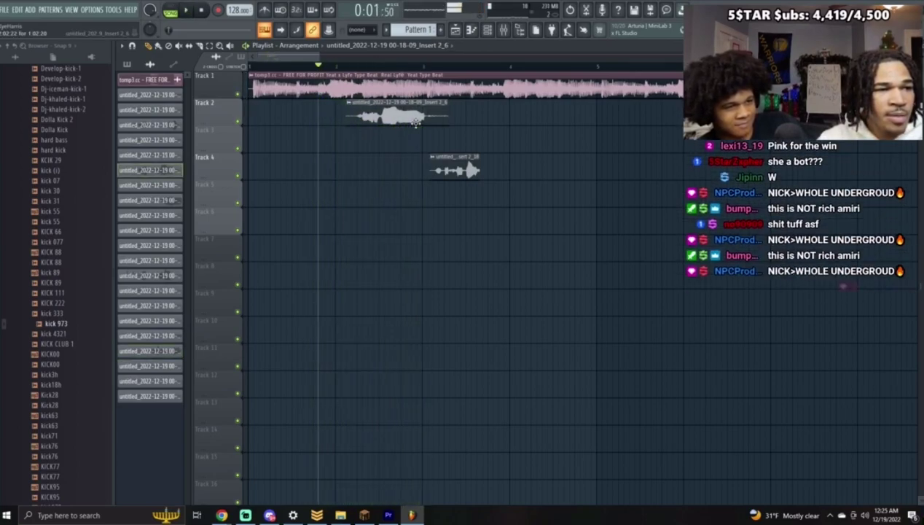
key(space)
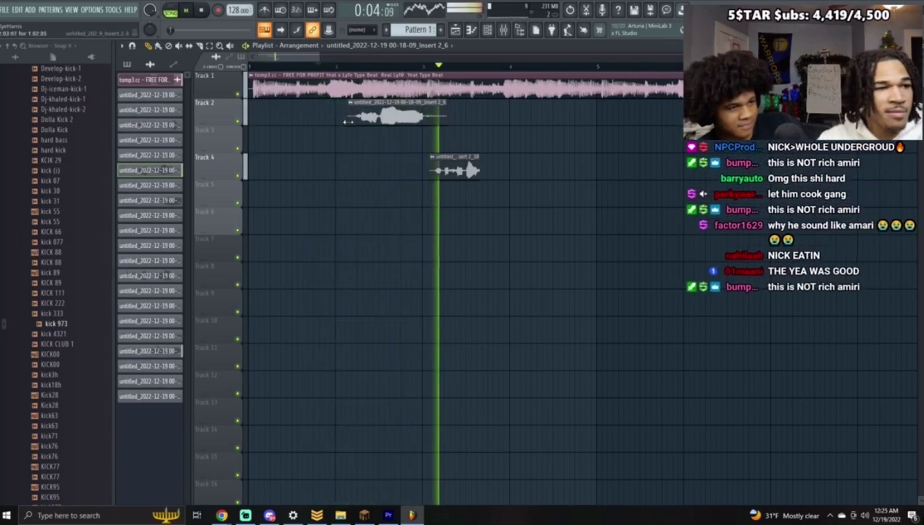
Step: Trim the silence off both ends of the Track 2 take and the start of the Track 4 take, replaying the section
drag(348, 122, 355, 123)
key(space)
drag(444, 124, 424, 124)
drag(426, 172, 435, 172)
key(space)
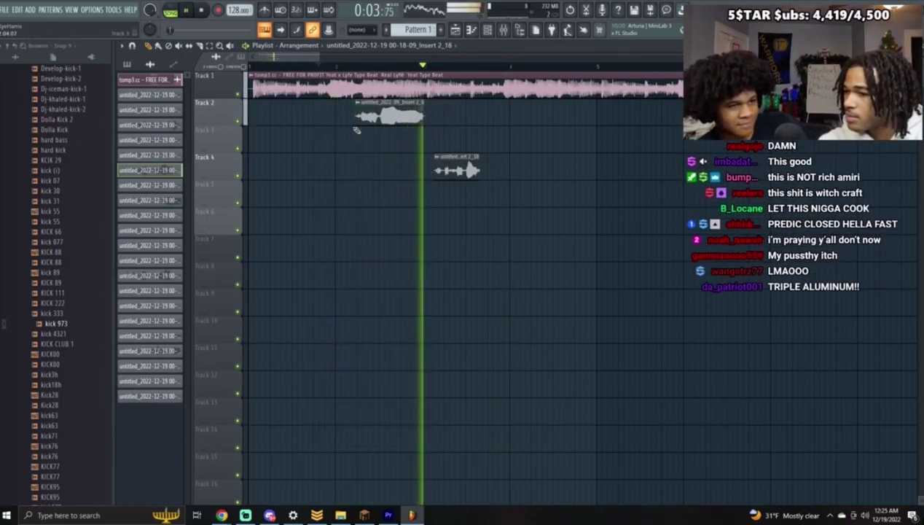
key(space)
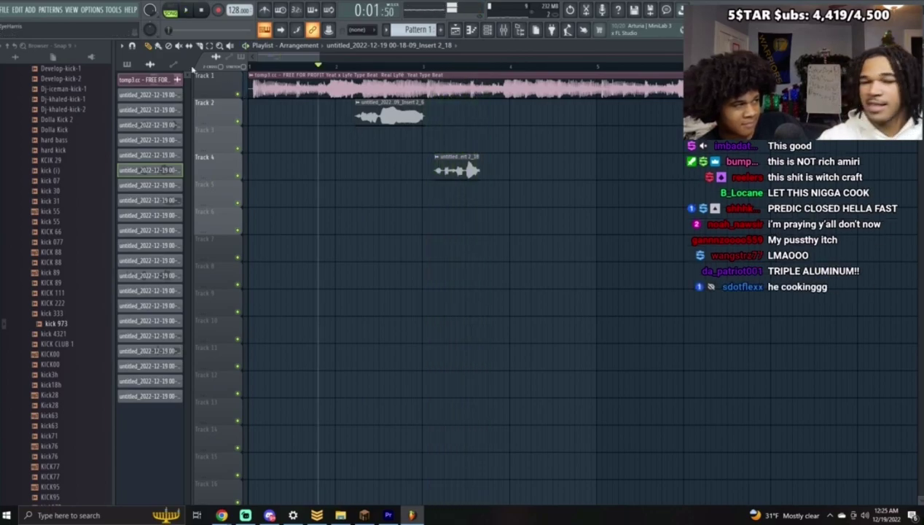
Step: Try recording a vocal take on Track 3 from the start of the beat, and delete it
drag(319, 67, 252, 67)
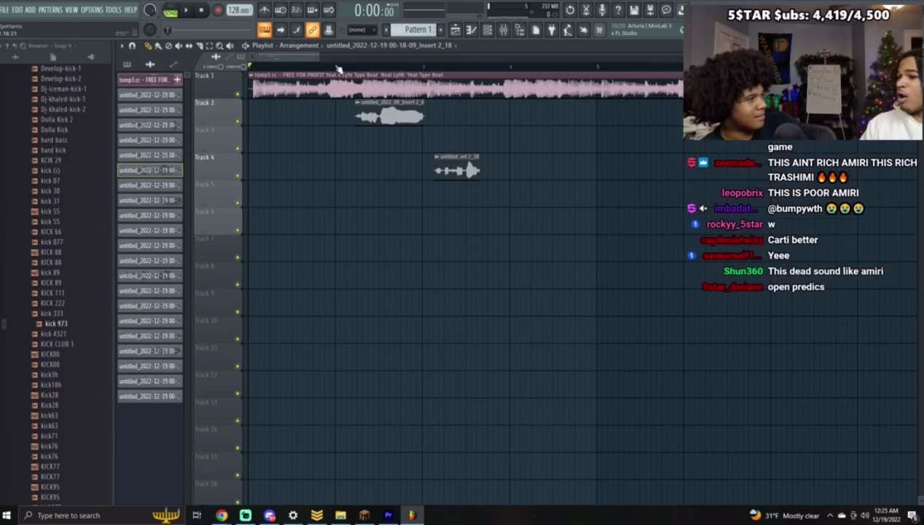
key(r)
key(space)
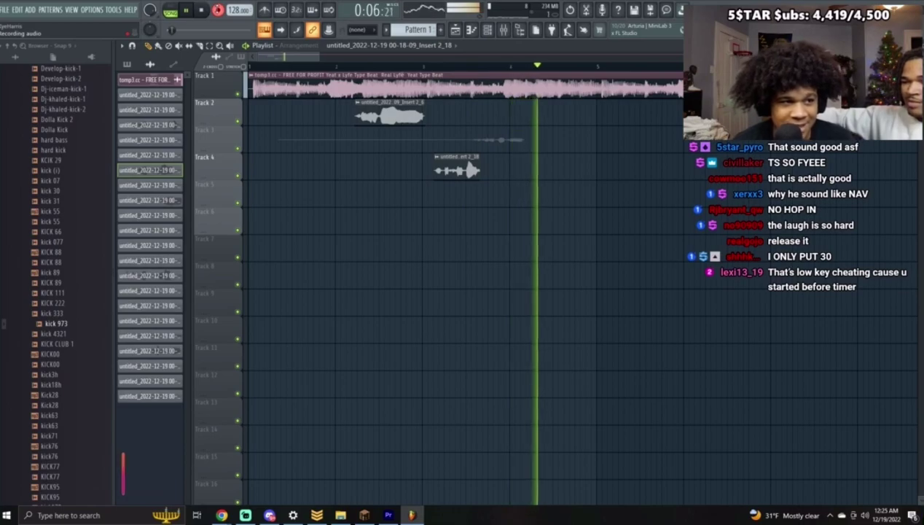
key(space)
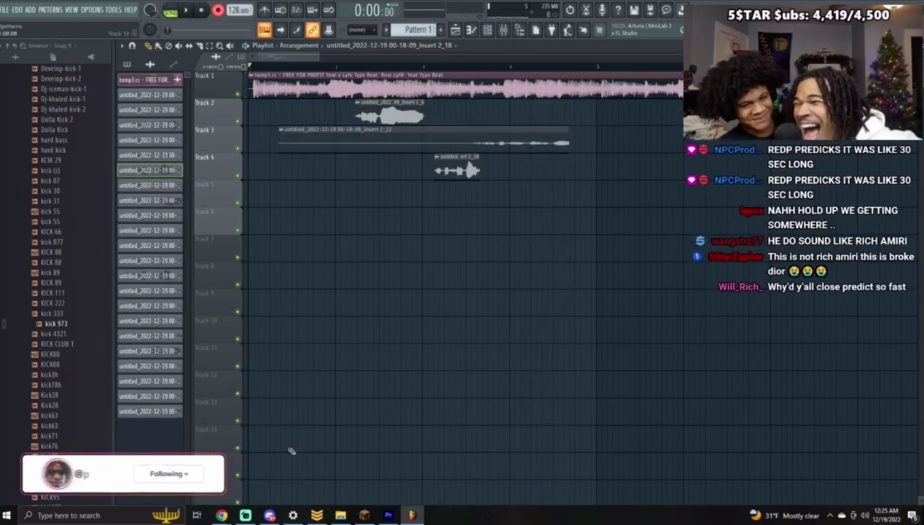
right_click(532, 143)
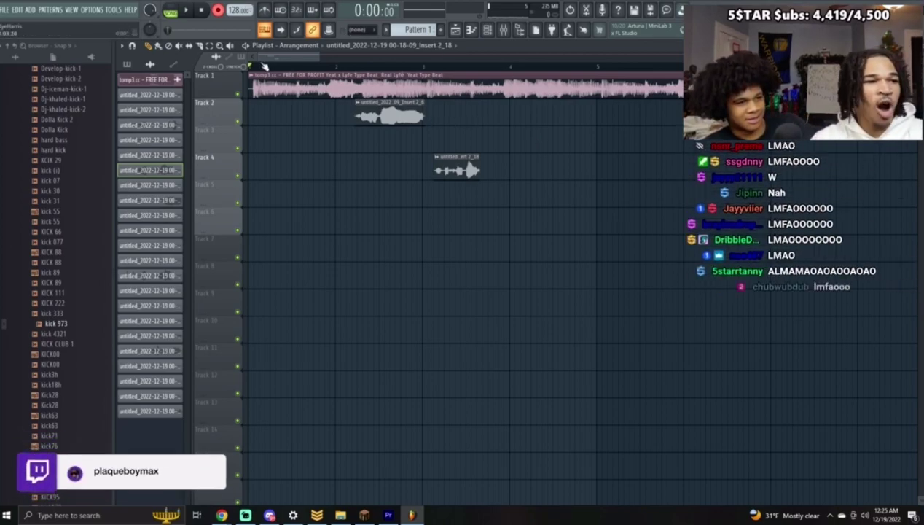
Step: Retry the Track 3 vocal recording several times from the start of the beat, discarding each attempt
key(space)
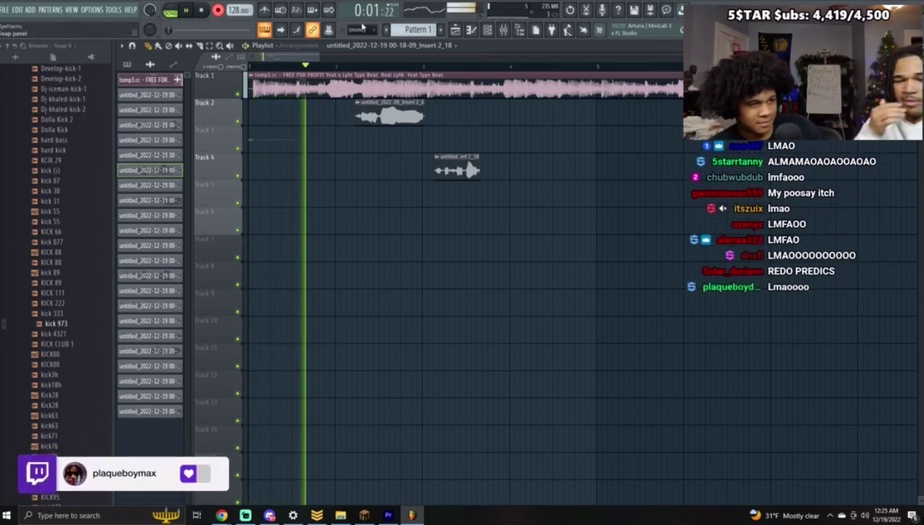
key(space)
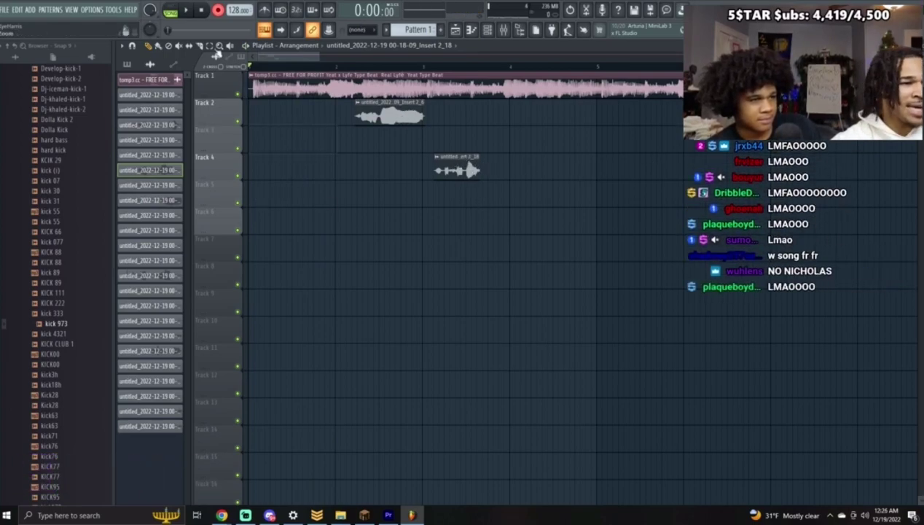
key(space)
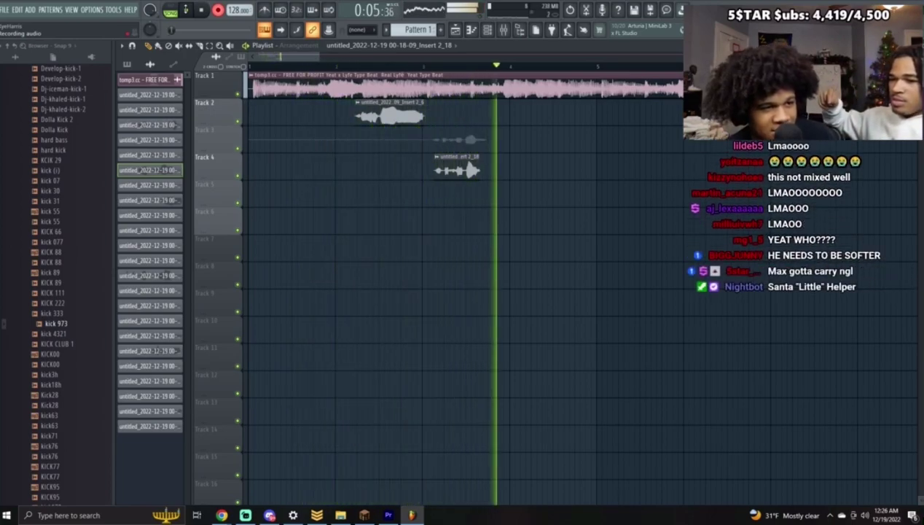
key(space)
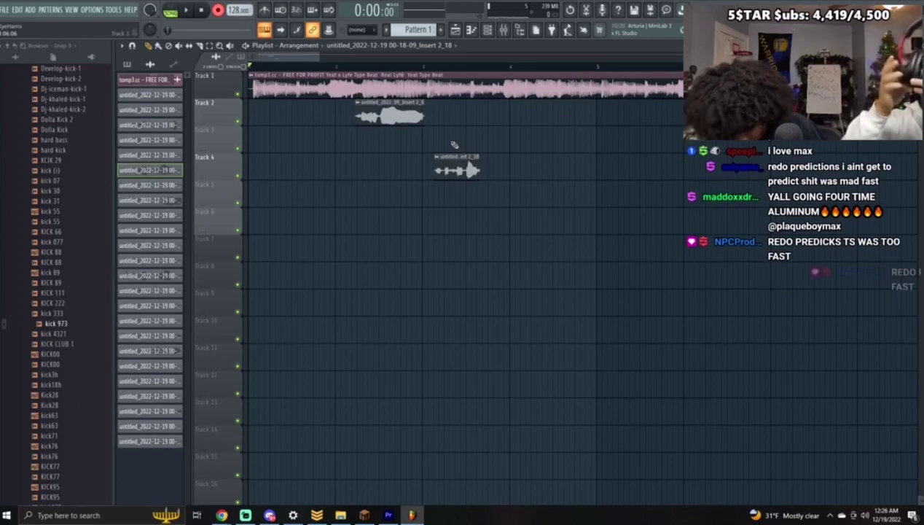
key(space)
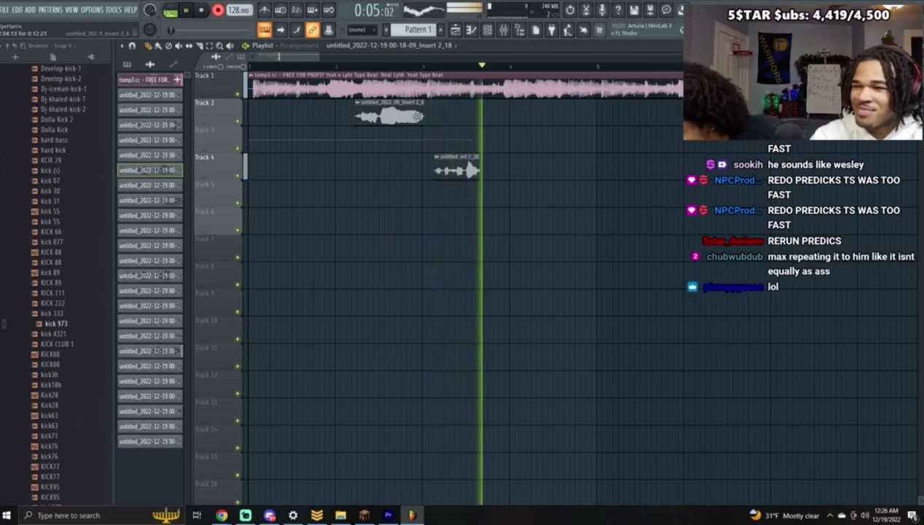
key(space)
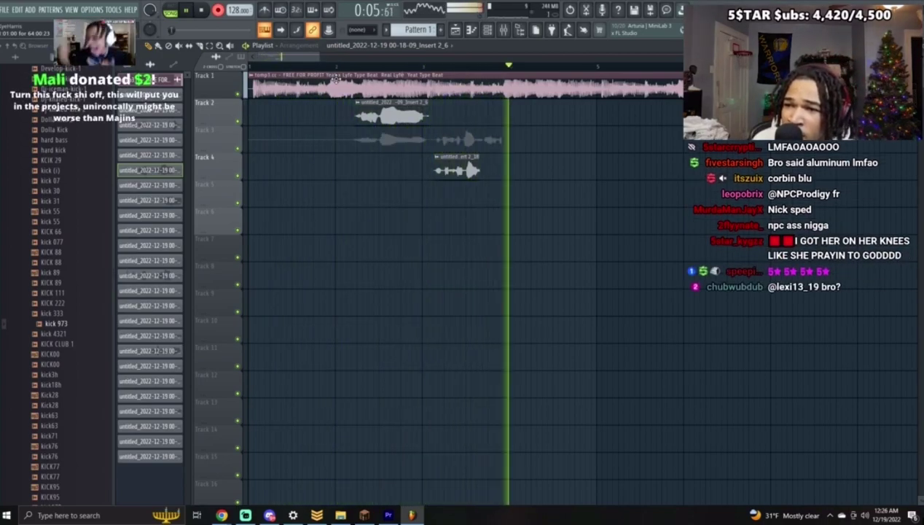
key(space)
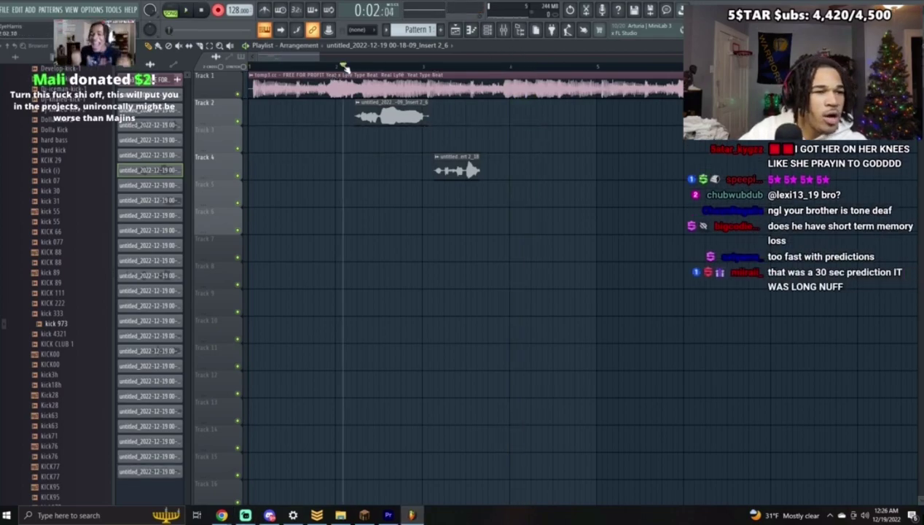
Step: Try recording a Track 3 take starting from around bar 2, and delete it
key(space)
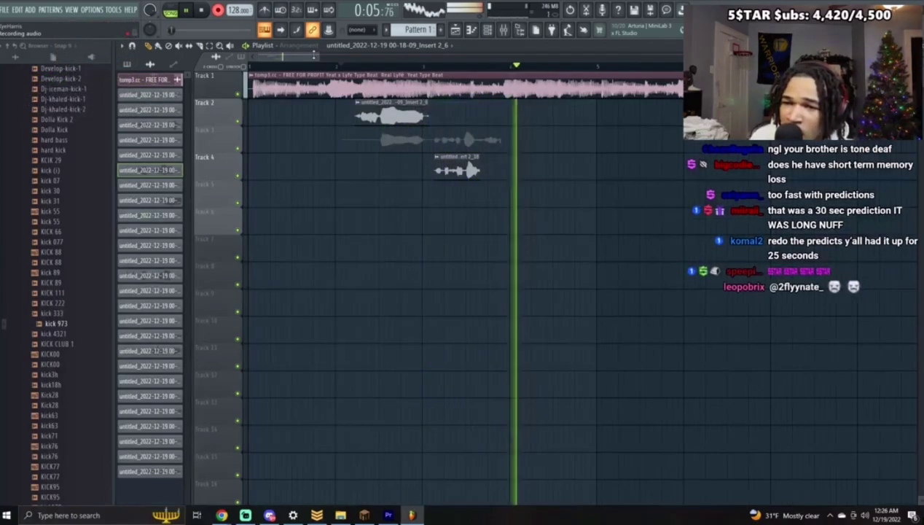
key(space)
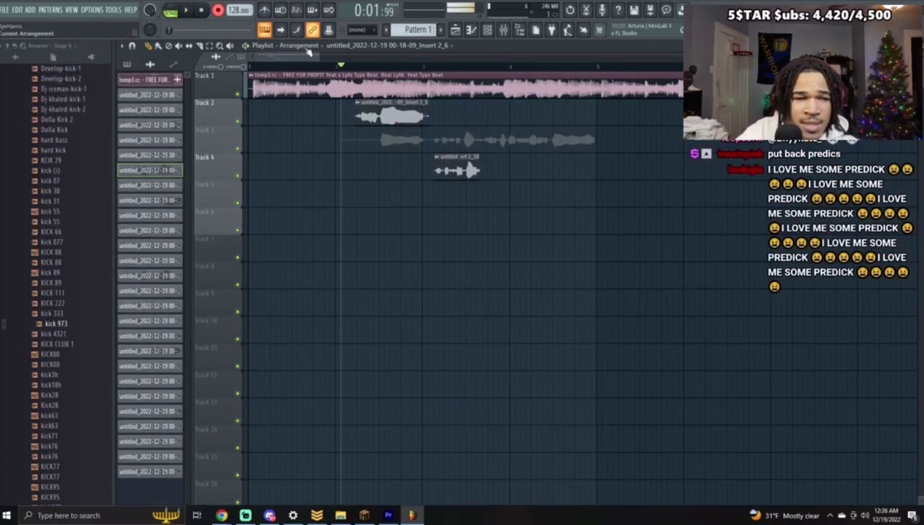
right_click(576, 141)
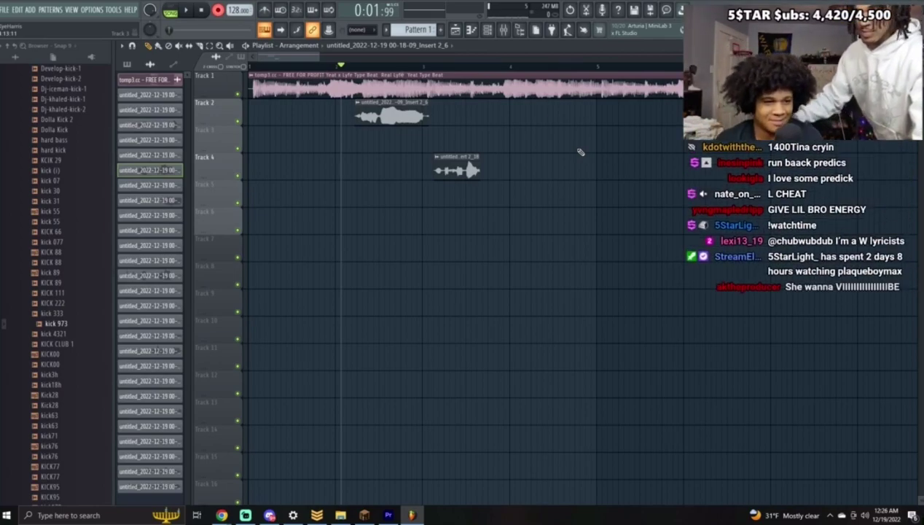
Step: Record a new vocal take on Track 3 from around bar 2 and normalize its audio clip
key(space)
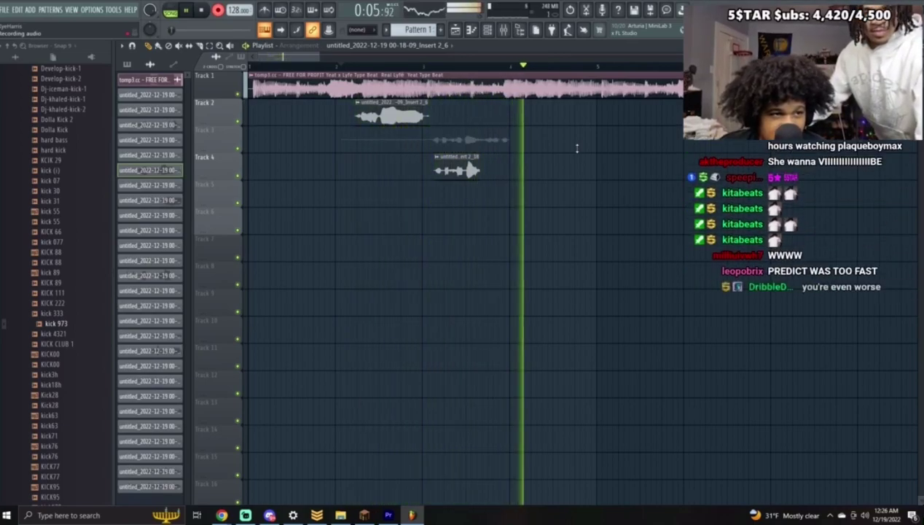
key(space)
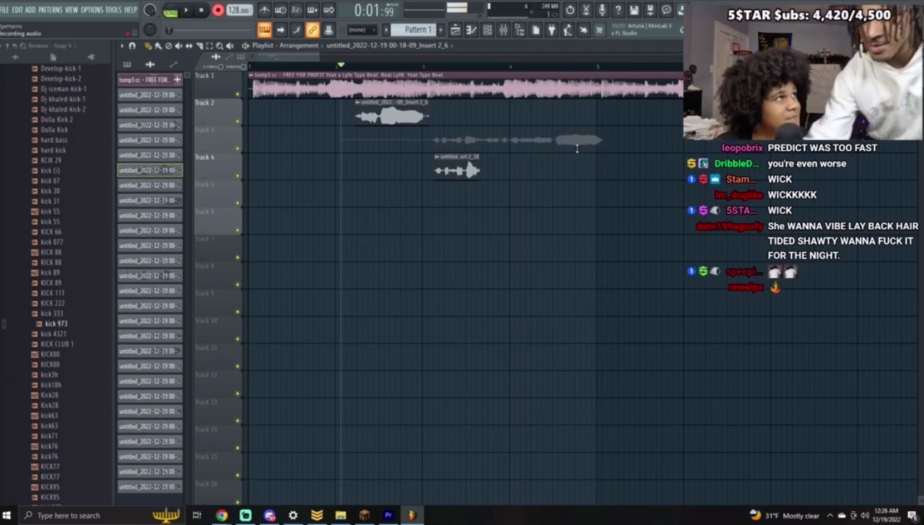
key(ctrl+z)
double_click(487, 141)
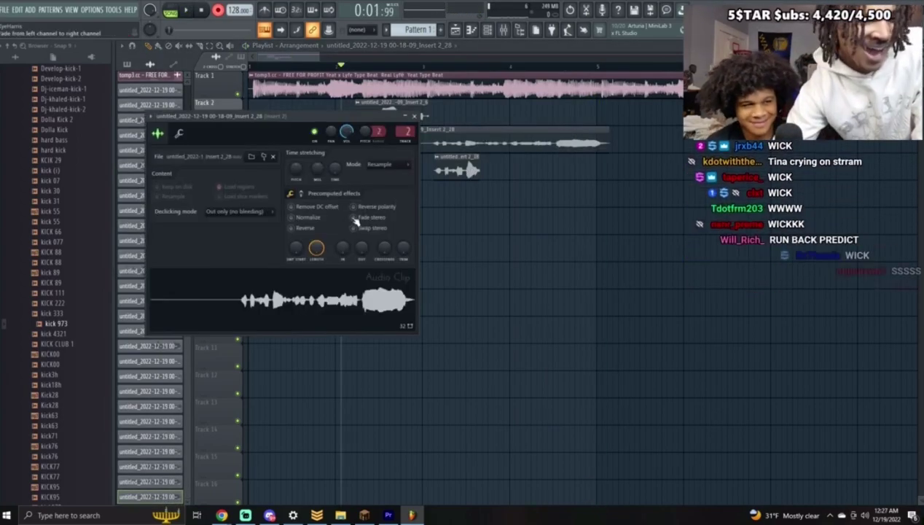
click(307, 218)
click(415, 116)
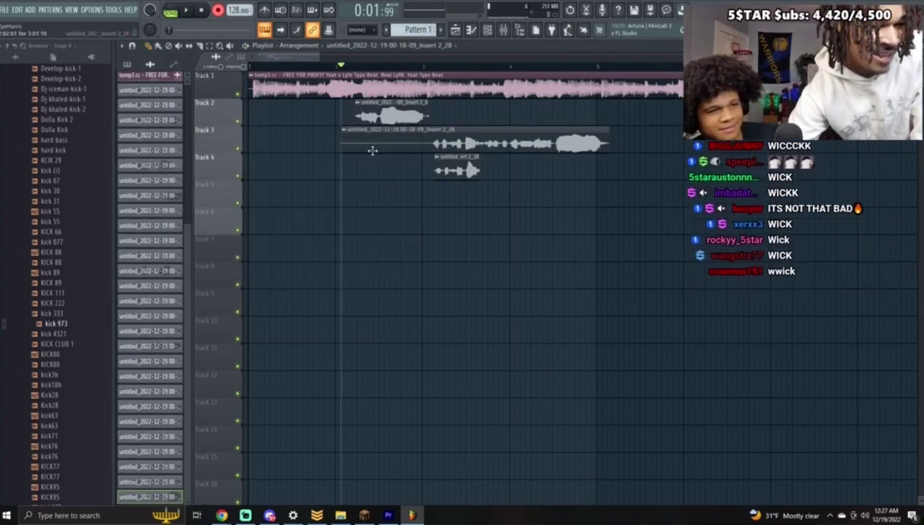
Step: Trim the unwanted beginning off the Track 3 take and normalize the new take recorded on Track 5
key(space)
drag(341, 149, 476, 149)
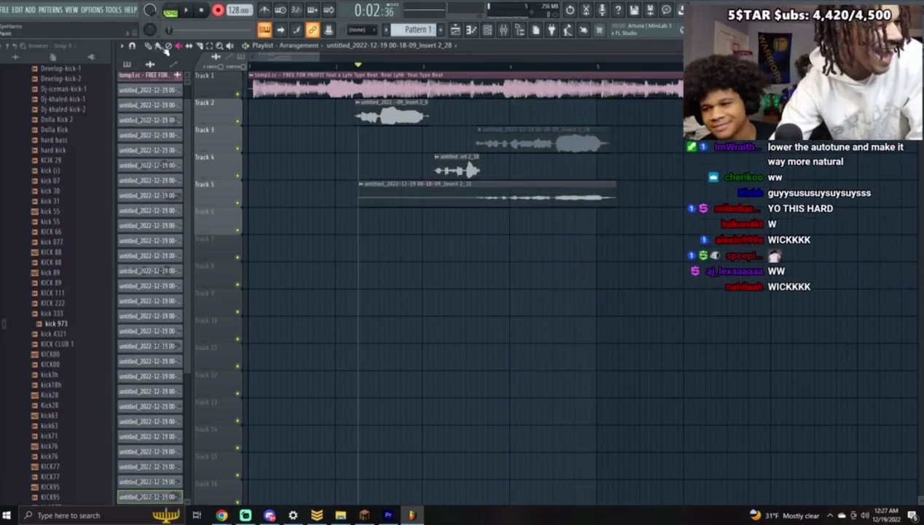
double_click(557, 197)
click(361, 255)
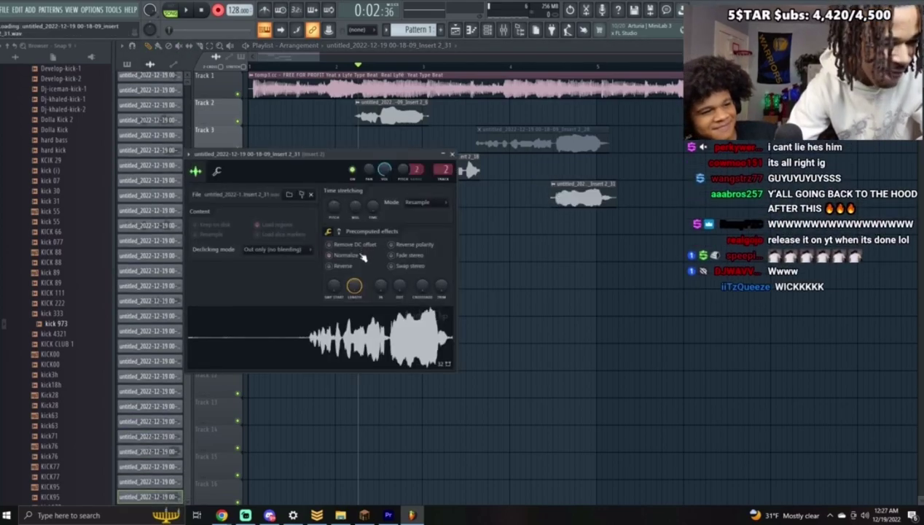
click(452, 156)
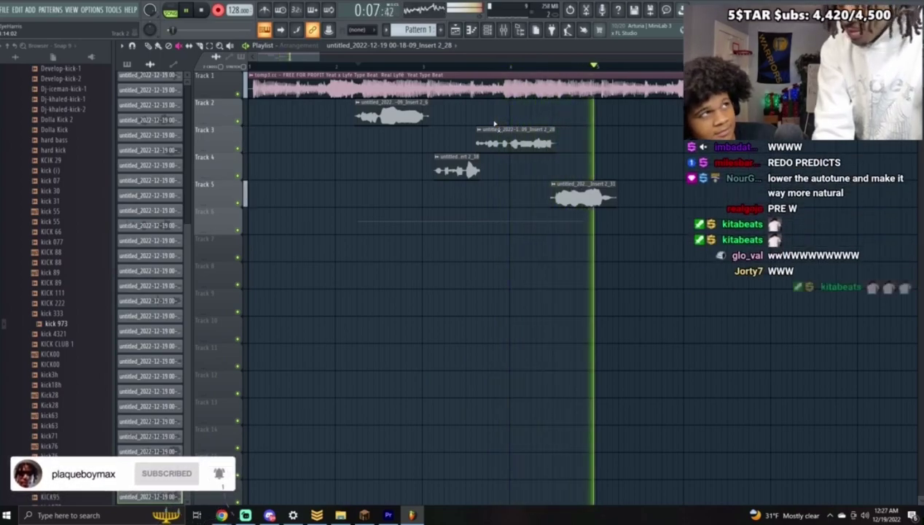
Step: Stop recording and inspect the Auto-Tune Pro settings on the Main vocals mixer channel
key(space)
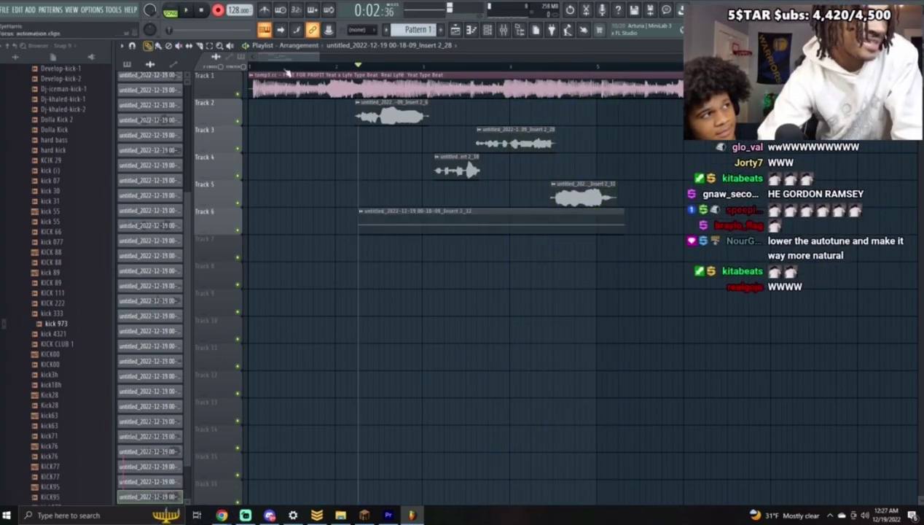
click(503, 30)
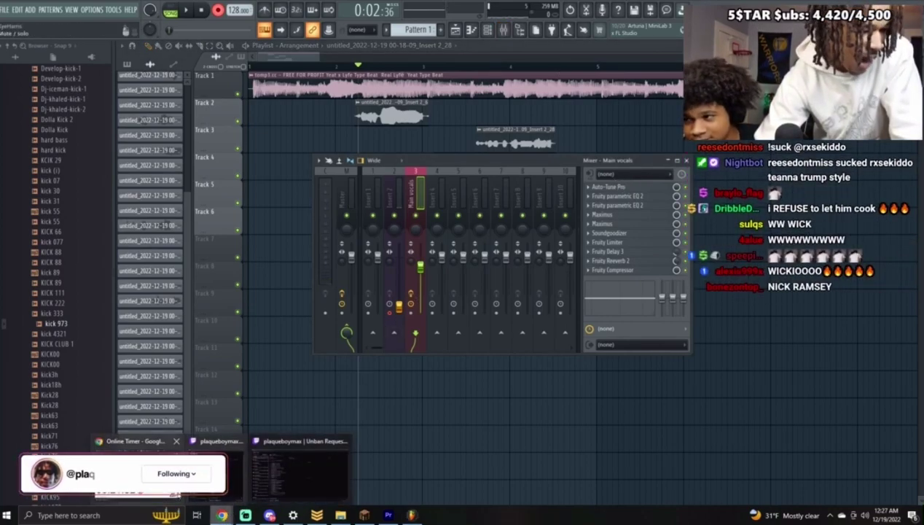
click(621, 187)
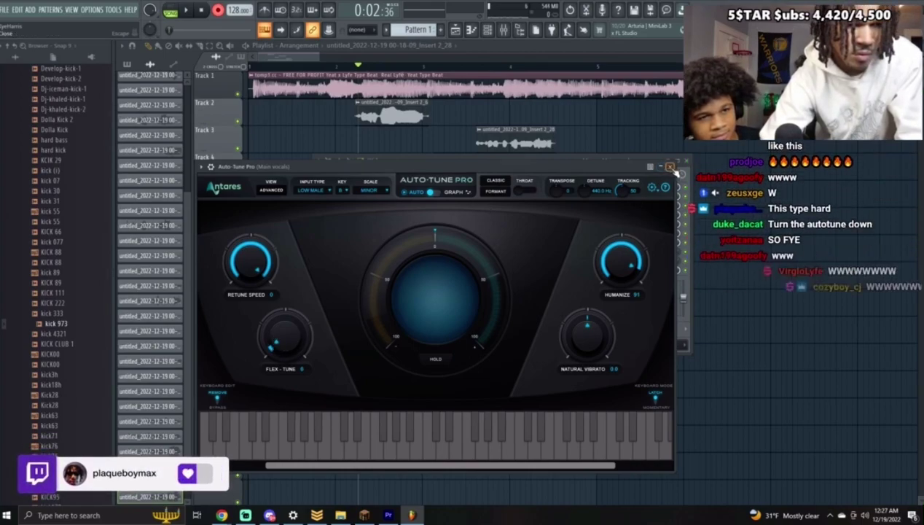
click(671, 168)
key(space)
click(687, 161)
Step: Turn off recording, delete the empty recordings on Tracks 6 and 7, and replay the arrangement from the start
click(218, 10)
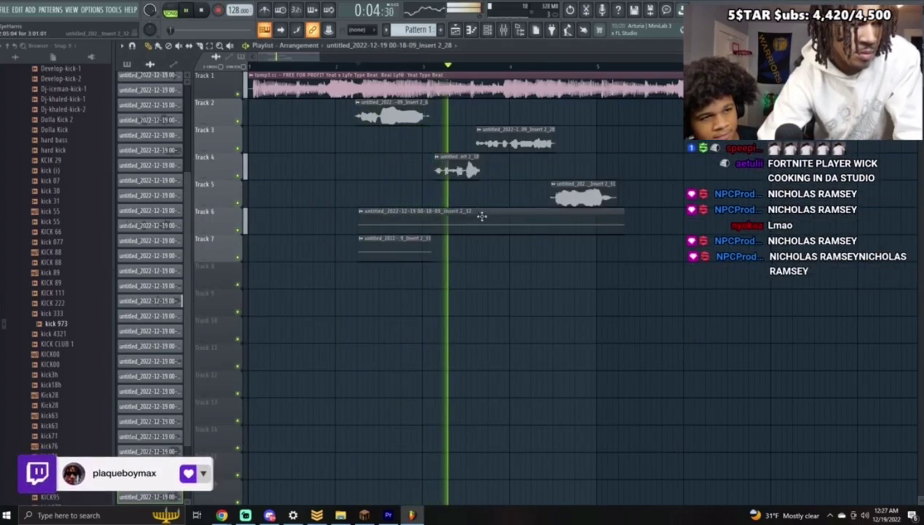
right_click(482, 216)
right_click(428, 245)
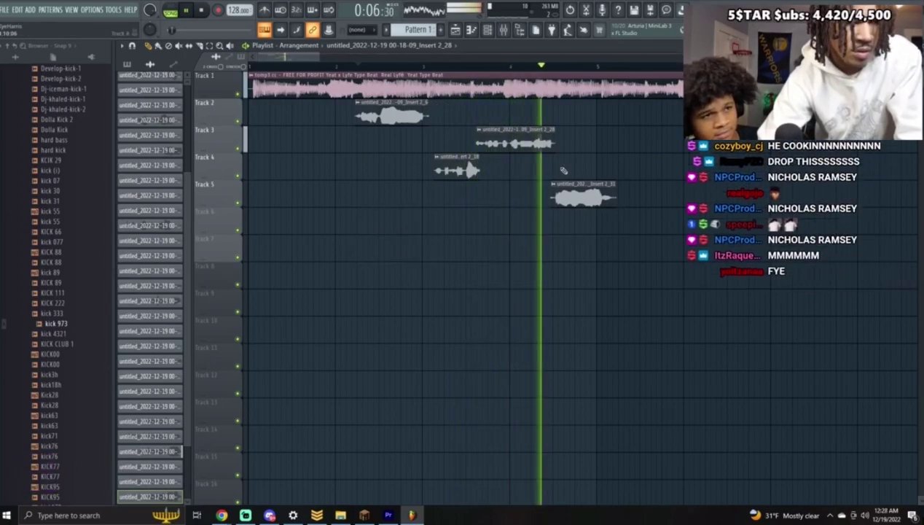
drag(441, 68, 250, 68)
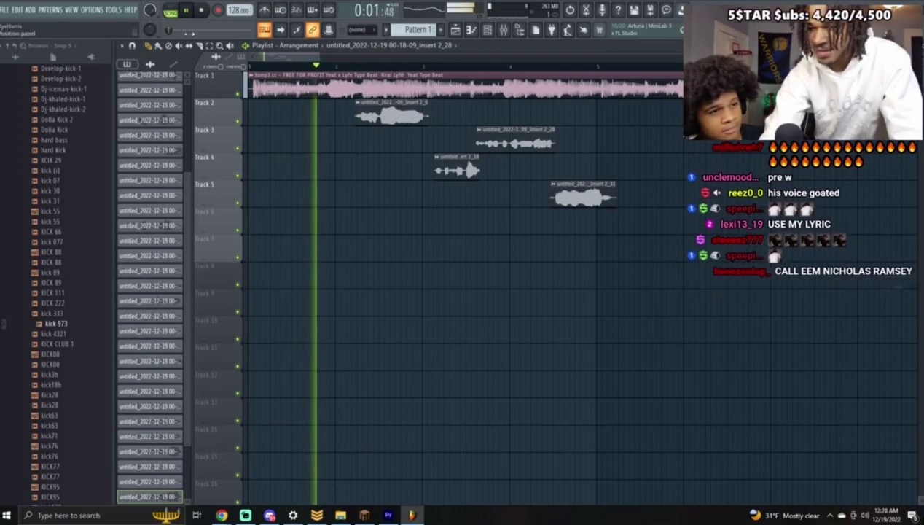
Step: Try recording a take on Track 6 from the start of the song, and delete it
click(219, 9)
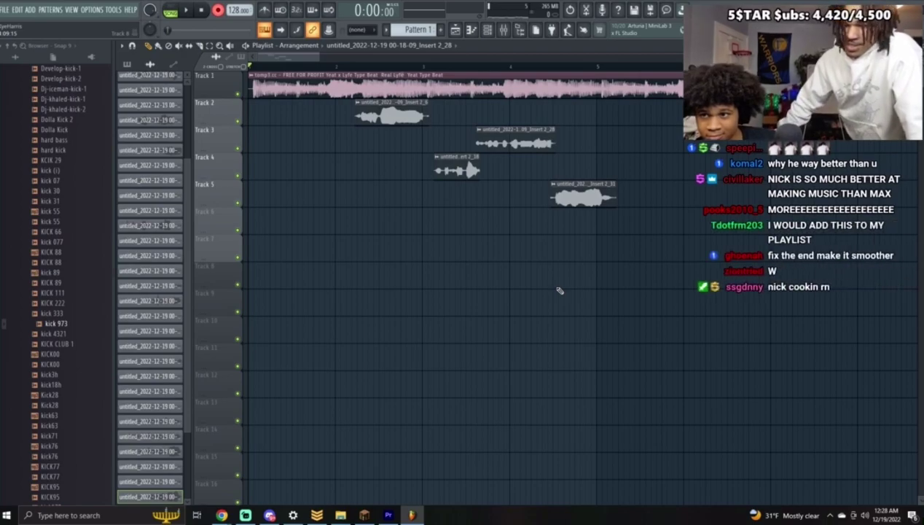
key(space)
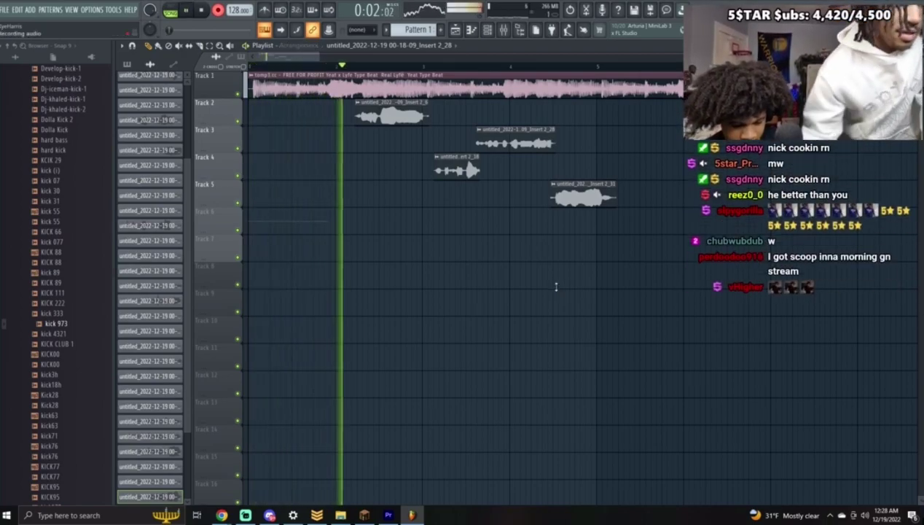
right_click(351, 213)
Step: Re-enable recording and record a new vocal phrase on Track 6 that follows the Track 5 take
drag(319, 57, 292, 57)
mouse_move(291, 58)
mouse_down()
mouse_move(371, 62)
mouse_move(305, 61)
mouse_up()
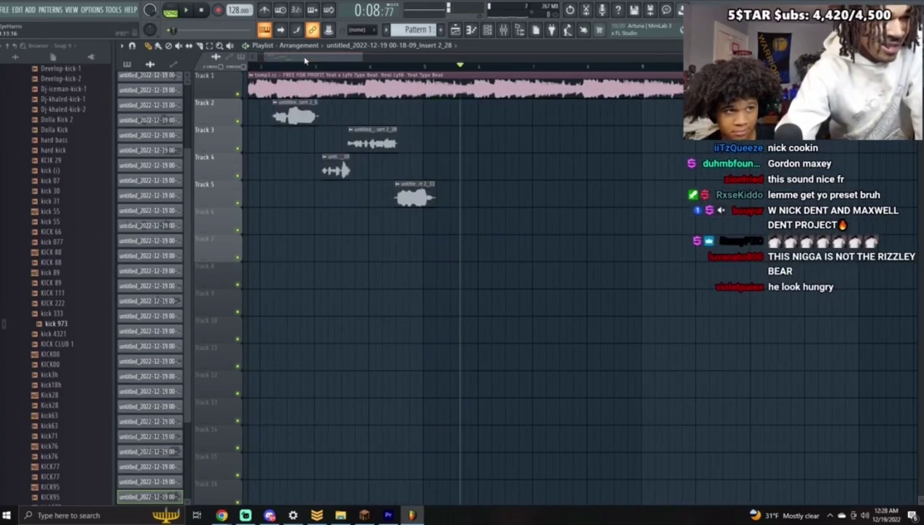
click(339, 66)
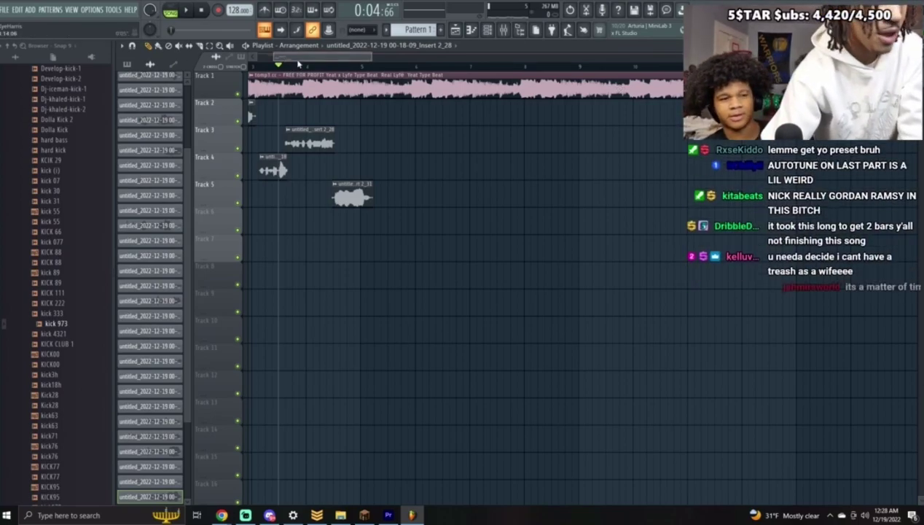
scroll(298, 67, left, 3)
click(219, 9)
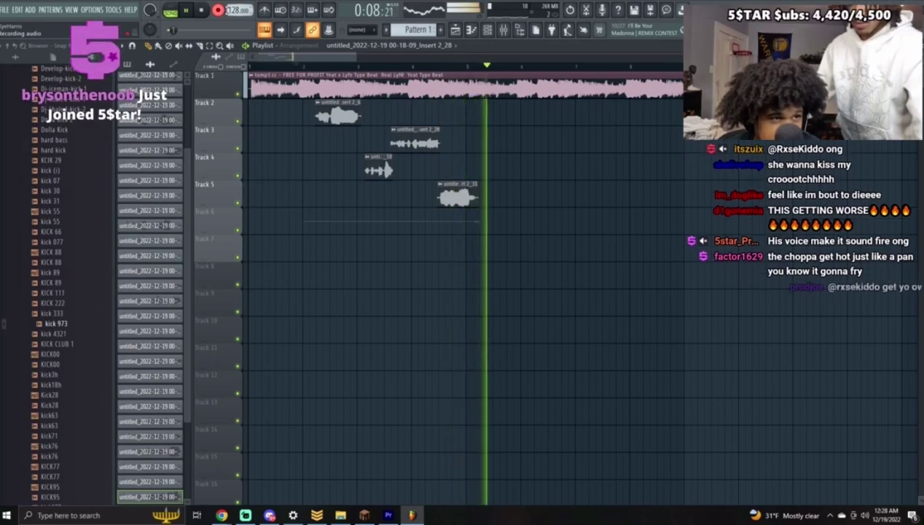
key(space)
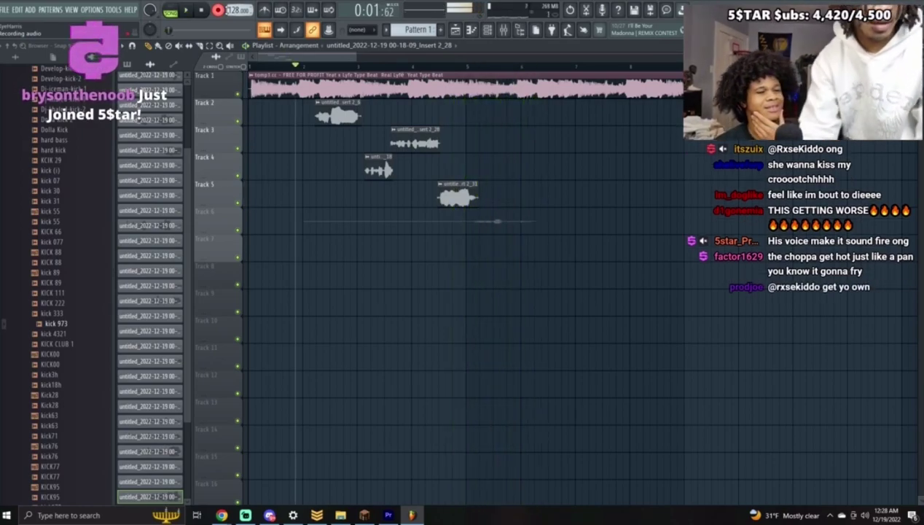
Step: Delete the current Track 6 take, record a new vocal phrase in its place, and normalize the new clip
right_click(490, 226)
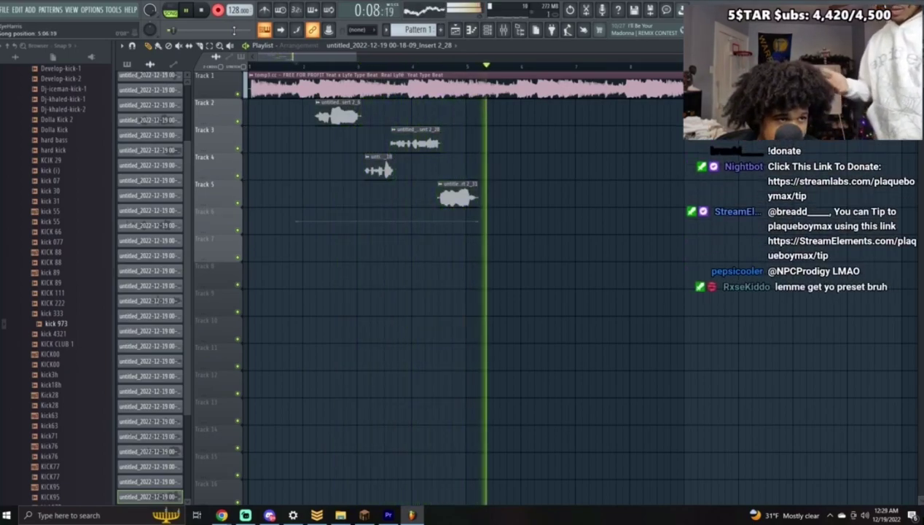
key(space)
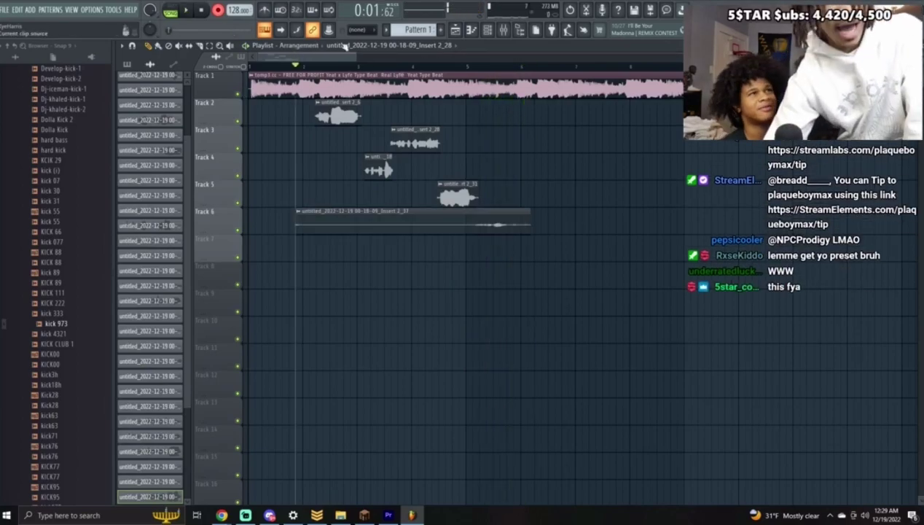
double_click(498, 223)
click(326, 232)
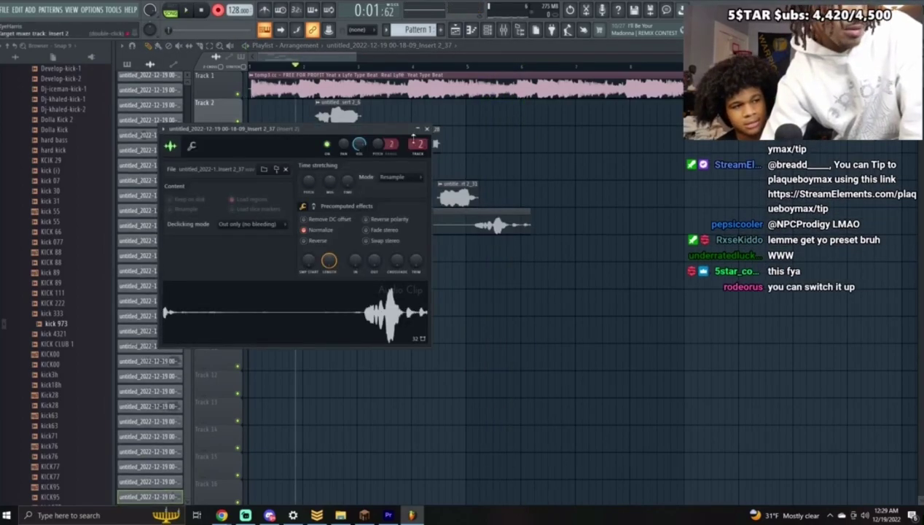
click(427, 128)
Step: Trim the silence from both ends of the Track 6 take, replay it with the beat, and delete it
key(space)
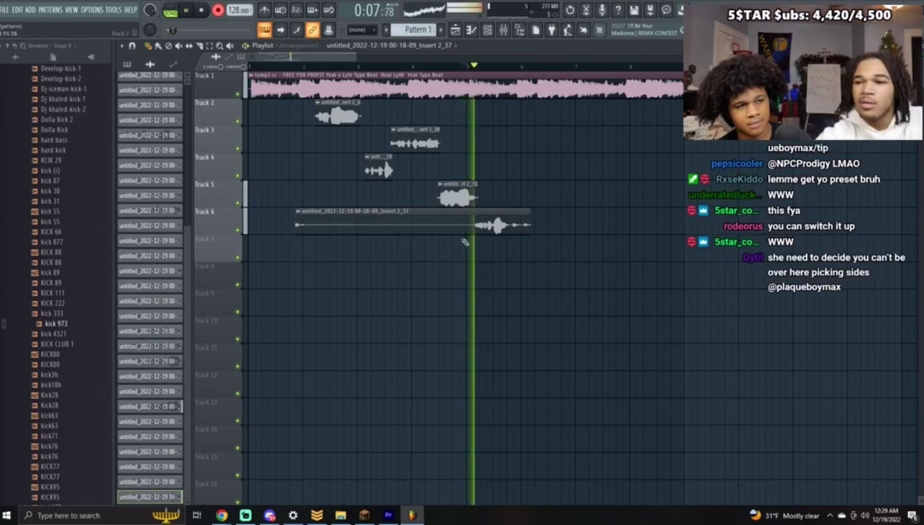
key(space)
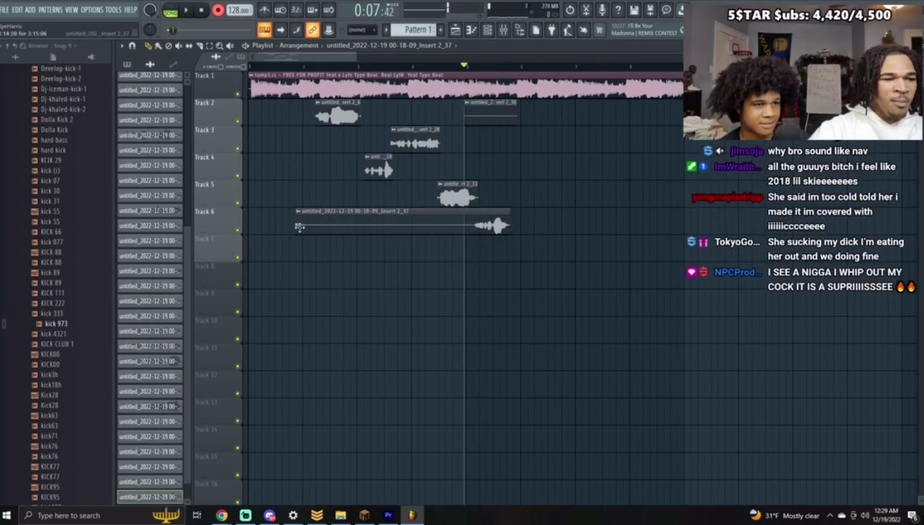
drag(392, 242, 476, 244)
key(space)
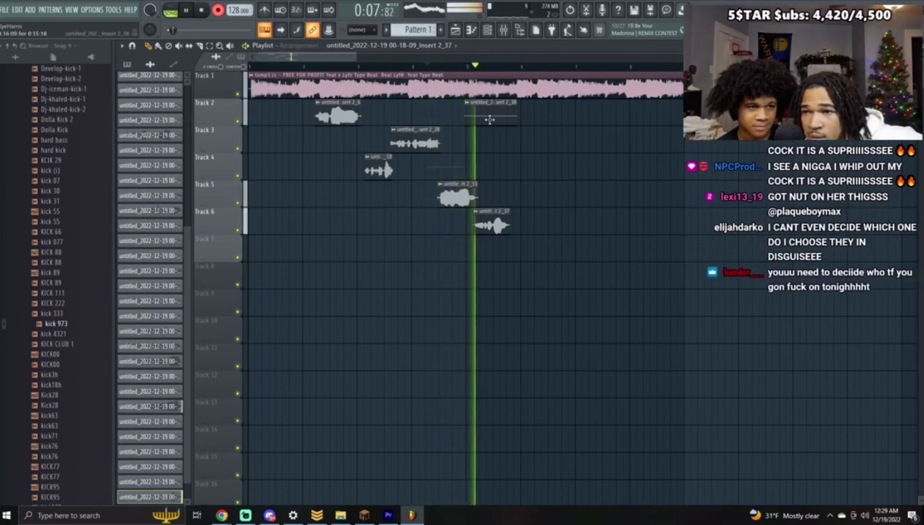
key(space)
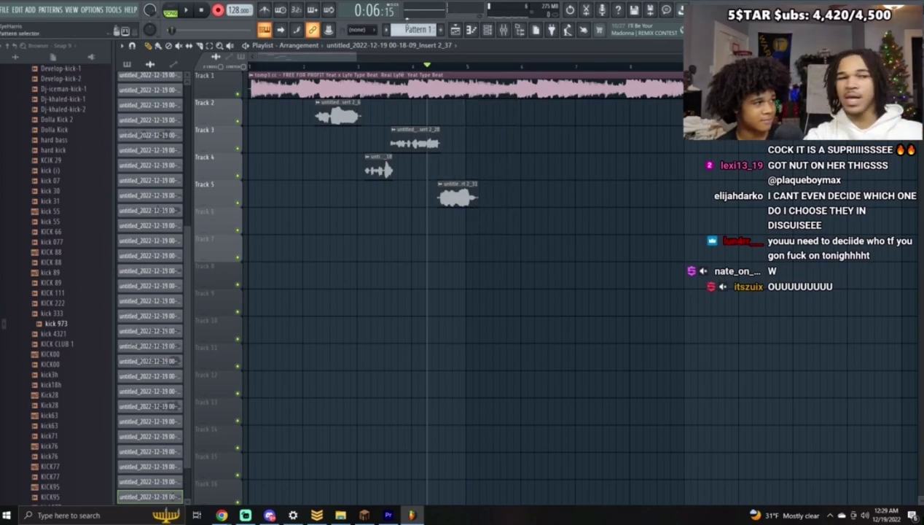
Step: Record a longer vocal take on Track 6 following the Track 5 clip, normalize it, and trim its silent start
click(407, 67)
key(space)
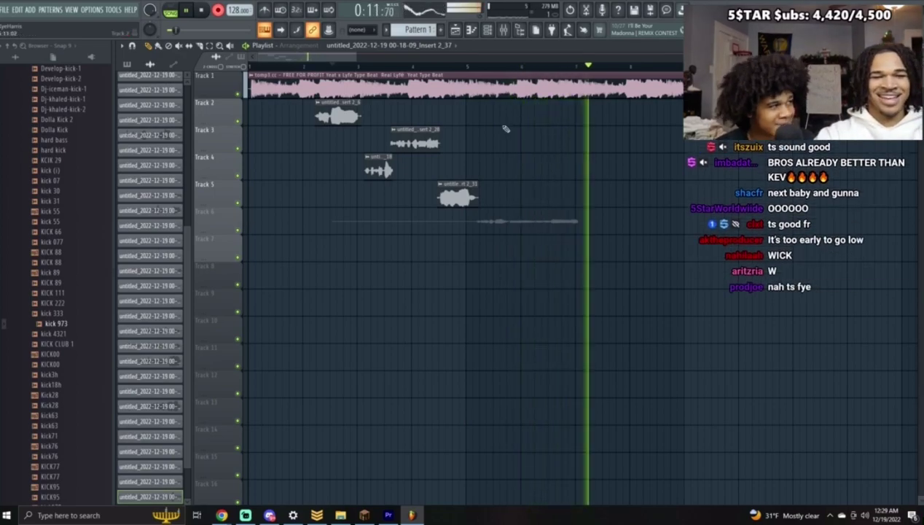
key(space)
double_click(475, 228)
click(364, 269)
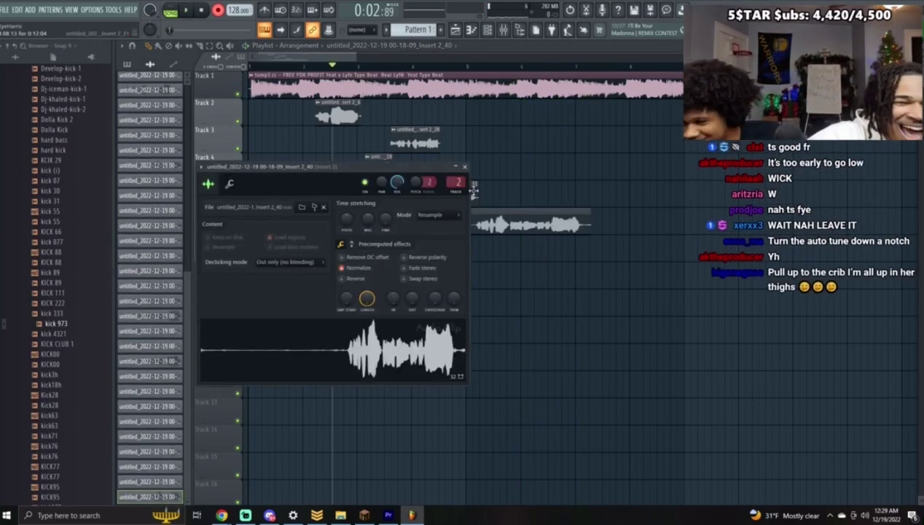
scroll(457, 183, up, 1)
click(465, 167)
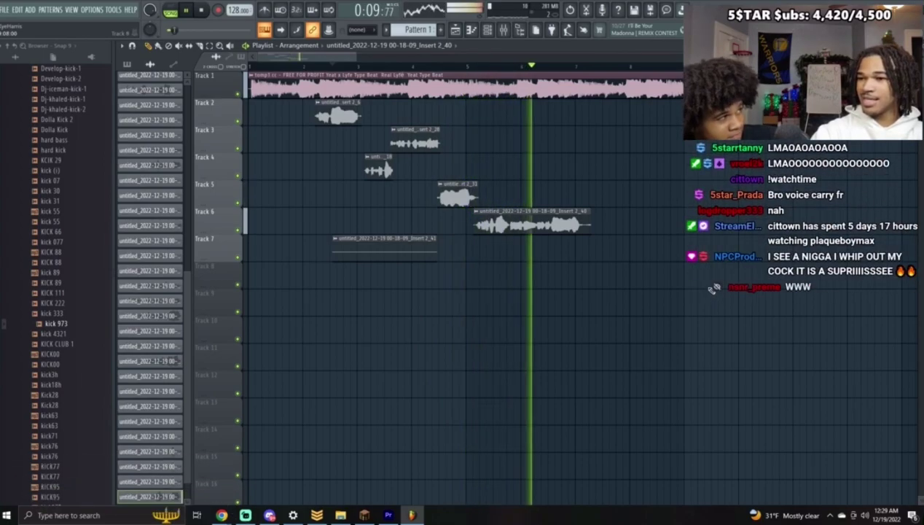
Step: Replay the takes up close, trim the start of the Track 6 clip slightly, and delete the empty Track 7 recording
scroll(364, 64, up, 5)
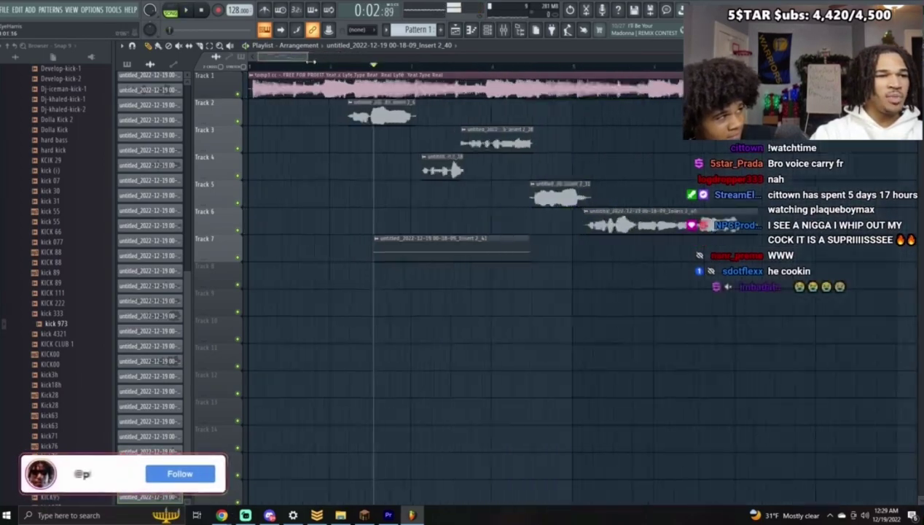
click(305, 64)
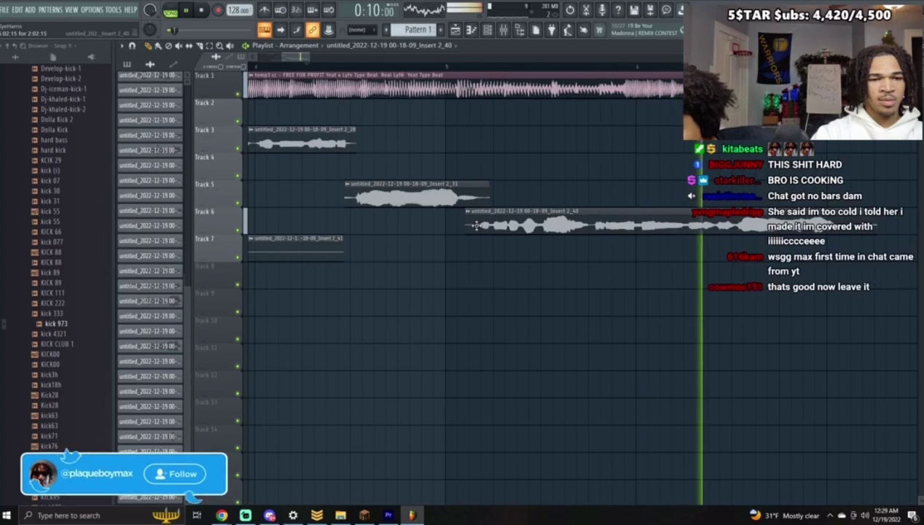
key(space)
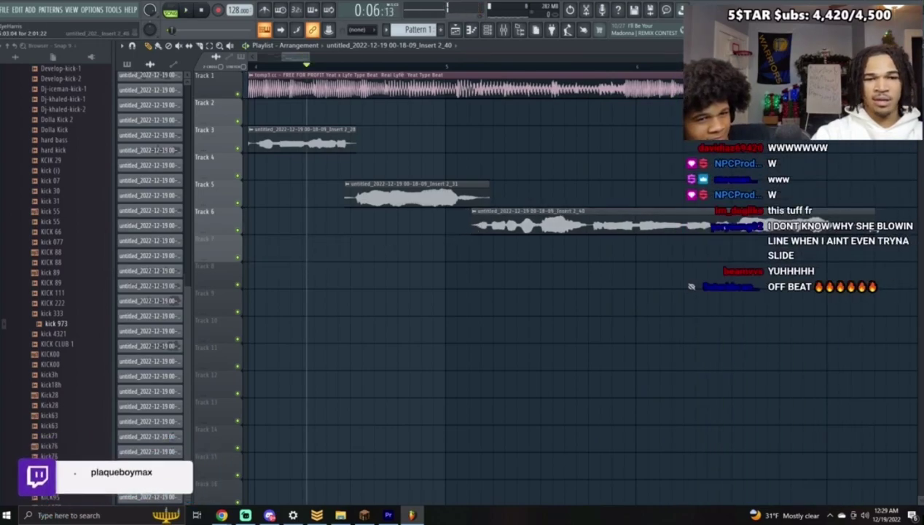
Step: Re-enable recording, try recording the next vocal phrase on Track 2 from between bars 3 and 4, and undo the attempt
drag(282, 58, 277, 57)
click(286, 67)
key(space)
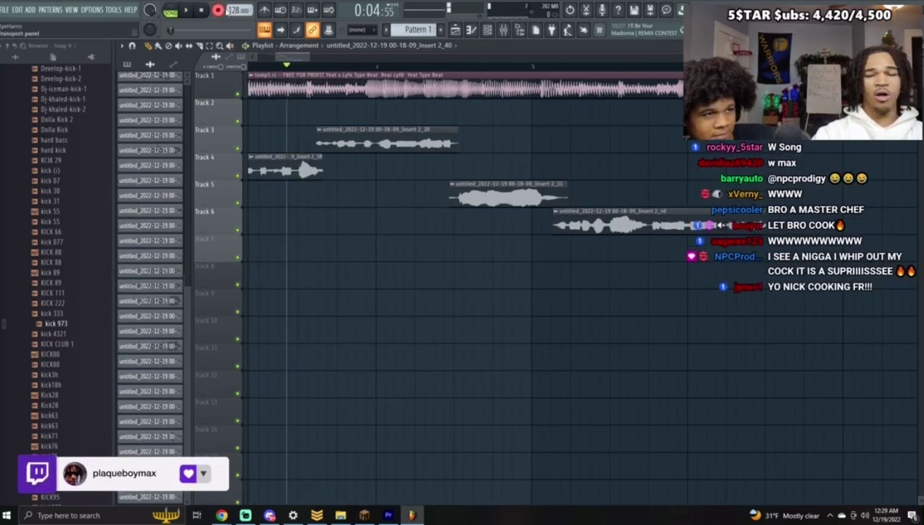
key(space)
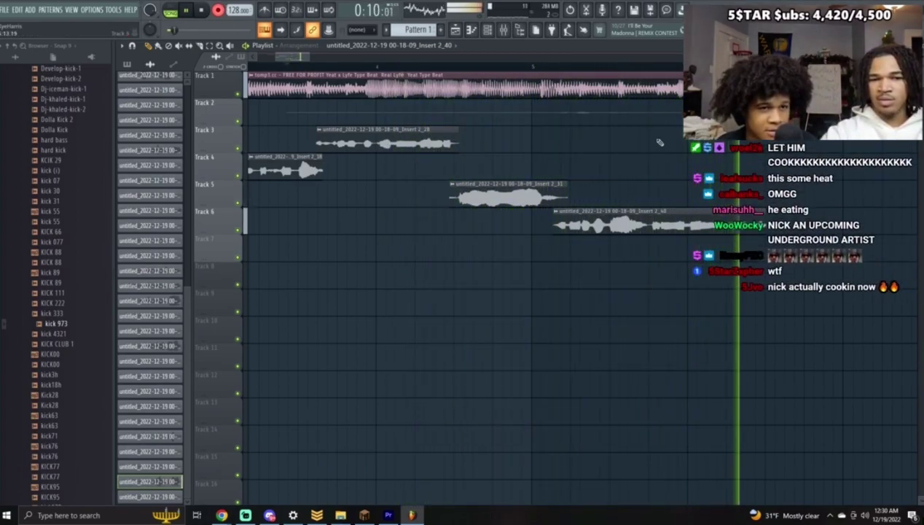
key(space)
key(ctrl+z)
Step: Record another take of the next phrase on Track 2, normalize it, and trim away its silent start
key(space)
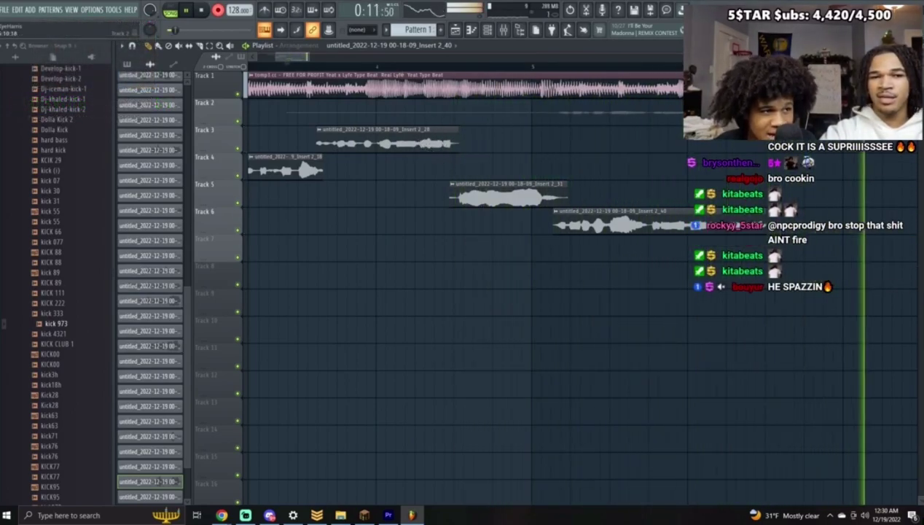
double_click(503, 114)
click(311, 218)
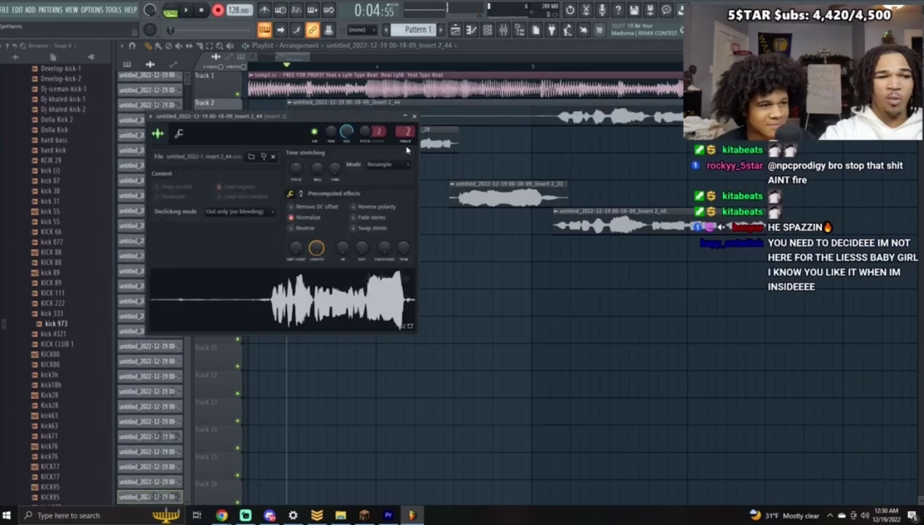
click(414, 116)
drag(285, 114, 656, 130)
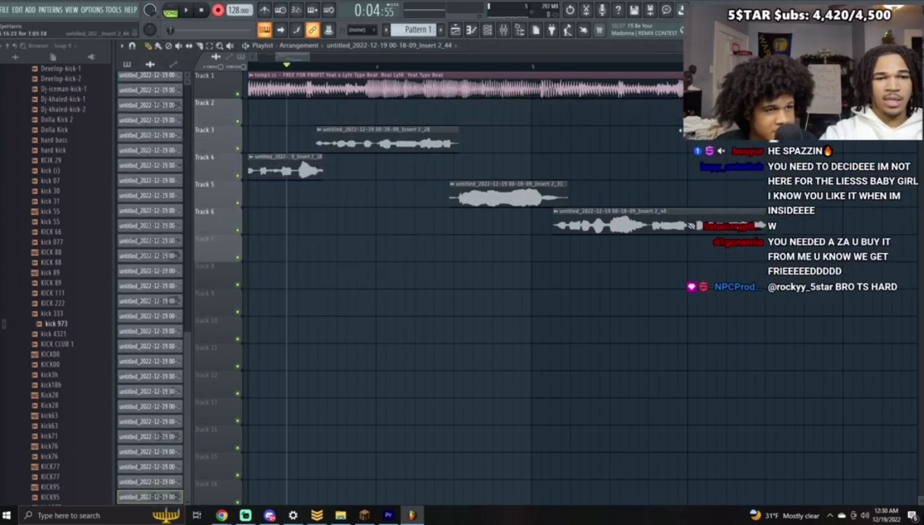
Step: Replay the section from the Track 6 take with recording armed, and delete the empty clips on Tracks 3 and 4
click(620, 67)
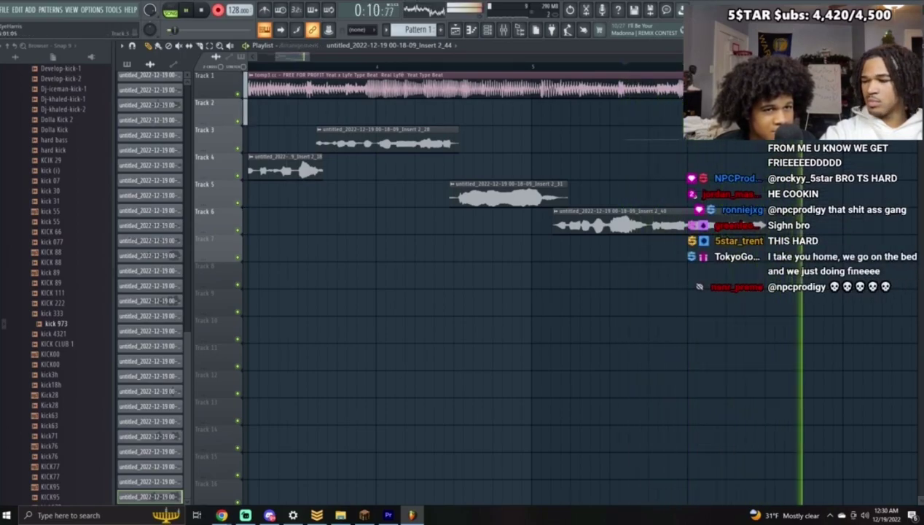
key(space)
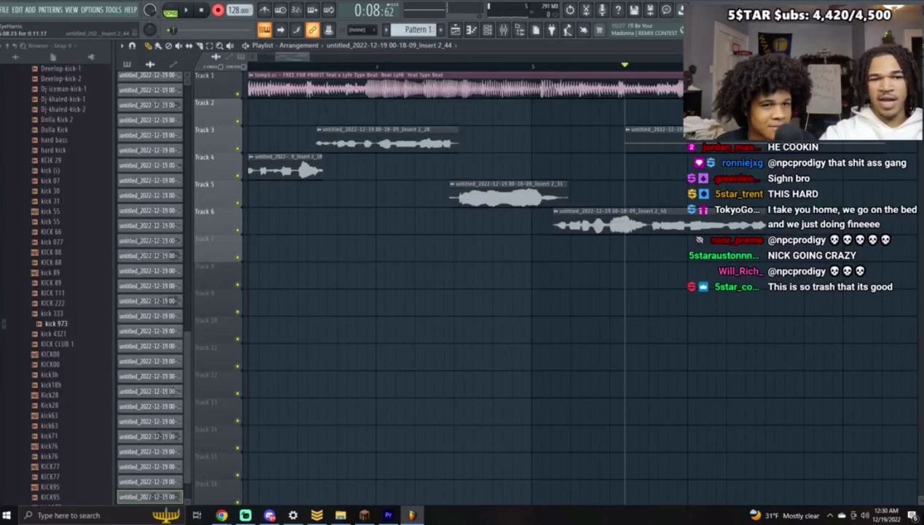
key(space)
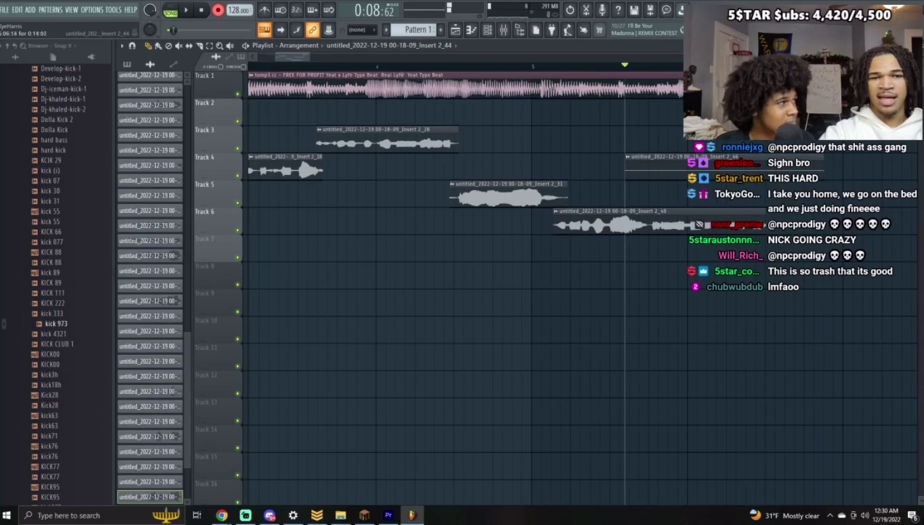
key(space)
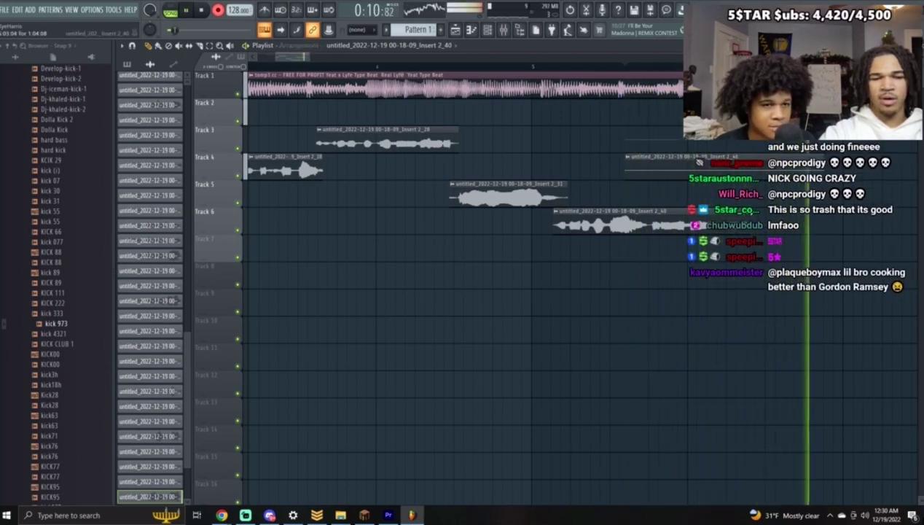
Step: Record a replacement vocal take on Track 2 from bar 4, normalize it, and trim away its silent start
key(space)
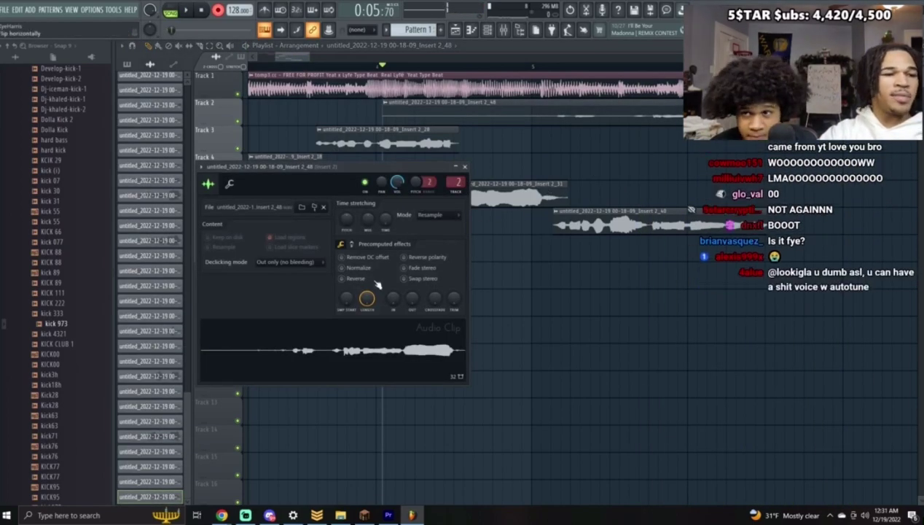
click(359, 269)
click(465, 167)
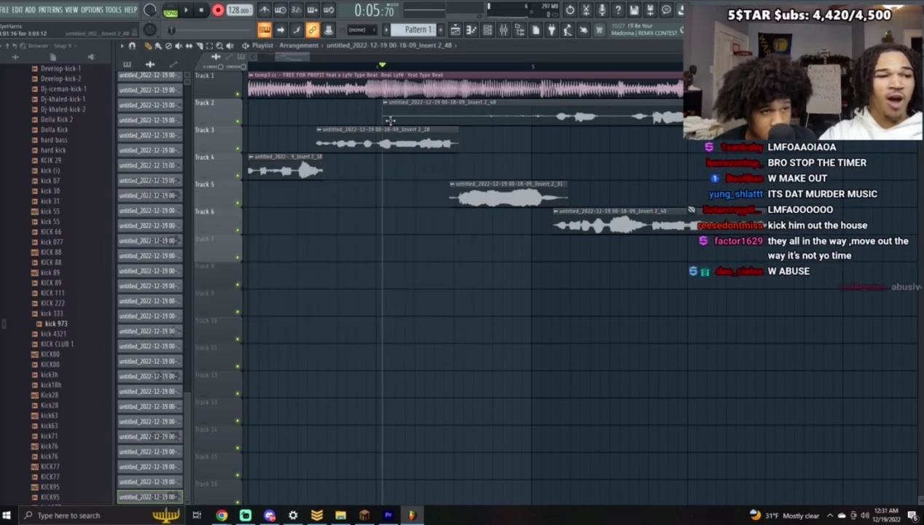
right_click(386, 116)
Step: Turn off recording, play back the Track 2 take, and trim the end of its clip
key(space)
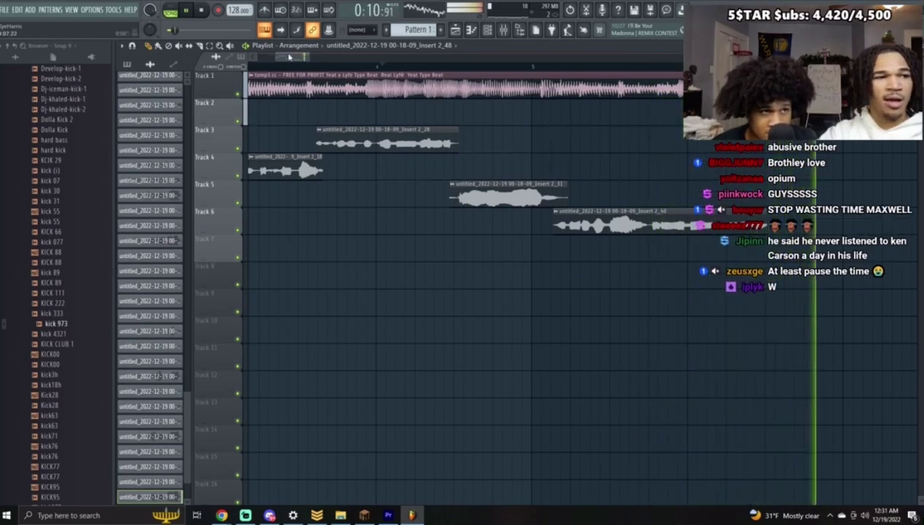
key(space)
drag(475, 119, 456, 127)
click(268, 66)
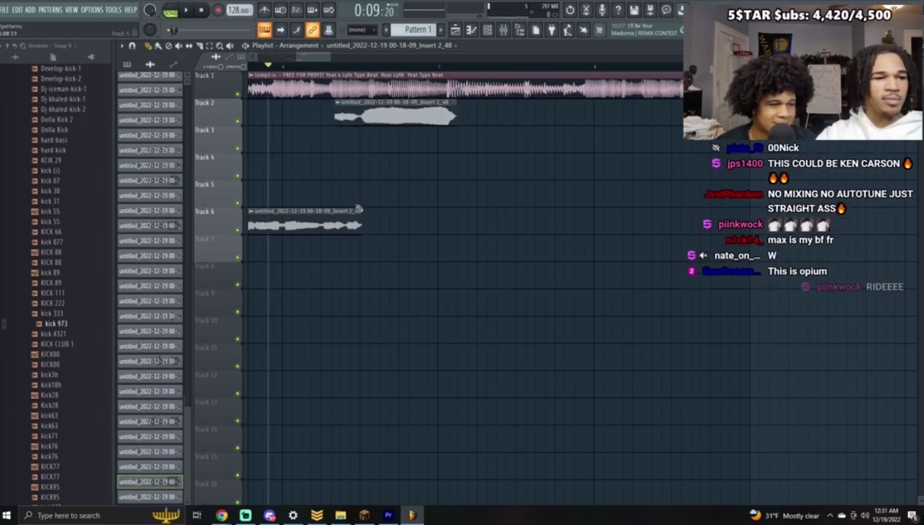
Step: Undo a trial trim of the Track 6 take's end, and trim the Track 2 take's start to meet that end
drag(361, 224, 344, 225)
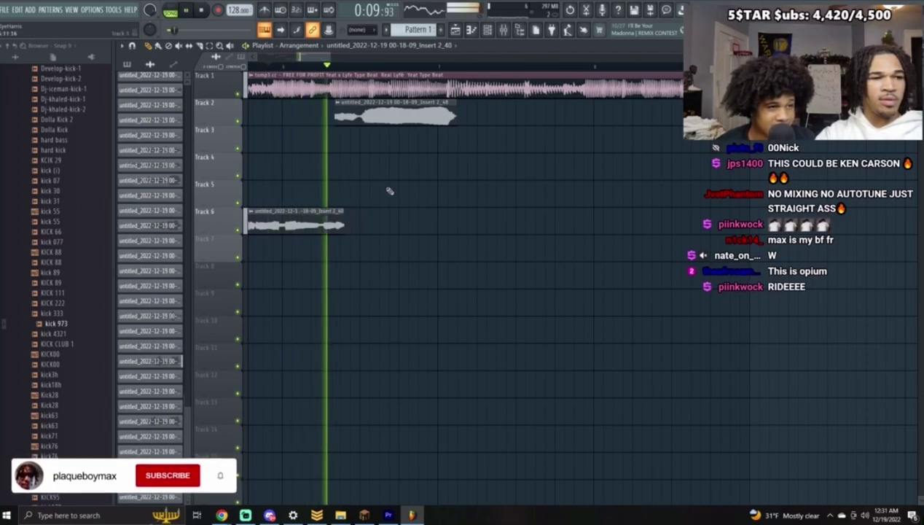
click(18, 10)
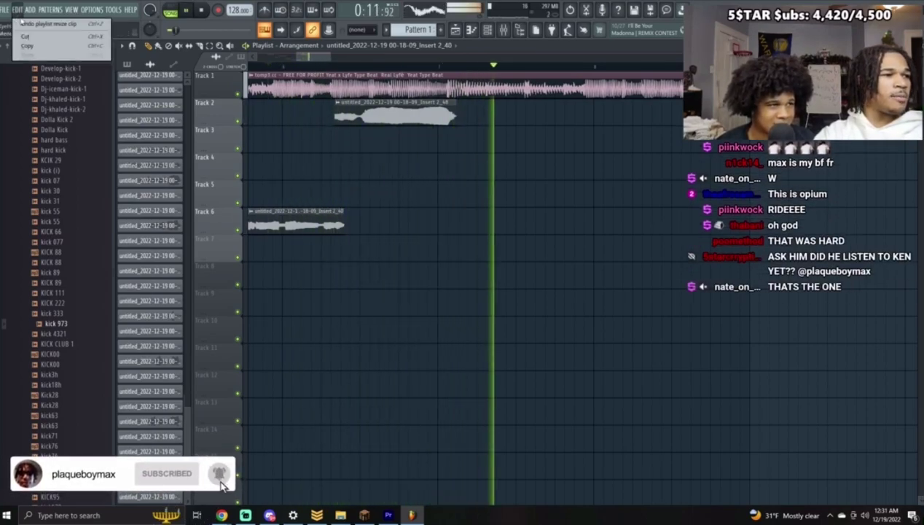
click(28, 24)
click(19, 11)
click(48, 23)
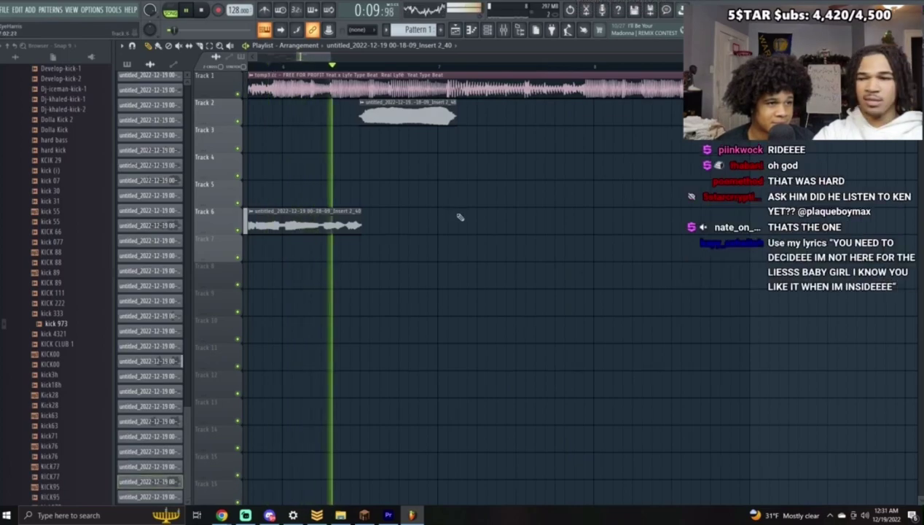
key(space)
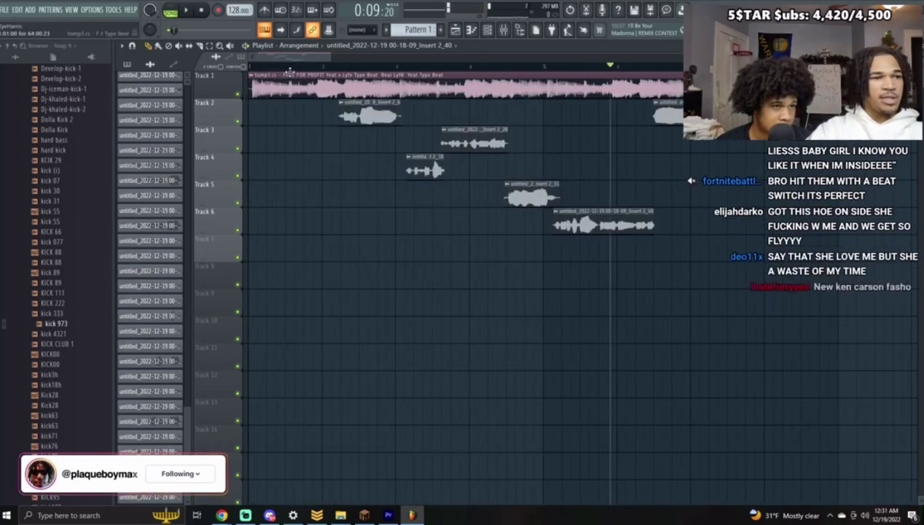
Step: Replay the arrangement from its beginning, and replay the transition from the Track 6 take into the Track 2 take
key(space)
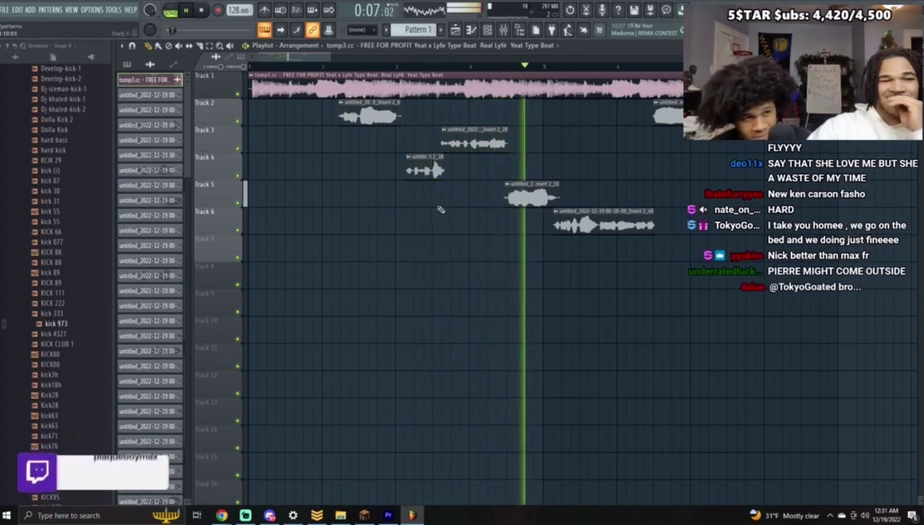
drag(309, 58, 334, 68)
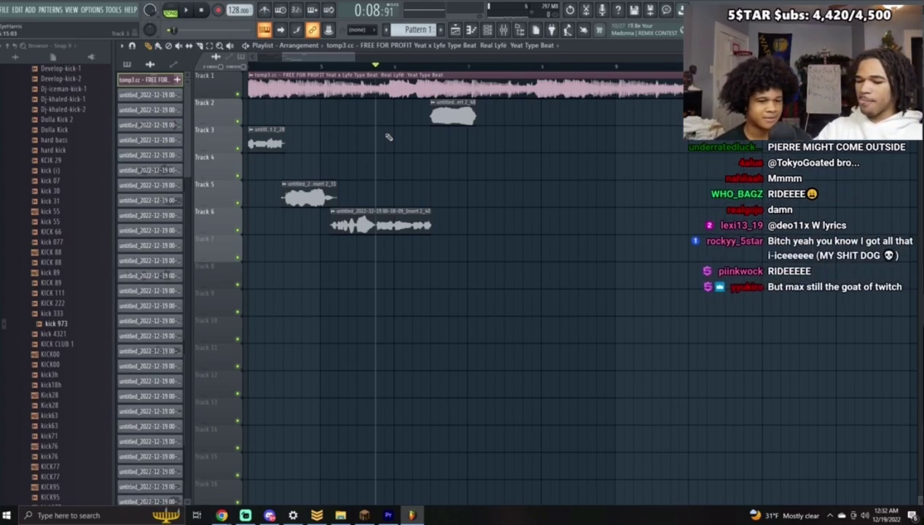
key(space)
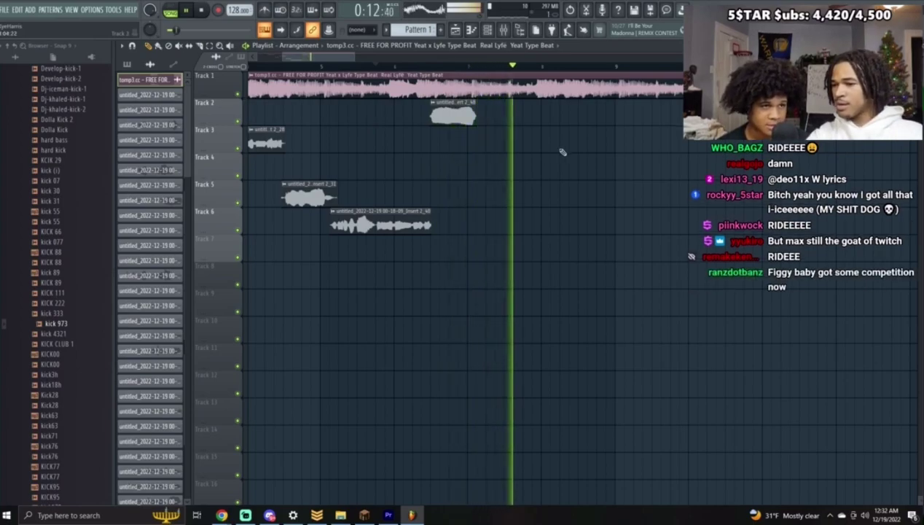
key(space)
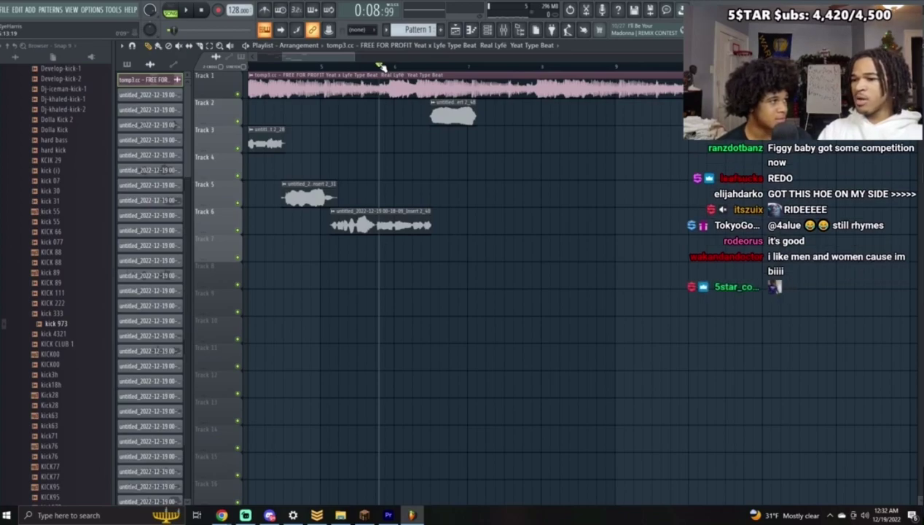
key(space)
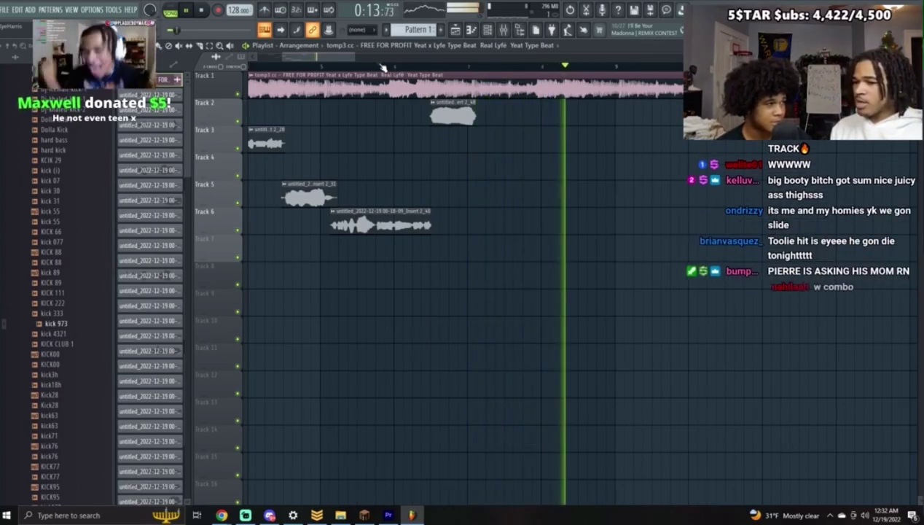
Step: Record a trial vocal take on Track 3 from just after bar 5, and normalize it
key(space)
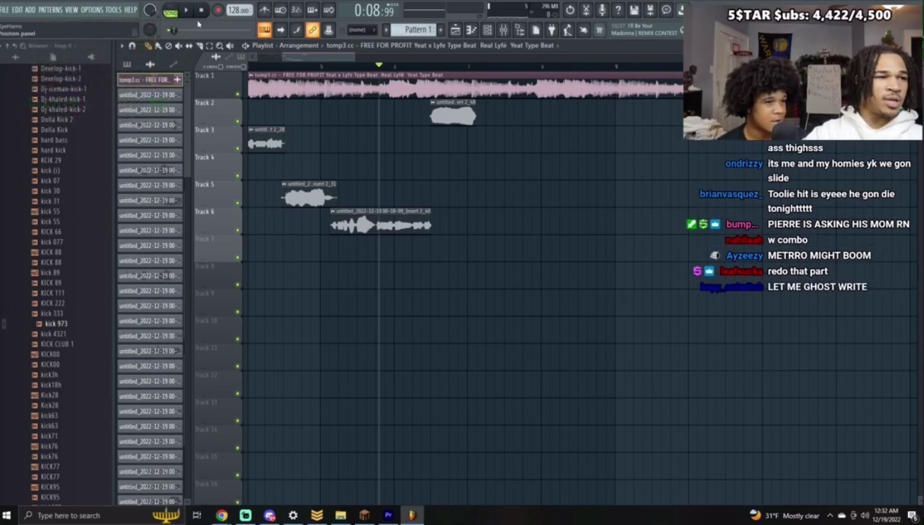
key(space)
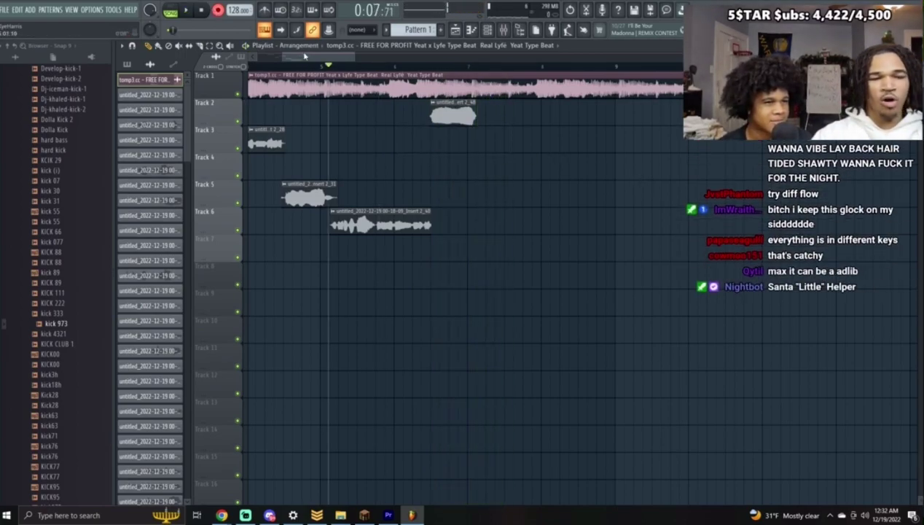
key(space)
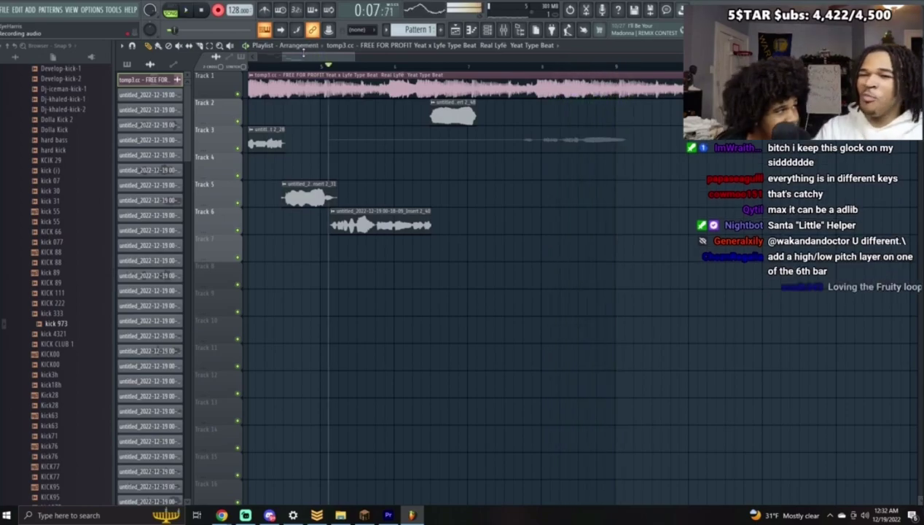
key(space)
drag(537, 144, 533, 148)
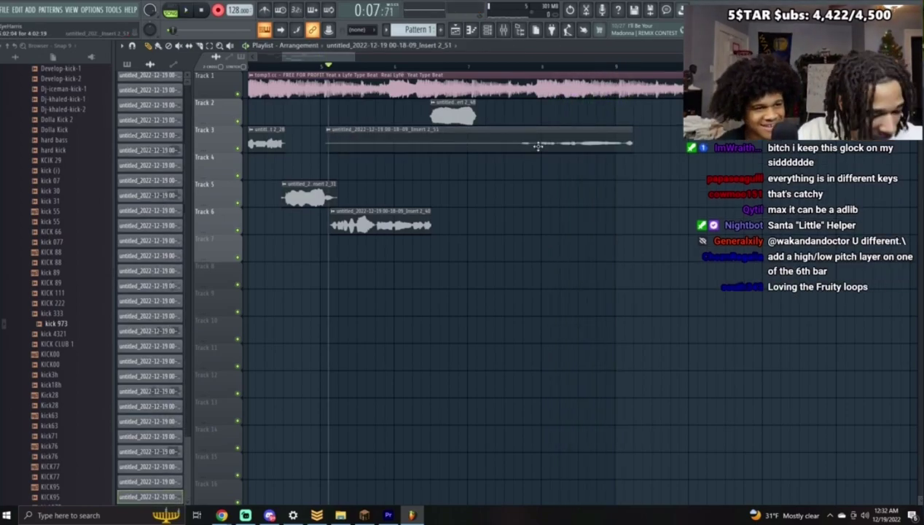
double_click(535, 139)
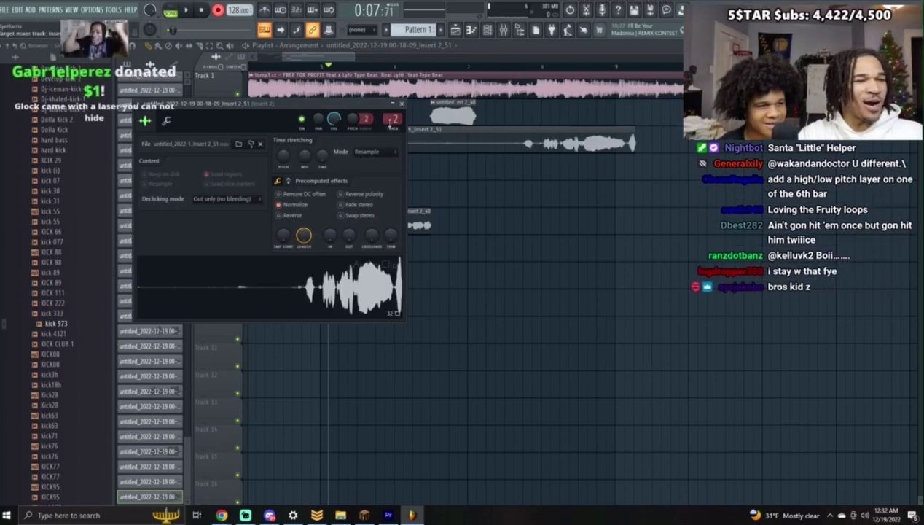
click(402, 105)
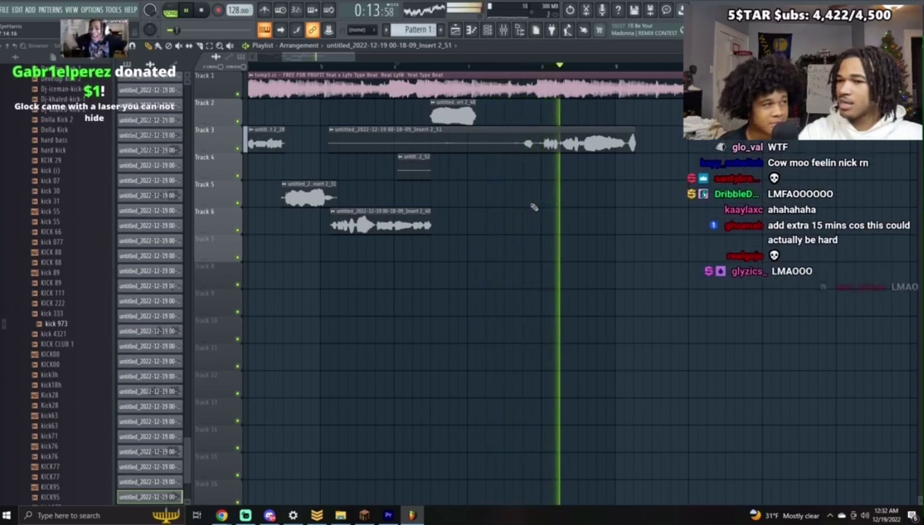
Step: Stop playback and delete the trial Track 3 take and the stray Track 4 recording
key(space)
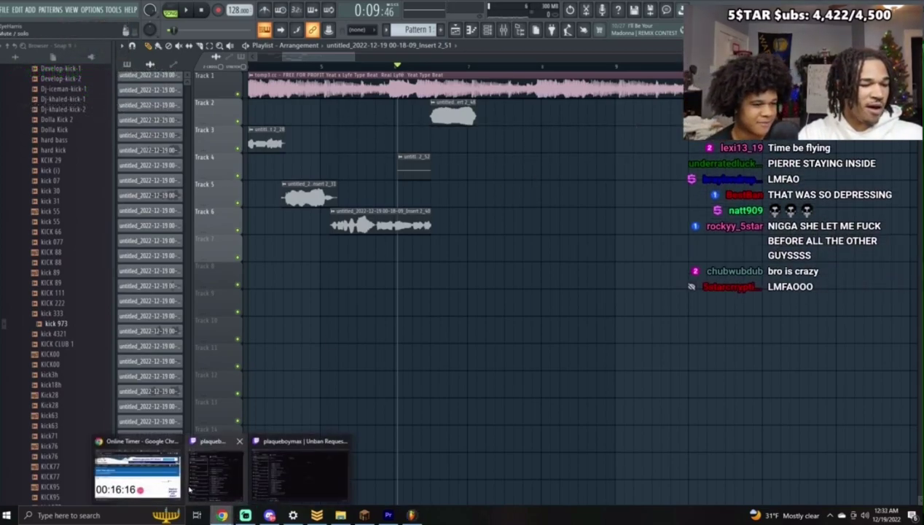
right_click(417, 167)
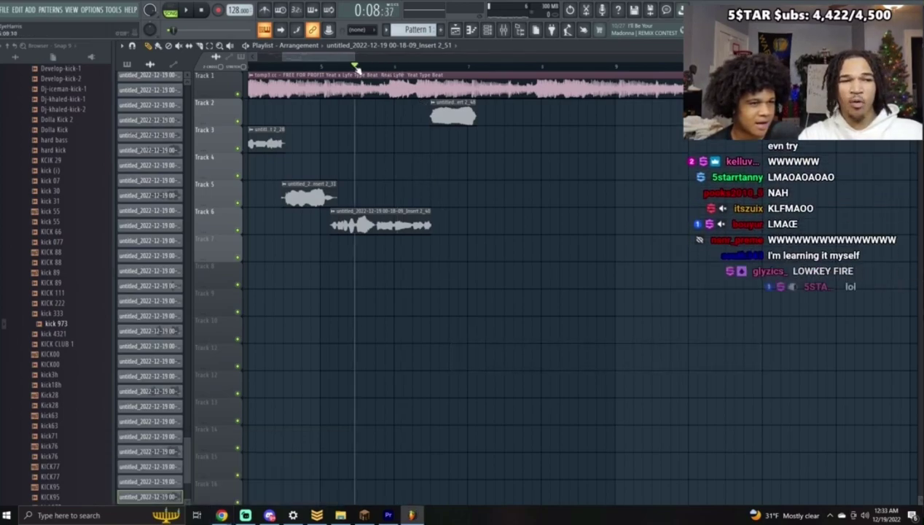
Step: Record a new vocal take on Track 3 from just before bar 5, and normalize it
key(space)
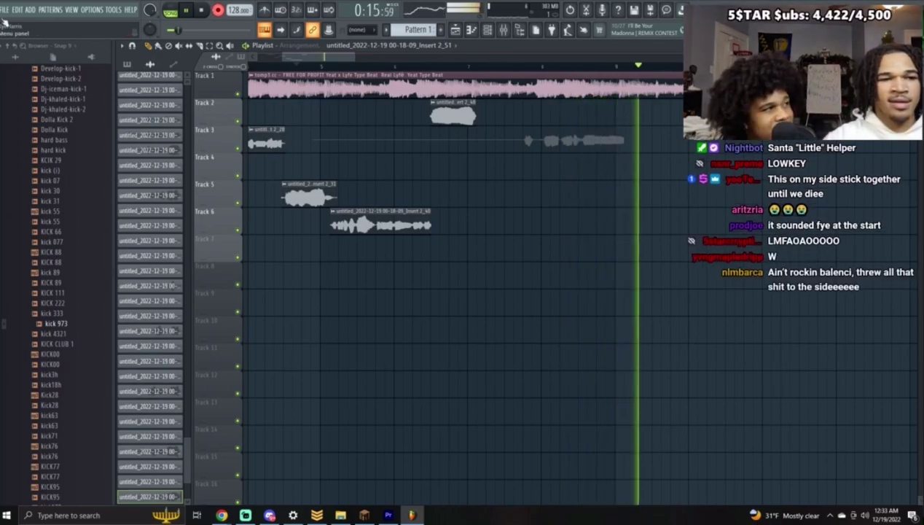
double_click(495, 132)
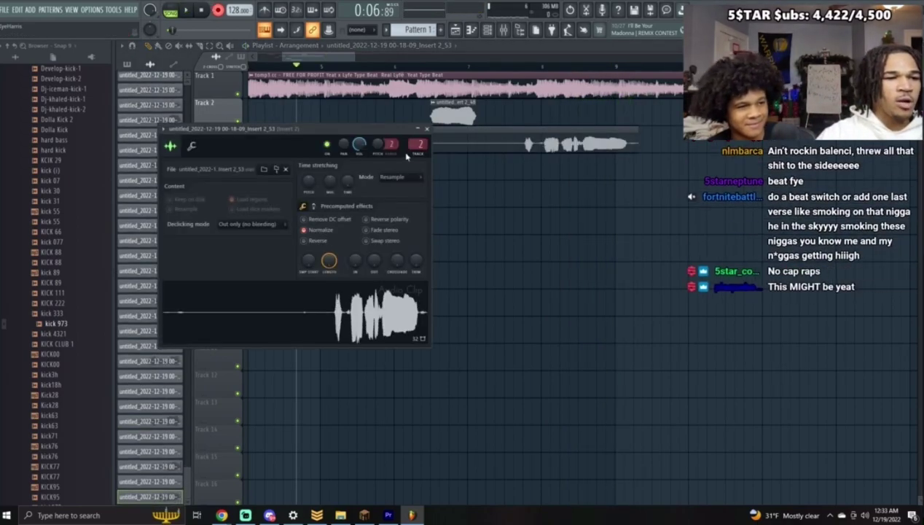
click(427, 129)
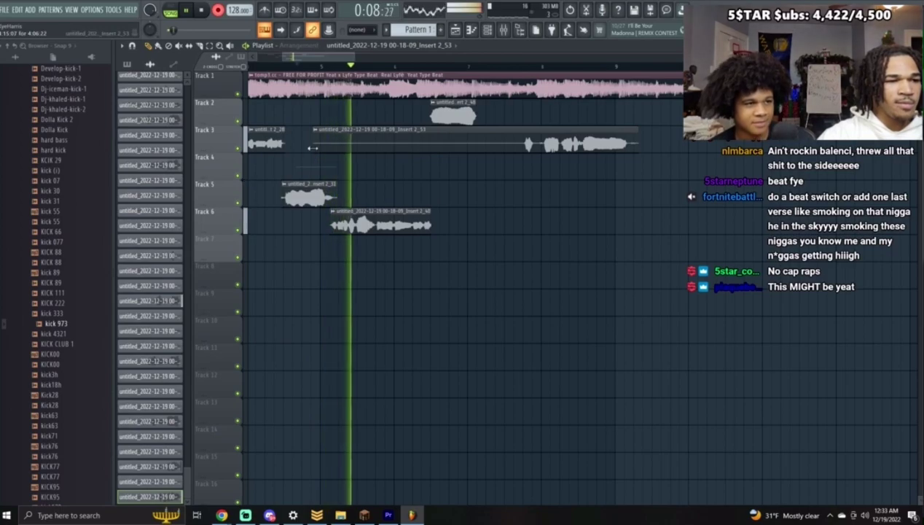
Step: Trim the Track 3 take to its first short vocal before bar 8, delete the stray Track 4 recording, and play back the result
drag(312, 148, 524, 148)
click(220, 12)
right_click(368, 157)
drag(327, 58, 345, 66)
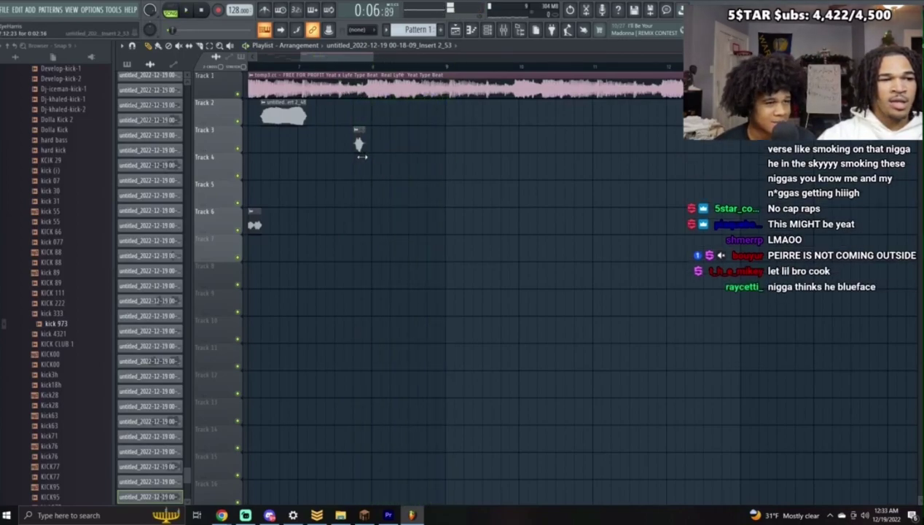
key(space)
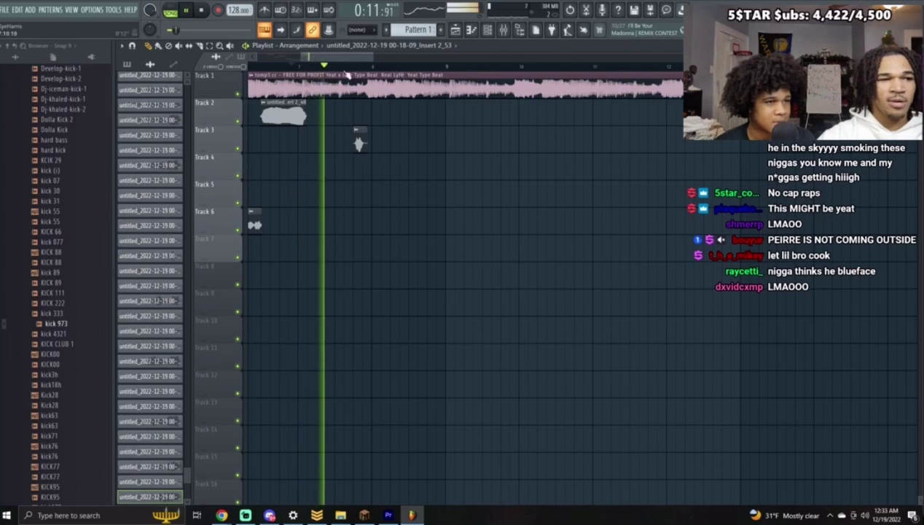
key(space)
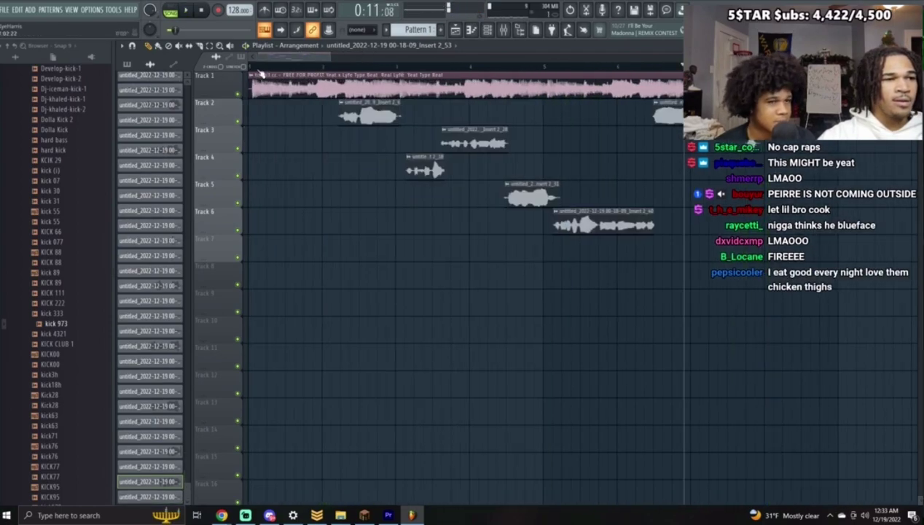
Step: Try a copy of the short Track 3 vocal on Track 2 just before bar 2, and play the arrangement's opening
drag(295, 113, 314, 114)
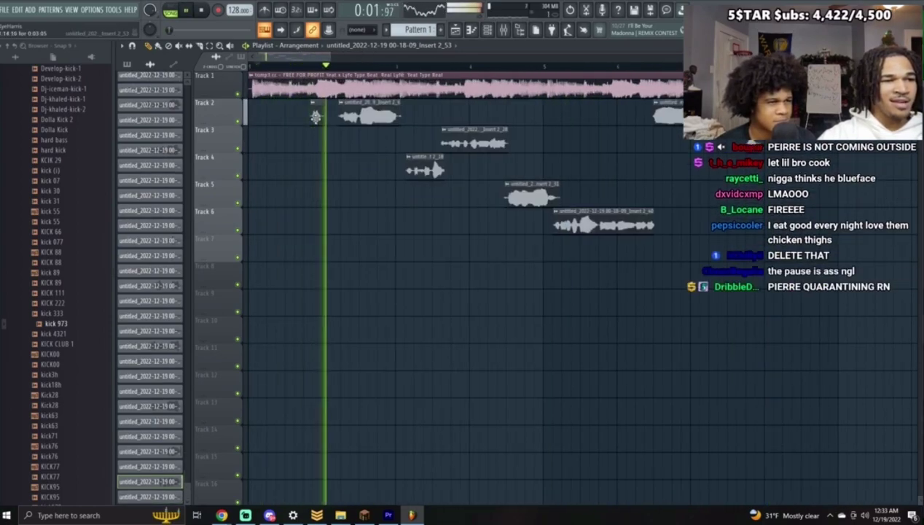
key(space)
key(space)
key(space)
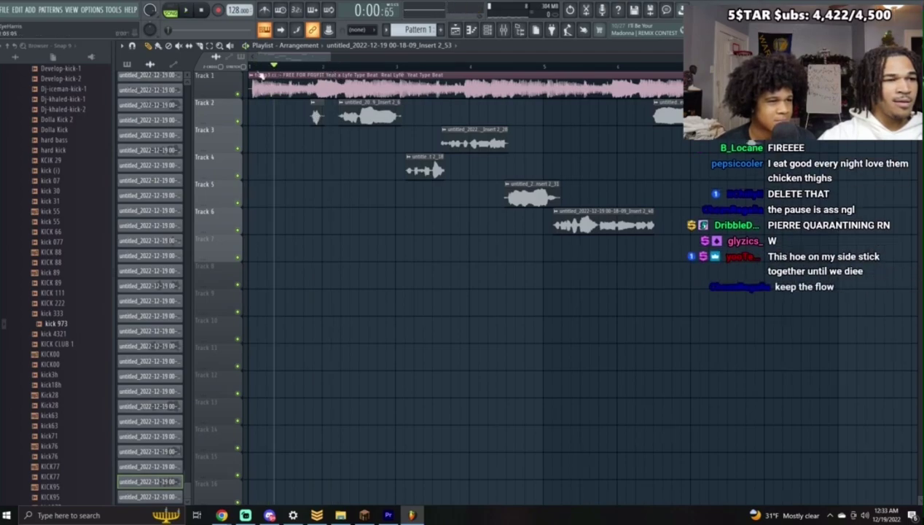
key(space)
Step: Shift the trial Track 2 copy slightly earlier, replay the opening, and delete the copy
mouse_move(312, 117)
mouse_down()
mouse_move(304, 116)
mouse_move(312, 117)
mouse_up()
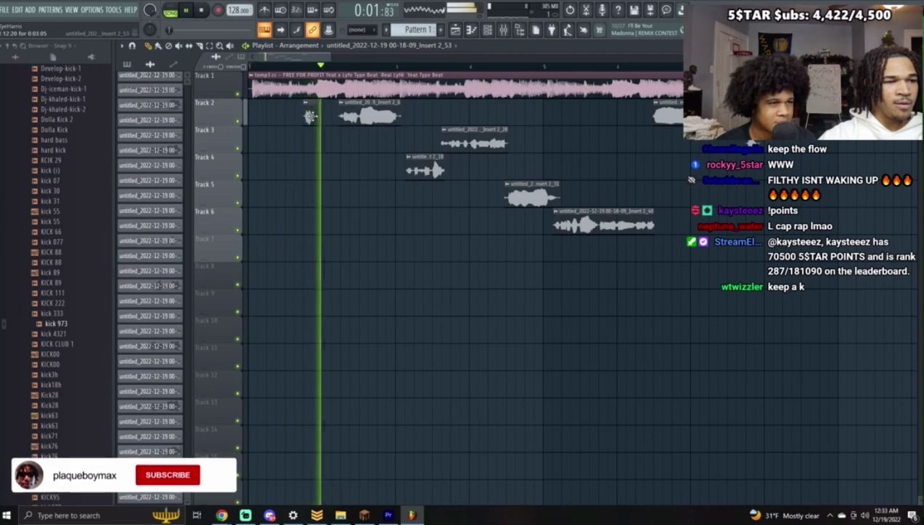
key(space)
key(space)
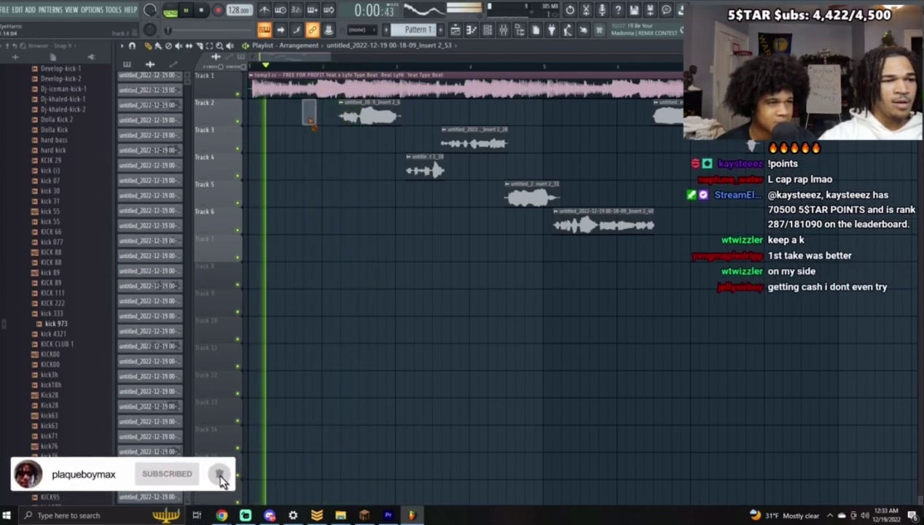
key(space)
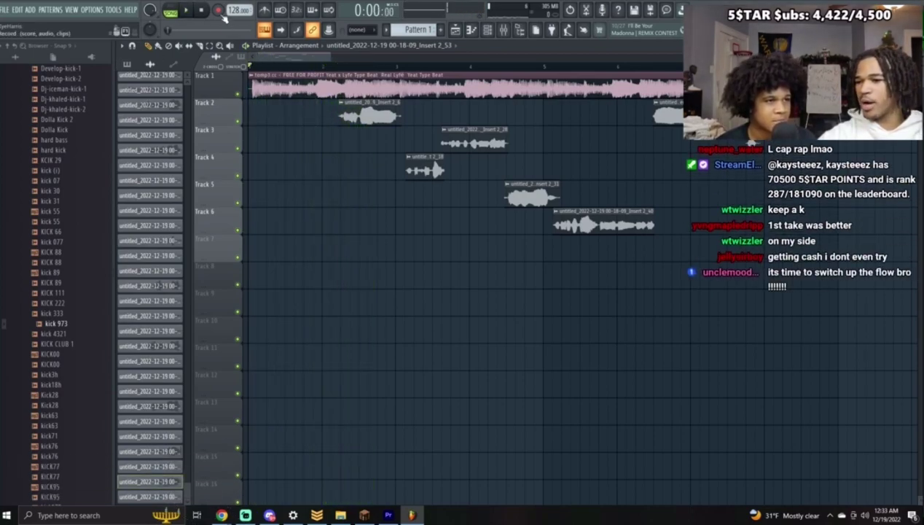
Step: Record a short vocal take on Track 7 from the start of the arrangement, and normalize it
key(space)
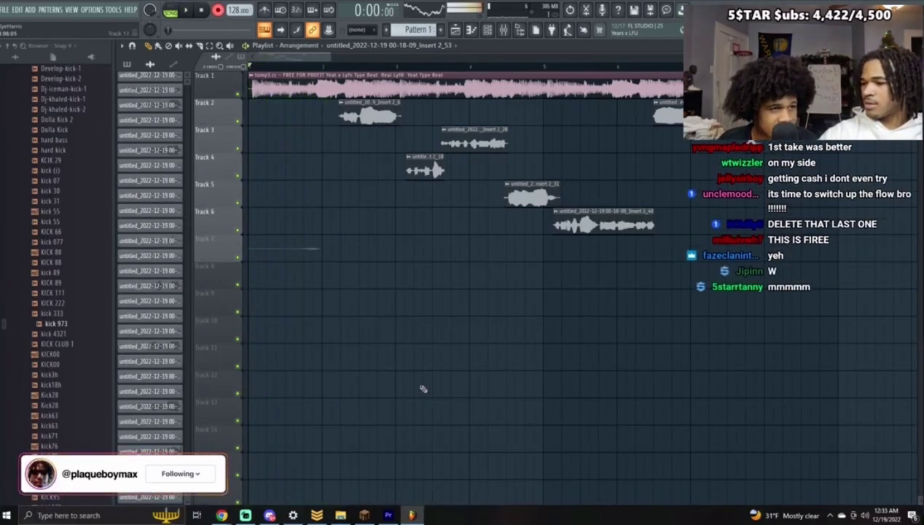
double_click(285, 255)
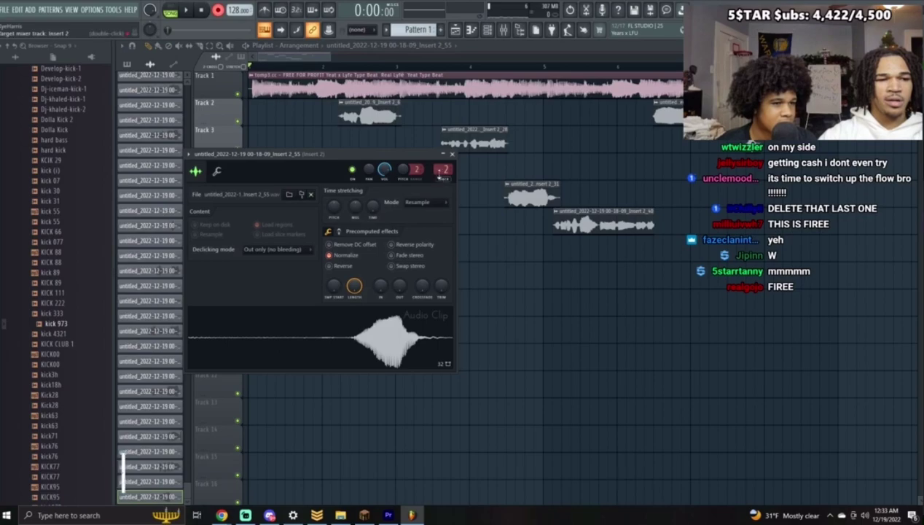
key(space)
click(452, 154)
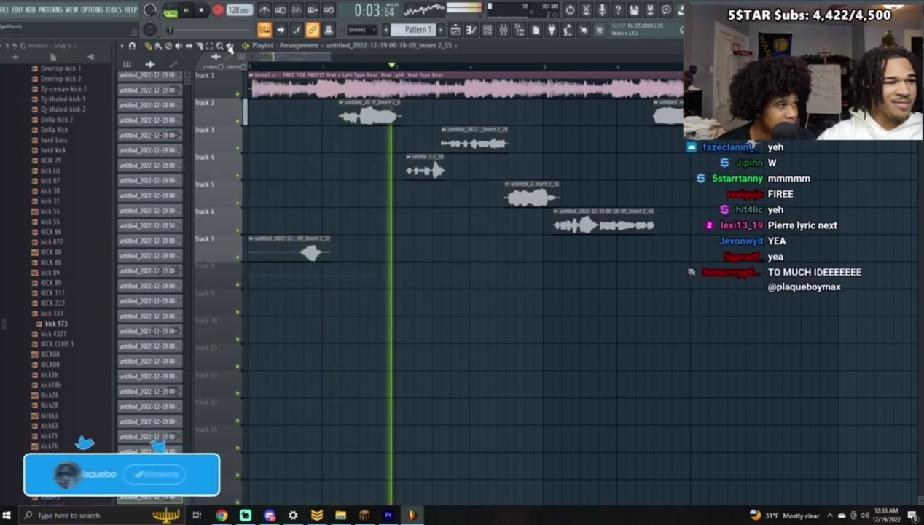
Step: Delete the stray Track 8 recording, and replay the arrangement through the Track 2 take and short Track 3 vocal
drag(300, 238, 300, 265)
right_click(300, 265)
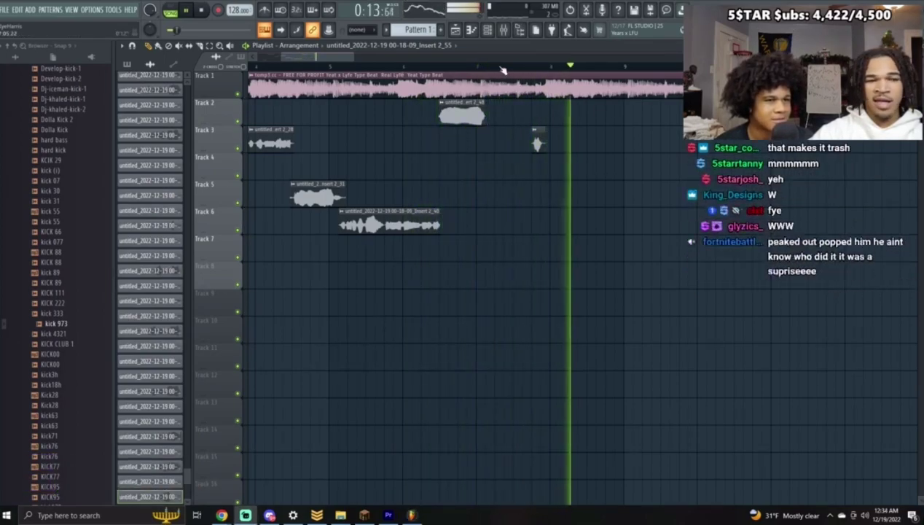
drag(479, 67, 446, 71)
key(space)
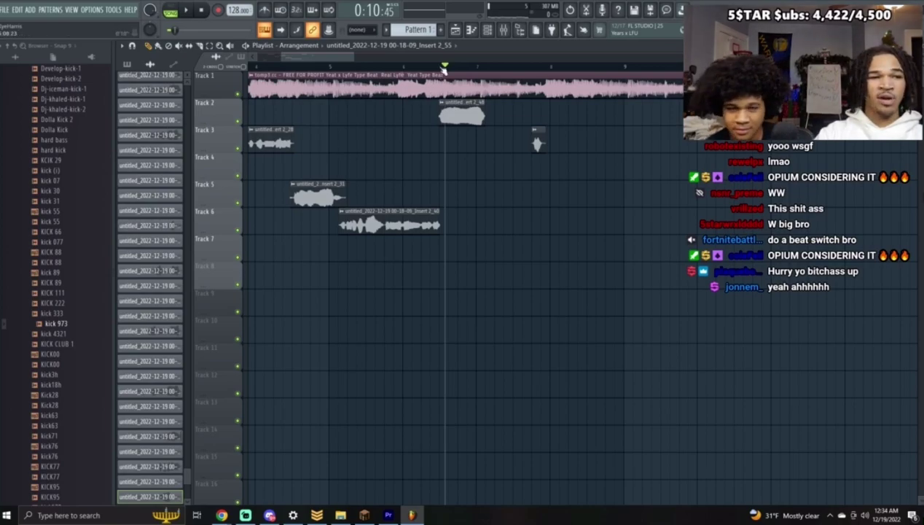
Step: Record a trial vocal take on Track 4 from around the middle of bar 6, and delete it
drag(320, 57, 335, 59)
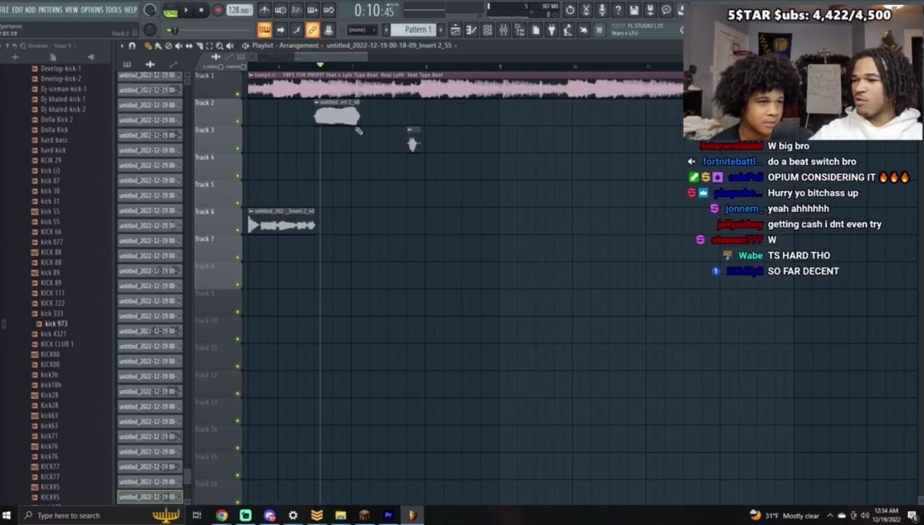
click(328, 66)
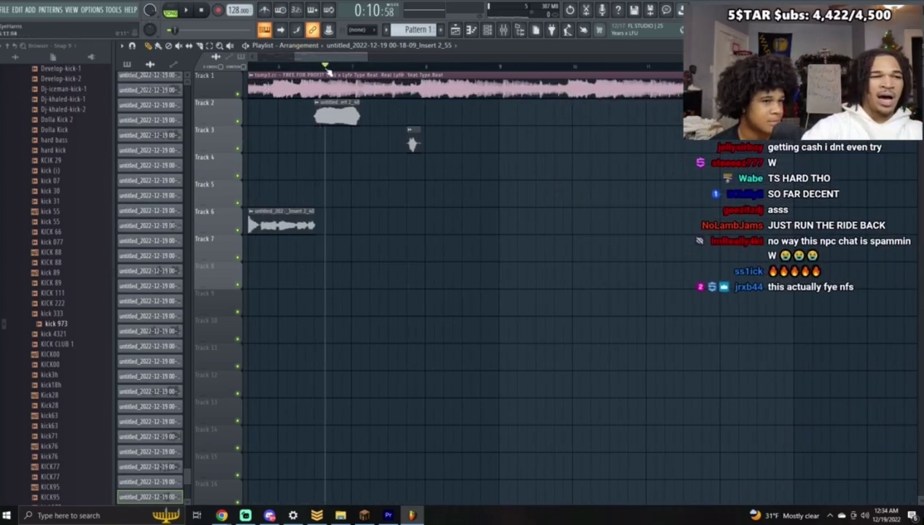
click(218, 9)
key(space)
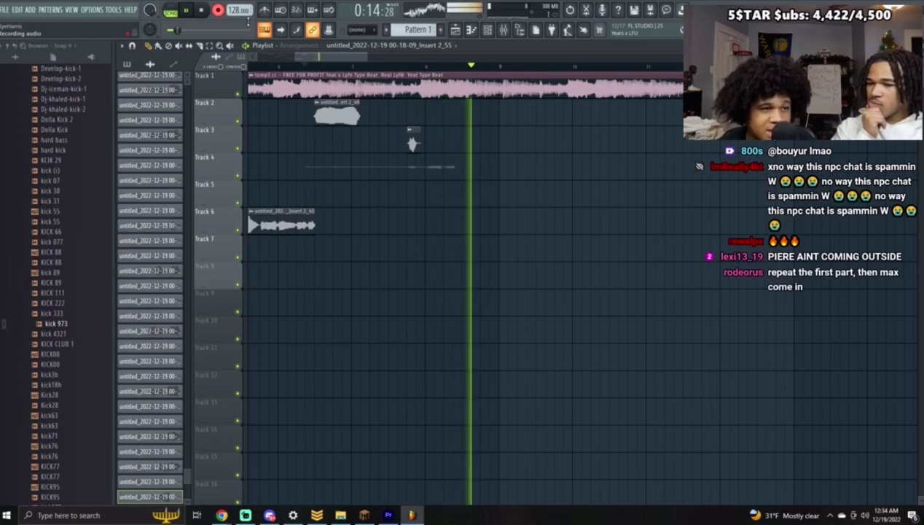
key(space)
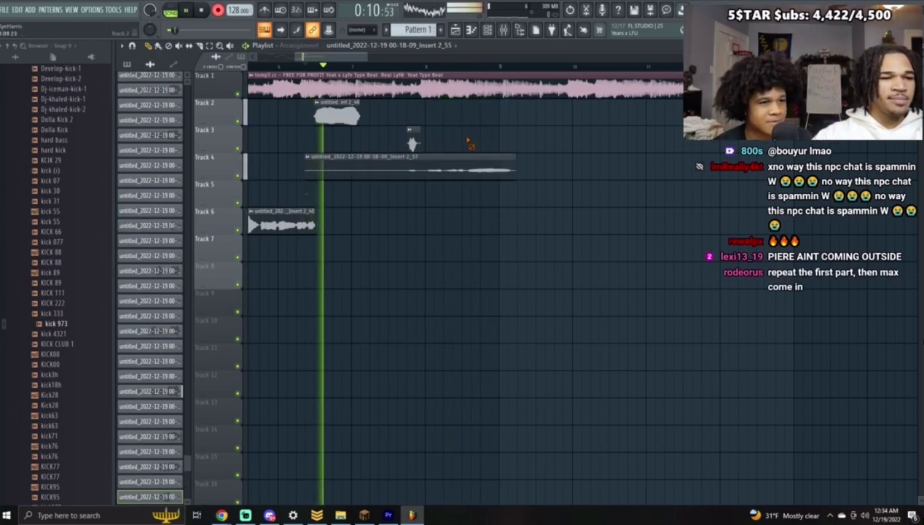
right_click(470, 166)
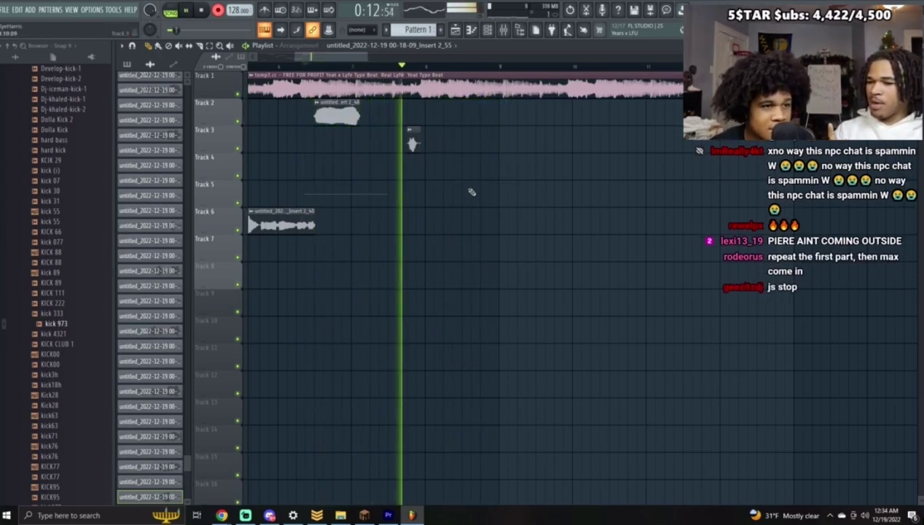
key(space)
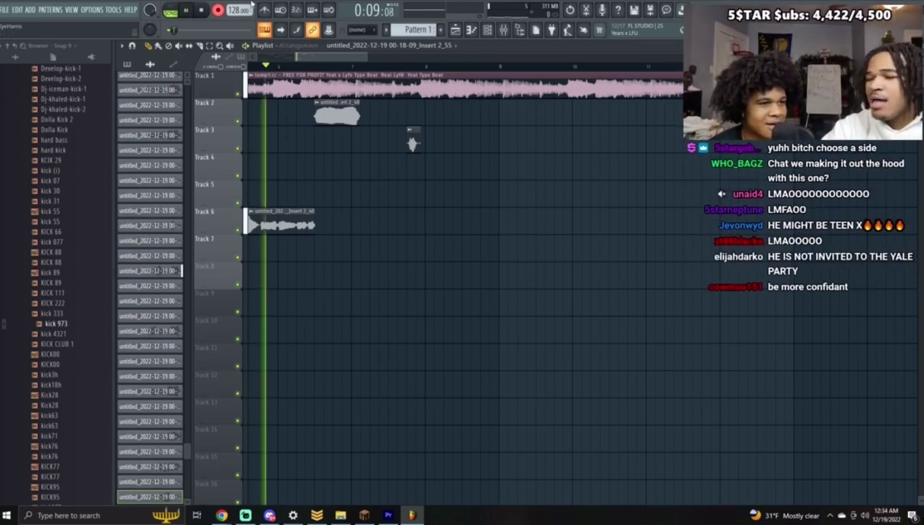
Step: Record another trial take on Track 4 from just before bar 6, and delete it
key(space)
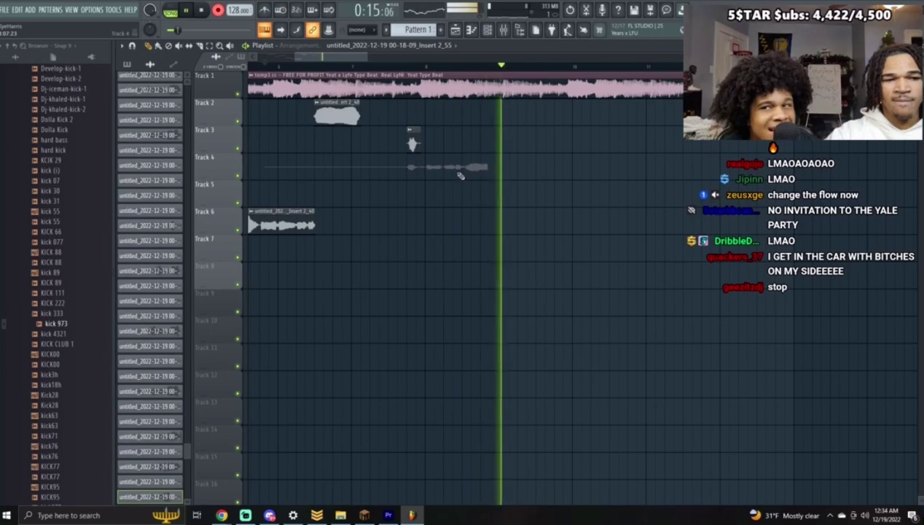
key(space)
right_click(471, 174)
Step: Record a replacement take on Track 4 from just before bar 6, normalize it, and trim its start to just before bar 8
key(space)
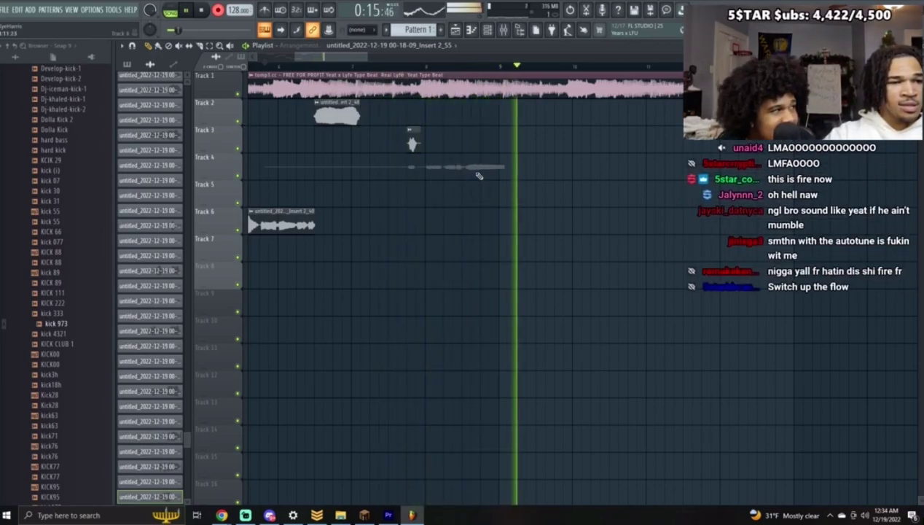
key(space)
double_click(474, 172)
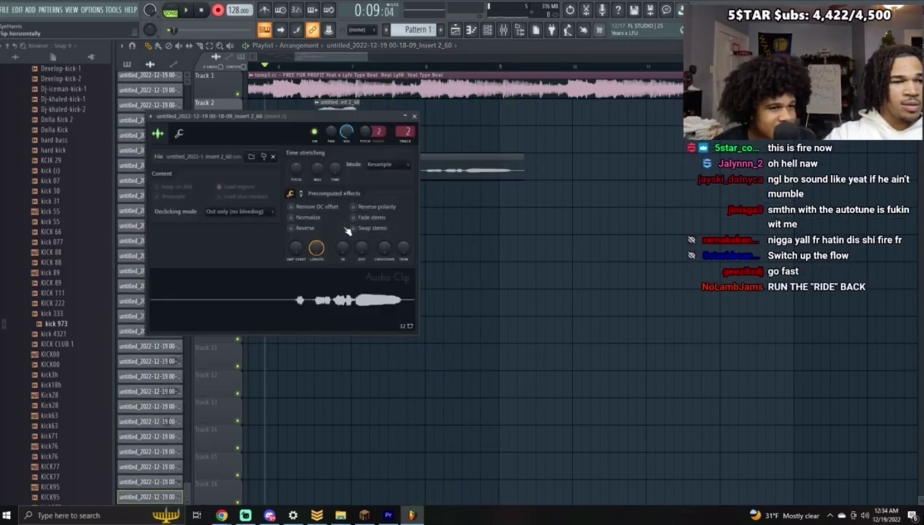
click(414, 116)
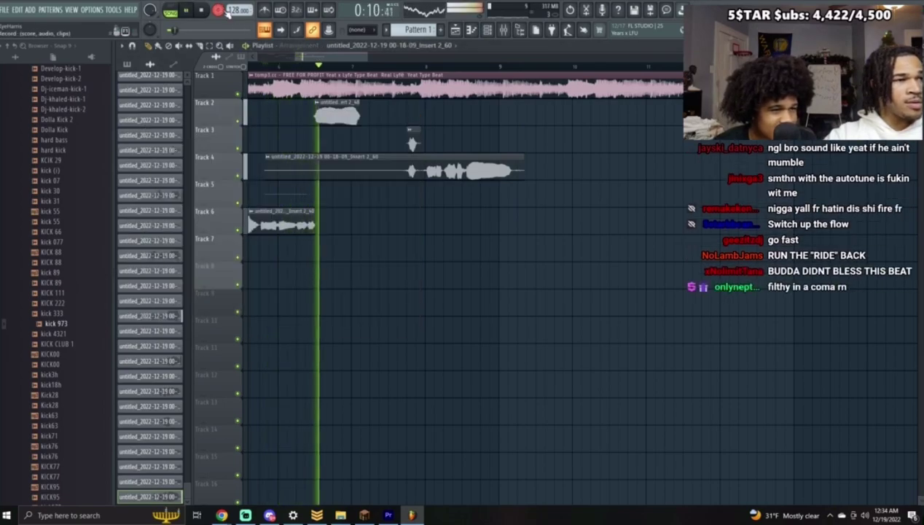
drag(267, 171, 423, 184)
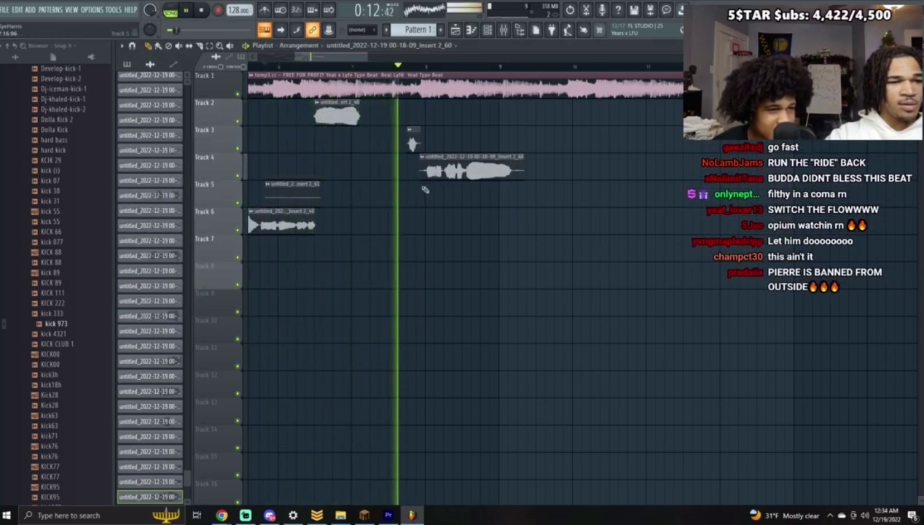
Step: Delete the stray Track 5 recording and trim the end of the Track 4 take to just past bar 9
right_click(307, 197)
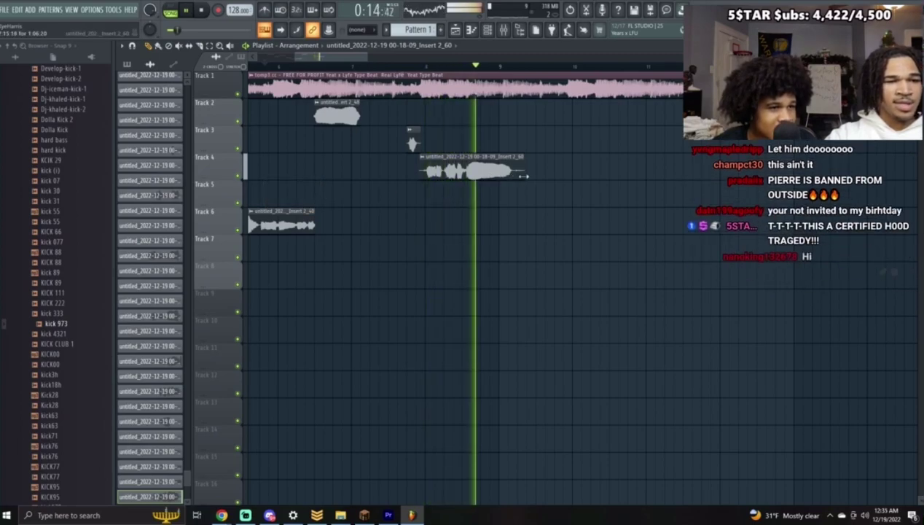
drag(524, 173, 514, 174)
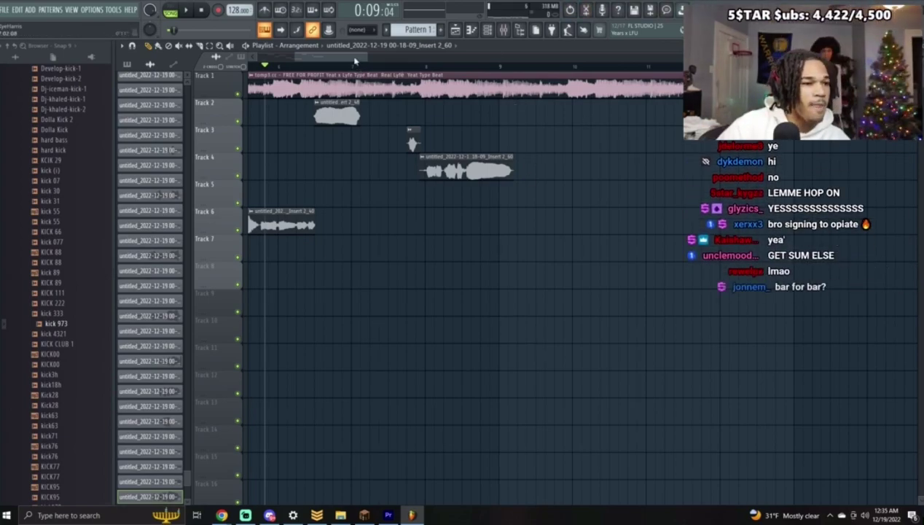
Step: Replay the arrangement from the start and check the Main vocals levels in the mixer
drag(354, 57, 303, 60)
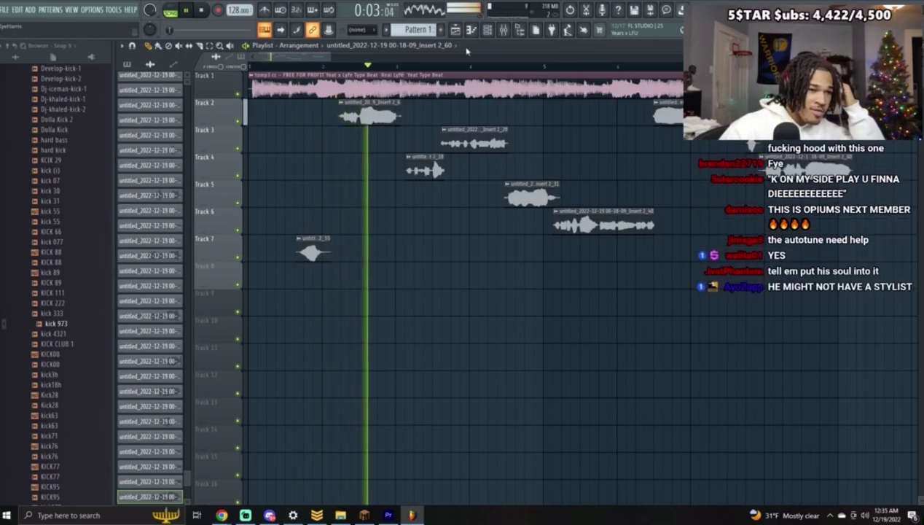
key(F9)
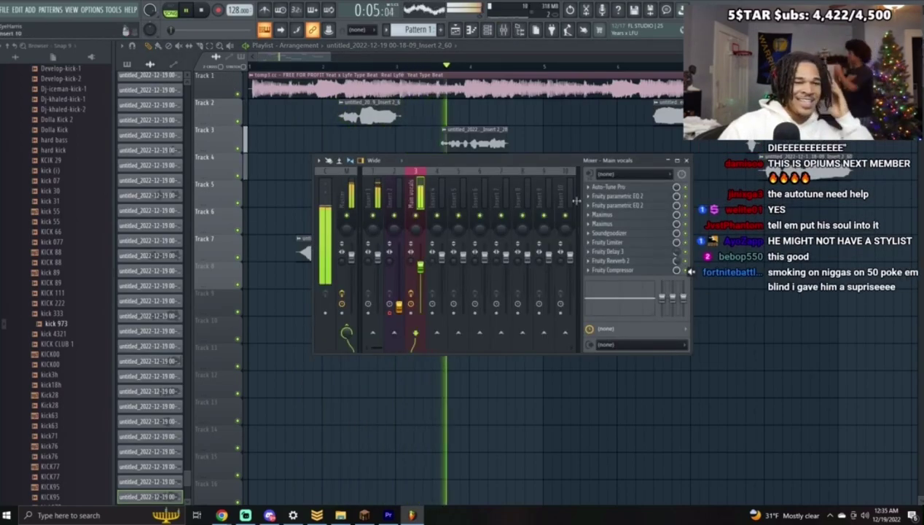
click(687, 162)
Step: Record a trial take on Track 5 from bar 6, and delete it along with the stray Track 8 recording
drag(331, 57, 374, 58)
drag(354, 60, 359, 59)
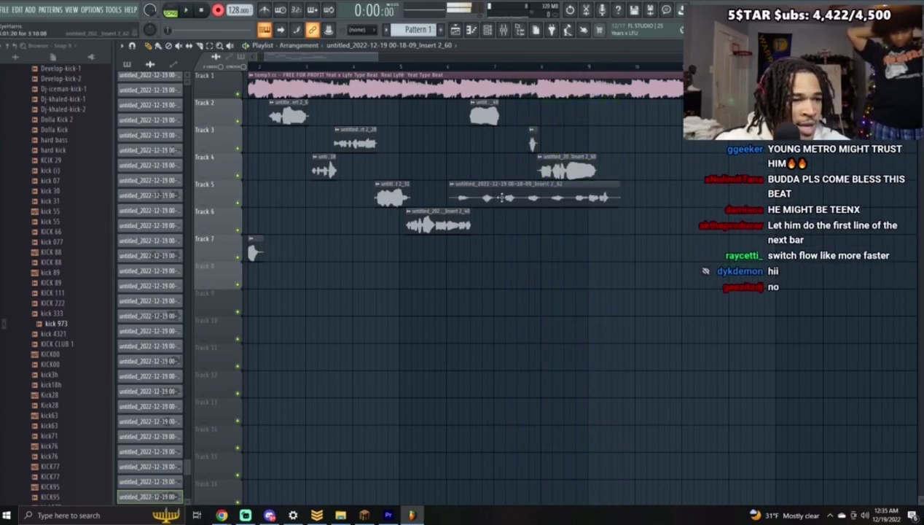
drag(332, 58, 274, 58)
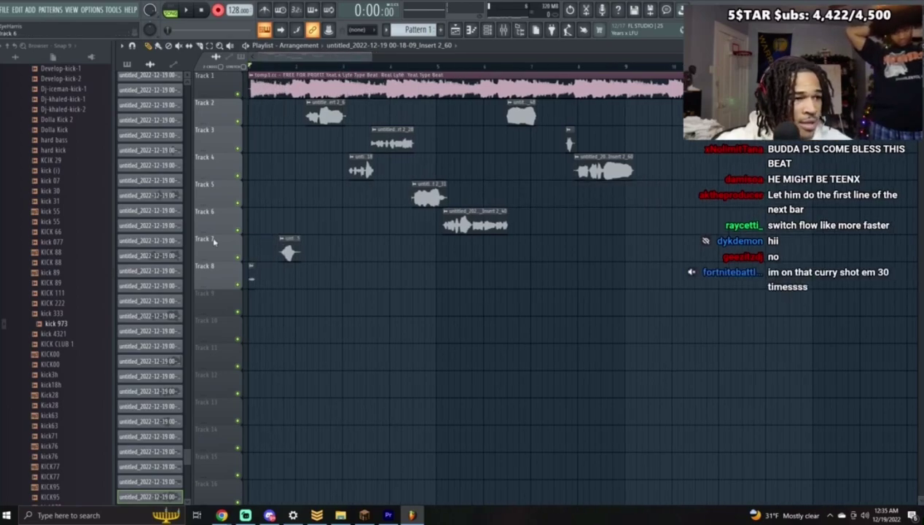
right_click(249, 282)
Step: Record a vocal take on Track 5 from around the middle of bar 6, normalize it, and route it to Main vocals
click(514, 65)
drag(373, 56, 351, 70)
click(339, 65)
key(space)
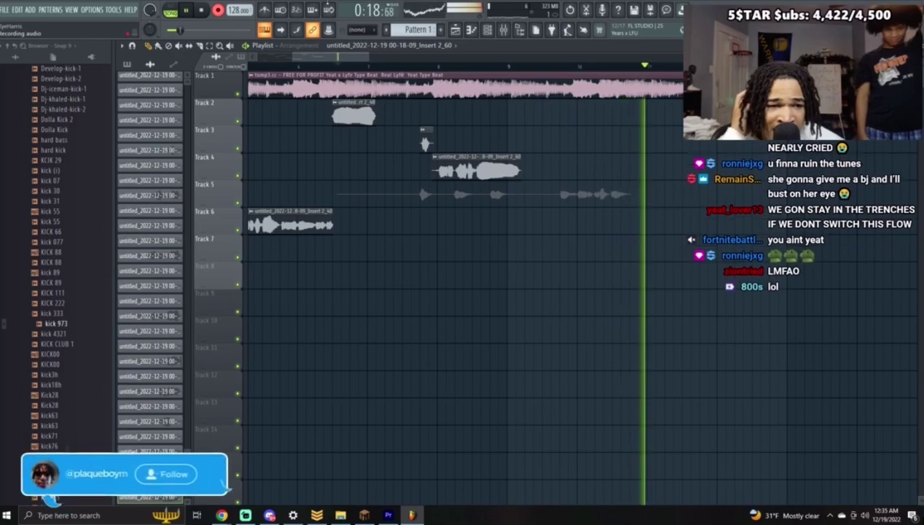
key(space)
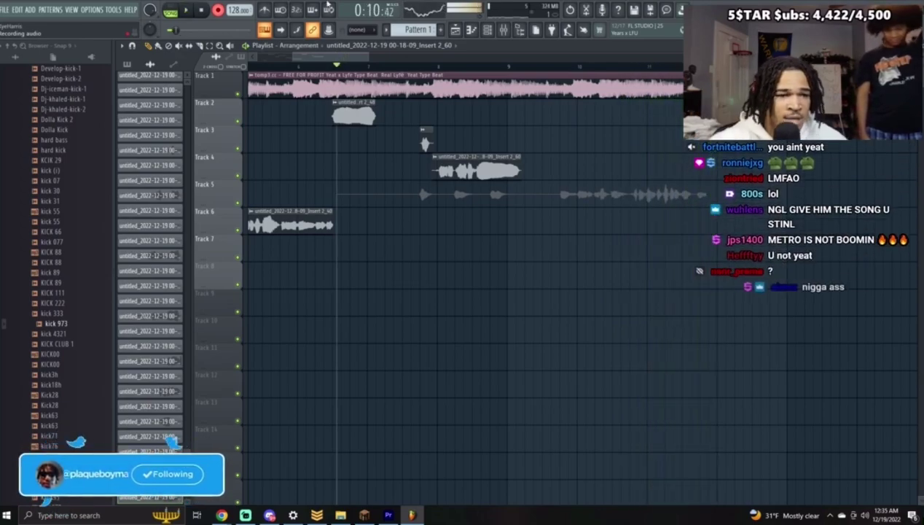
double_click(654, 193)
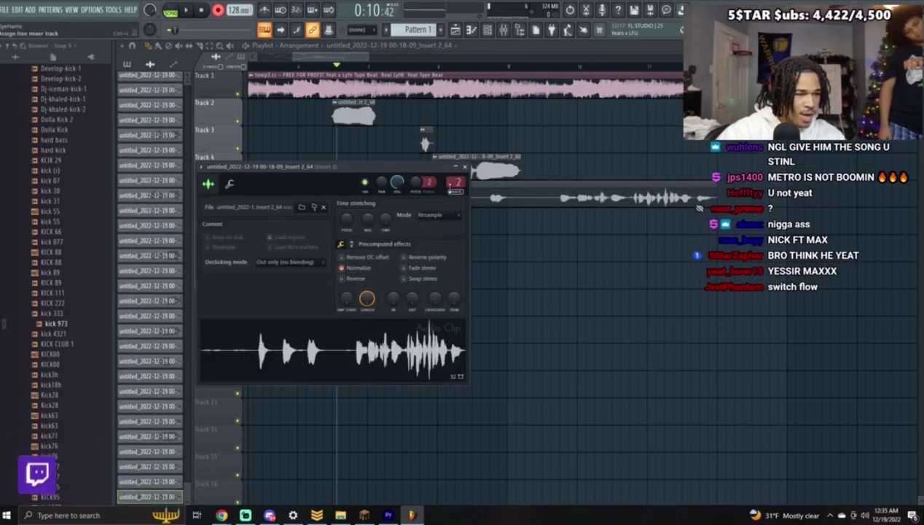
click(466, 168)
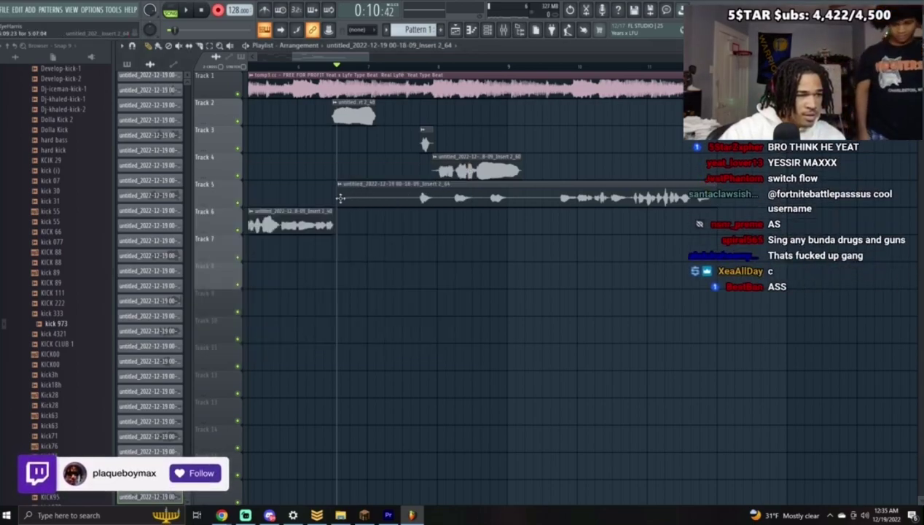
drag(341, 198, 352, 198)
right_click(356, 115)
key(space)
key(space)
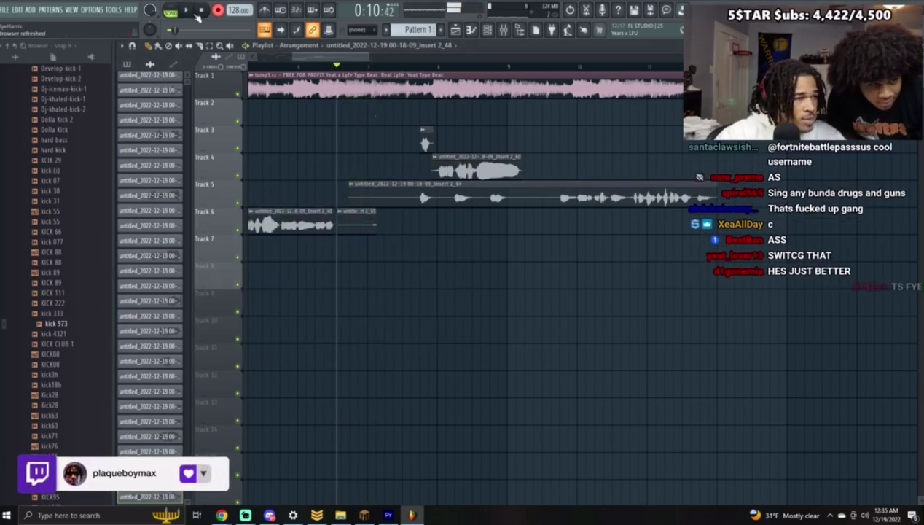
click(30, 25)
Step: Replay from the middle of bar 6 and trim the start of the Track 5 take to late in bar 7
key(space)
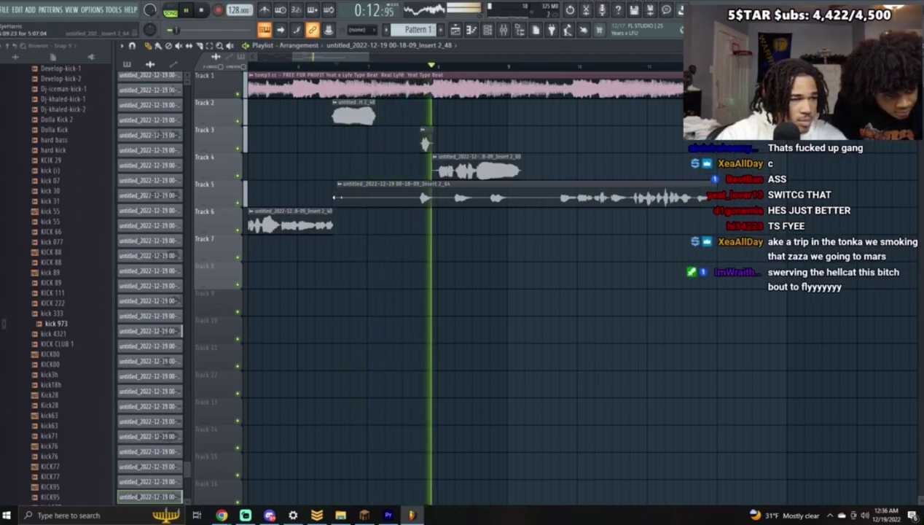
drag(341, 196, 413, 197)
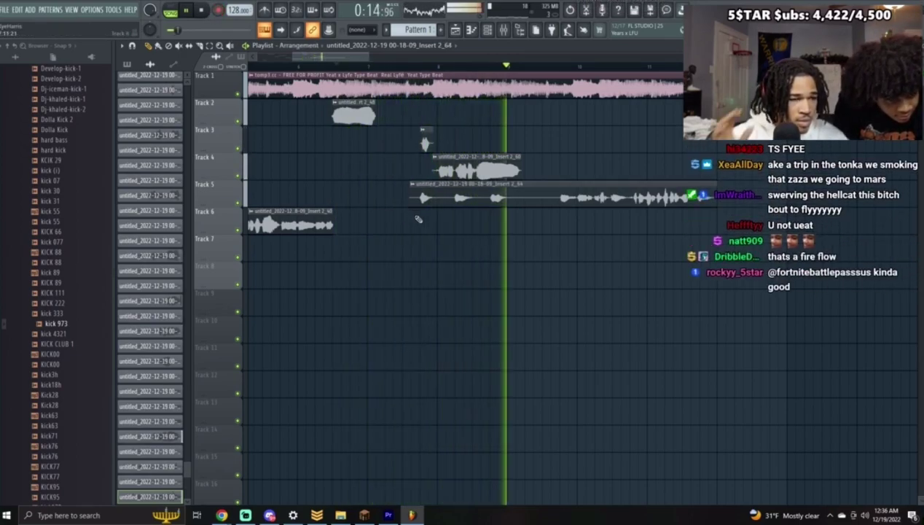
key(space)
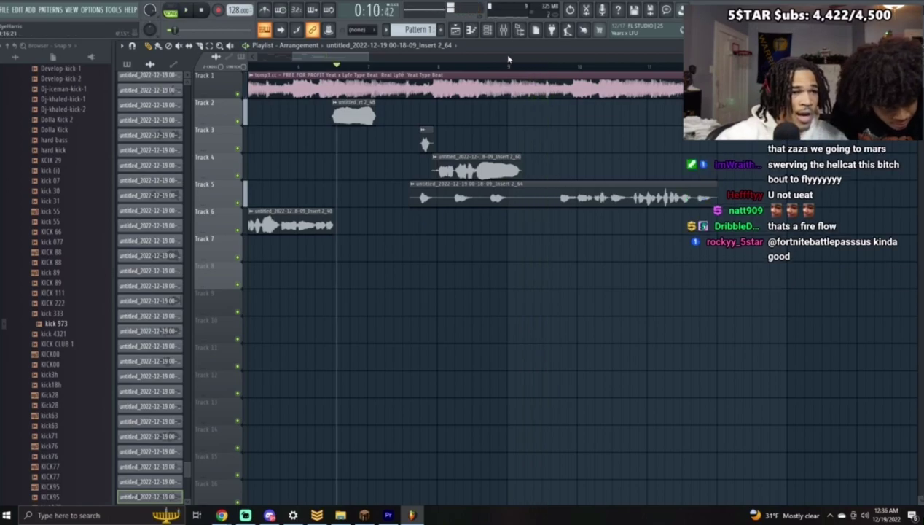
Step: Use the save mixer track state option on the Main vocals mixer track
click(503, 30)
right_click(433, 199)
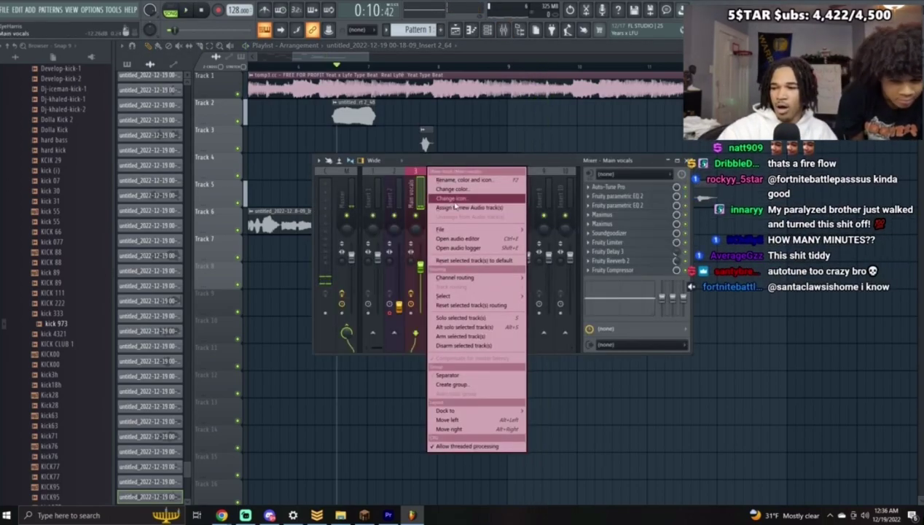
mouse_move(471, 232)
click(554, 237)
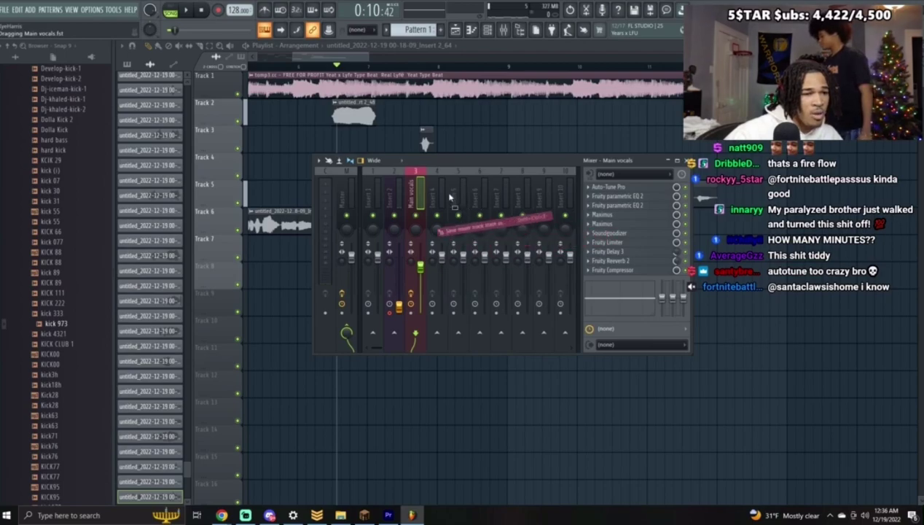
Step: Set Humanize to 0 and Flex-Tune to 5 in Auto-Tune Pro on the Main vocals mixer track
click(609, 188)
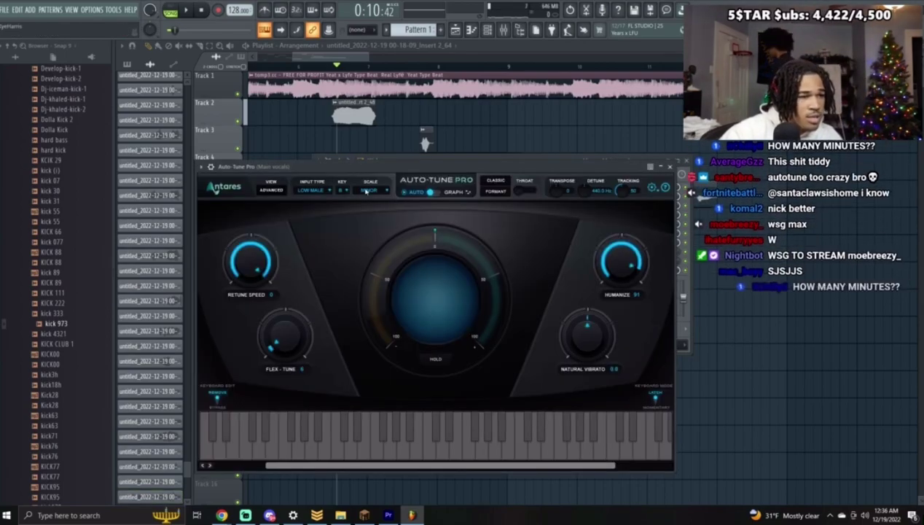
drag(636, 253, 634, 305)
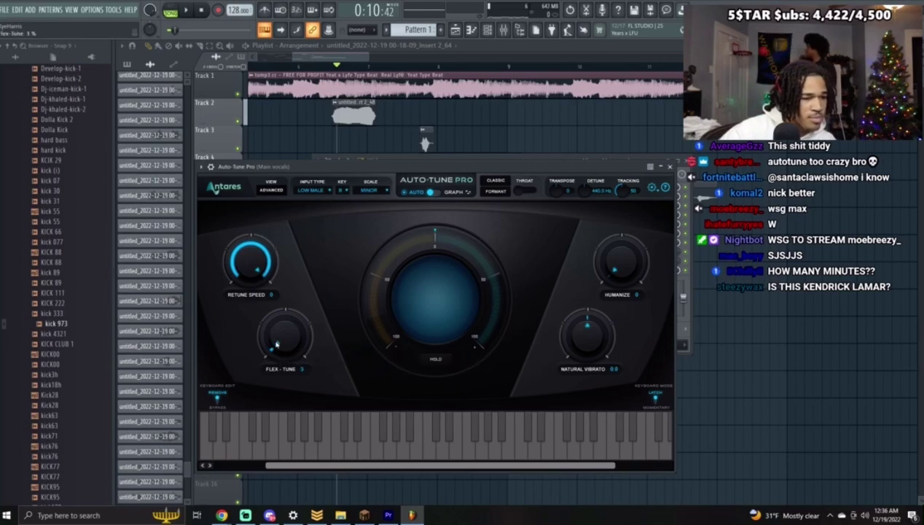
drag(274, 342, 271, 340)
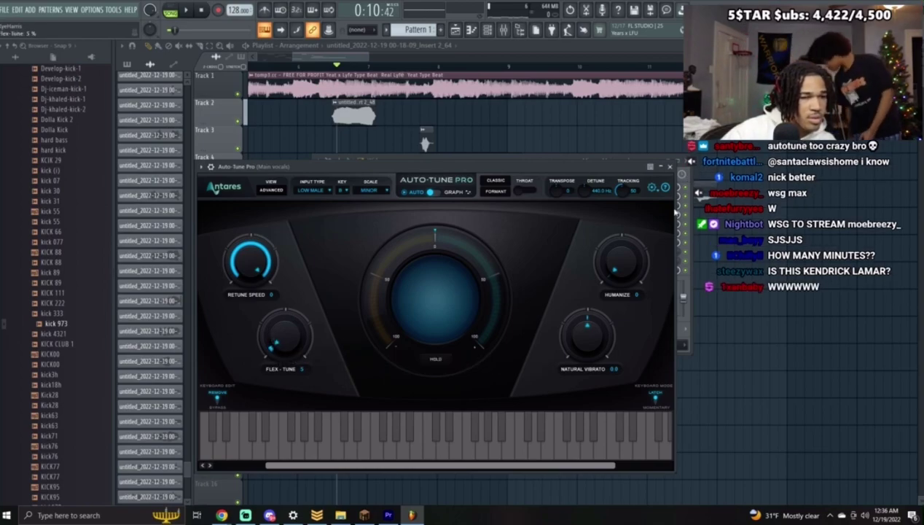
click(671, 167)
Step: Check the Track 5 take's clip settings and replay it, and delete the take
double_click(423, 197)
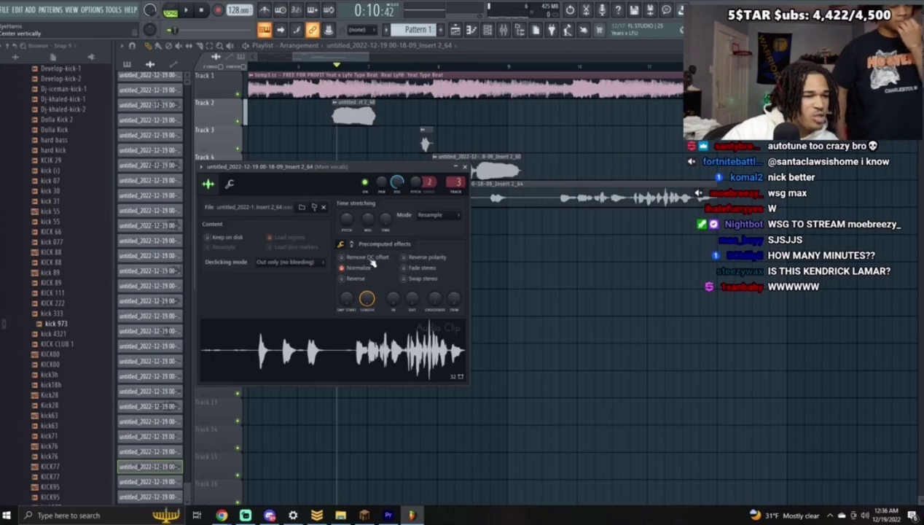
click(466, 167)
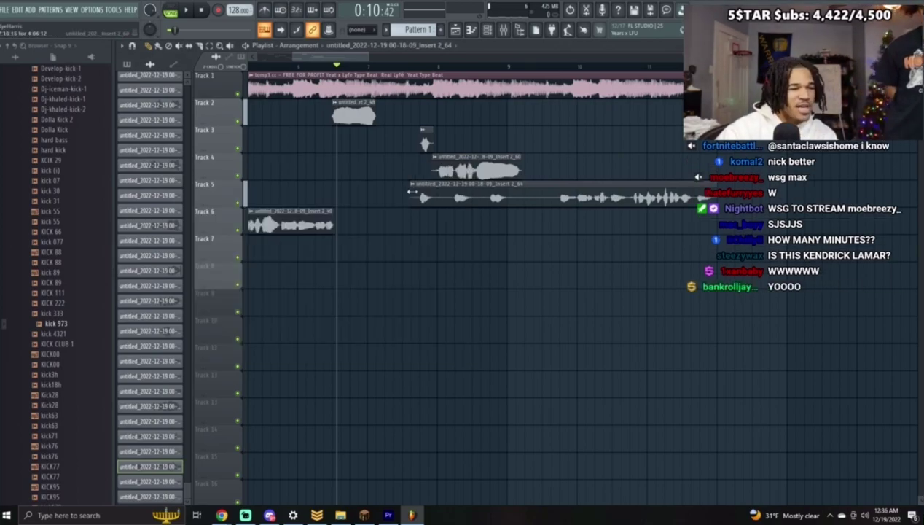
key(space)
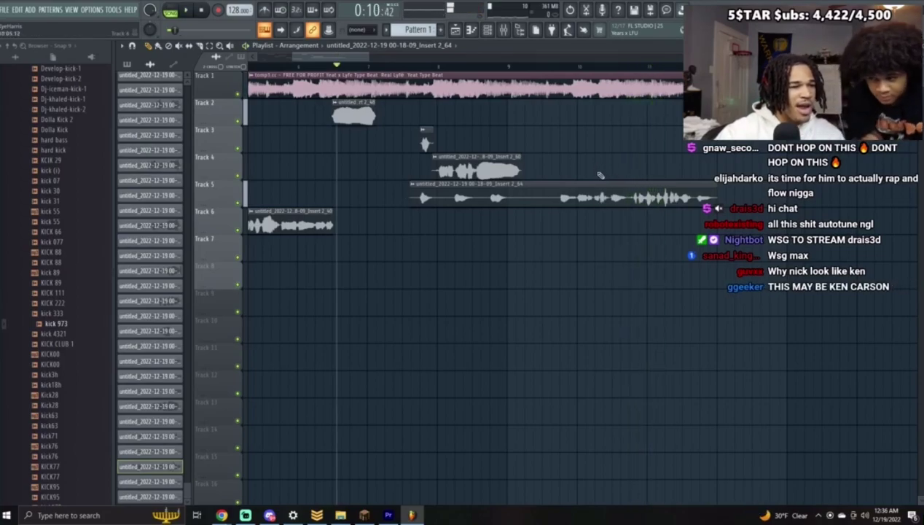
key(space)
right_click(585, 191)
Step: Mute the Track 1 beat and record a trial vocal take on Track 2 from just after bar 9
click(218, 9)
click(238, 94)
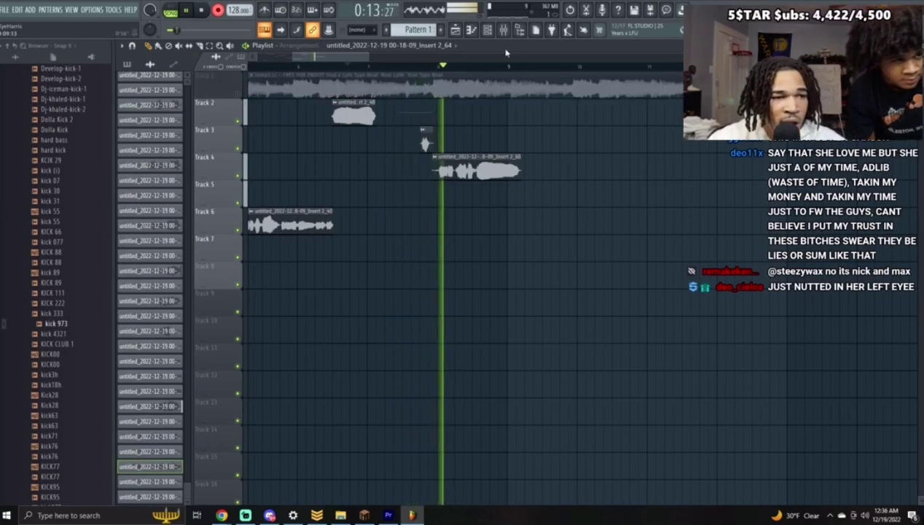
click(517, 66)
key(space)
key(space)
Step: Normalize the trial take after bar 9 on Track 2, route it to Main vocals, and delete it
right_click(436, 114)
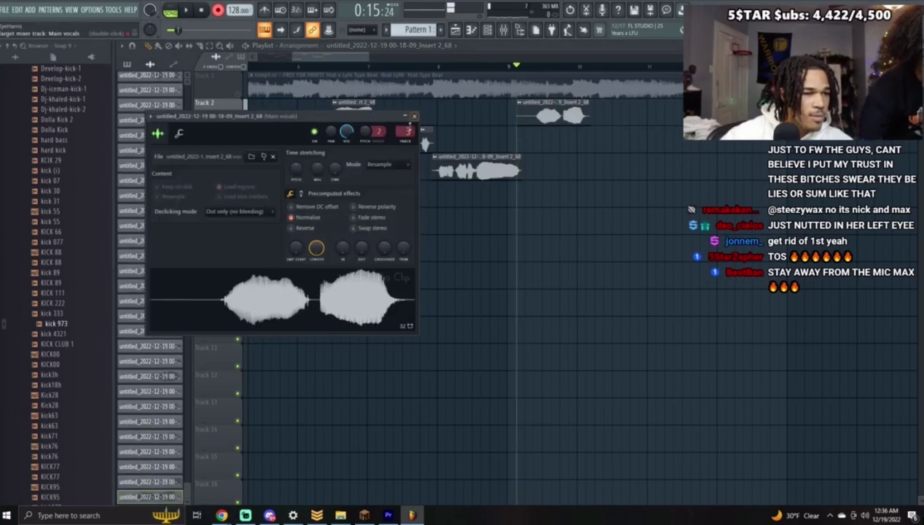
click(415, 117)
key(space)
right_click(519, 140)
right_click(536, 193)
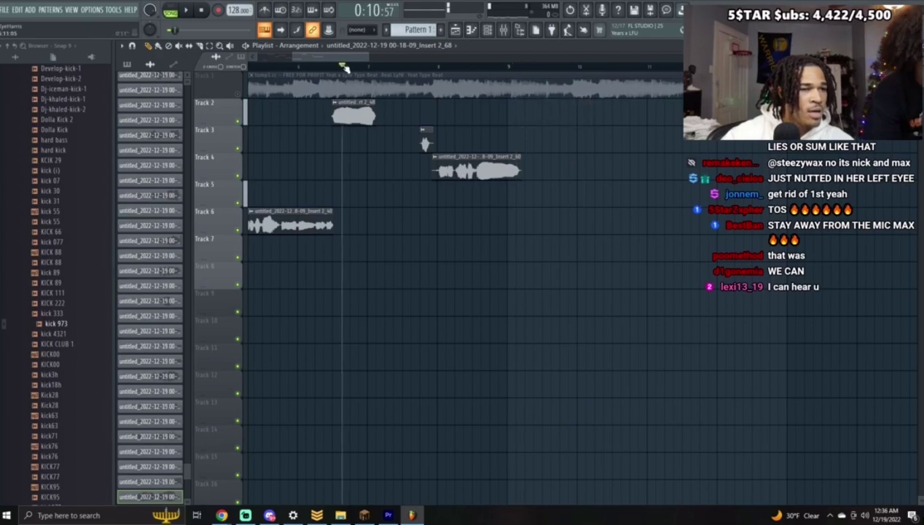
Step: Unmute the Track 1 beat and record a replacement take on Track 5 from around the middle of bar 6
click(238, 92)
key(space)
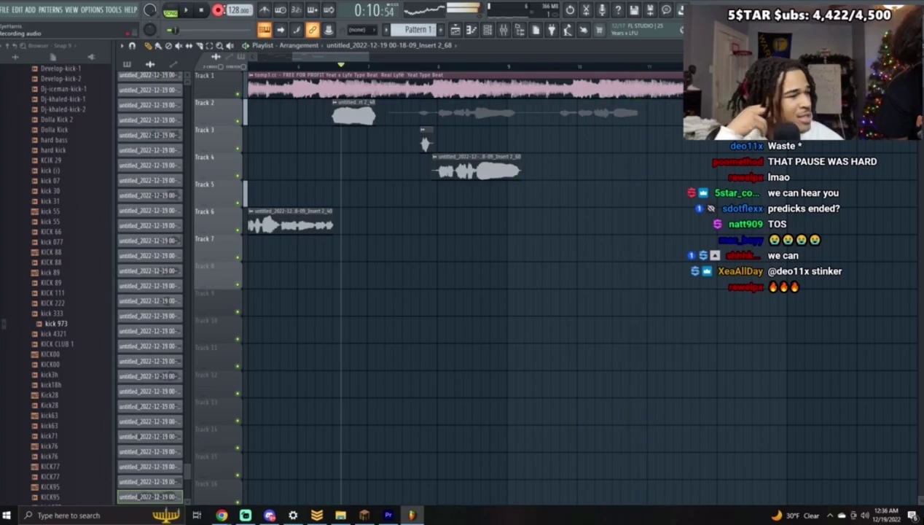
key(space)
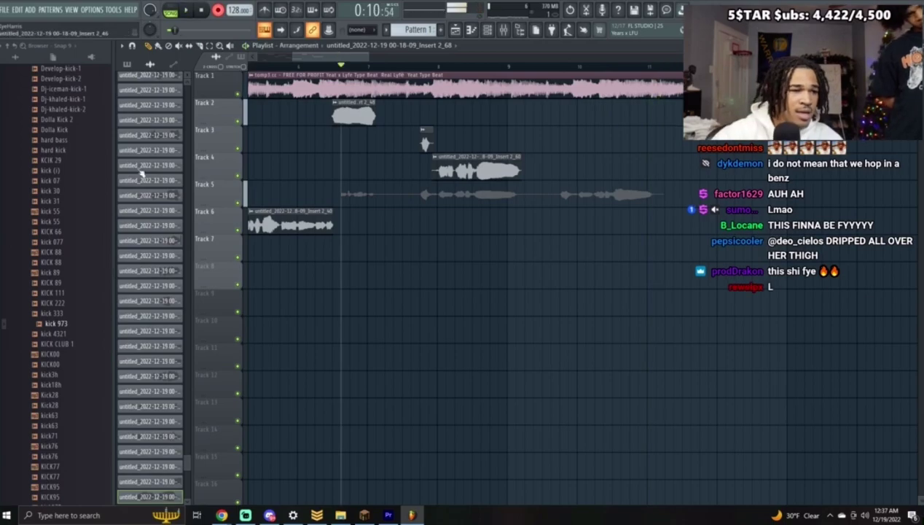
Step: Trim the start of the Track 5 take to late in bar 9, normalize it, and replay it with recording off
drag(531, 209, 557, 207)
double_click(576, 198)
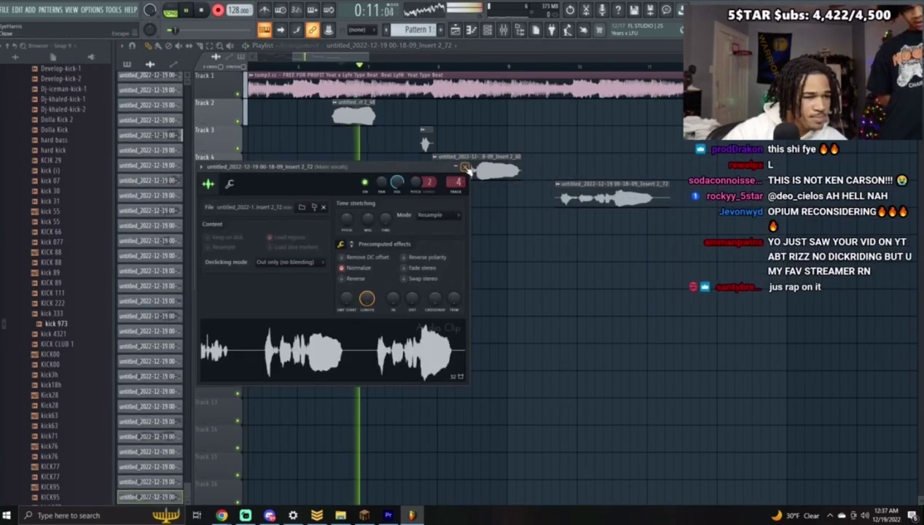
click(465, 167)
click(220, 11)
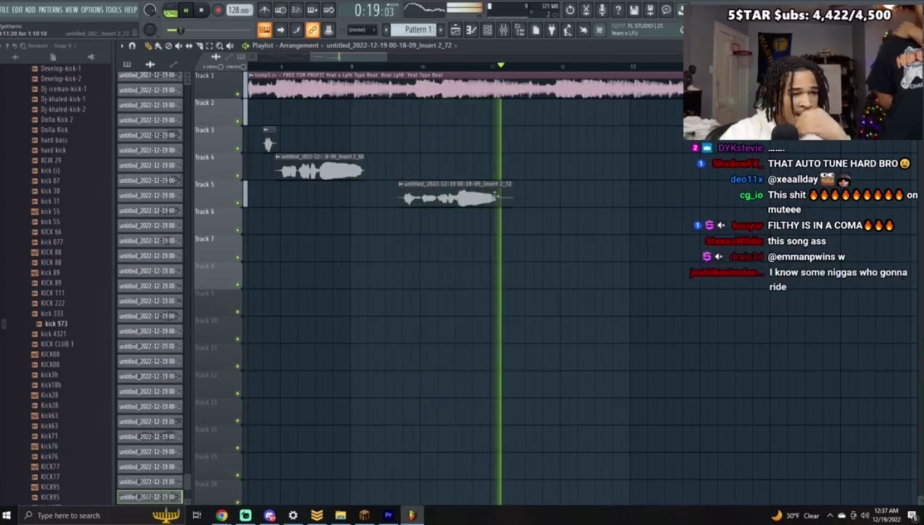
Step: Record a vocal take on Track 2 from just before bar 9
key(space)
drag(372, 67, 345, 67)
key(space)
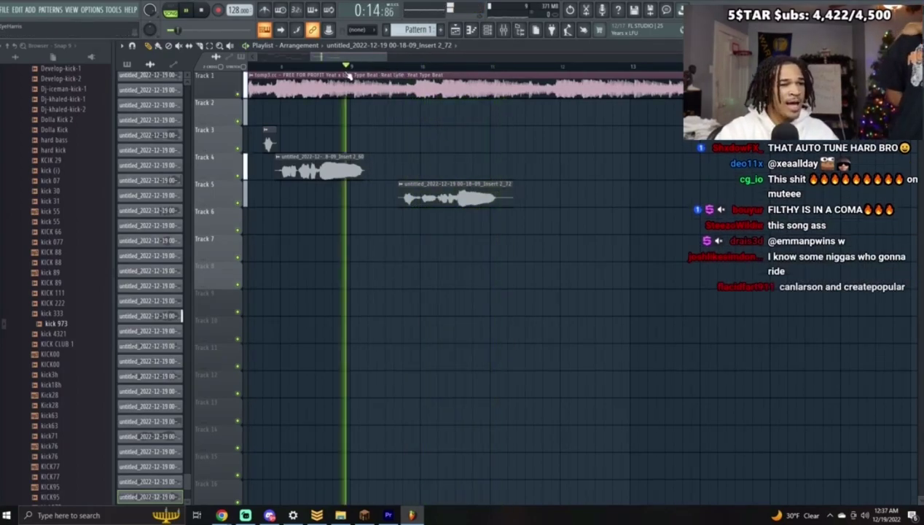
click(223, 12)
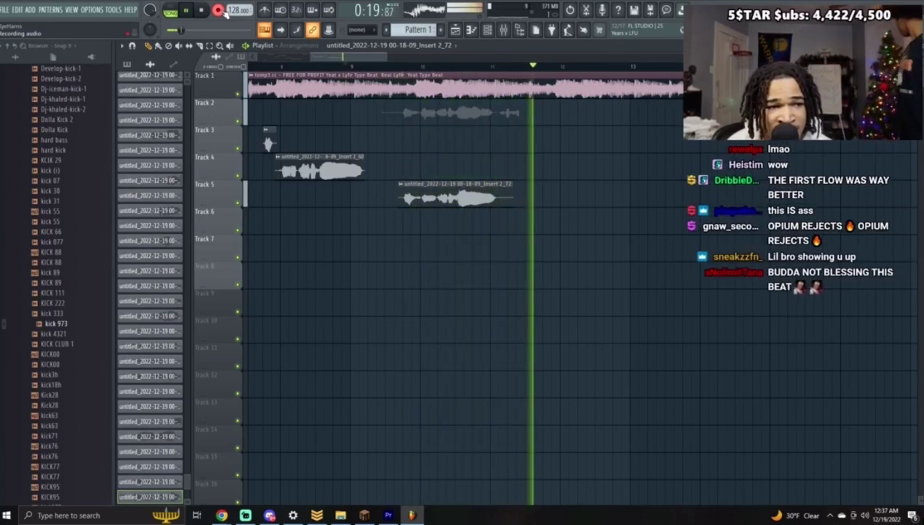
Step: Normalize the new Track 2 take, route it to Main vocals, and trim its start to just after bar 11
double_click(430, 109)
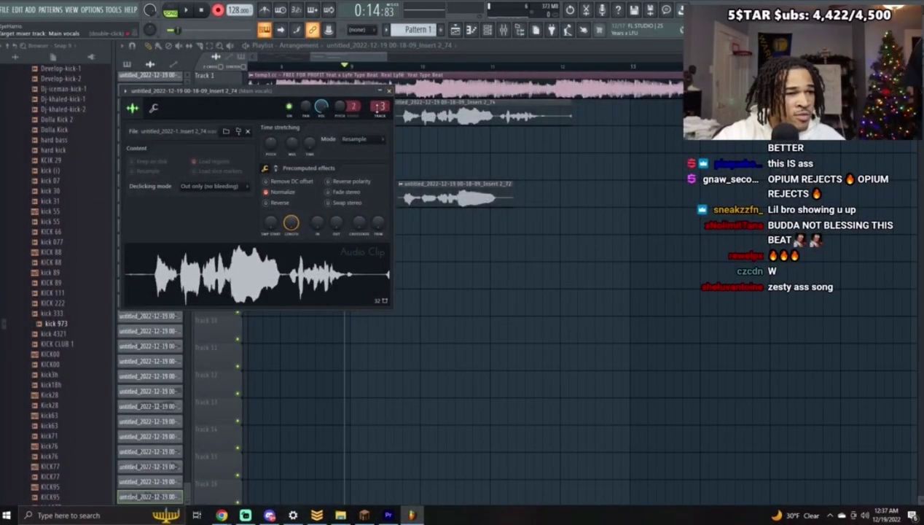
click(388, 91)
key(space)
drag(375, 119, 496, 123)
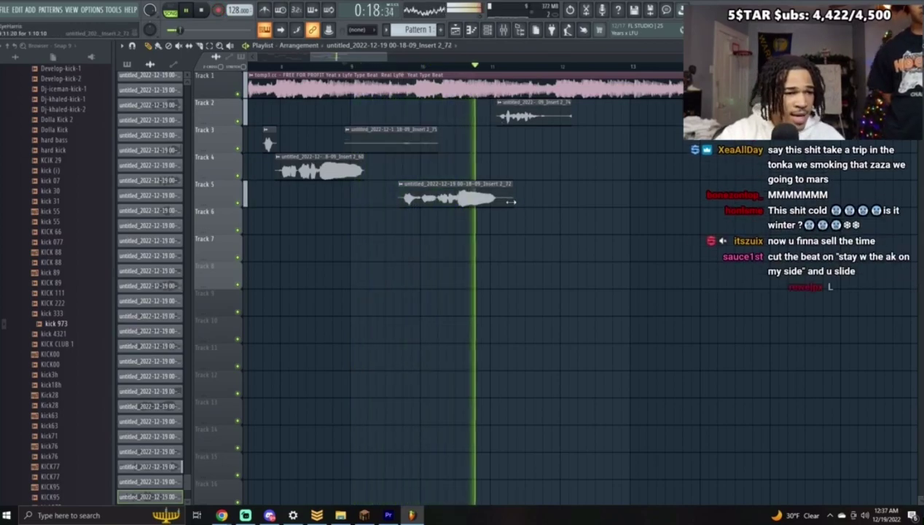
Step: Trim the end of the Track 5 take to just after bar 11 and delete the stray Track 3 recording
drag(511, 202, 501, 199)
right_click(400, 148)
key(space)
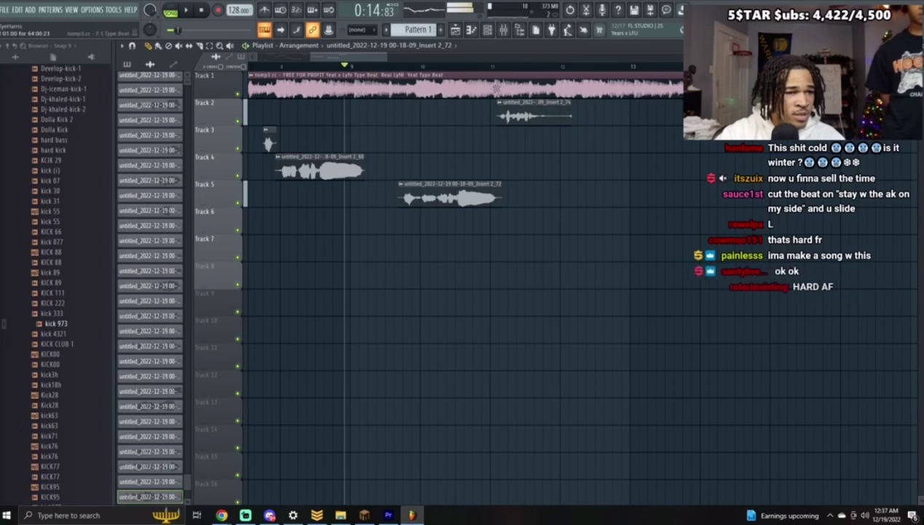
drag(391, 61, 340, 58)
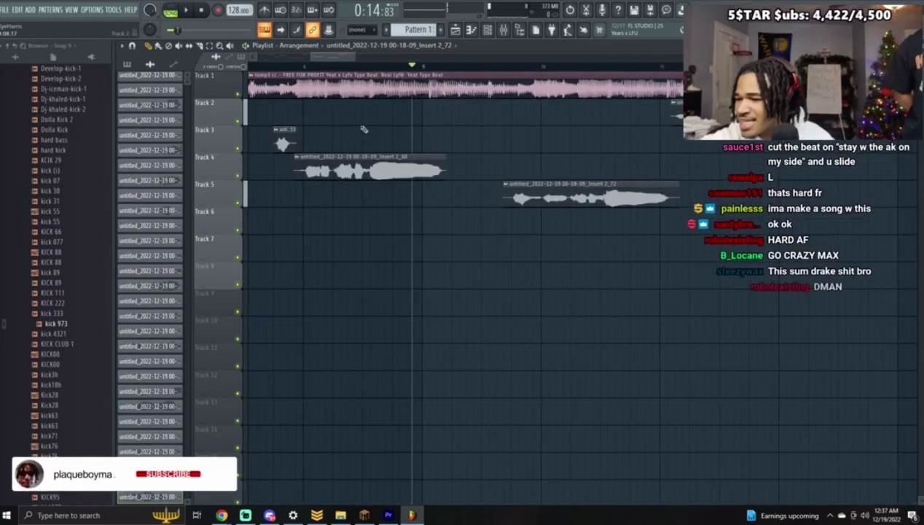
Step: Delete the Track 2 take that starts just after bar 11
key(space)
right_click(682, 115)
key(space)
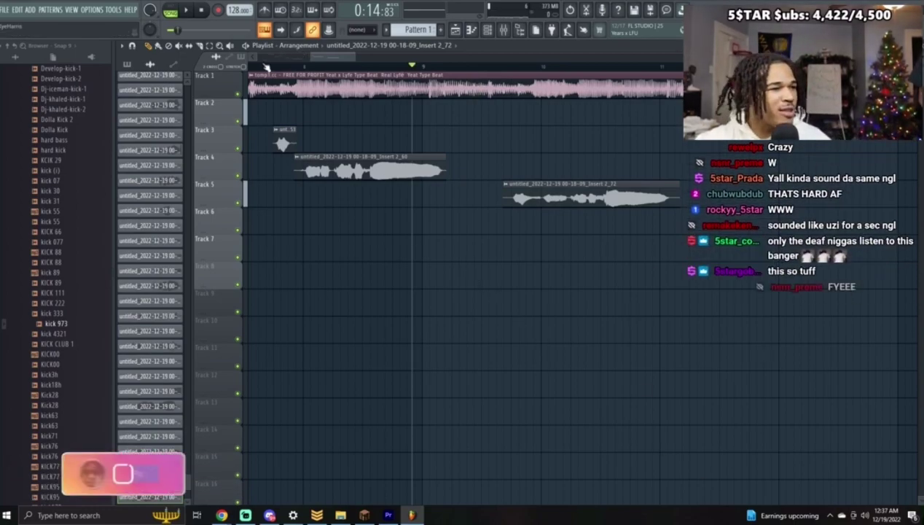
Step: Replay the Track 4 and Track 5 takes with recording off and set the playhead late in bar 9
click(266, 67)
key(space)
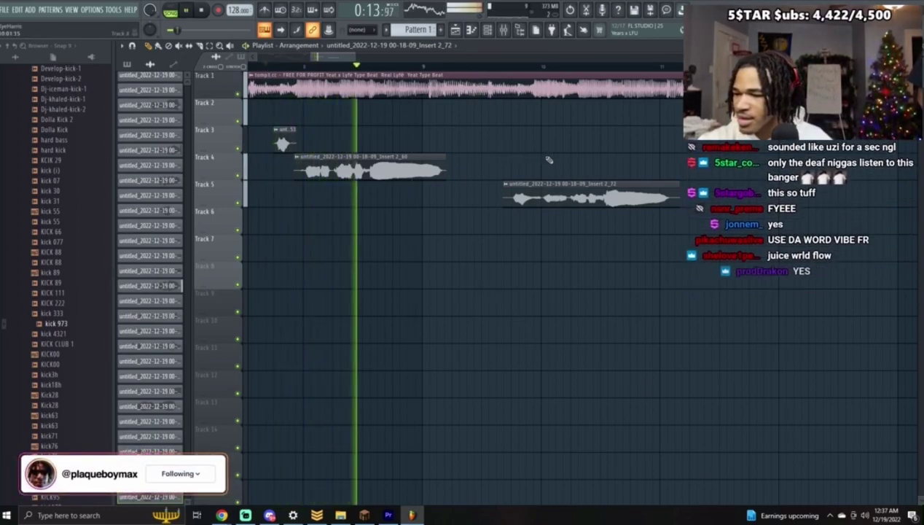
drag(341, 58, 351, 64)
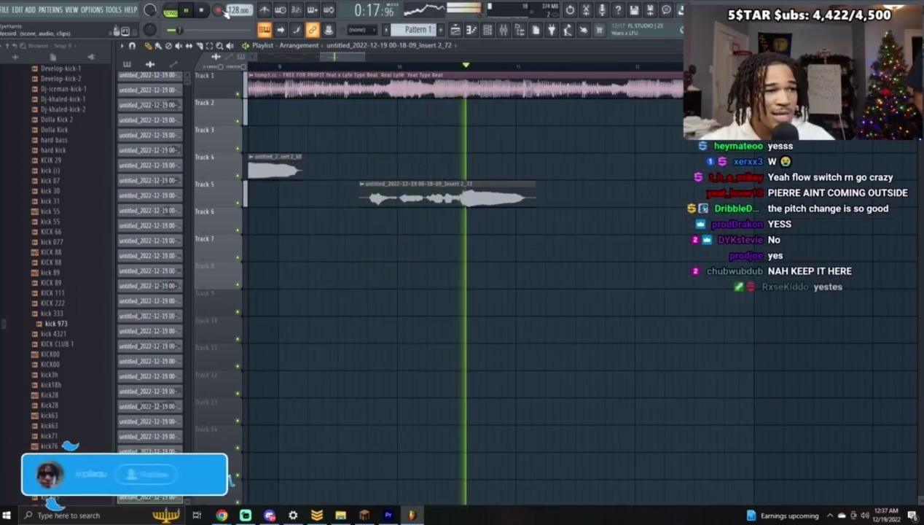
key(space)
click(359, 67)
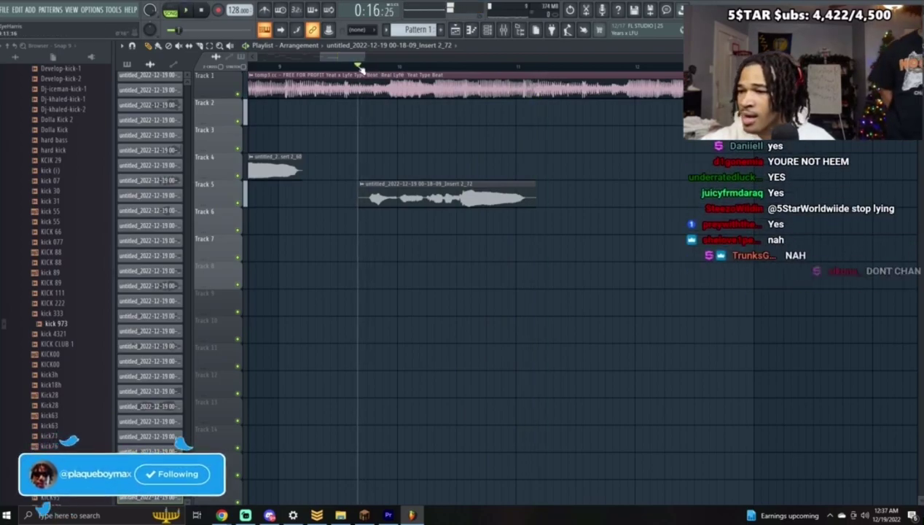
click(357, 68)
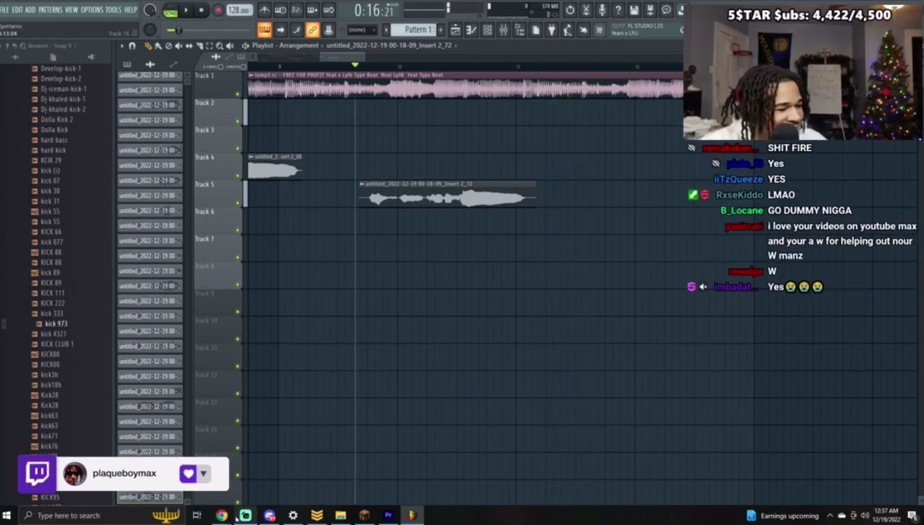
Step: Try a vocal take on Track 2 from mid bar 9 and delete it
key(space)
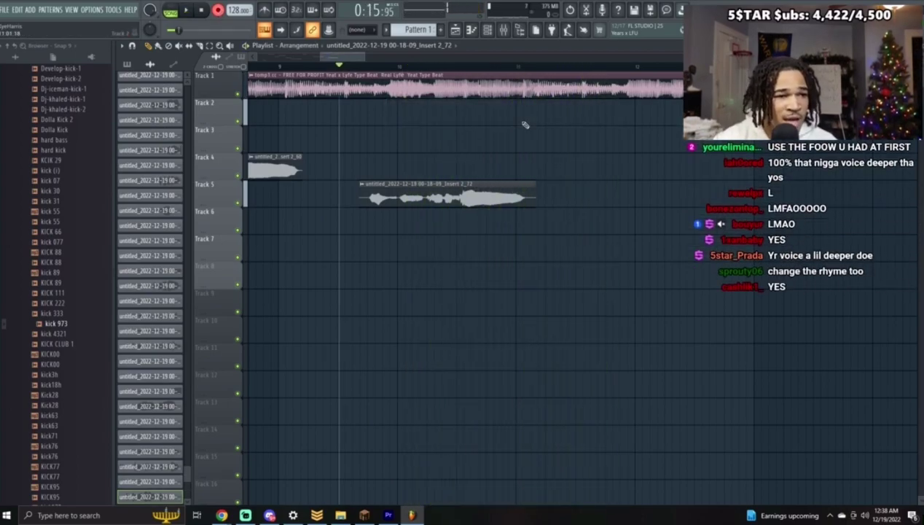
key(space)
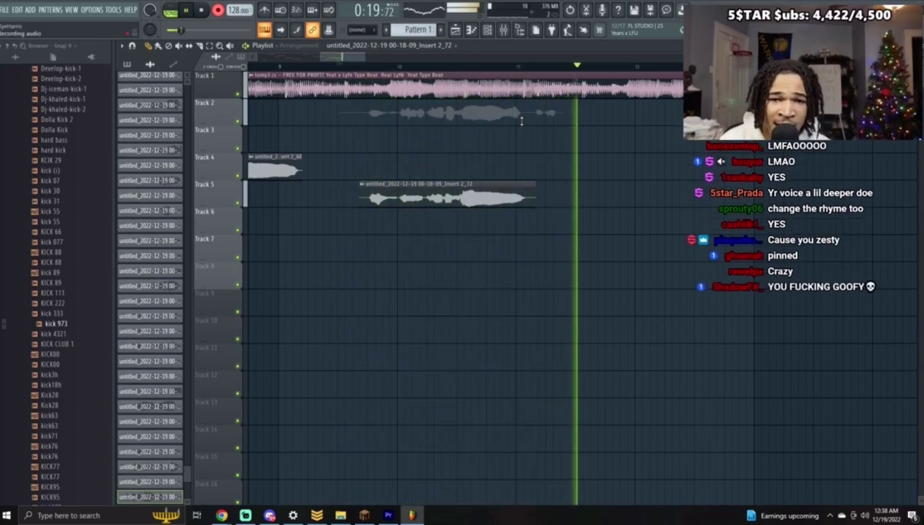
key(space)
right_click(522, 121)
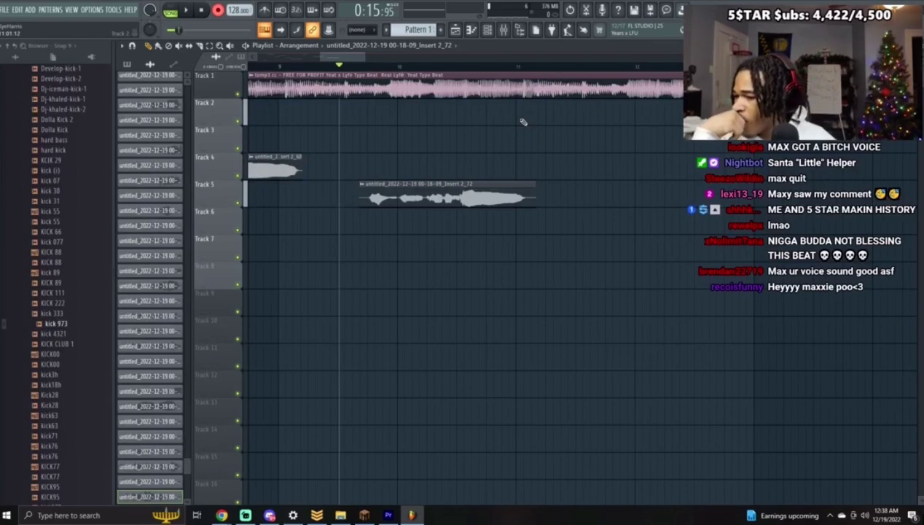
Step: Try further vocal takes on Track 2 from mid bar 9 and discard each one
key(space)
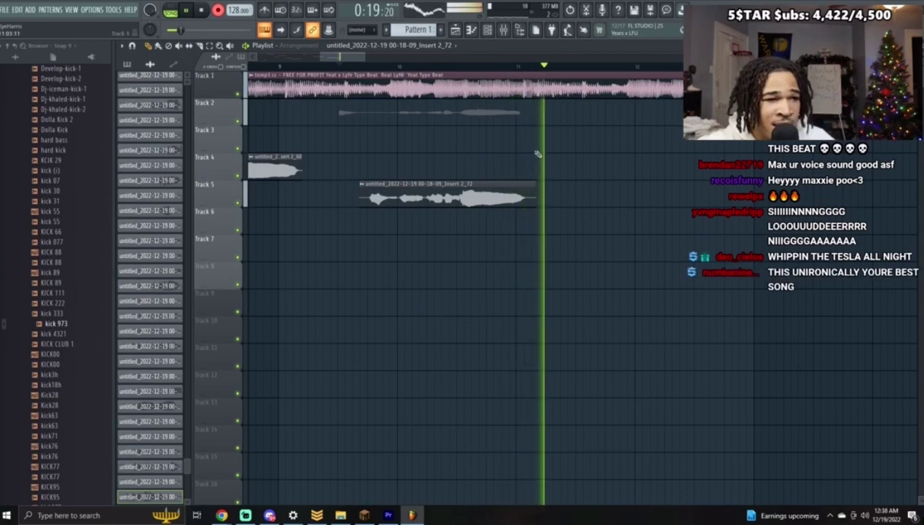
key(space)
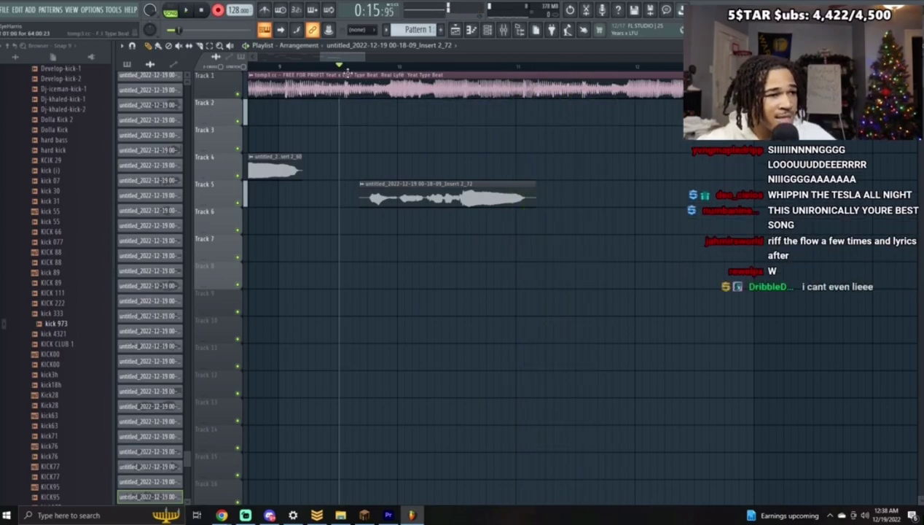
key(space)
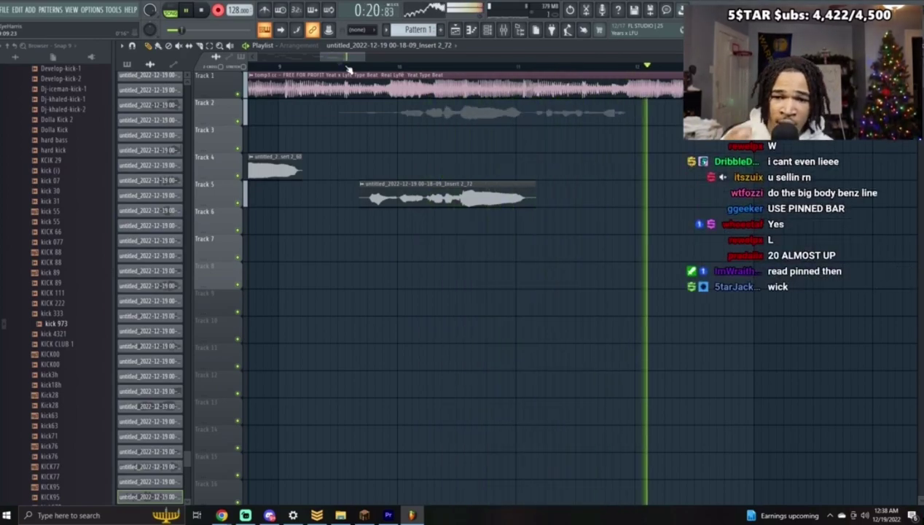
key(space)
right_click(489, 117)
Step: Try a normalized Track 2 take starting just after bar 11, and delete the stray Track 3 recording made during its playback
key(space)
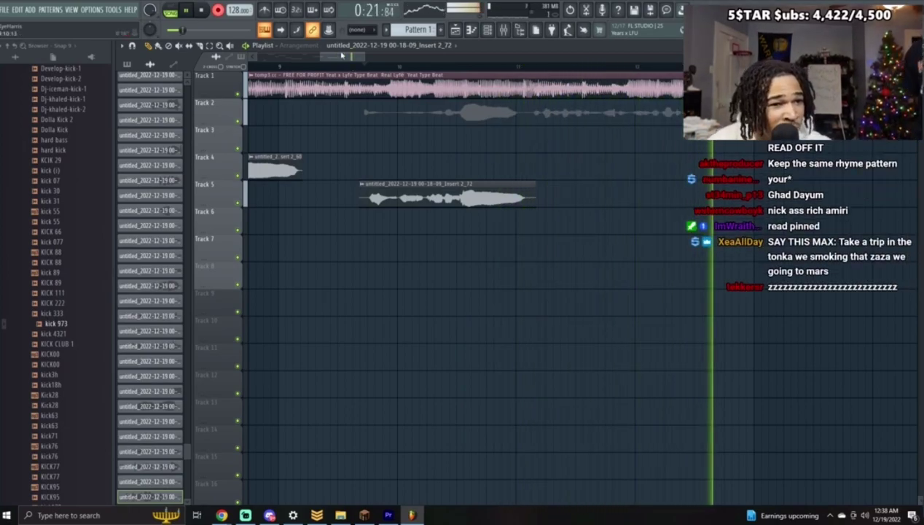
key(space)
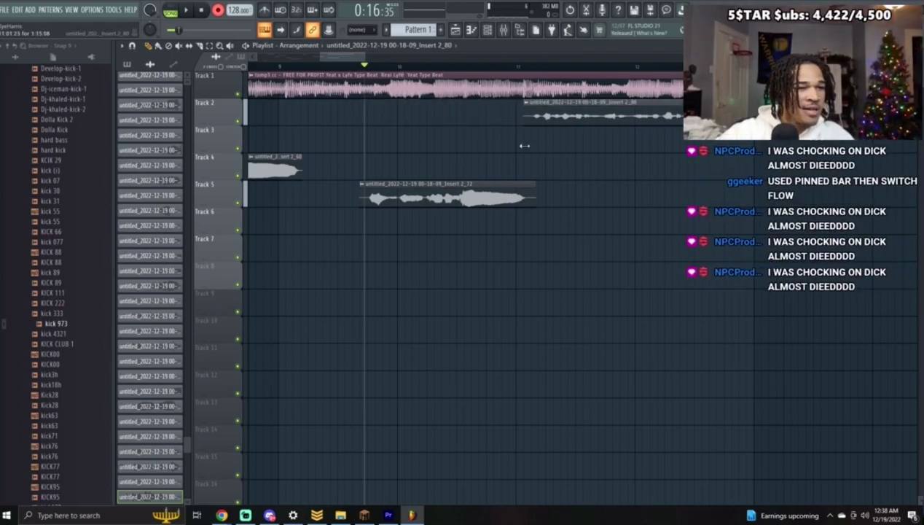
double_click(545, 119)
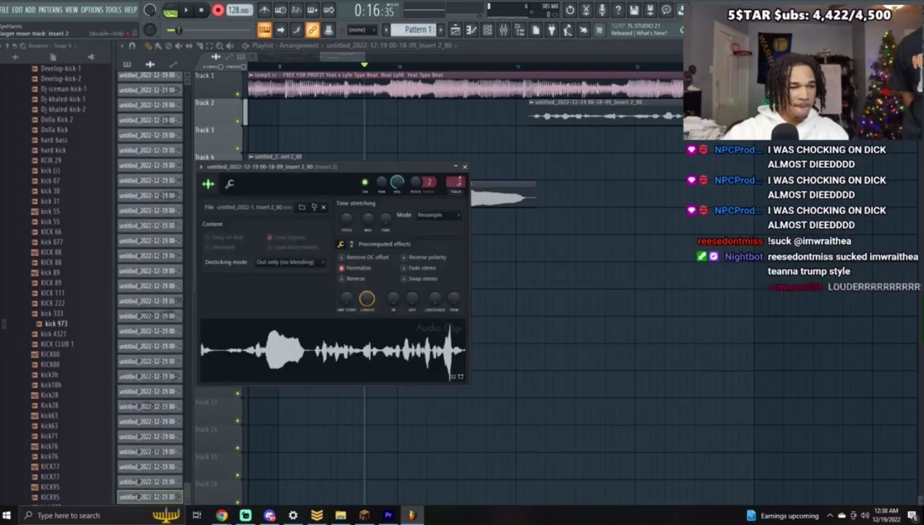
click(464, 167)
key(space)
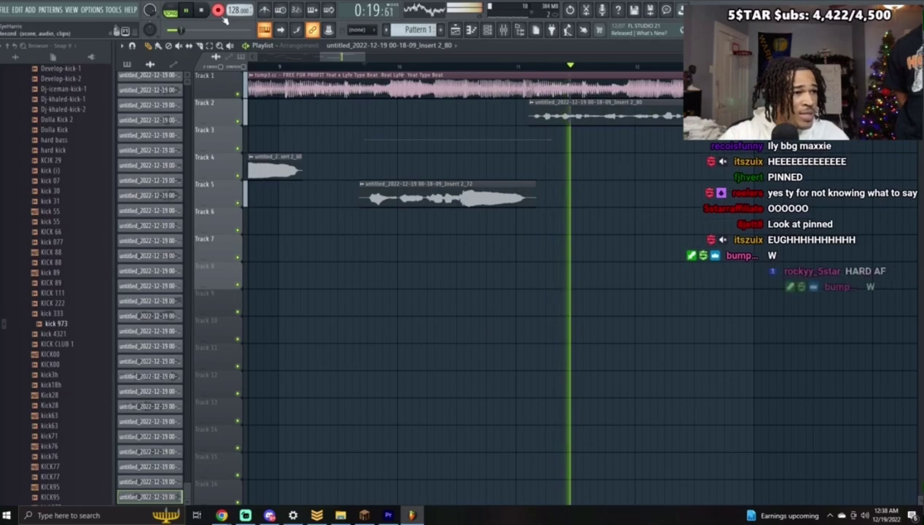
right_click(461, 132)
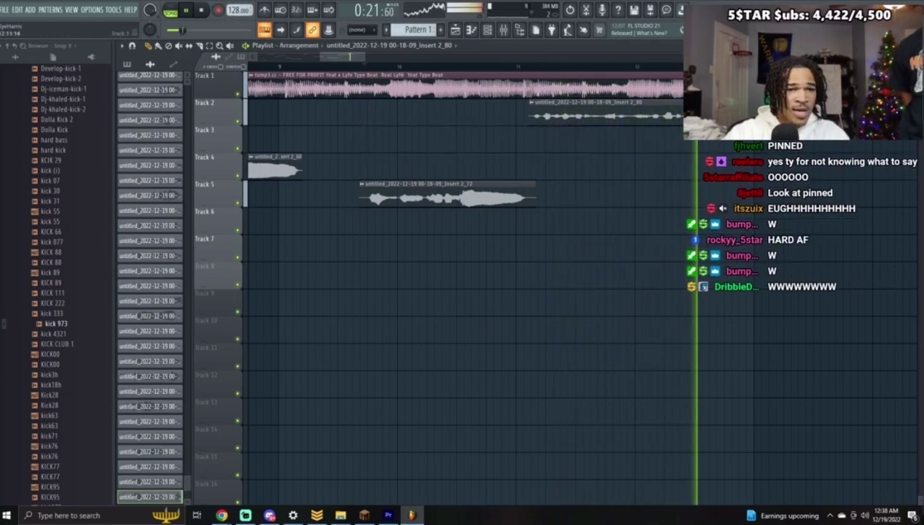
Step: Record a new vocal take with the playhead set at about bar 10
key(space)
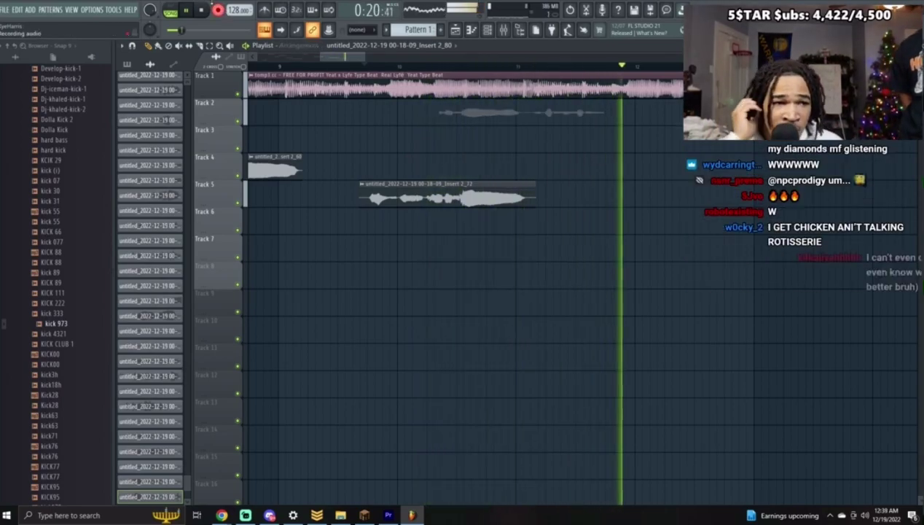
click(401, 69)
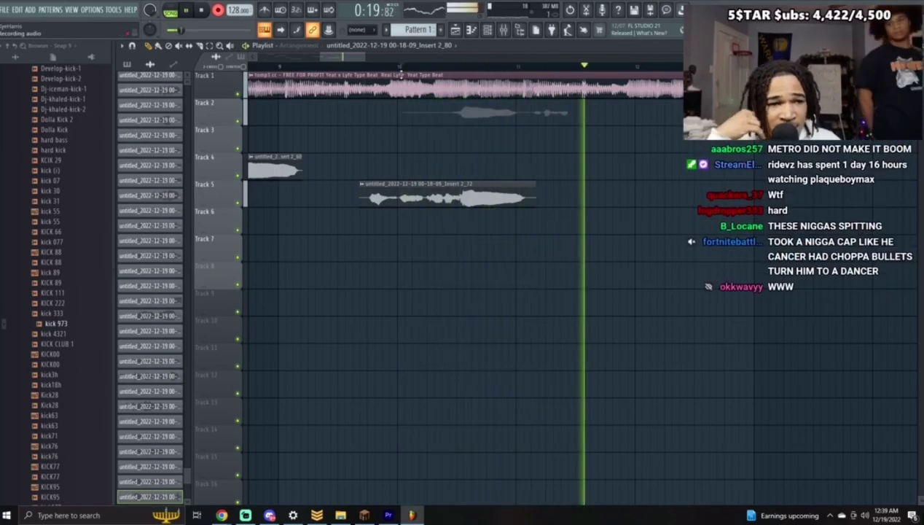
key(space)
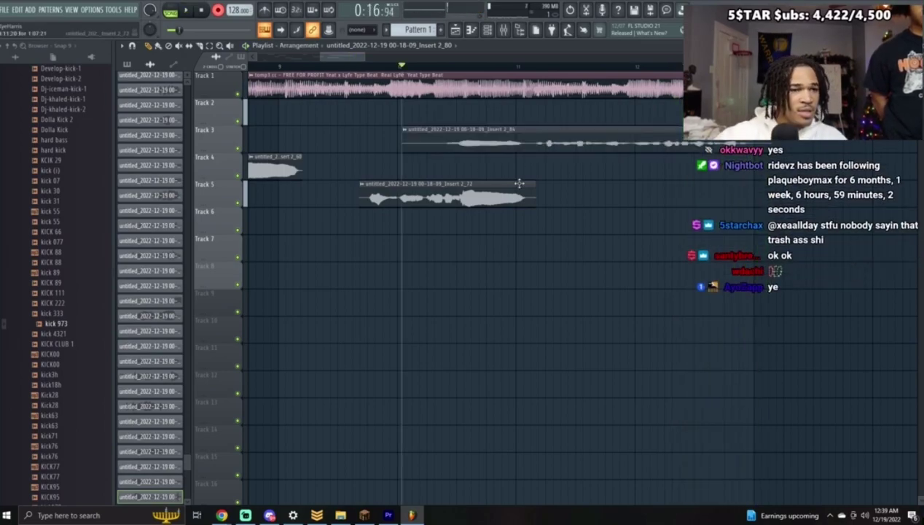
Step: Normalize the Track 3 take, route it to Main vocals, and trim its start to just after bar 11
double_click(529, 141)
click(326, 218)
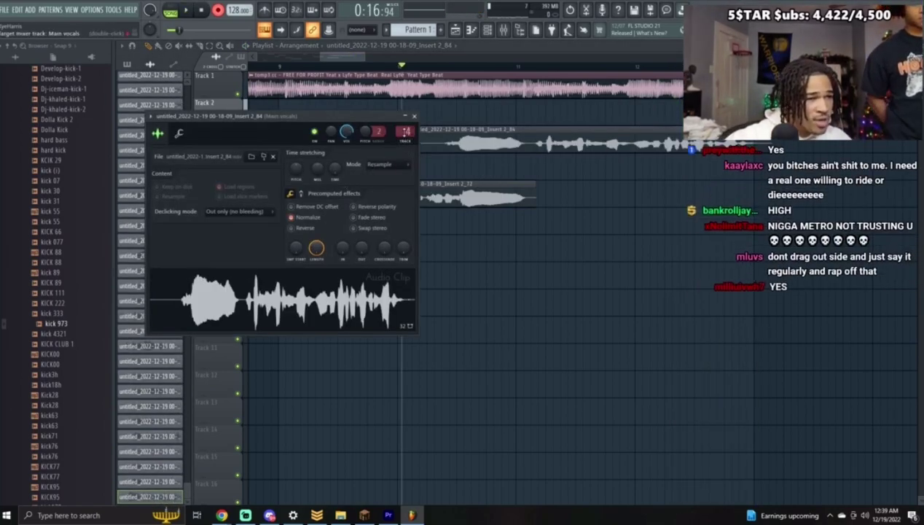
click(414, 117)
drag(403, 147, 530, 145)
key(space)
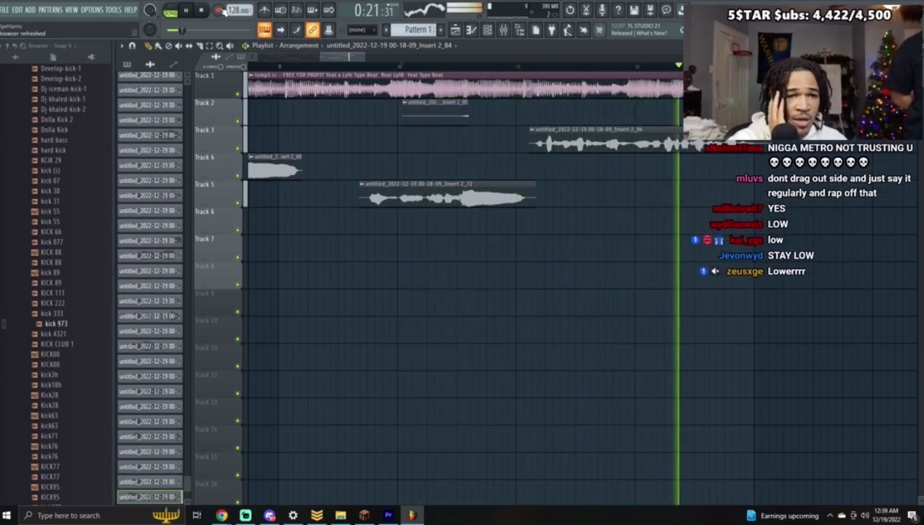
Step: Delete the stray Track 2 recording and trim the end of the Track 3 take to about bar 13
drag(363, 57, 340, 56)
drag(336, 57, 351, 72)
drag(463, 134, 462, 135)
key(space)
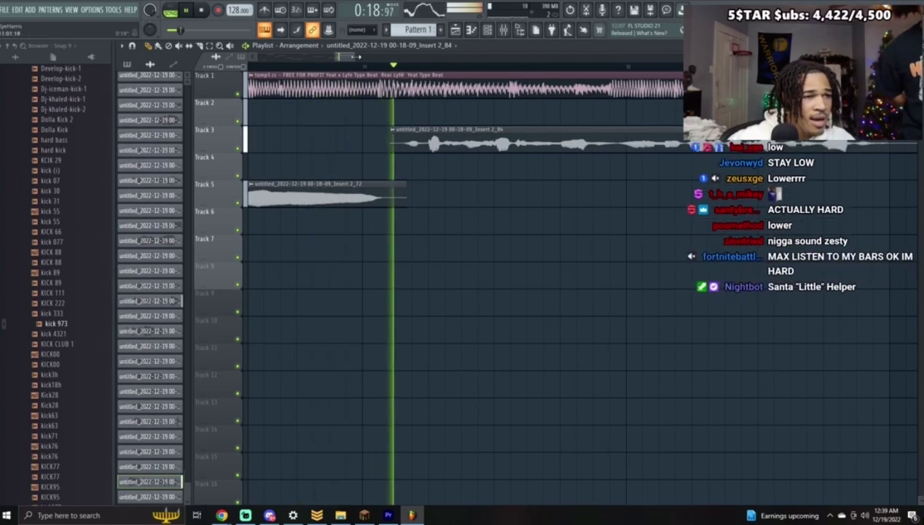
scroll(572, 167, down, 3)
drag(567, 149, 552, 151)
key(space)
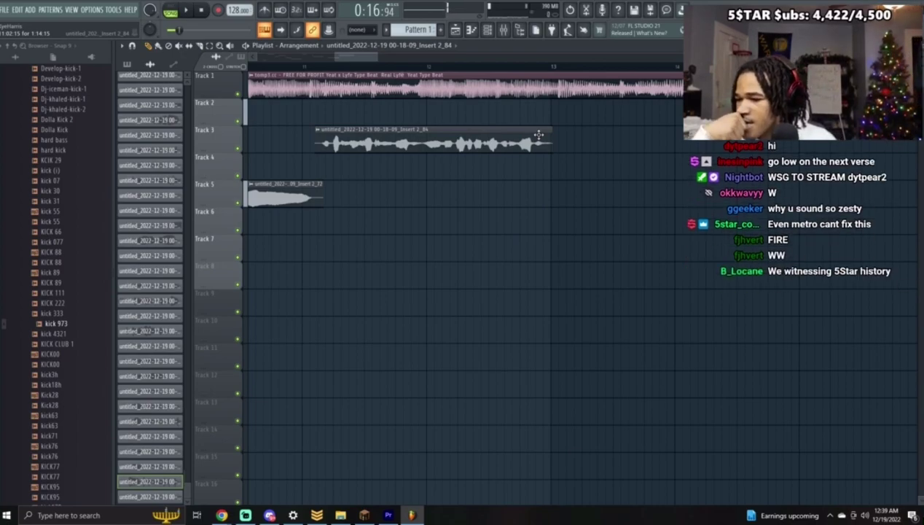
Step: Try a follow-on vocal take on Track 2 from late in bar 11 and delete it
drag(336, 56, 318, 57)
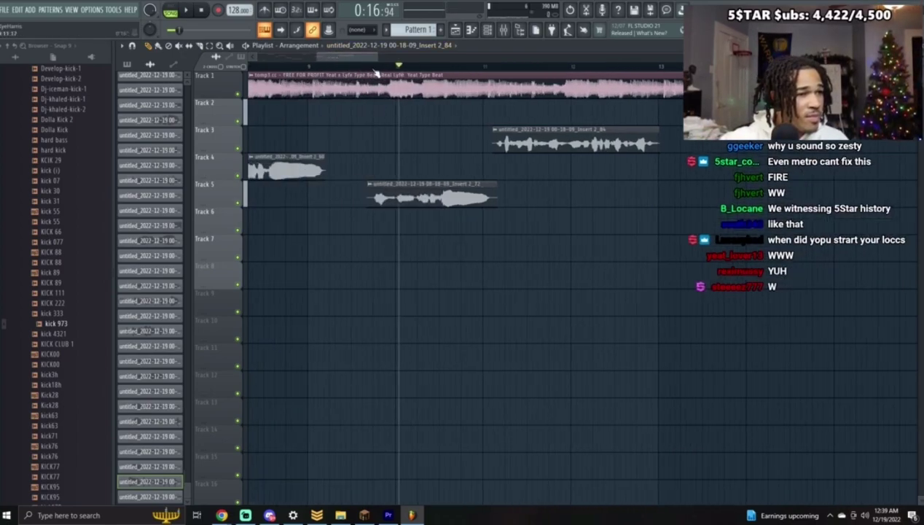
click(419, 67)
drag(378, 57, 358, 61)
click(371, 67)
key(space)
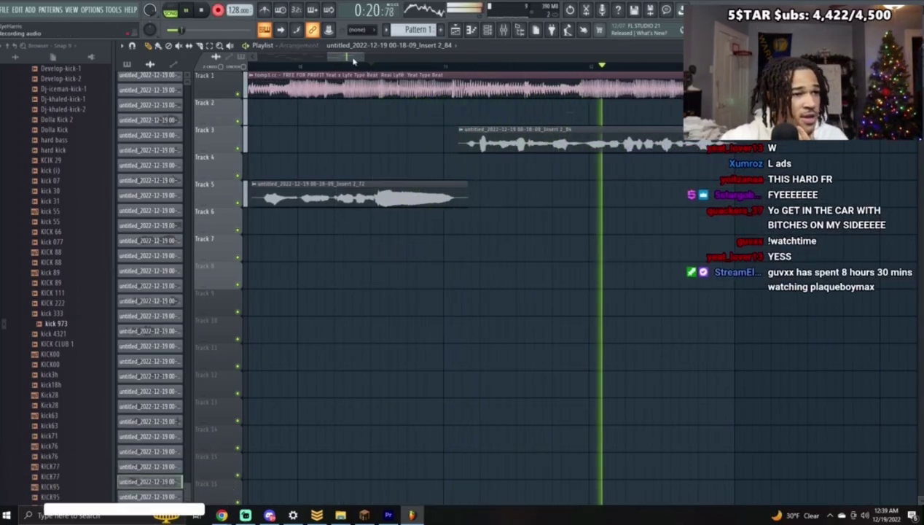
scroll(370, 72, down, 2)
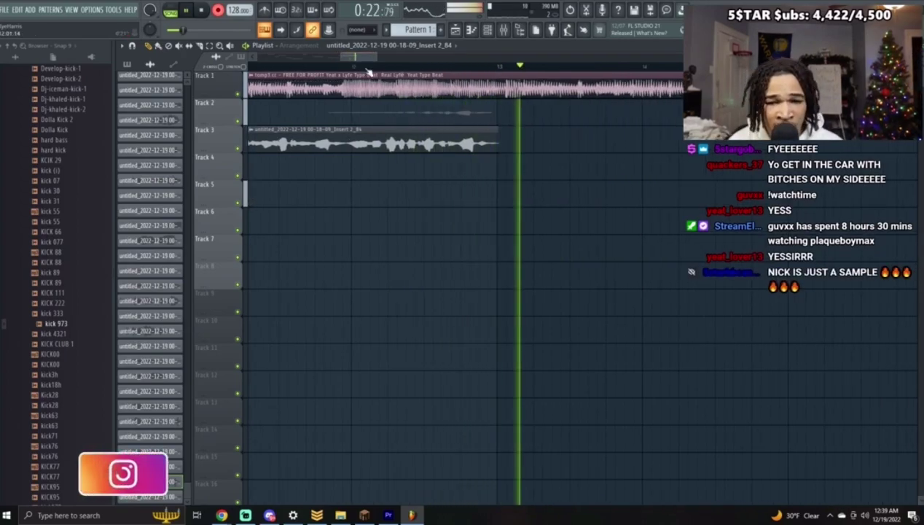
key(space)
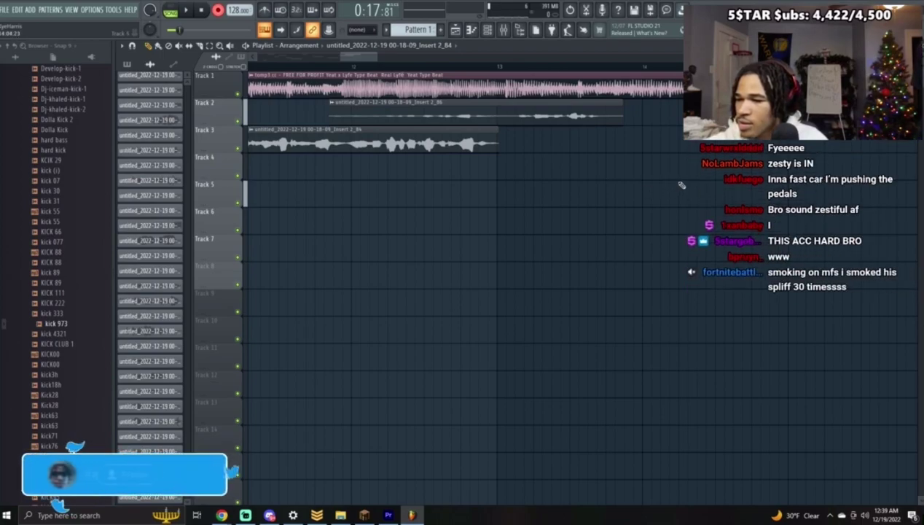
right_click(548, 121)
Step: Try another Track 2 take from late in bar 10 and undo the recording
drag(367, 58, 358, 59)
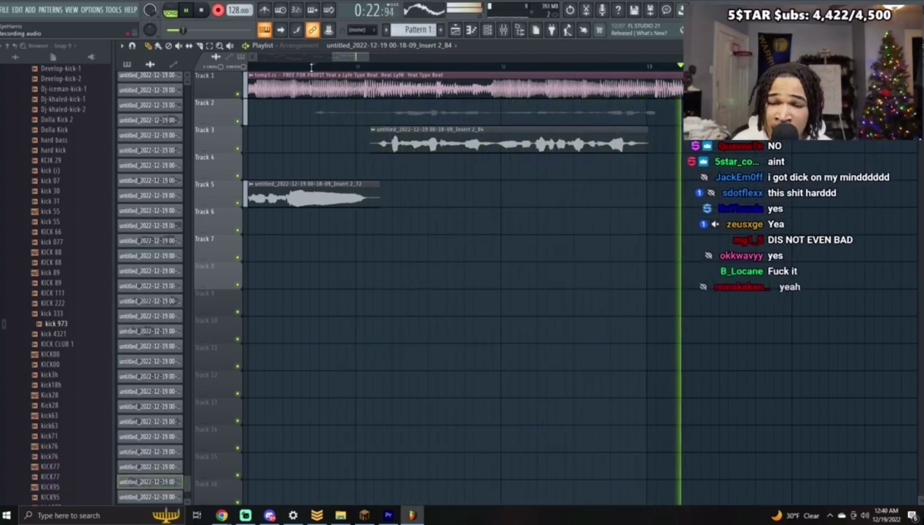
key(space)
key(ctrl+z)
Step: Record a vocal take on Track 2 with the playhead set late in bar 11
click(467, 68)
key(space)
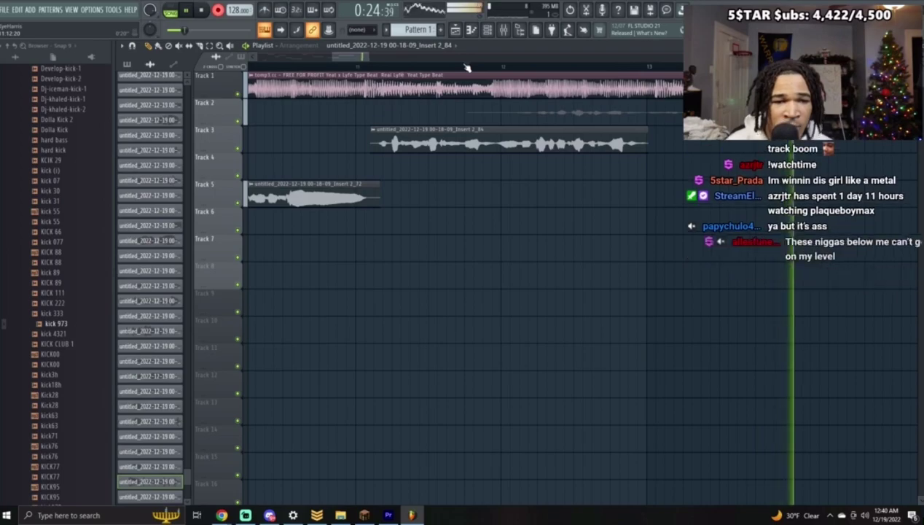
Step: Normalize the new Track 2 take, route it to Main vocals, and trim its start to just after bar 13
double_click(595, 115)
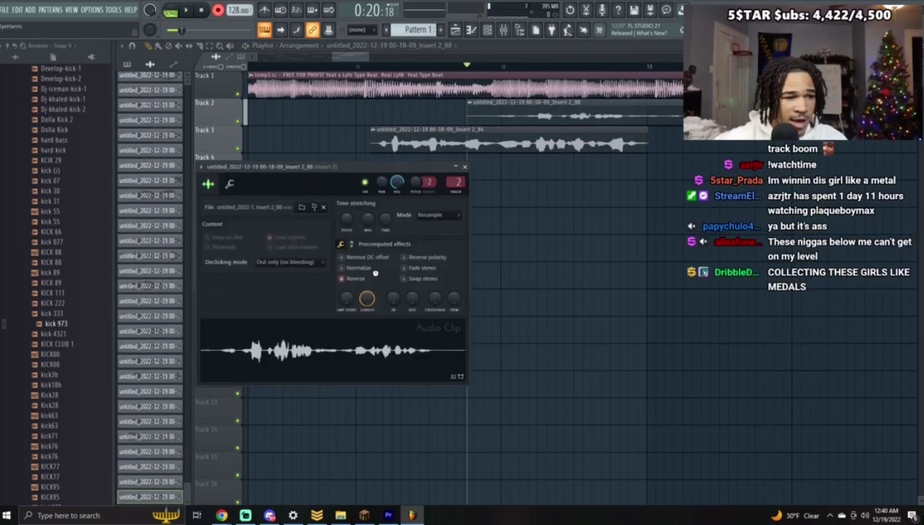
click(466, 169)
key(space)
drag(469, 120, 683, 126)
double_click(685, 116)
key(space)
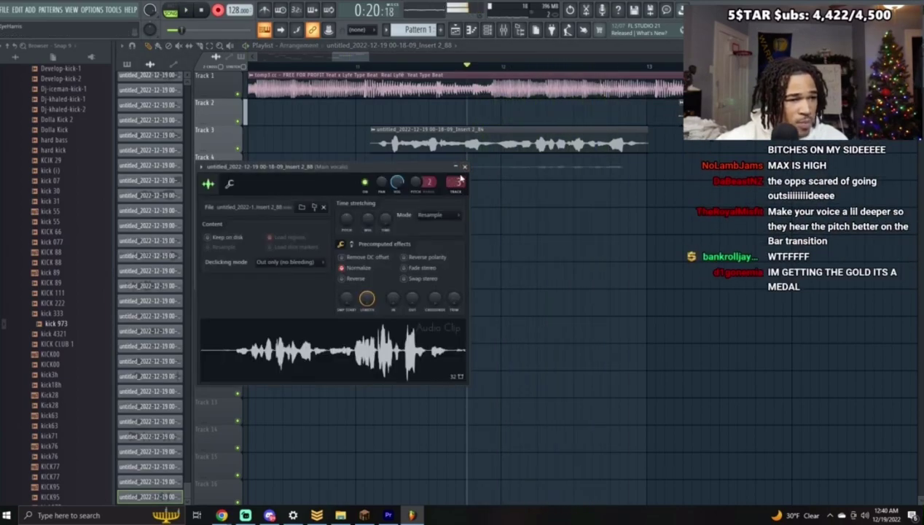
key(space)
click(464, 167)
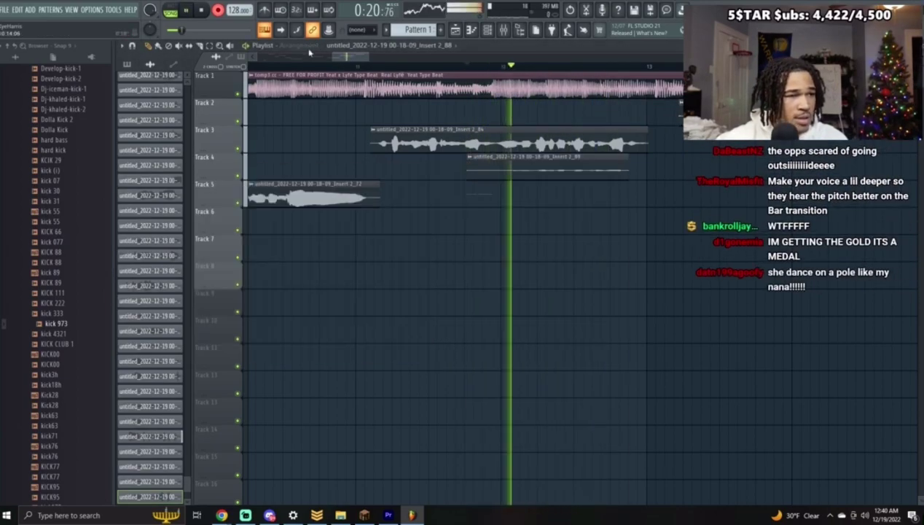
Step: Delete the stray recordings on Track 4 and Track 5
right_click(472, 169)
right_click(483, 195)
drag(354, 57, 369, 59)
Step: Extend the start of the Track 2 take back to about bar 13, nudge it slightly earlier, and replay it with recording off
key(space)
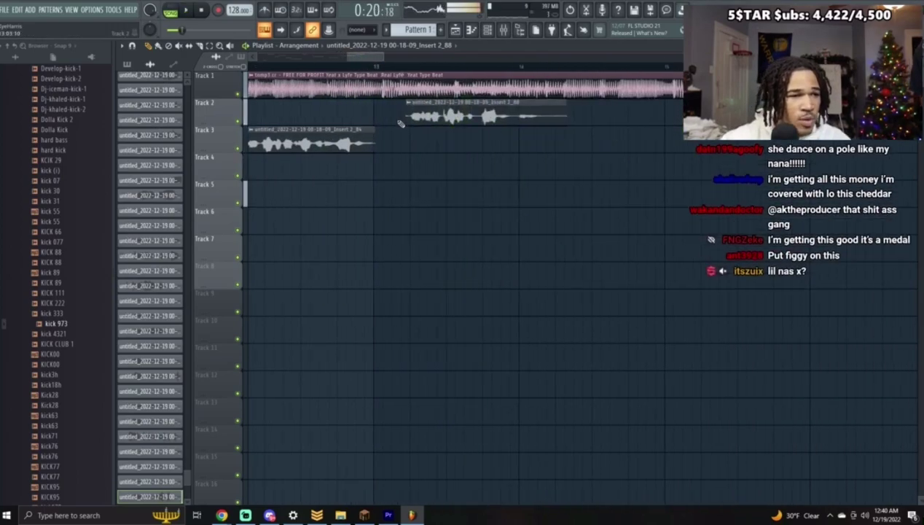
key(space)
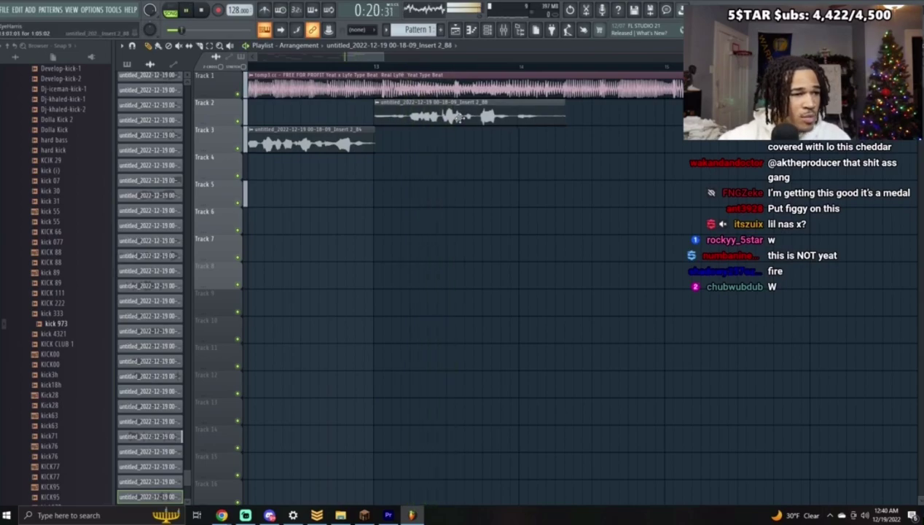
key(space)
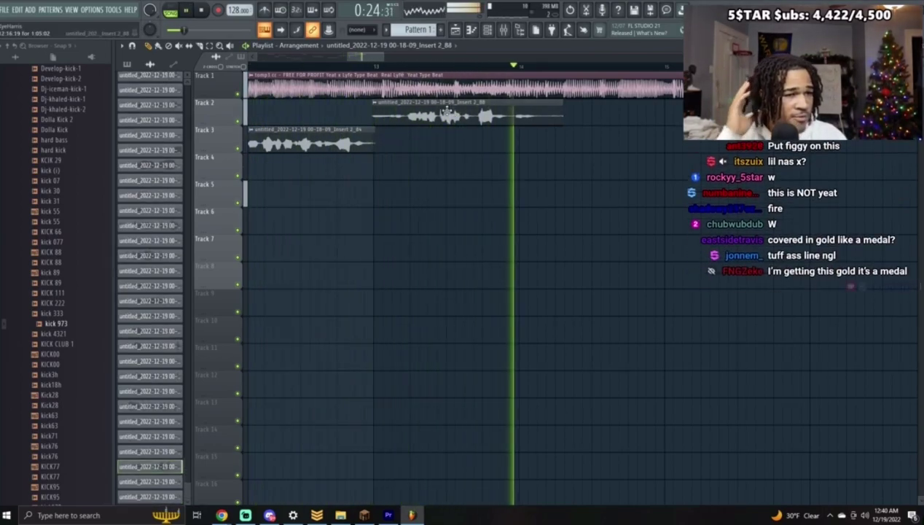
Step: Trim the end of the Track 2 take to just before bar 14 and enable recording
drag(563, 115, 512, 120)
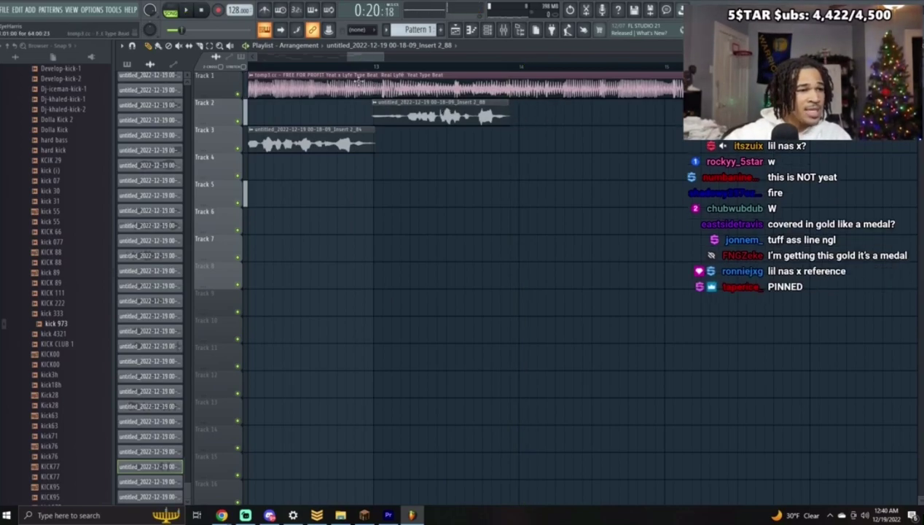
click(219, 10)
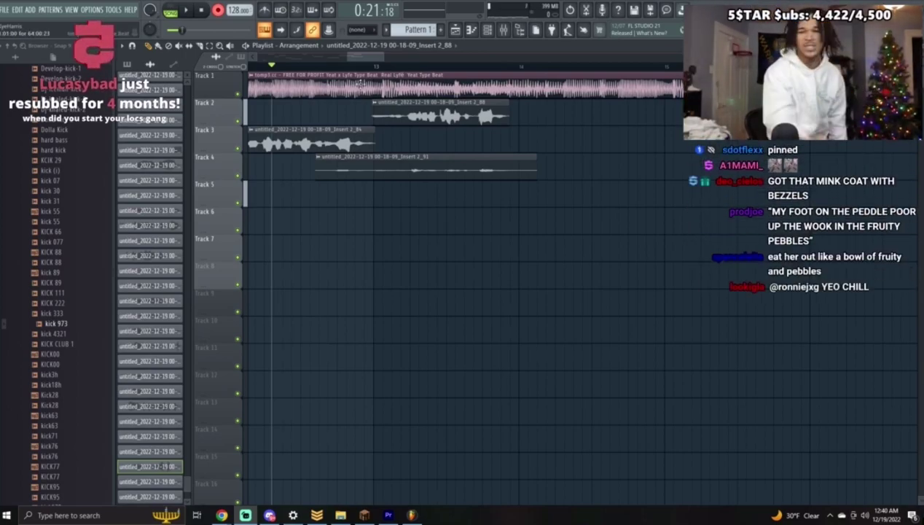
Step: Try recording the next vocal line from early in bar 12, discarding the takes on Track 4 and Track 5
right_click(444, 182)
key(space)
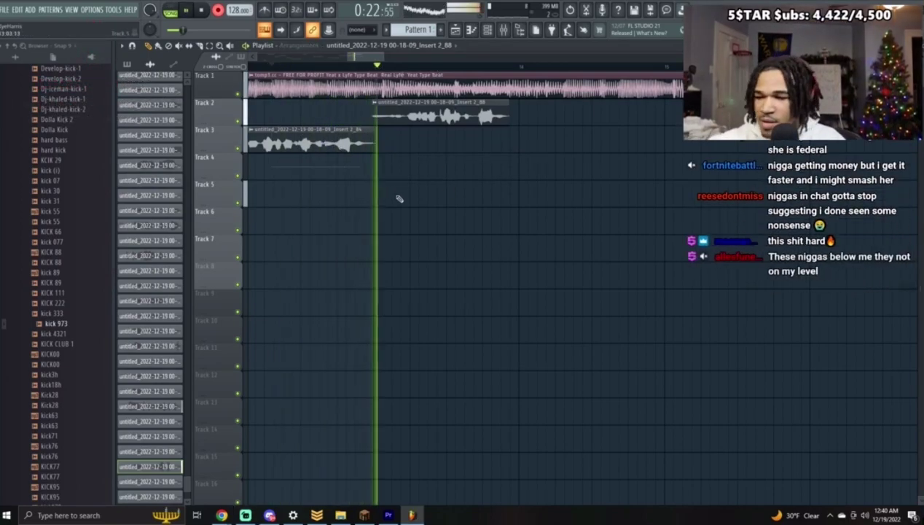
key(space)
key(space)
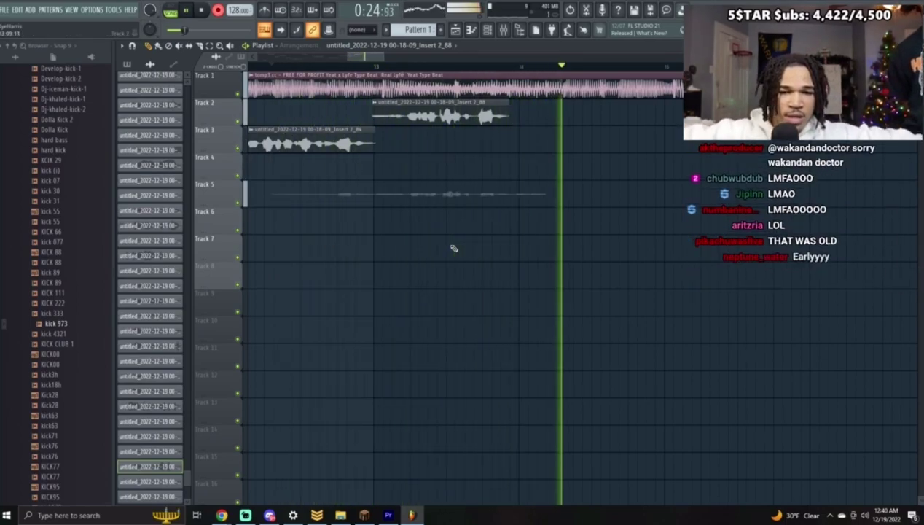
key(space)
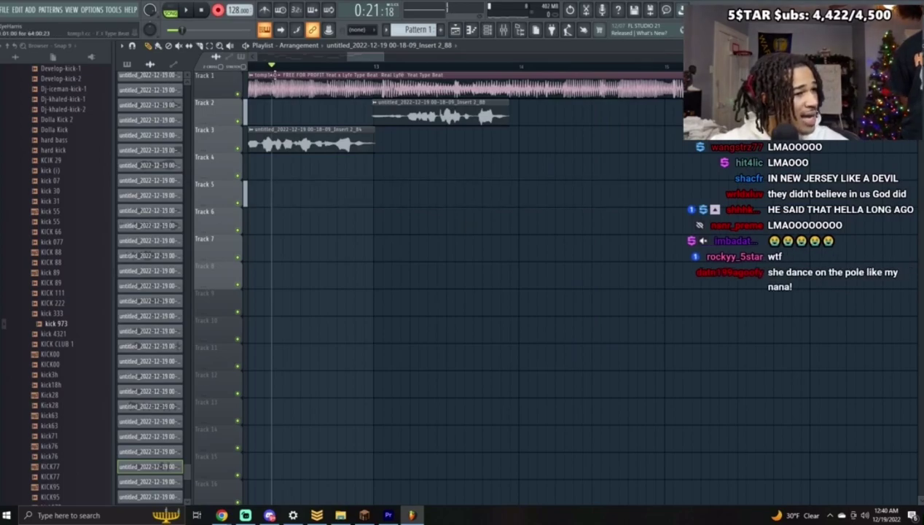
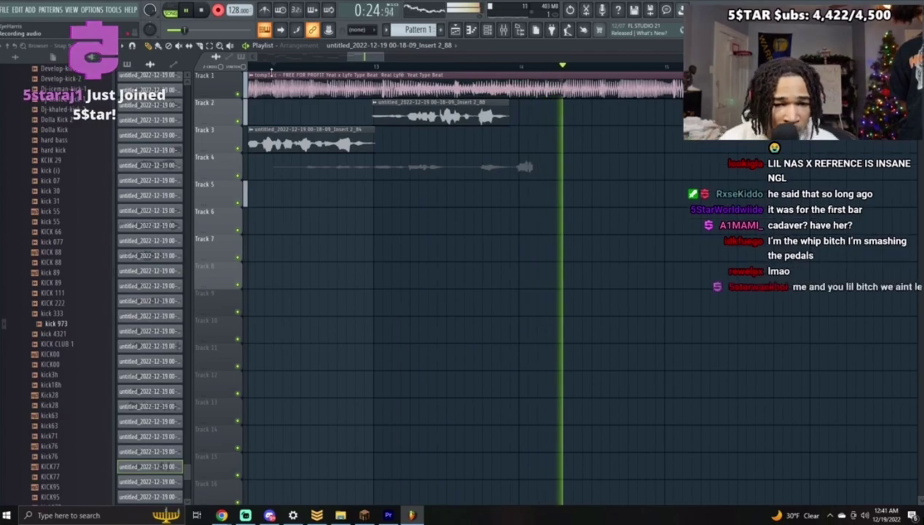
Step: Try a replacement vocal take on Track 5 with normalization, discarding both it and the Track 4 take
key(space)
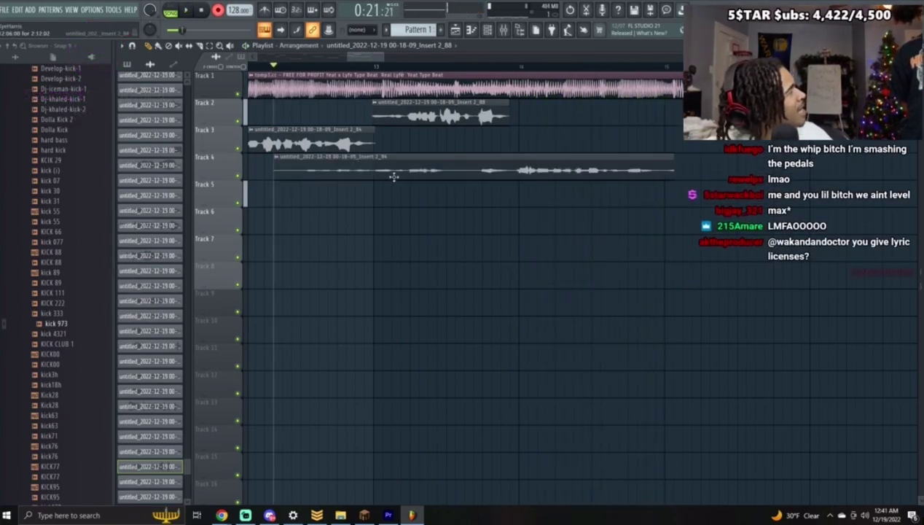
right_click(644, 169)
key(space)
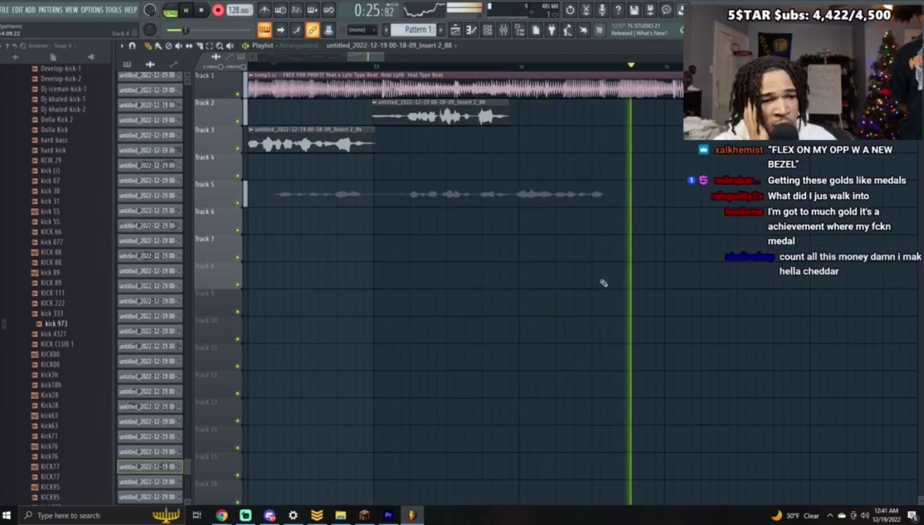
key(space)
double_click(532, 196)
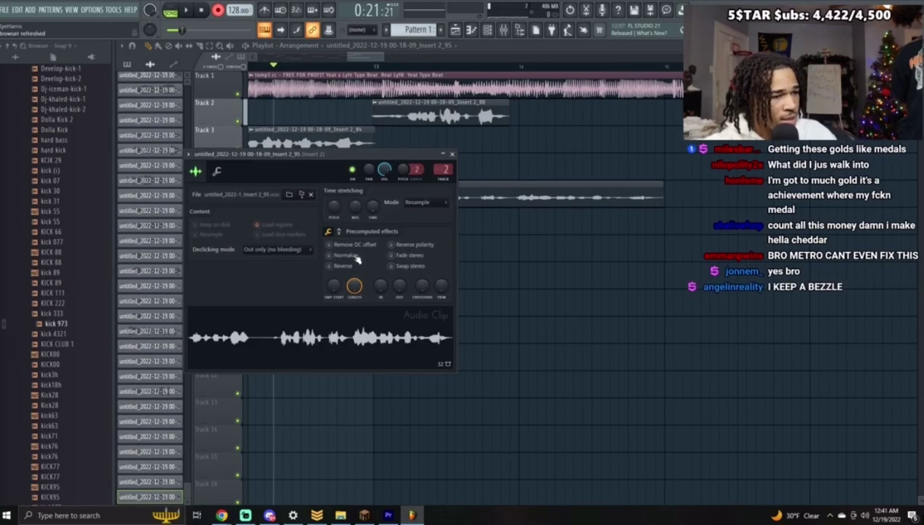
click(453, 155)
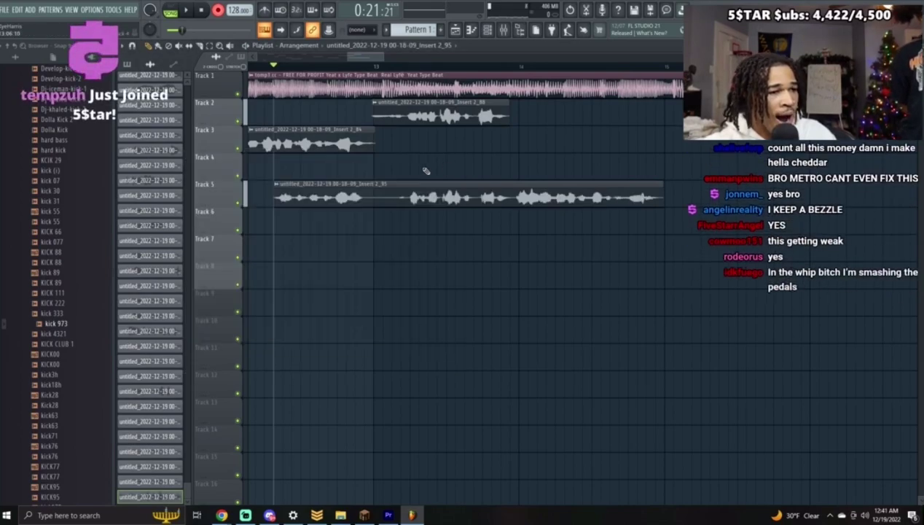
key(ctrl+z)
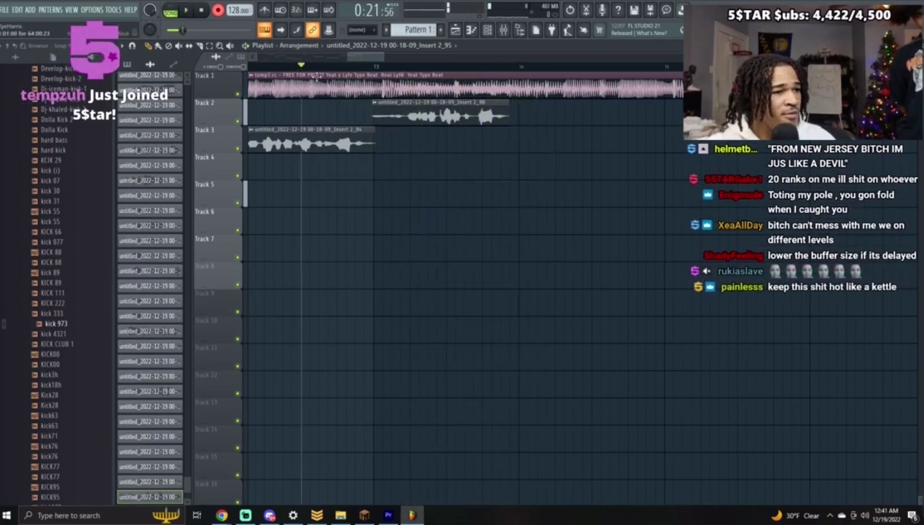
Step: Try further vocal takes on Track 4 and Track 5 starting in the second half of bar 12, discarding the unwanted ones
key(space)
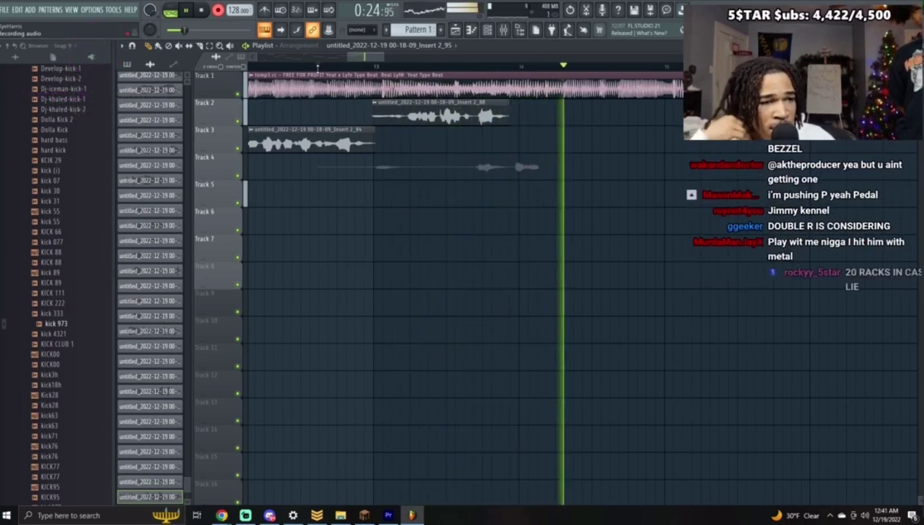
key(space)
key(space)
right_click(409, 166)
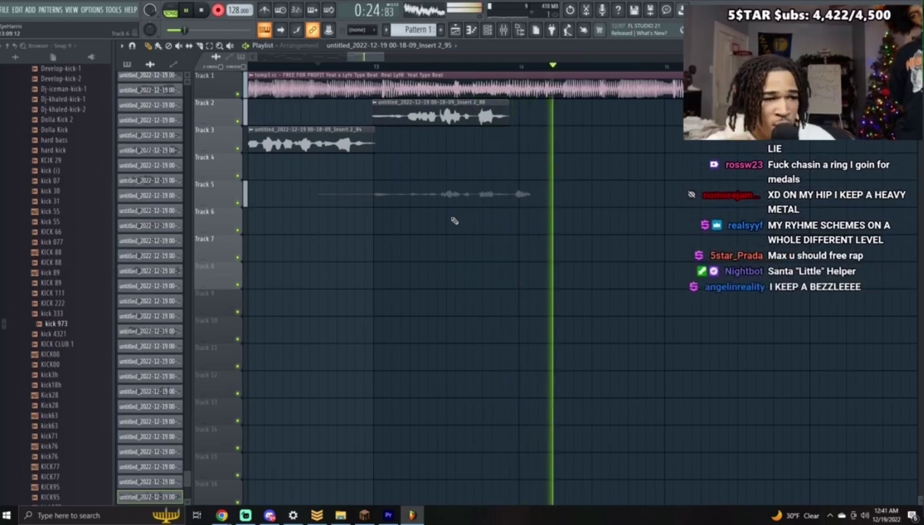
key(space)
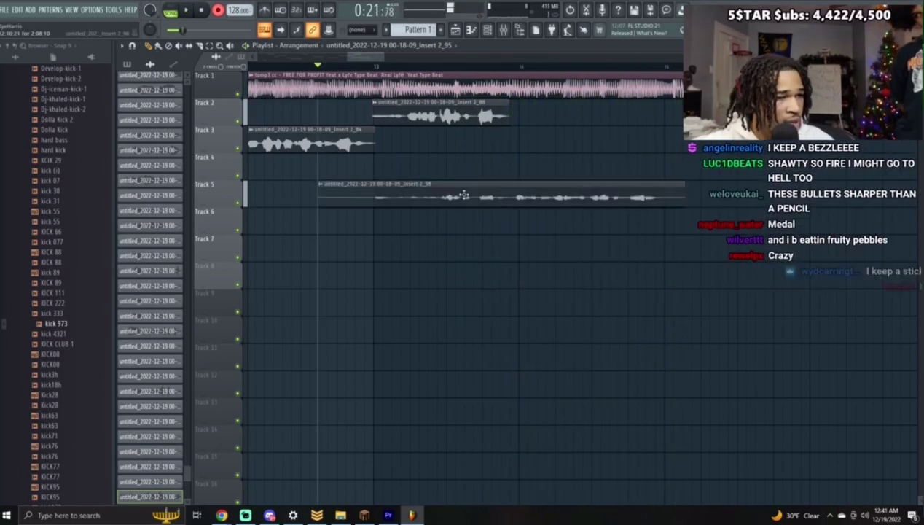
key(space)
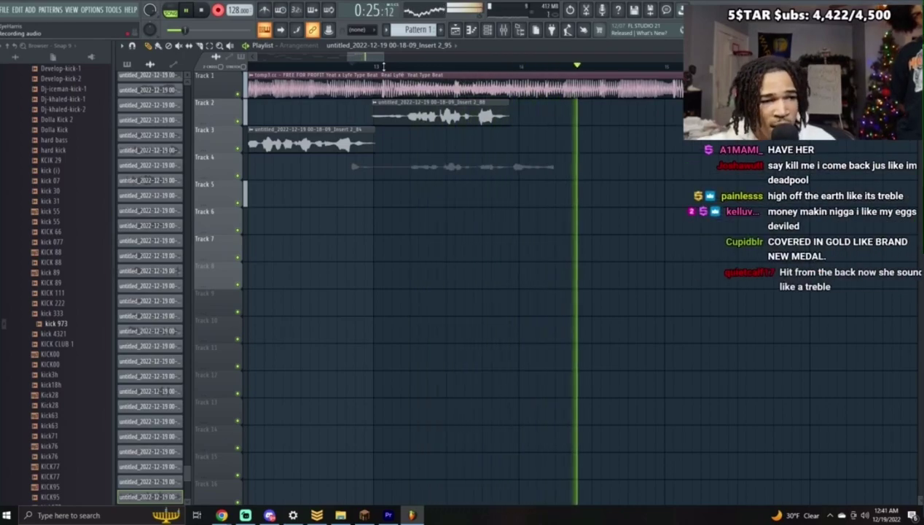
key(space)
Step: Record a vocal take on Track 5 from late in bar 12 and delete the preceding Track 4 take
key(space)
right_click(460, 157)
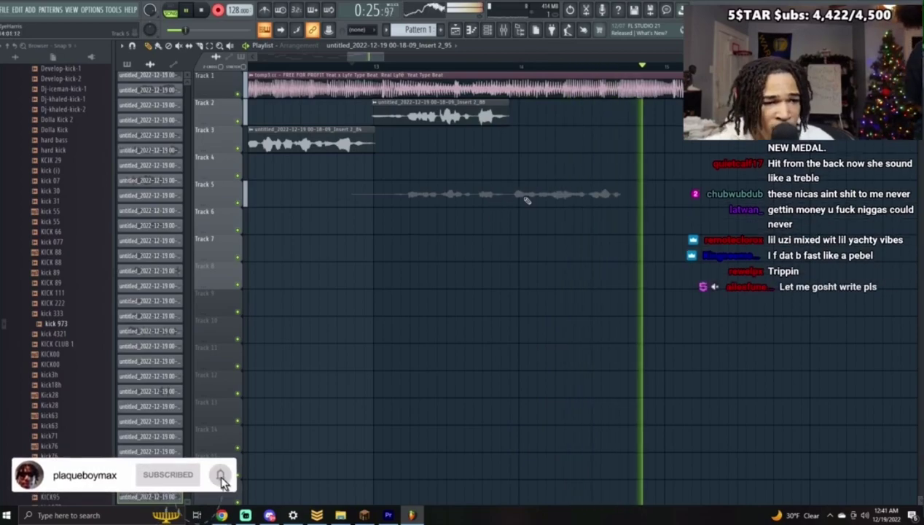
key(space)
Step: Normalize the new Track 5 take, route it to Main vocals, and trim its start to just before bar 14
double_click(527, 193)
right_click(547, 192)
double_click(547, 193)
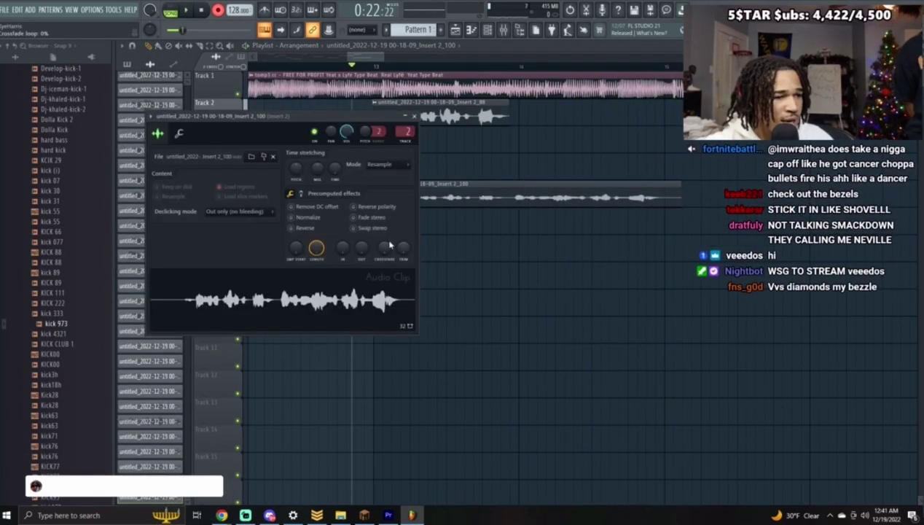
click(307, 219)
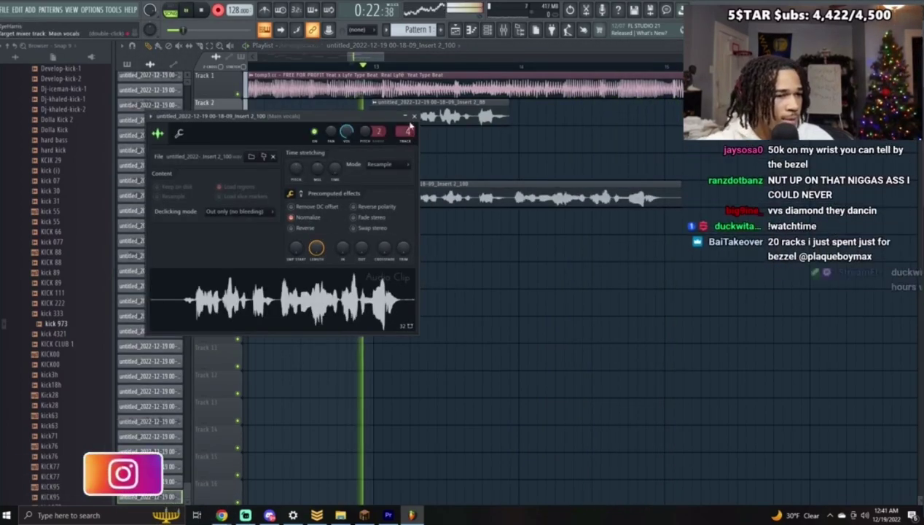
click(414, 117)
drag(350, 201, 509, 205)
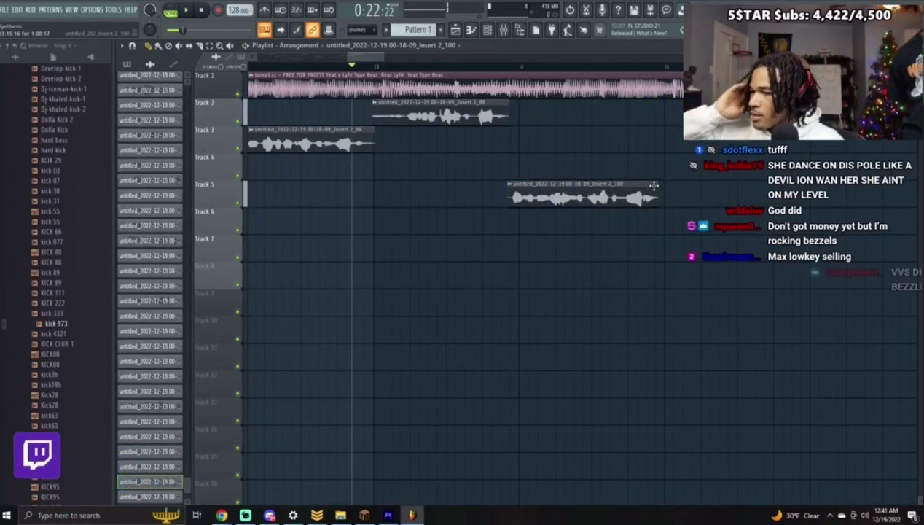
Step: Play back the arrangement with the earlier vocal takes to check how the Track 5 take fits
drag(381, 58, 307, 58)
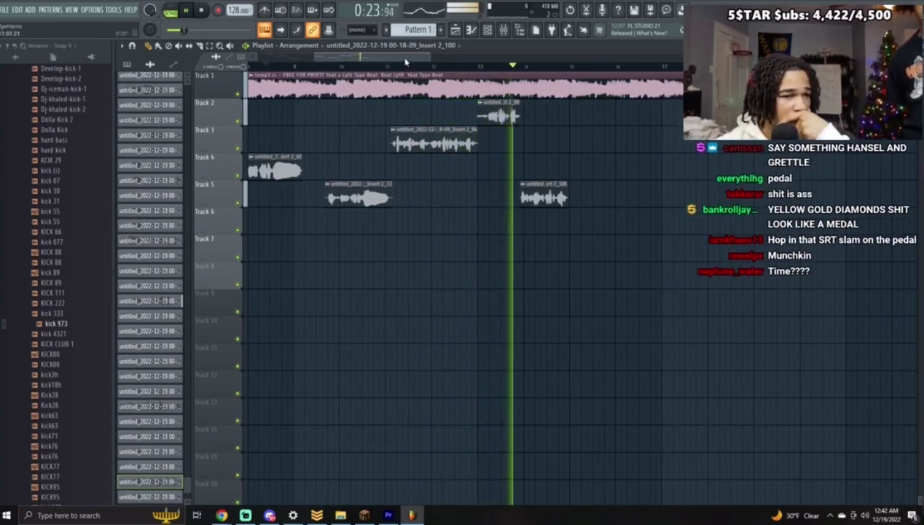
key(space)
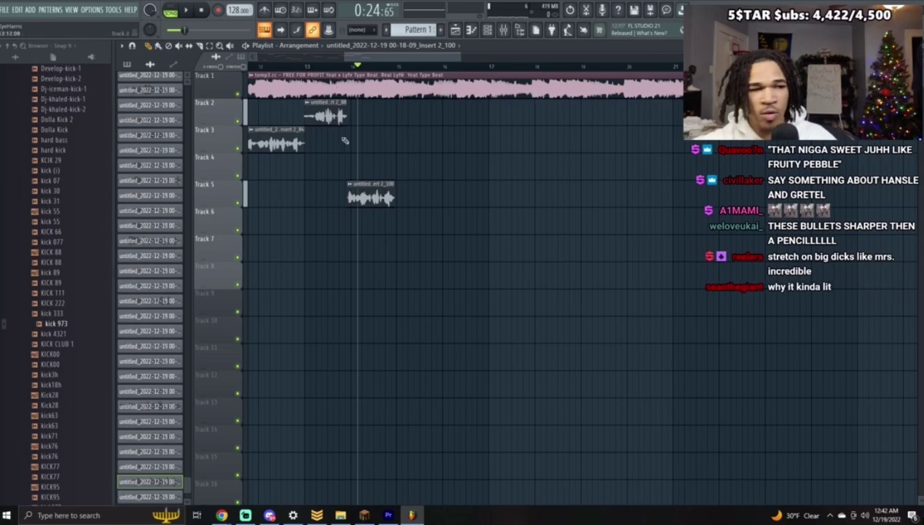
Step: Delete the stray Track 2 recording and record a new vocal take on Track 3 from late in bar 13
mouse_move(219, 519)
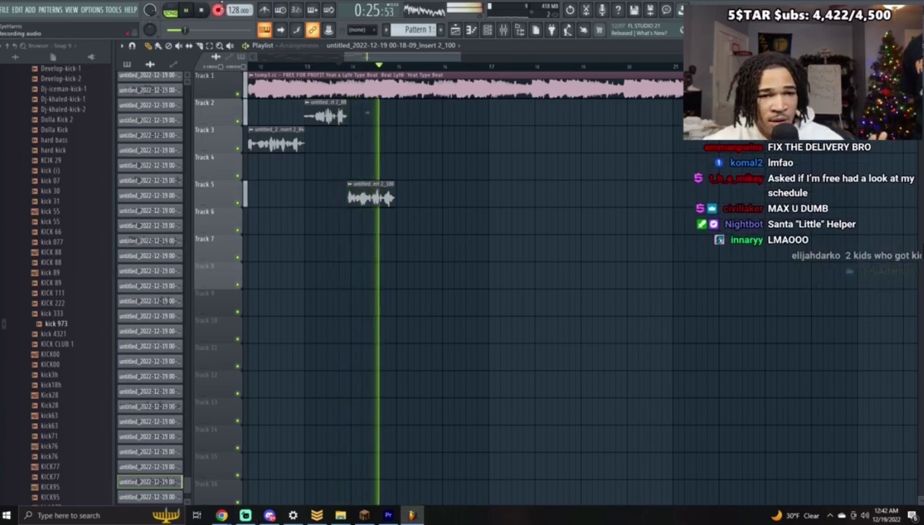
right_click(393, 125)
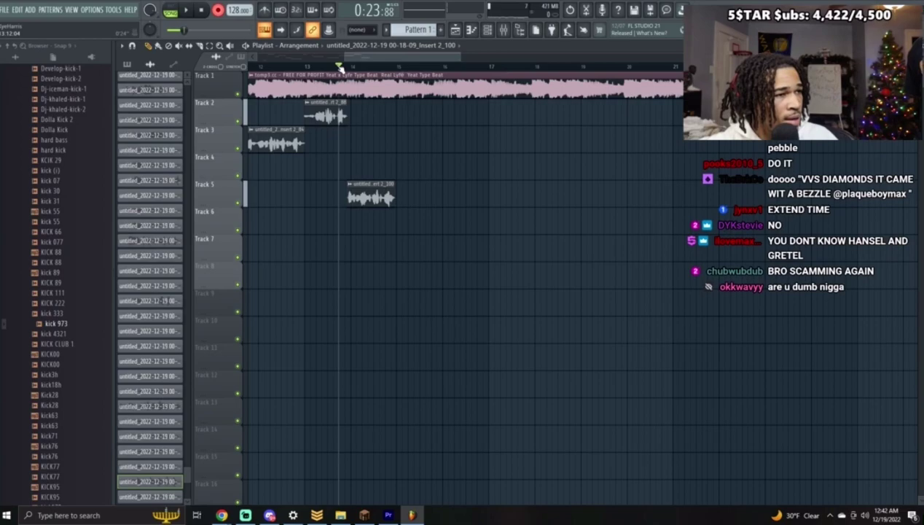
key(space)
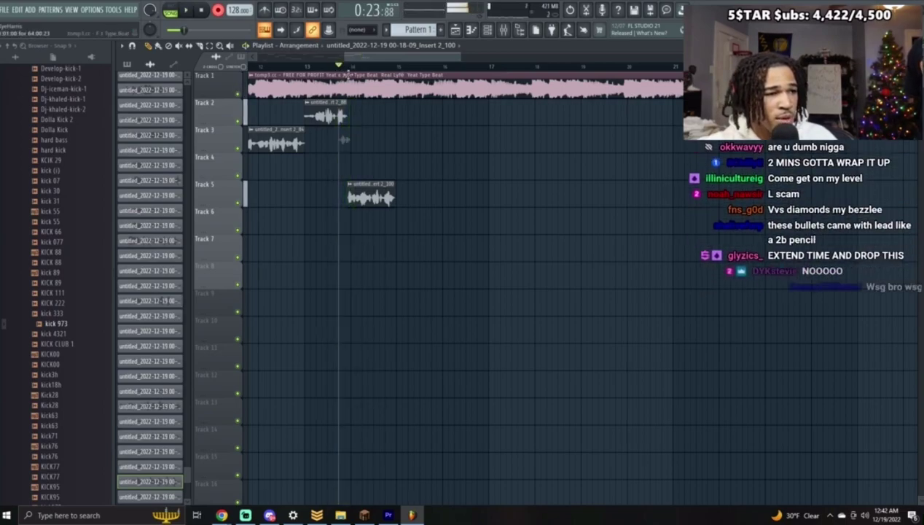
key(space)
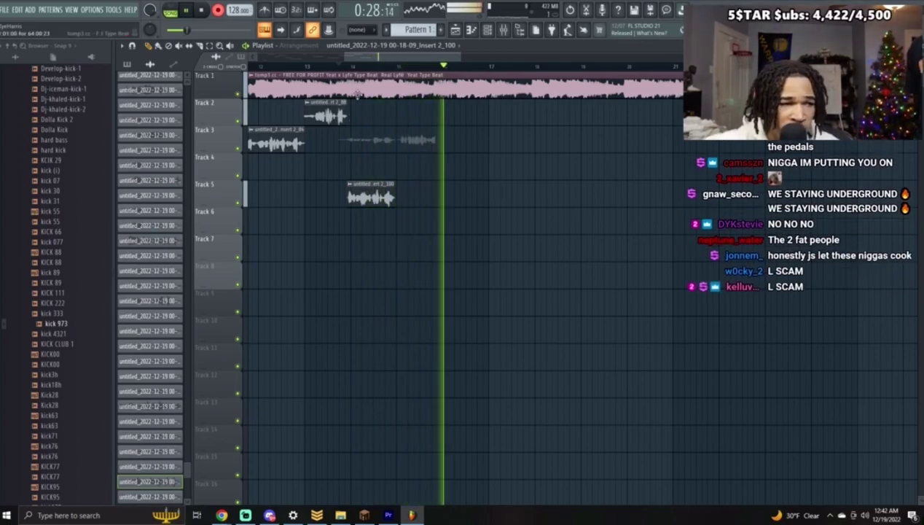
key(space)
Step: Normalize the new Track 3 take, change its mixer track, and trim its start to bar 15
double_click(382, 145)
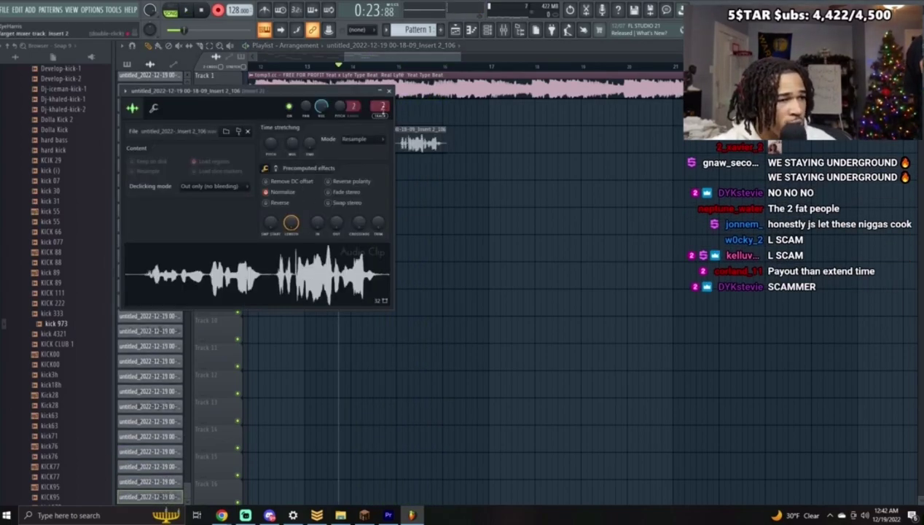
scroll(382, 109, down, 1)
click(390, 92)
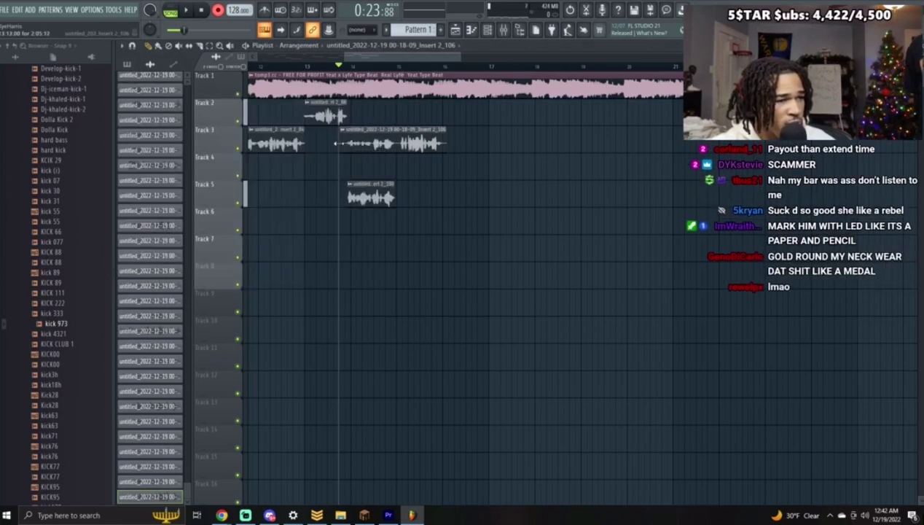
drag(337, 144, 398, 144)
Step: Replay the Track 3 take, tighten its end to just before bar 16, and remove the stray recordings on Track 4 and Track 6
key(space)
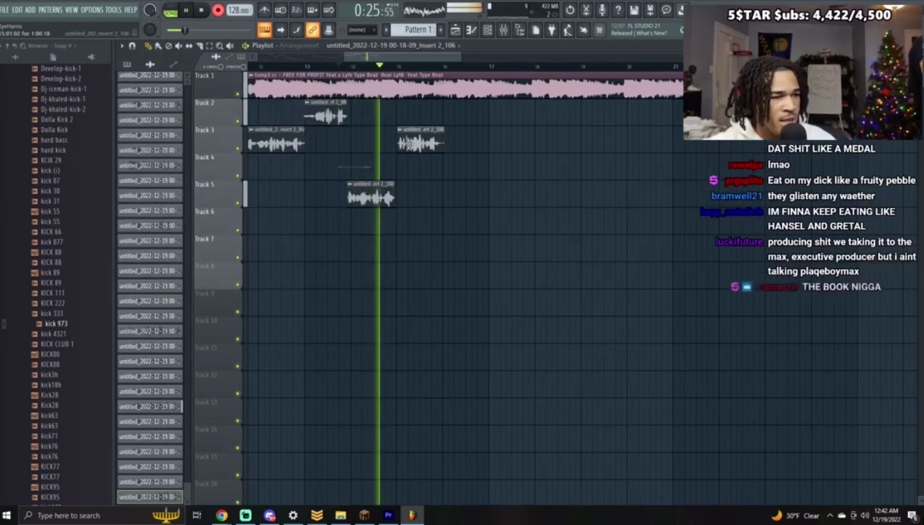
key(space)
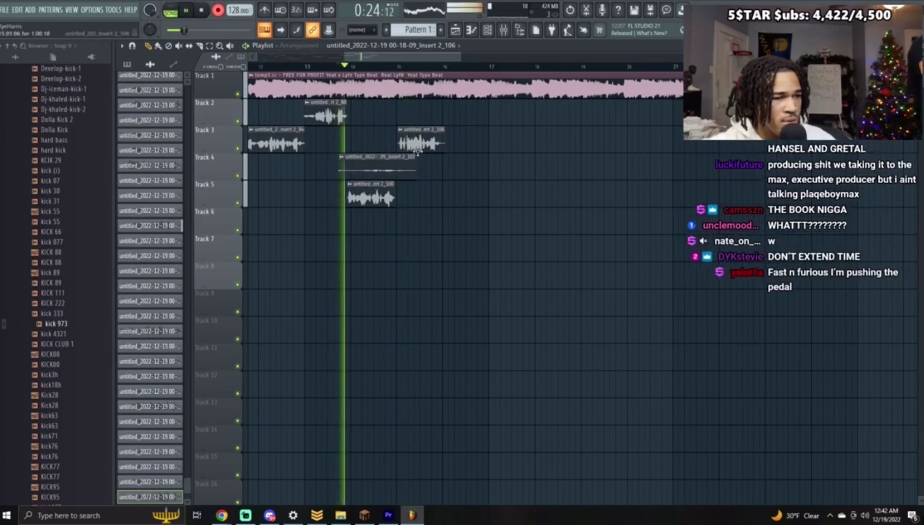
right_click(402, 172)
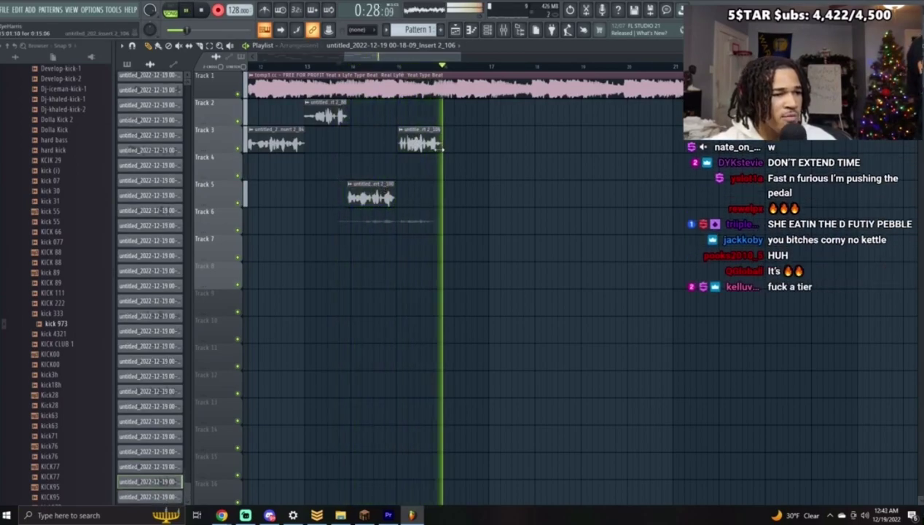
key(space)
Step: Replay the latest vocal takes from about the middle of bar 13 with recording off
click(385, 66)
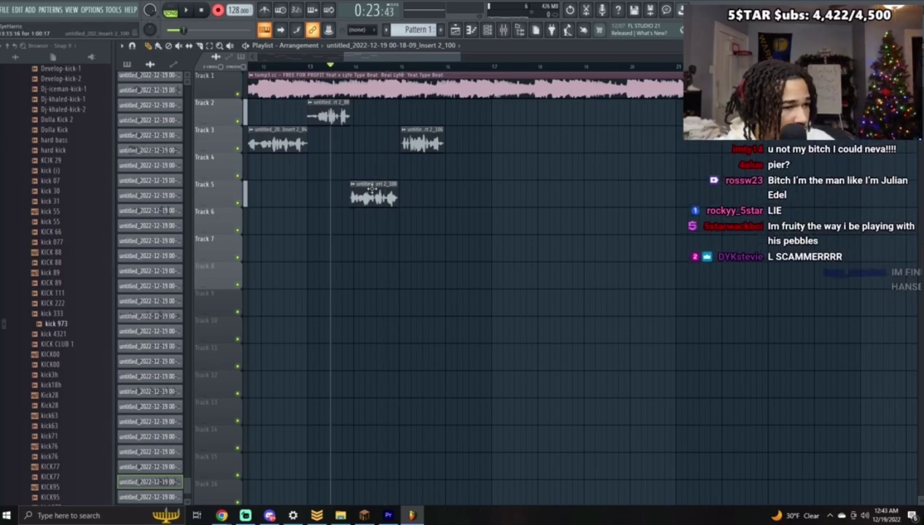
key(space)
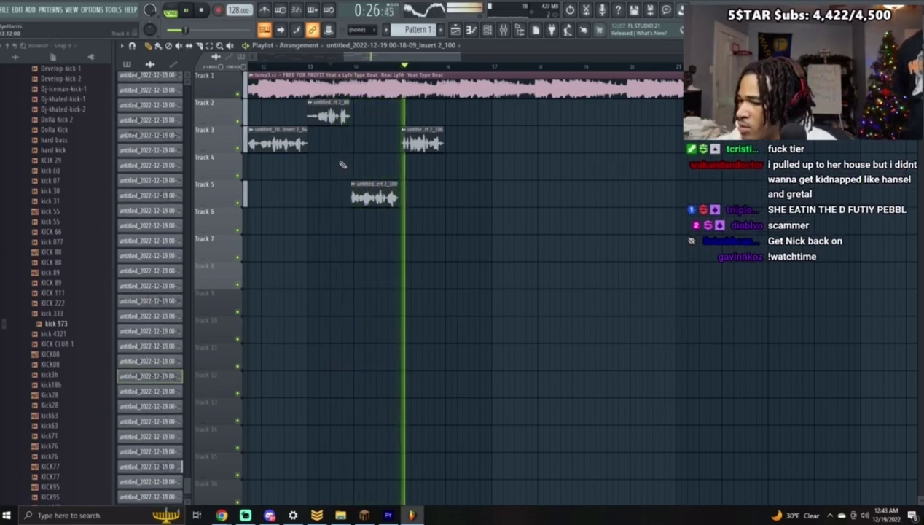
key(space)
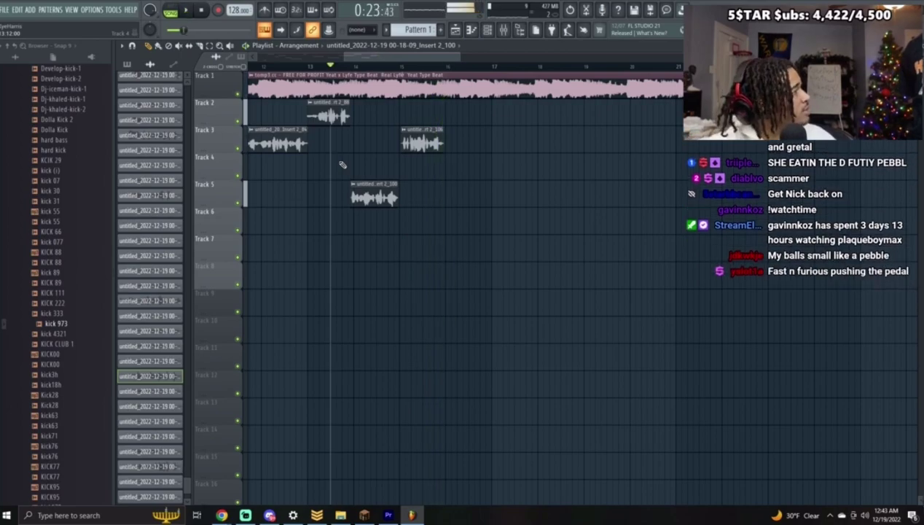
Step: Record a new vocal take on Track 2 from about the middle of bar 14 to bar 17, restarting after false starts
click(375, 66)
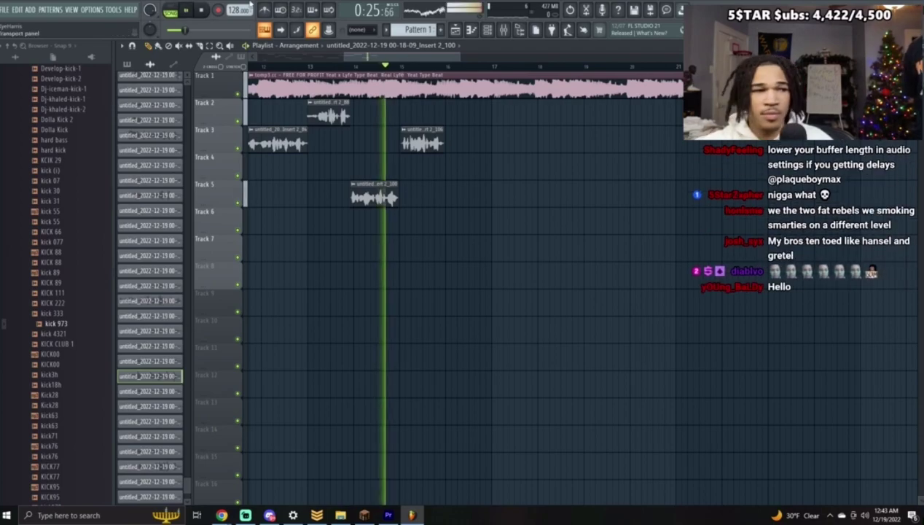
key(r)
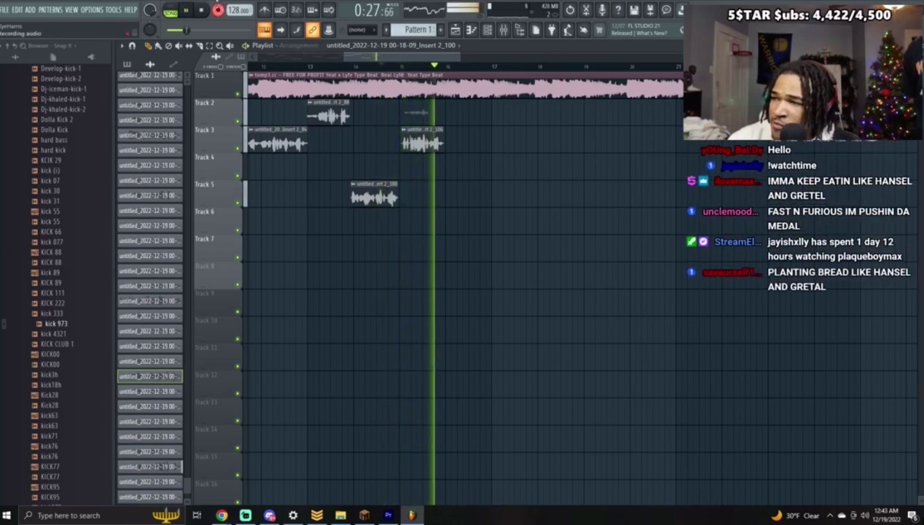
key(space)
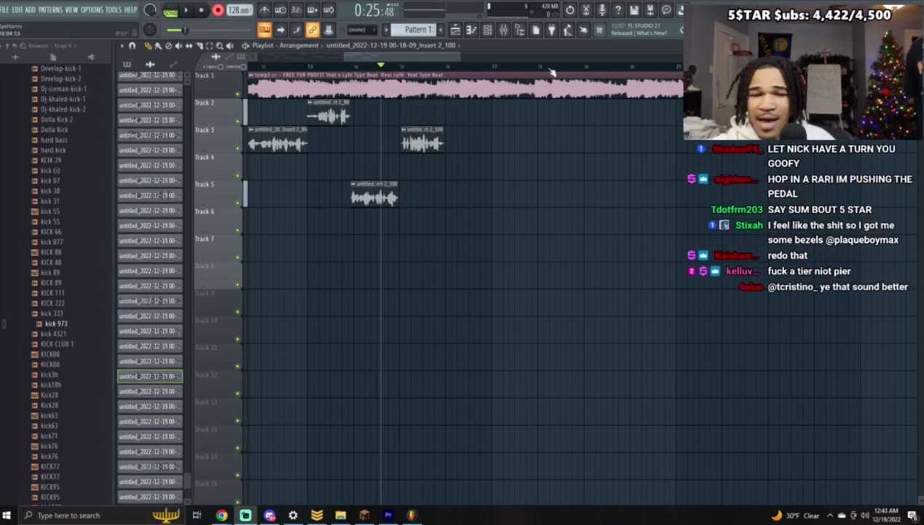
key(space)
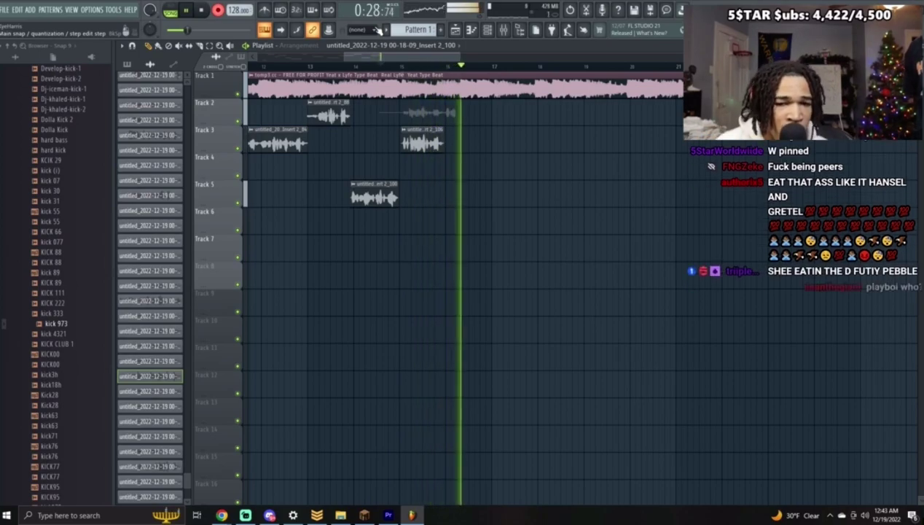
key(space)
key(space)
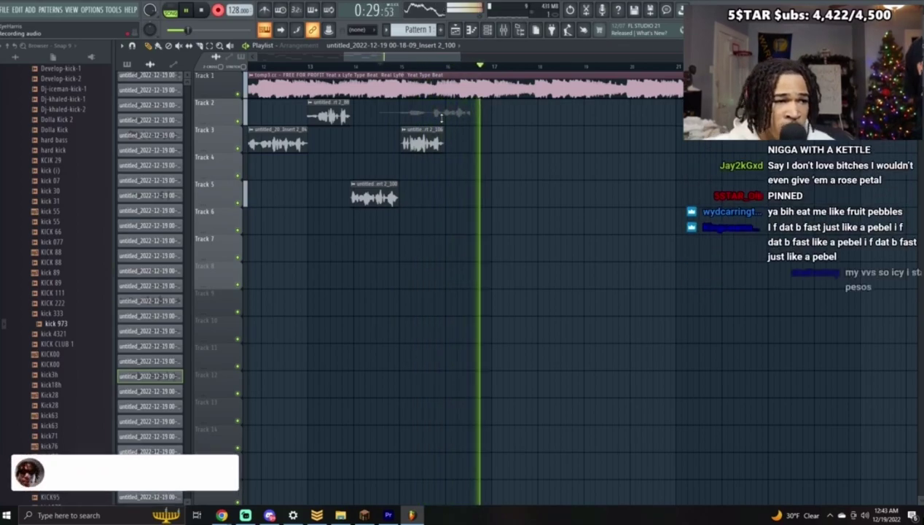
key(space)
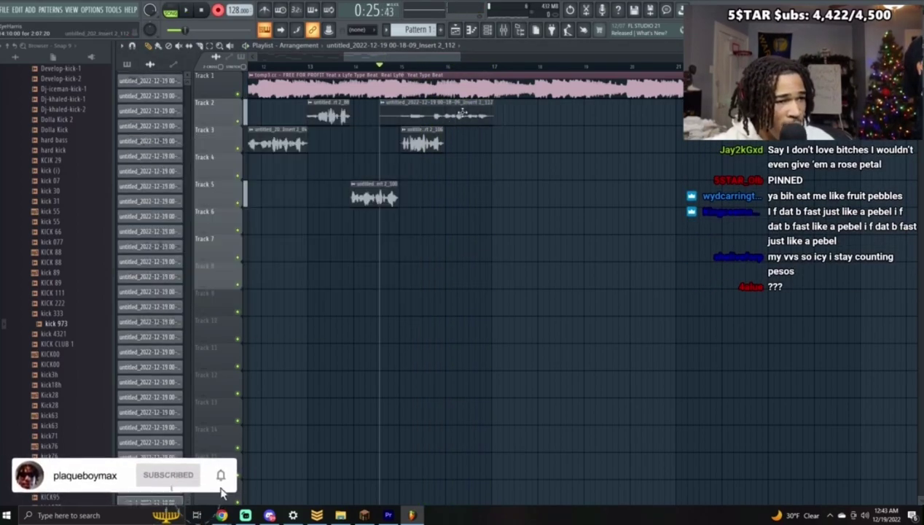
Step: Normalize the new Track 2 take, turn recording off, and route the take to mixer track 3 (Main vocals)
click(464, 167)
key(space)
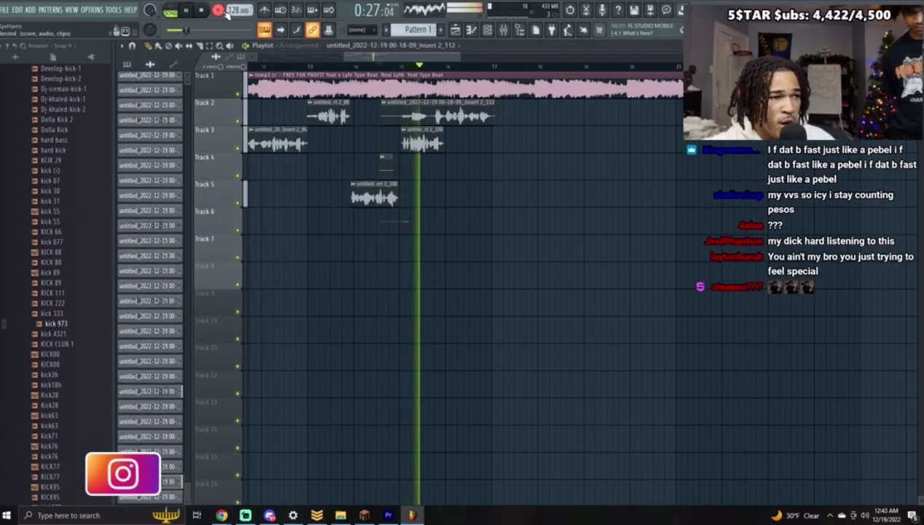
key(space)
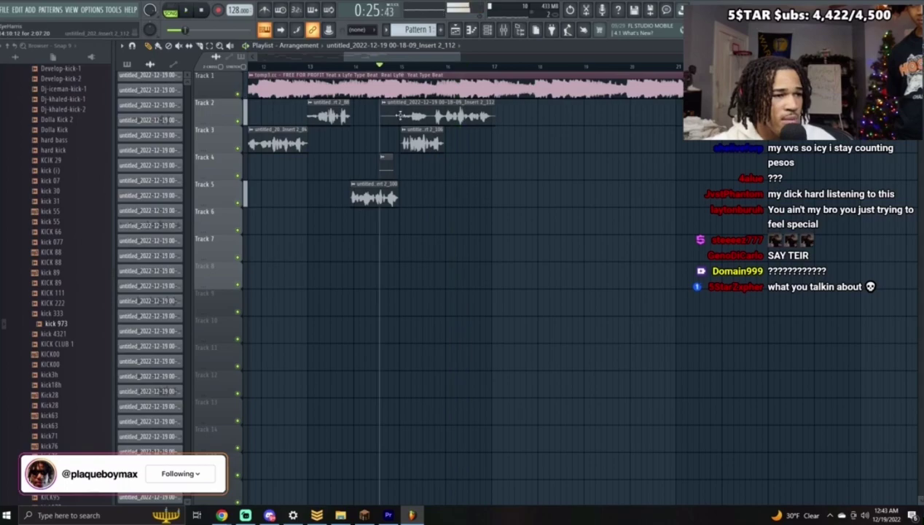
double_click(400, 115)
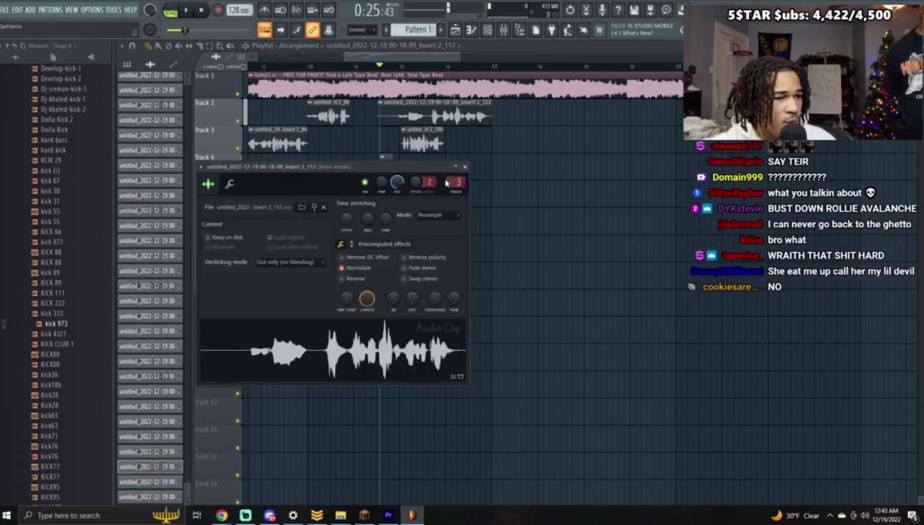
click(465, 167)
Step: Trim the new Track 2 take's start to just before bar 16 and delete the stray recording on Track 4 during replay
key(space)
drag(381, 118, 441, 131)
double_click(462, 117)
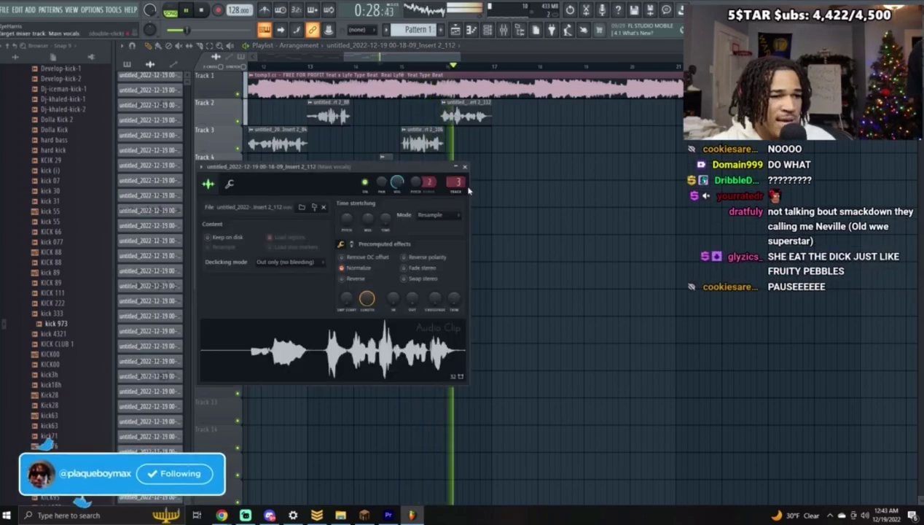
key(space)
click(465, 166)
key(space)
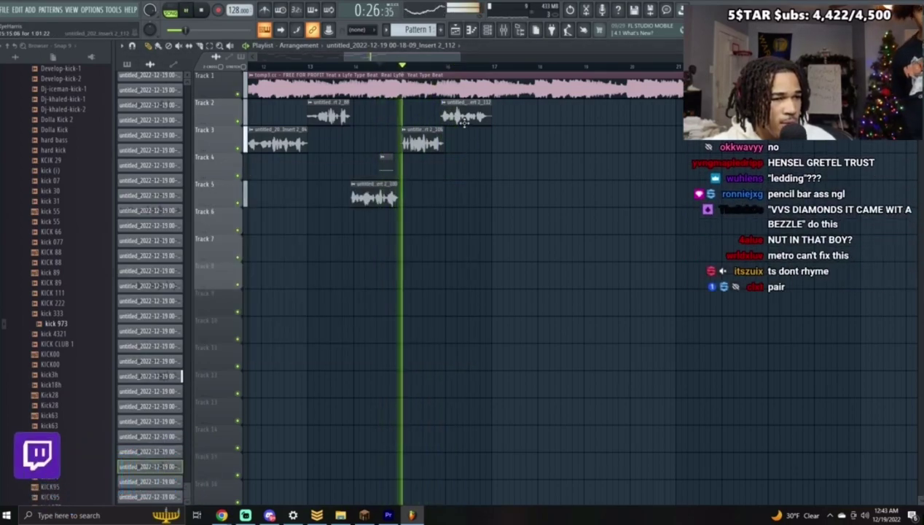
right_click(385, 162)
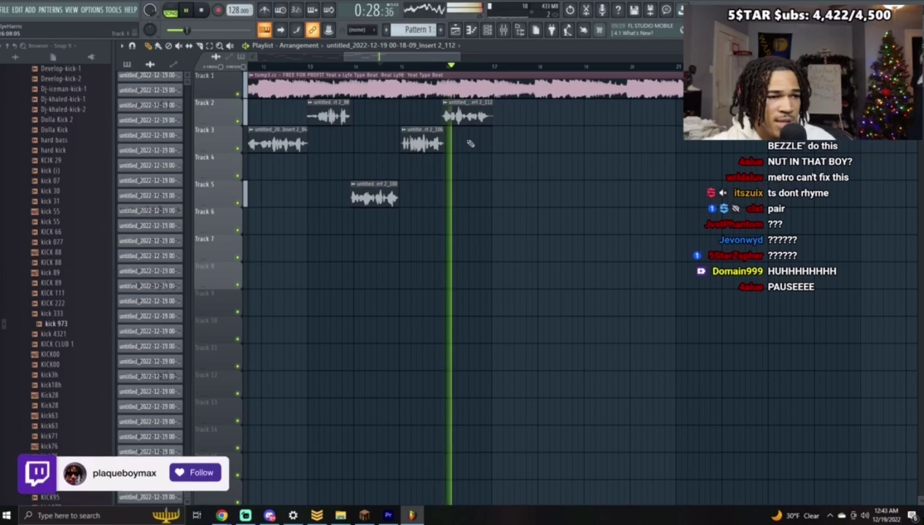
Step: Mute the Track 2 clip near bar 16 and record a replacement vocal take on Track 4, deleting the first attempt
key(space)
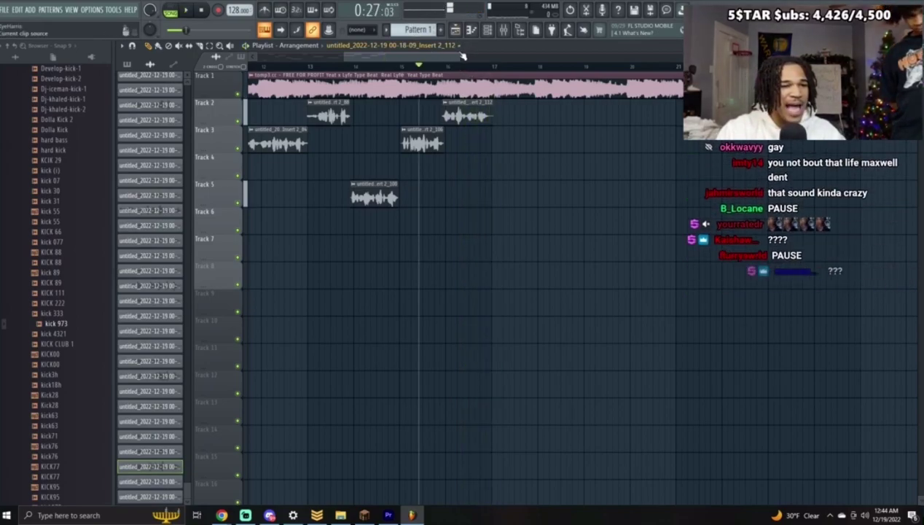
drag(458, 55, 386, 67)
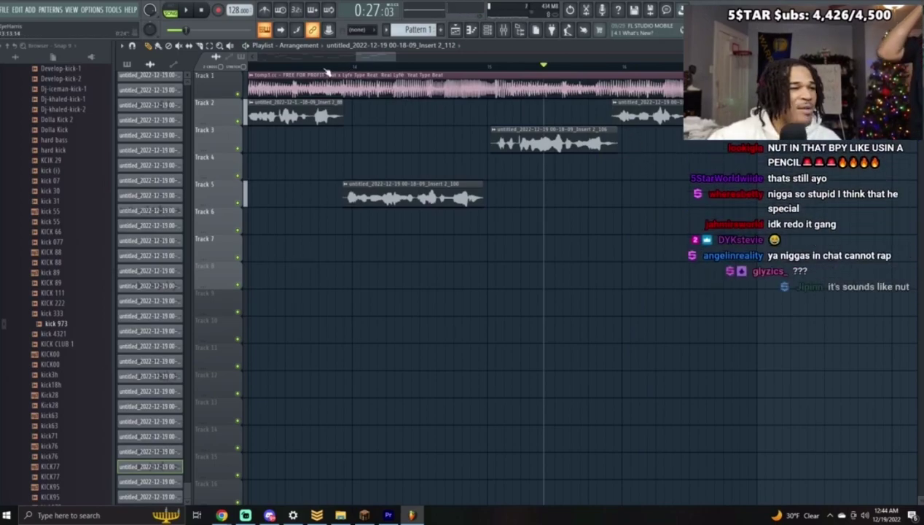
key(space)
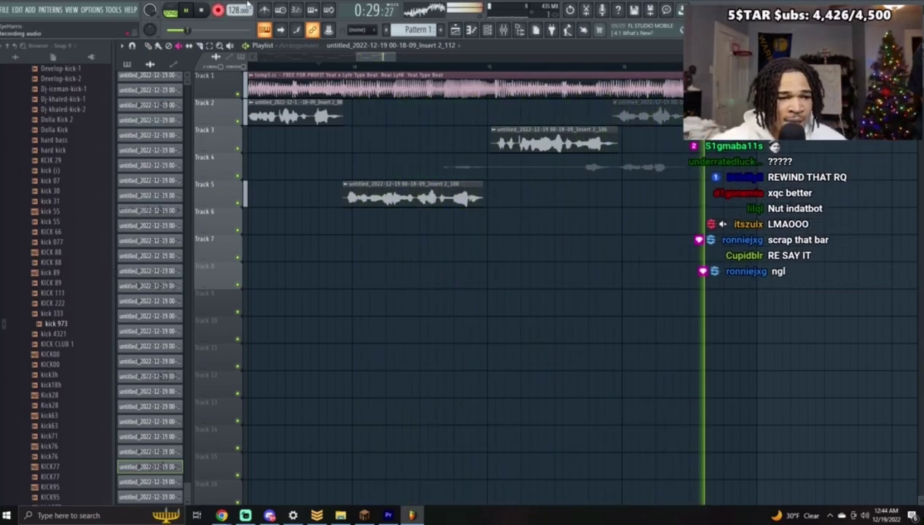
right_click(558, 159)
key(space)
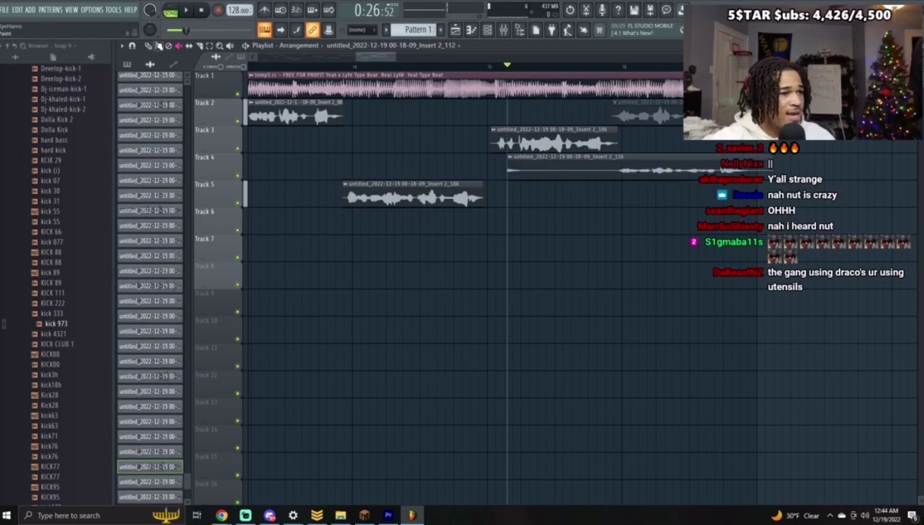
Step: Normalize the new vocal clip on Track 4 and play it back with the beat
double_click(602, 166)
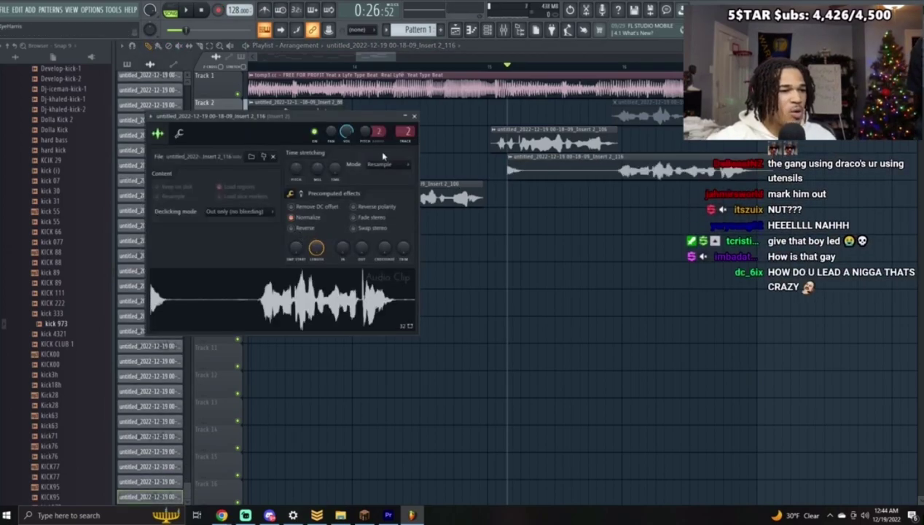
key(space)
click(415, 117)
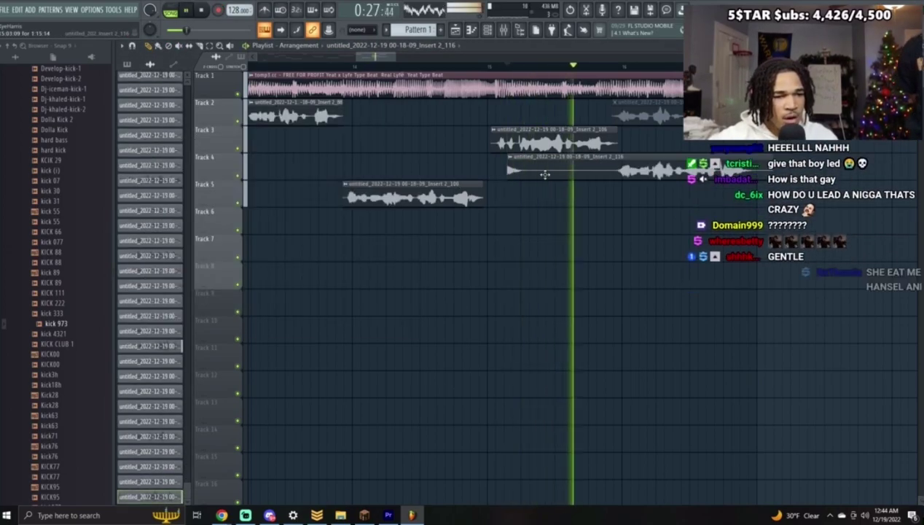
Step: Try nudging the Track 4 vocal clip slightly earlier and audition its timing against the beat
drag(544, 174, 539, 174)
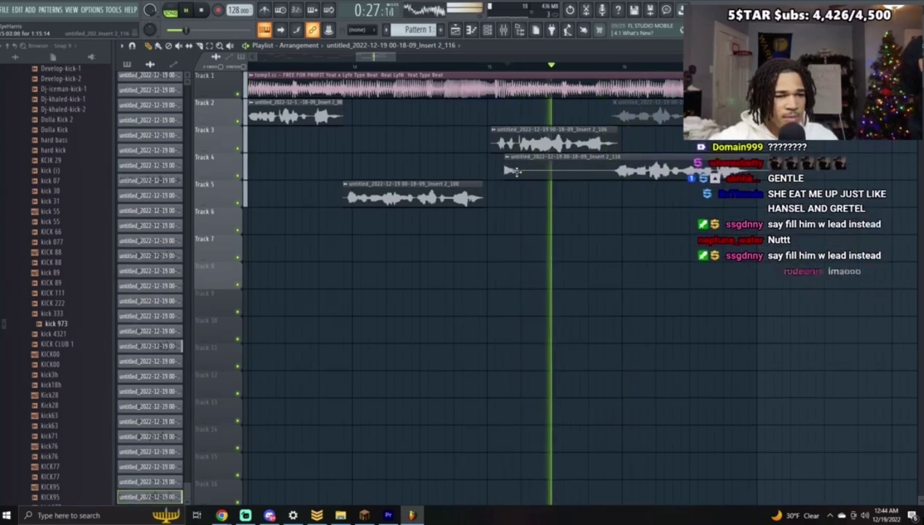
key(space)
key(space)
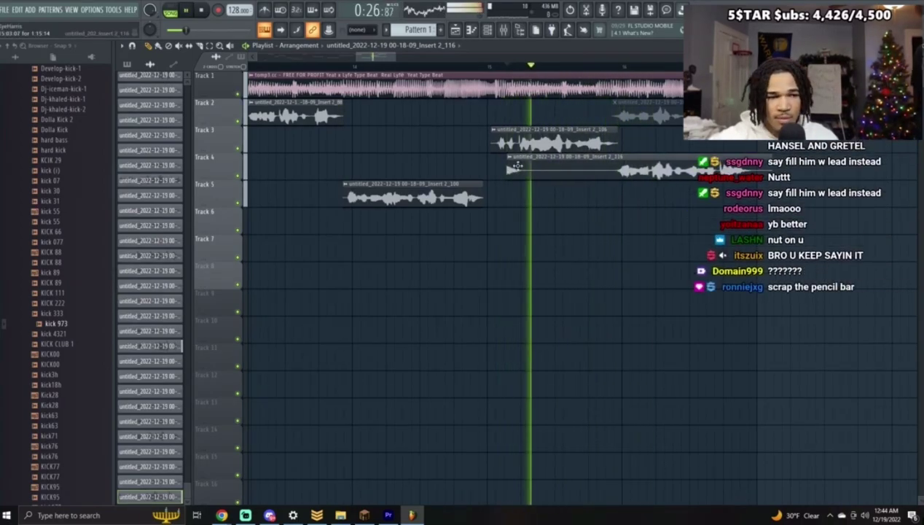
Step: Trim the unwanted start of the Track 4 vocal clip to just before bar 16 and play the result back
key(space)
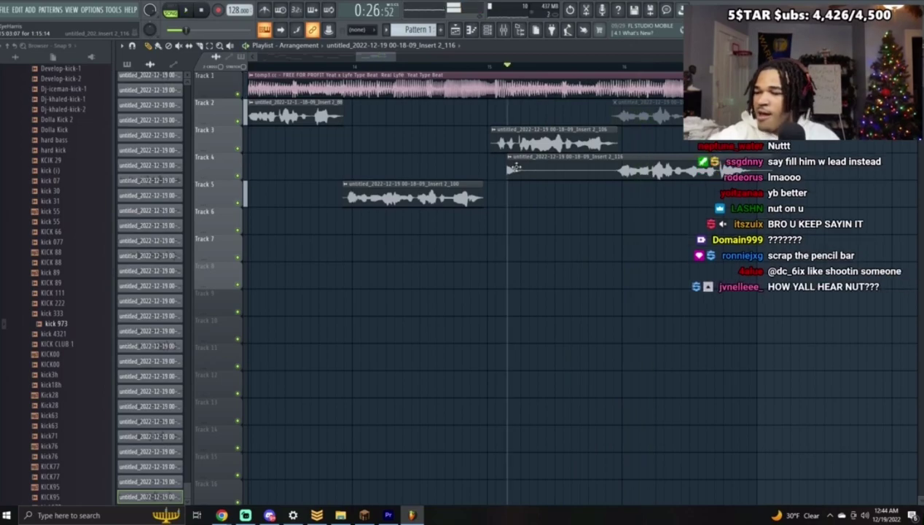
drag(596, 175, 617, 175)
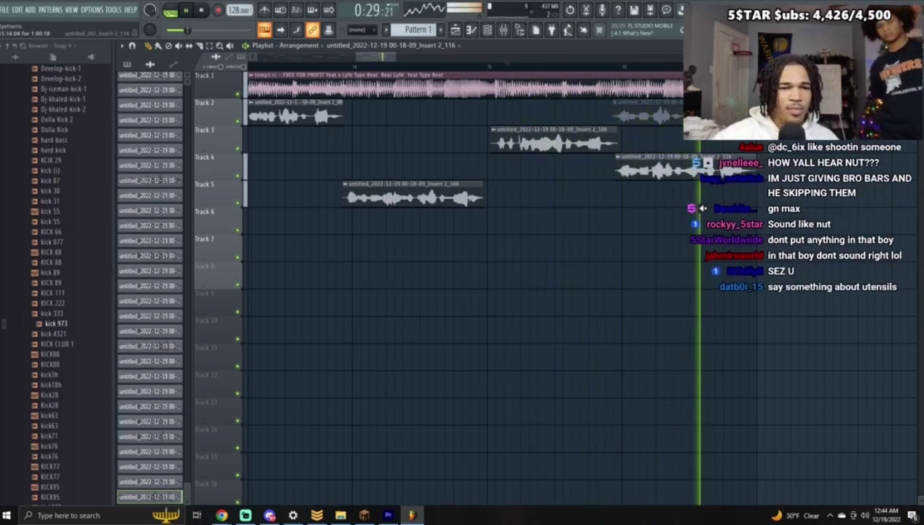
key(space)
Step: Record a vocal take on Track 6 starting shortly before bar 15, restarting the recording once
drag(358, 57, 229, 61)
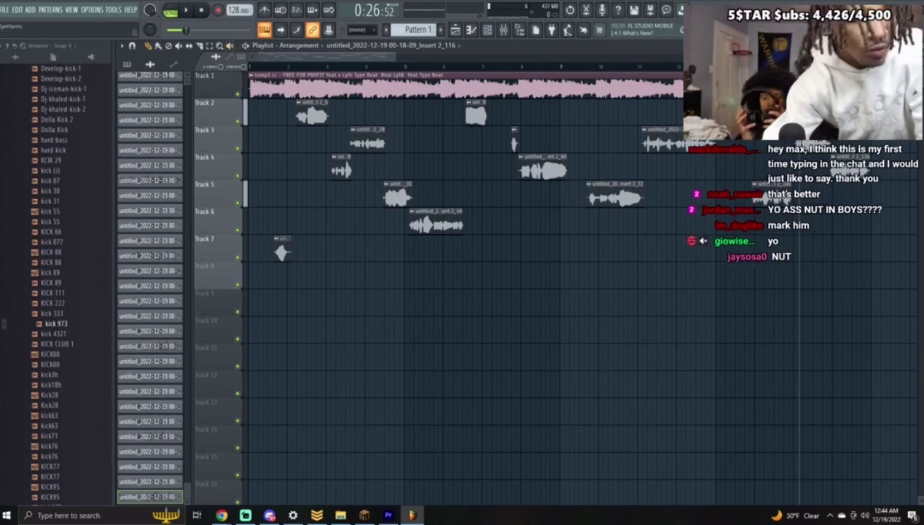
drag(396, 55, 424, 64)
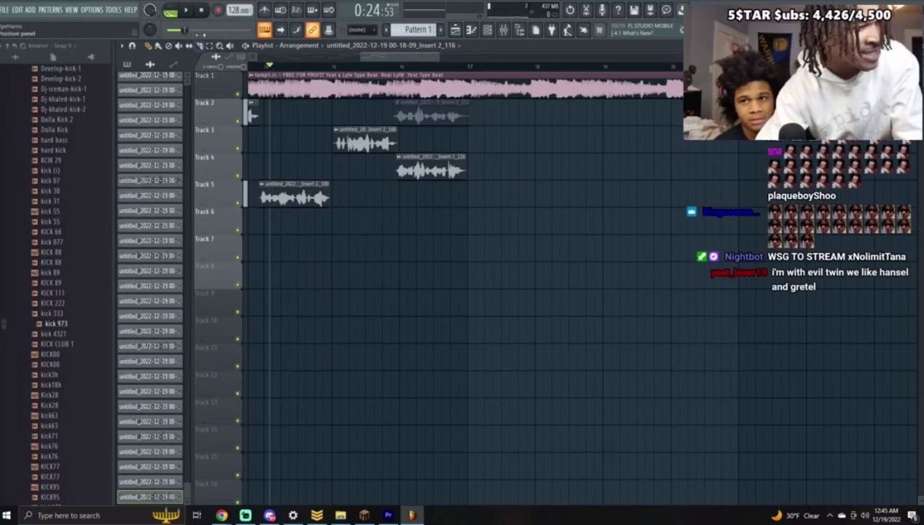
key(space)
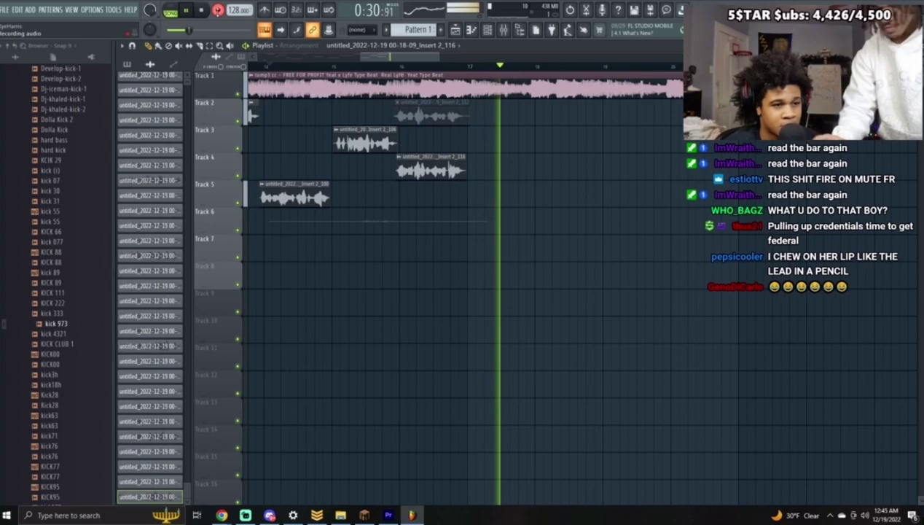
key(space)
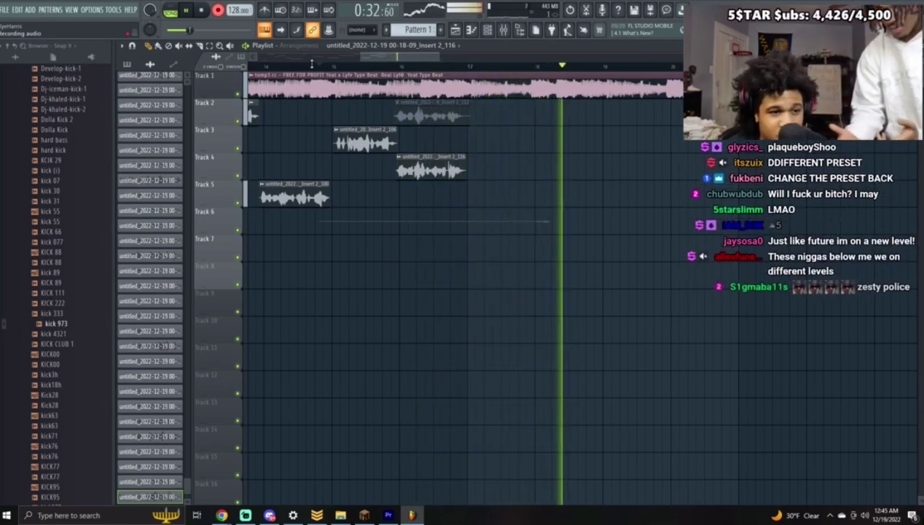
key(space)
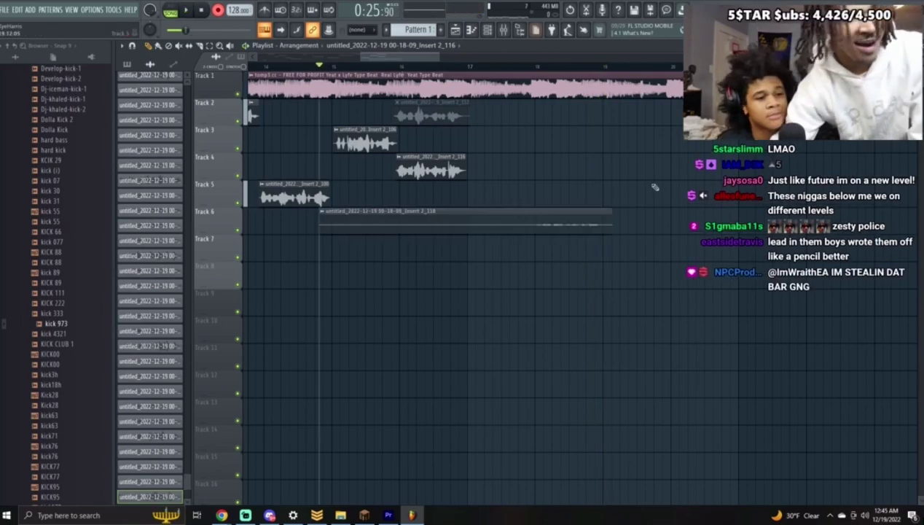
Step: Normalize the Track 6 vocal clip, route it to mixer track 3 (Main vocals), and play it back
double_click(517, 221)
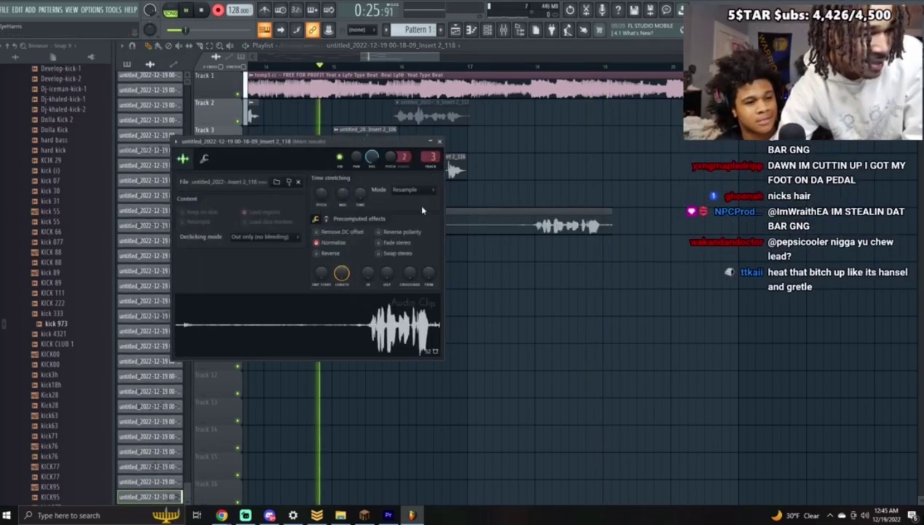
key(space)
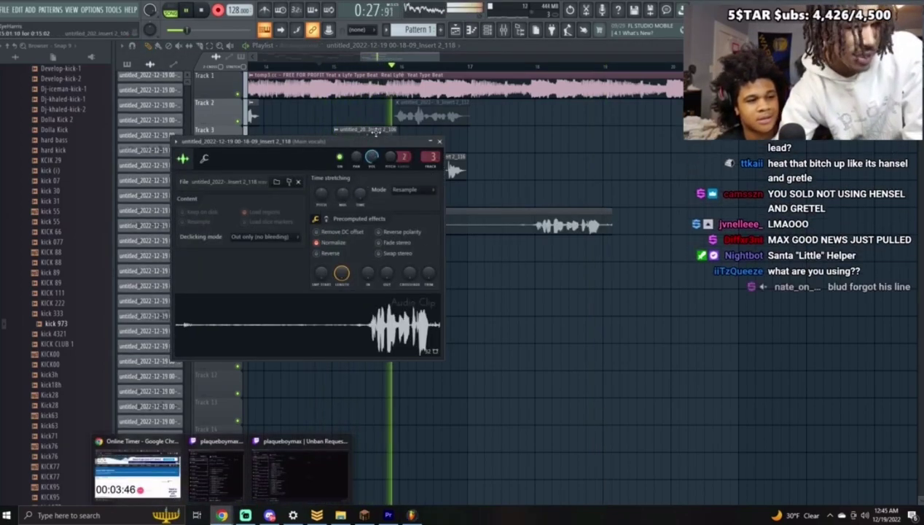
click(495, 47)
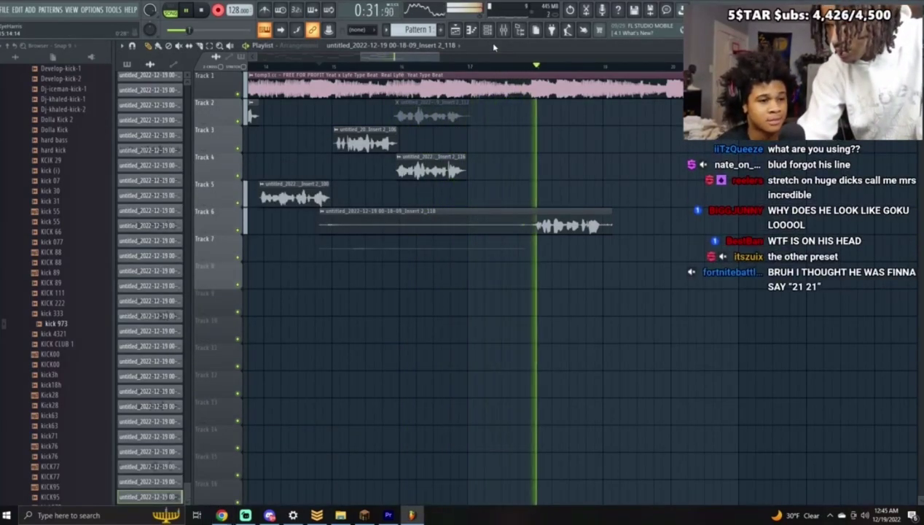
Step: Delete the takes on Tracks 6 and 7 and record another vocal attempt on Track 5 from just after bar 15
key(space)
right_click(500, 212)
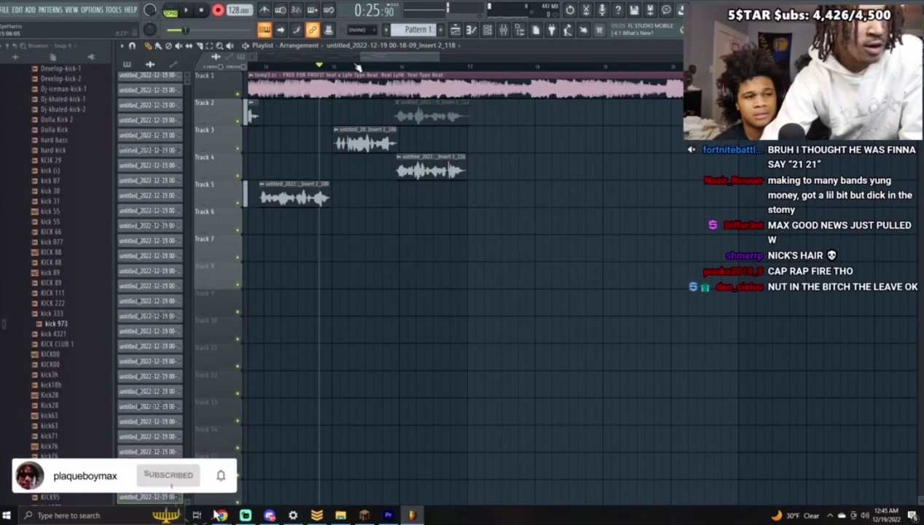
key(space)
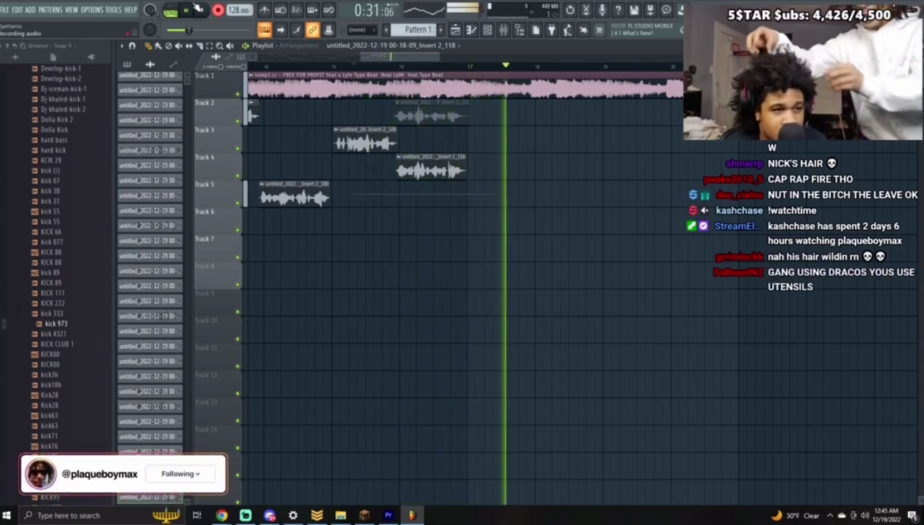
key(space)
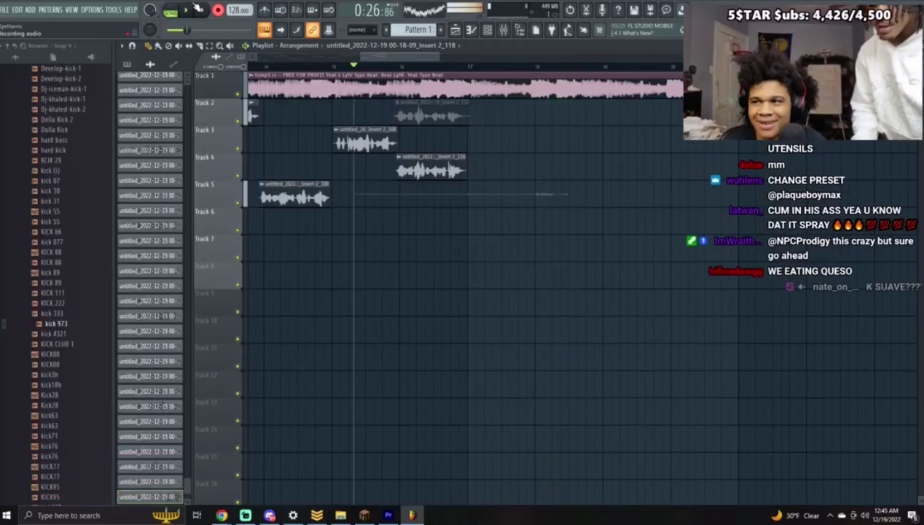
Step: Delete the rejected Track 5 take and record the vocal again from the same point just after bar 15
right_click(526, 191)
click(380, 76)
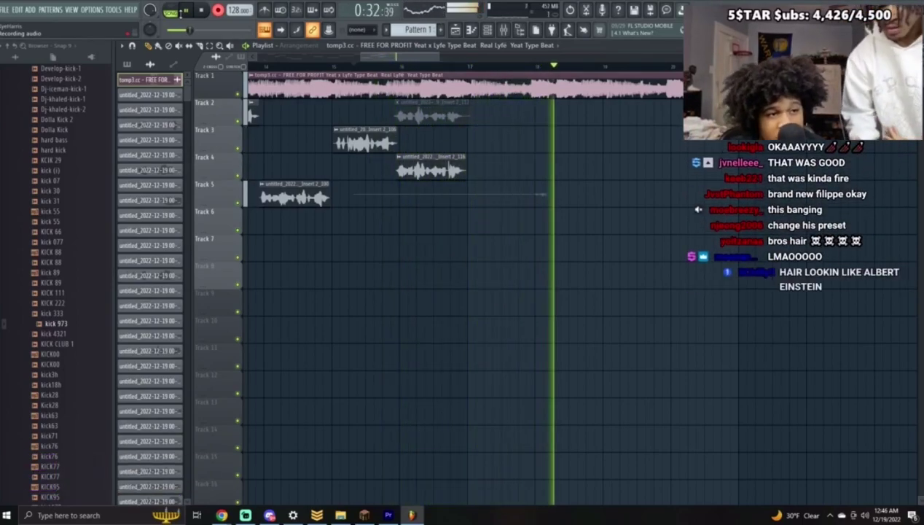
click(186, 10)
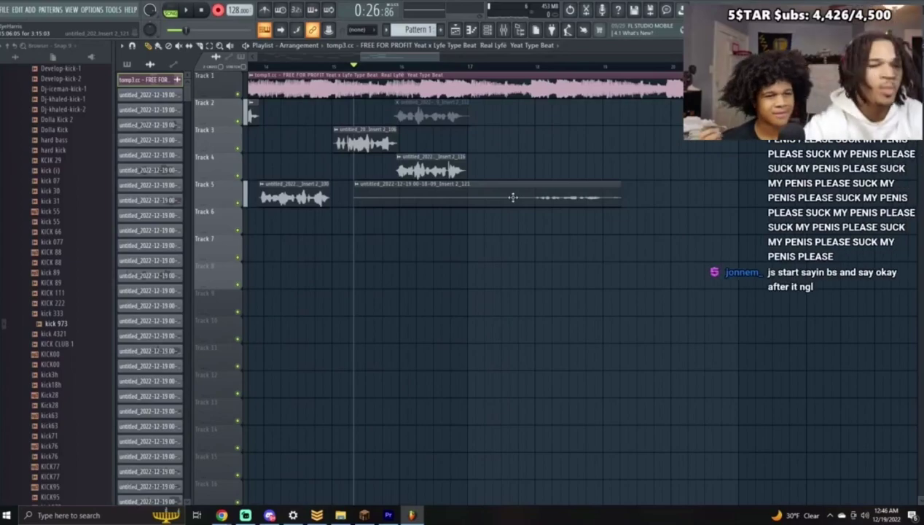
Step: Normalize the new Track 5 vocal clip, route it to mixer track 3 (Main vocals), and play it back
double_click(554, 198)
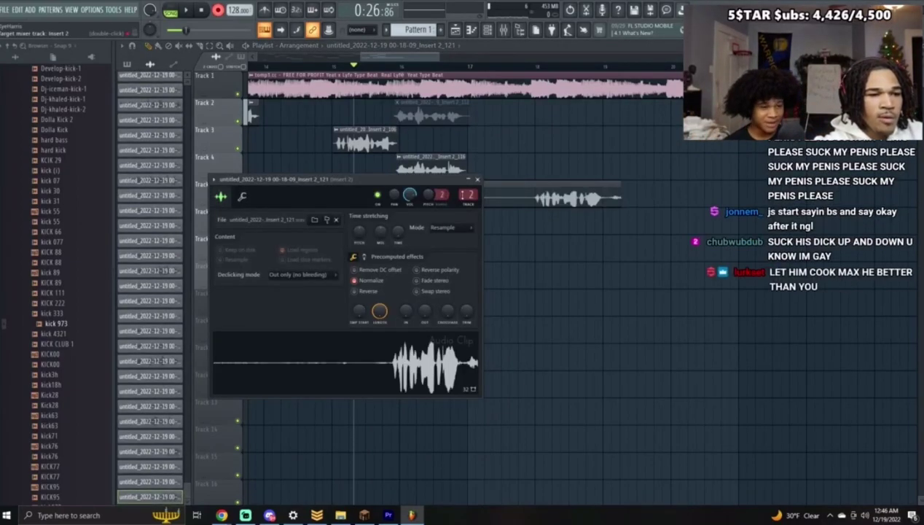
click(478, 180)
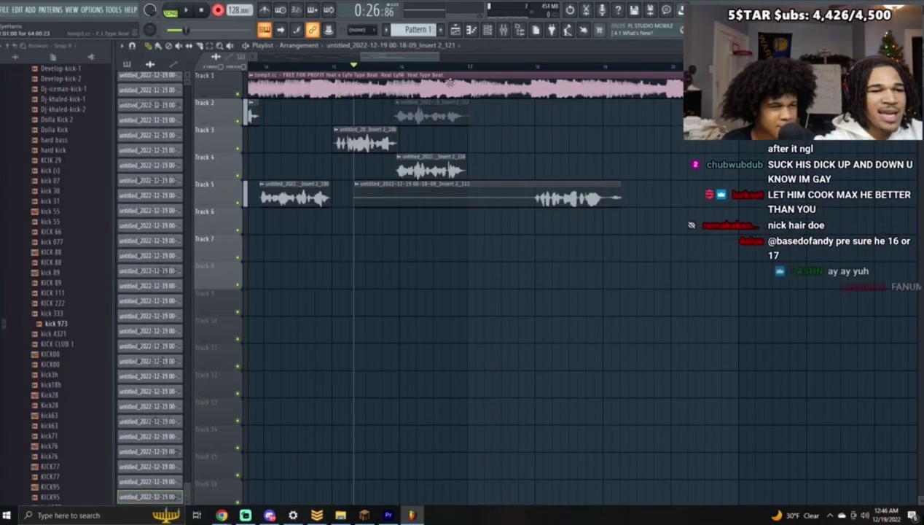
double_click(500, 193)
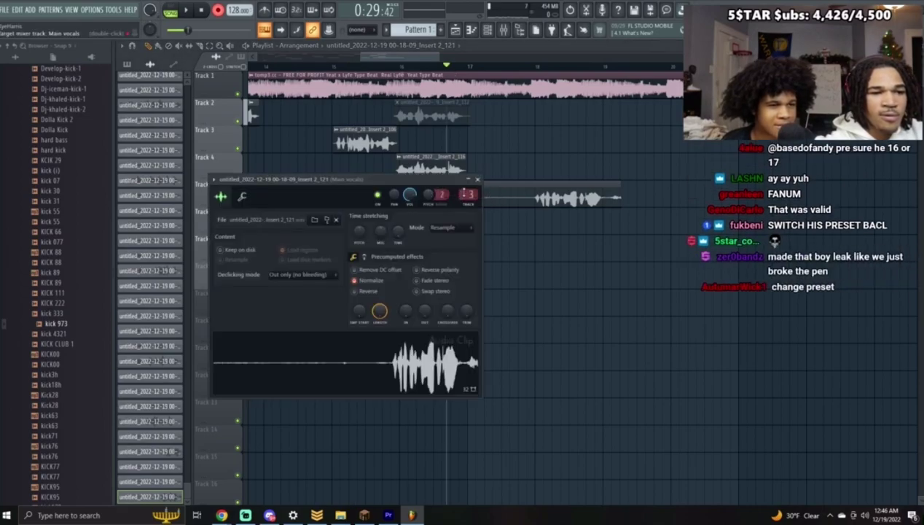
click(479, 180)
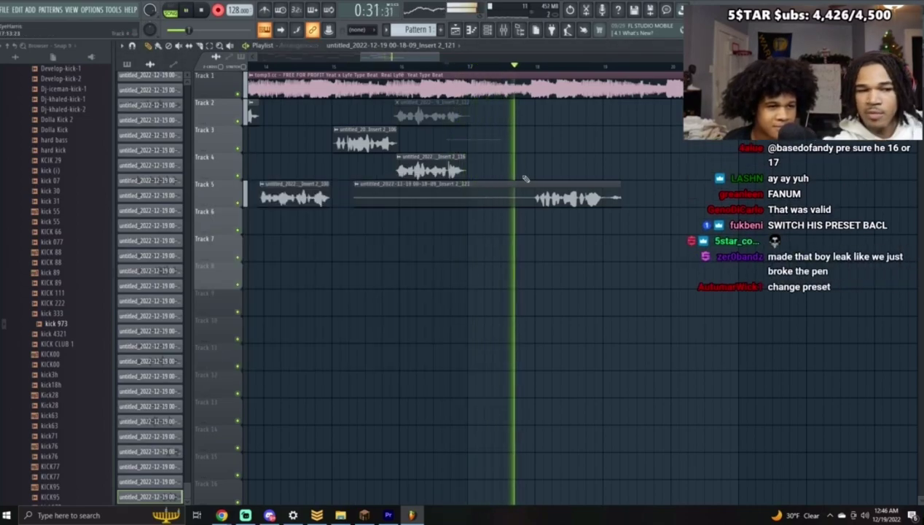
drag(401, 59, 416, 60)
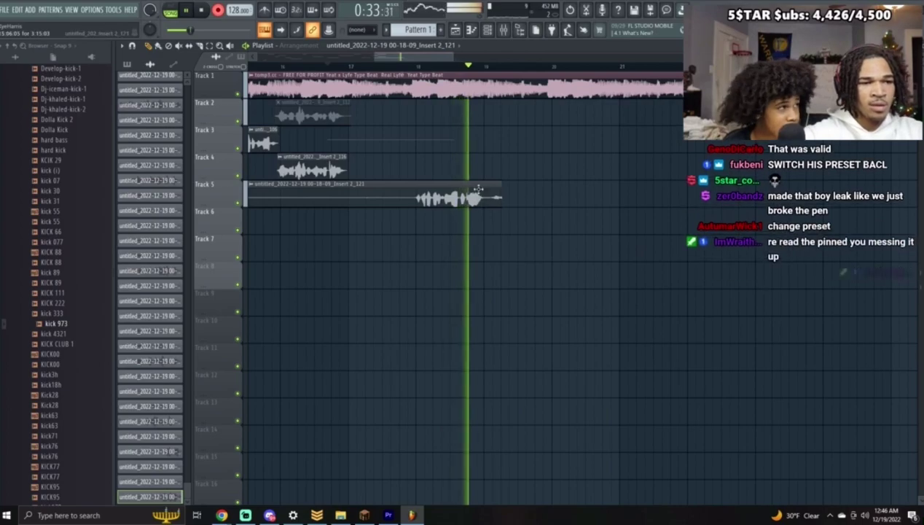
key(space)
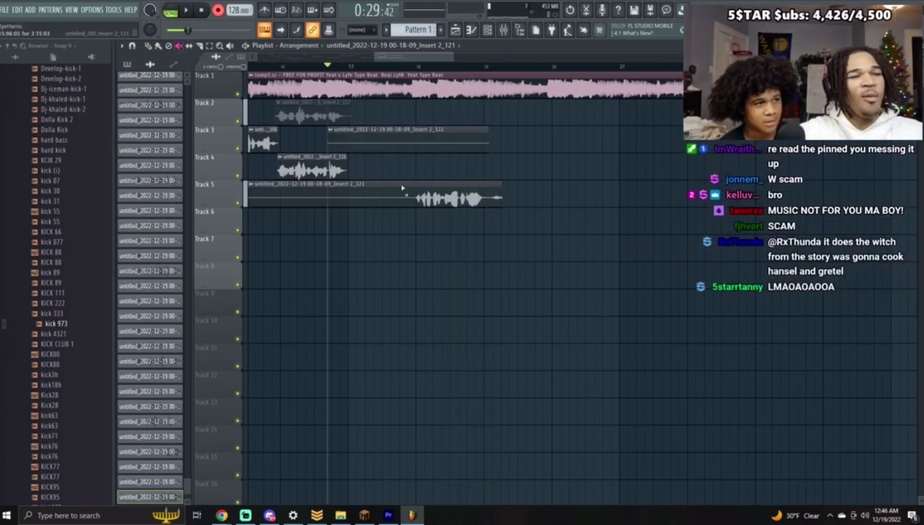
Step: Mute the long Track 5 take and record a replacement vocal on Track 6 from just before bar 16
key(space)
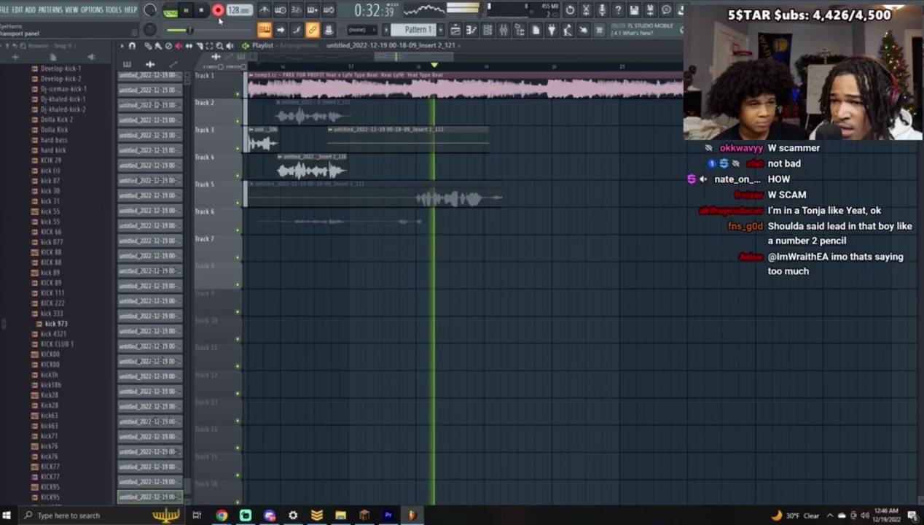
key(space)
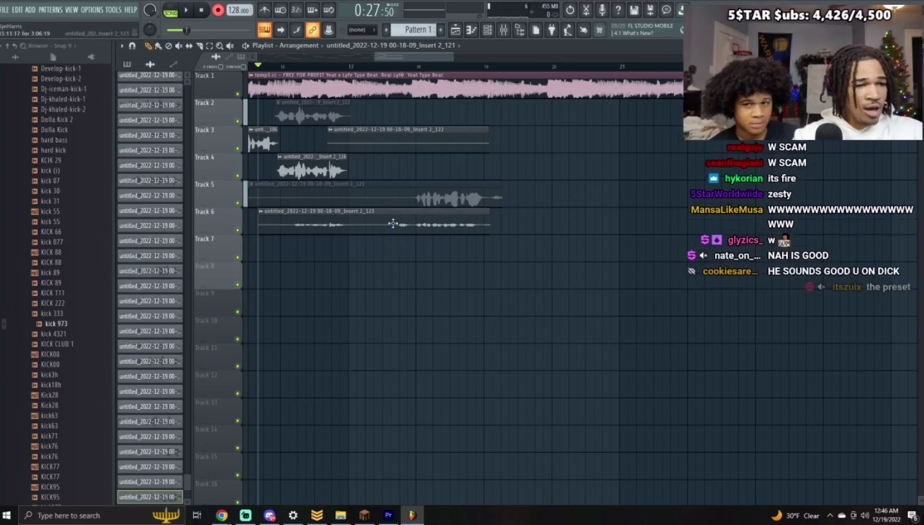
Step: Normalize the replacement Track 6 vocal, route it to mixer track 3 (Main vocals), and listen to it
double_click(392, 223)
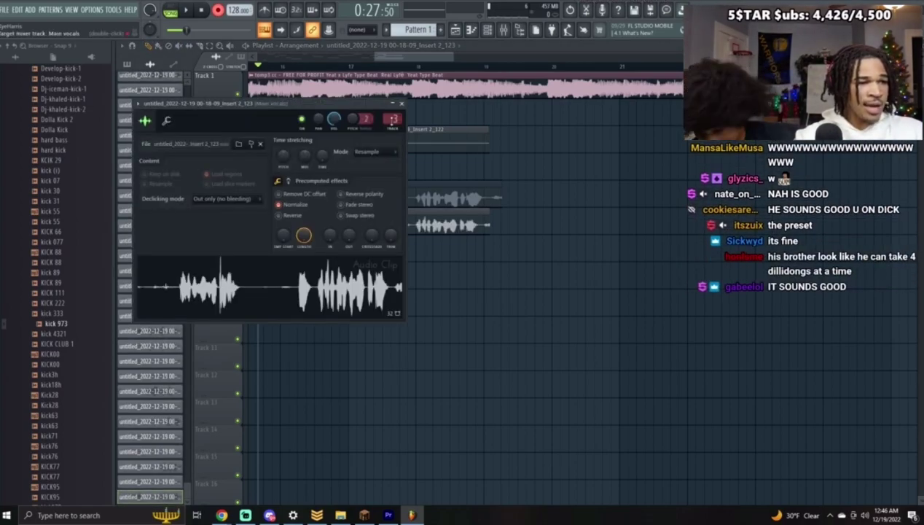
click(401, 104)
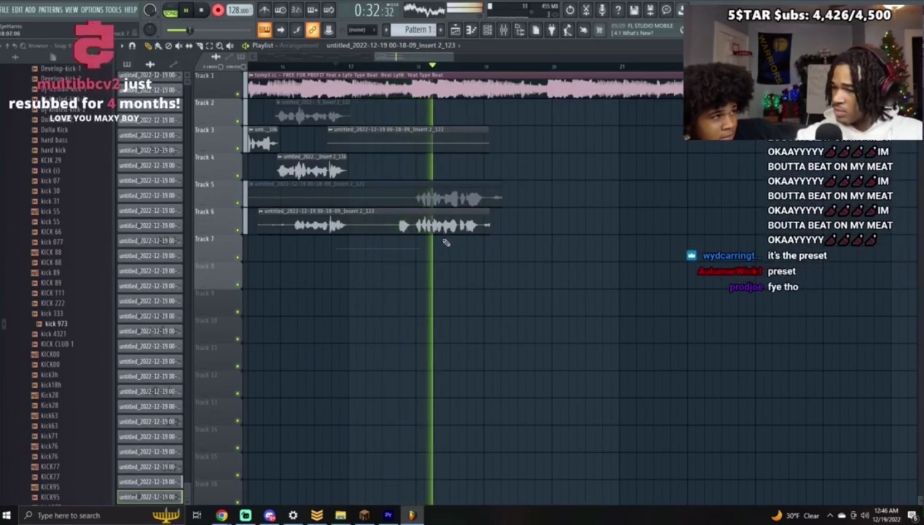
key(space)
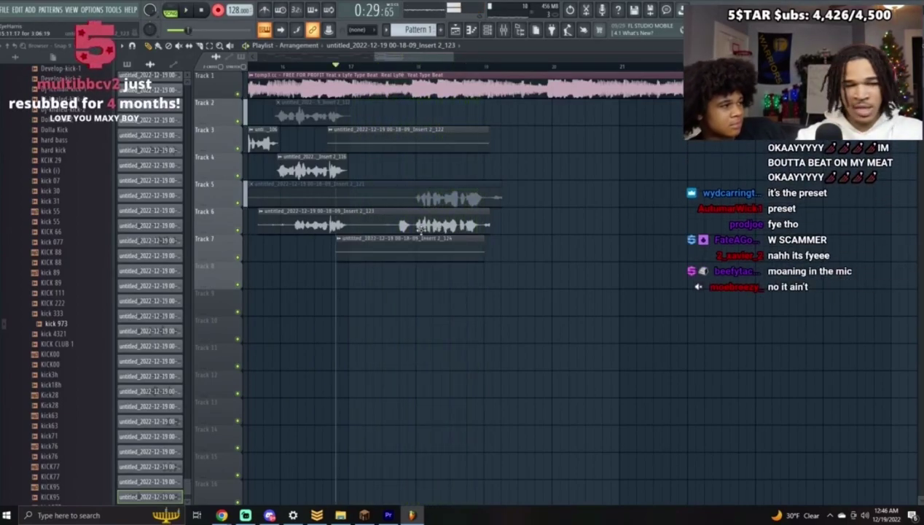
Step: Delete the takes on Tracks 6 and 7 and record the vocal again on Track 6 from bar 16
right_click(406, 221)
right_click(401, 248)
click(281, 66)
key(space)
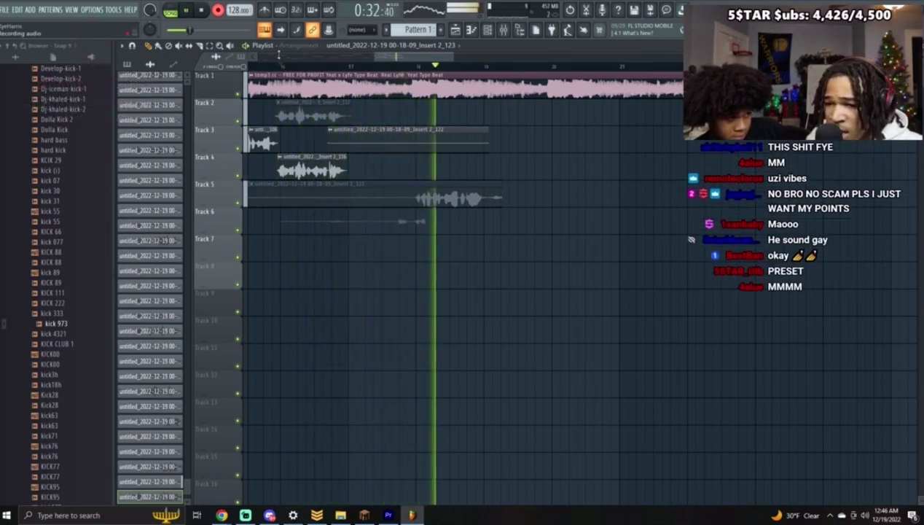
key(space)
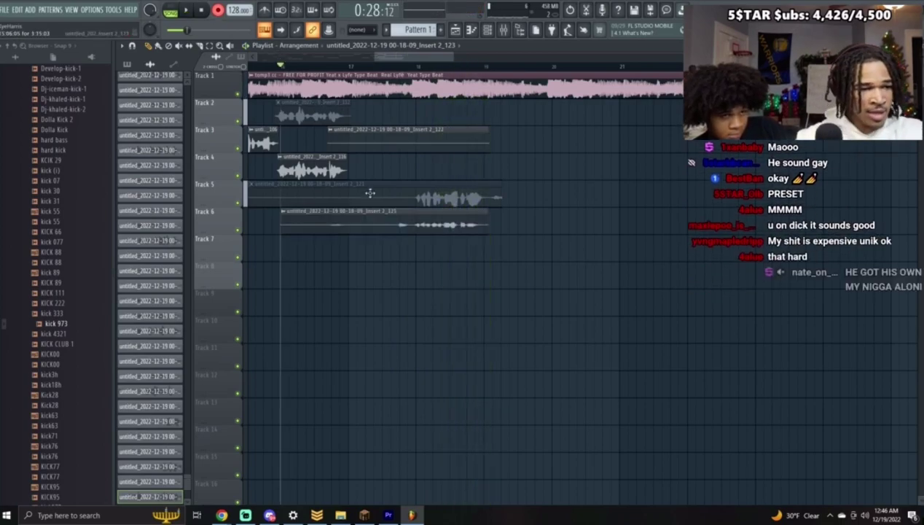
Step: Normalize the new Track 6 vocal, route it to mixer track 4 (Main vocals), and play it back
double_click(337, 230)
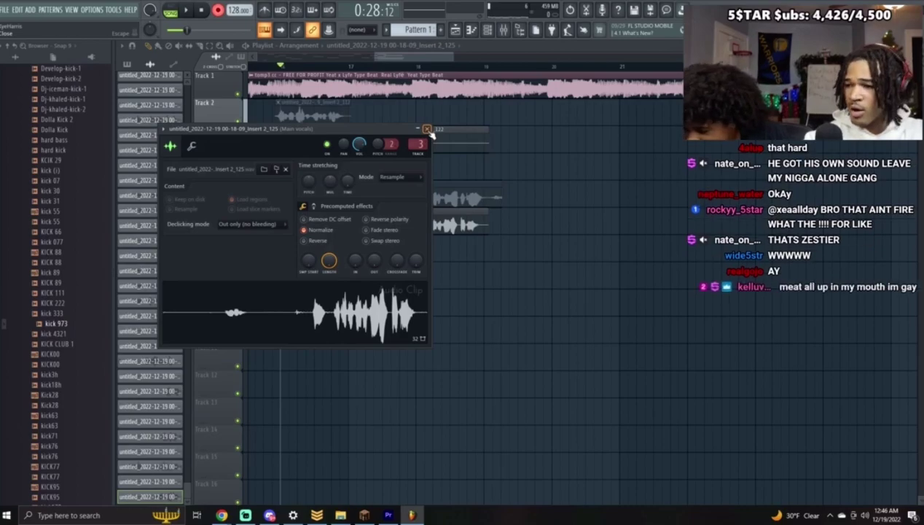
key(space)
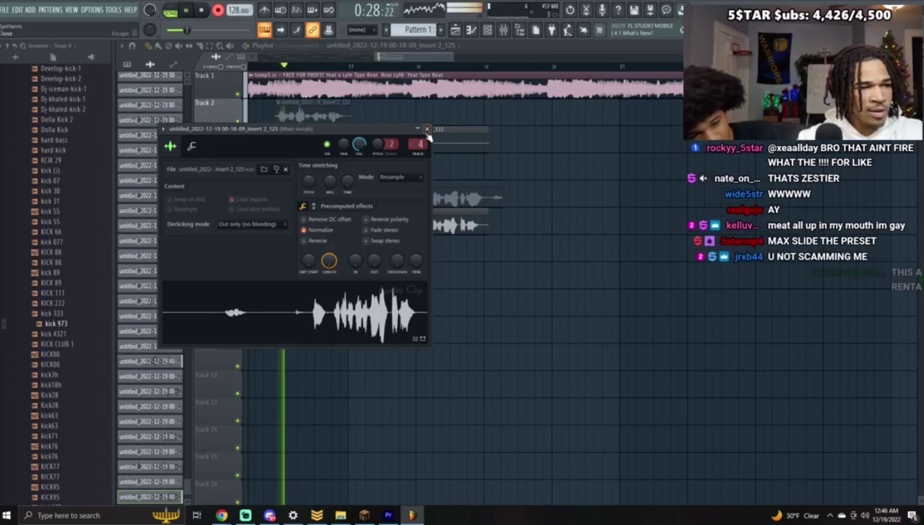
click(427, 129)
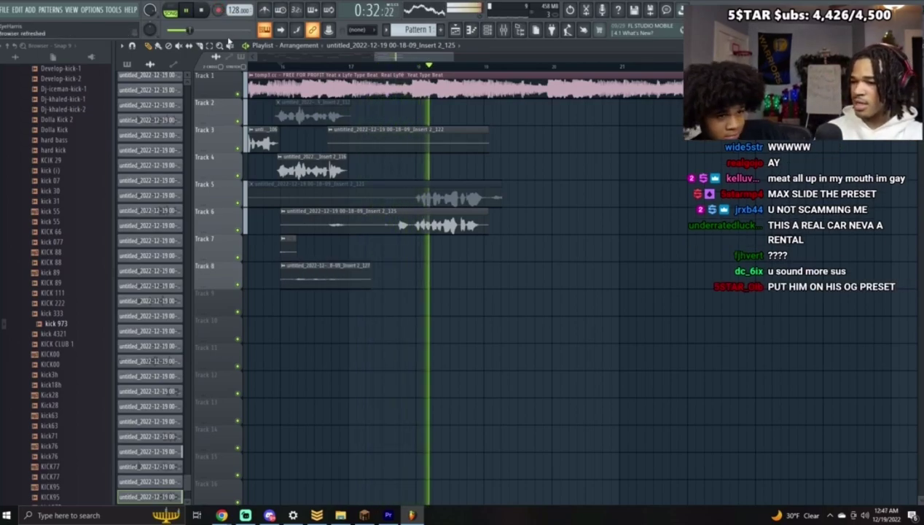
key(space)
Step: Delete the takes on Tracks 6, 7 and 8 and the silent clip on Track 3
right_click(290, 220)
right_click(289, 246)
right_click(295, 274)
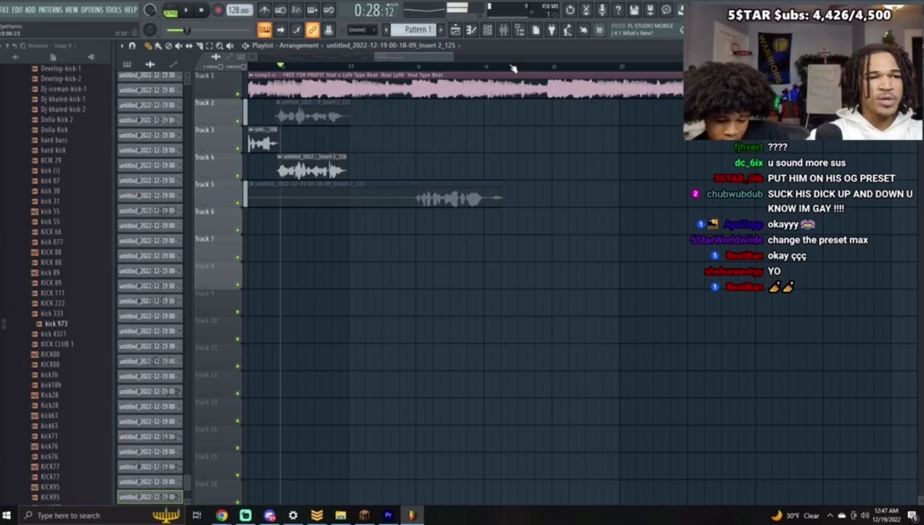
key(space)
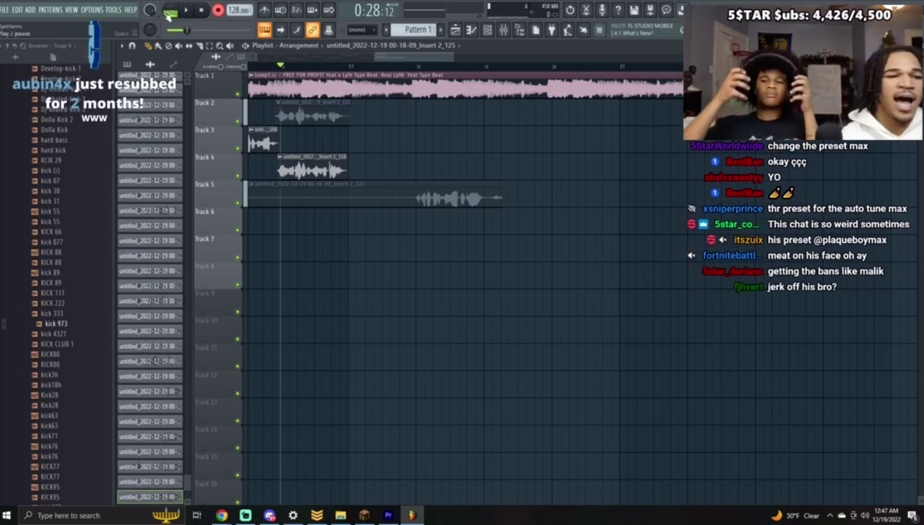
Step: Check the muted Track 5 clip and inspect the effects chain of the Main vocals mixer track
double_click(480, 188)
click(478, 179)
click(503, 30)
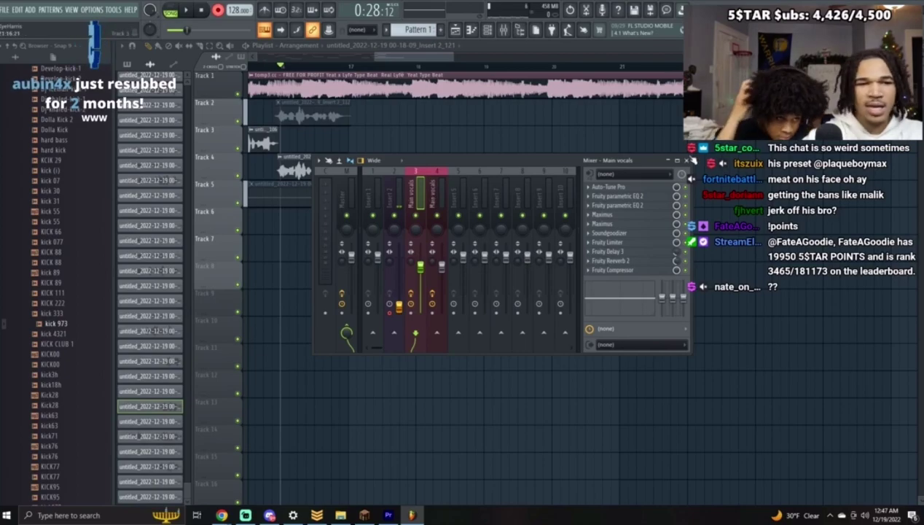
click(686, 160)
Step: Switch to the Online Timer in Chrome, reset it, and edit its duration in minutes
mouse_move(222, 515)
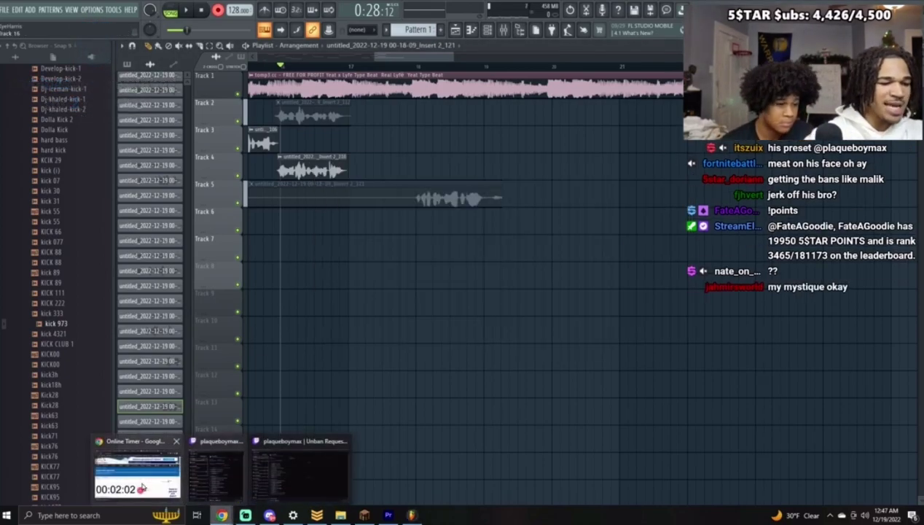
click(139, 474)
click(461, 359)
click(516, 359)
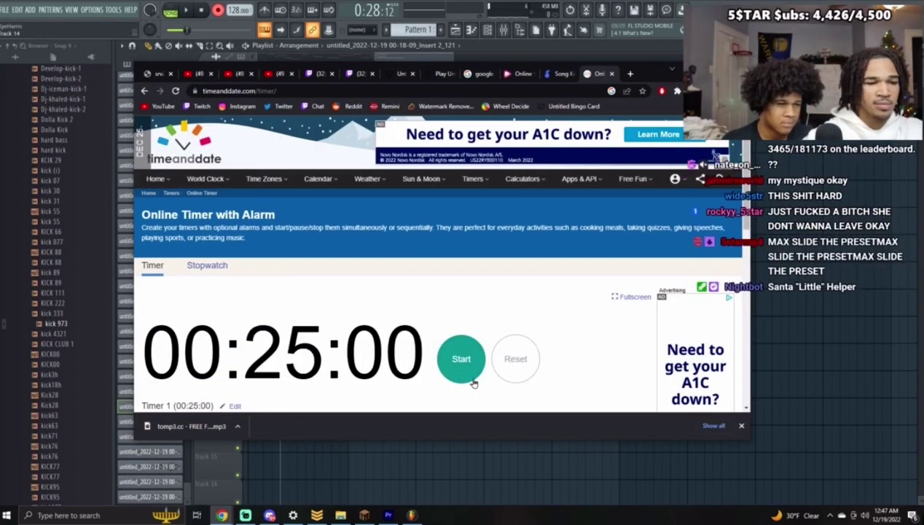
click(360, 343)
drag(377, 177, 257, 175)
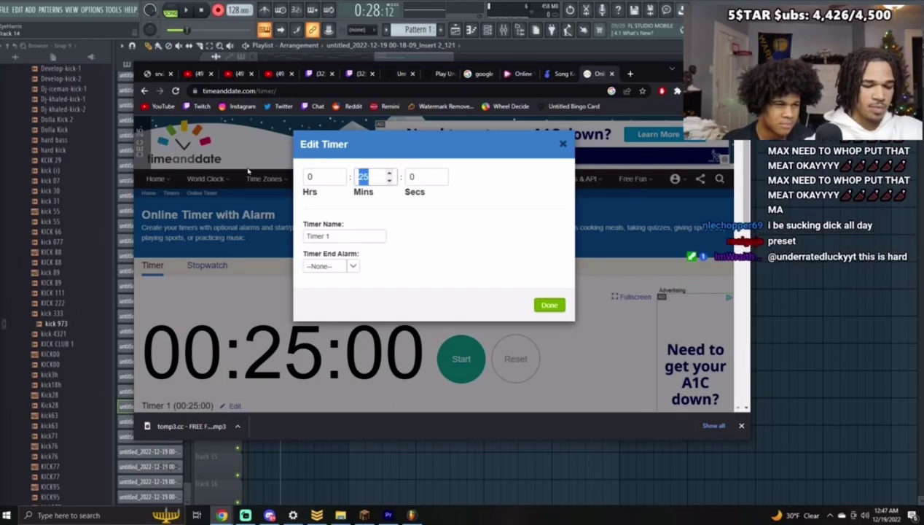
click(549, 306)
Step: Return to FL Studio and record a new vocal take on Track 6 from bar 15
click(811, 66)
drag(317, 69, 236, 71)
key(space)
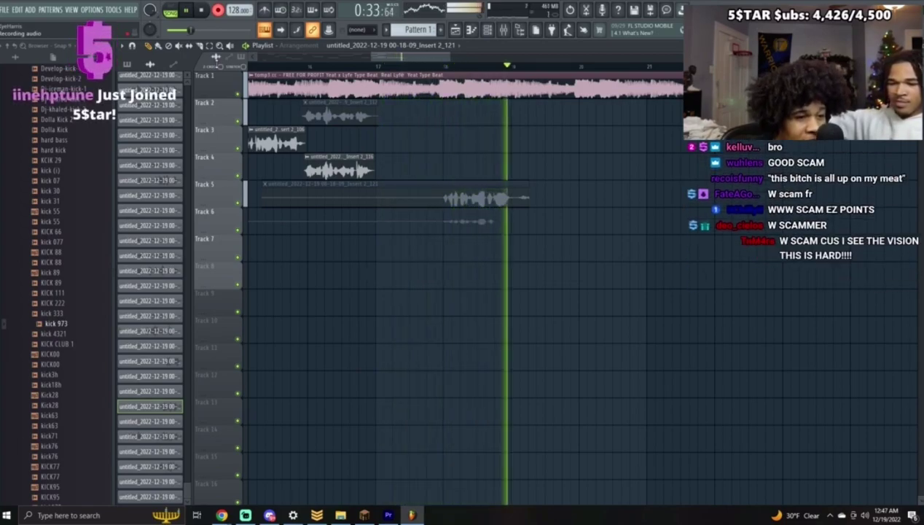
key(space)
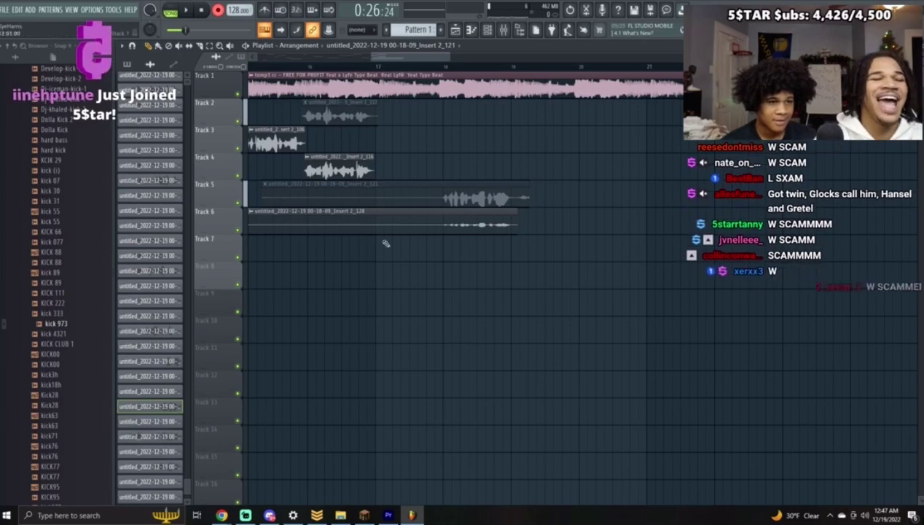
Step: Normalize the Track 6 take, route it to mixer track 3 (Main vocals), and listen to it
double_click(383, 224)
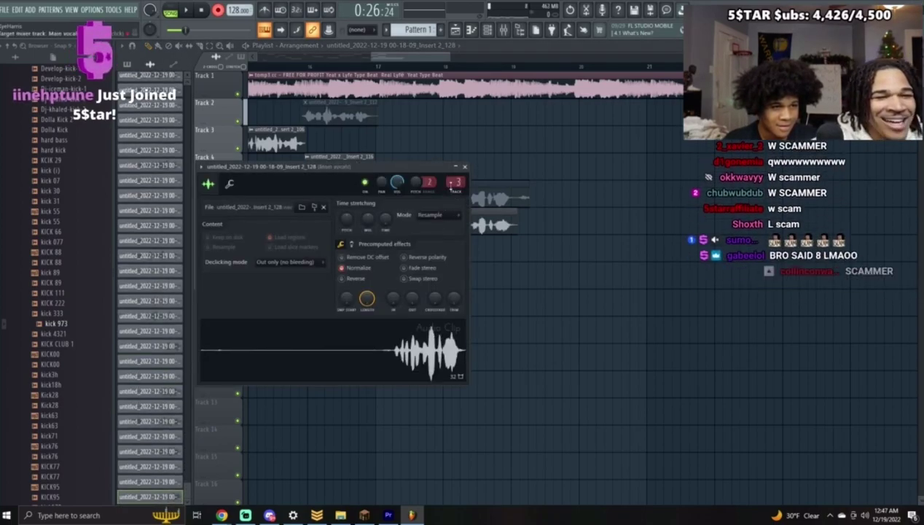
click(465, 167)
key(space)
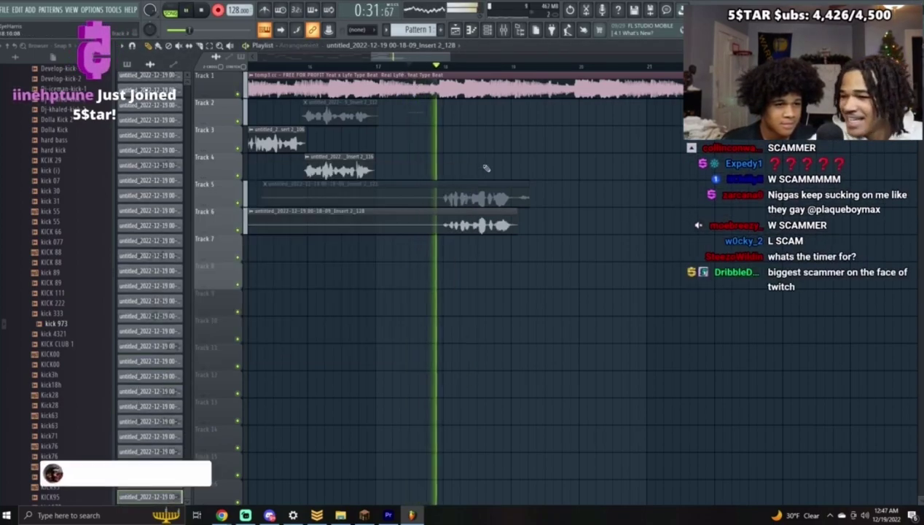
key(space)
Step: Delete the Track 6 take and record a replacement on Track 3 from midway through bar 16
right_click(461, 226)
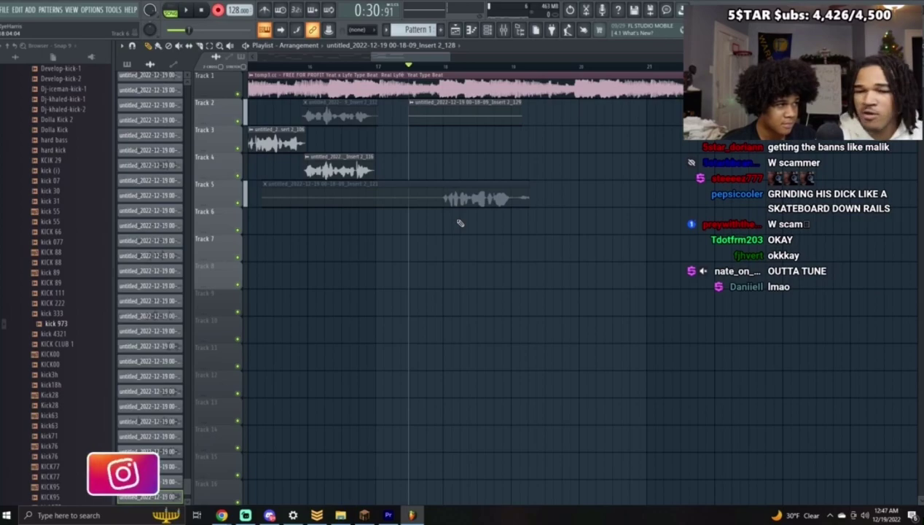
click(337, 66)
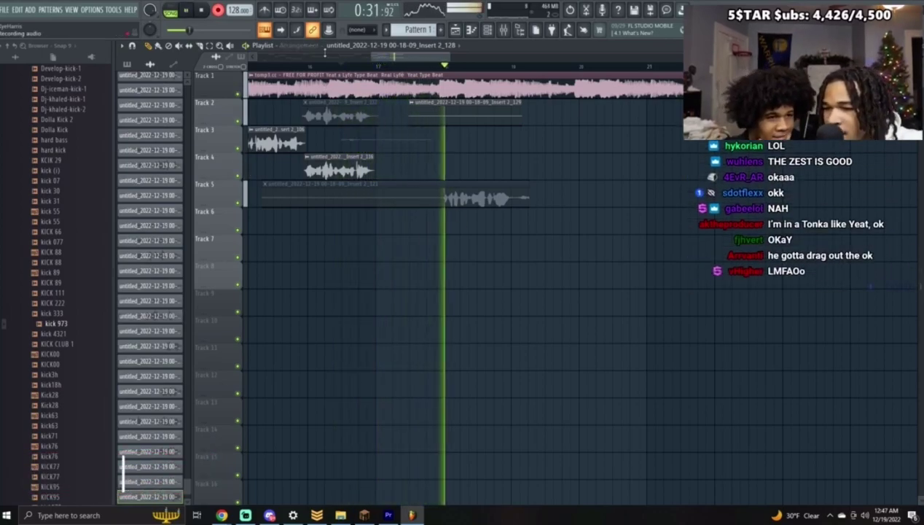
key(space)
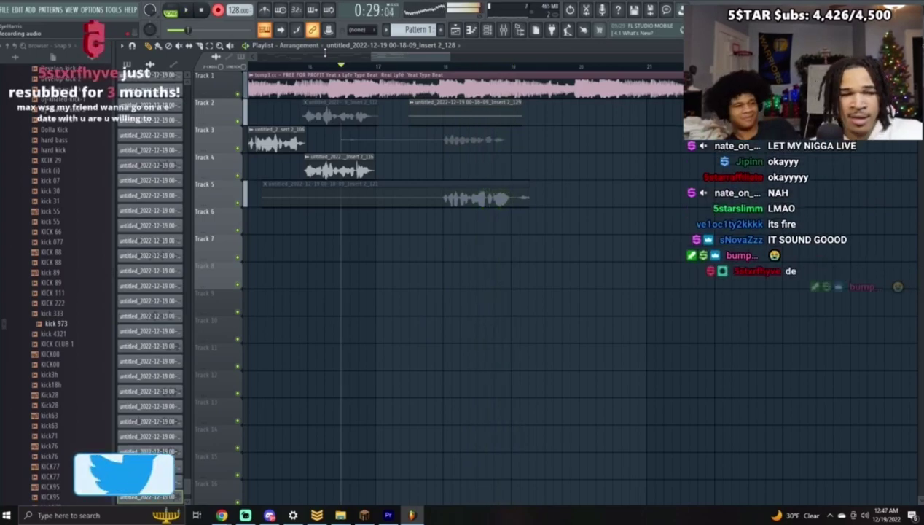
Step: Normalize the replacement vocal clip on Track 3 and play it back
double_click(450, 135)
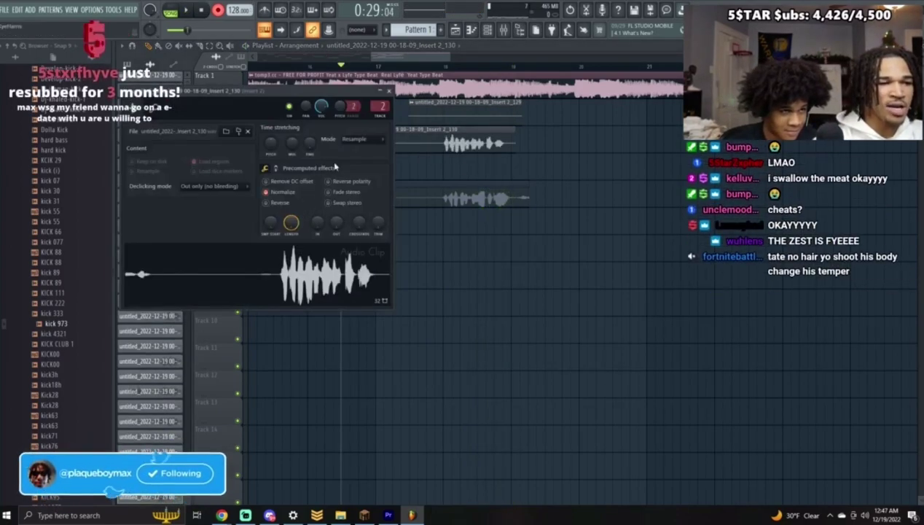
click(384, 93)
key(space)
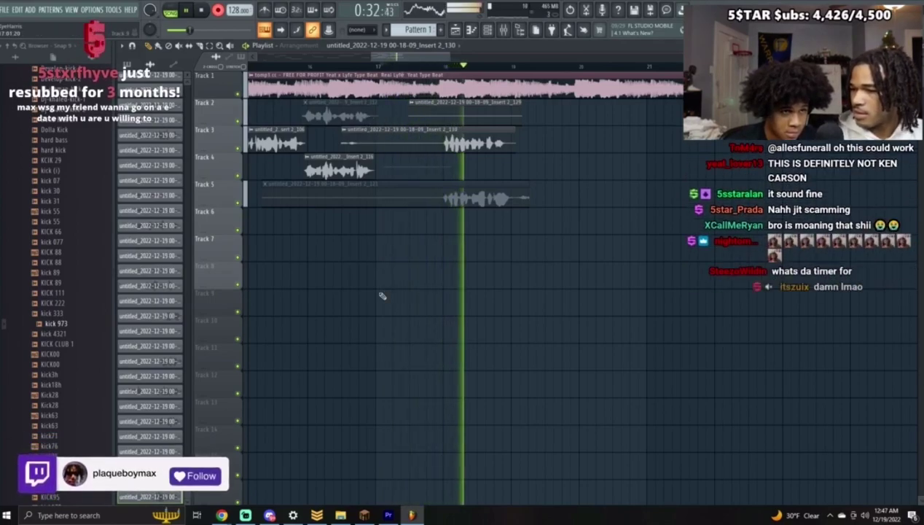
key(space)
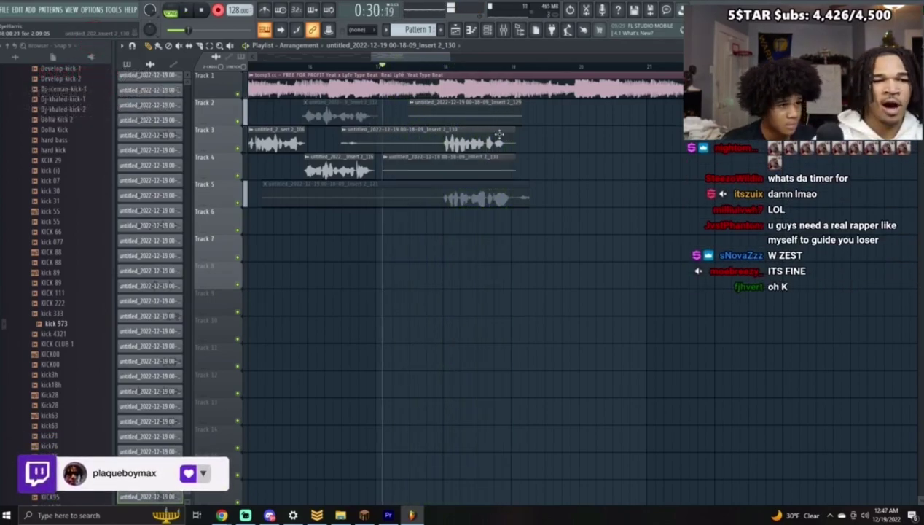
Step: Delete the new takes on Tracks 2, 3 and 4 and record the vocal again from midway through bar 15
right_click(499, 135)
right_click(484, 159)
right_click(470, 111)
click(279, 66)
key(space)
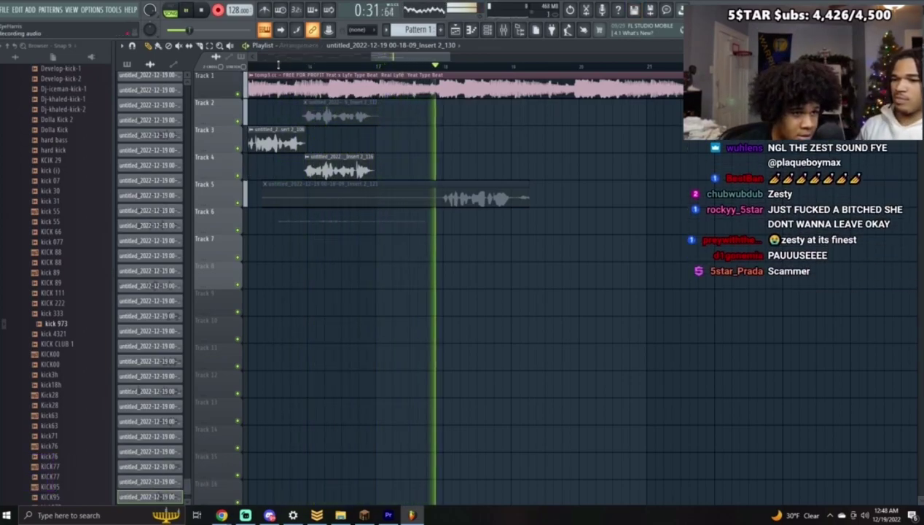
click(279, 66)
Step: Delete the takes on Tracks 6 and 7 and record the line on Track 3 from midway through bar 16
right_click(289, 227)
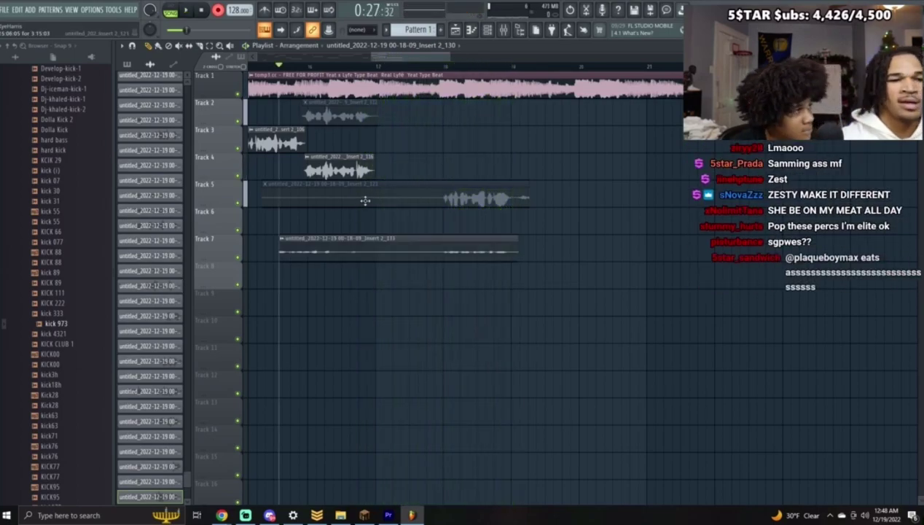
right_click(470, 253)
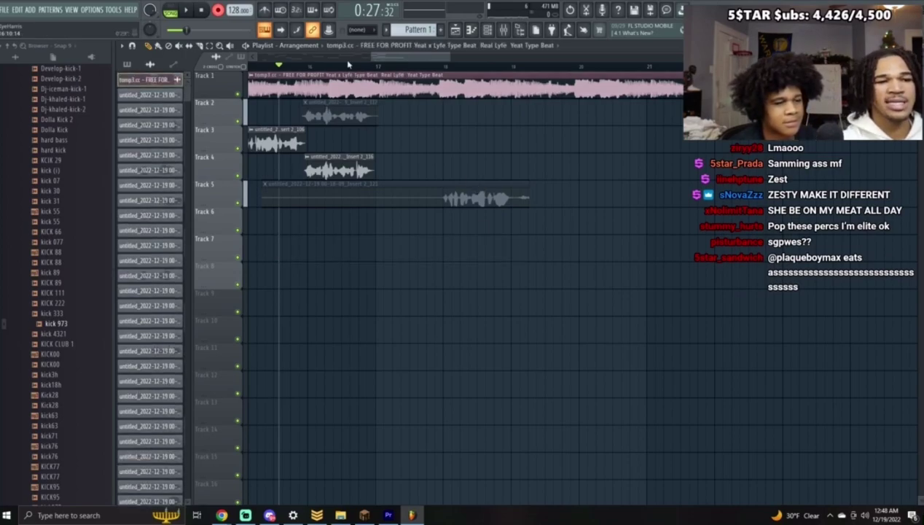
key(space)
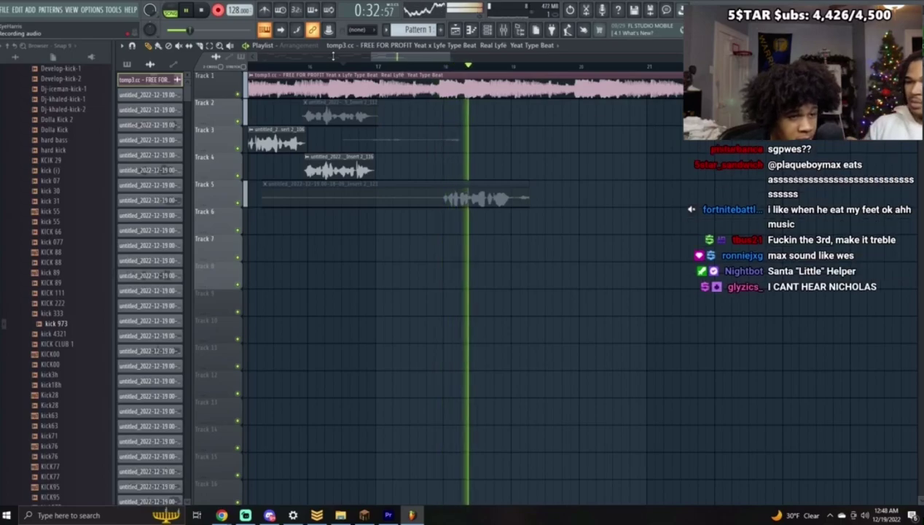
key(space)
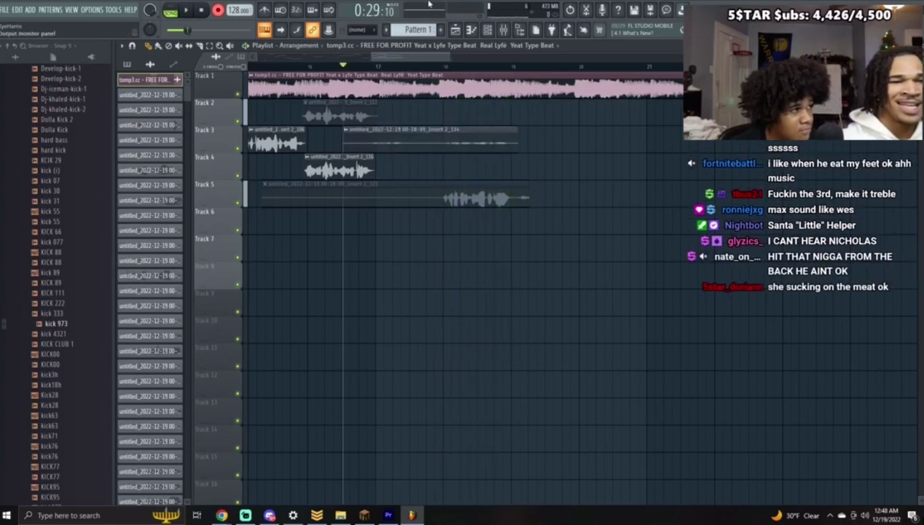
Step: Normalize the new Track 3 vocal, route it to mixer track 3 (Main vocals), and play it back
double_click(397, 131)
scroll(429, 156, up, 1)
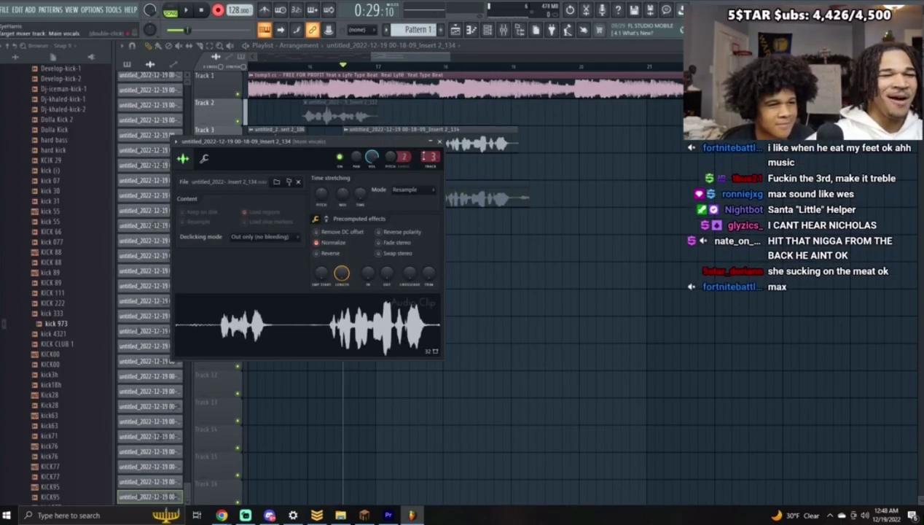
click(440, 141)
key(space)
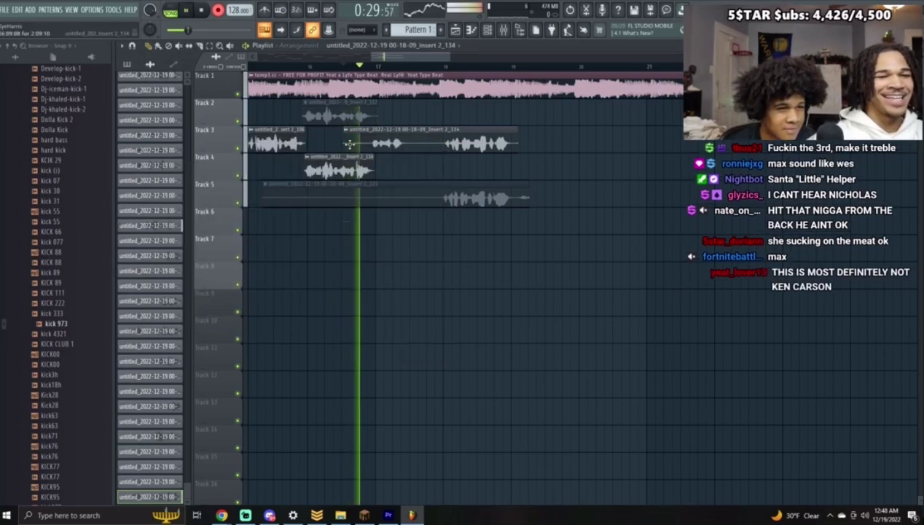
Step: Trim both ends of the Track 3 take so it starts just before bar 18, disarm recording, and delete the stray Track 6 clip
drag(438, 150, 442, 149)
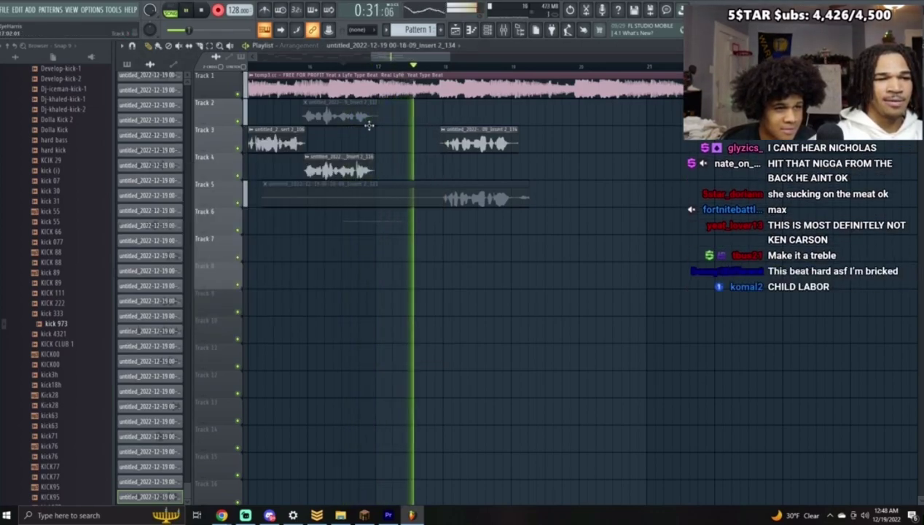
click(219, 11)
right_click(386, 216)
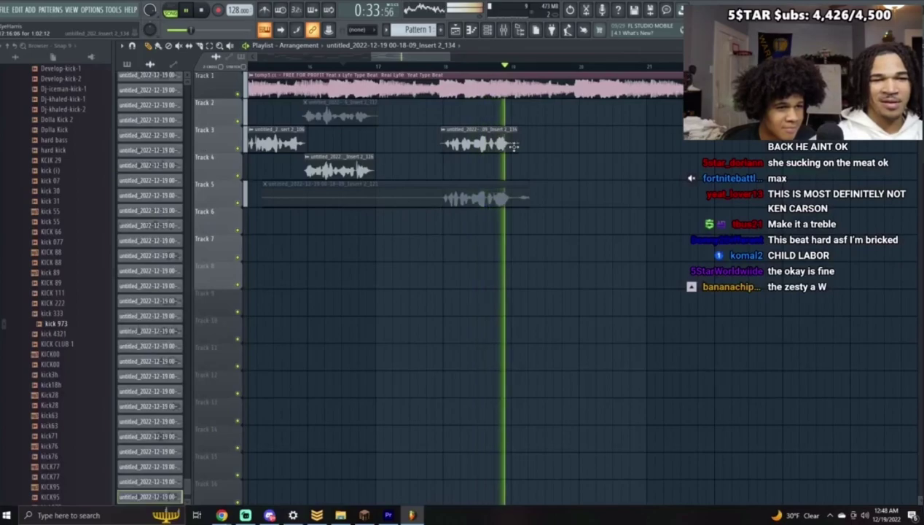
drag(408, 66, 347, 65)
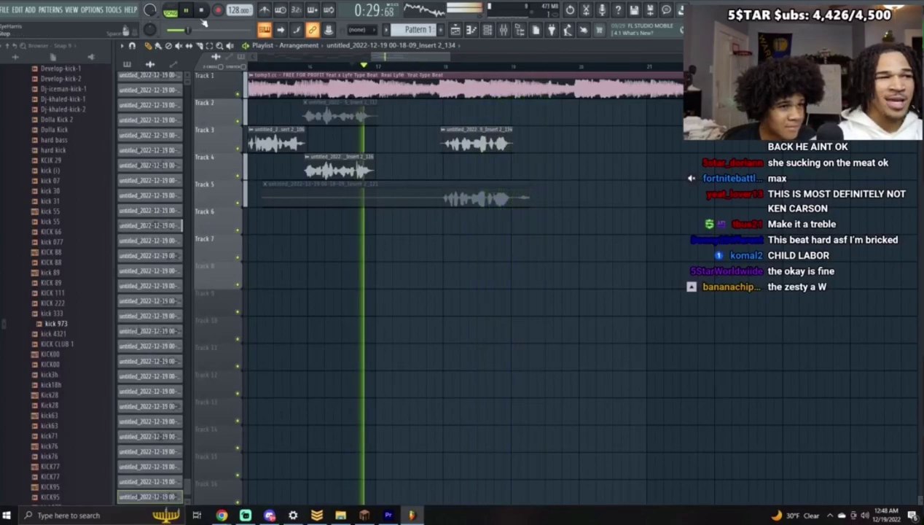
click(186, 10)
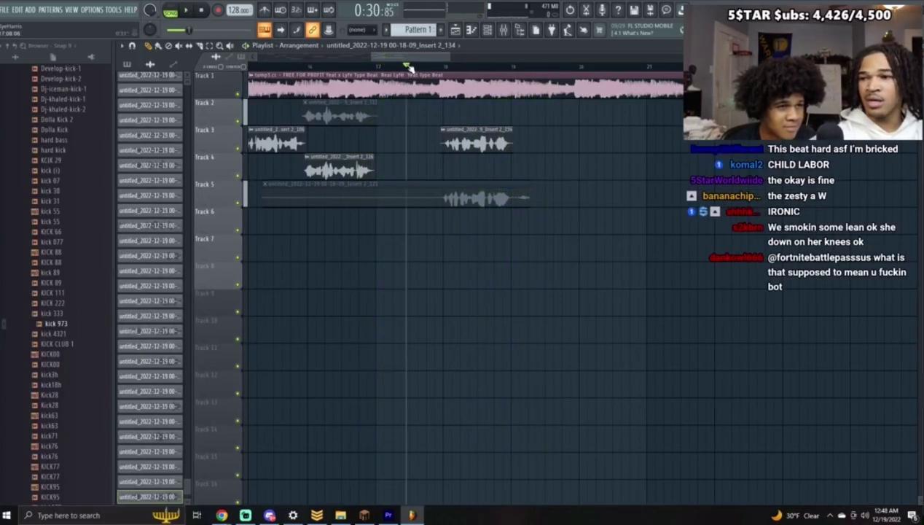
Step: Reposition the playhead and record a short vocal clip on Track 6 just before bar 17
drag(407, 65, 408, 66)
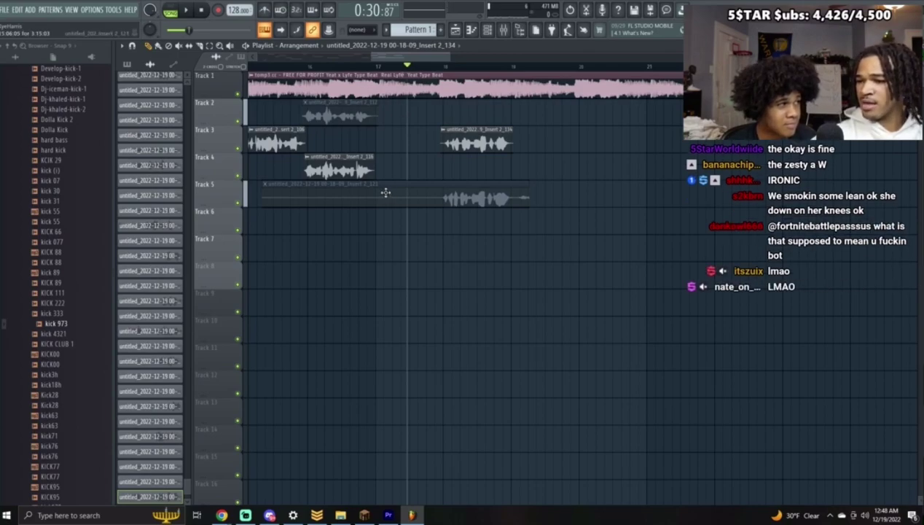
drag(401, 65, 393, 74)
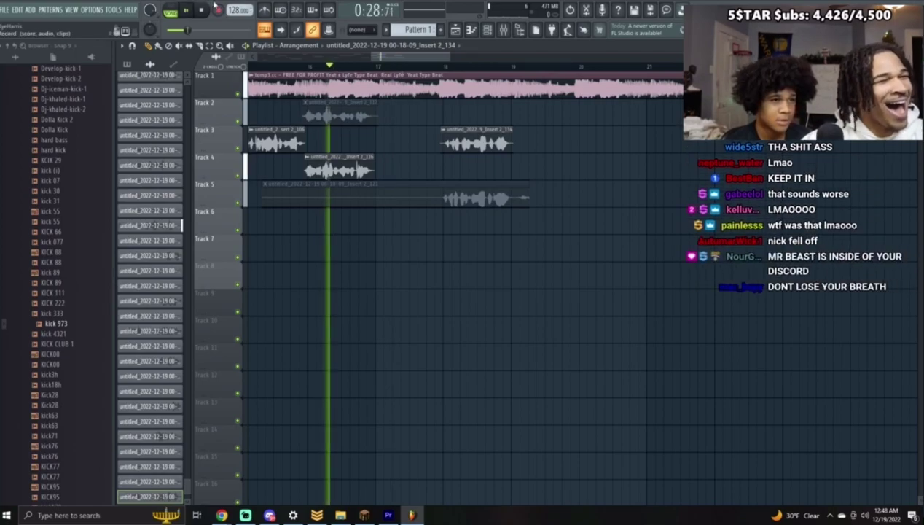
key(space)
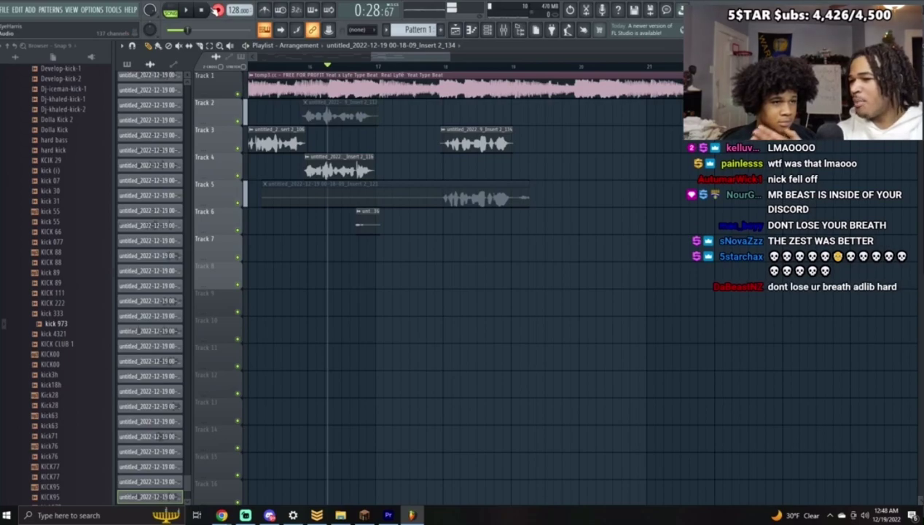
Step: Delete the short Track 6 clip, record a replacement take on Track 7 from bar 16, and delete that take
key(space)
right_click(364, 228)
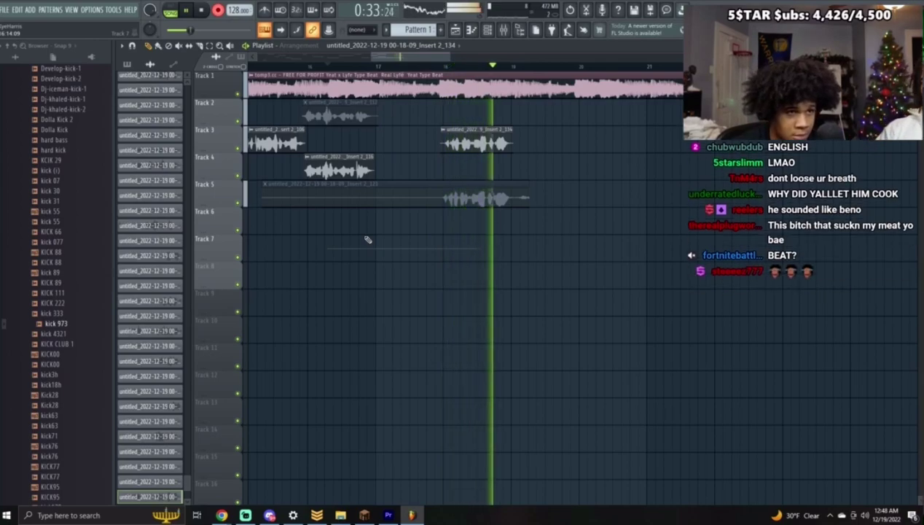
key(space)
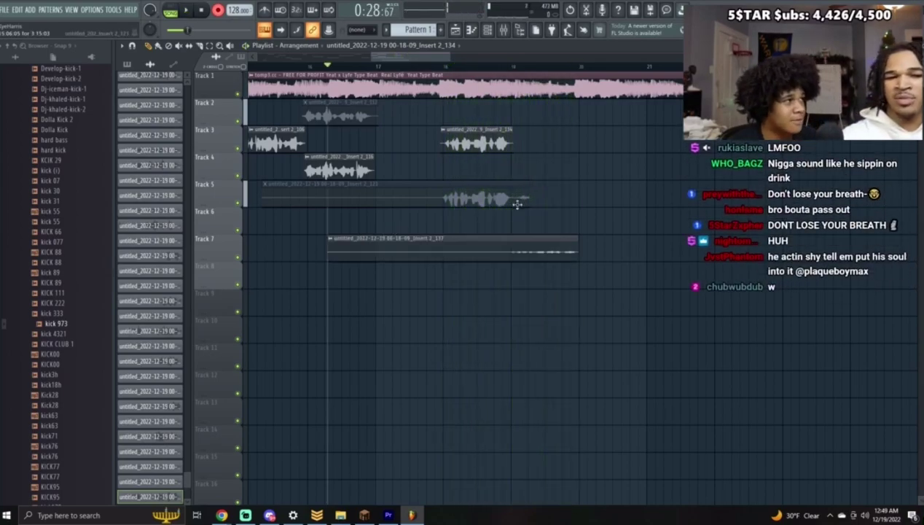
right_click(504, 254)
Step: Record the line on Track 6 from just before bar 17 and normalize the take
key(space)
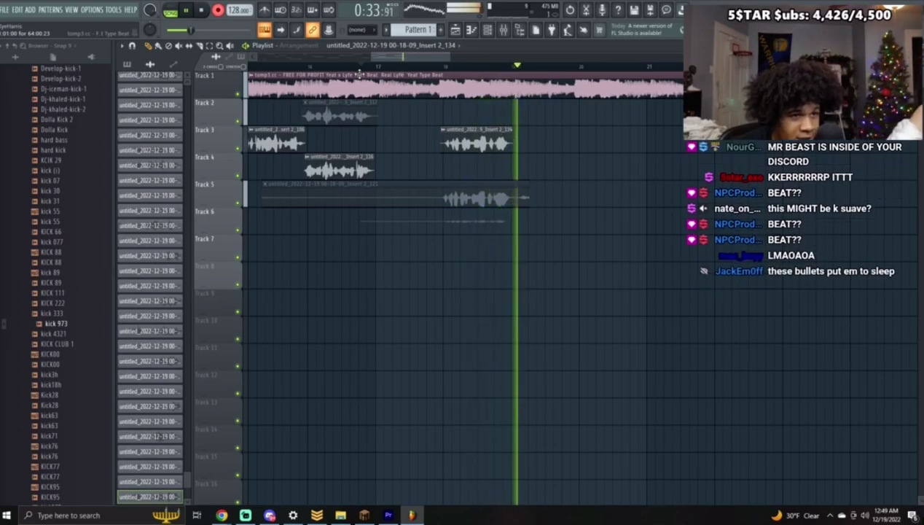
key(space)
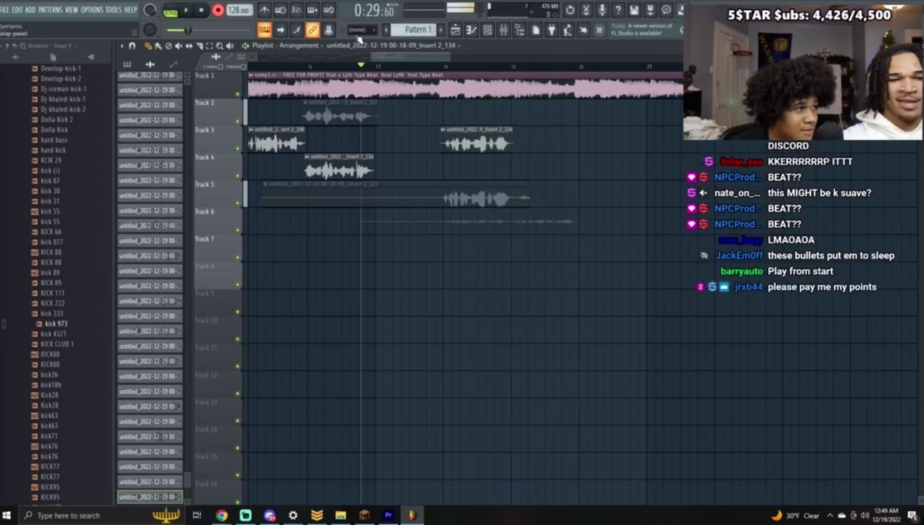
double_click(516, 226)
click(296, 193)
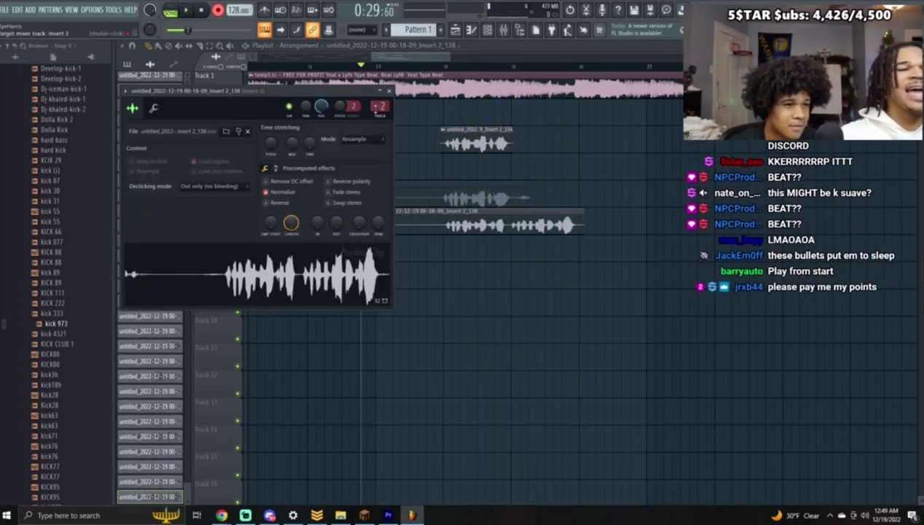
click(389, 91)
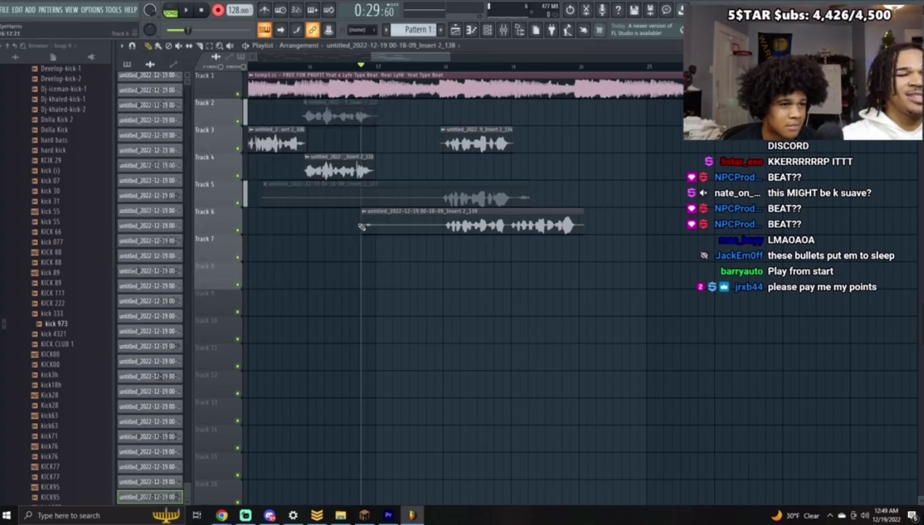
Step: Trim the start of the Track 6 take to just before bar 19 and delete the stray Track 2 clip
click(478, 66)
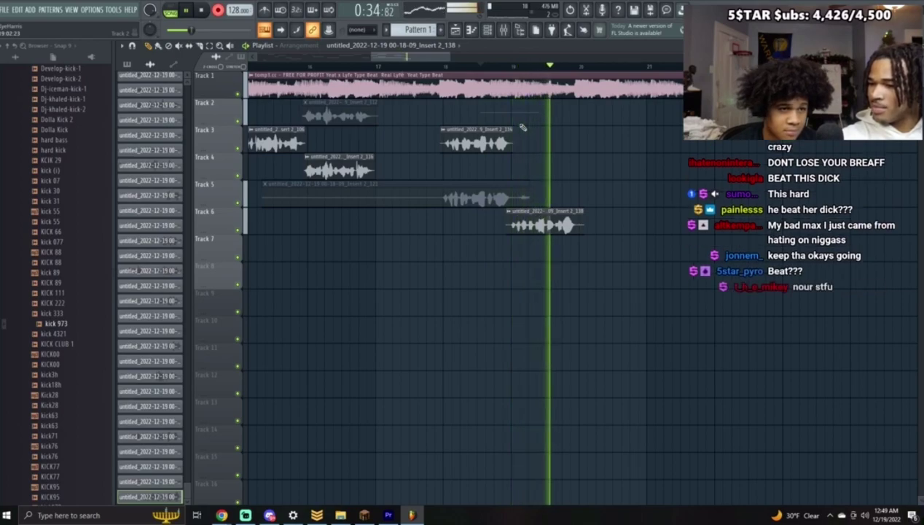
key(space)
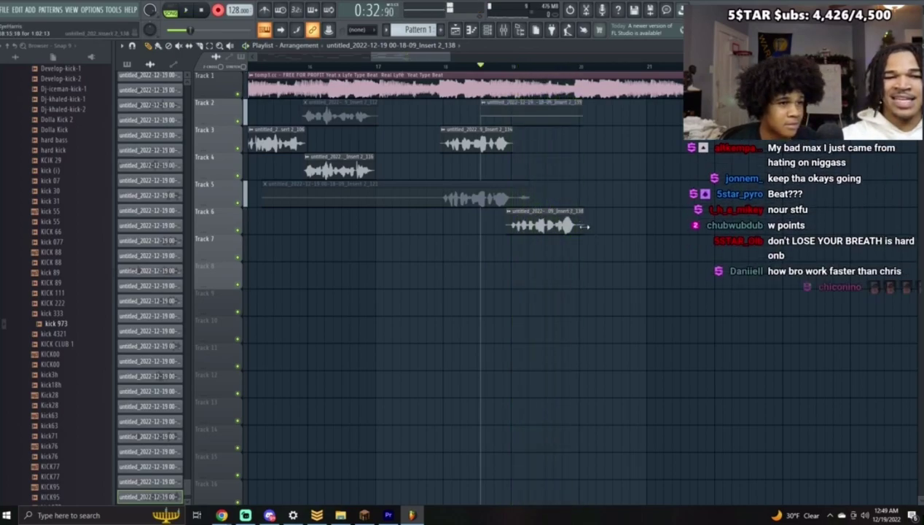
click(430, 66)
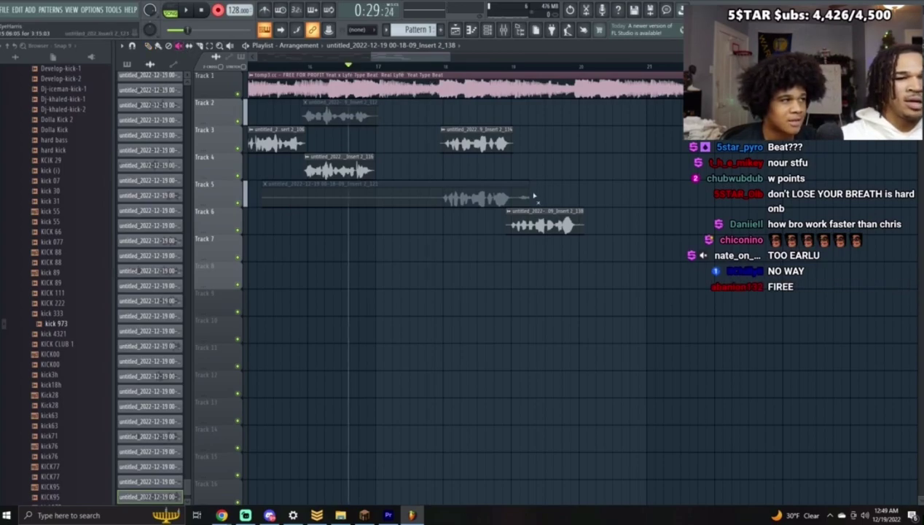
Step: Record a short clip on Track 7 from midway through bar 16, delete it, and mute the Track 6 take
click(548, 225)
key(space)
key(space)
click(566, 224)
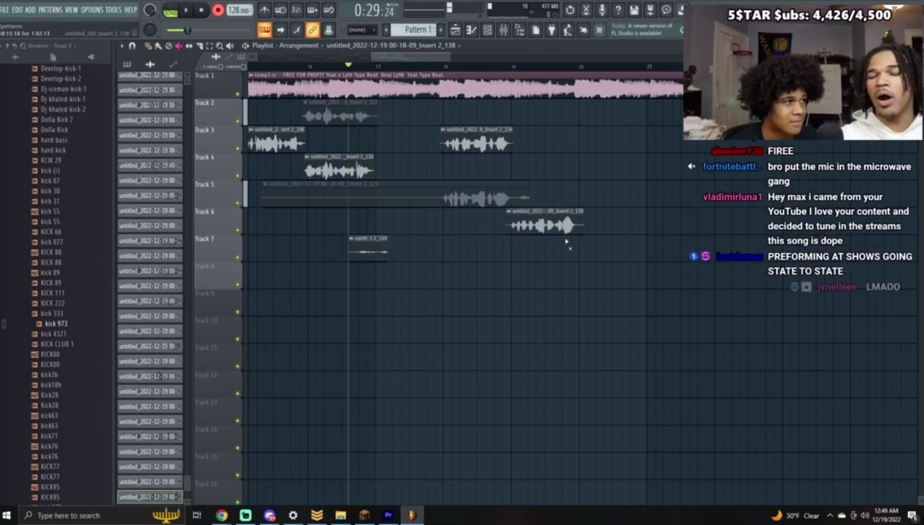
right_click(384, 243)
click(555, 217)
Step: Record the line on Track 7 from midway through bar 16 and normalize the new take
key(space)
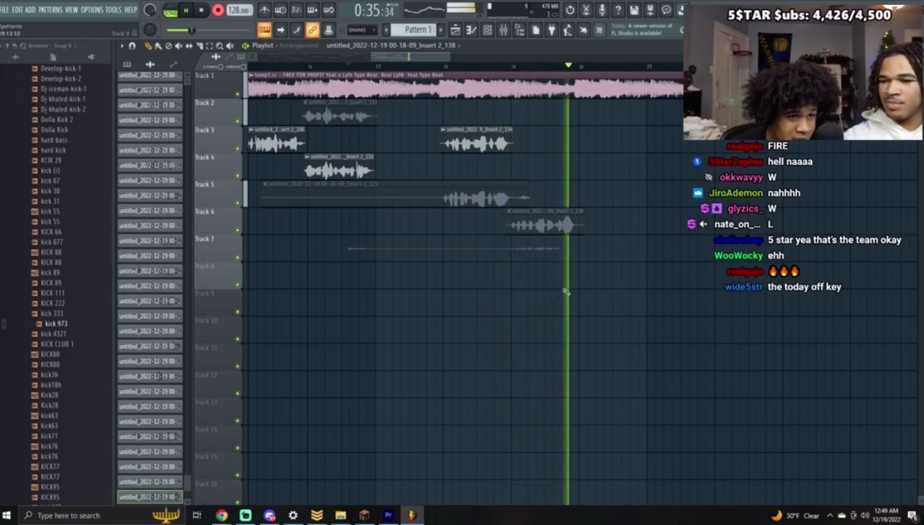
key(space)
double_click(348, 236)
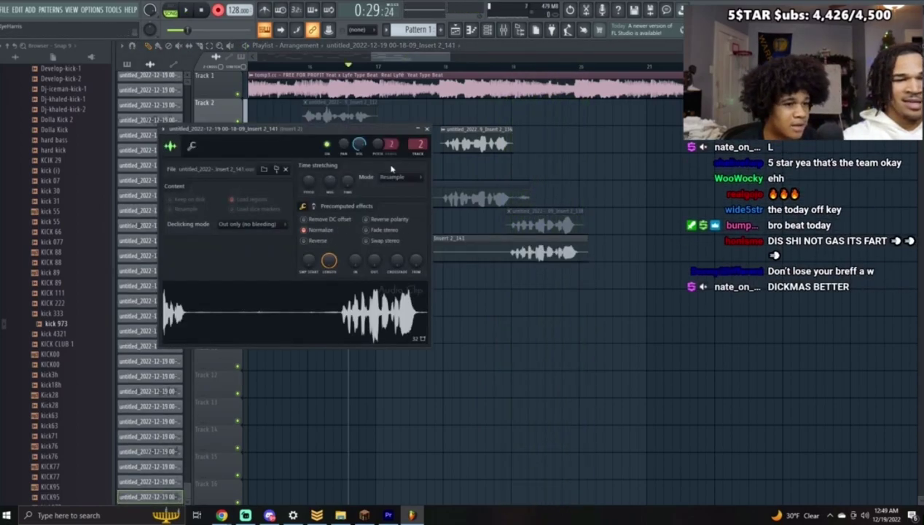
click(426, 129)
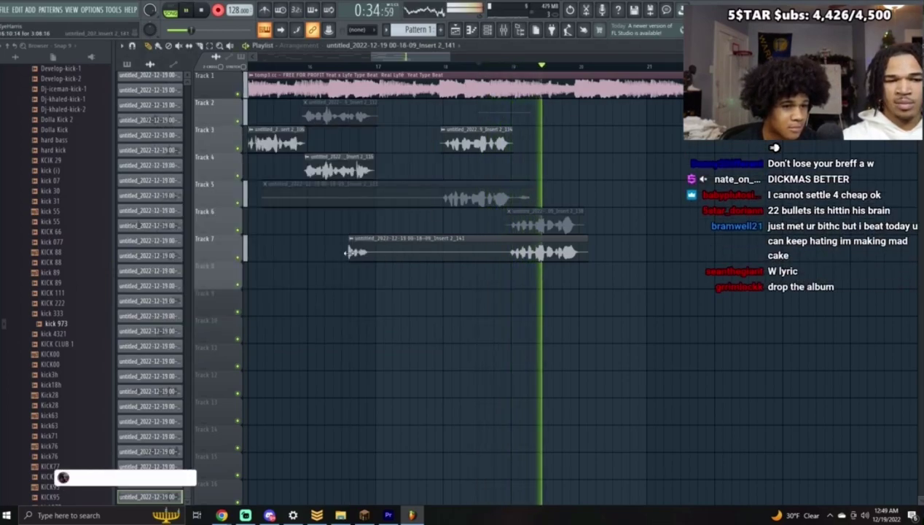
Step: Trim the start of the Track 7 take to just before bar 19 and delete the stray clip on Track 2
drag(347, 253, 505, 262)
key(space)
right_click(562, 121)
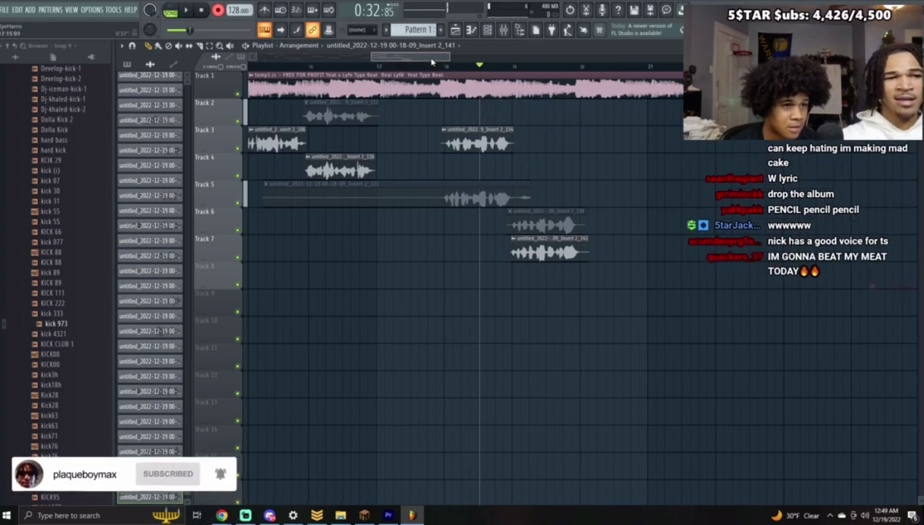
Step: Record the next line on Track 2 from just after bar 18 and normalize the take
drag(490, 73, 409, 69)
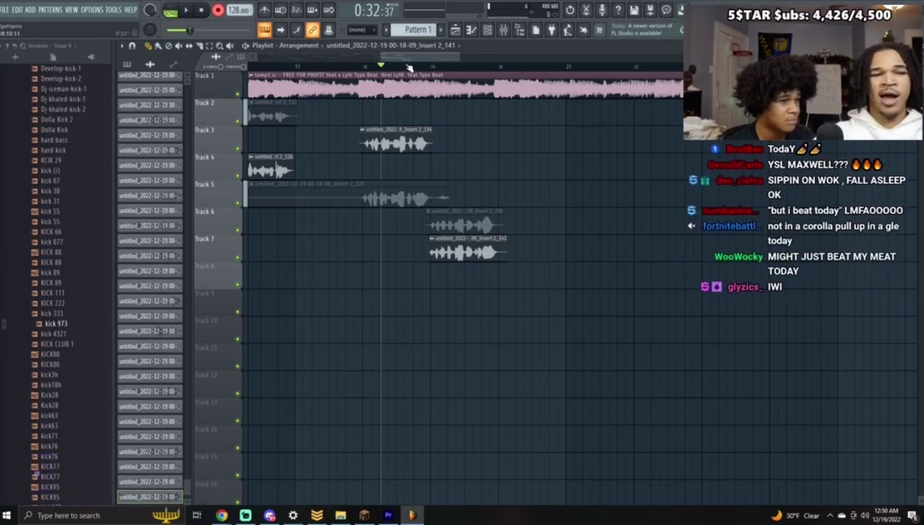
click(187, 11)
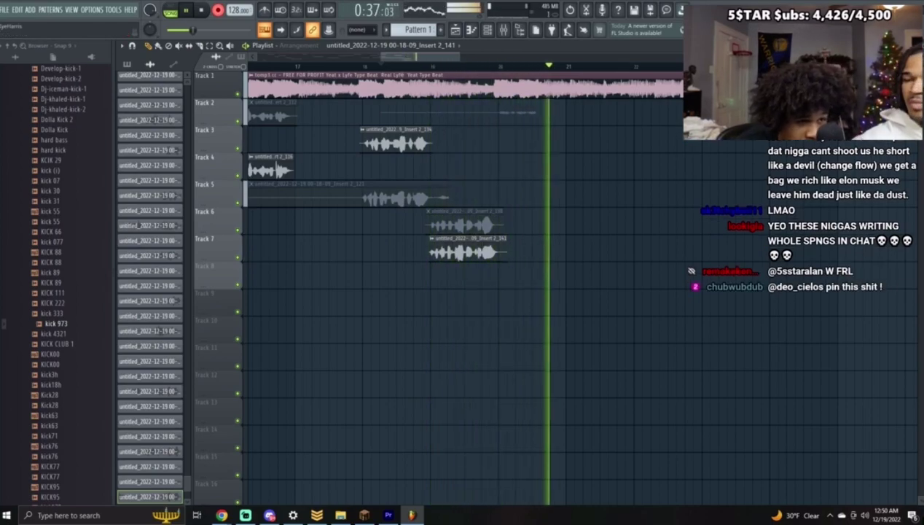
double_click(553, 120)
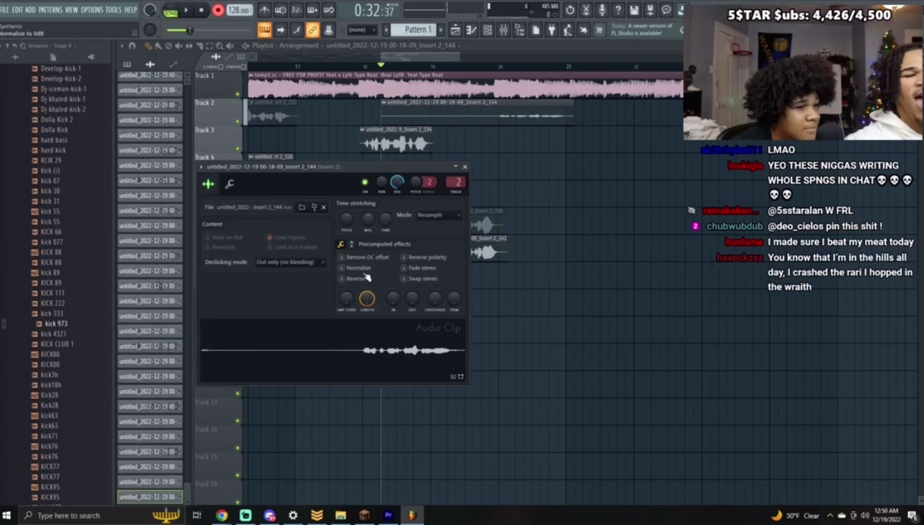
click(465, 167)
Step: Play back the Track 2 take, mute it, and delete the stray Track 4 clip
key(space)
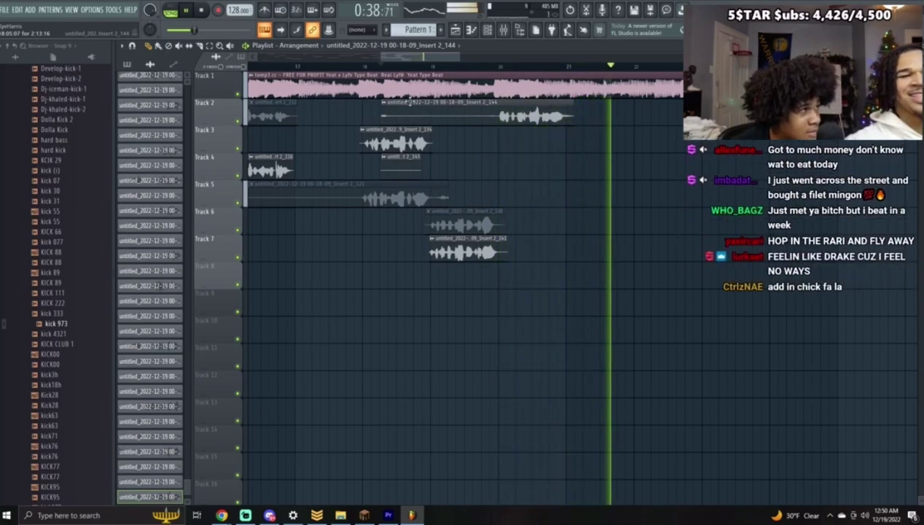
click(366, 67)
click(218, 11)
right_click(401, 168)
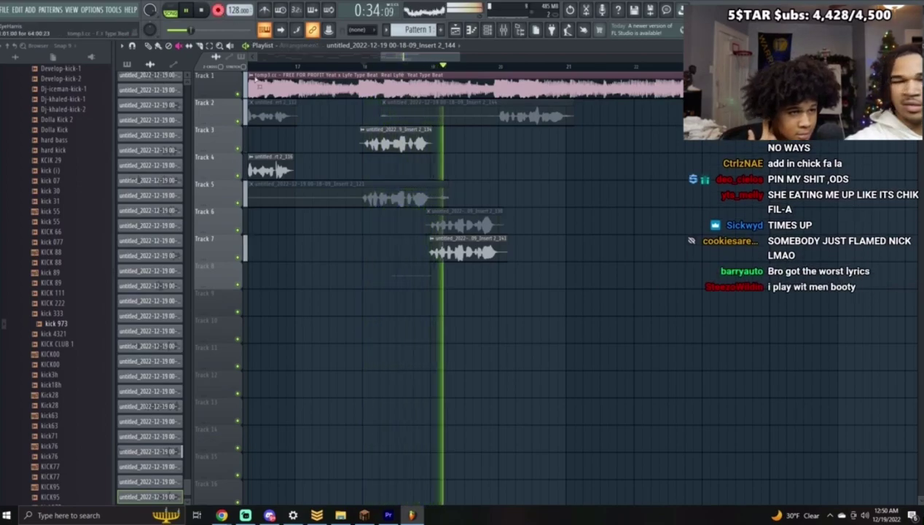
Step: Create a new pattern, stop the recording, and delete the take made on Track 8
click(149, 46)
key(F4)
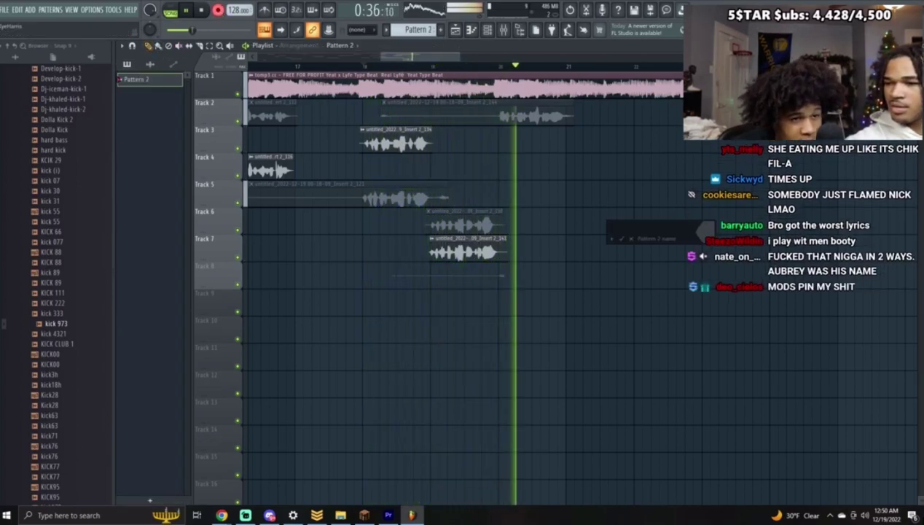
click(632, 239)
key(space)
right_click(587, 270)
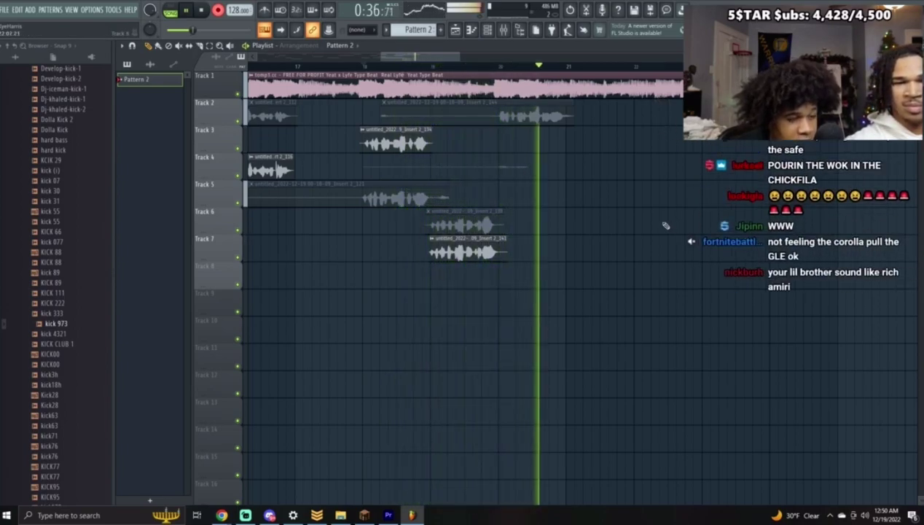
Step: Record the line on Track 4 from bar 18 and normalize the take
key(space)
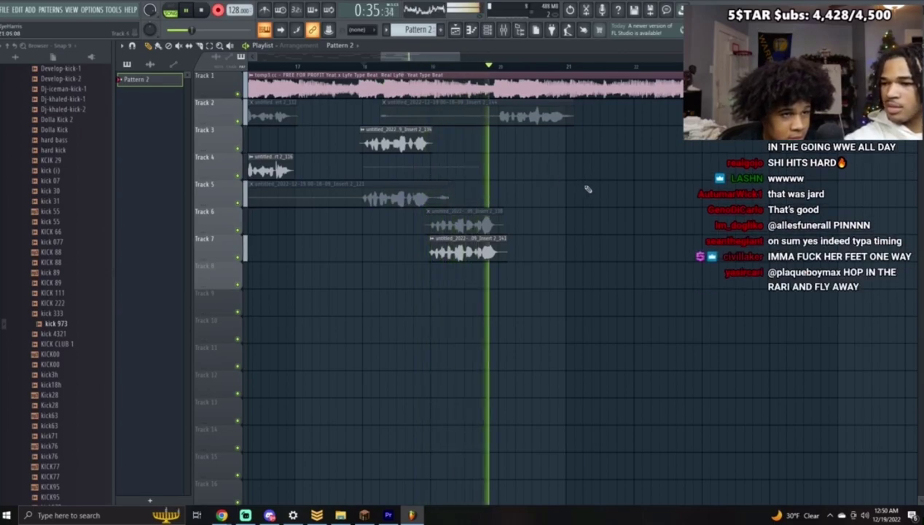
double_click(552, 170)
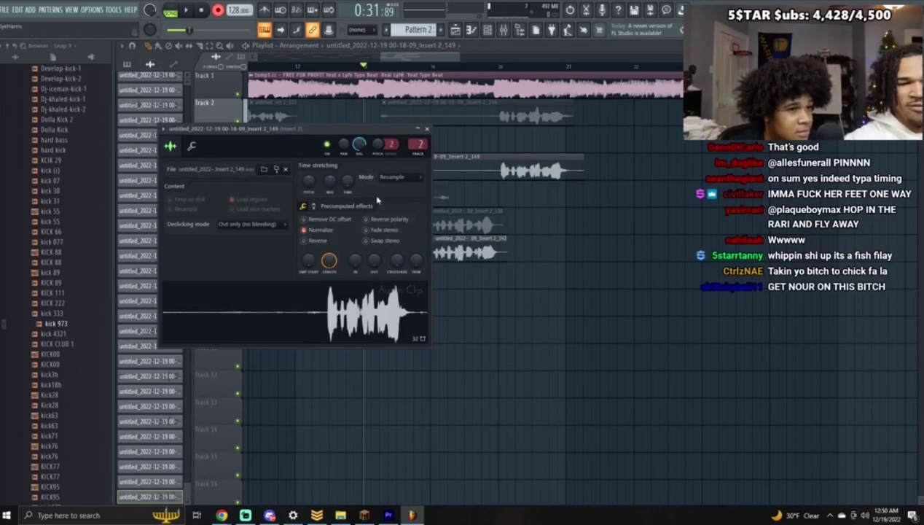
key(space)
key(Escape)
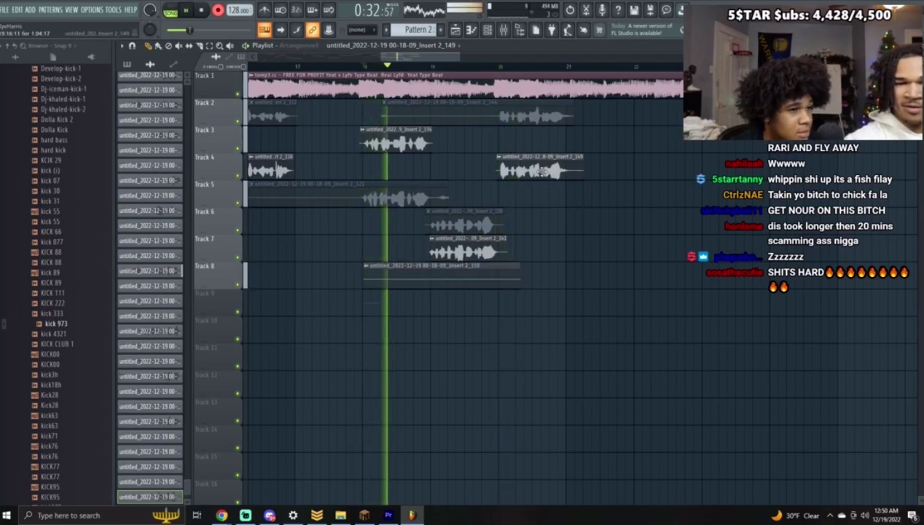
Step: Trim the Track 4 take to run from about bar 20 to bar 21 and delete the stray Track 8 and Track 9 clips
right_click(518, 268)
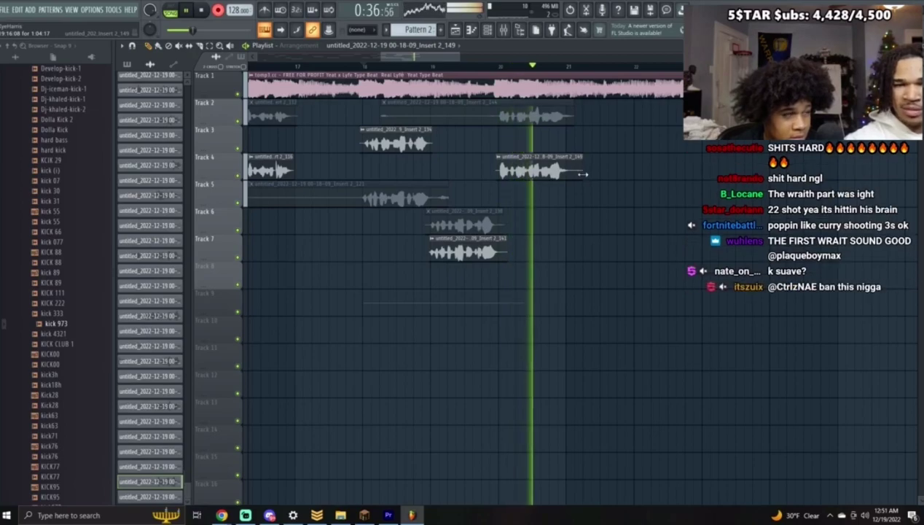
key(space)
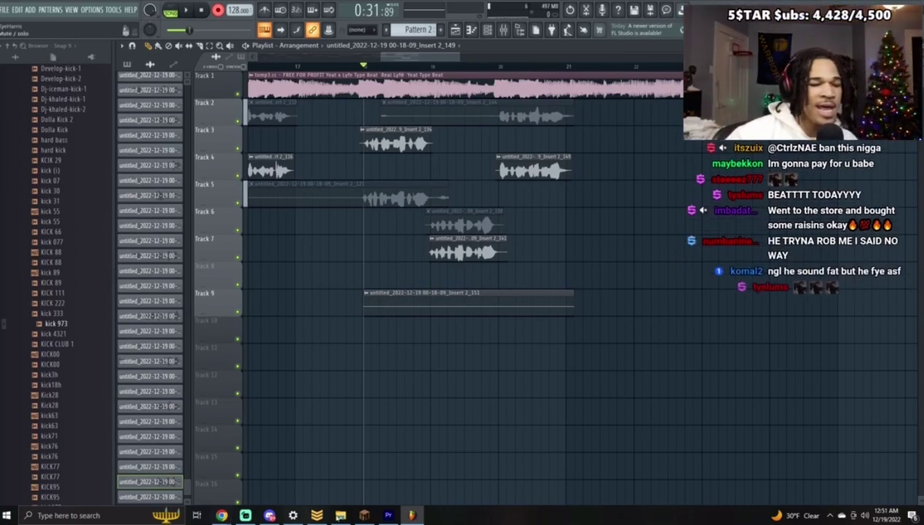
mouse_move(221, 515)
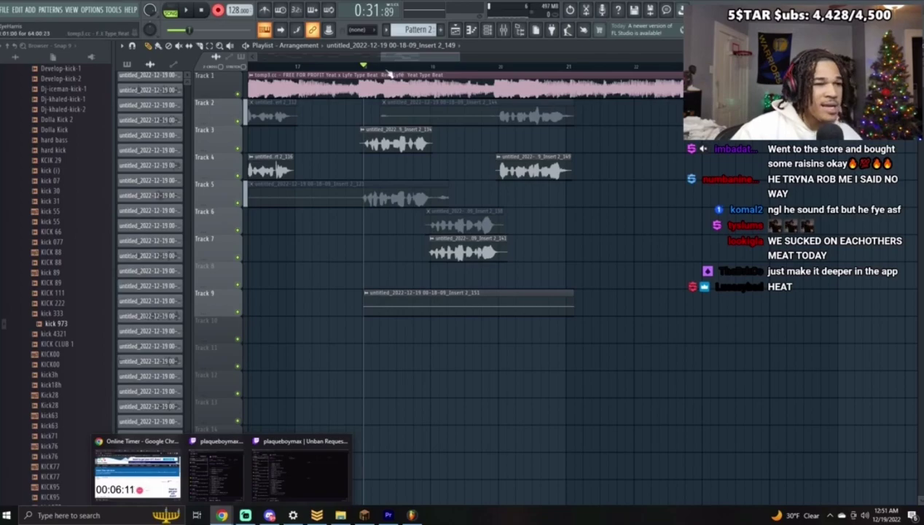
right_click(482, 296)
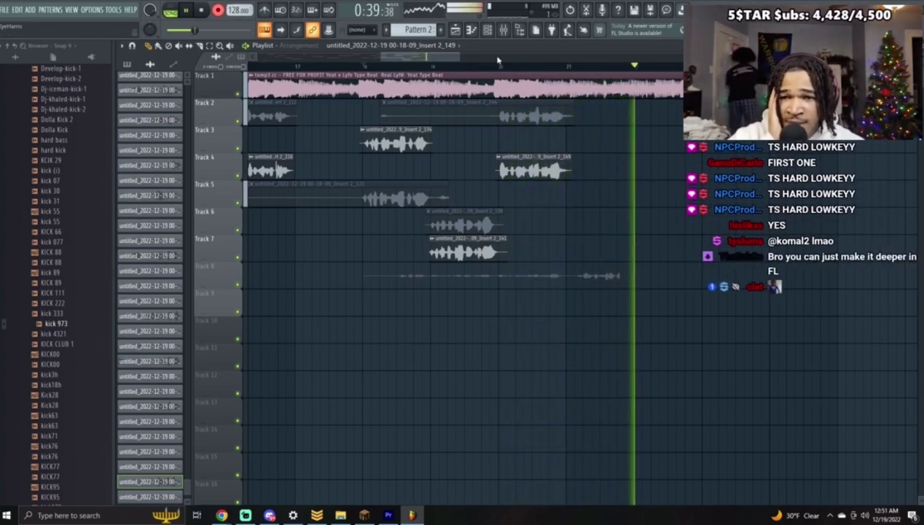
Step: Record the next line on Track 8 from bar 18 and normalize the take
key(space)
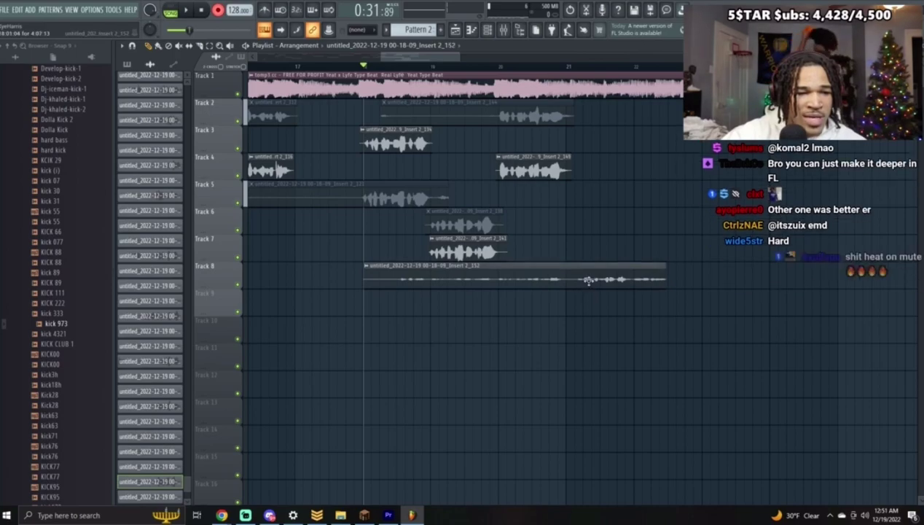
double_click(612, 277)
click(465, 167)
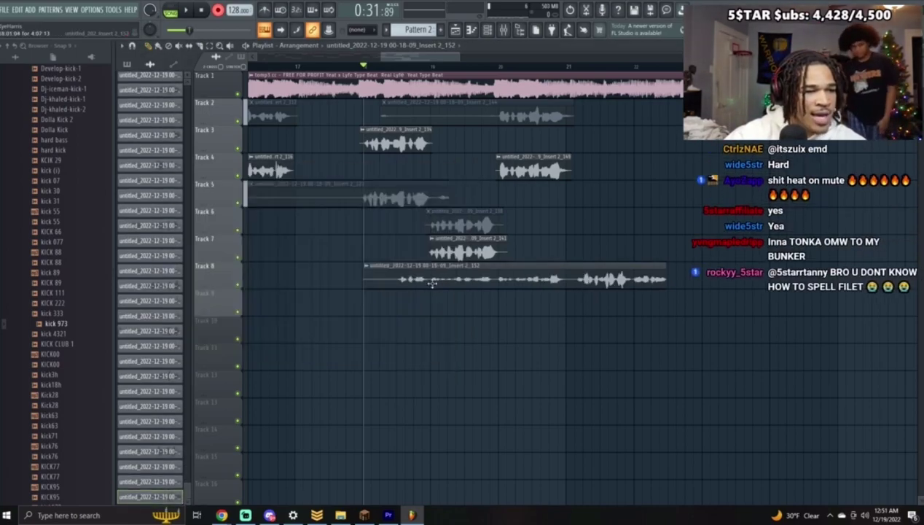
Step: Trim the start of the Track 8 take to just after bar 21, disarm recording, and play it back
key(space)
drag(366, 284, 584, 290)
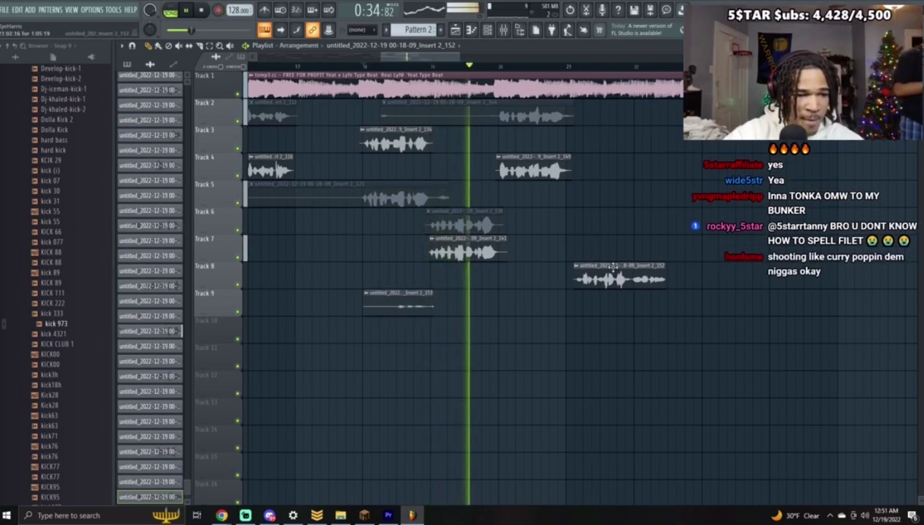
click(539, 297)
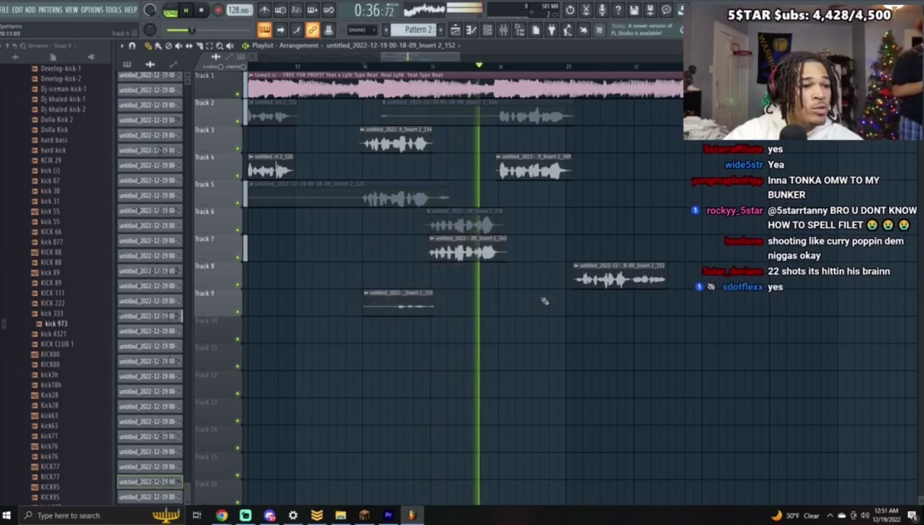
Step: Save the project in the Files folder under the name sdcxzfasdfgasdgfg
click(7, 10)
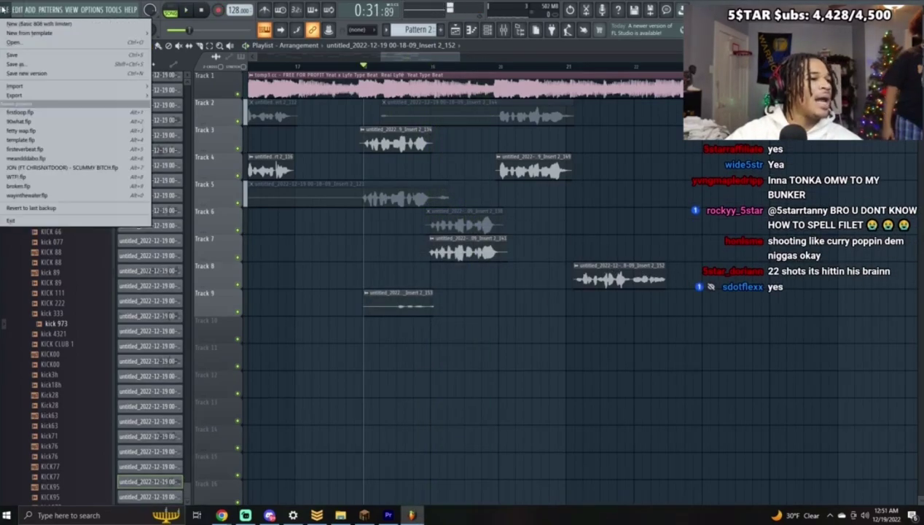
click(16, 55)
text(sdcxzfasdf)
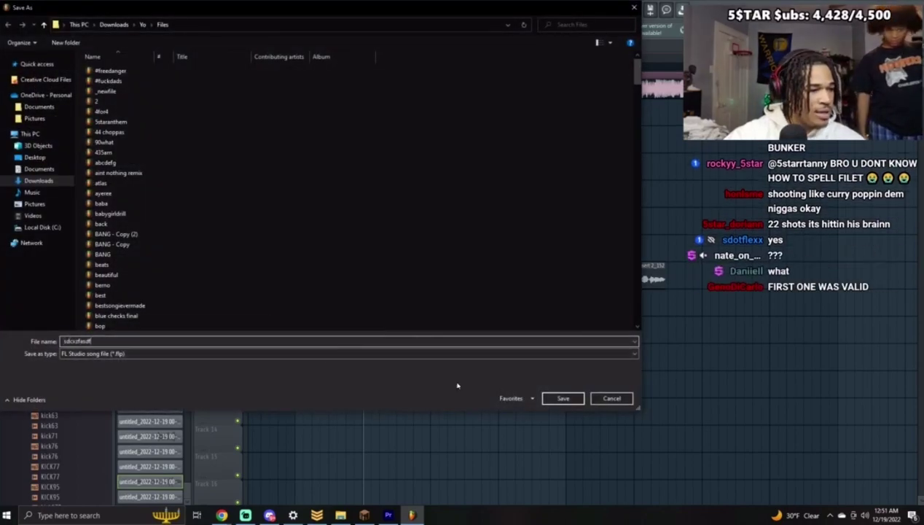
text(gasdgfg)
key(Return)
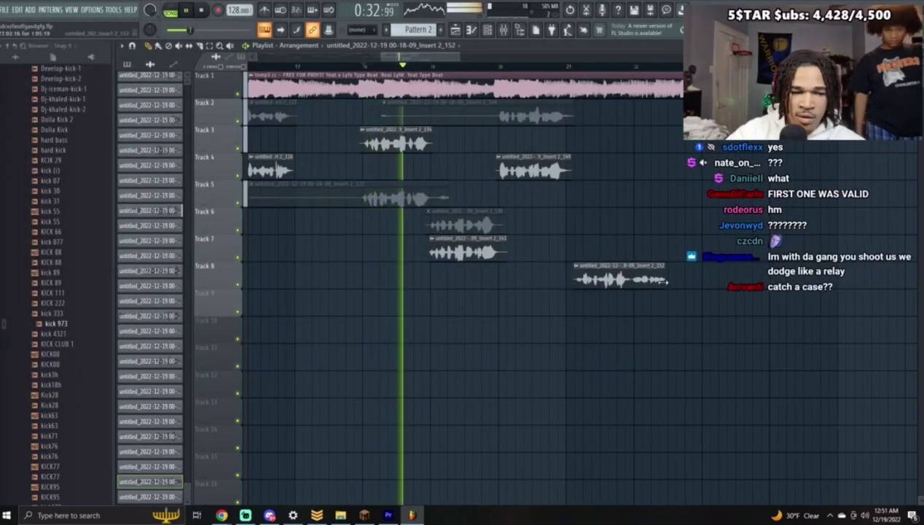
Step: Trim the end of the Track 8 take to just before bar 22 and play it back with the beat
drag(635, 286, 632, 286)
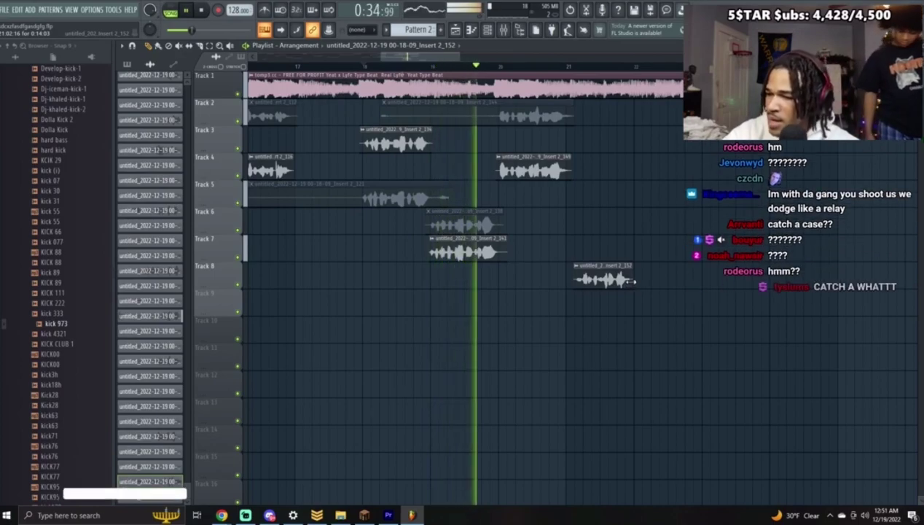
scroll(566, 202, right, 3)
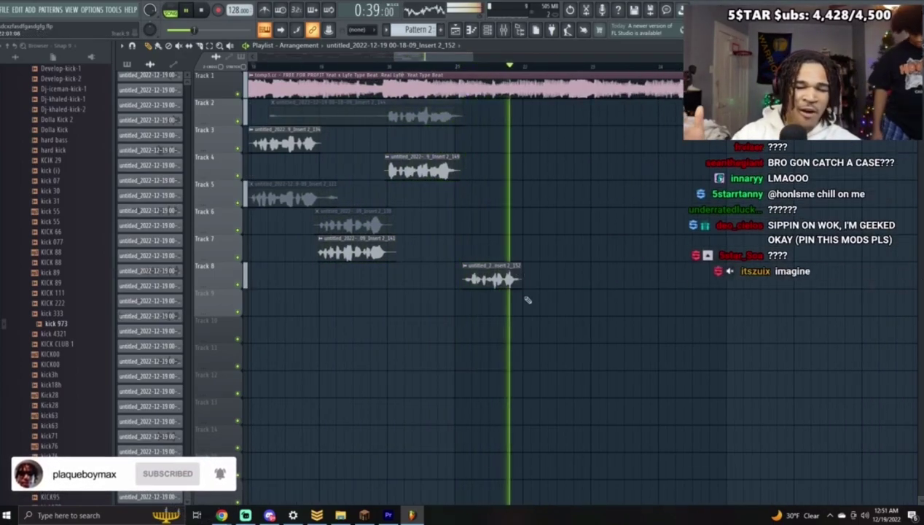
key(space)
click(409, 66)
key(space)
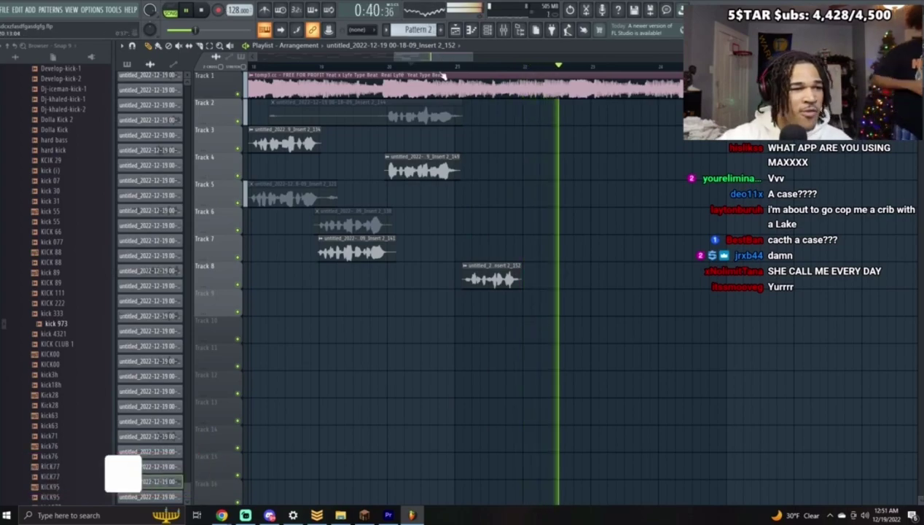
Step: Arm recording, try takes of the next line from around bar 21, and delete the Track 3 and Track 5 attempts
key(r)
key(space)
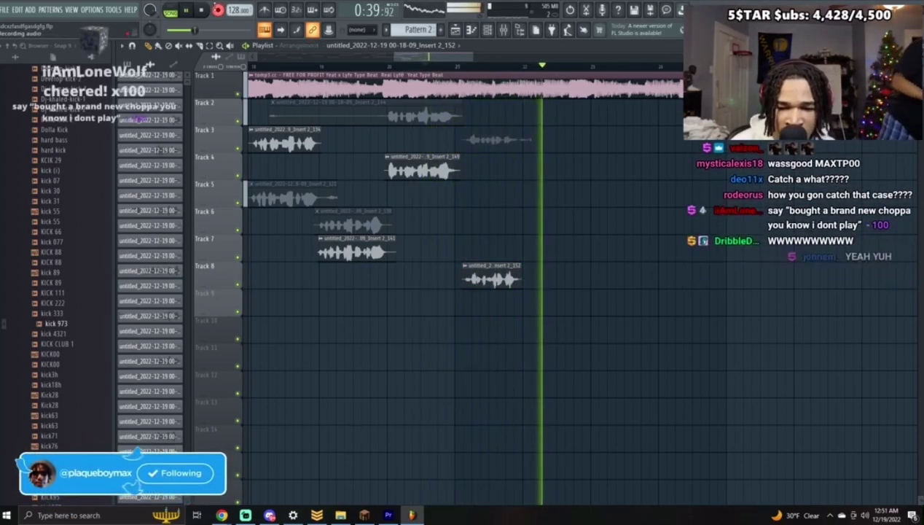
key(space)
key(space)
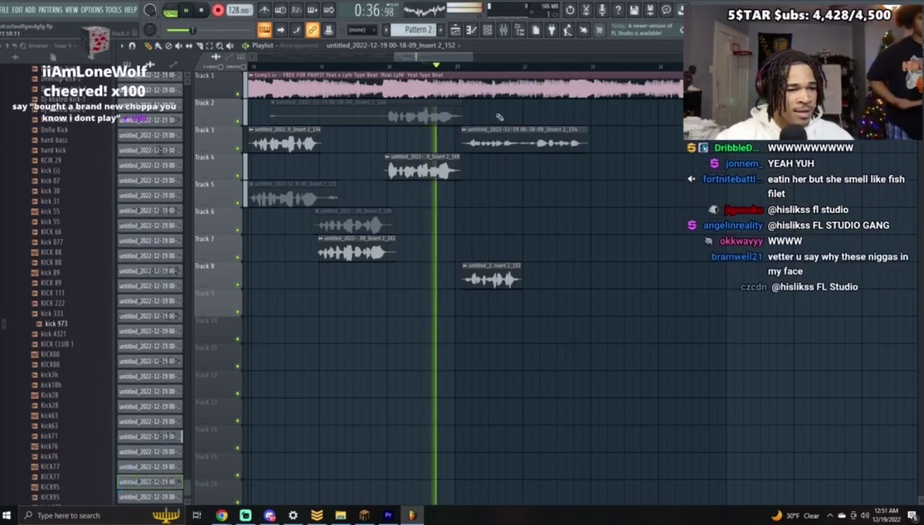
right_click(514, 140)
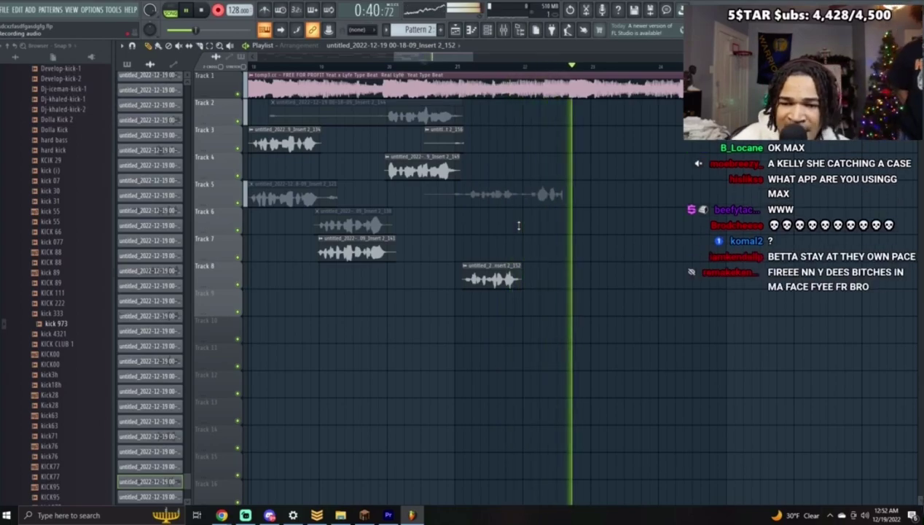
key(space)
double_click(540, 191)
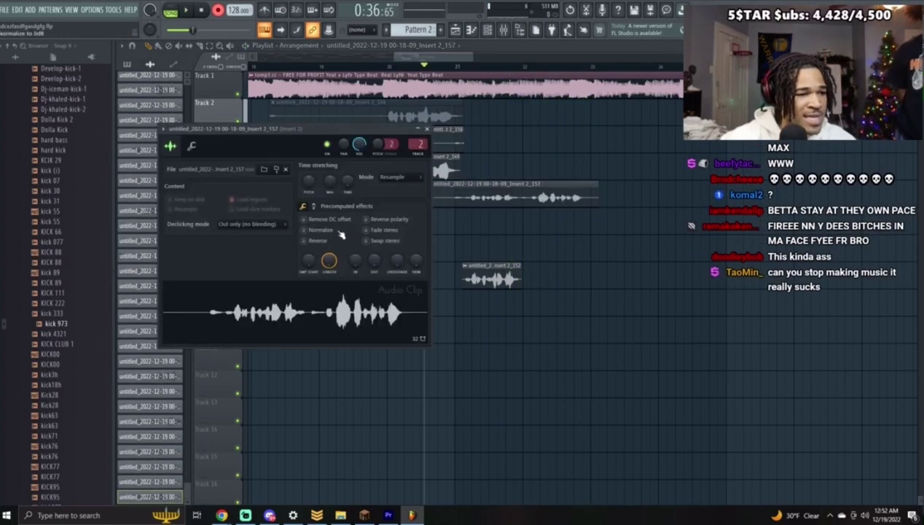
click(426, 129)
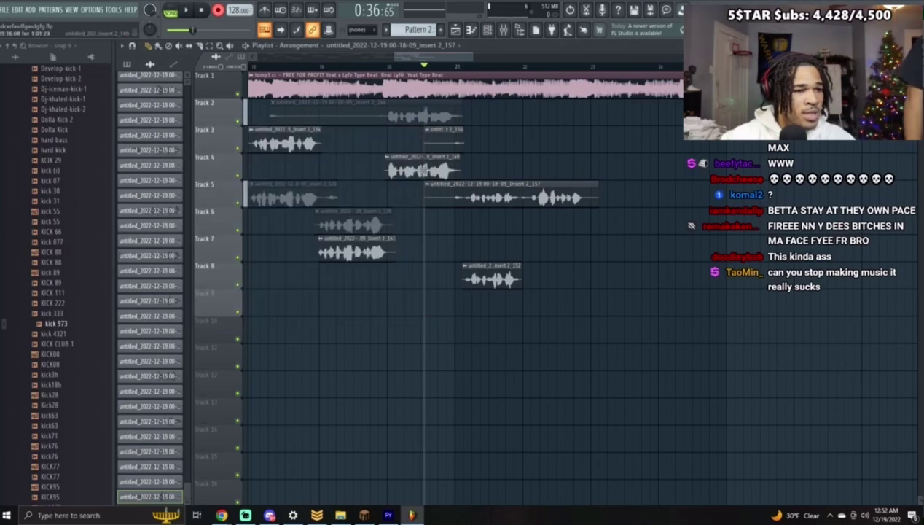
right_click(541, 198)
Step: Record the next line on Track 5 from just before bar 21 and normalize the take
key(space)
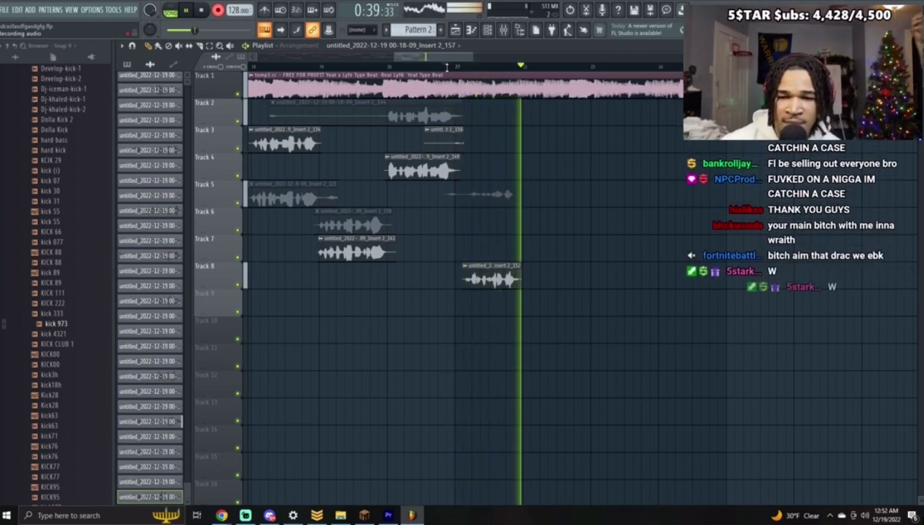
click(444, 67)
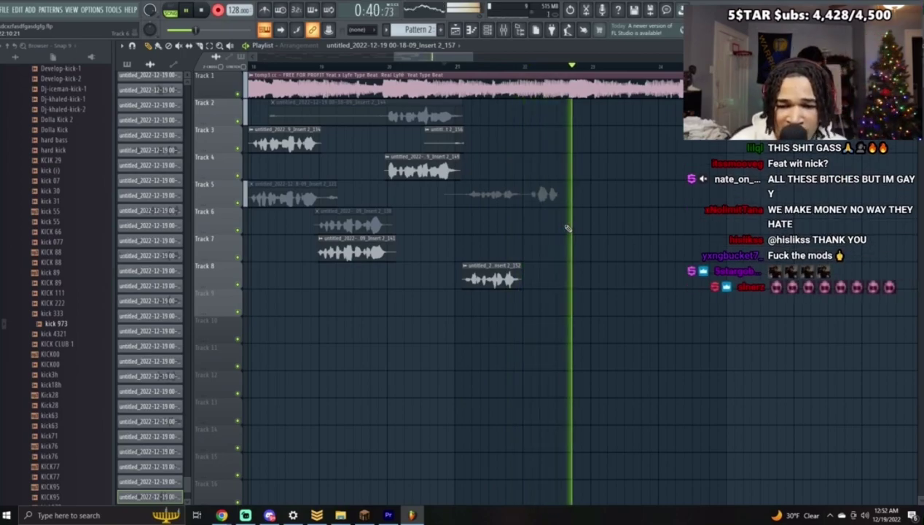
key(space)
double_click(528, 197)
click(357, 268)
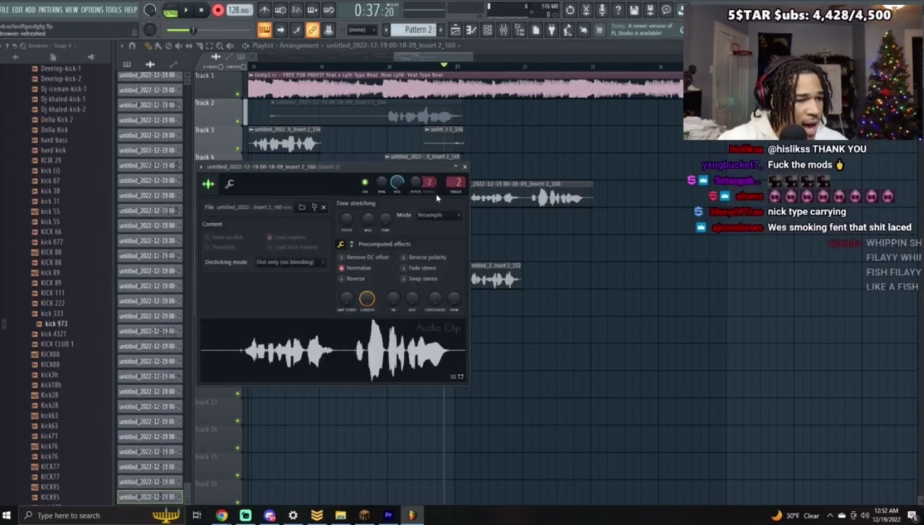
Step: Trim the Track 5 take to run from bar 22 to just before bar 23 and delete the stray Track 6 and Track 7 clips
drag(453, 185, 523, 205)
key(space)
click(465, 167)
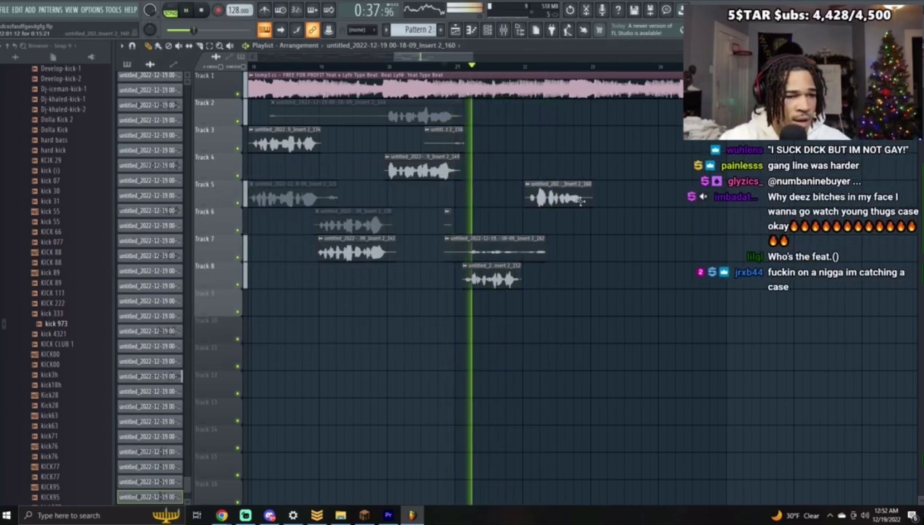
right_click(536, 241)
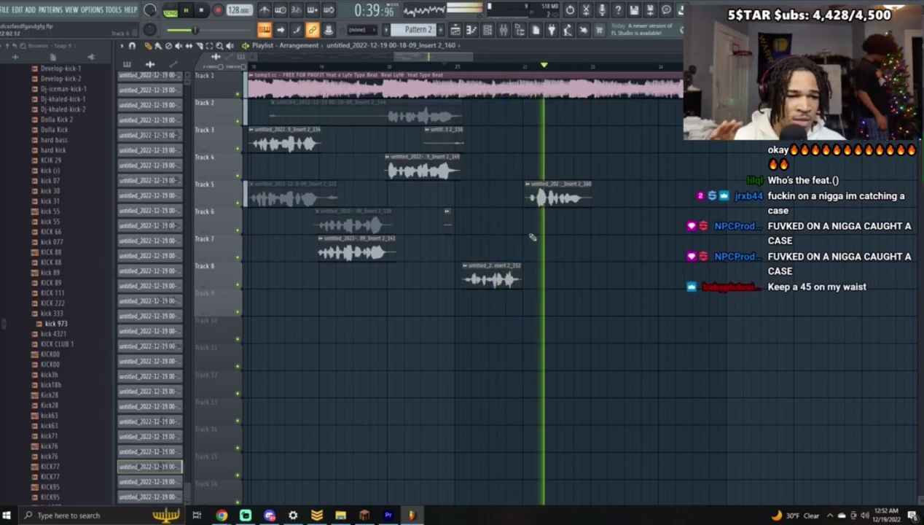
right_click(448, 223)
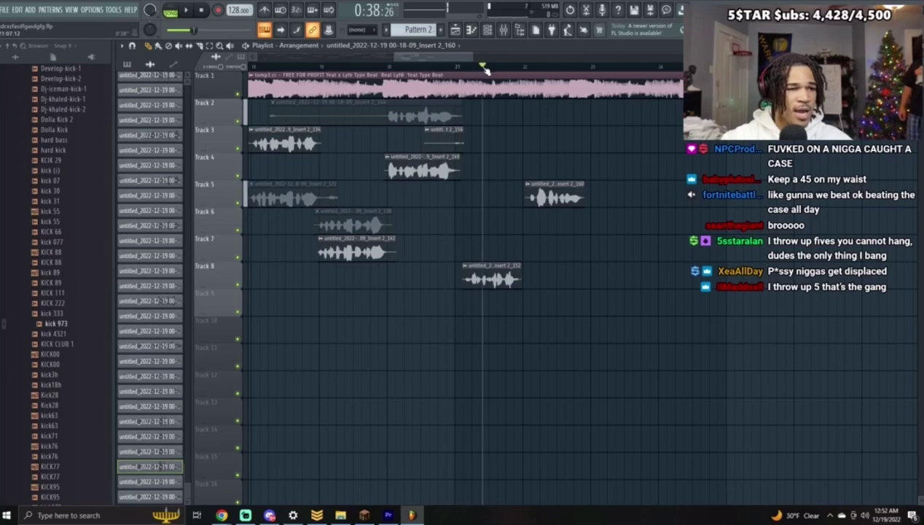
Step: Try recording the following line from between bars 21 and 22, deleting the Track 2 take and restarting
key(space)
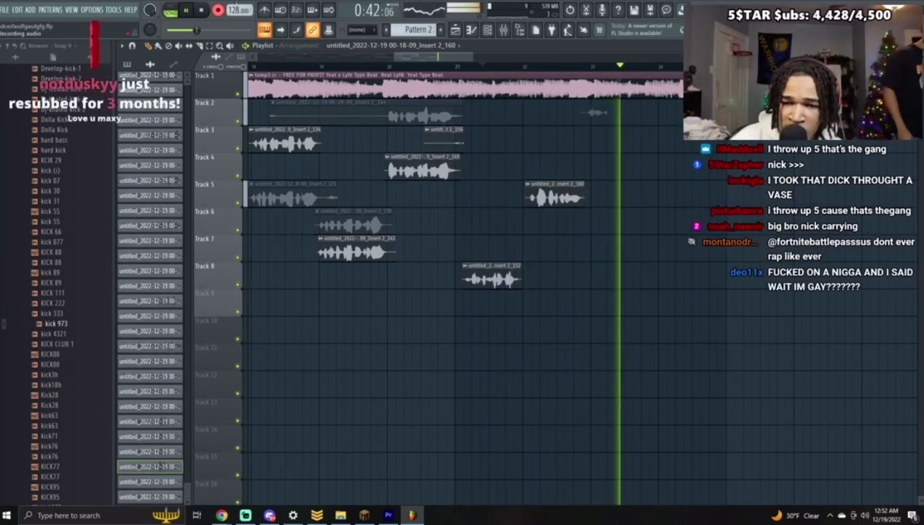
key(space)
key(space)
right_click(624, 117)
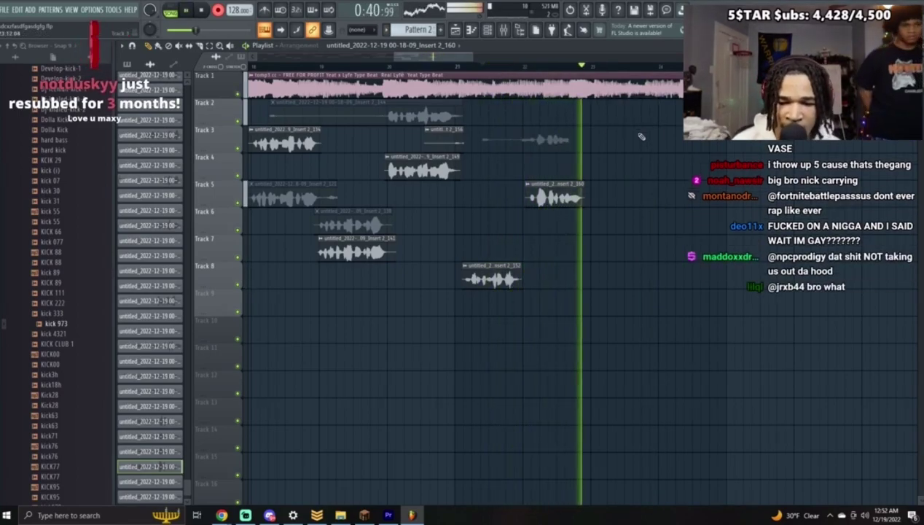
key(space)
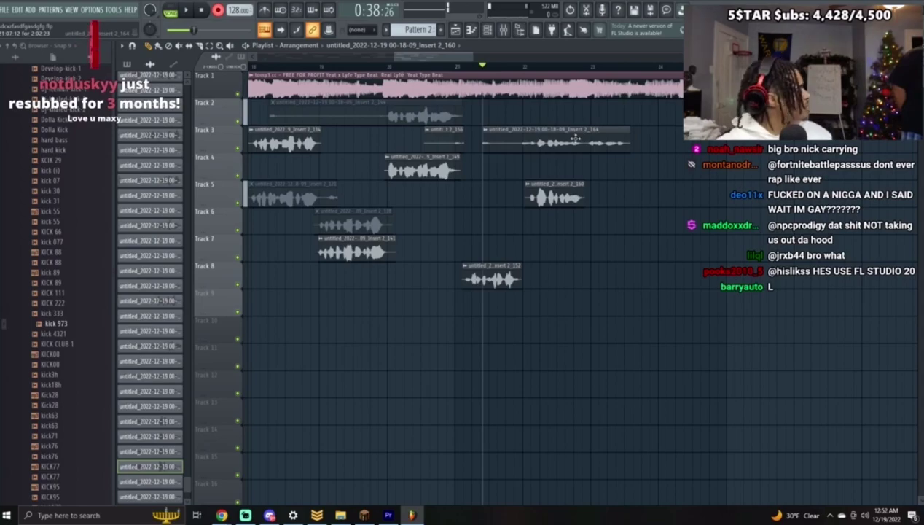
Step: Disarm recording and play back the arranged vocals from about bar 15
mouse_move(384, 69)
mouse_down()
mouse_move(180, 73)
mouse_move(344, 83)
mouse_up()
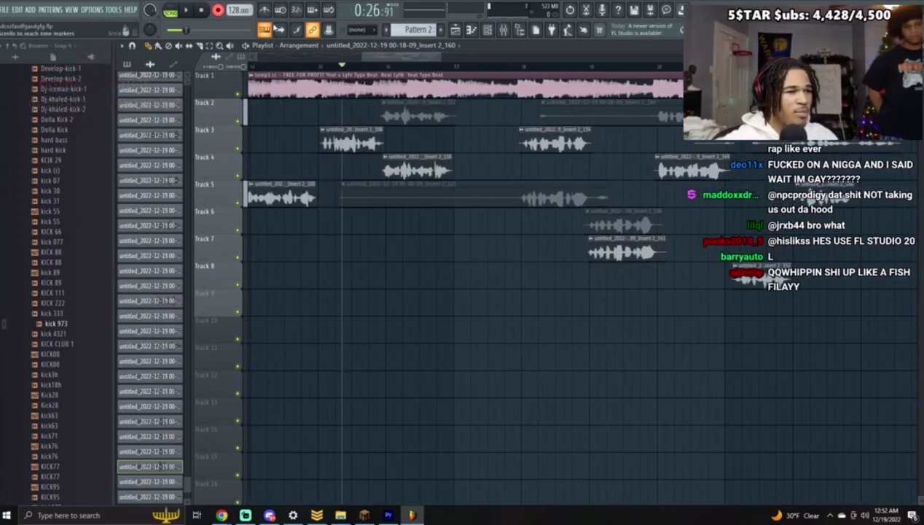
key(space)
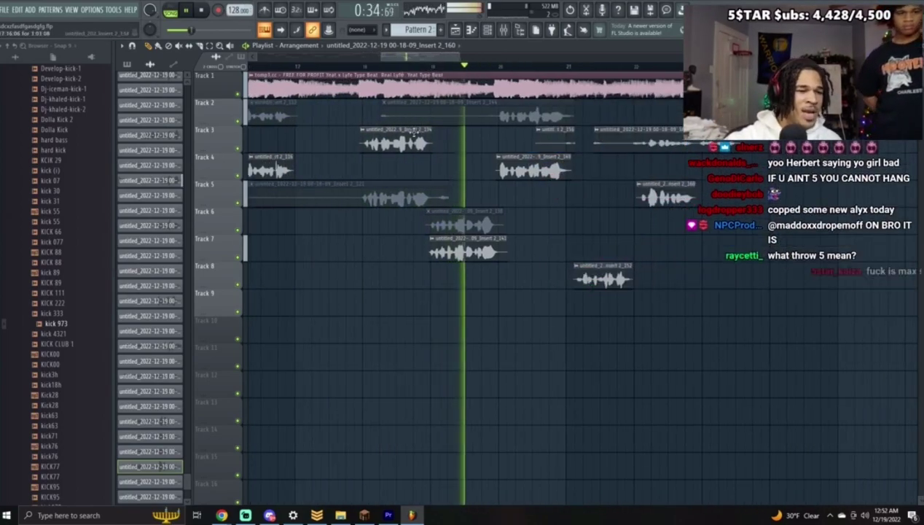
drag(405, 62, 400, 71)
right_click(259, 298)
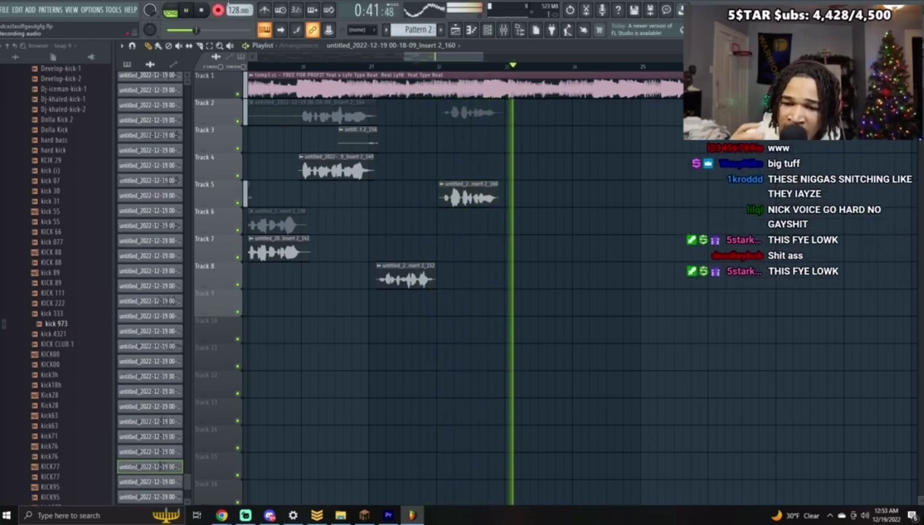
Step: Re-record the line on Track 2 from between bars 21 and 22, normalize the take and route it to mixer track 4, Main vocals
key(space)
key(space)
right_click(480, 124)
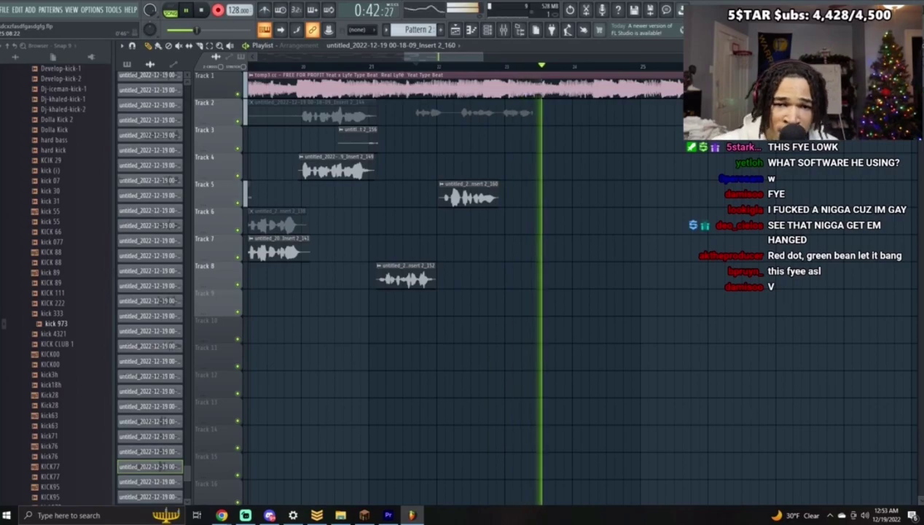
key(space)
double_click(553, 112)
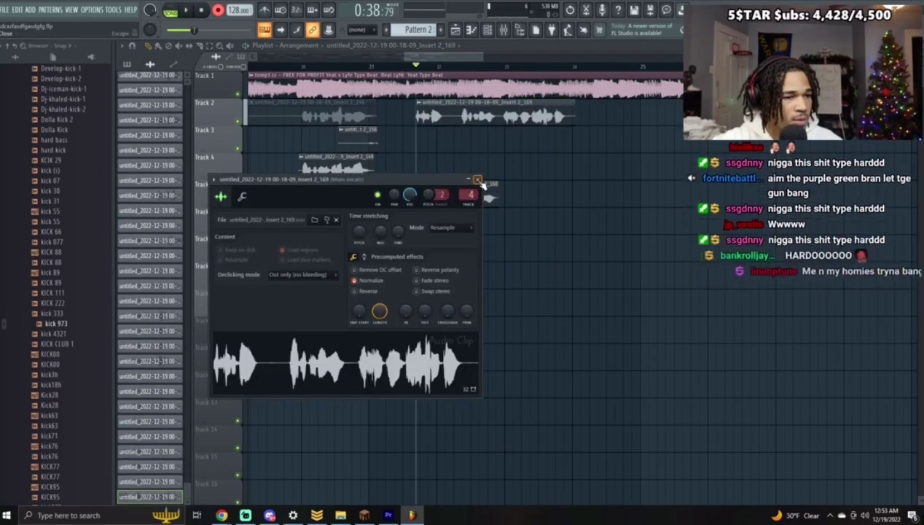
click(479, 179)
Step: Trim the Track 2 take to run from about bar 23 to just before bar 24, delete the stray Track 3 clip, and play it back
key(space)
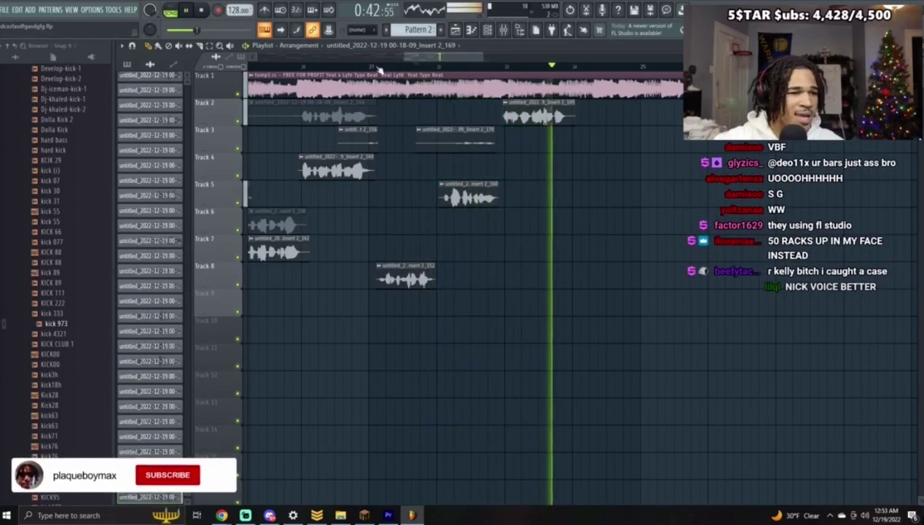
key(space)
key(space)
drag(539, 112, 537, 111)
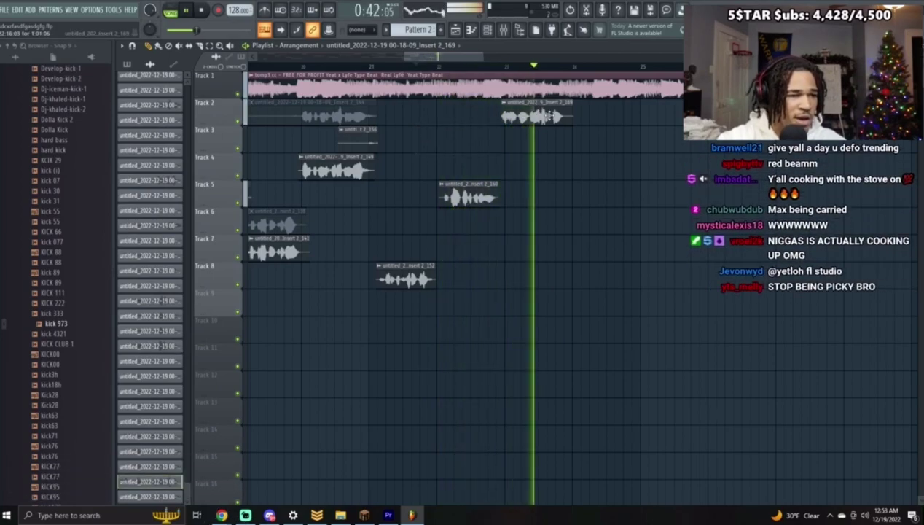
key(space)
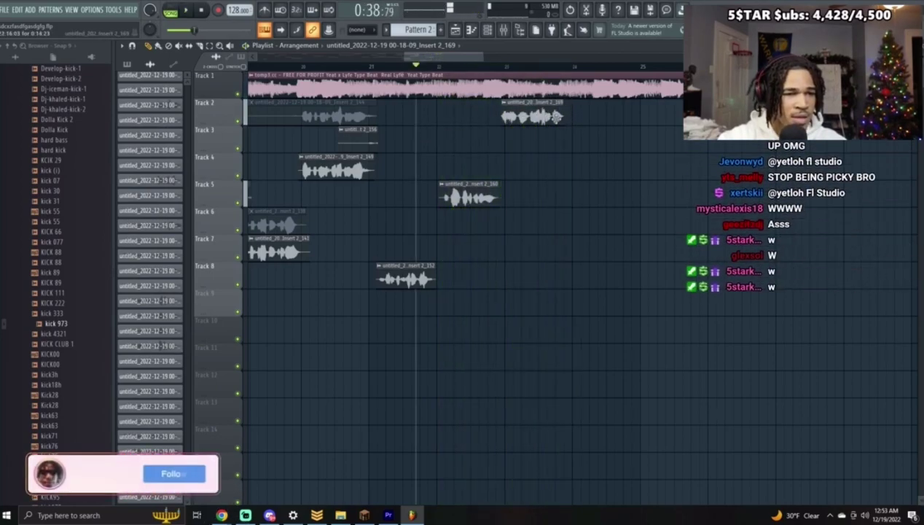
key(space)
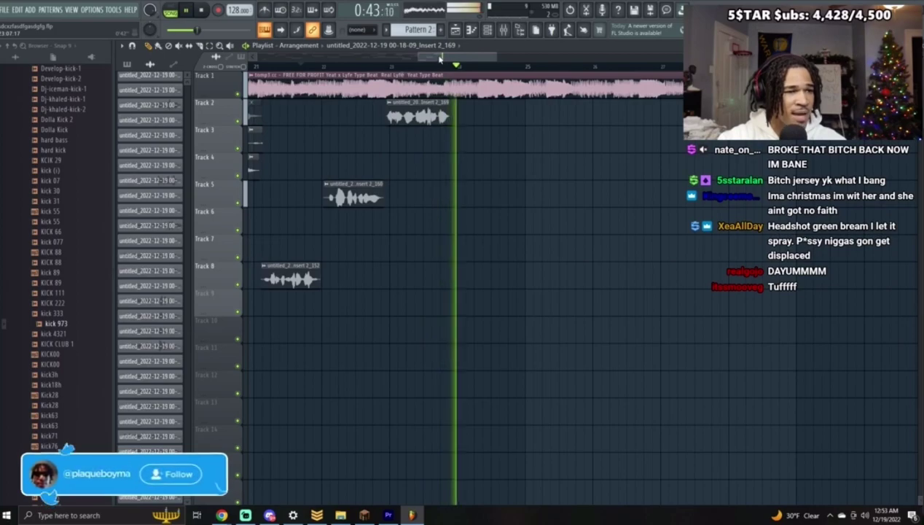
key(space)
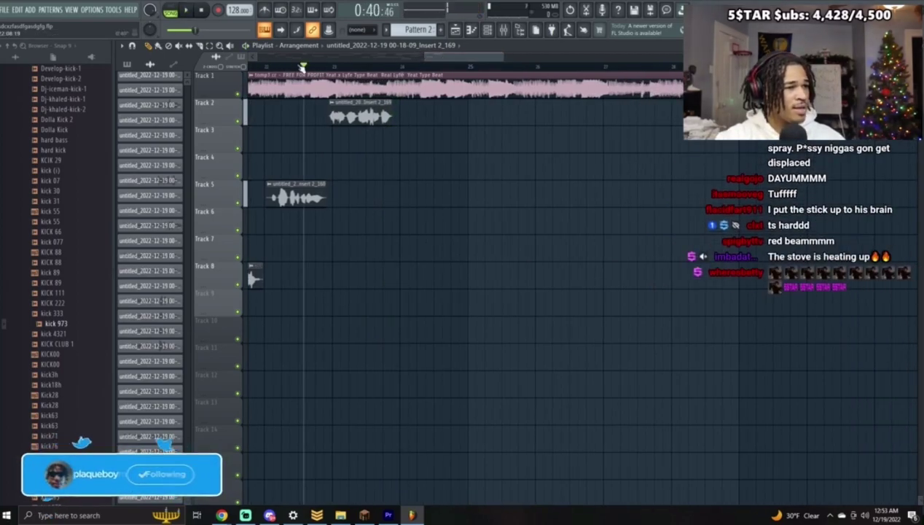
Step: Record the next line on Track 4 from about halfway between bars 22 and 23 and normalize the take
drag(292, 66, 300, 65)
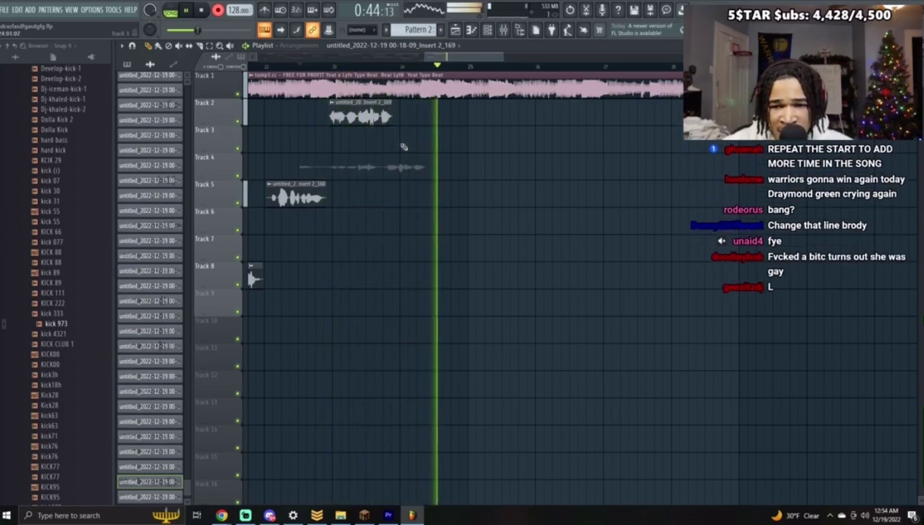
double_click(421, 162)
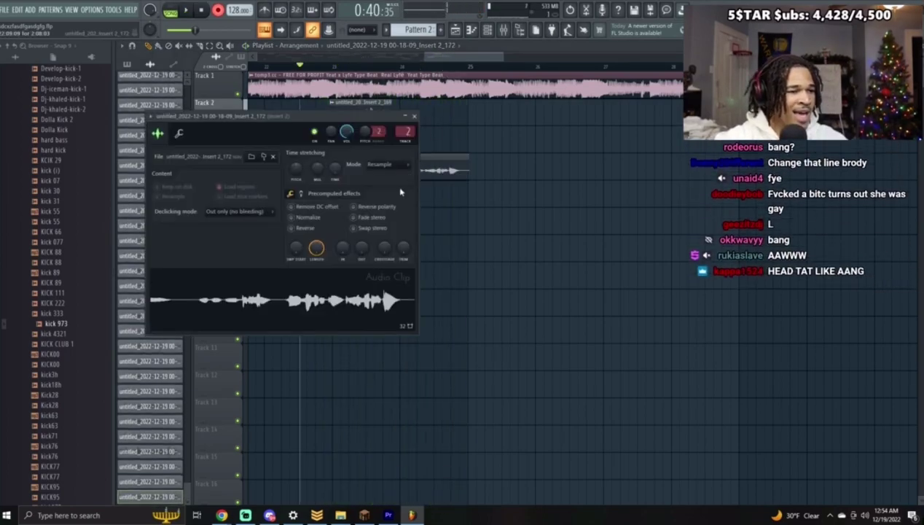
click(325, 218)
click(413, 117)
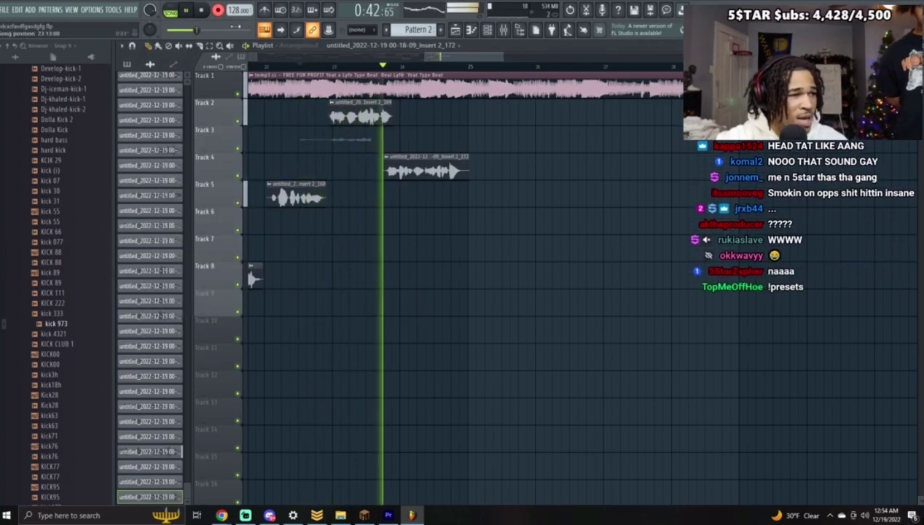
Step: Start the Track 4 take shortly before bar 24, delete the stray Track 3 clip, and nudge the take slightly earlier
right_click(379, 146)
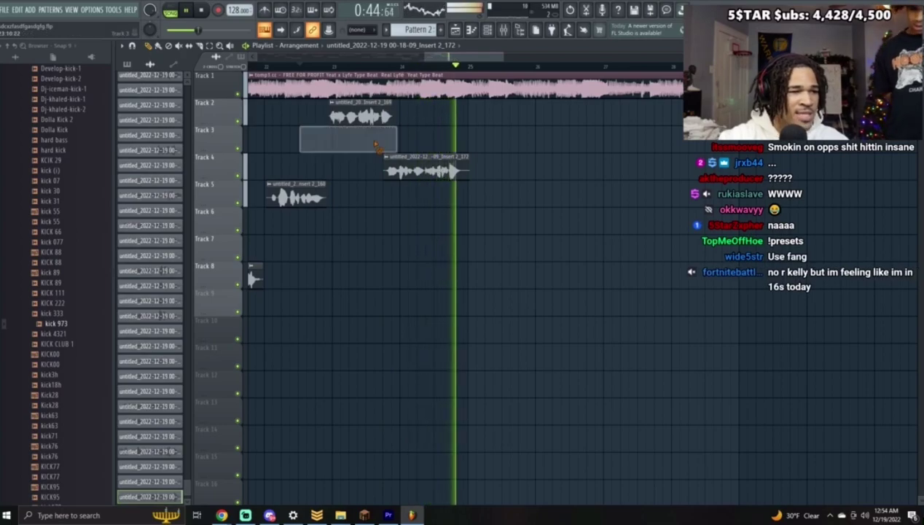
key(space)
key(space)
drag(450, 173, 449, 172)
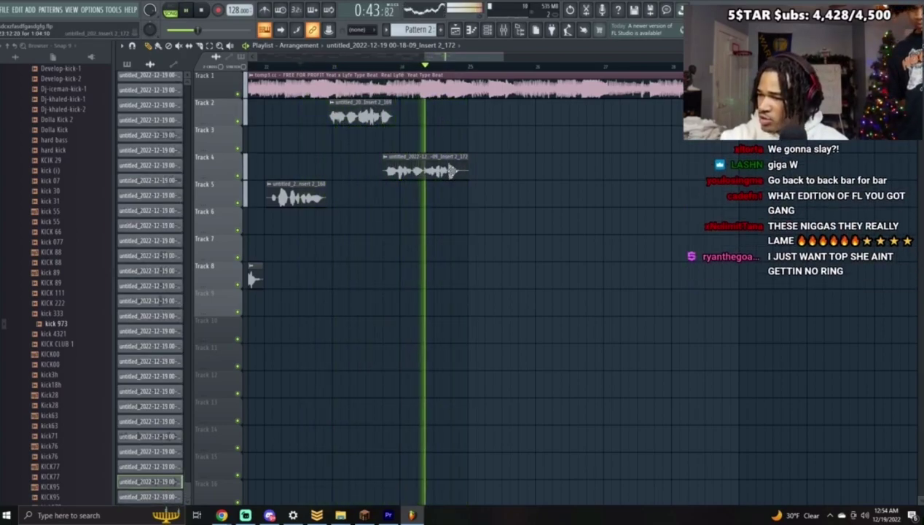
Step: Fine-tune the timing of the Track 4 take before bar 24 and play back the section
drag(506, 57, 457, 58)
drag(631, 158, 634, 158)
key(space)
key(space)
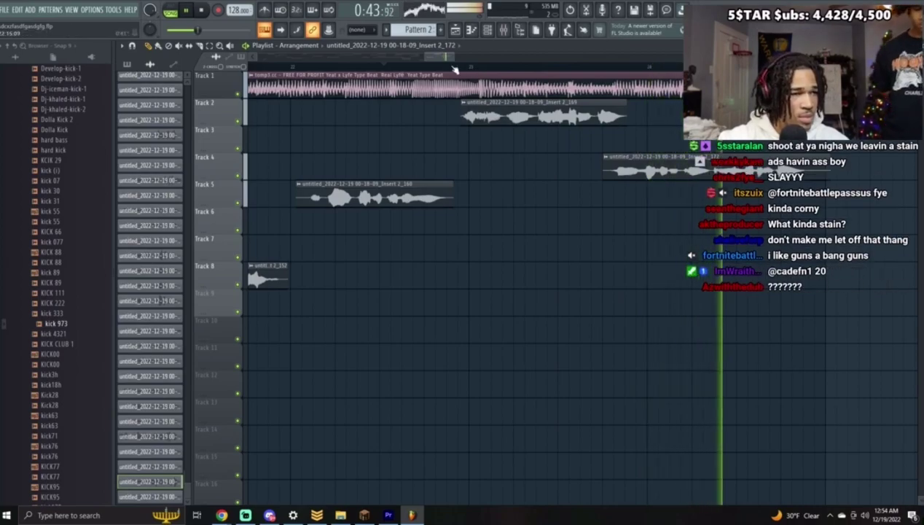
drag(469, 56, 501, 58)
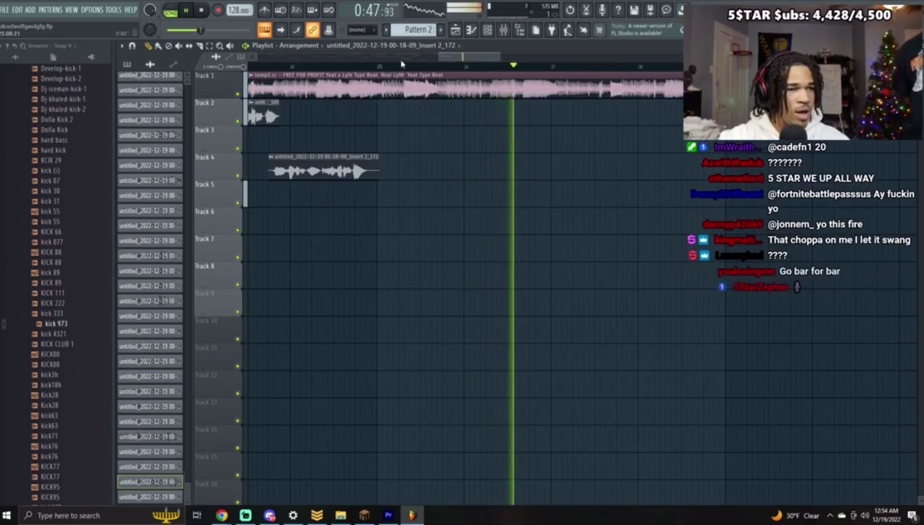
key(space)
drag(442, 57, 371, 61)
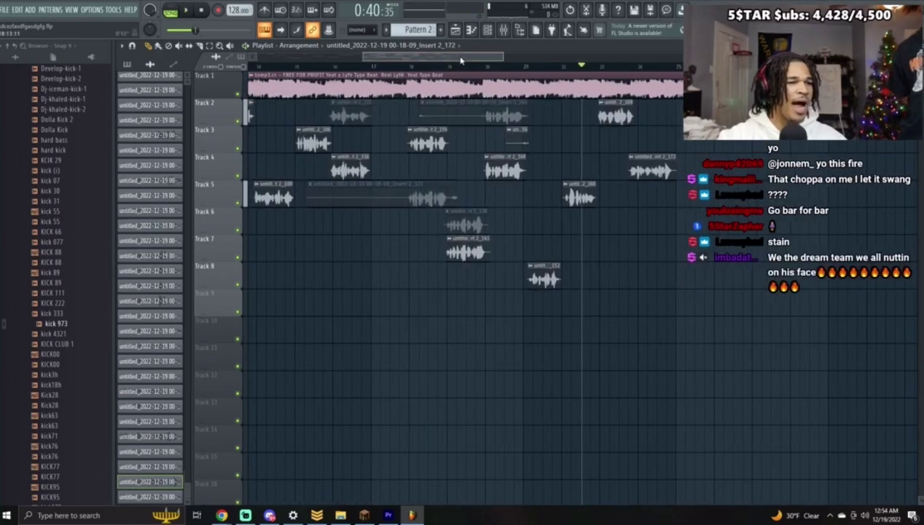
Step: Try recording the next line on Track 2 from just before bar 24 and delete the take
drag(461, 61, 510, 69)
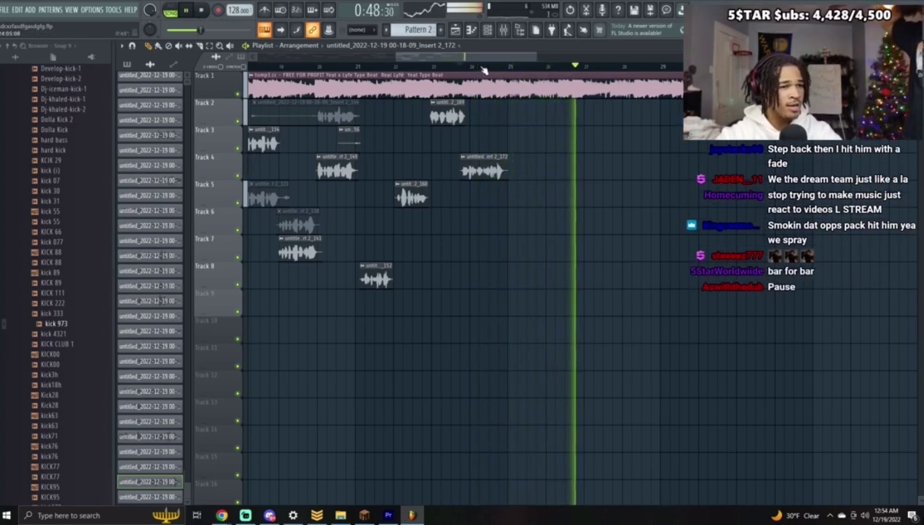
click(202, 13)
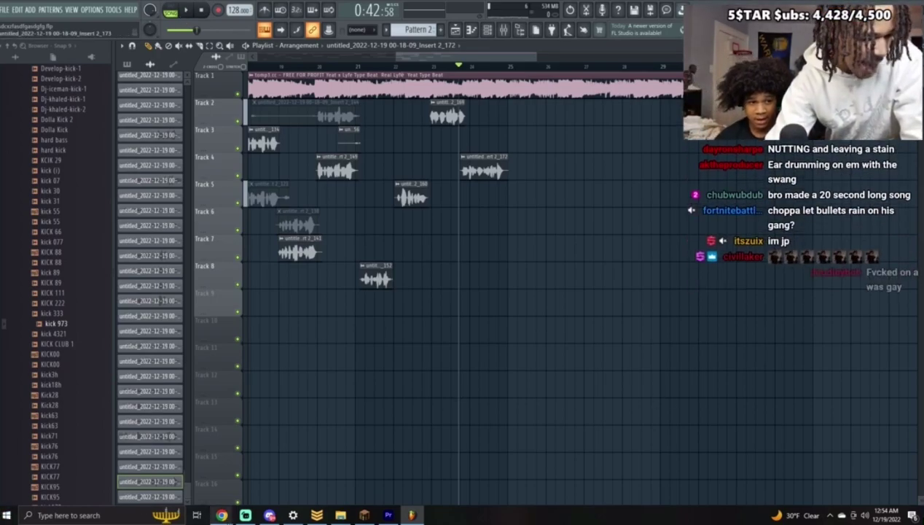
mouse_move(222, 515)
click(451, 65)
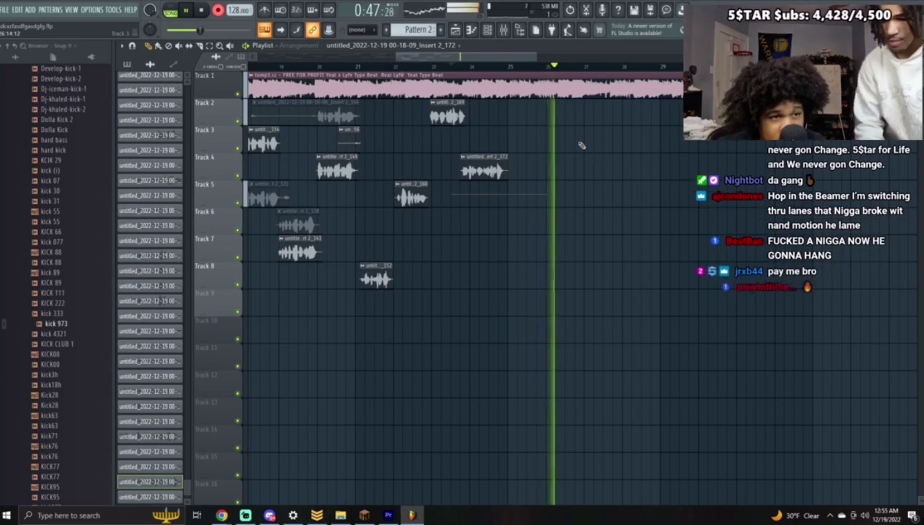
key(space)
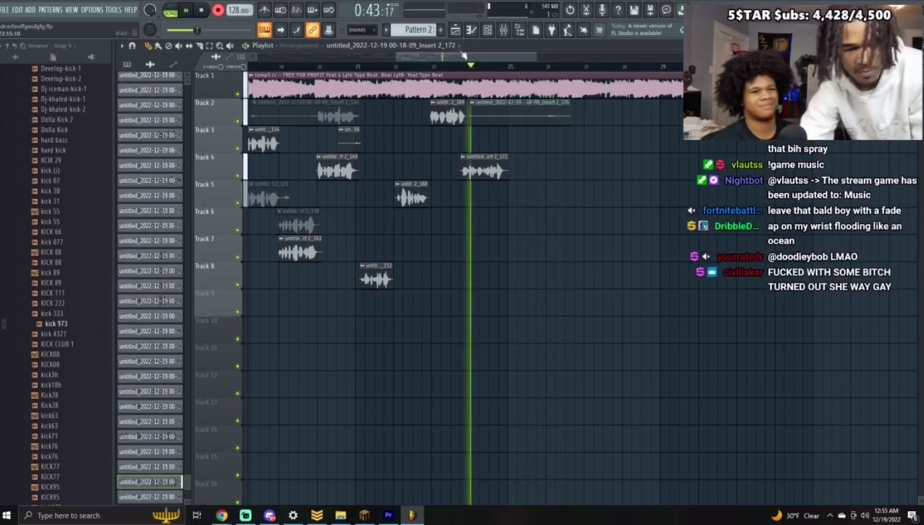
key(space)
right_click(537, 116)
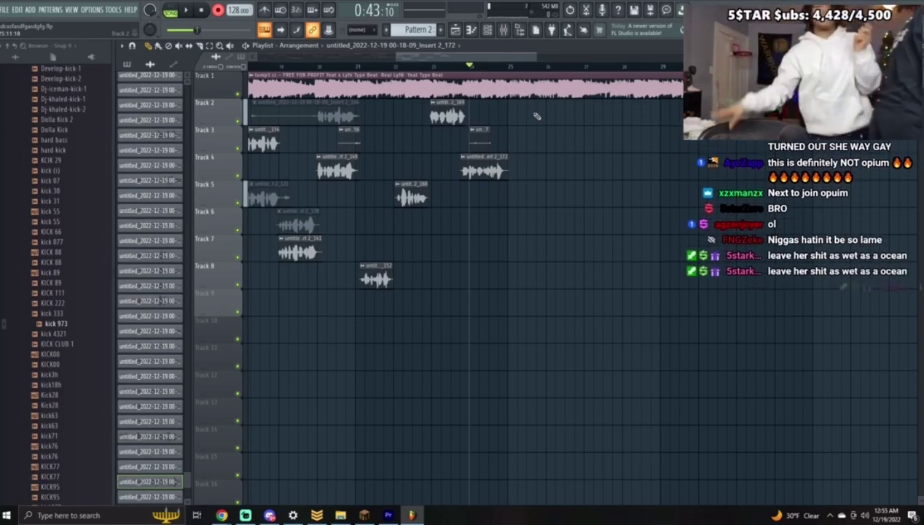
Step: Try a longer take on Track 2 from just before bar 24, normalize it, and play it back
key(space)
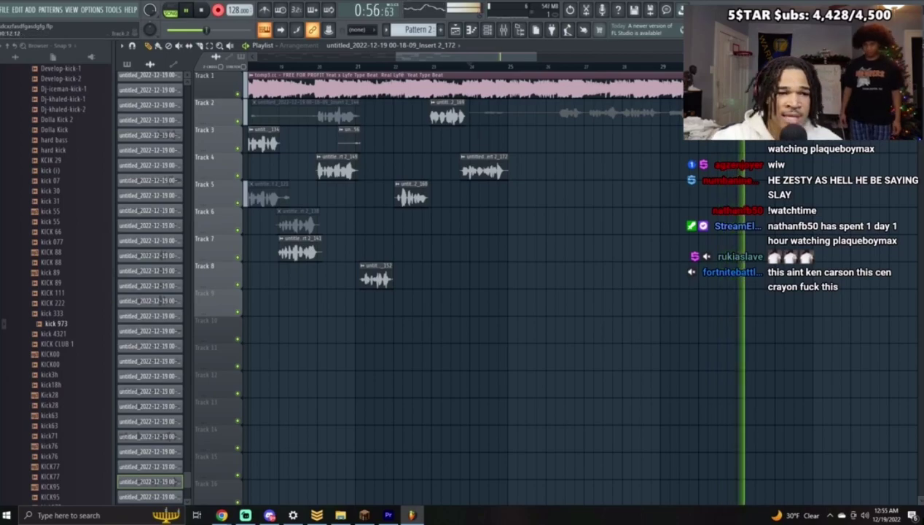
key(space)
double_click(357, 175)
click(282, 192)
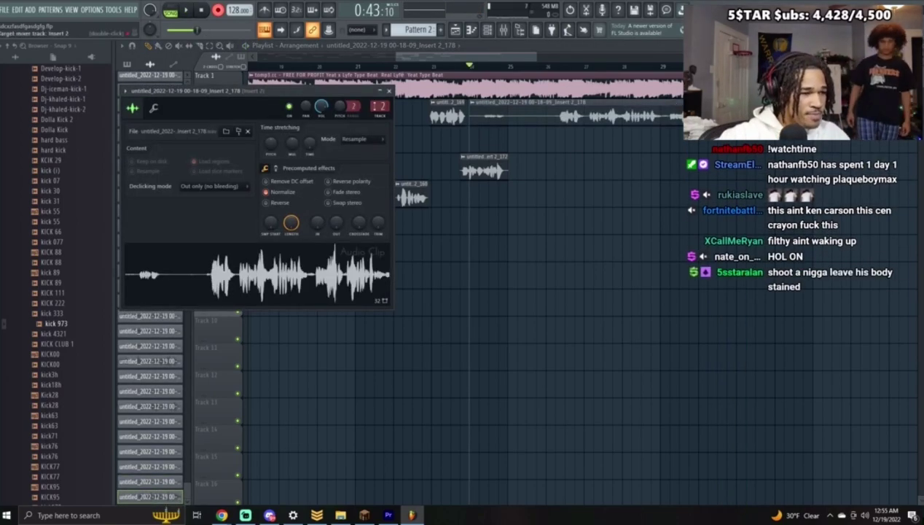
click(390, 91)
key(space)
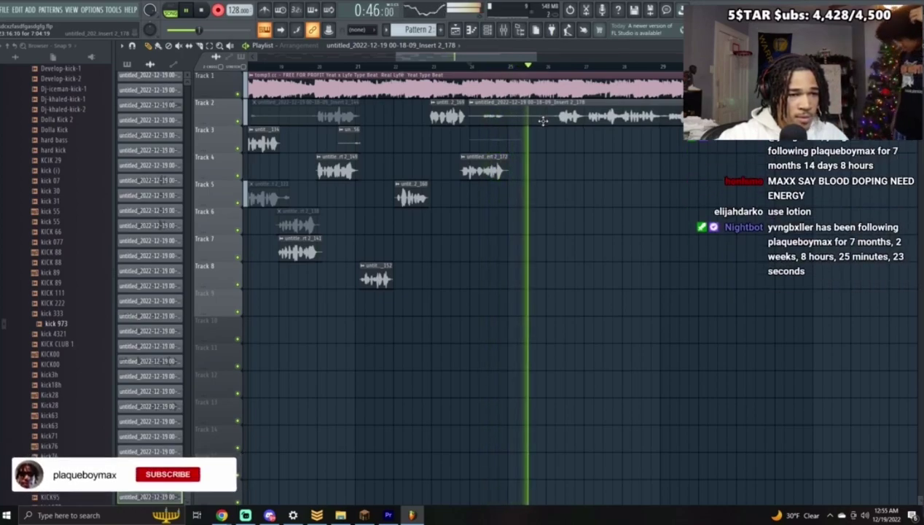
key(space)
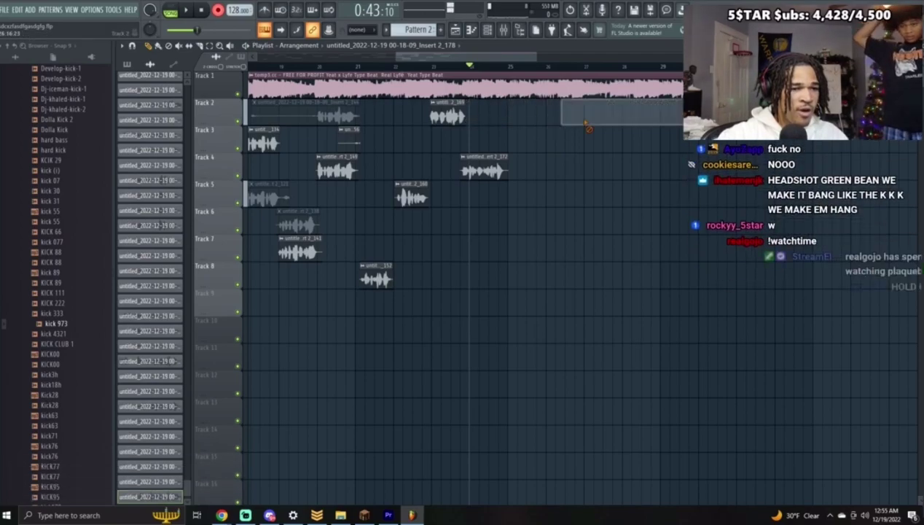
Step: Retry a short take on Track 2 from just before bar 24 and discard it
key(space)
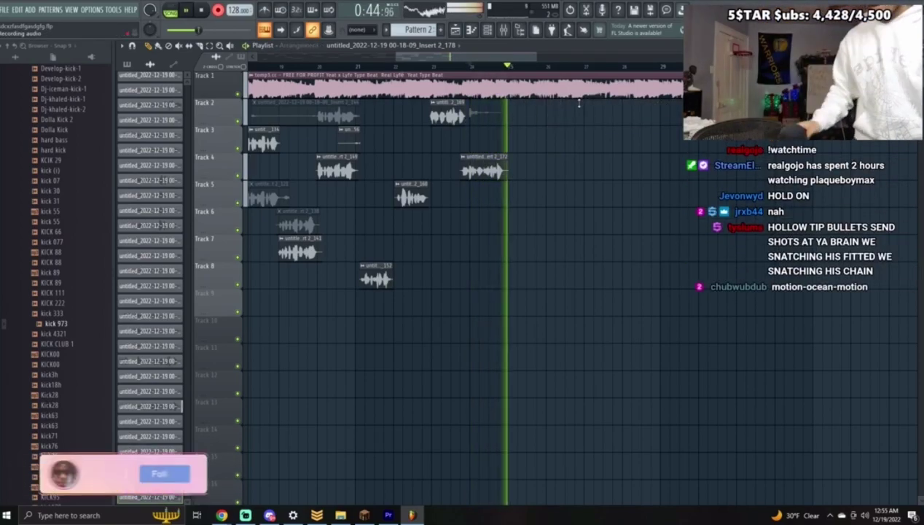
key(space)
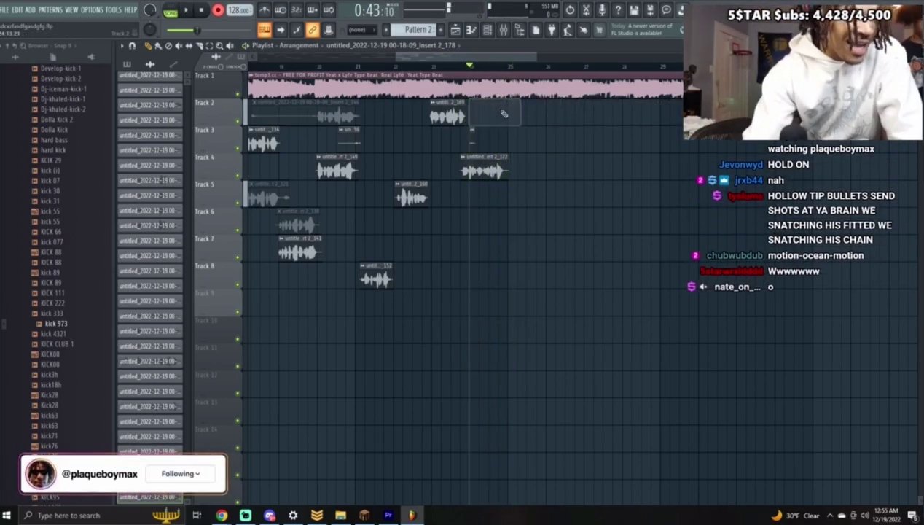
mouse_move(227, 514)
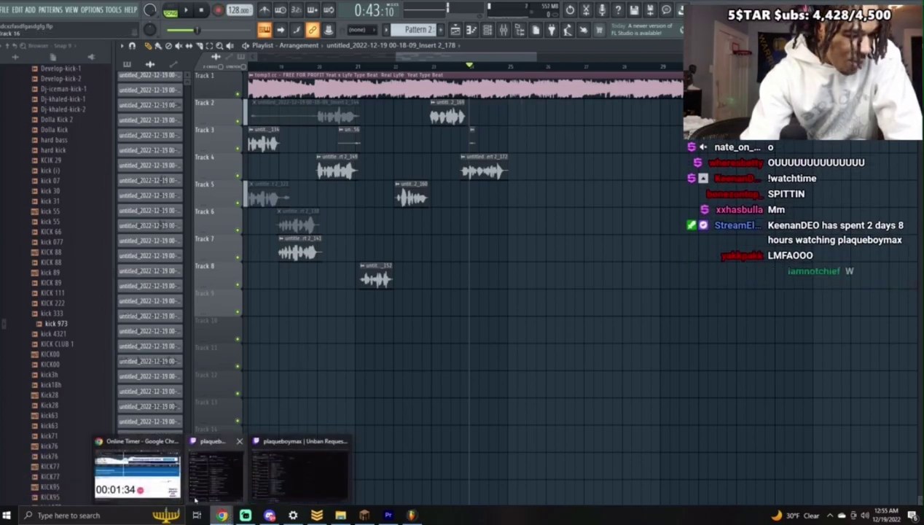
key(space)
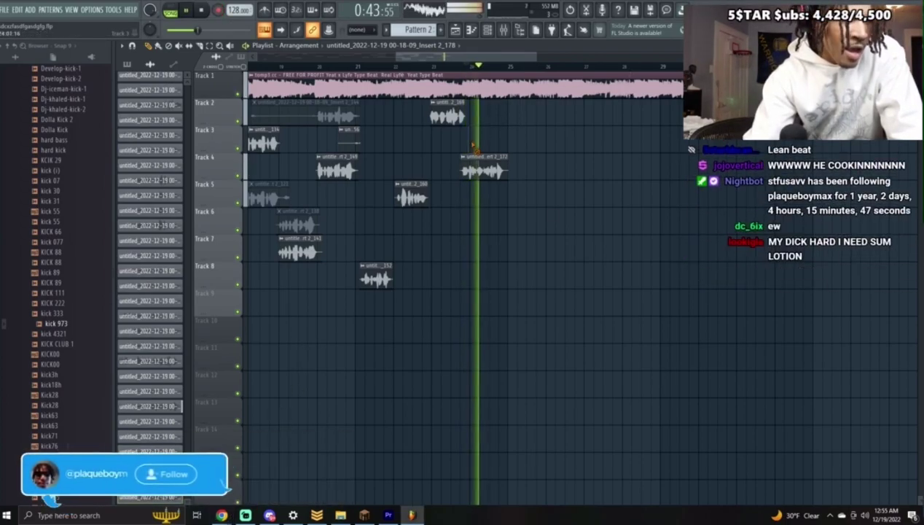
Step: Record a take on Track 3 from just before bar 24, normalize it, and route it to the Main vocals mixer track
drag(498, 56, 524, 68)
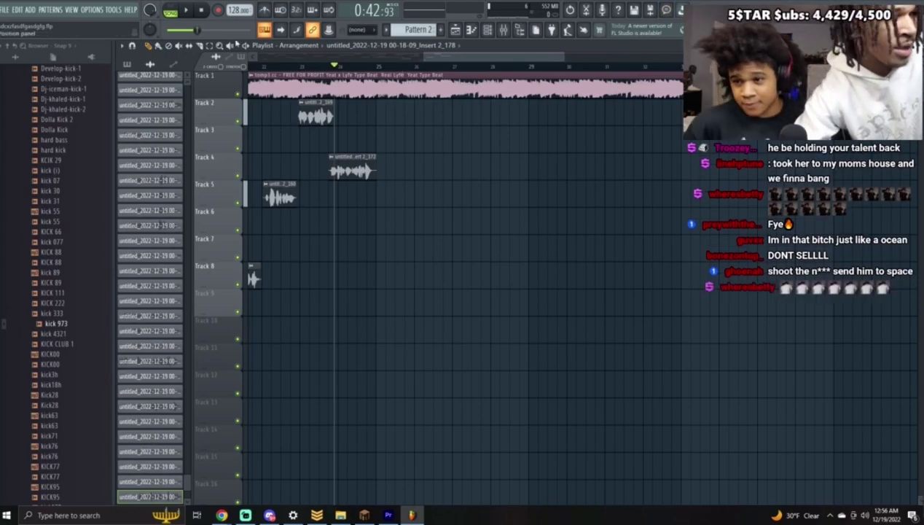
key(space)
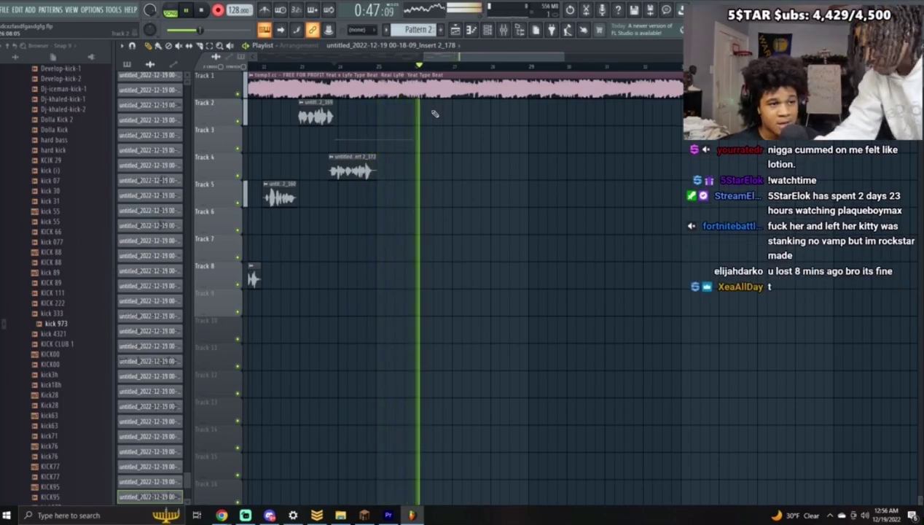
key(space)
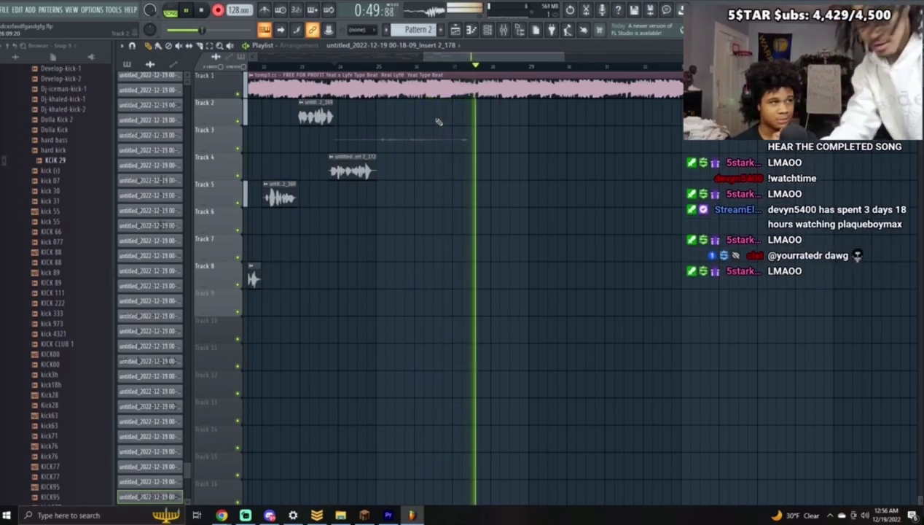
key(space)
double_click(456, 144)
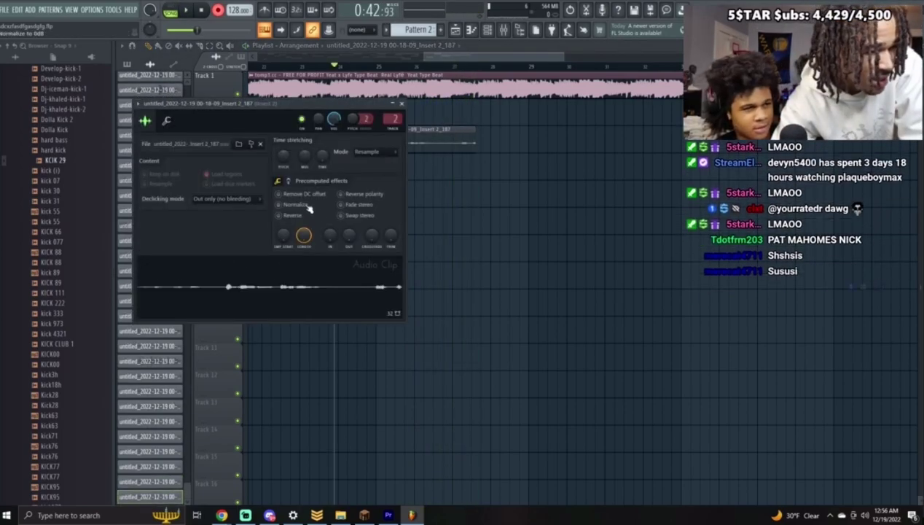
drag(388, 124, 393, 115)
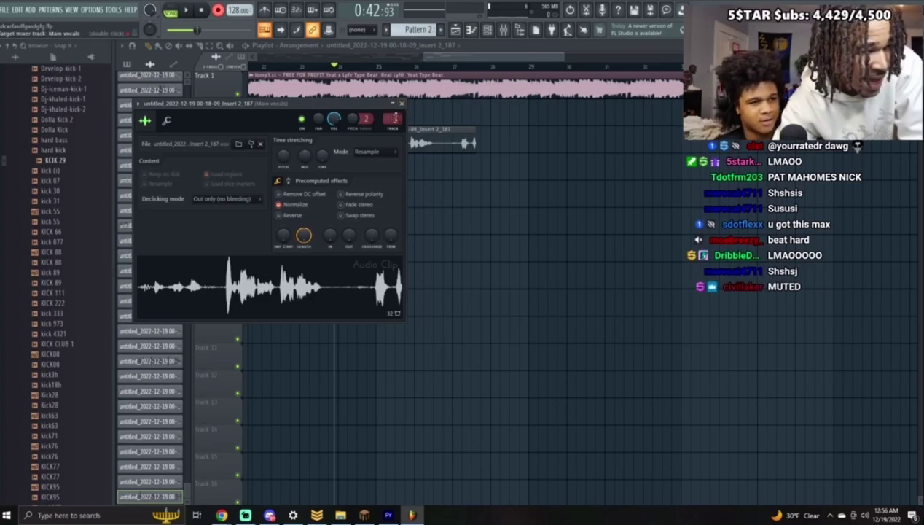
click(401, 105)
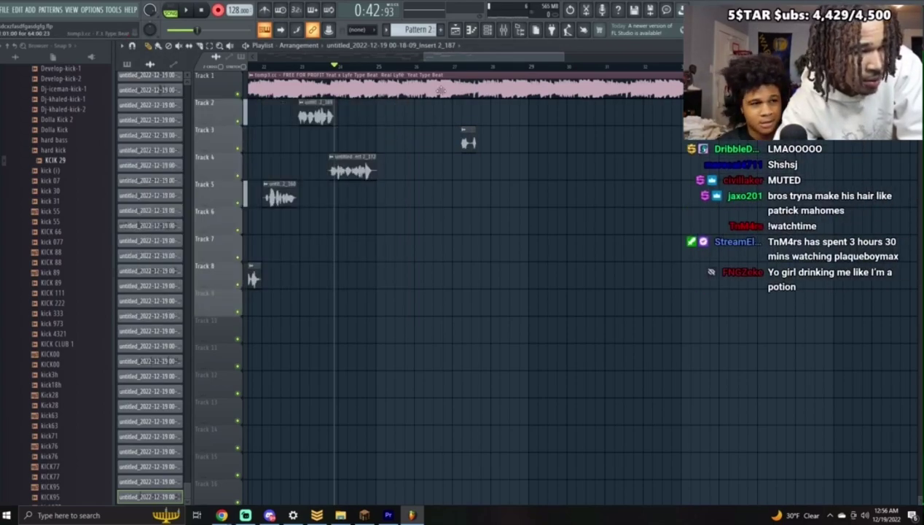
Step: Trim the Track 3 take to a short phrase just after bar 27 and delete the stray Track 2 clip
key(space)
click(359, 66)
click(354, 66)
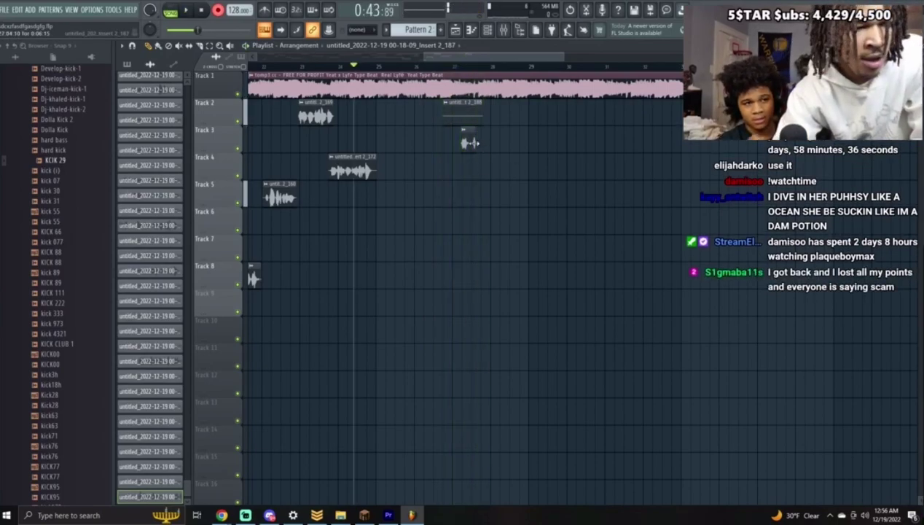
right_click(467, 115)
click(445, 66)
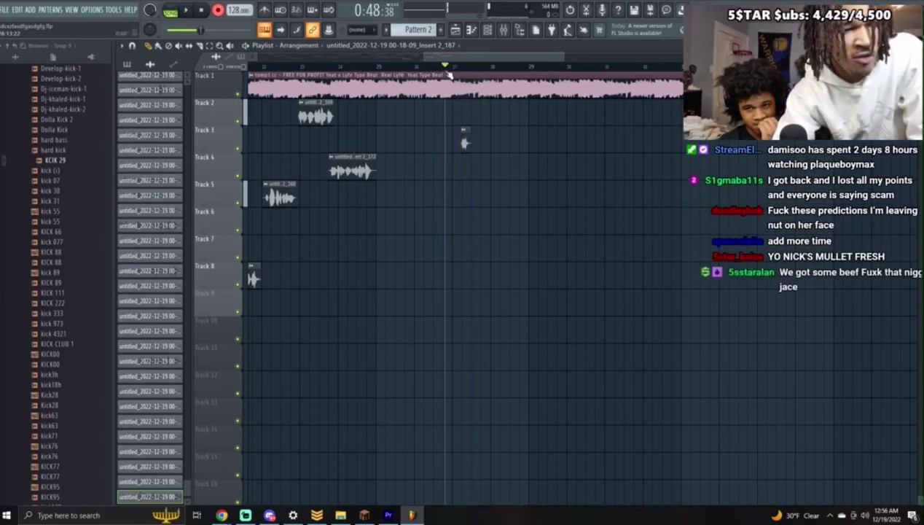
Step: Record the next line on Track 2 from about halfway between bars 25 and 26 and normalize the take
click(446, 75)
click(429, 67)
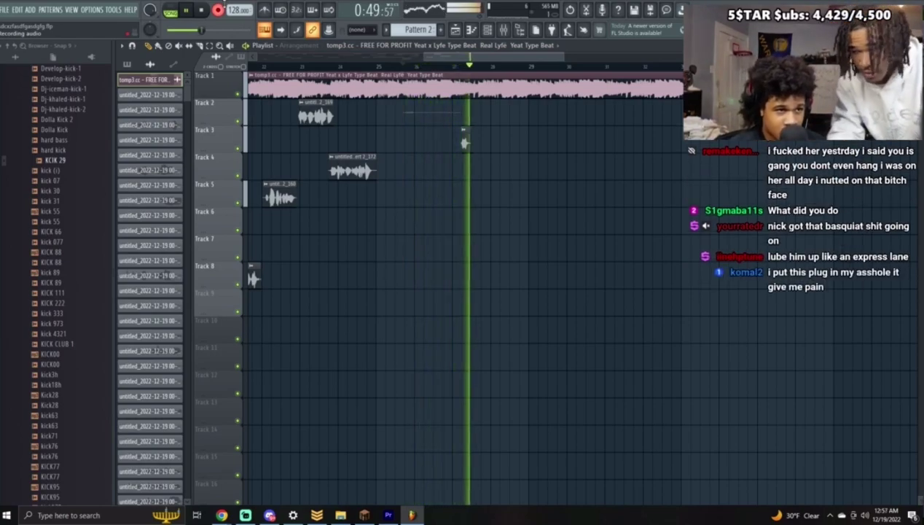
key(space)
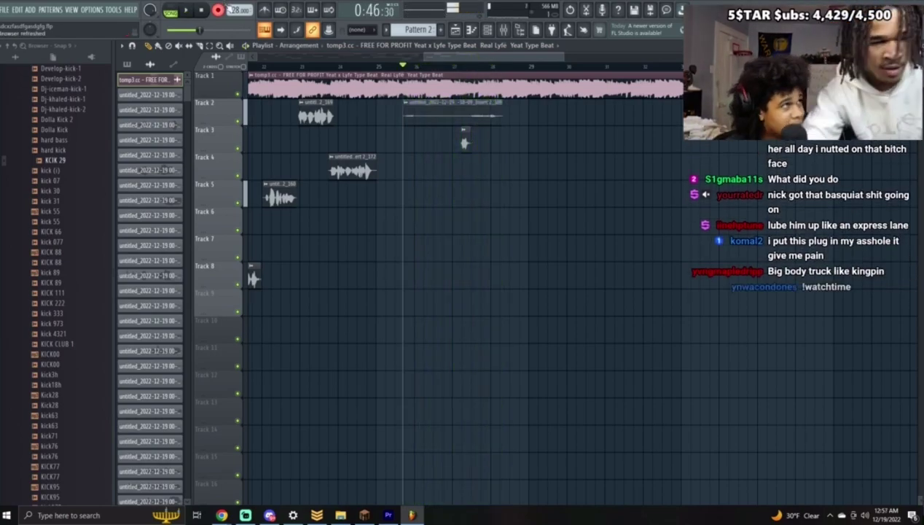
double_click(481, 110)
click(330, 231)
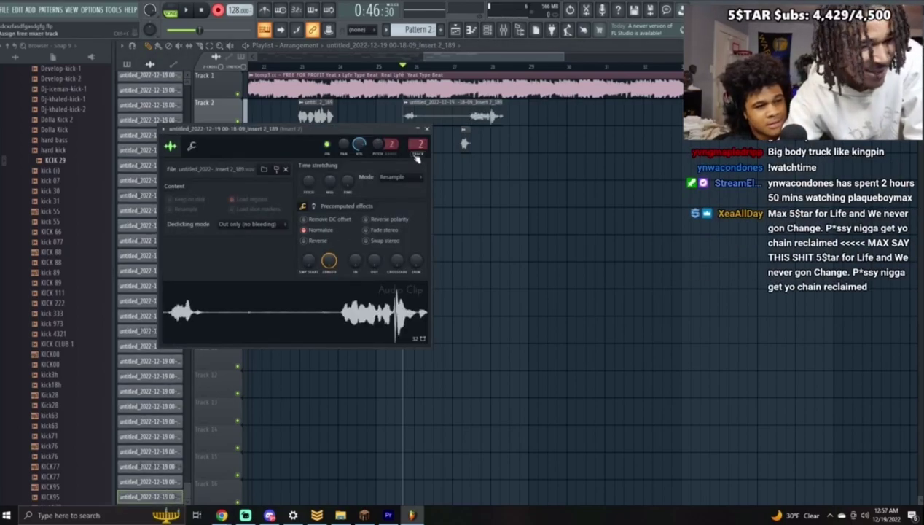
click(426, 129)
Step: Trim the Track 2 take to start between bars 27 and 28, play it back, and delete the stray Track 4 clip
key(space)
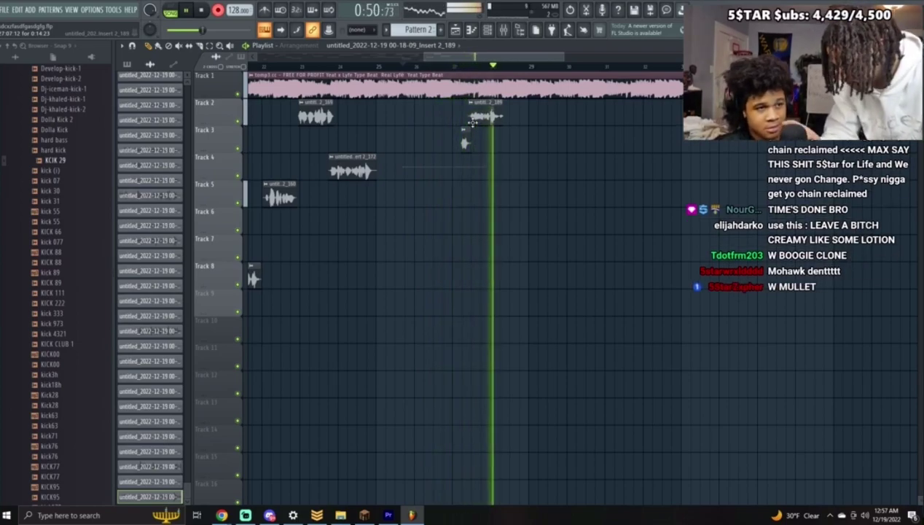
key(space)
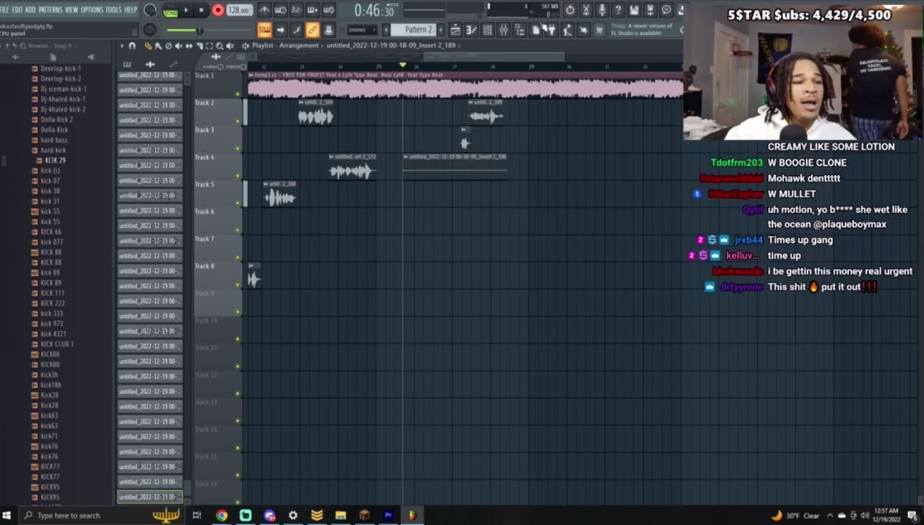
right_click(452, 161)
Step: Try a Track 4 take from just before bar 27 with Normalize and Remove DC offset on, trimmed to start just after bar 28
click(447, 67)
key(space)
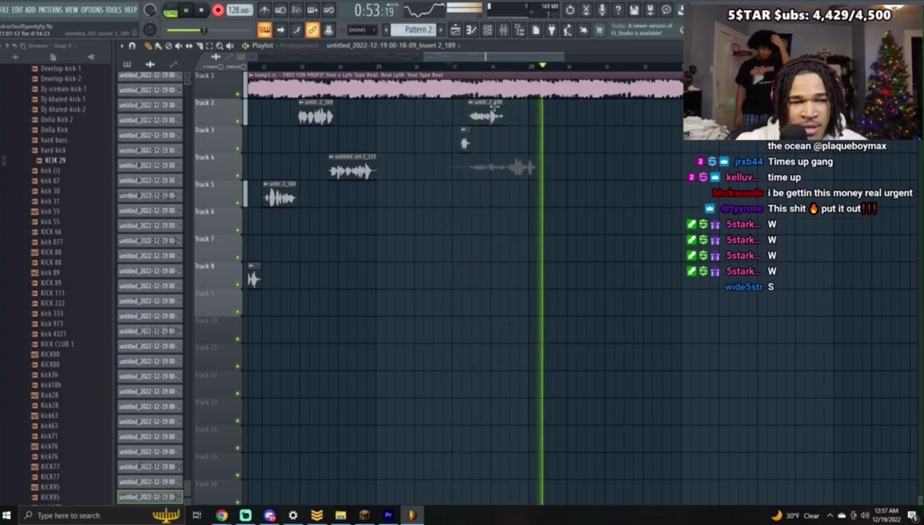
key(space)
click(359, 254)
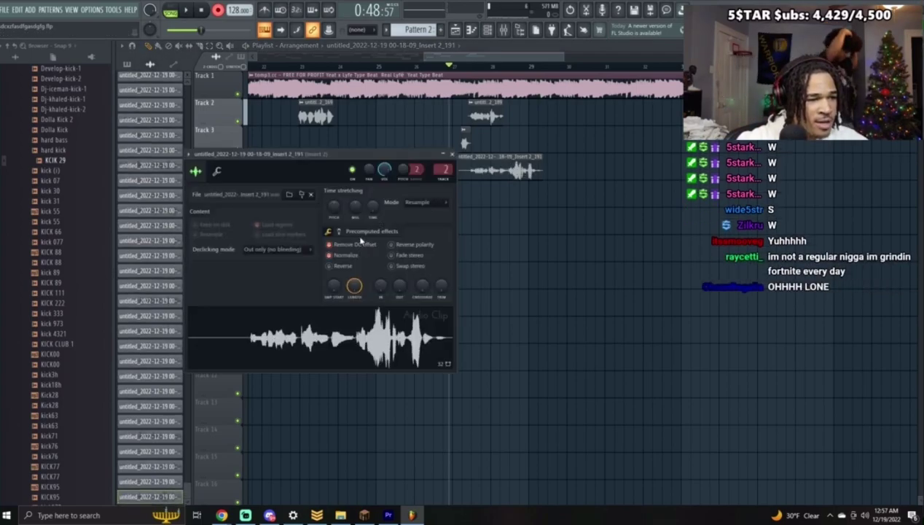
click(452, 155)
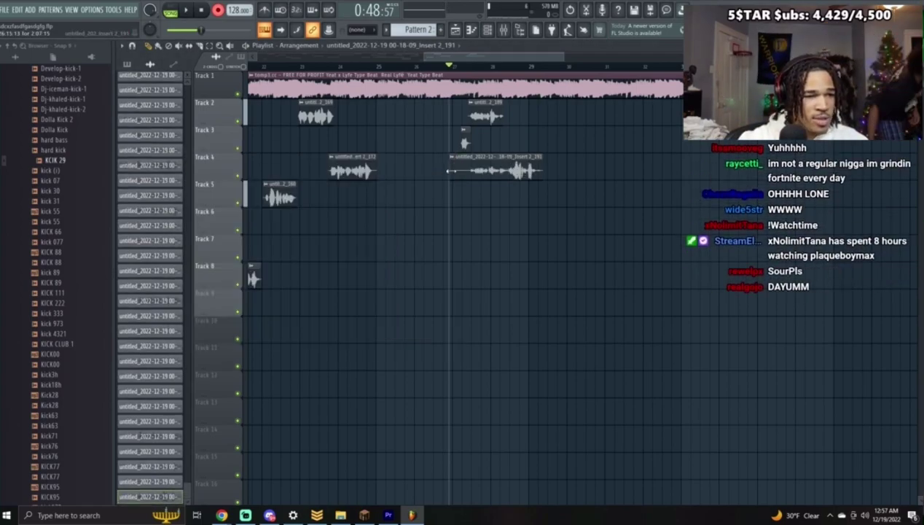
key(space)
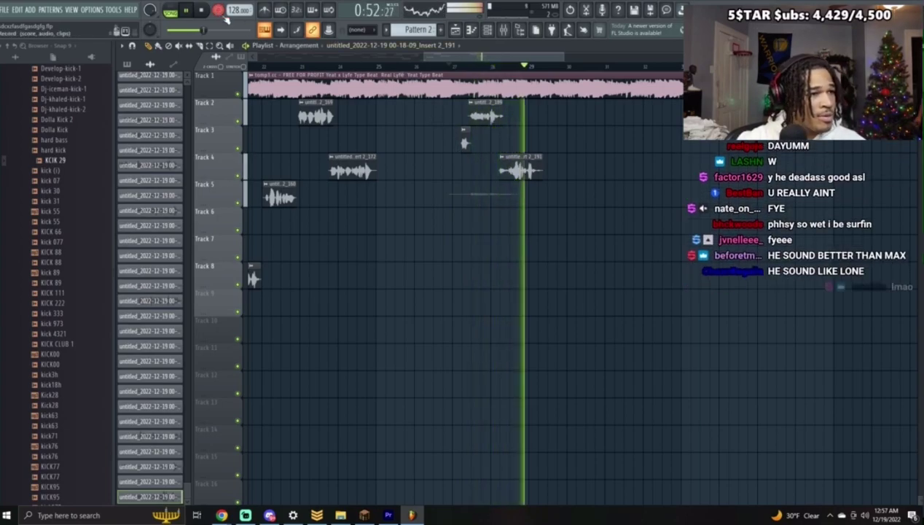
key(space)
Step: Retake the line, discarding the first attempt and recording a new one on Track 4 from just after bar 27
key(space)
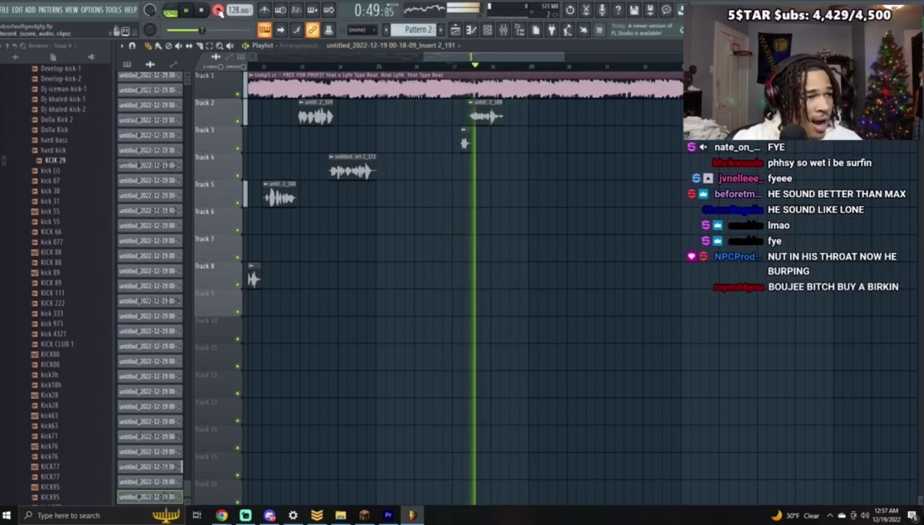
key(space)
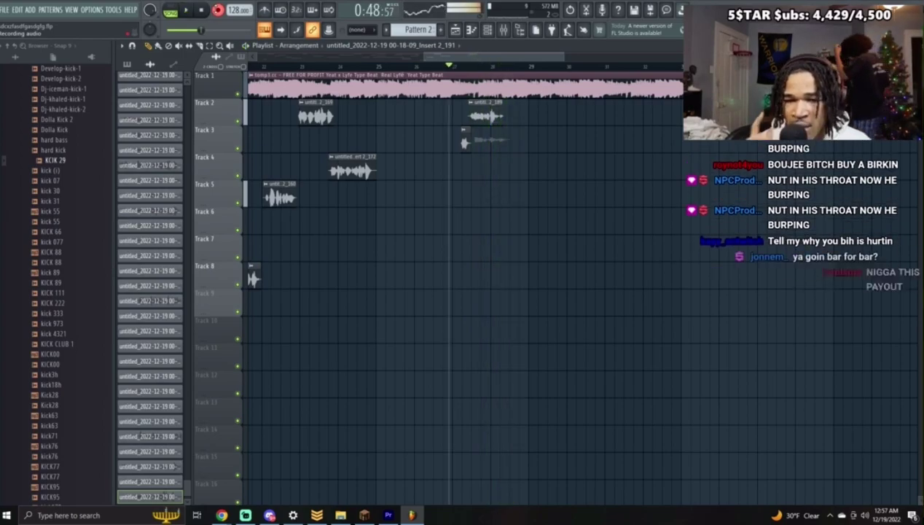
key(space)
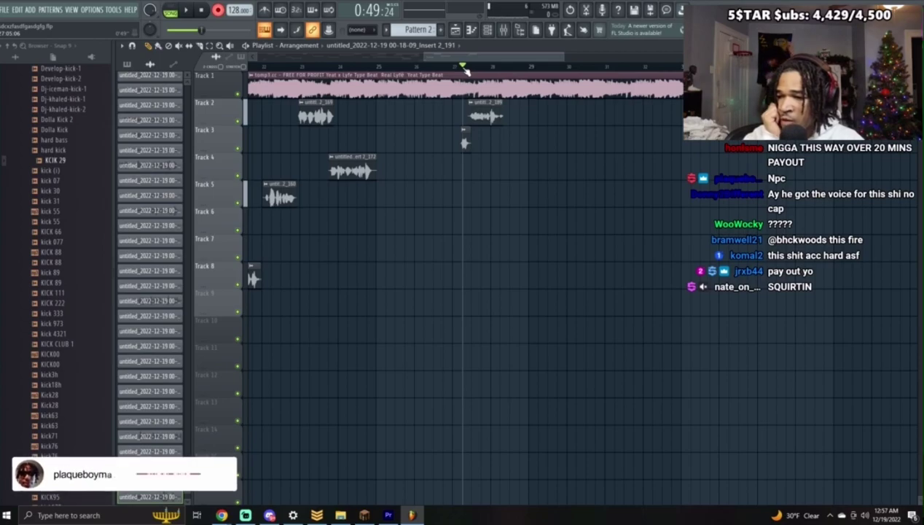
key(space)
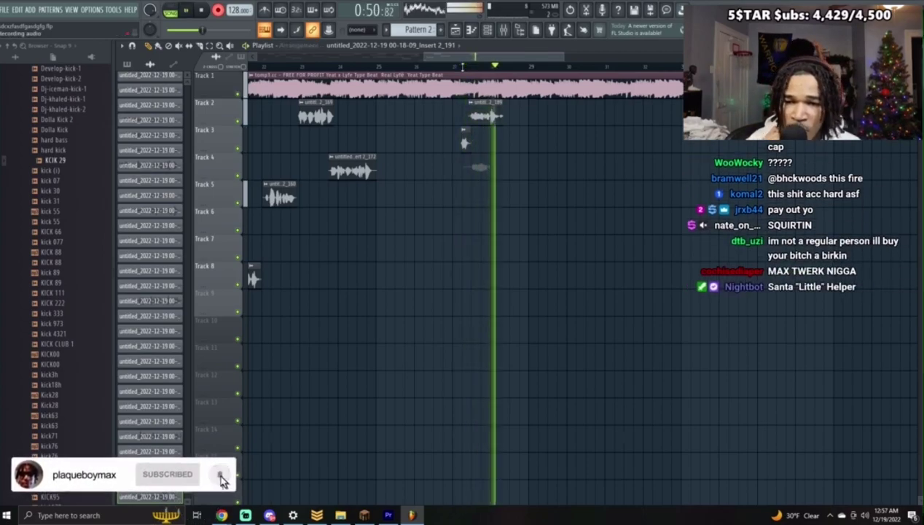
key(space)
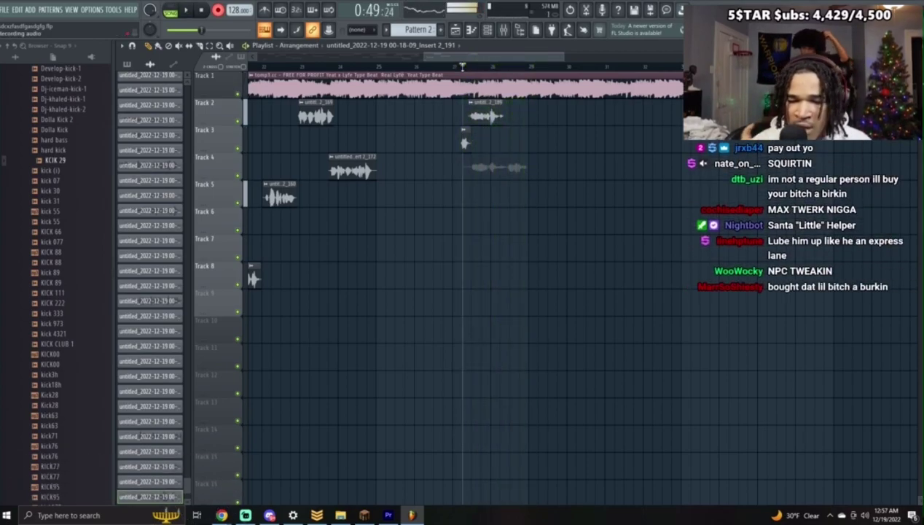
Step: Replace the Track 4 take with a new recording on Track 5 from just after bar 27 and normalize it
key(space)
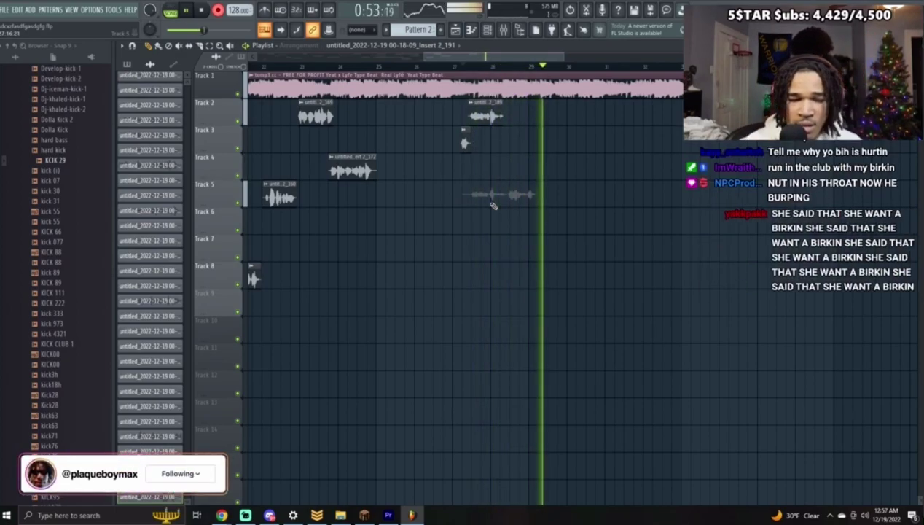
key(space)
double_click(476, 177)
right_click(477, 178)
double_click(478, 188)
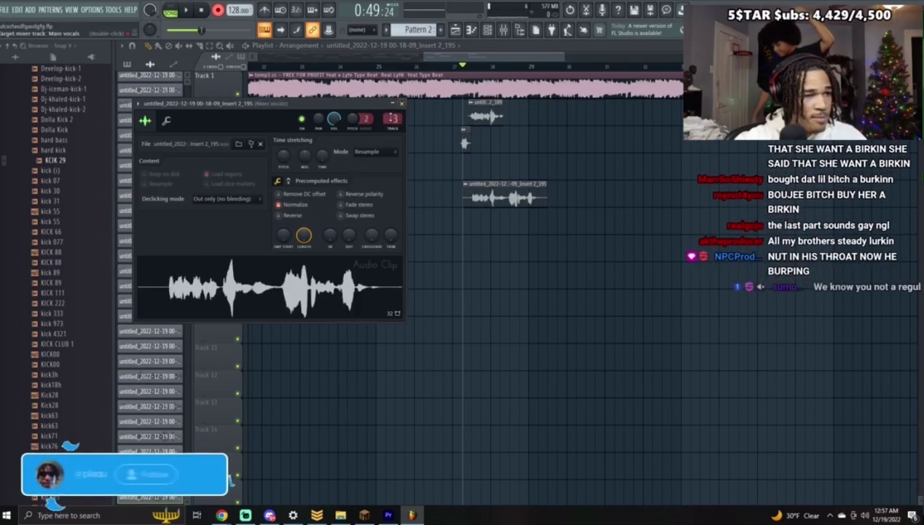
Step: Trim the Track 5 take to run from about a third past bar 28 to just after bar 29 and play it back
click(401, 103)
key(space)
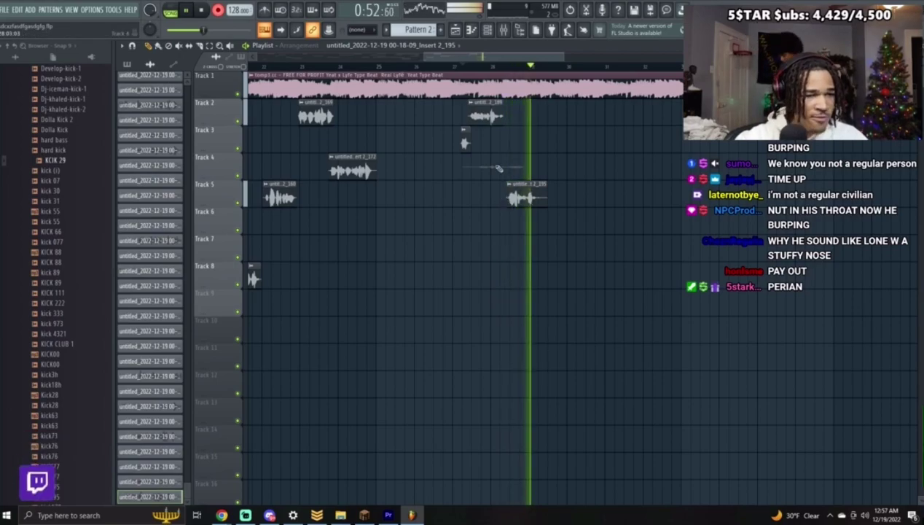
key(space)
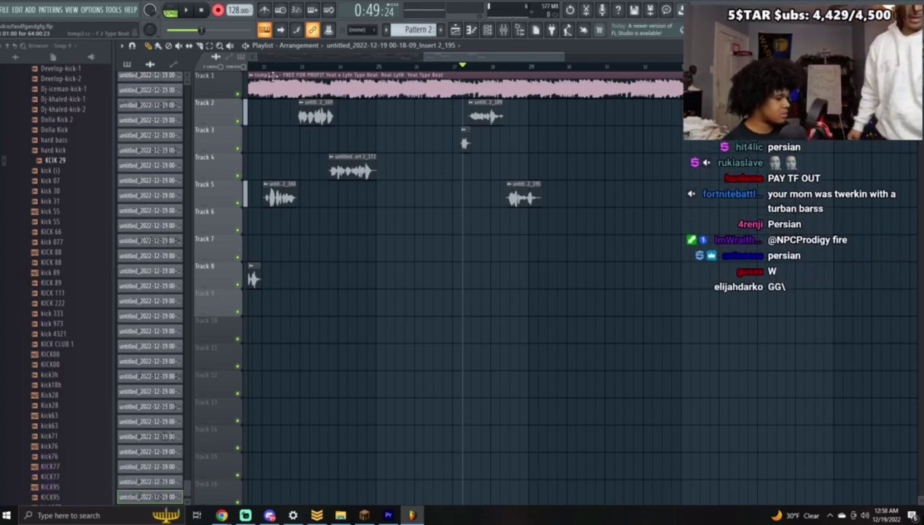
Step: Record the next line on Track 4 from just after bar 27 and normalize the take
key(space)
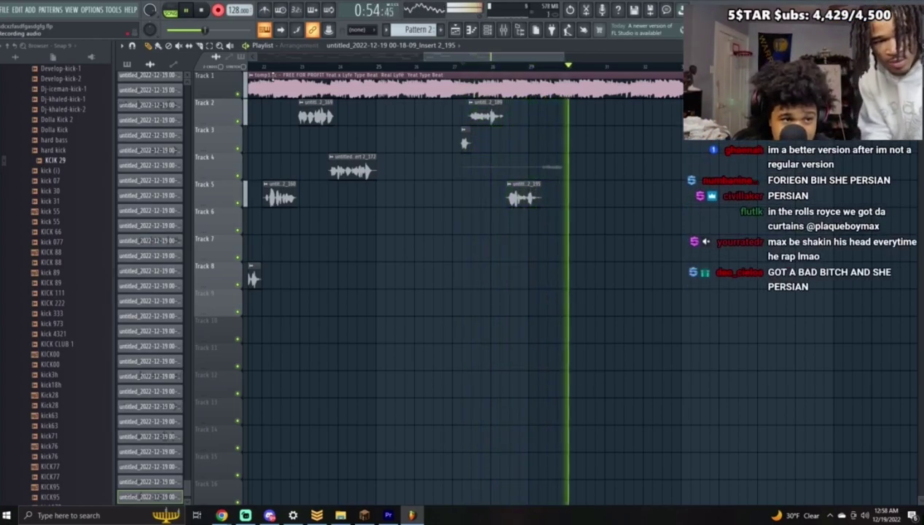
key(space)
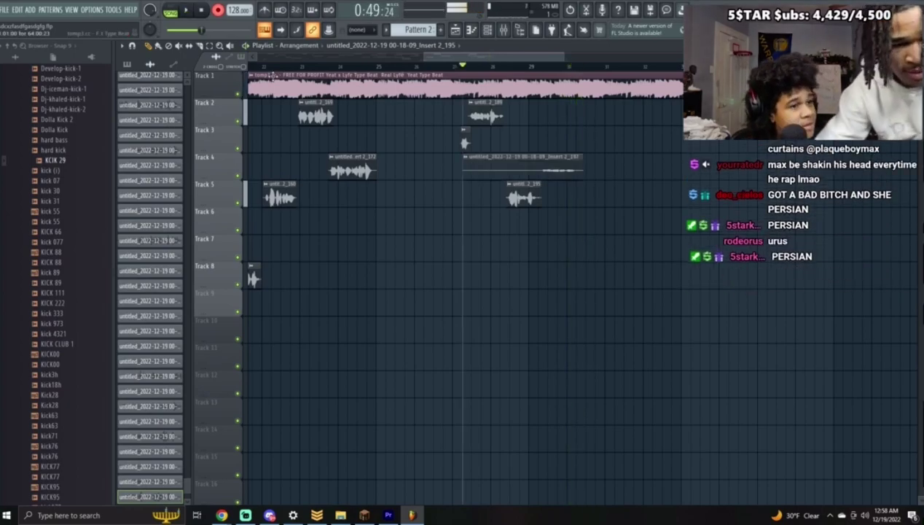
double_click(540, 161)
click(329, 232)
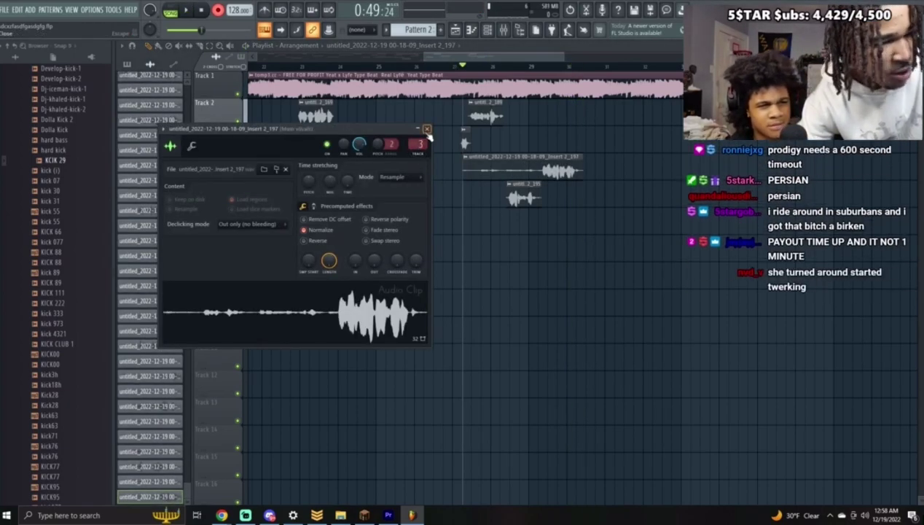
click(428, 130)
Step: Cut the silent lead-in off the Track 4 take so it starts just after bar 29, play it back, and delete the stray Track 6 clip
key(space)
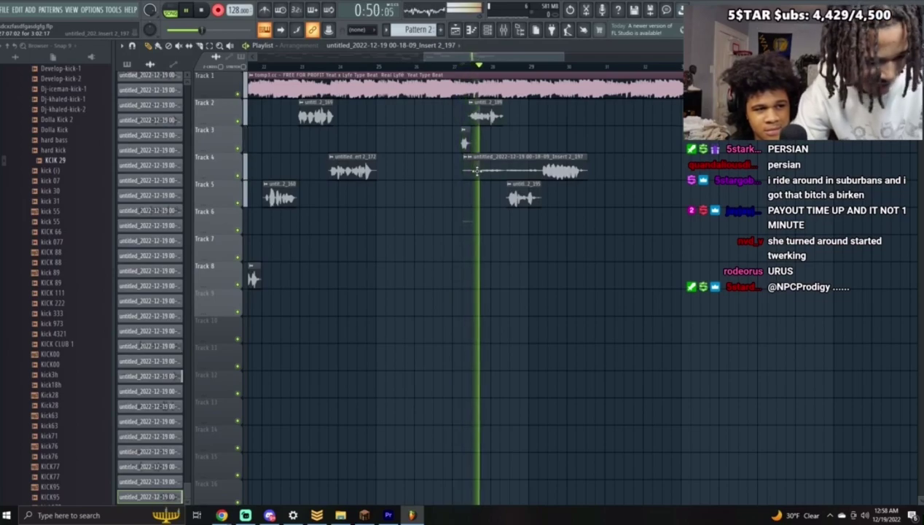
right_click(465, 172)
shift+right_click(544, 175)
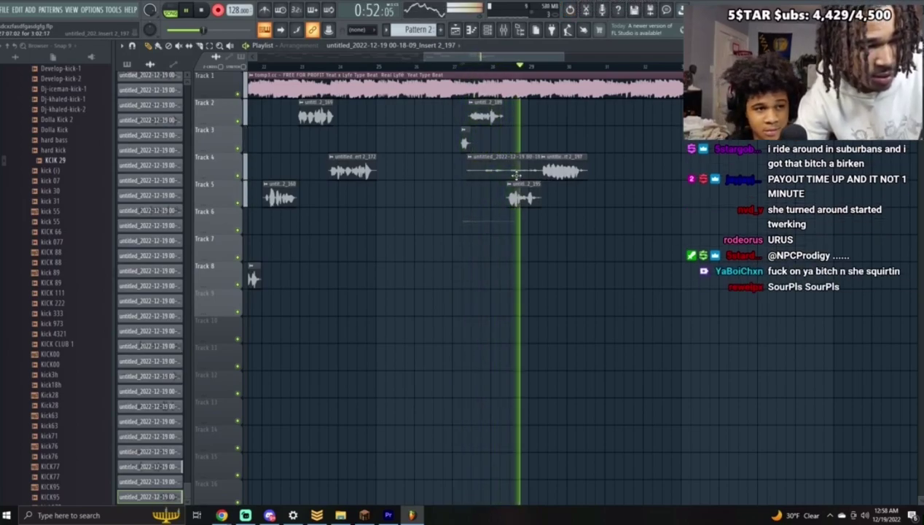
right_click(517, 175)
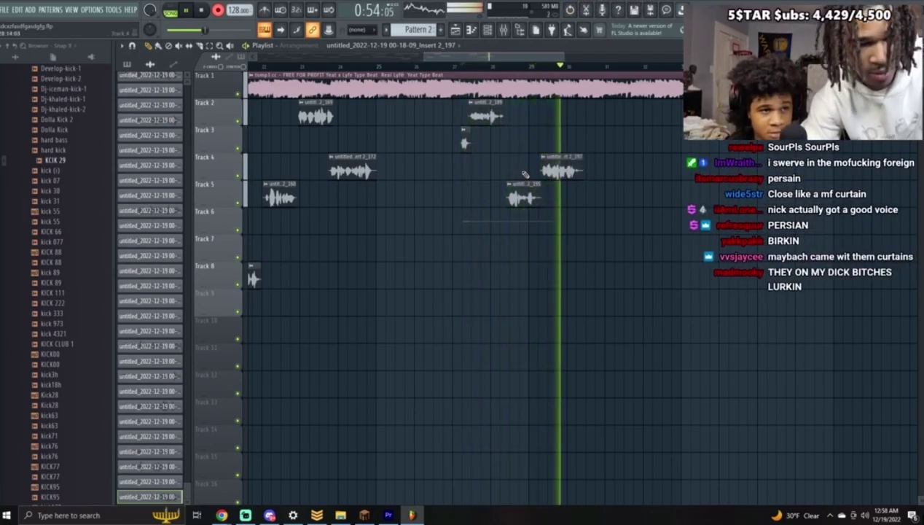
key(space)
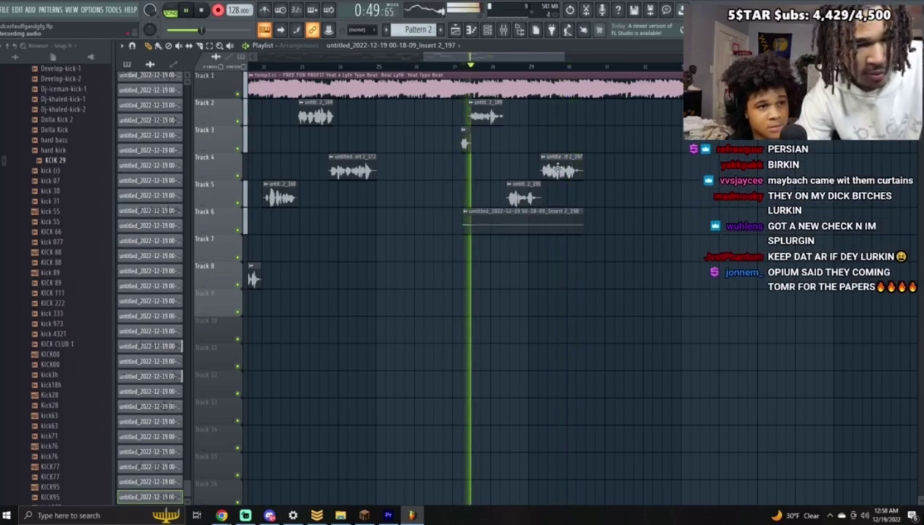
right_click(557, 223)
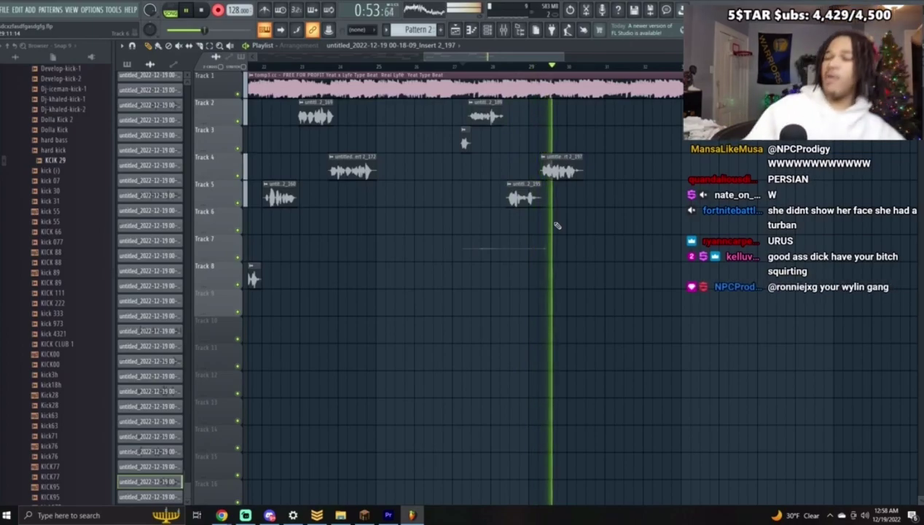
key(space)
Step: Delete the stray Track 7 clip and record the next line on Track 2 from about bar 29
scroll(501, 64, right, 1)
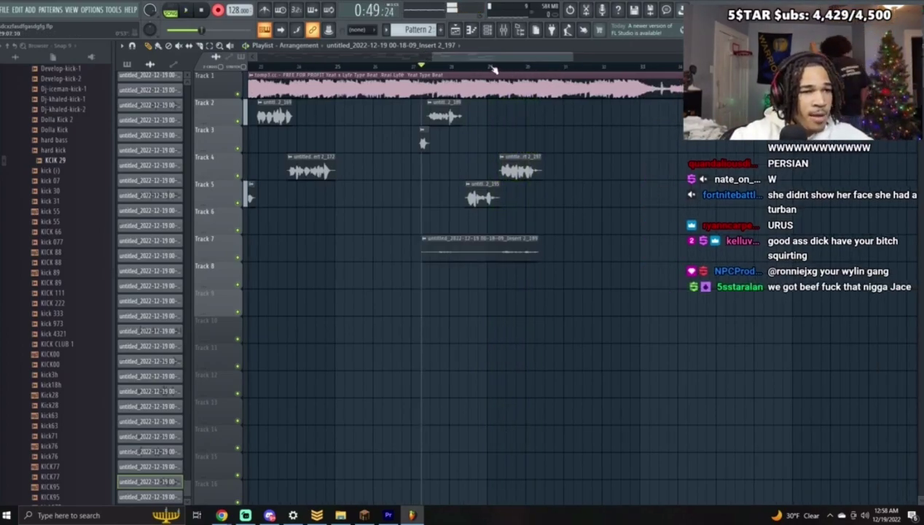
click(482, 66)
key(space)
right_click(475, 241)
key(space)
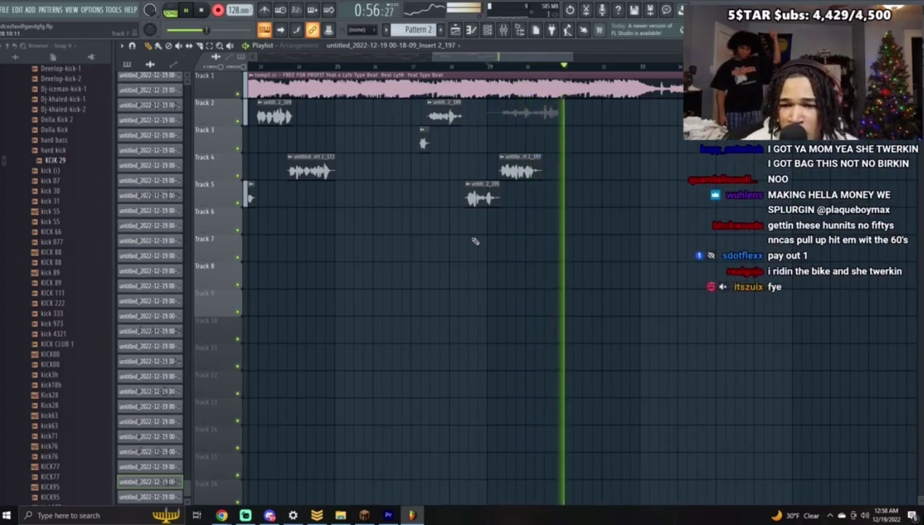
Step: Discard the Track 2 attempt and record the line again on Track 3 from about bar 29
key(space)
key(space)
right_click(555, 119)
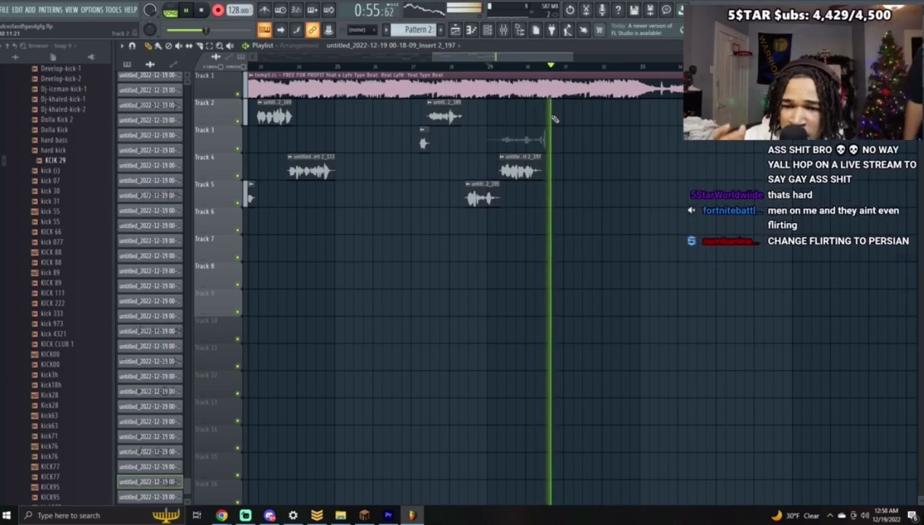
key(space)
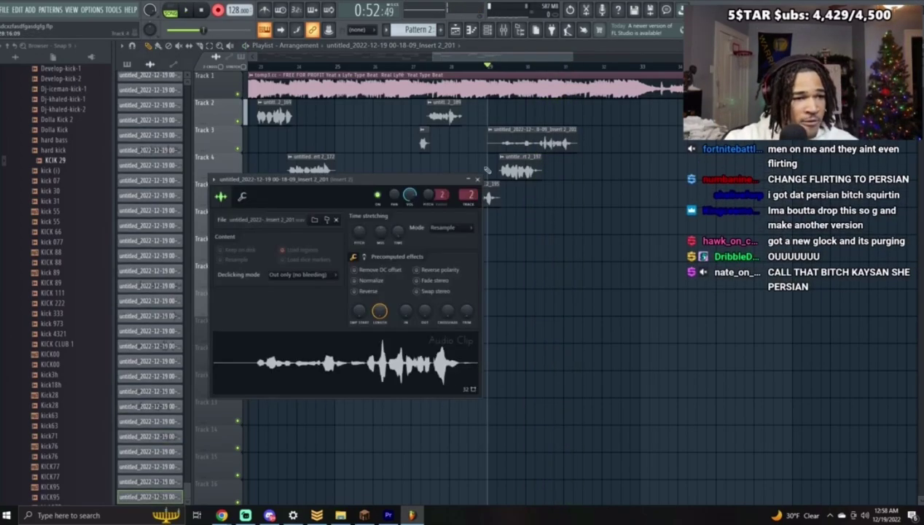
Step: Trim the Track 3 take to run from just after bar 30 to just after bar 31 and play it back
click(477, 179)
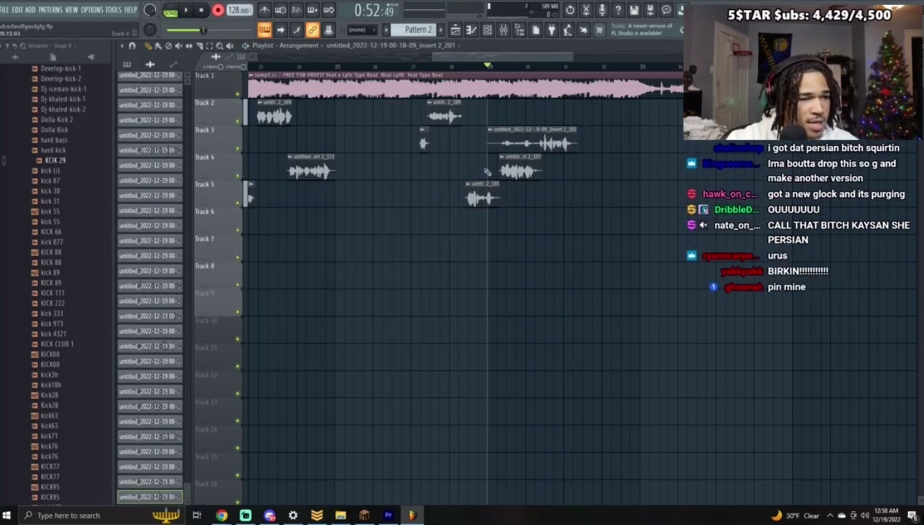
drag(490, 149, 528, 153)
key(space)
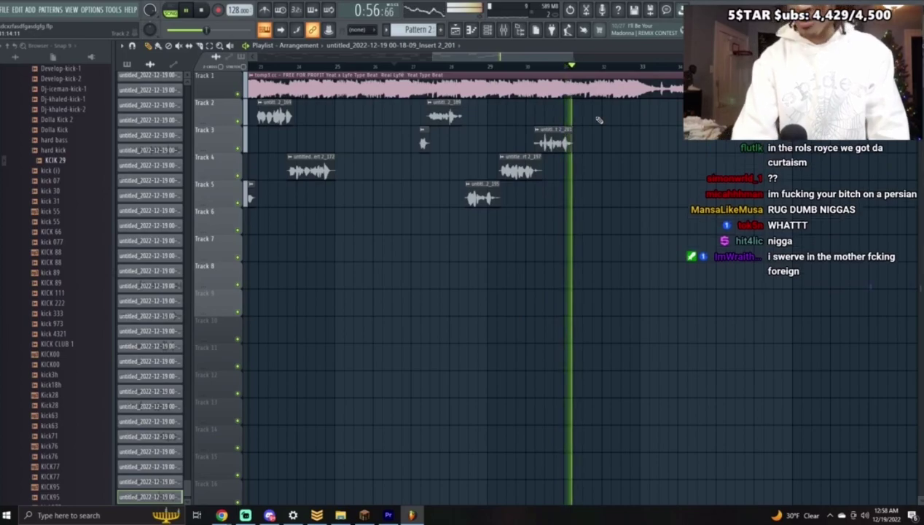
Step: Try alternate takes on Tracks 2 and 6 from about halfway between bars 28 and 29 with the Track 3 clip muted, and undo the last one
key(space)
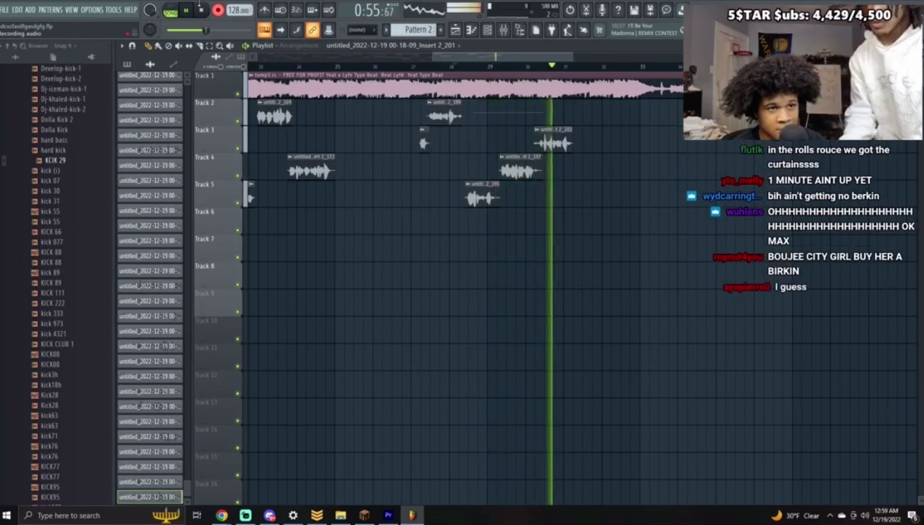
key(space)
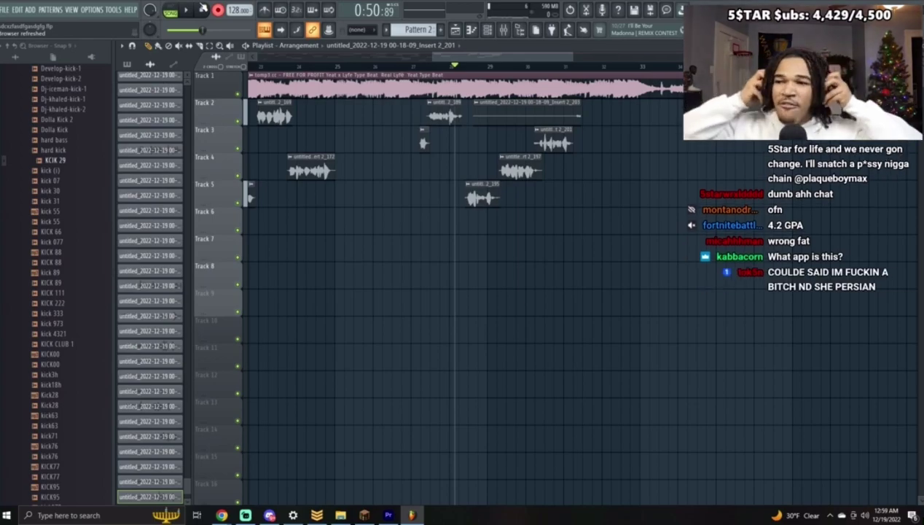
key(space)
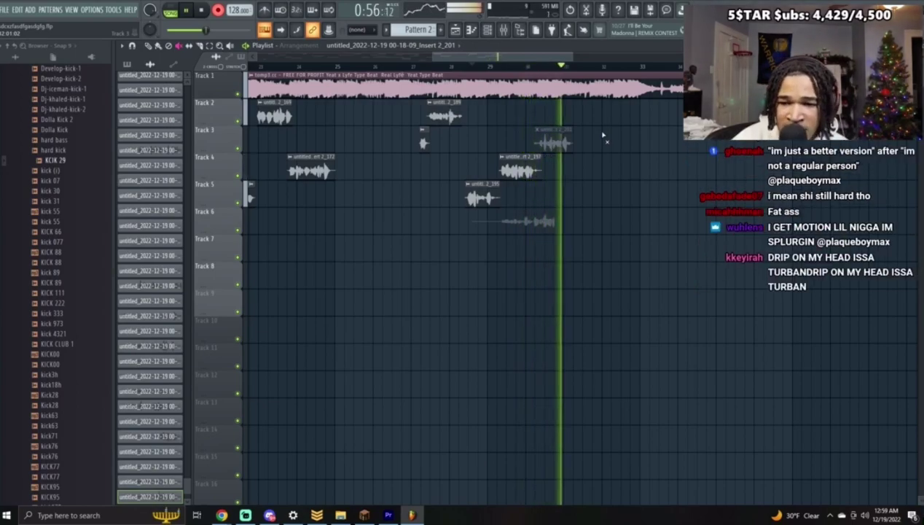
key(ctrl+z)
Step: Record an alternate take from just past bar 29, discarding the Track 2 attempt and redoing it on Track 6
click(499, 67)
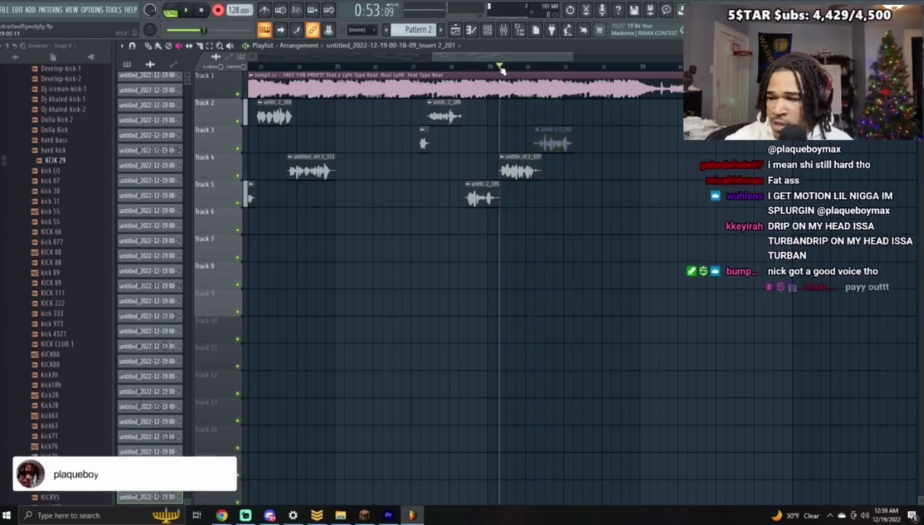
key(space)
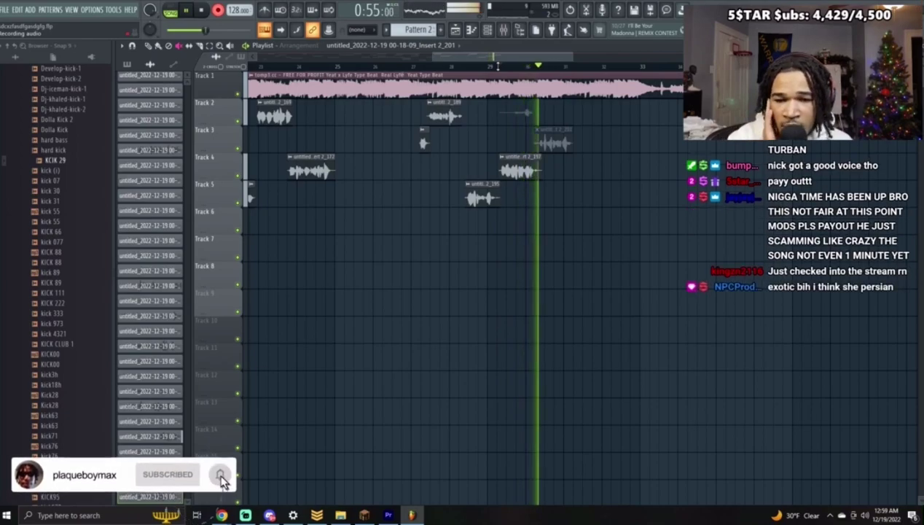
key(space)
key(space)
right_click(533, 119)
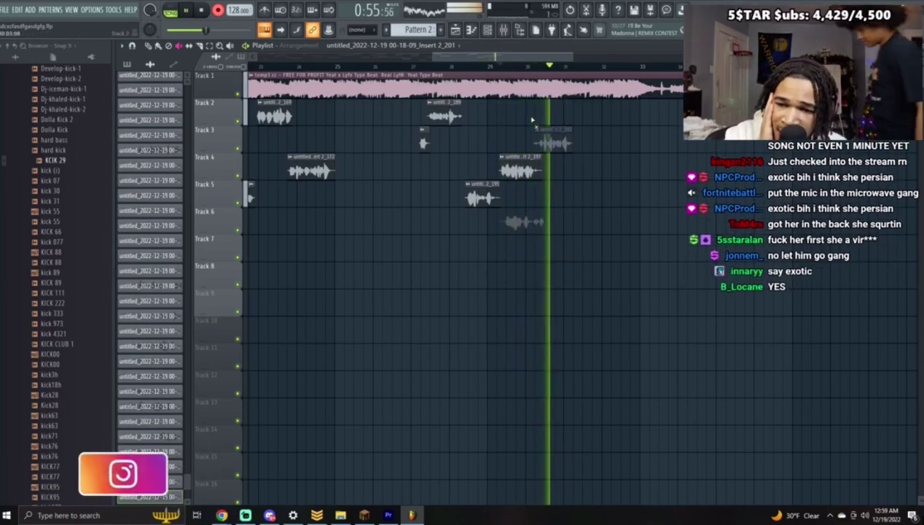
key(space)
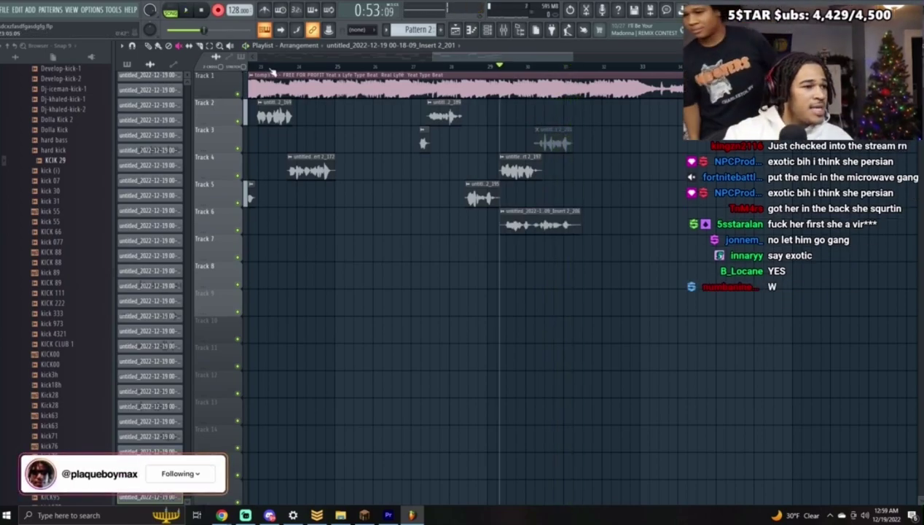
Step: Normalize the Track 6 take, trim it to start just after bar 30, and play it back
double_click(545, 226)
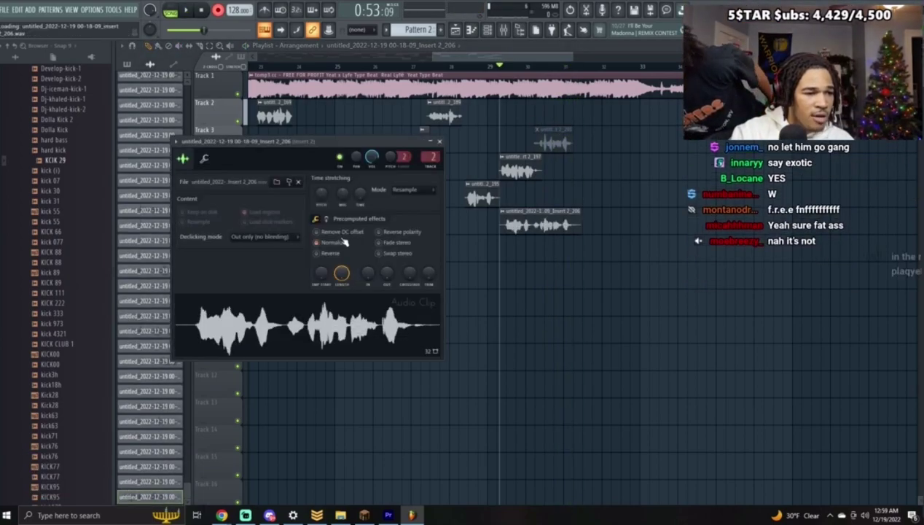
click(439, 141)
key(space)
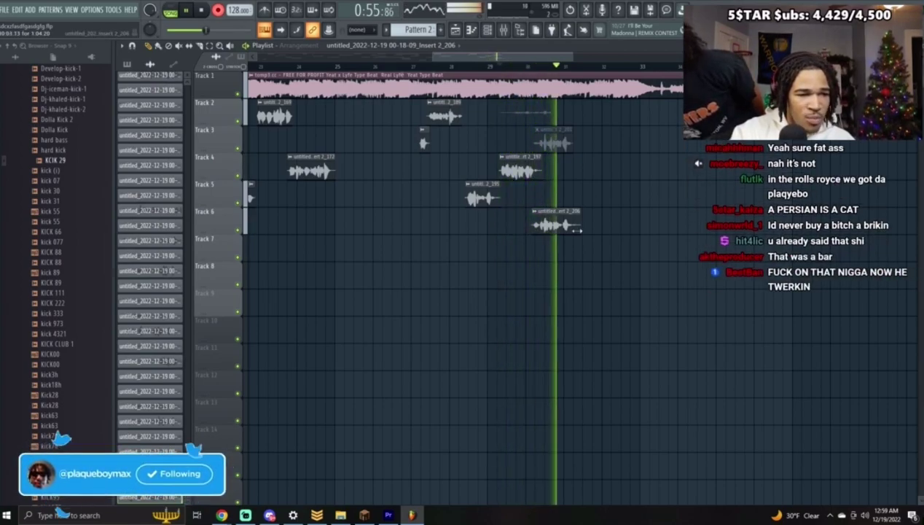
key(space)
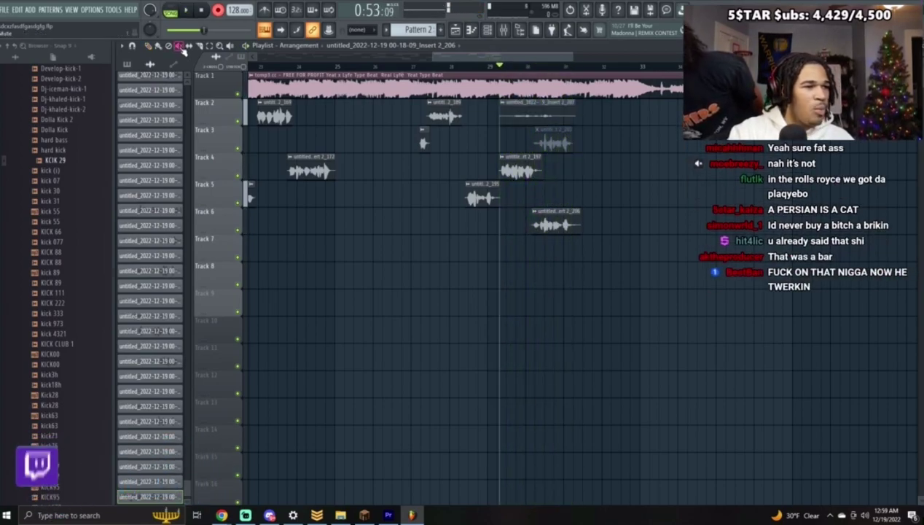
Step: Unmute the Track 3 take, mute the Track 6 alternate, and play the section to compare, removing the stray Track 2 clip
key(space)
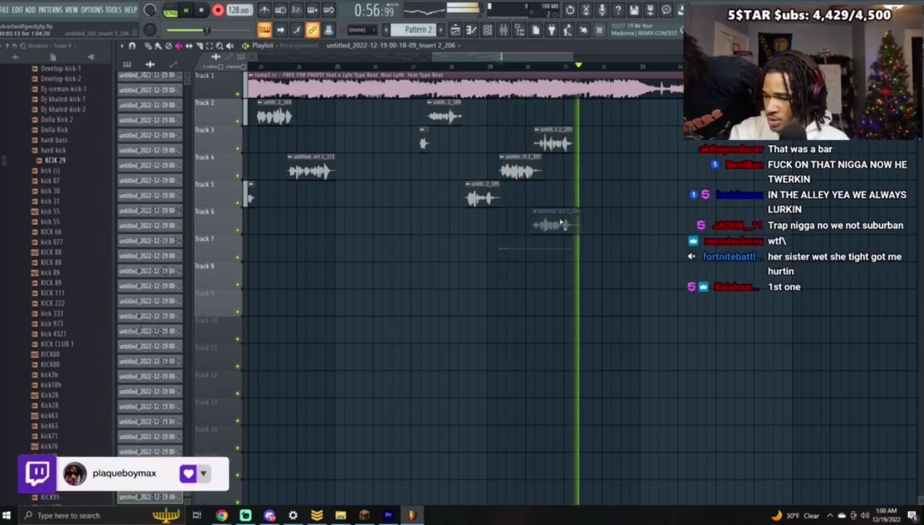
key(space)
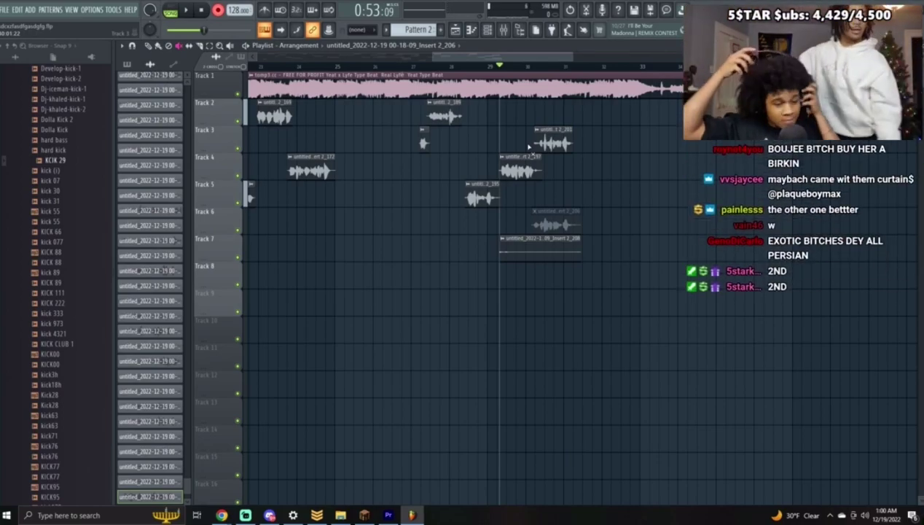
Step: Delete the stray Track 7 clip and record the next line on Track 2 from just past bar 29
key(space)
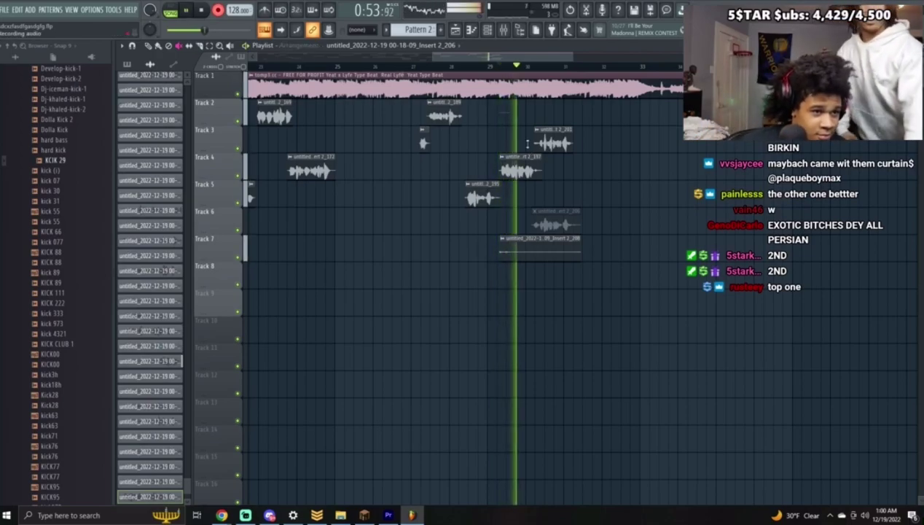
right_click(561, 250)
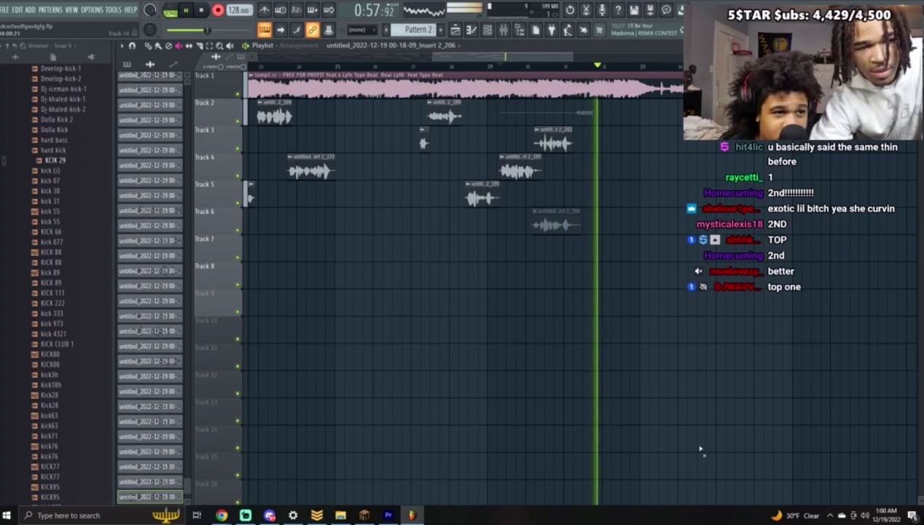
key(space)
Step: Delete the latest Track 2 take and record the line again there from about two-thirds of the way between bars 29 and 30
click(597, 115)
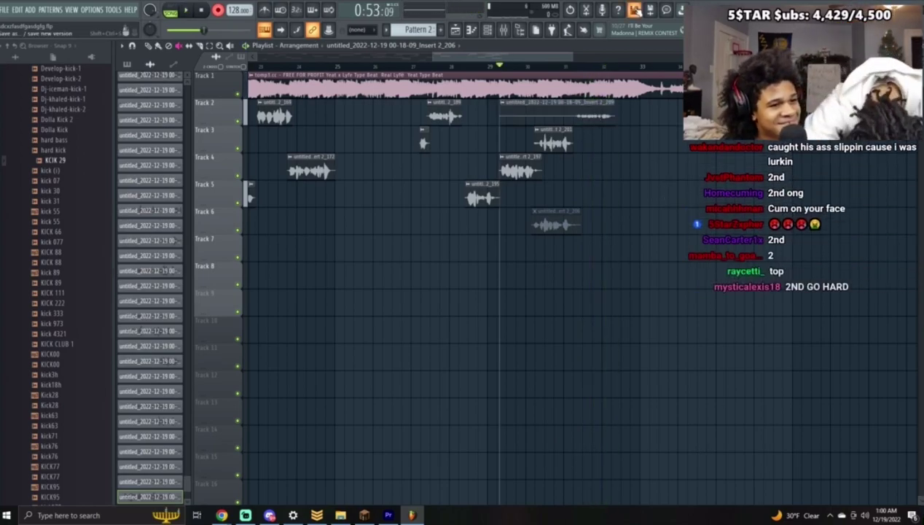
right_click(552, 116)
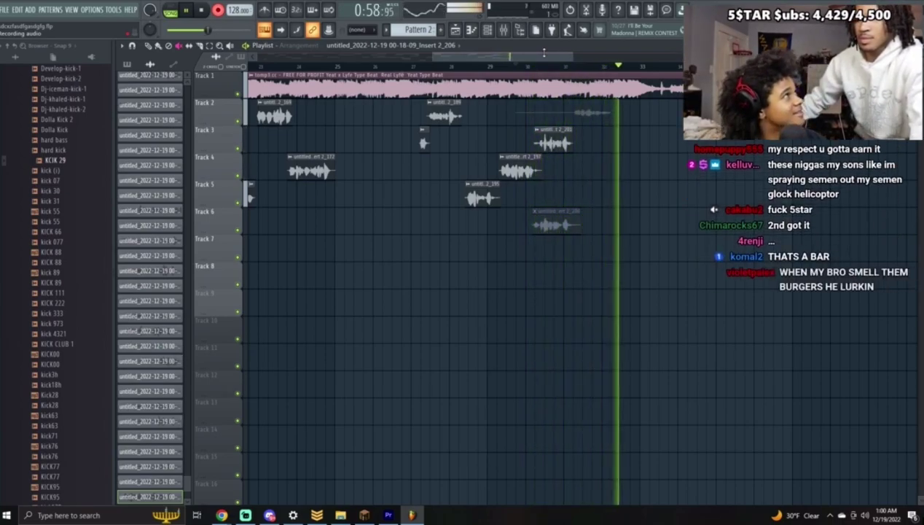
key(space)
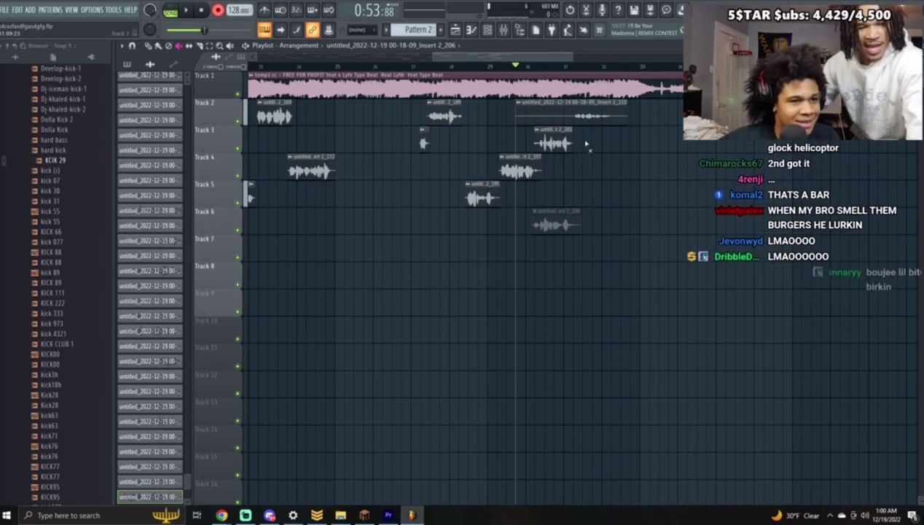
Step: Delete the latest Track 2 take and record the line again from just before halfway between bars 29 and 30
click(591, 121)
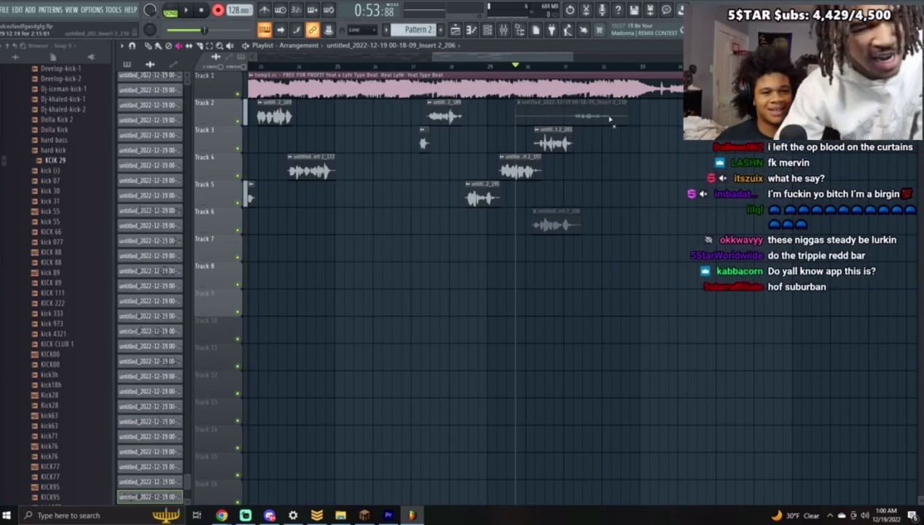
right_click(610, 116)
key(space)
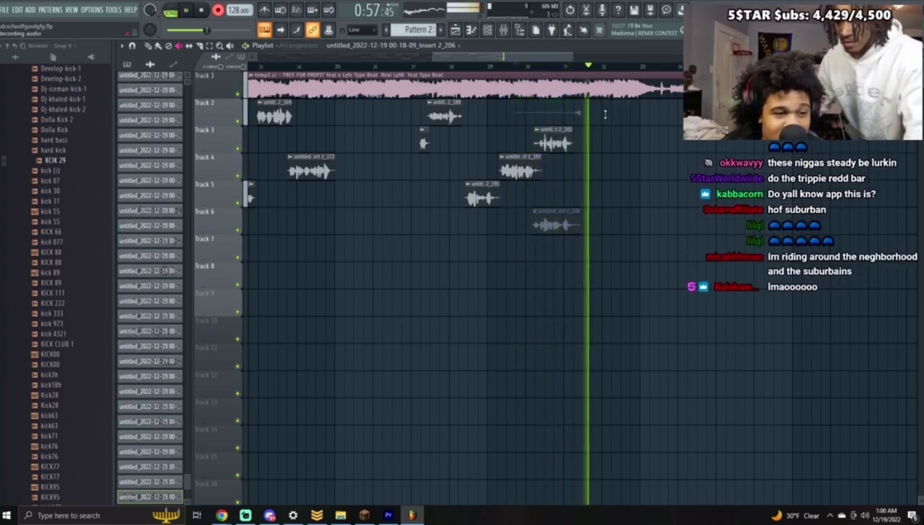
key(space)
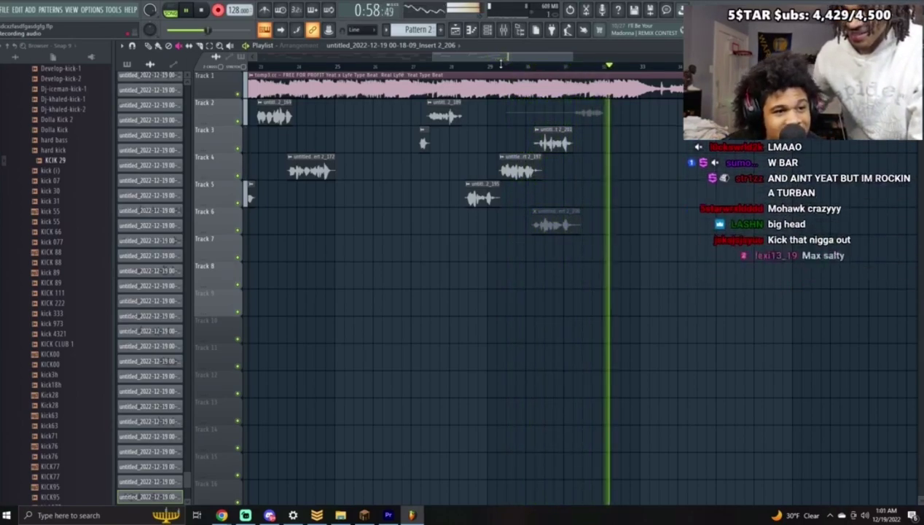
key(space)
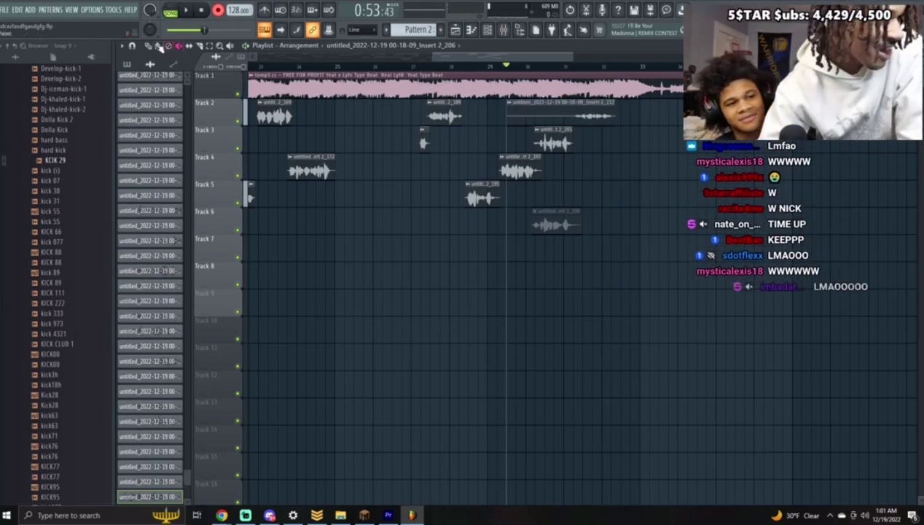
Step: Normalize the new Track 2 take, trim it to start just past bar 31, and play it back
double_click(550, 139)
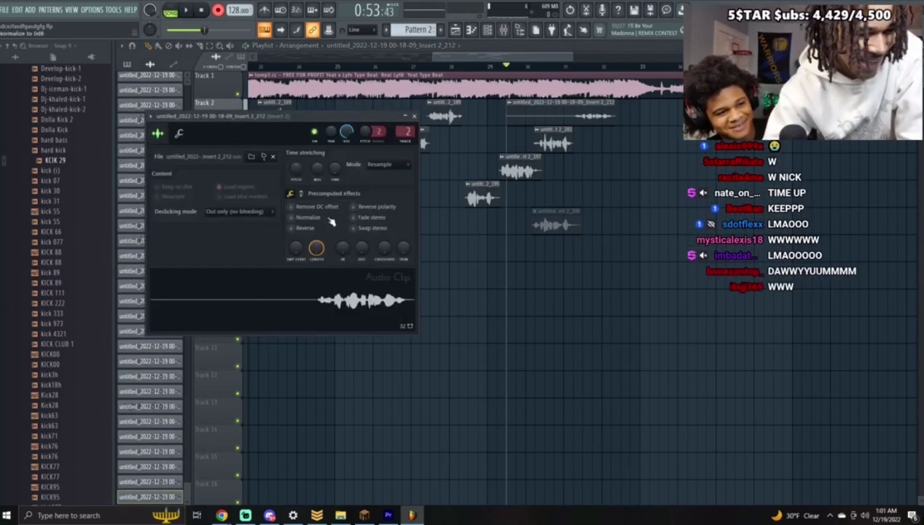
click(414, 117)
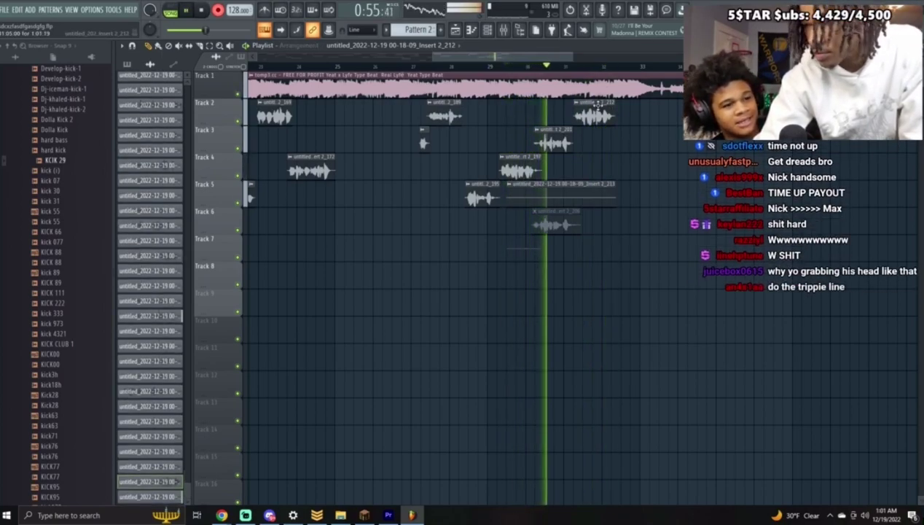
key(space)
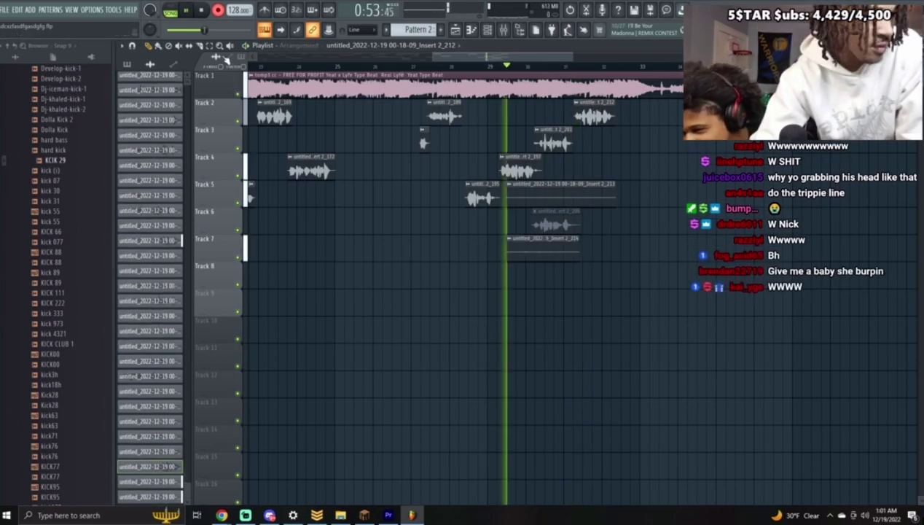
key(space)
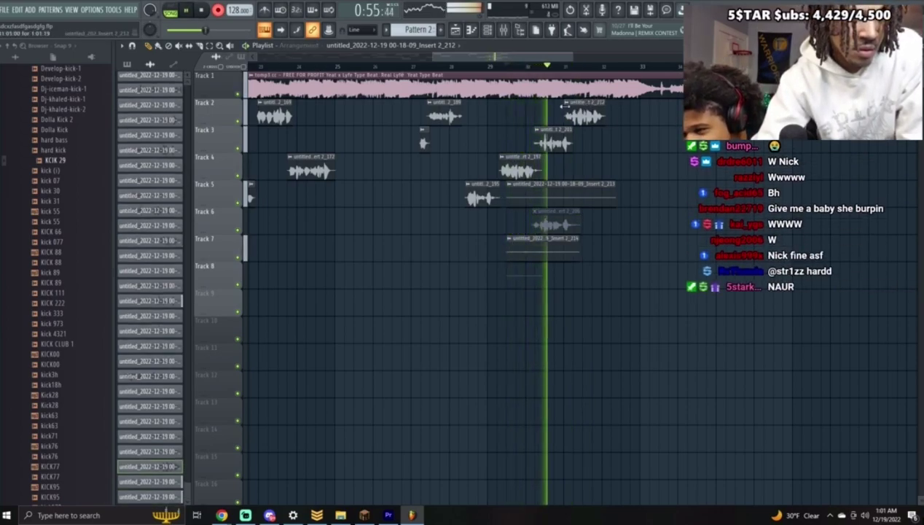
key(space)
Step: Set snapping to none and nudge the trimmed Track 2 take slightly earlier
click(355, 29)
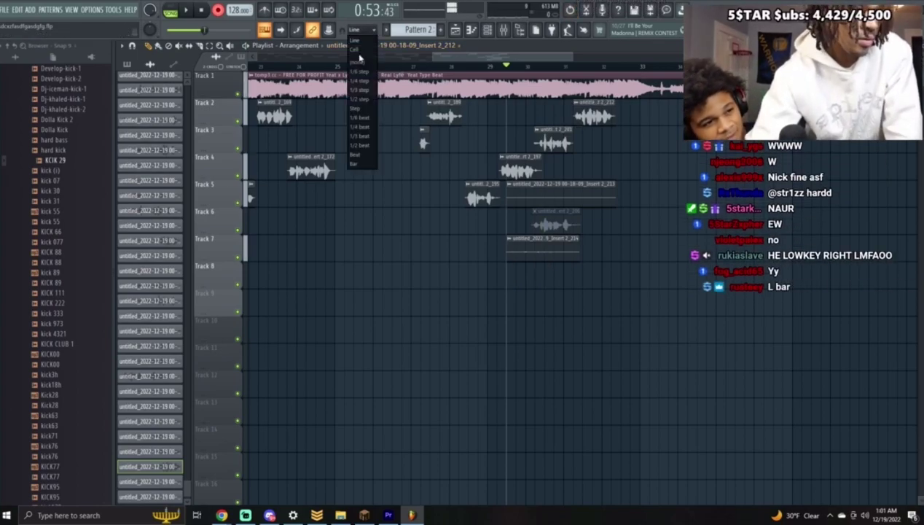
click(359, 62)
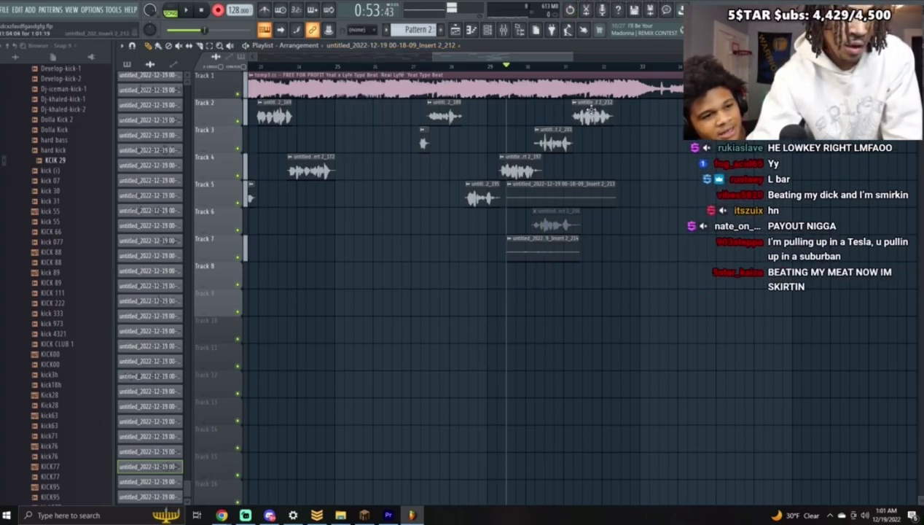
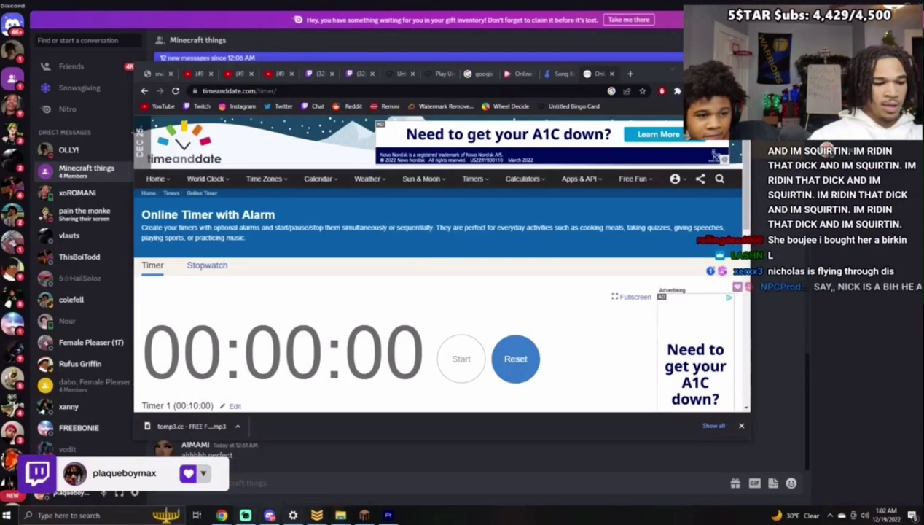
Step: Launch FL Studio 20 again
click(141, 513)
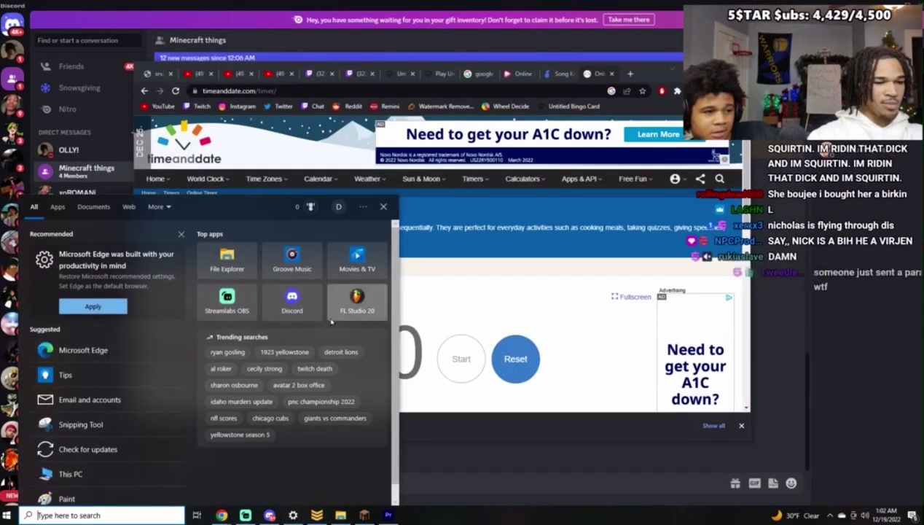
click(347, 311)
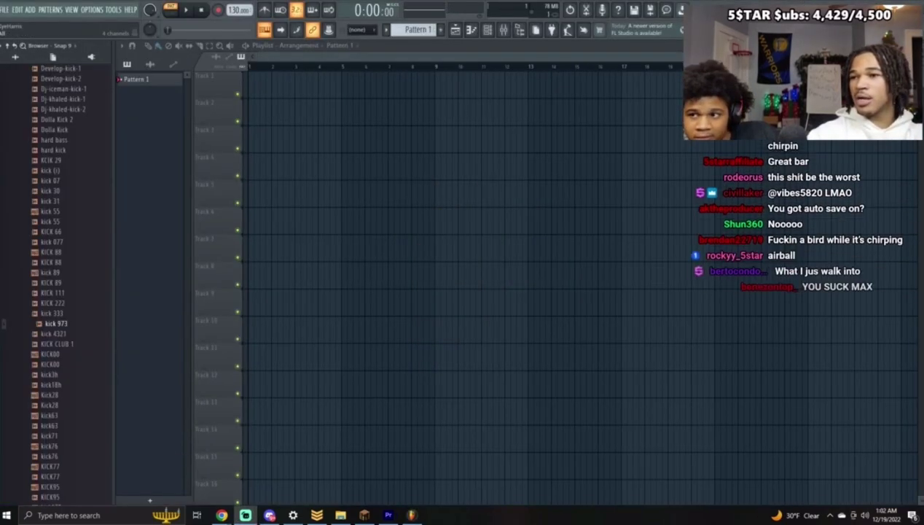
Step: Bring up the streaming window and check the chat and its song prediction
drag(920, 82, 202, 27)
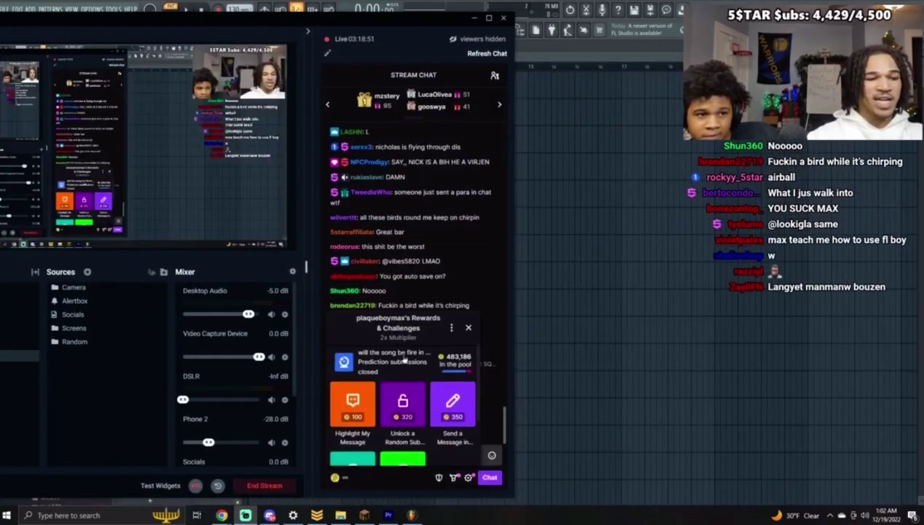
click(412, 374)
drag(409, 19, 923, 73)
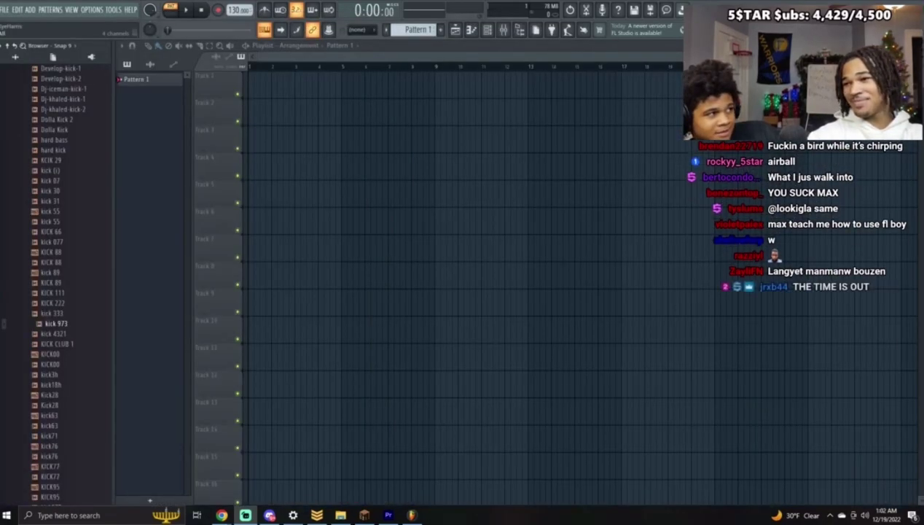
Step: Revert to the last backup and play the recovered vocals from about bar 15
click(6, 9)
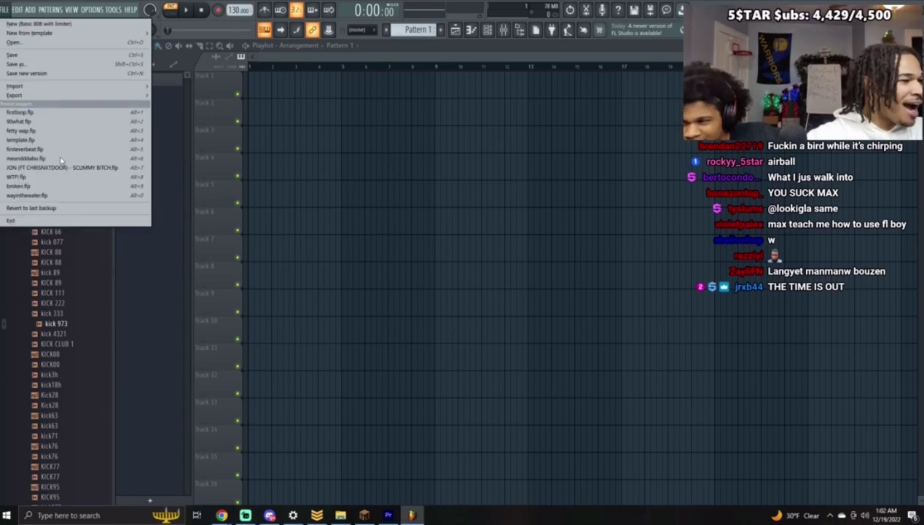
click(29, 208)
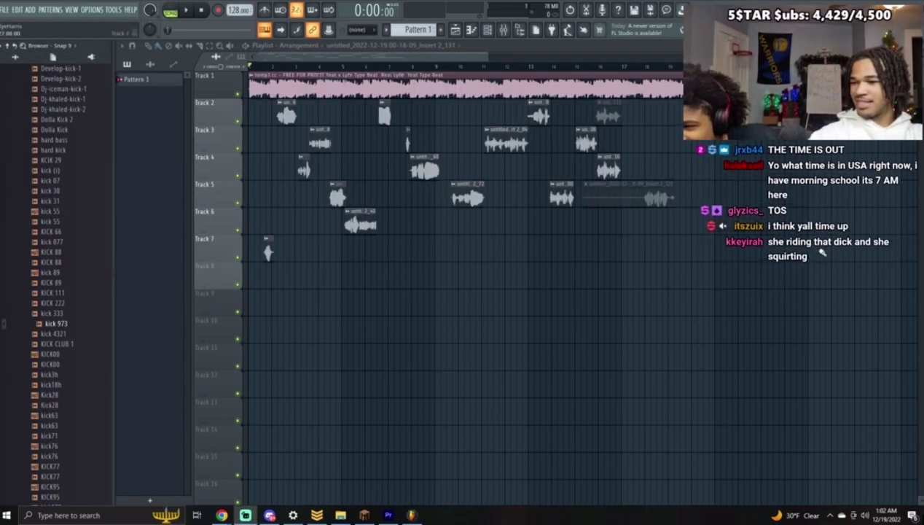
click(587, 62)
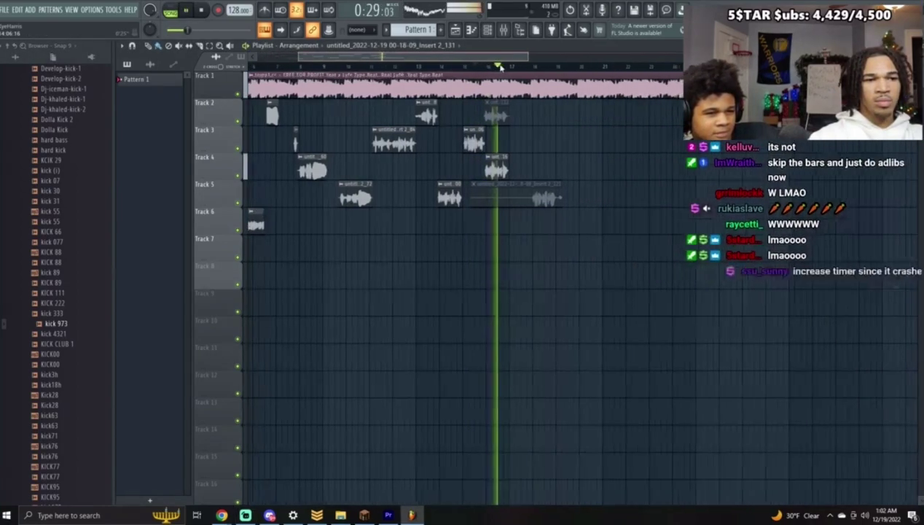
key(space)
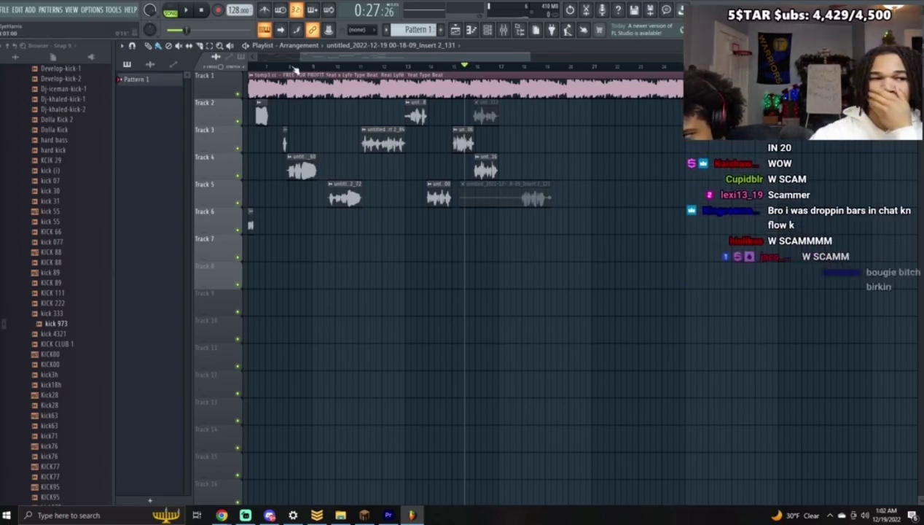
Step: Reload the last backup once more and remove the muted Track 5 clip near bar 15
click(7, 9)
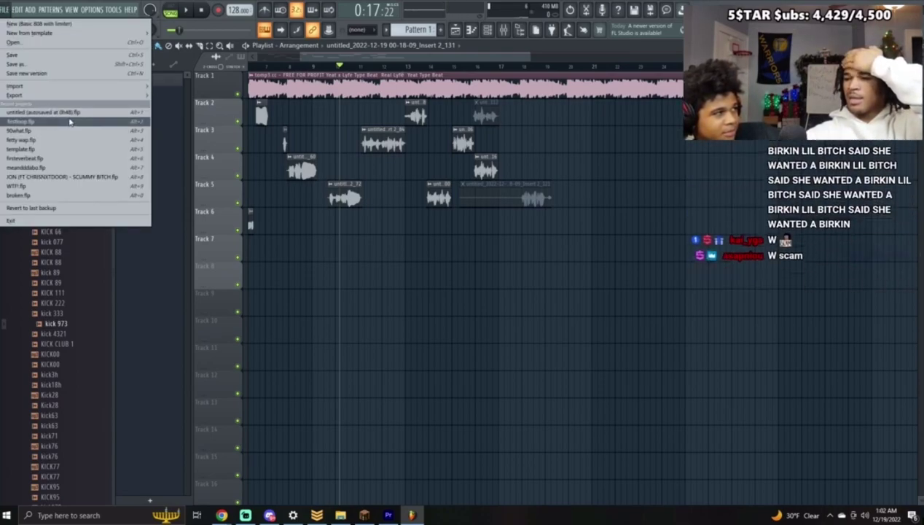
click(246, 516)
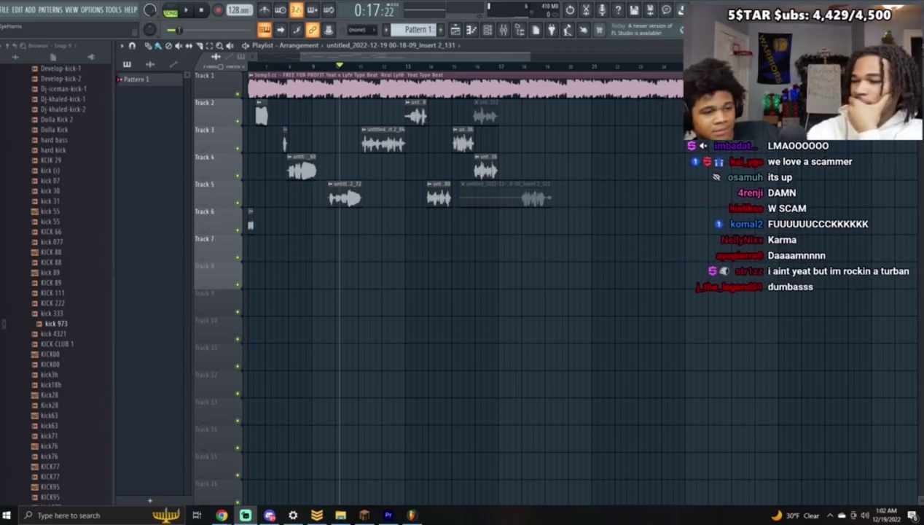
click(7, 12)
click(70, 209)
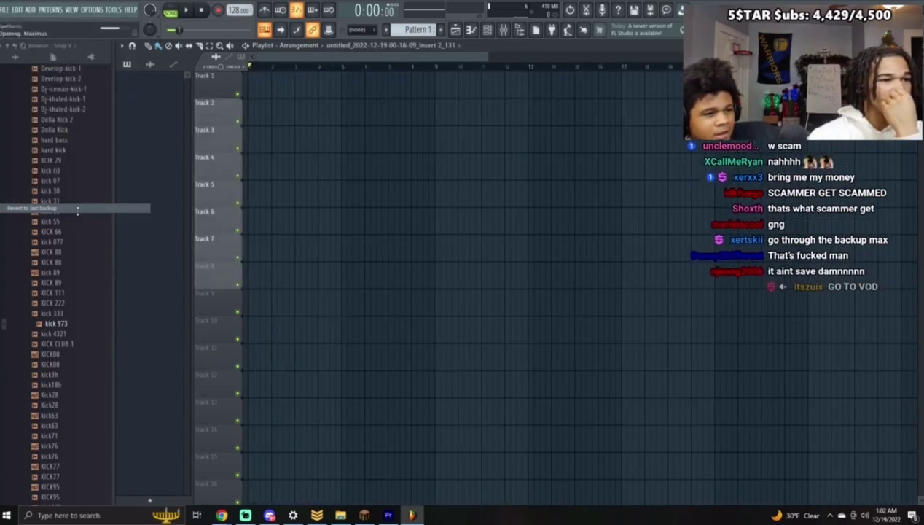
click(594, 72)
key(space)
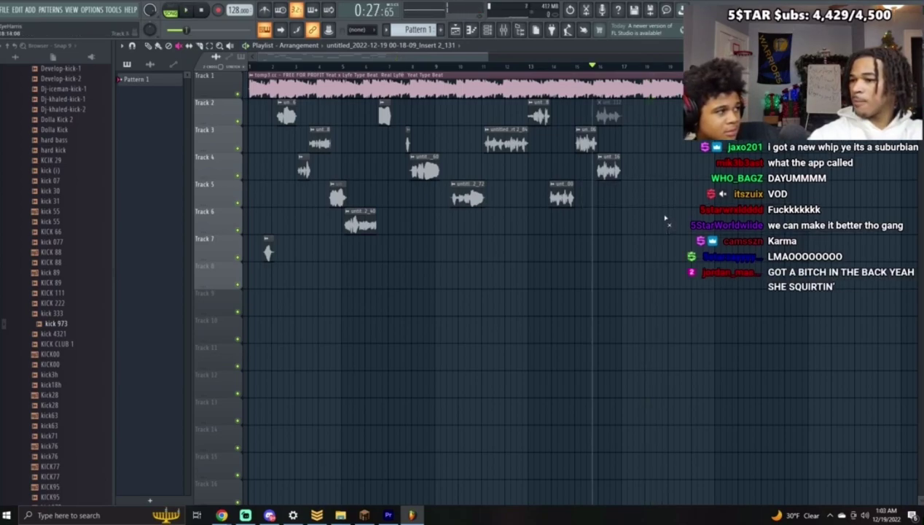
Step: Play the recovered arrangement from about bar 15, bar 11 and bar 9 to check the vocals
key(space)
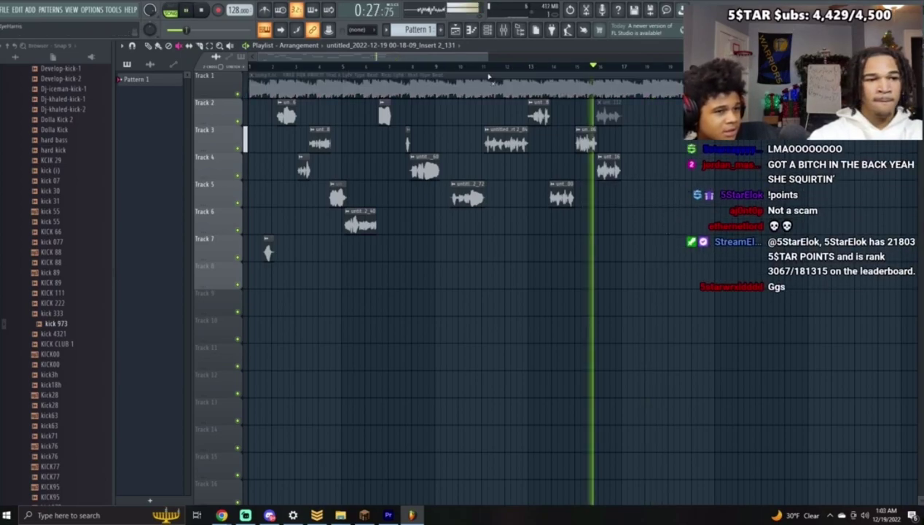
click(484, 66)
click(482, 86)
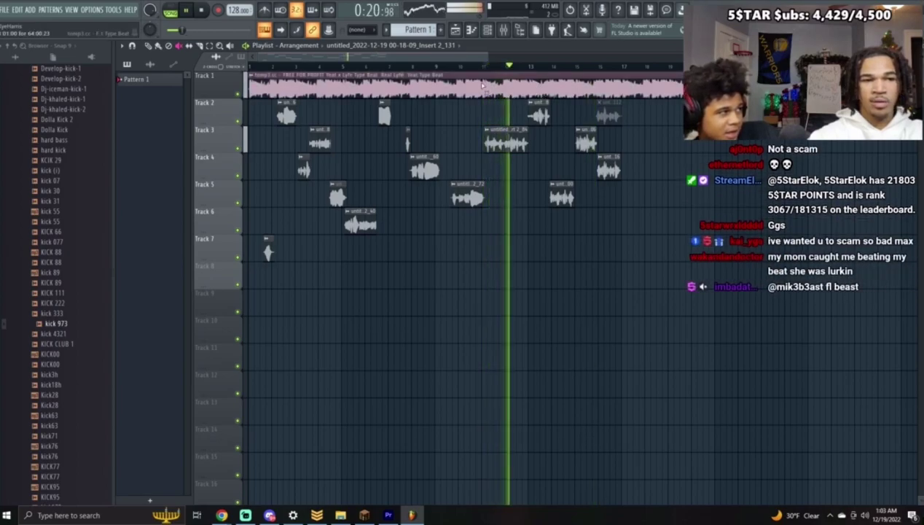
click(445, 66)
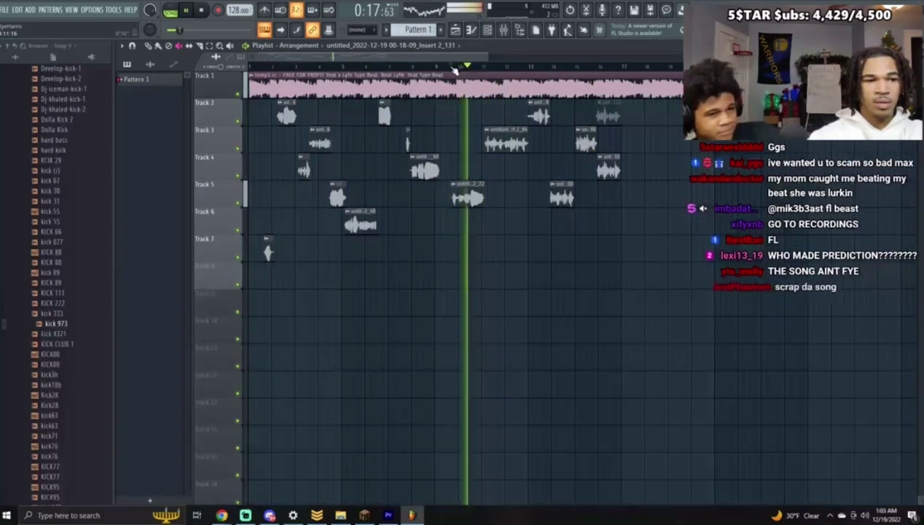
key(space)
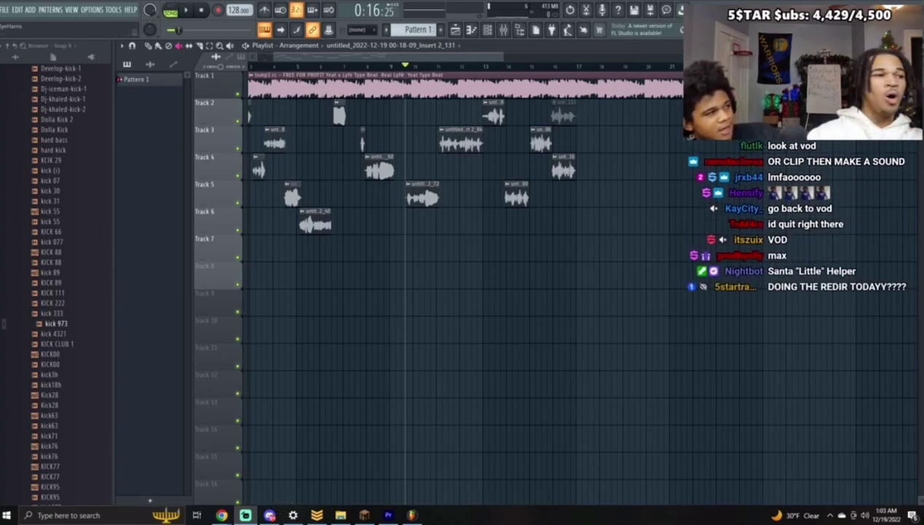
Step: Open the other saved version of the project from File Explorer and play it from about bar 20
click(7, 9)
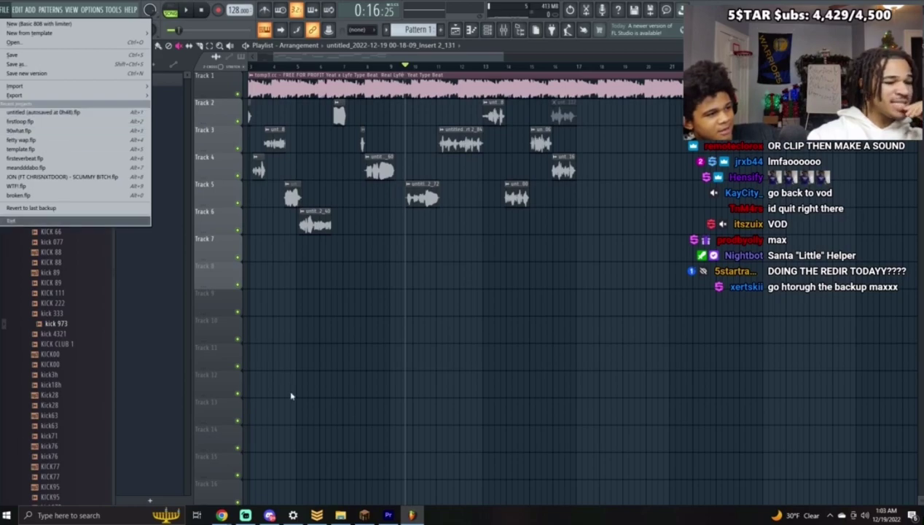
click(342, 515)
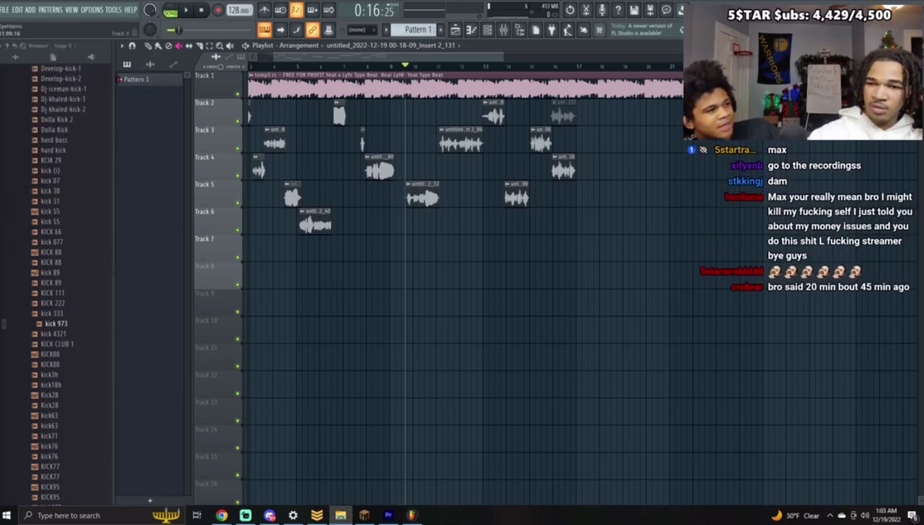
click(471, 283)
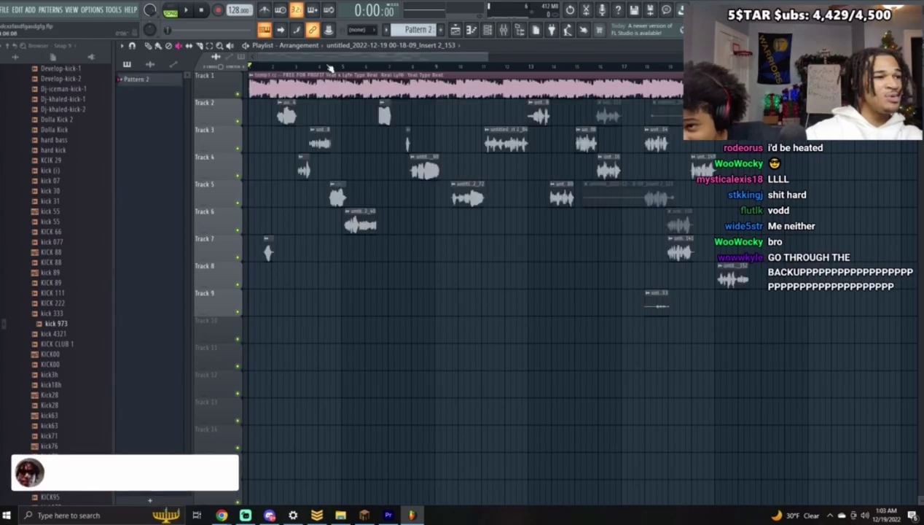
key(space)
click(695, 66)
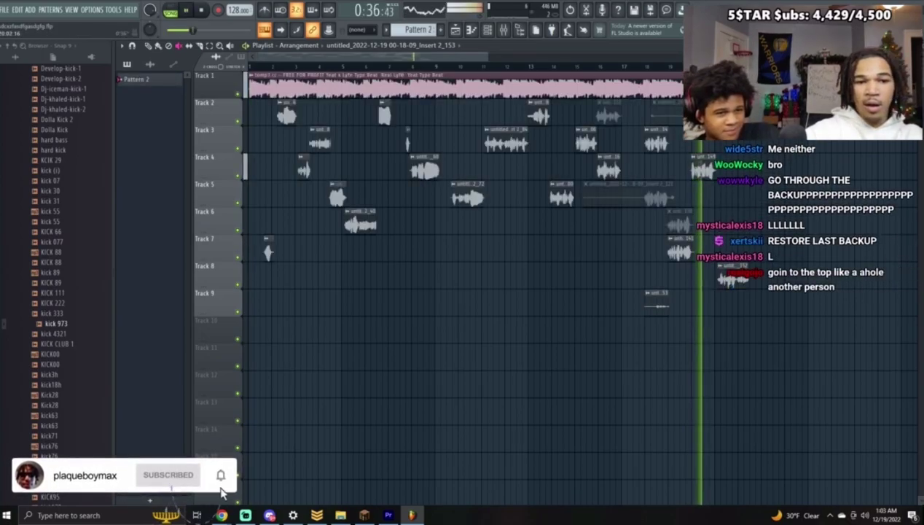
key(space)
Step: Delete the stray Track 9 clip and play the arrangement from about bar 15
right_click(666, 292)
click(582, 67)
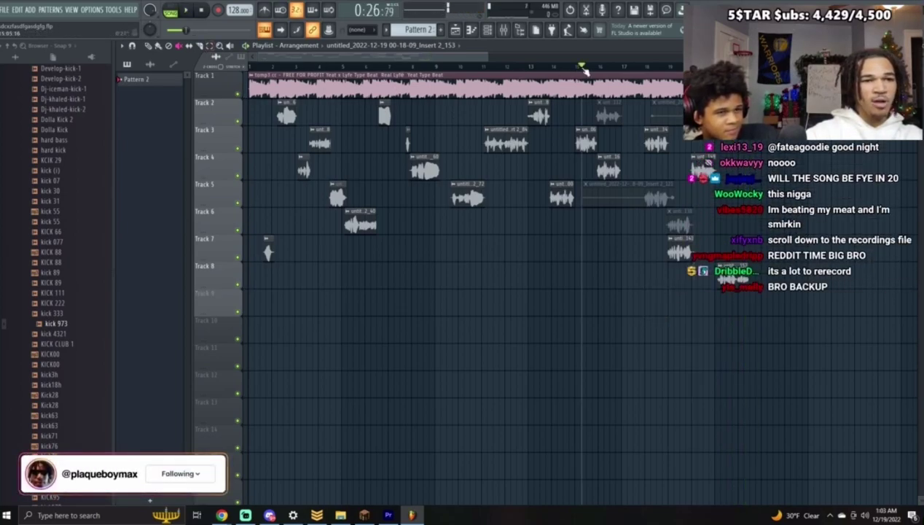
key(space)
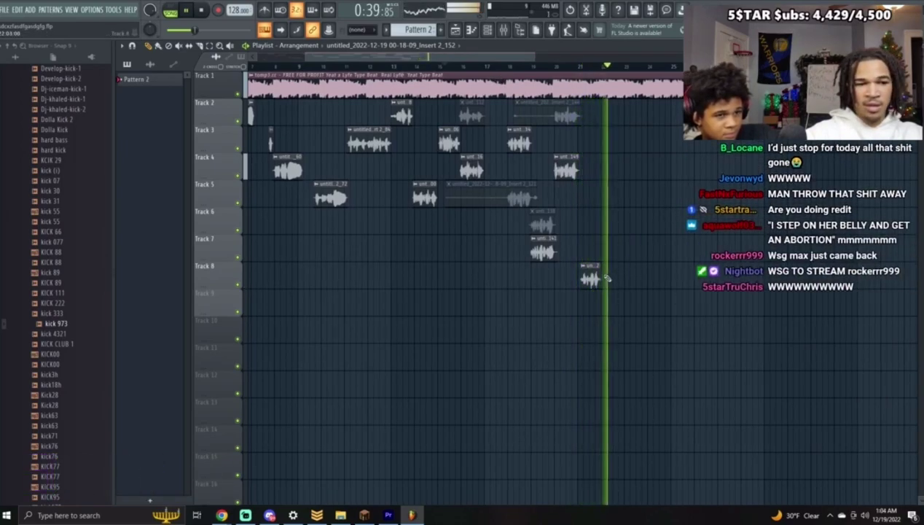
click(187, 10)
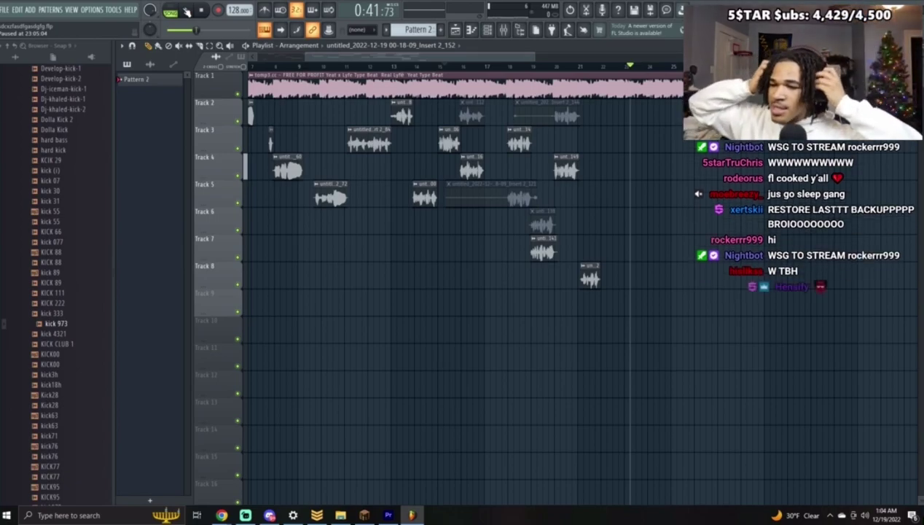
Step: Open the channel rack
key(F6)
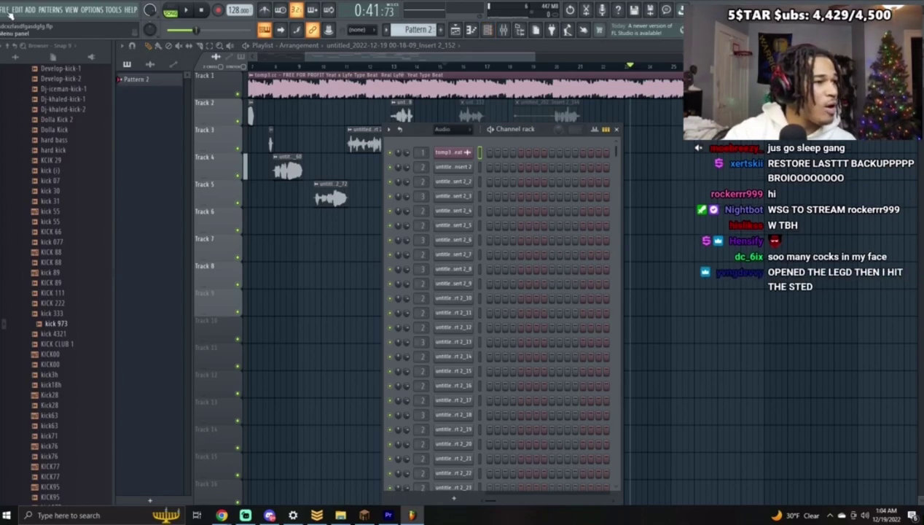
Step: Revert the project to its last backup
click(7, 9)
click(20, 59)
click(4, 12)
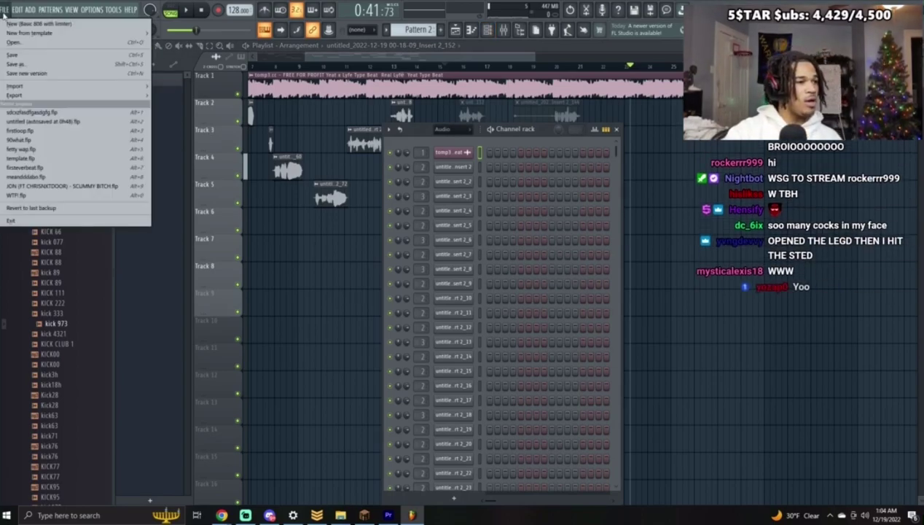
click(26, 208)
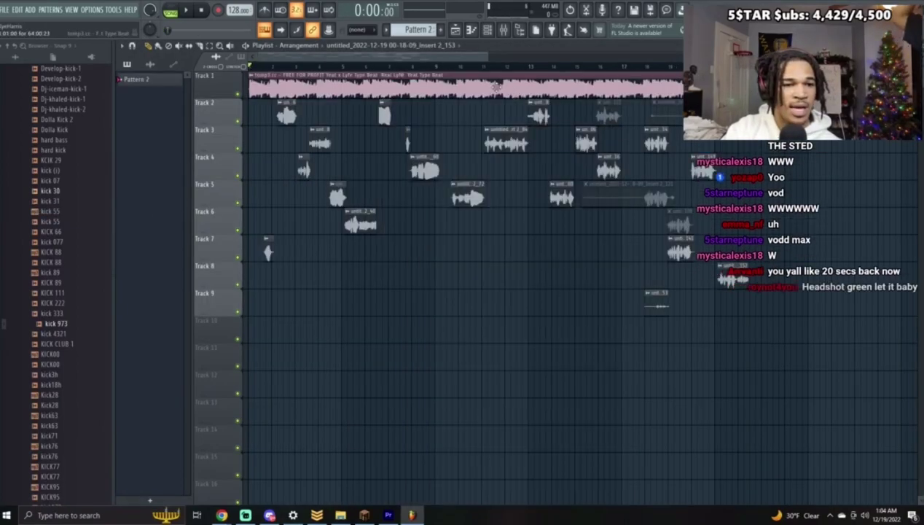
Step: Play the reverted arrangement from about bar 20 to check which vocal takes are there
drag(406, 59, 478, 68)
click(511, 68)
key(space)
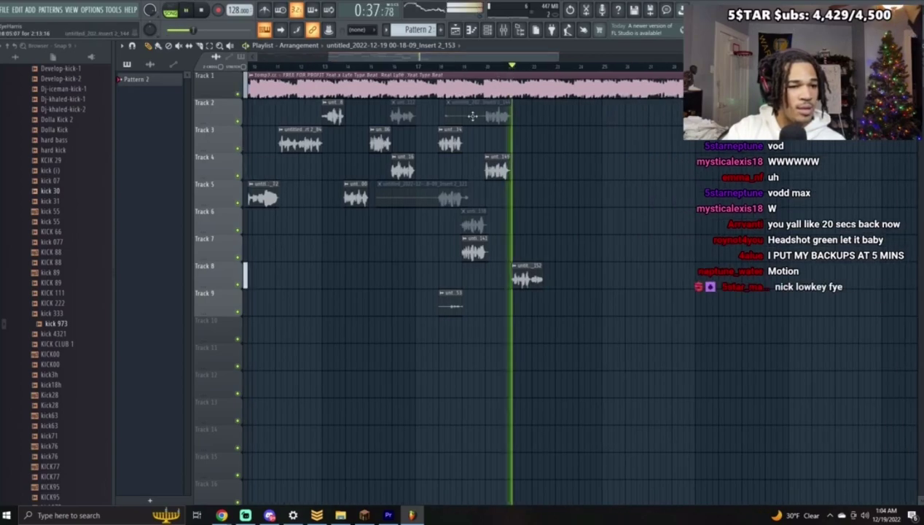
key(space)
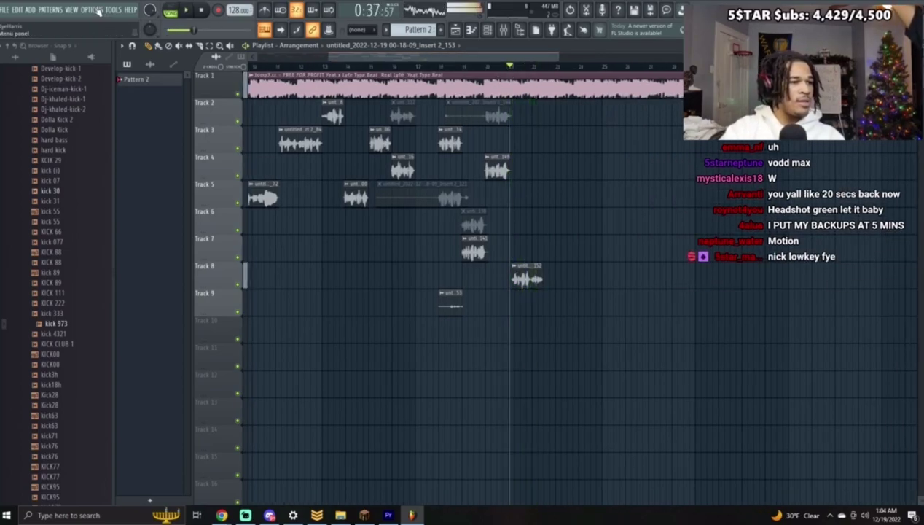
Step: Set the project autosave interval to Regularly (every 5min) in the file settings and close the settings
click(97, 11)
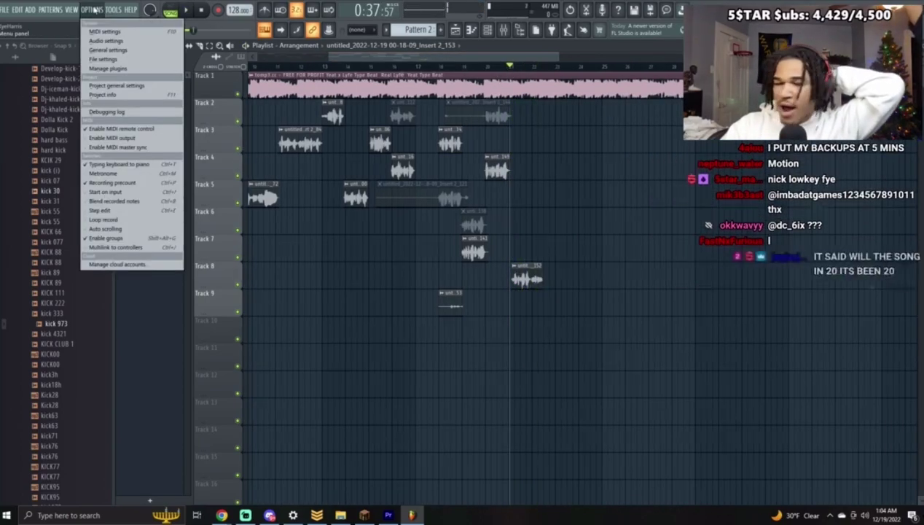
click(122, 48)
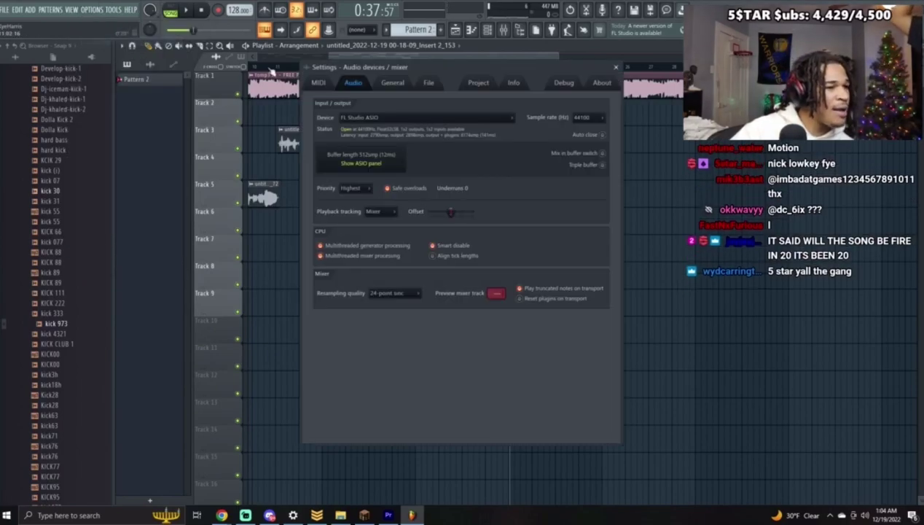
scroll(381, 138, up, 3)
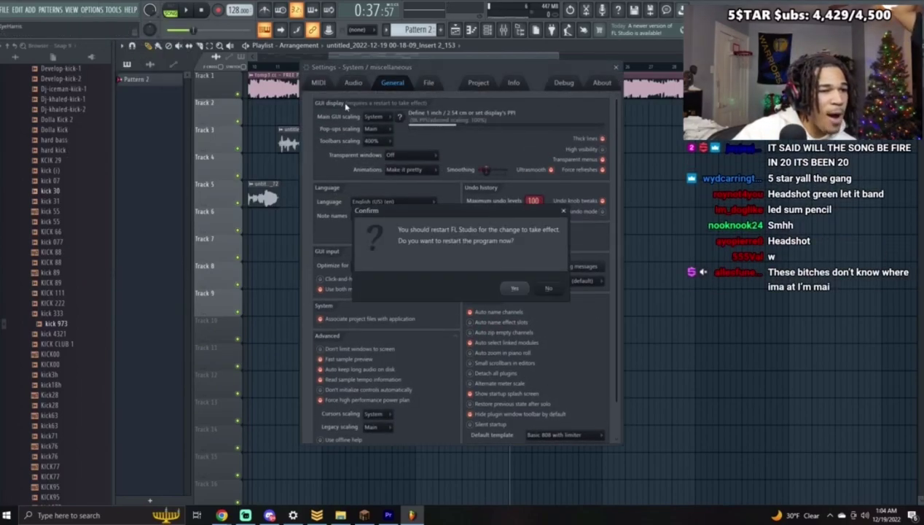
click(549, 291)
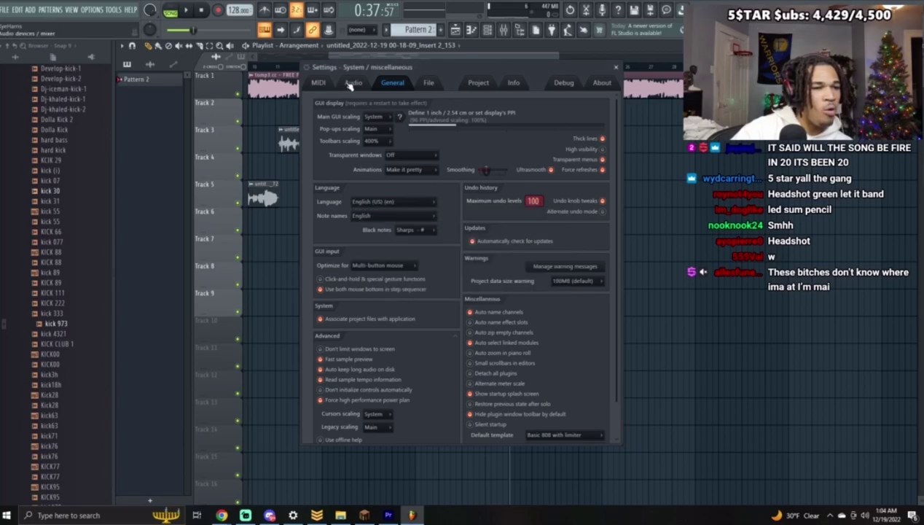
click(319, 82)
click(355, 83)
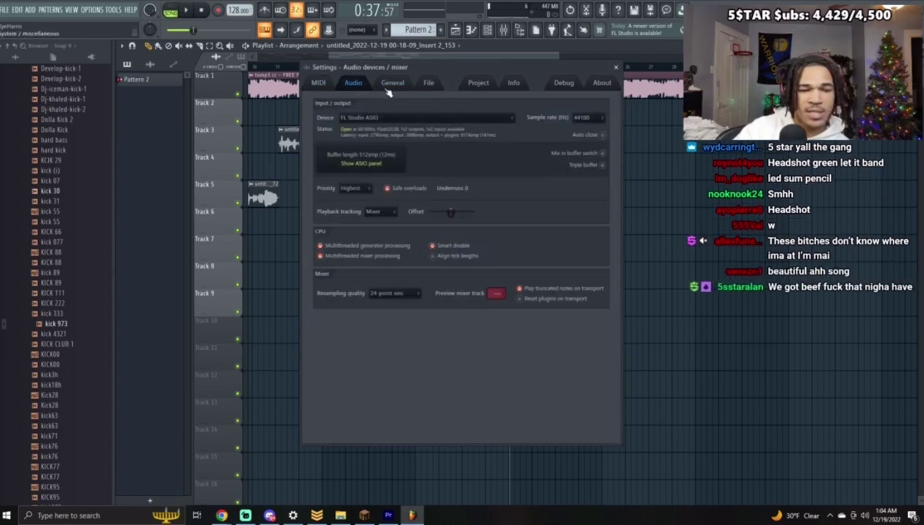
click(392, 83)
click(428, 83)
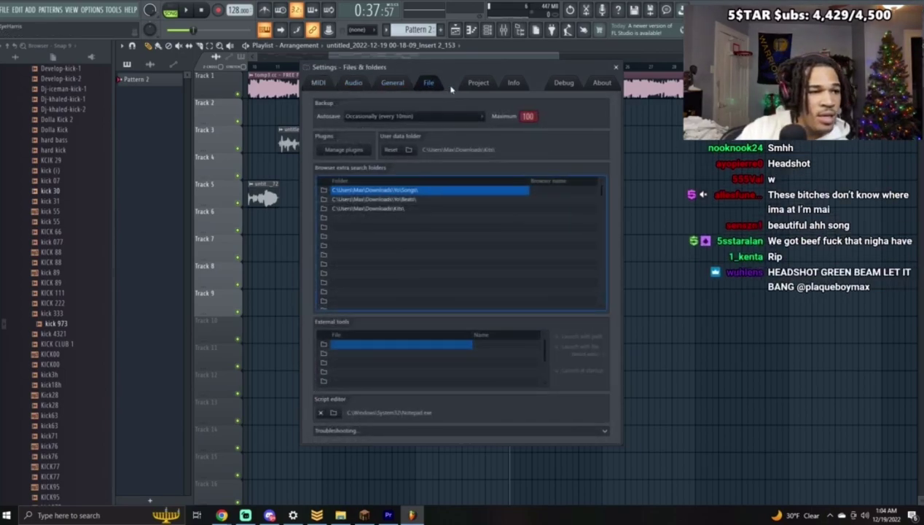
click(439, 116)
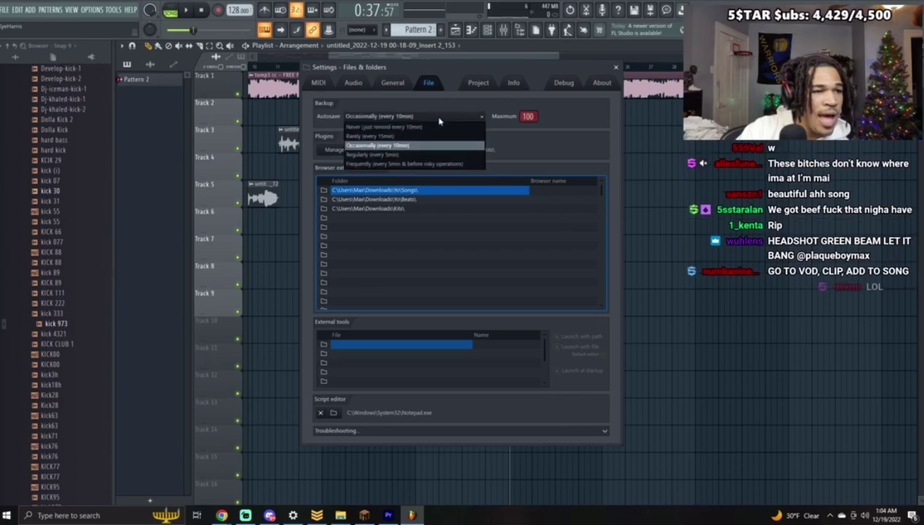
click(413, 155)
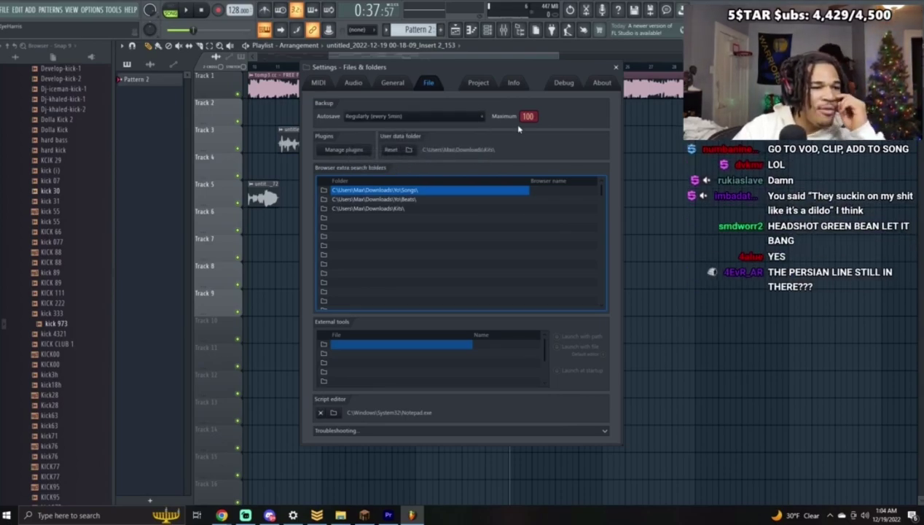
click(616, 67)
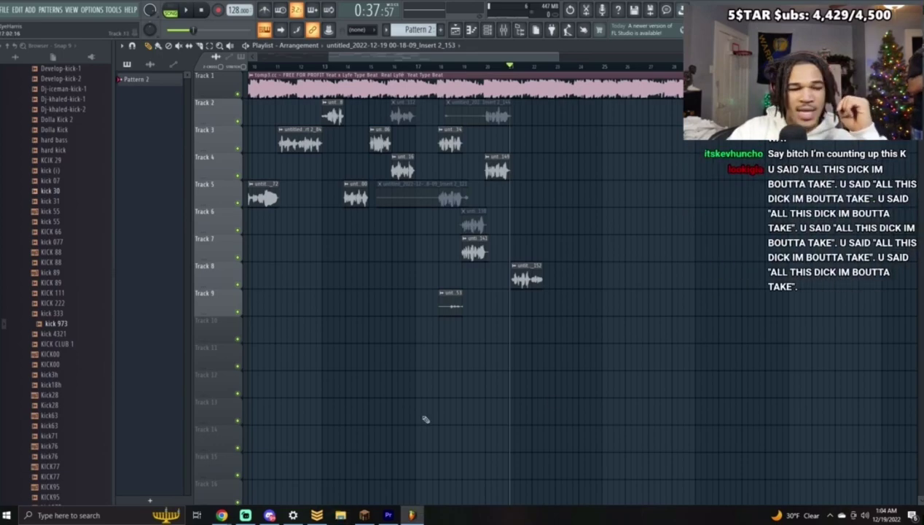
Step: Switch to Chrome, open Twitch in a new tab and move the browser windows off this screen
mouse_move(221, 515)
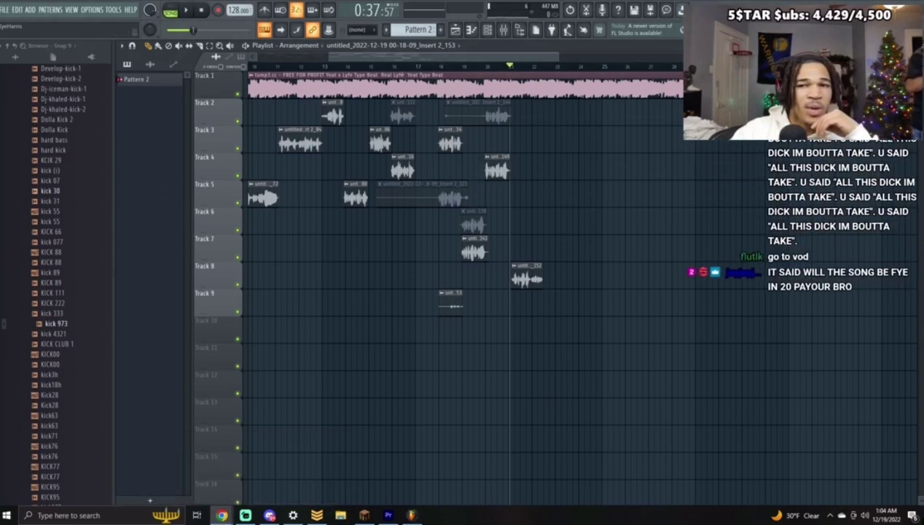
click(299, 472)
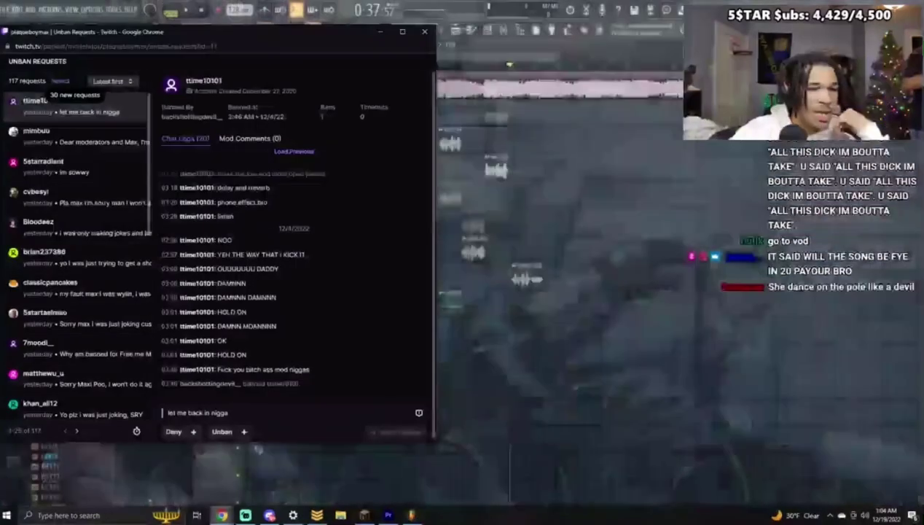
drag(303, 40, 923, 97)
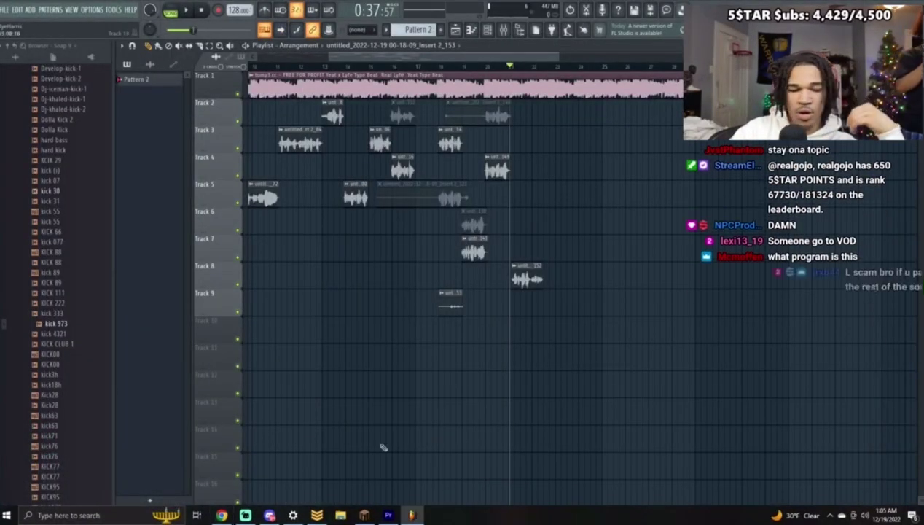
click(222, 514)
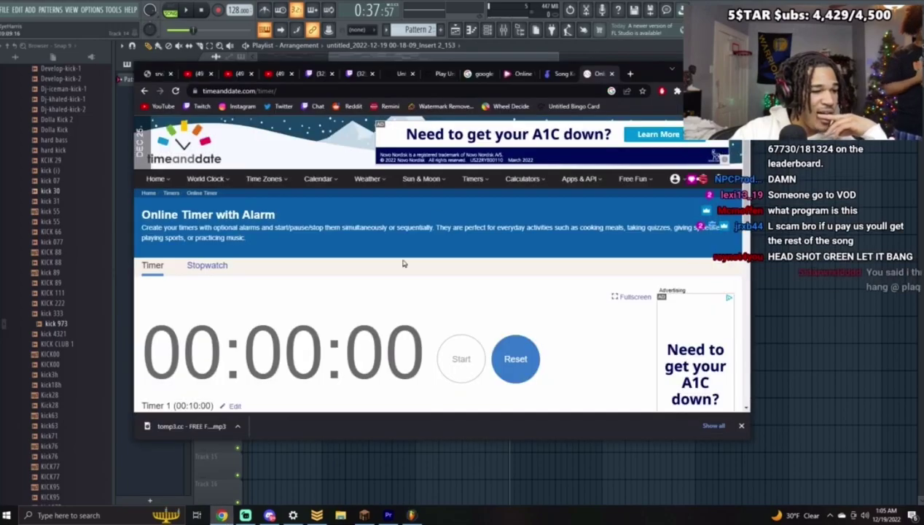
click(633, 74)
click(201, 107)
drag(306, 66, 923, 95)
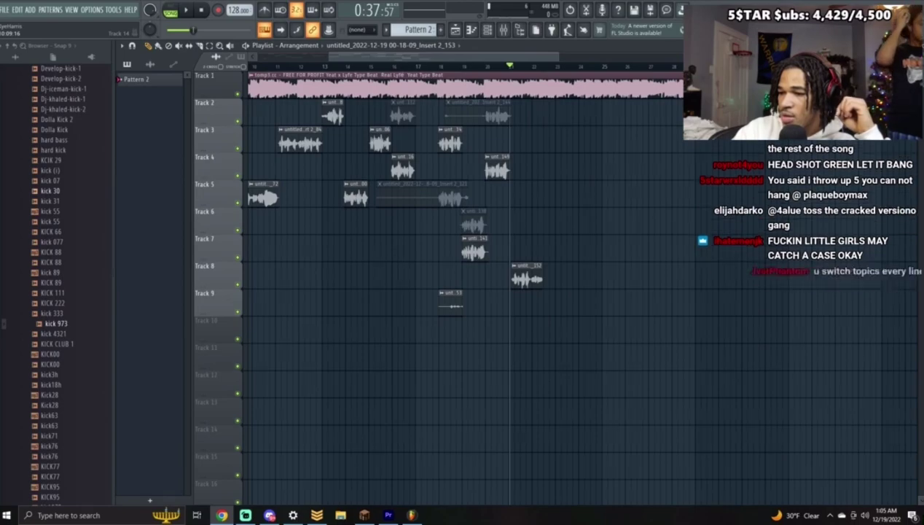
Step: Play the arrangement briefly from about bar 20 and again from the beginning
key(space)
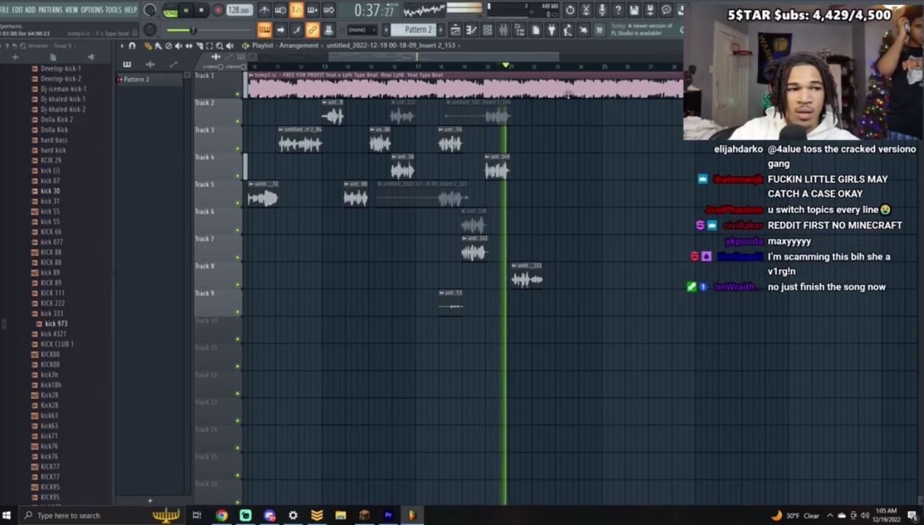
drag(485, 62, 253, 61)
key(space)
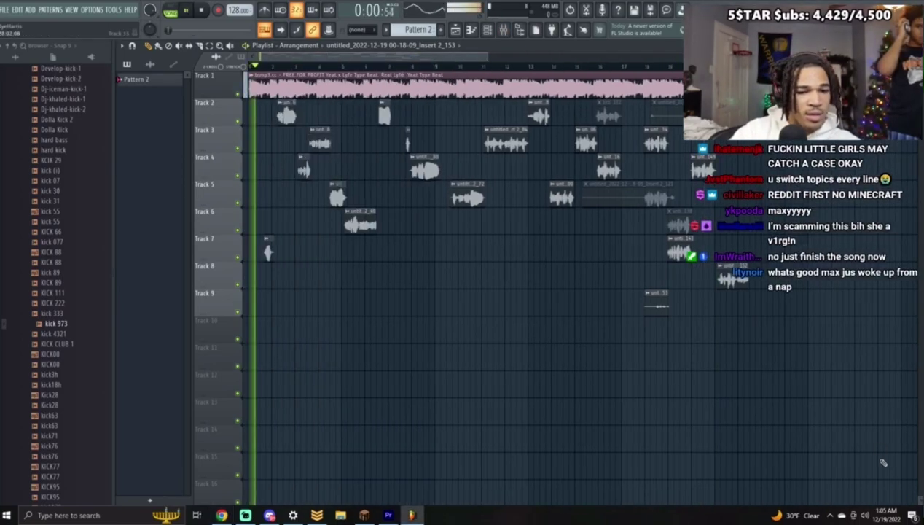
key(space)
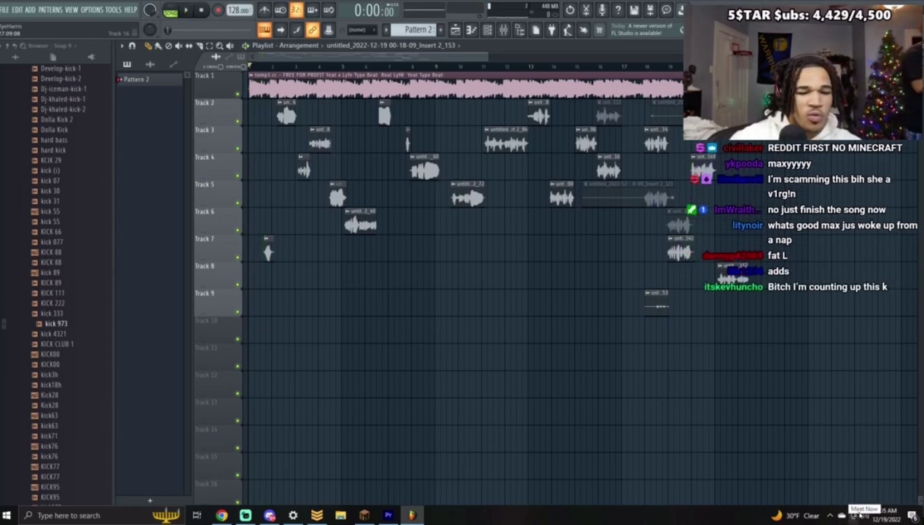
Step: Switch the Windows sound output to Headphones (HyperX Cloud Alpha Wireless) and play the song from the beginning
click(864, 515)
click(856, 471)
scroll(855, 471, down, 2)
click(856, 439)
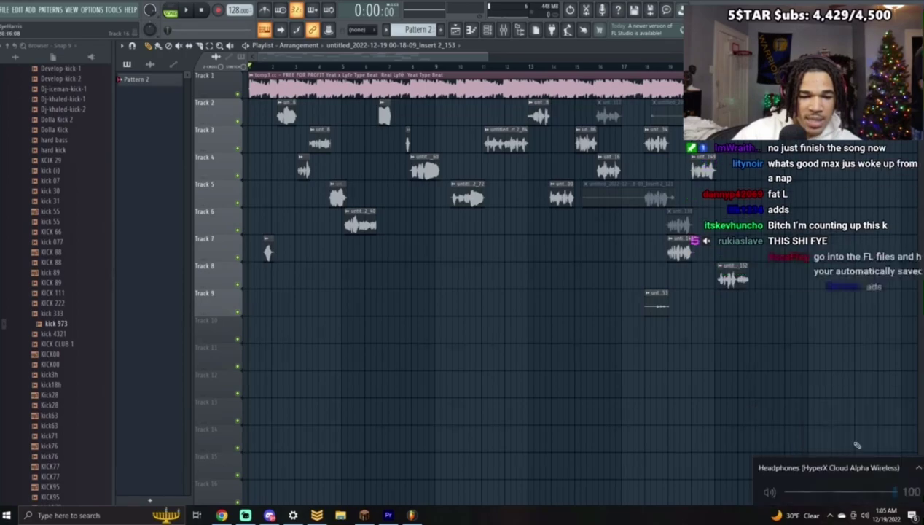
click(219, 75)
key(space)
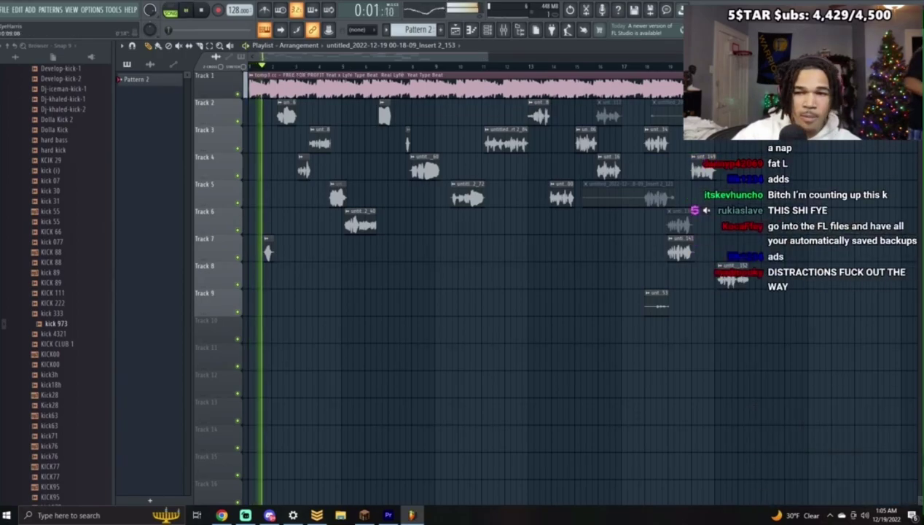
Step: Extend the start of the Track 2 vocal clip after bar 6 slightly earlier and play it from just past bar 6
drag(488, 53, 282, 57)
drag(273, 58, 333, 75)
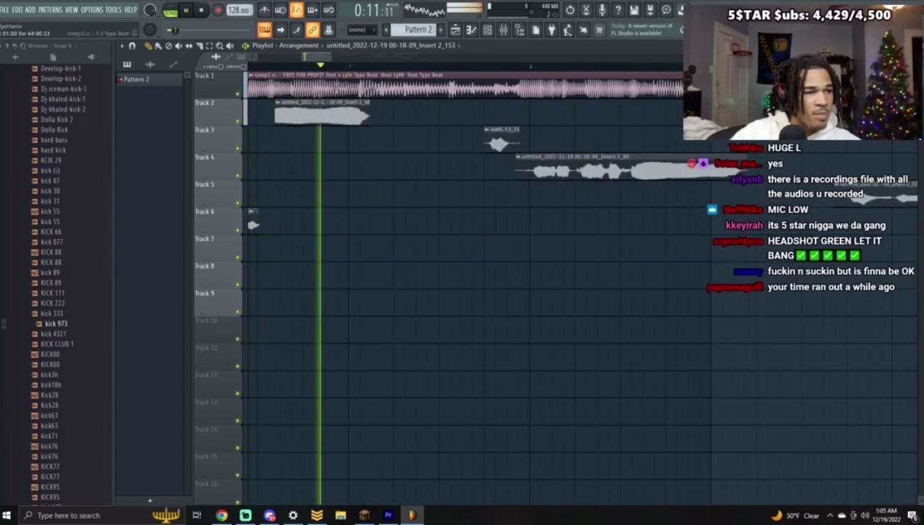
key(space)
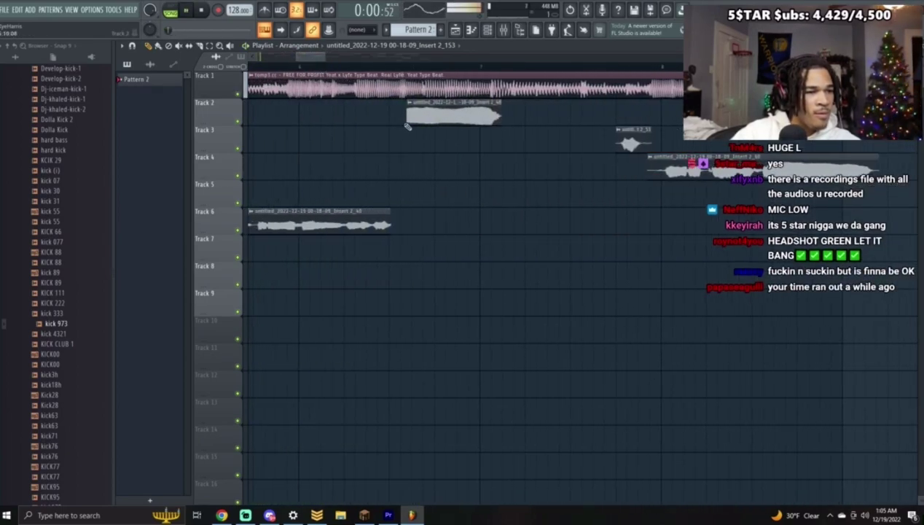
click(336, 68)
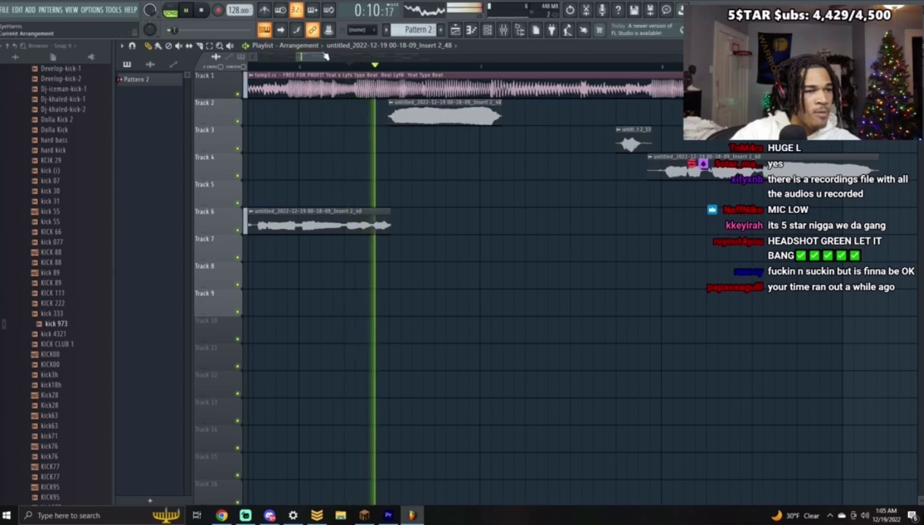
Step: Nudge the Track 4 vocal clip near bar 8 slightly earlier and play the passage leading into it
drag(317, 57, 331, 66)
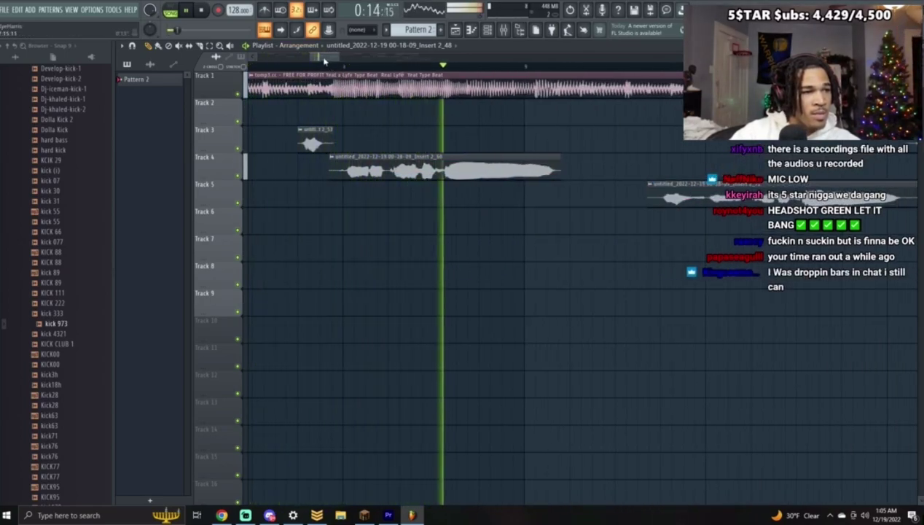
key(space)
key(space)
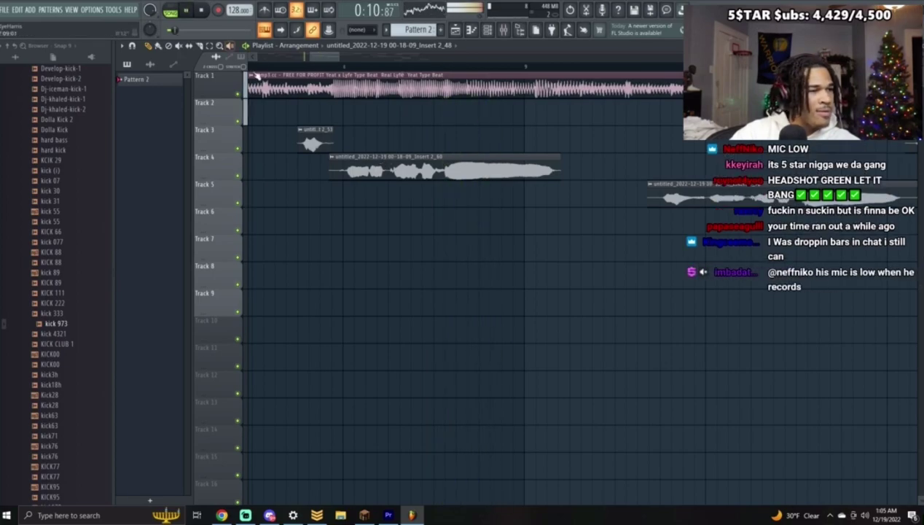
click(383, 172)
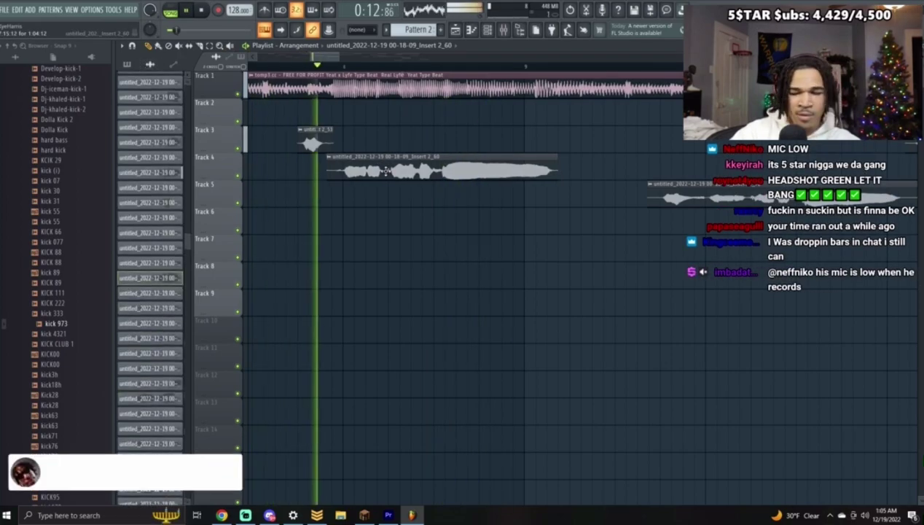
click(251, 64)
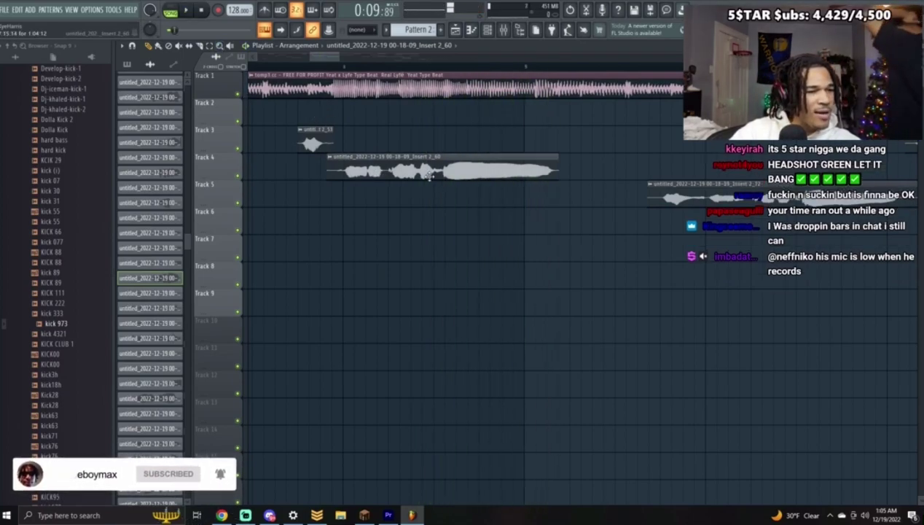
Step: Slice the Track 4 vocal clip shortly after bar 8, shift its second part slightly earlier and play the result
key(space)
drag(390, 154, 390, 196)
click(149, 47)
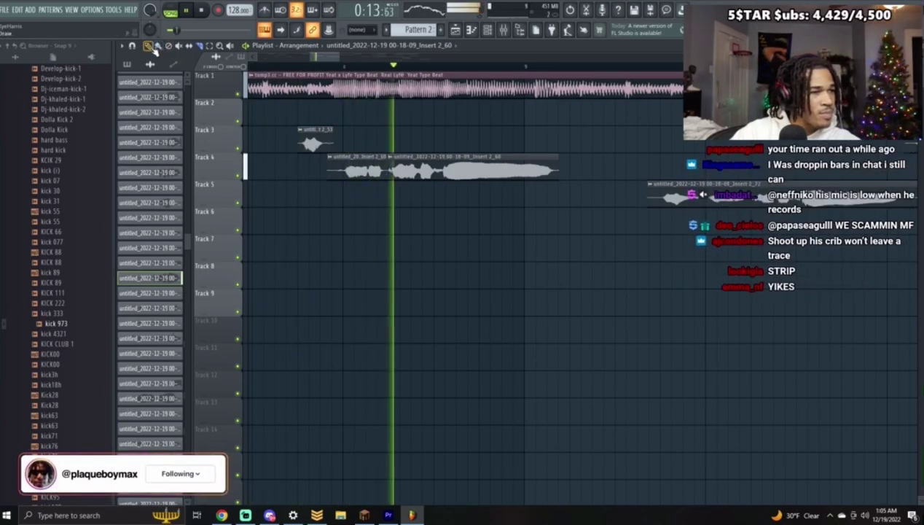
drag(455, 169, 450, 169)
key(space)
key(space)
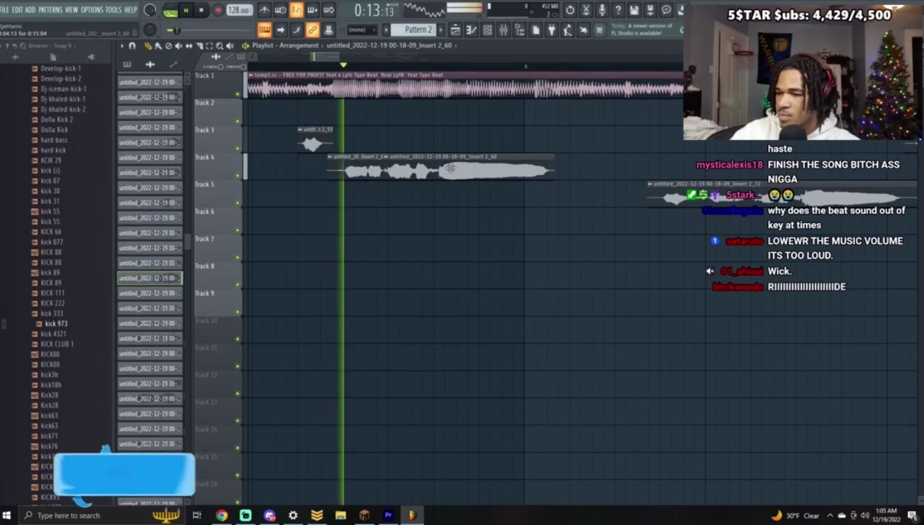
drag(337, 60, 360, 63)
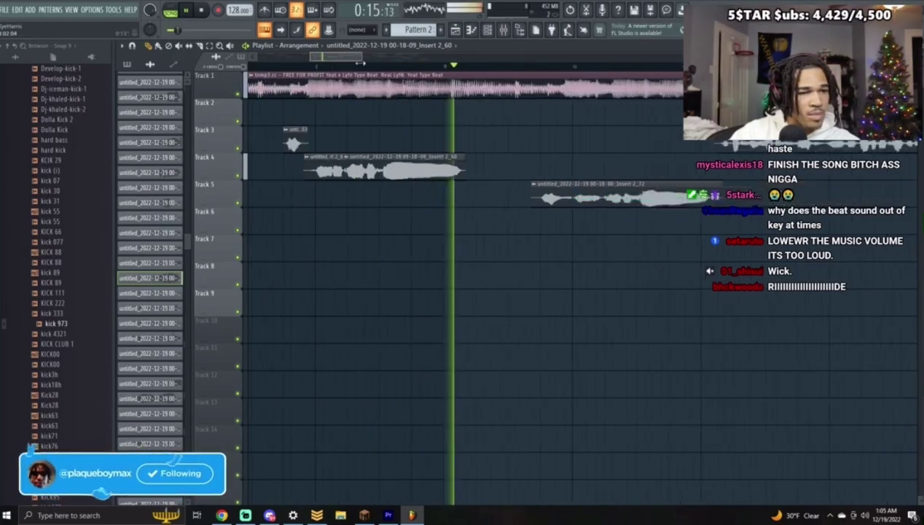
scroll(360, 63, down, 2)
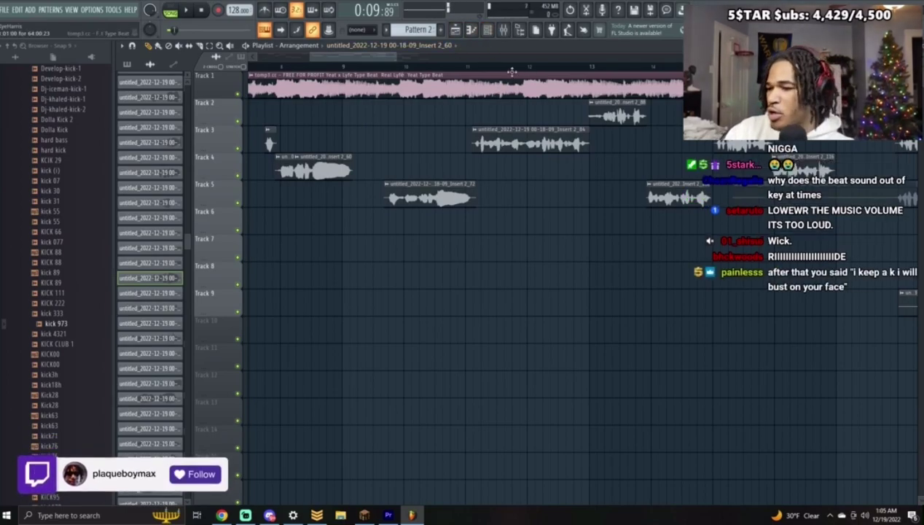
Step: Lower the mixer's Master volume to about -6.0 dB and start playing the song to check the level
click(503, 30)
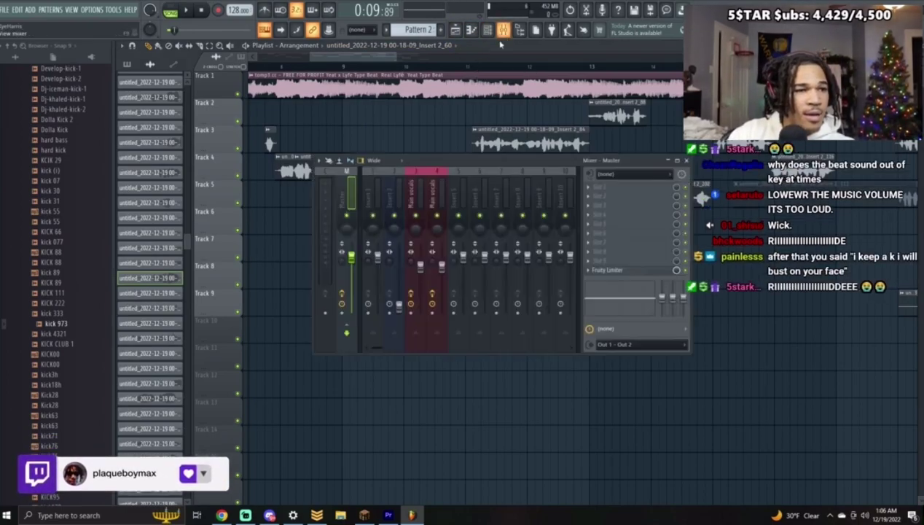
click(421, 266)
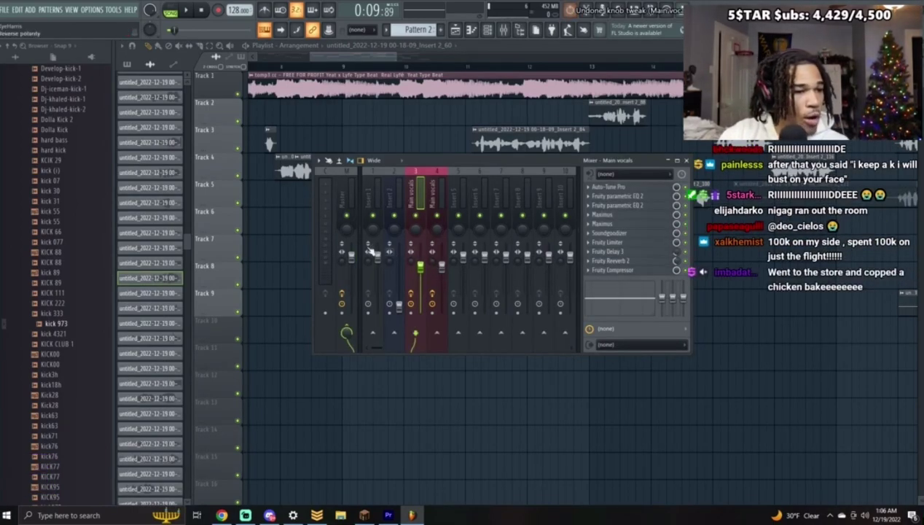
click(356, 275)
key(space)
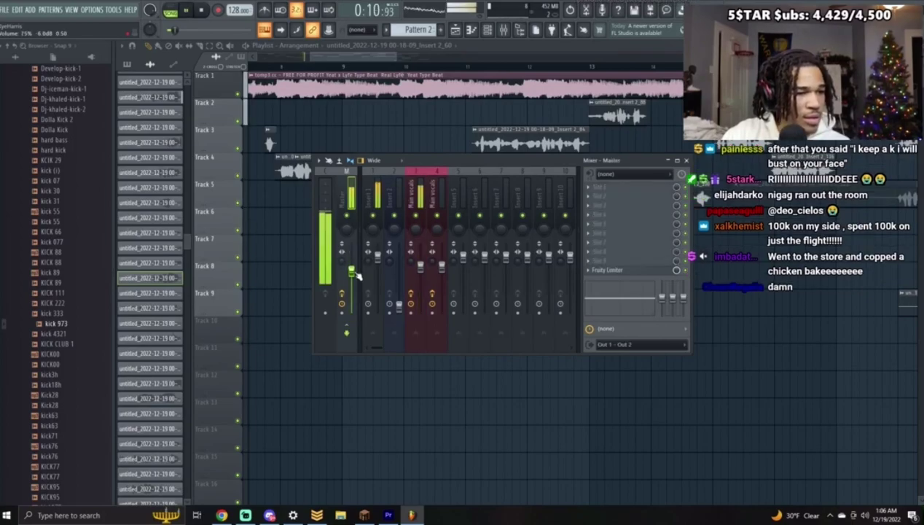
click(686, 161)
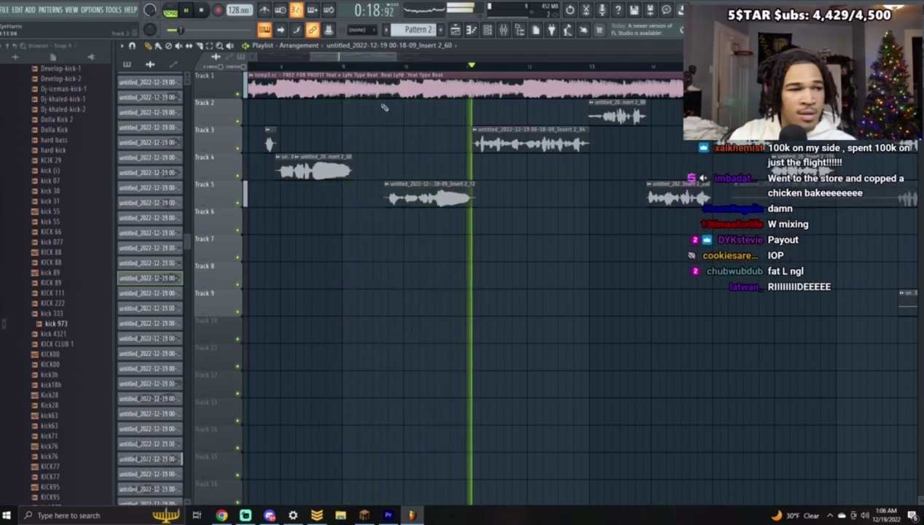
Step: Trim the end of the Track 8 vocal clip after bar 21 to just before bar 22 and play the result
drag(368, 60, 383, 60)
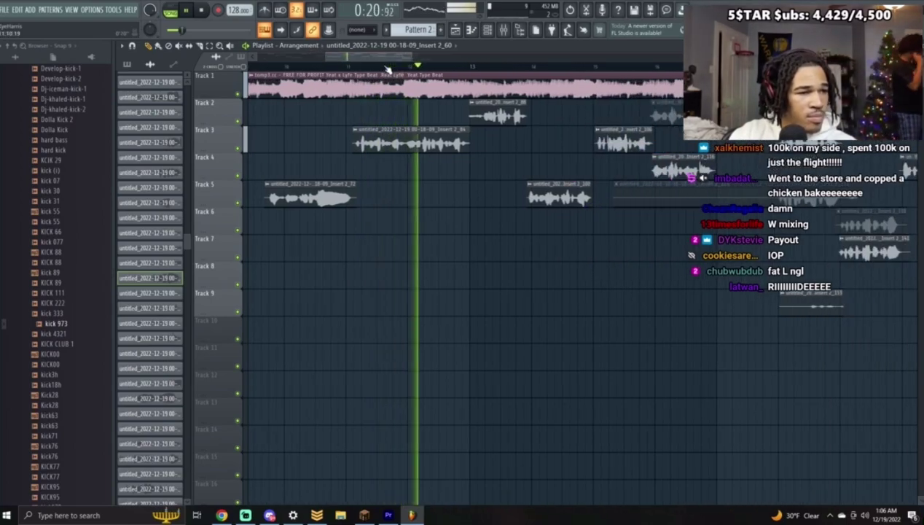
scroll(404, 74, right, 2)
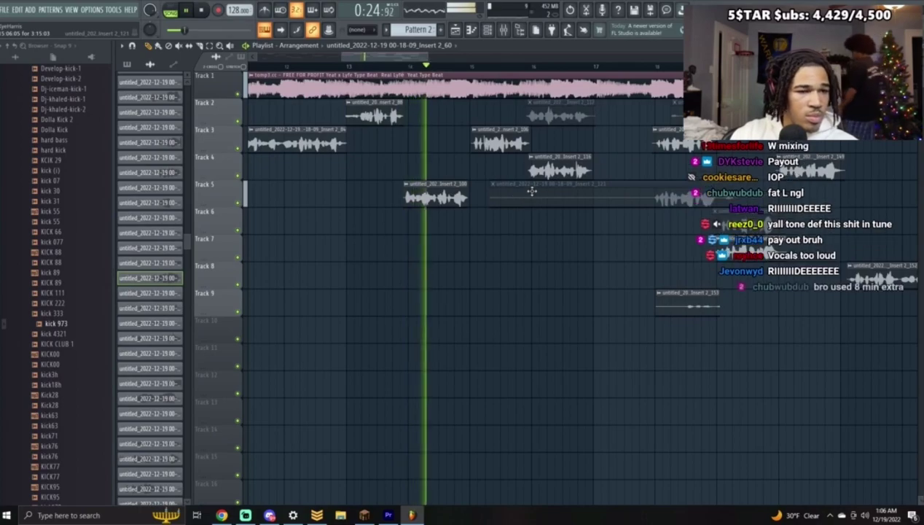
mouse_move(429, 58)
mouse_down()
mouse_move(409, 59)
mouse_move(417, 64)
mouse_up()
scroll(418, 66, right, 2)
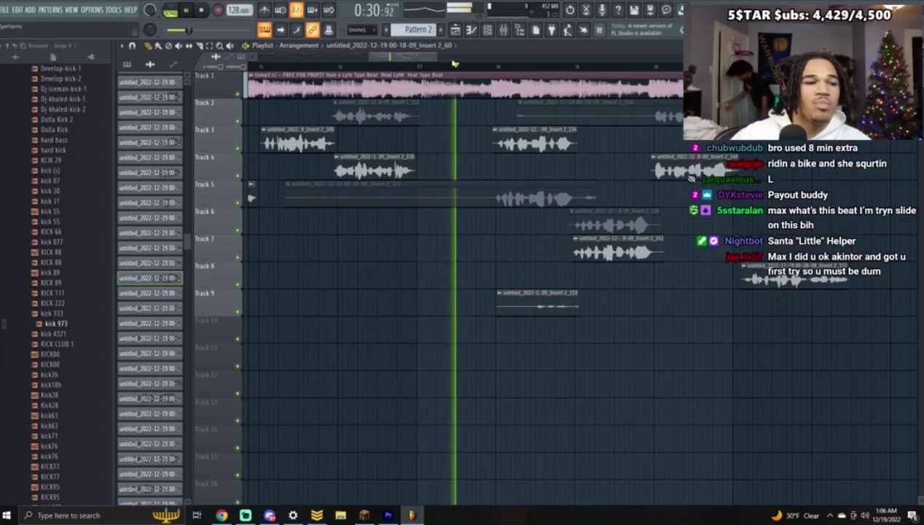
scroll(435, 69, right, 3)
scroll(435, 71, right, 1)
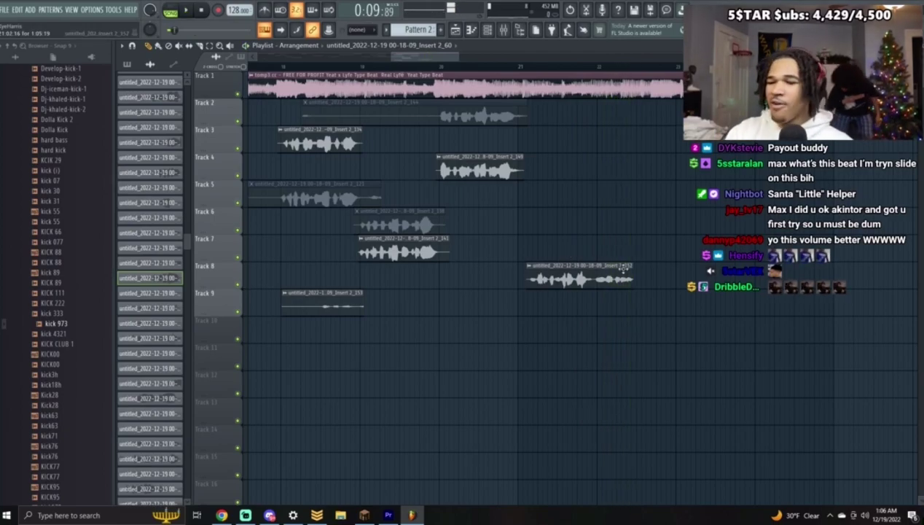
drag(631, 275, 593, 275)
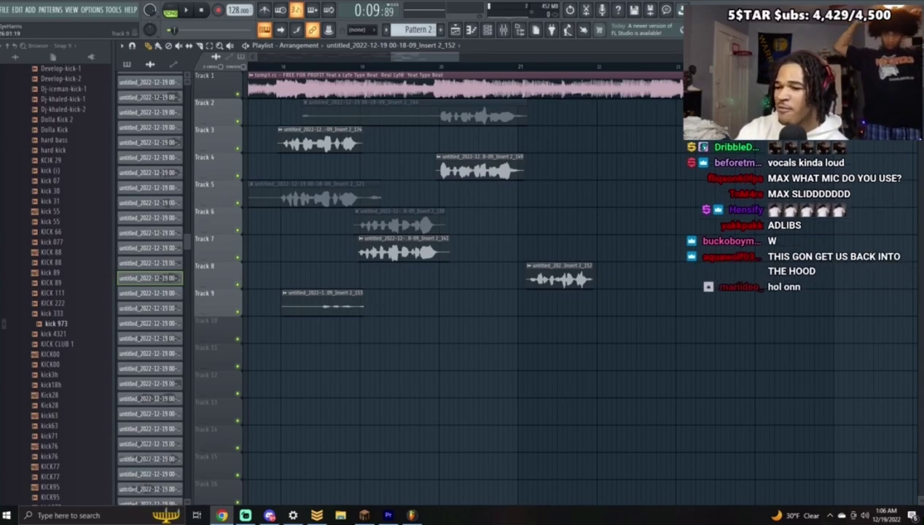
key(space)
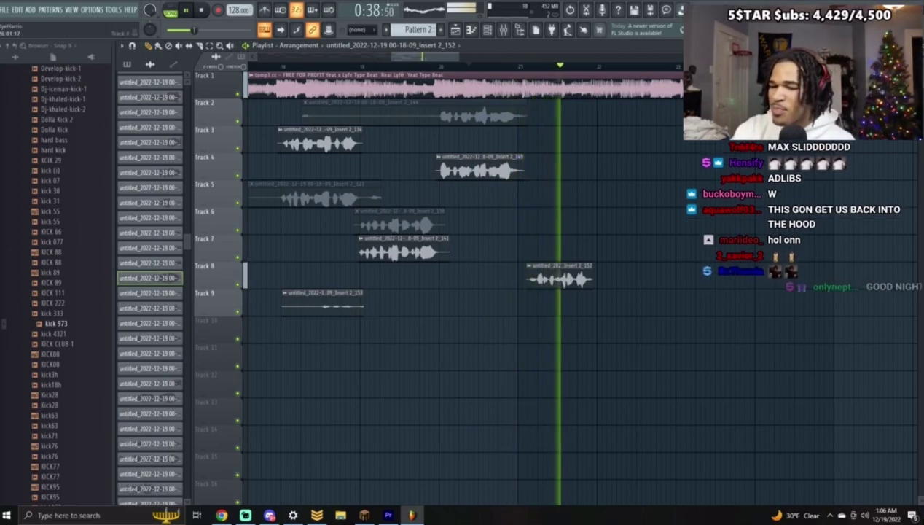
click(189, 9)
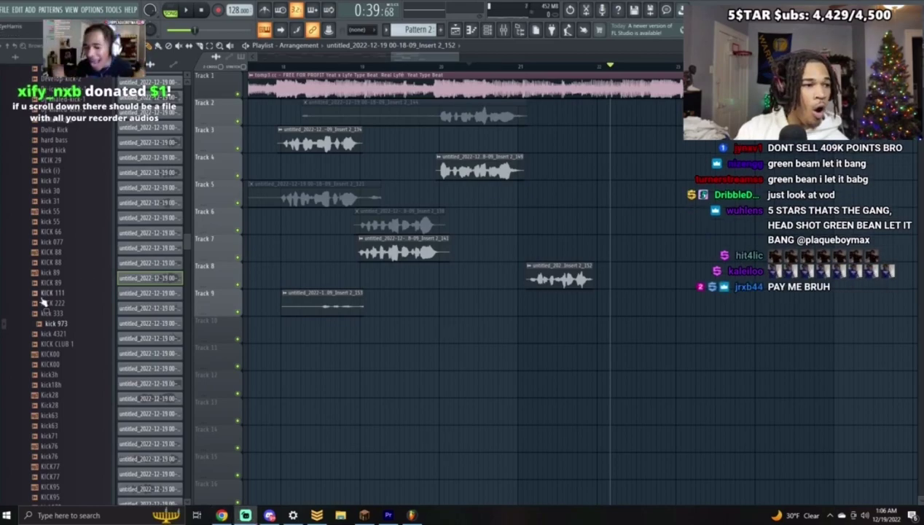
Step: Browse the recorded audio clips and open the Insert 2_138 clip to inspect its waveform
scroll(170, 342, down, 10)
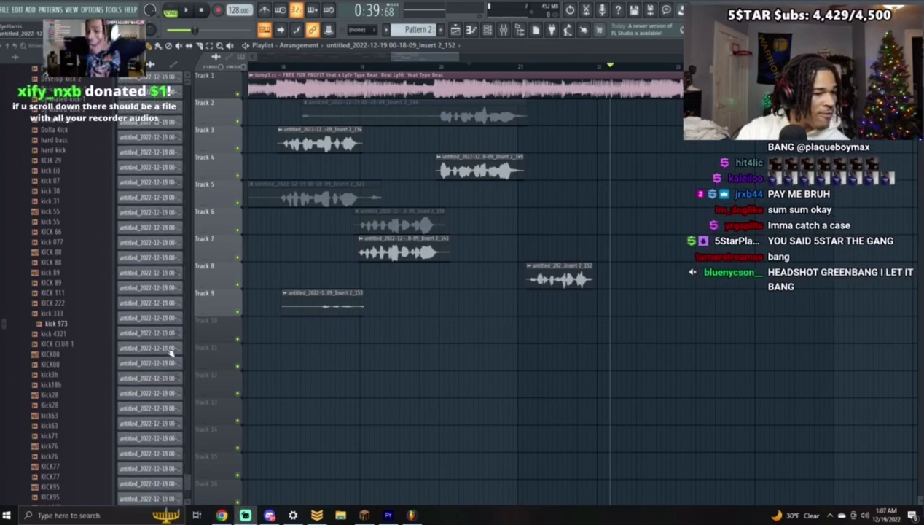
scroll(170, 358, down, 3)
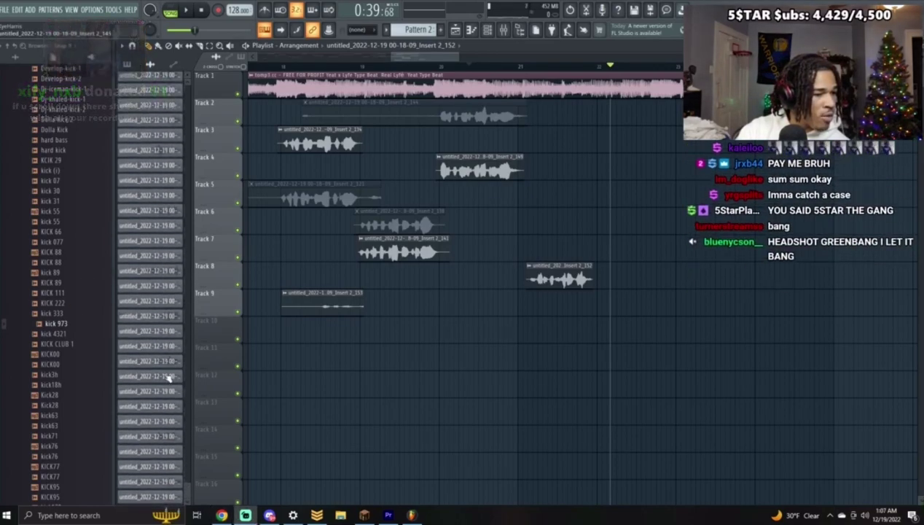
double_click(161, 274)
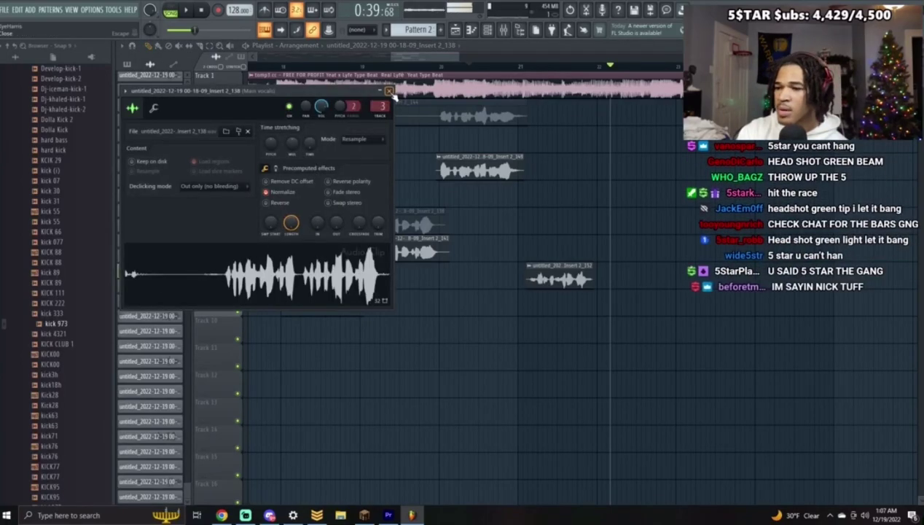
click(389, 90)
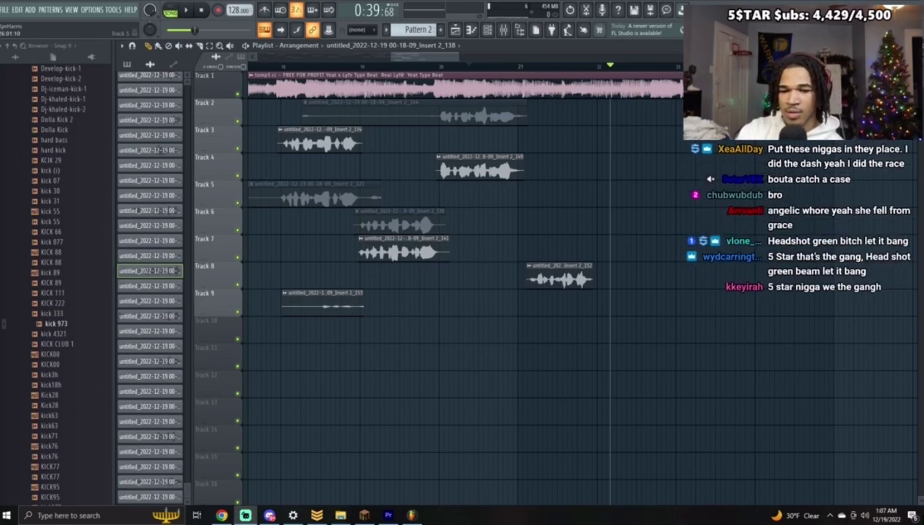
Step: Switch to Chrome and scrub the Twitch VOD back to around 3:10:17 to hear the earlier recording session
click(221, 516)
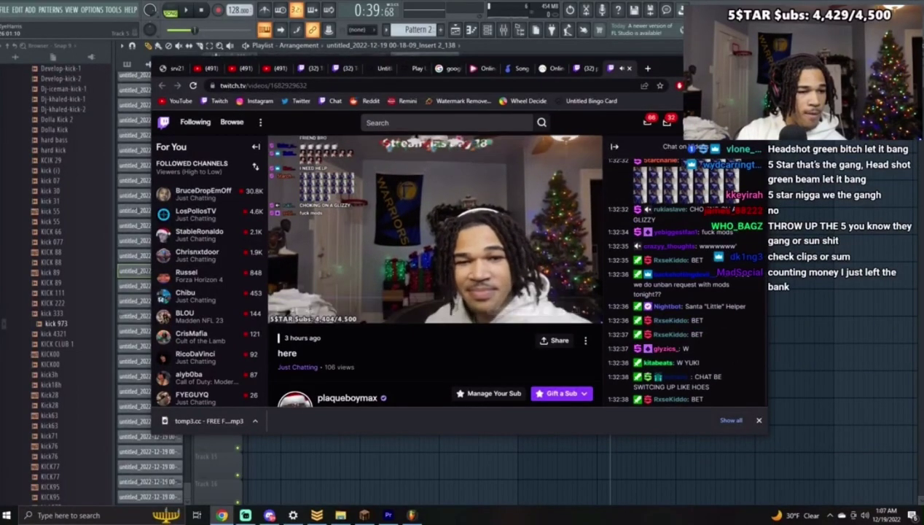
click(531, 298)
click(567, 298)
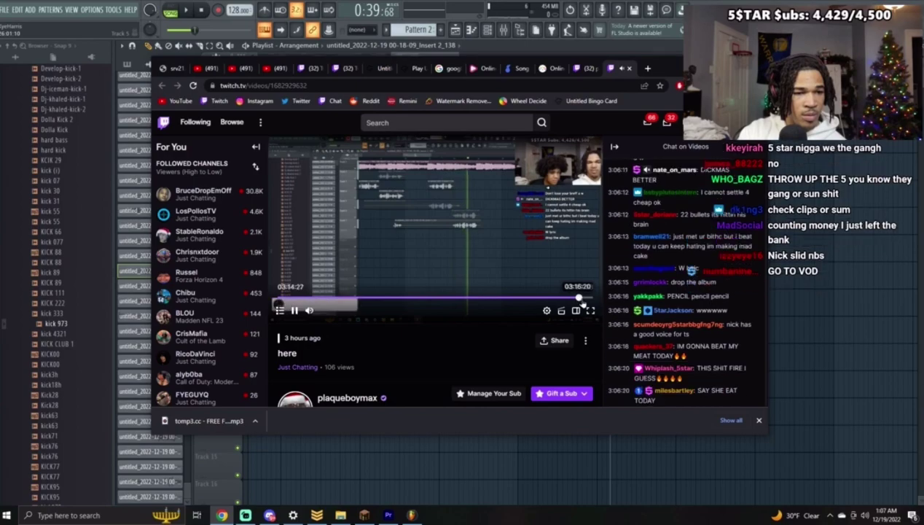
click(579, 299)
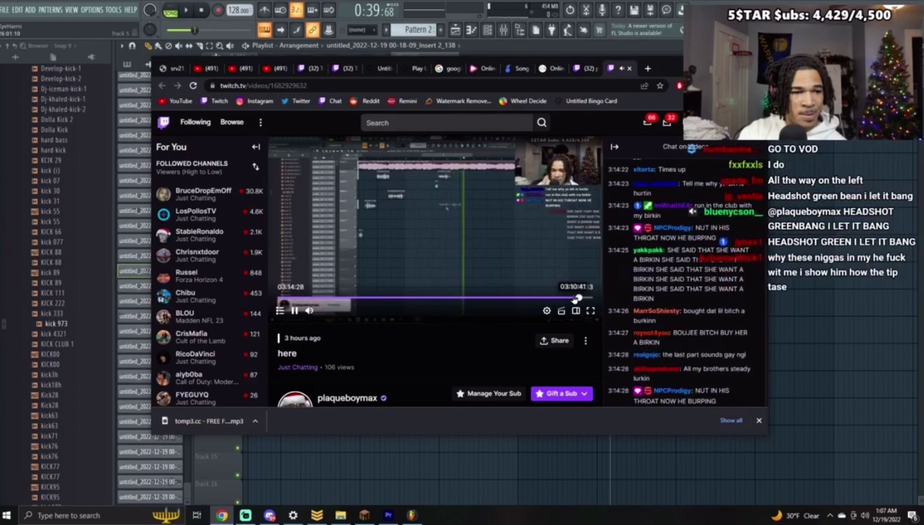
click(575, 299)
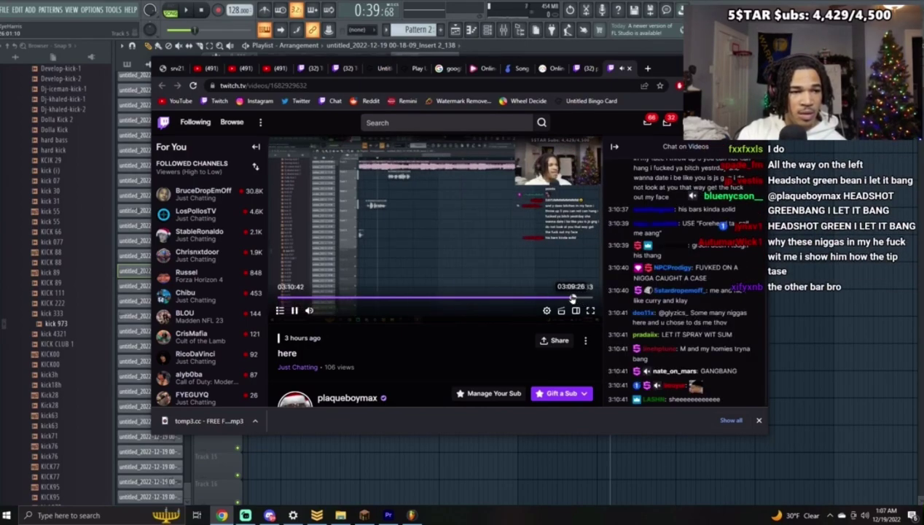
key(Left)
key(Left)
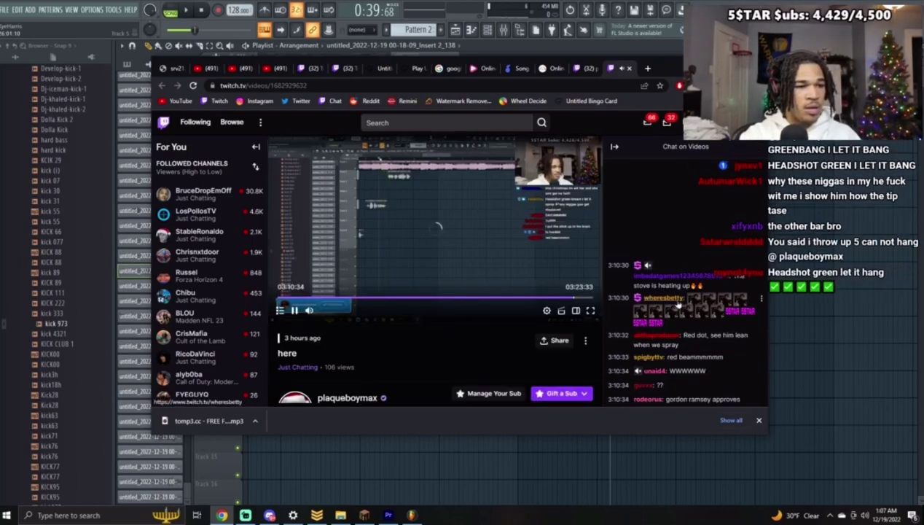
key(Left)
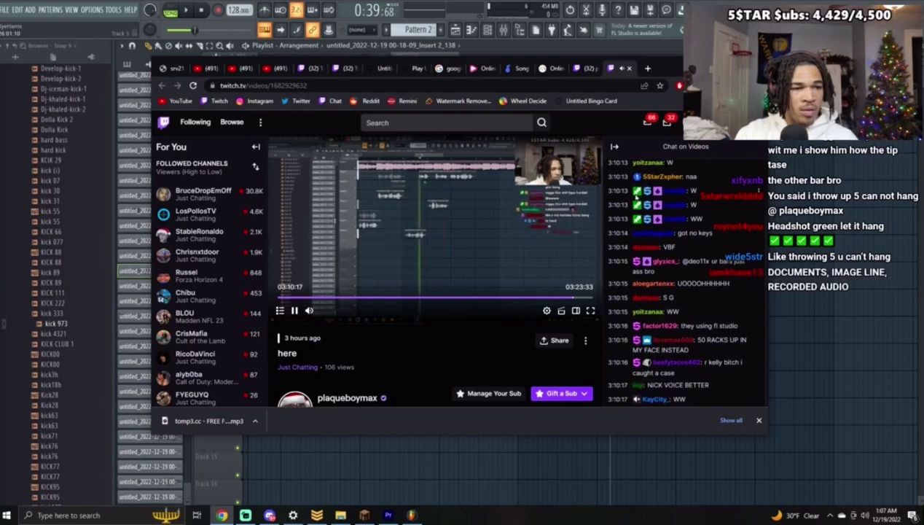
key(space)
Step: Move the browser window off the playlist, preview from between bars 20 and 21, and arm recording
drag(666, 67, 923, 99)
click(493, 68)
key(space)
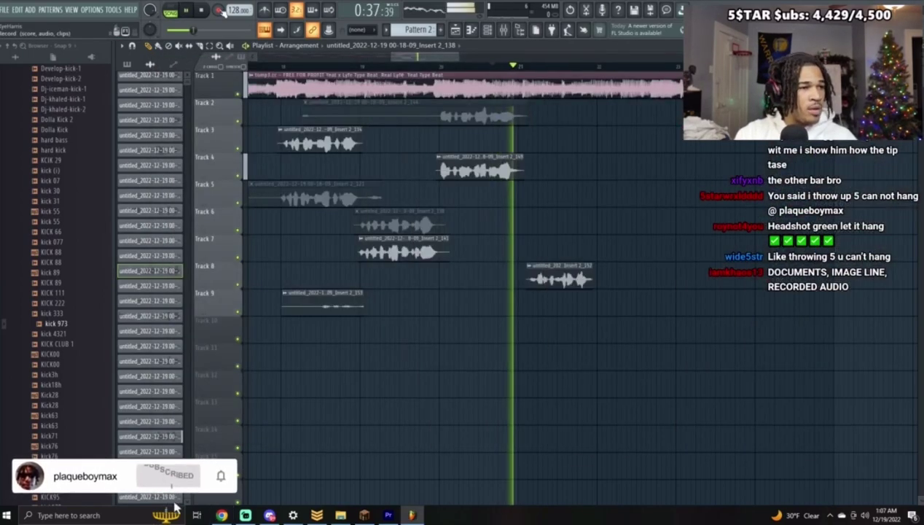
key(space)
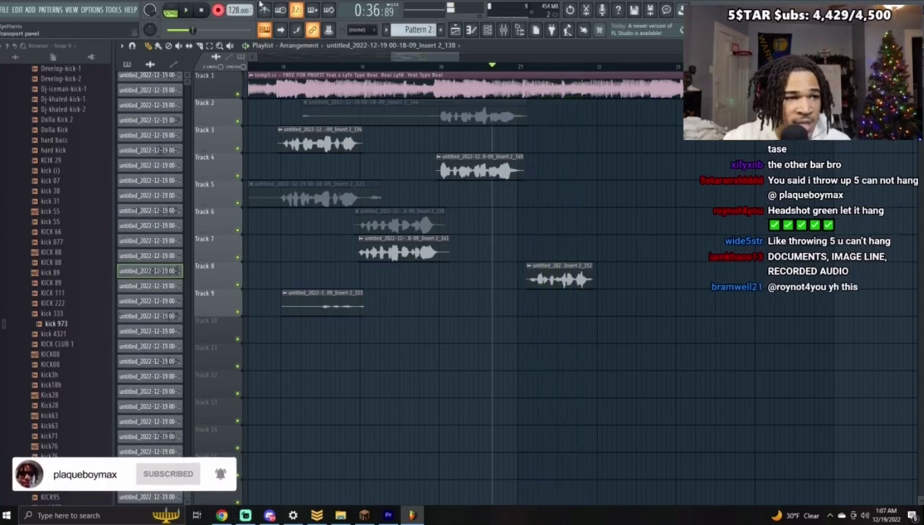
Step: Check the recording channels in the mixer and select Insert 2, which uses input In 1
key(F9)
click(372, 313)
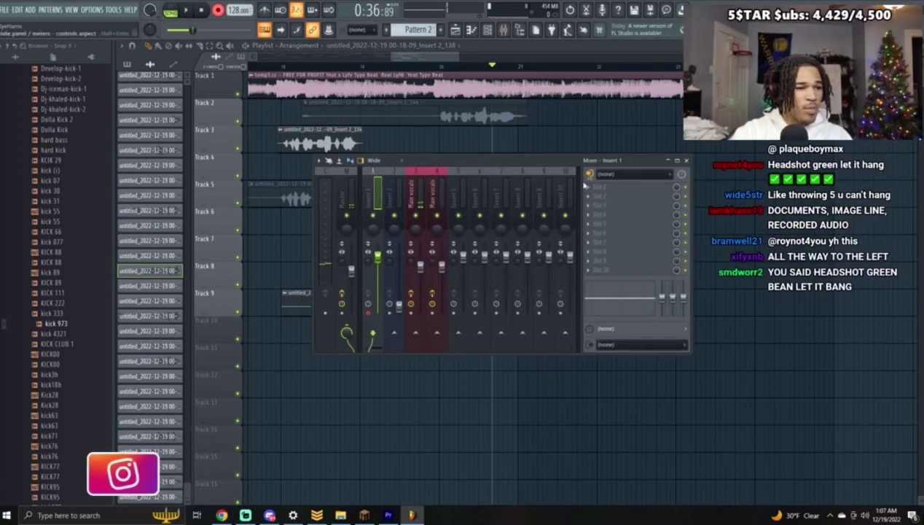
click(686, 160)
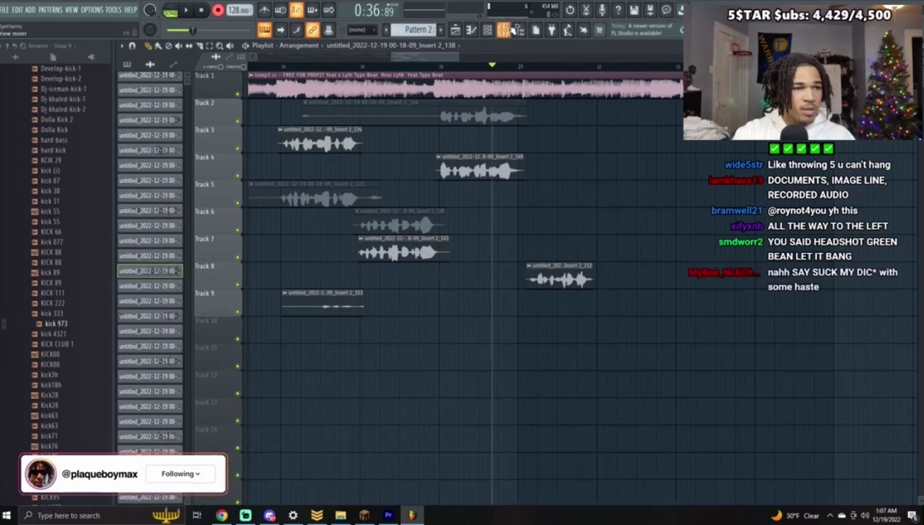
key(F9)
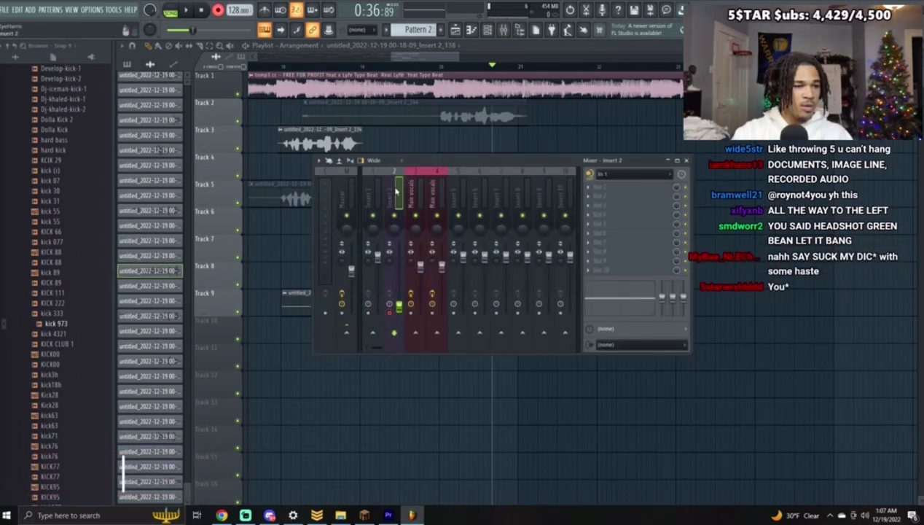
click(686, 161)
Step: Record a vocal take onto Track 3, trim its start to just after bar 22, and route it to Main vocals mixer track 4
key(space)
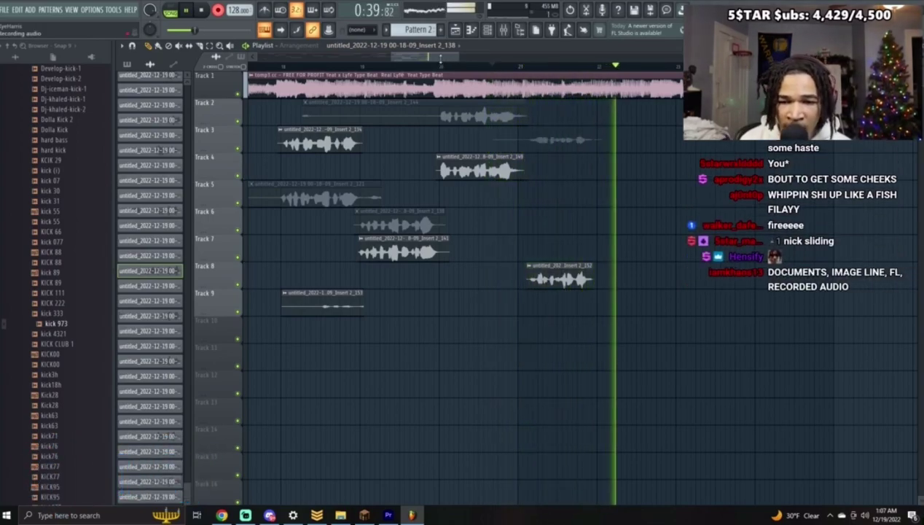
key(space)
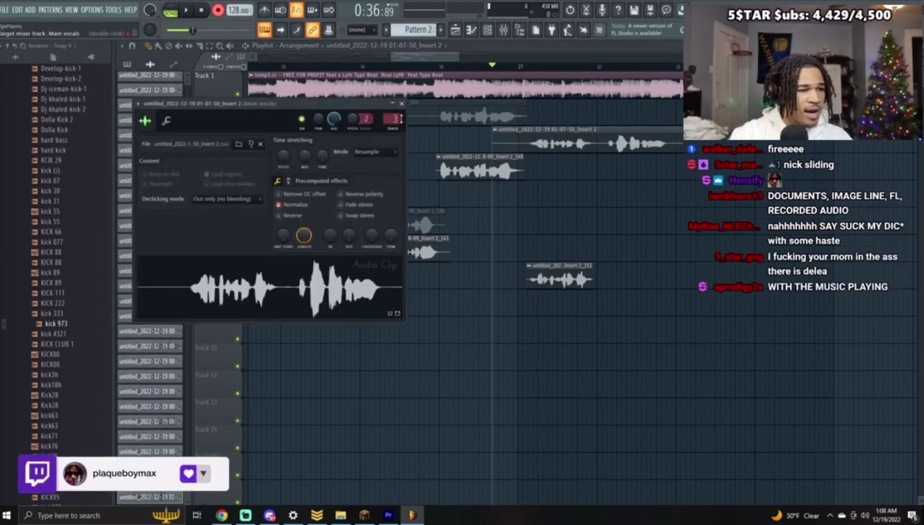
click(402, 103)
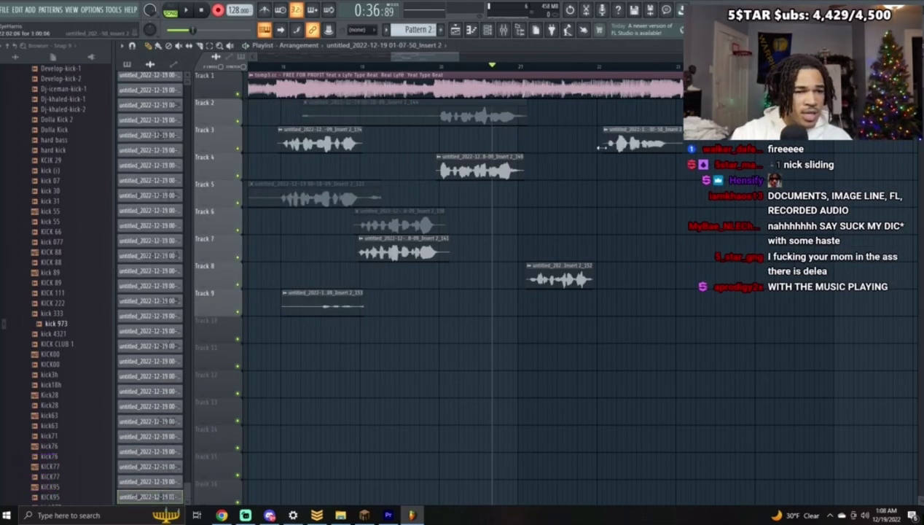
double_click(605, 143)
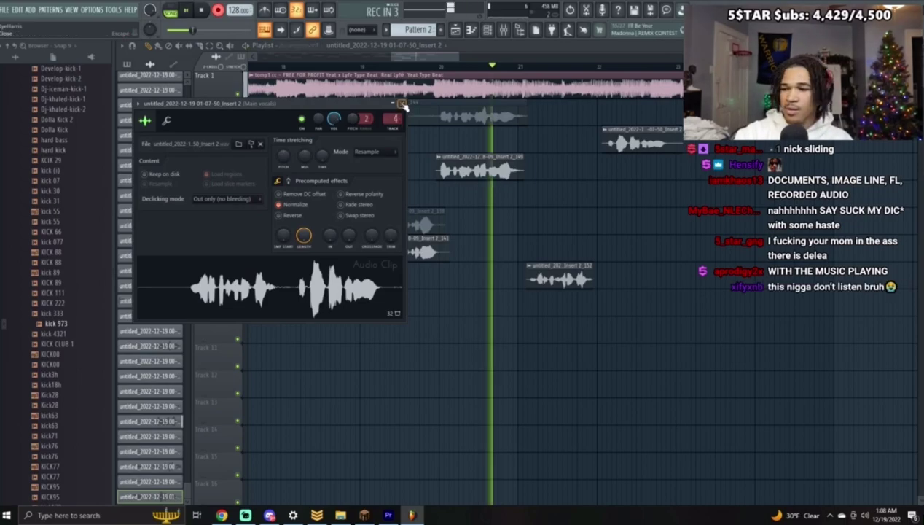
click(402, 104)
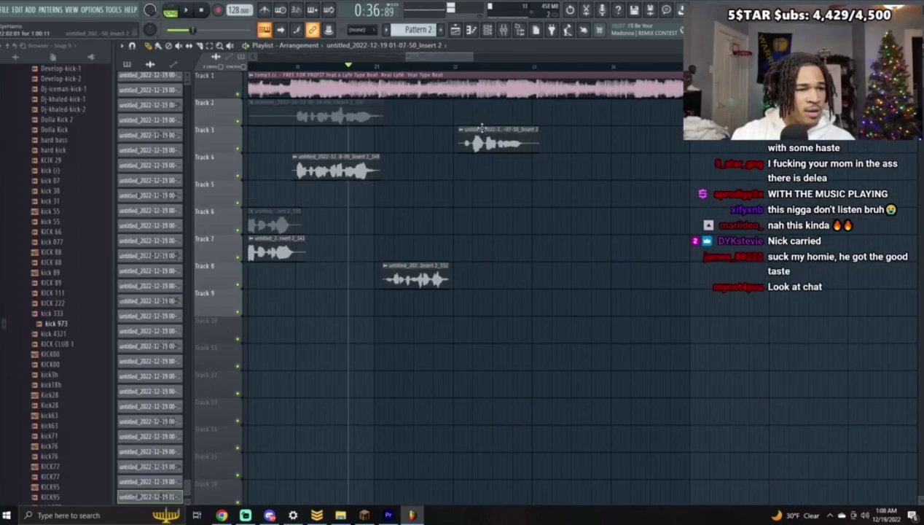
Step: Record a vocal take from just before bar 22, deleting the first attempt and recording it again
click(436, 66)
click(219, 11)
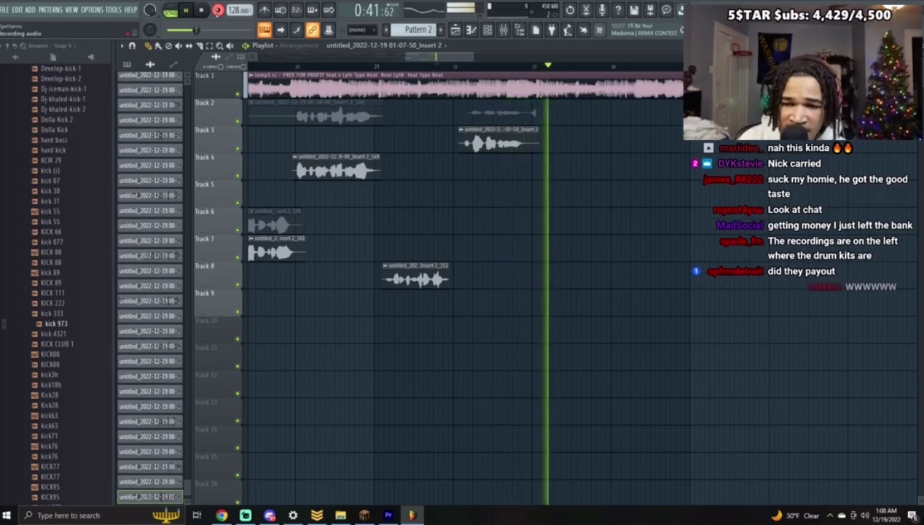
click(429, 67)
right_click(556, 119)
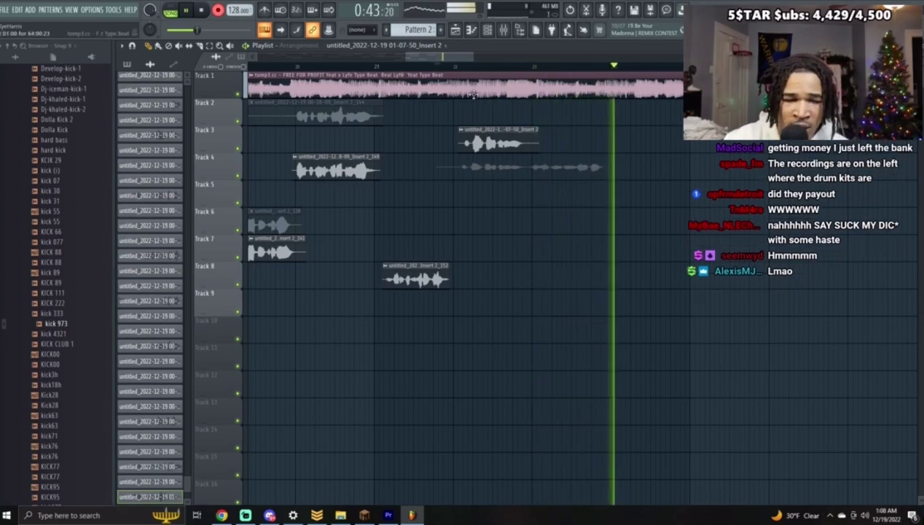
Step: Route the new Track 4 take to Main vocals mixer track 4 and trim its start to about bar 23
double_click(561, 170)
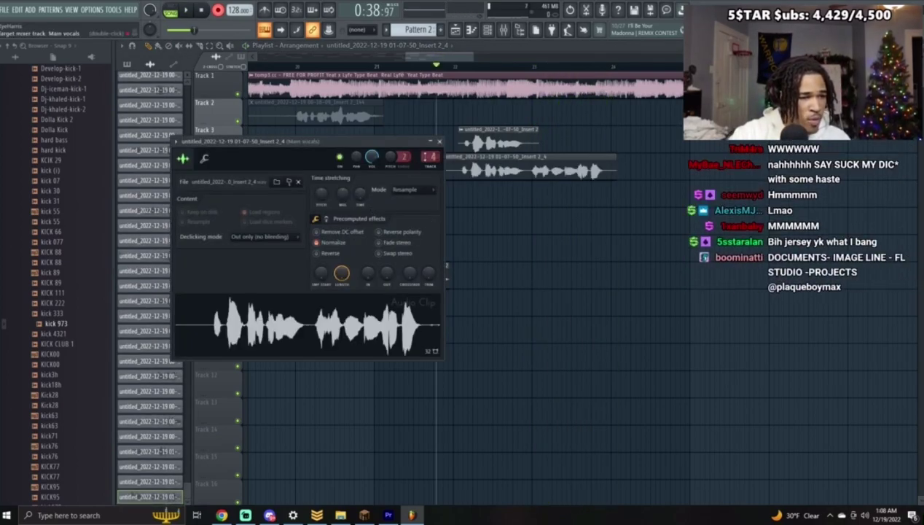
click(440, 141)
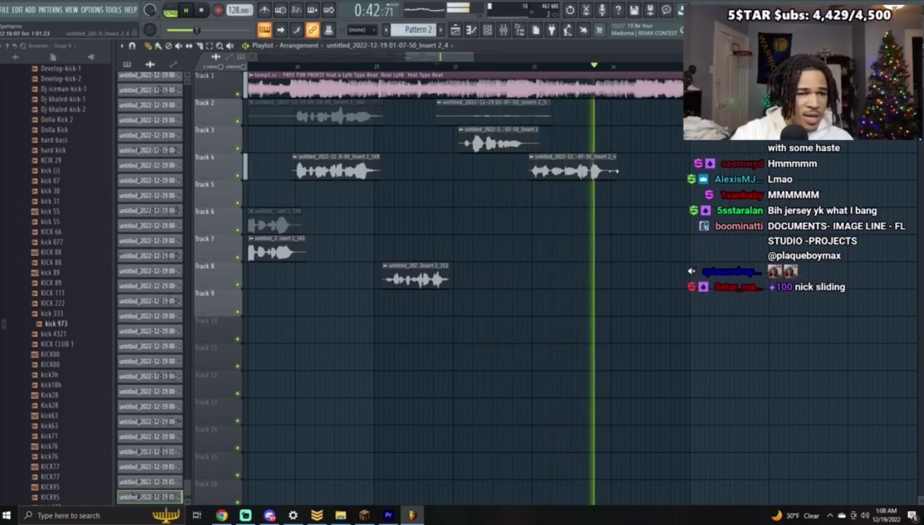
key(space)
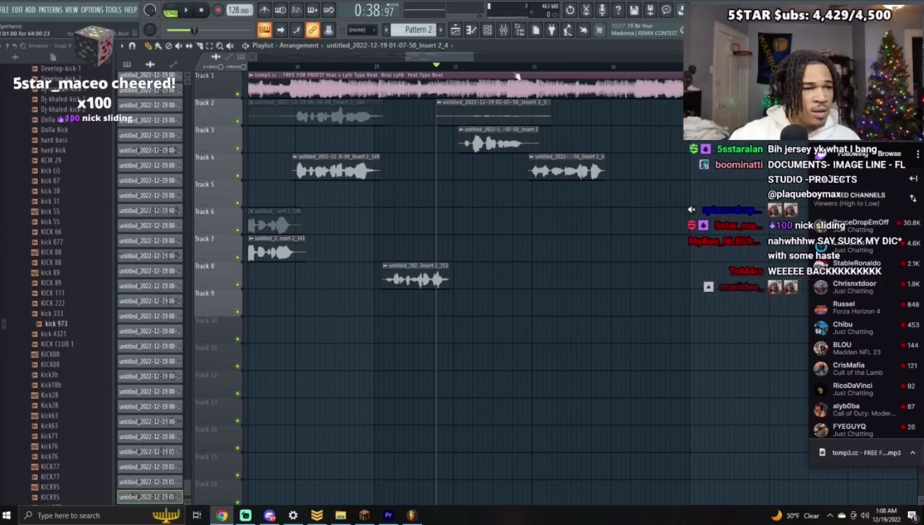
Step: Record a vocal take onto Track 5 from midway between bars 22 and 23, deleting the failed attempt
key(space)
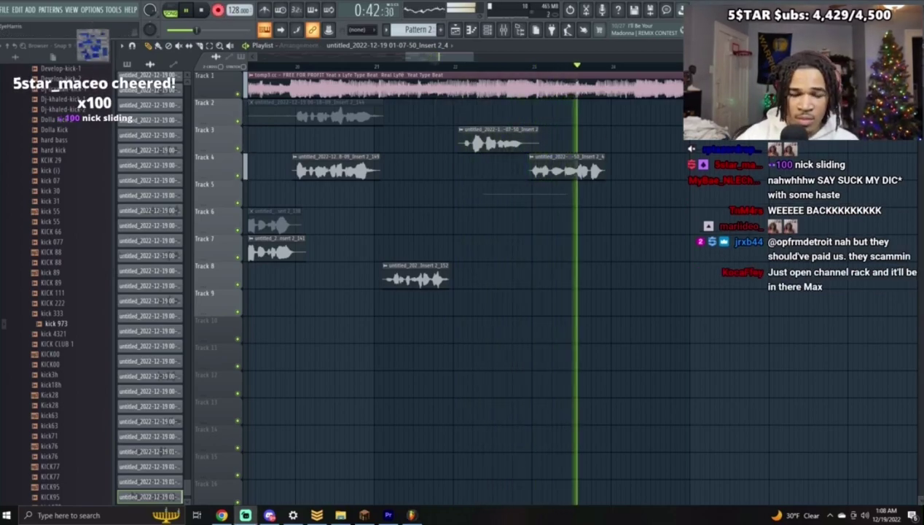
click(495, 67)
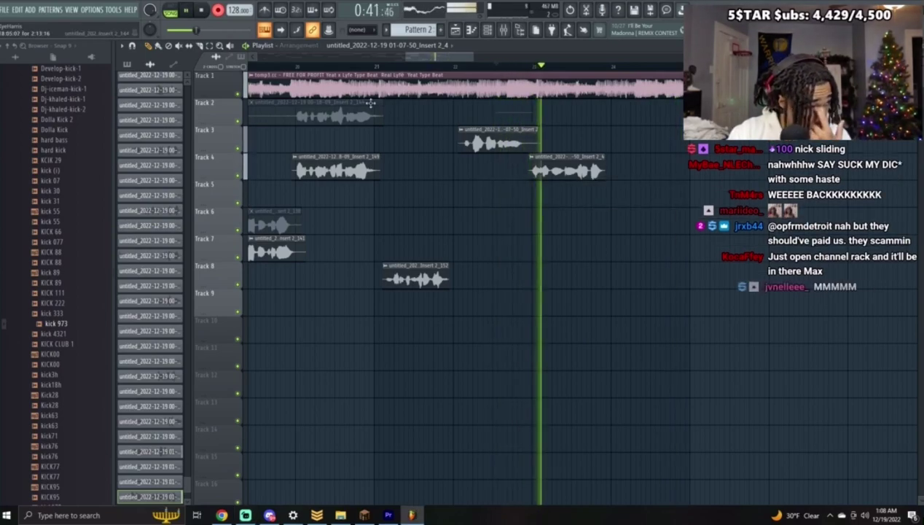
key(space)
key(space)
right_click(573, 115)
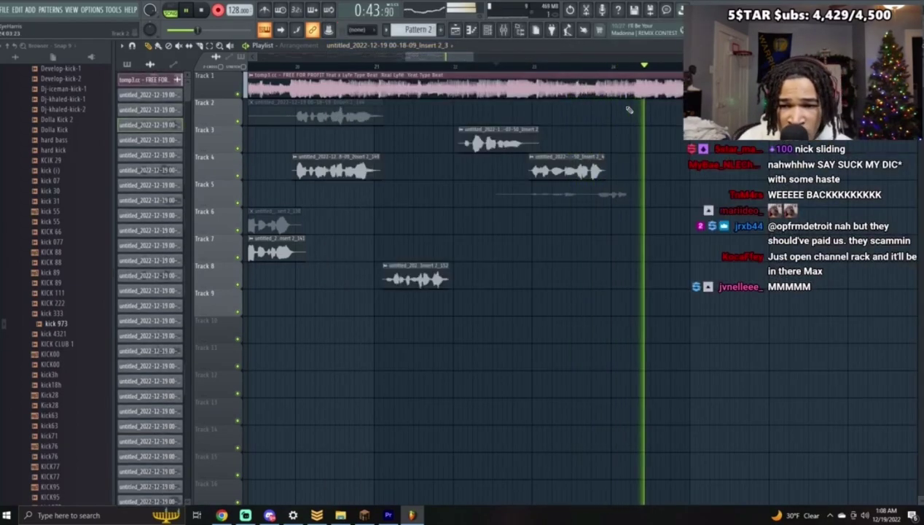
key(space)
Step: Route the new Track 5 take to the Main vocals mixer track and trim its start to just before bar 24
double_click(619, 193)
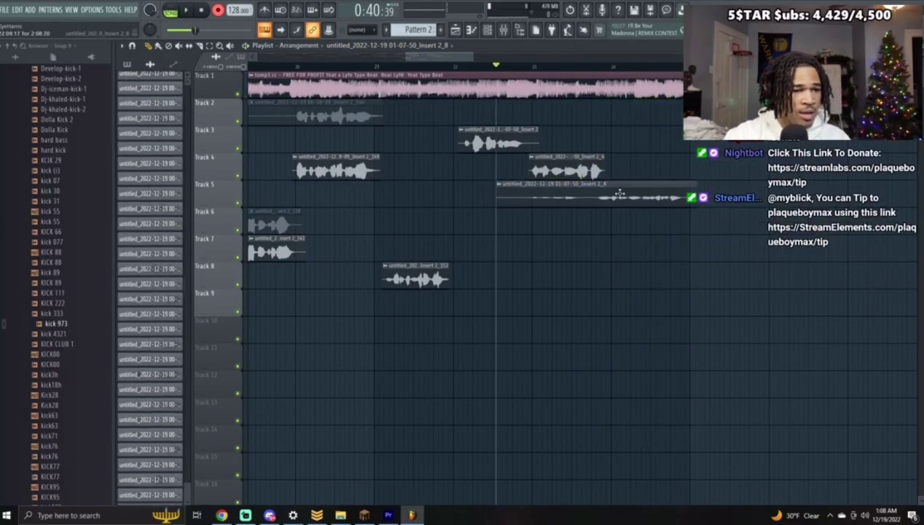
click(285, 192)
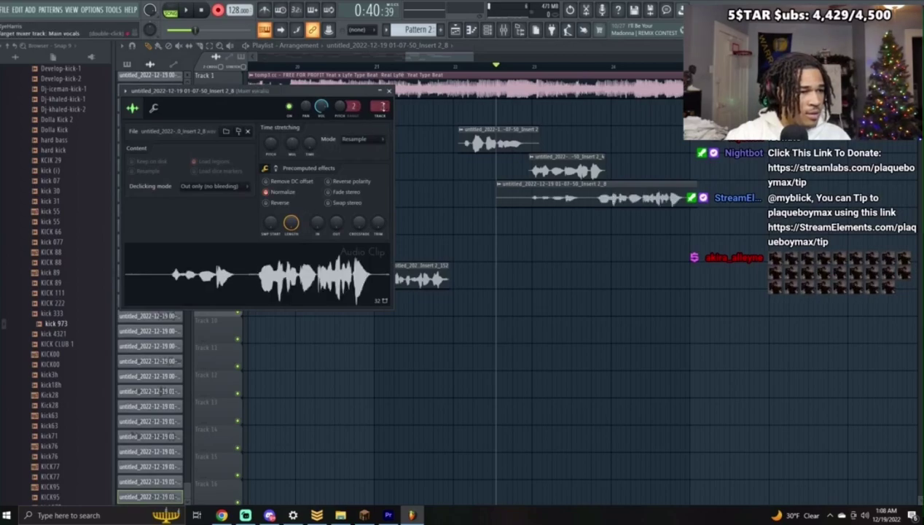
click(390, 91)
key(space)
drag(498, 202, 596, 207)
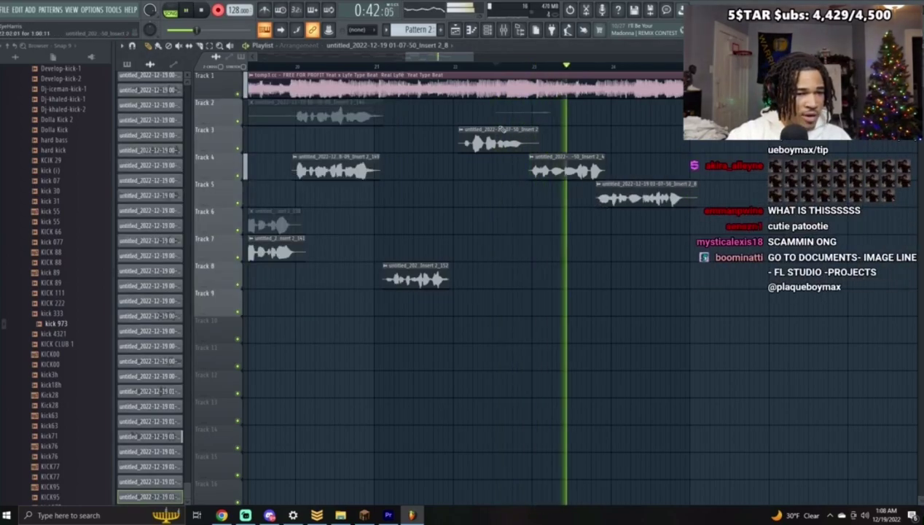
Step: Record the next vocal take from just before bar 26, deleting the first attempt and restarting the recording
click(218, 10)
drag(439, 58, 446, 57)
scroll(256, 58, down, 2)
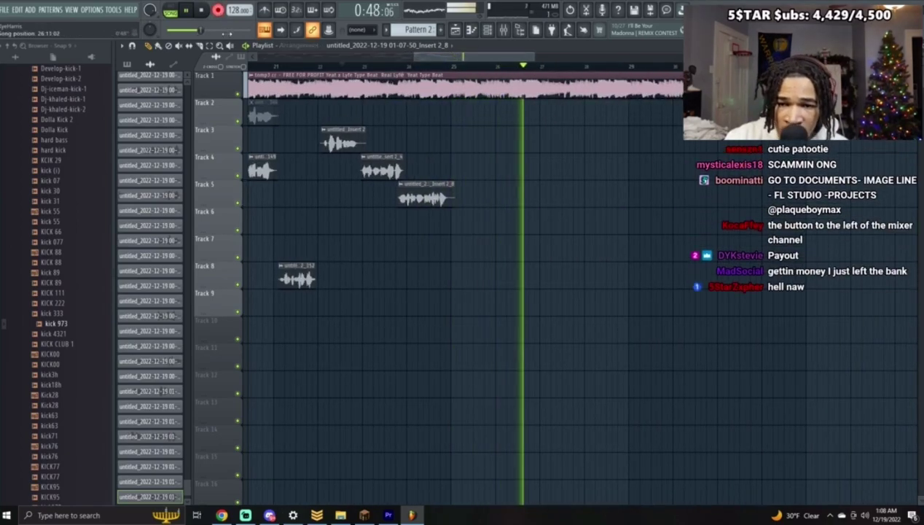
right_click(520, 104)
click(485, 73)
click(484, 66)
key(space)
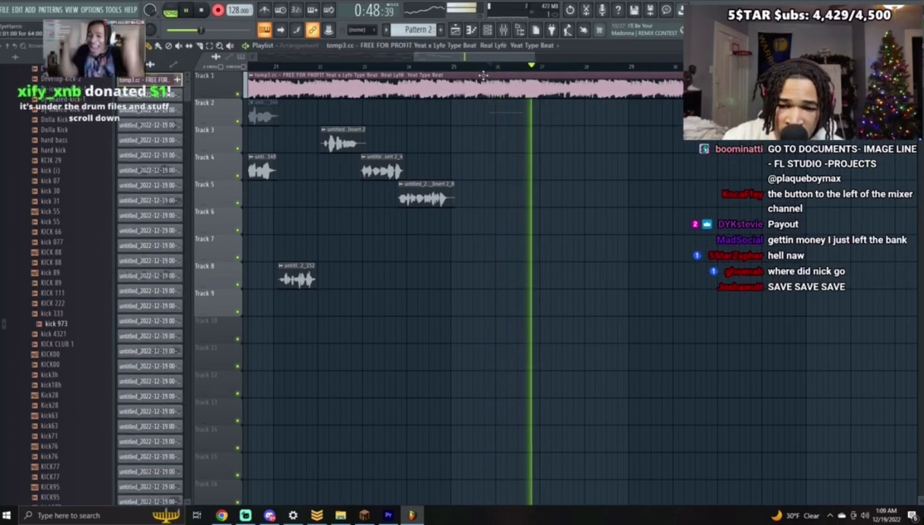
Step: Route the new Track 3 take near bar 26 to the Main vocals mixer track and play it back
double_click(534, 145)
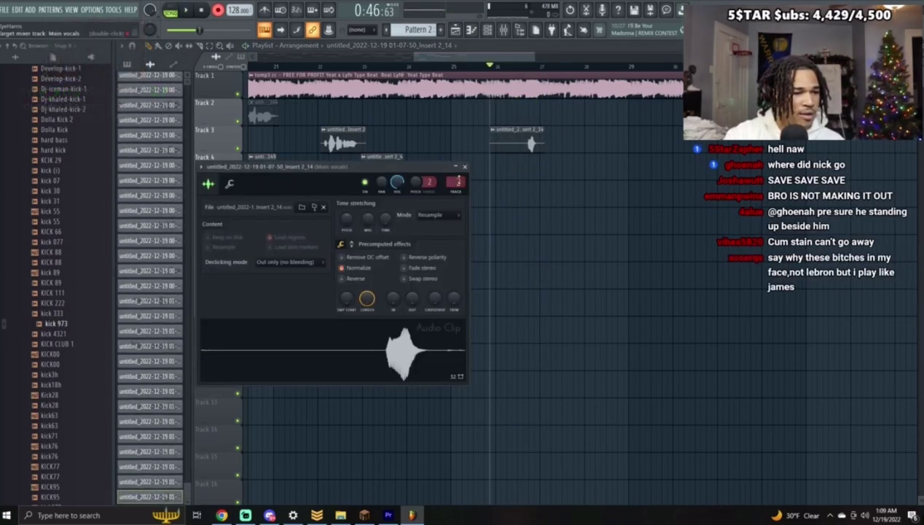
key(space)
click(466, 167)
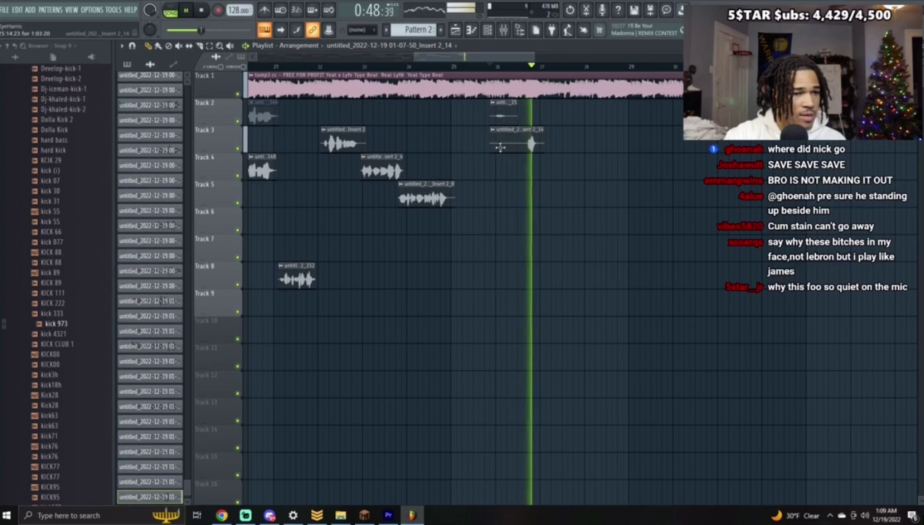
Step: Trim the start of the Track 3 vocal take to shortly before bar 27 and delete the Track 2 clip near bar 26
key(space)
drag(494, 145, 528, 157)
right_click(504, 111)
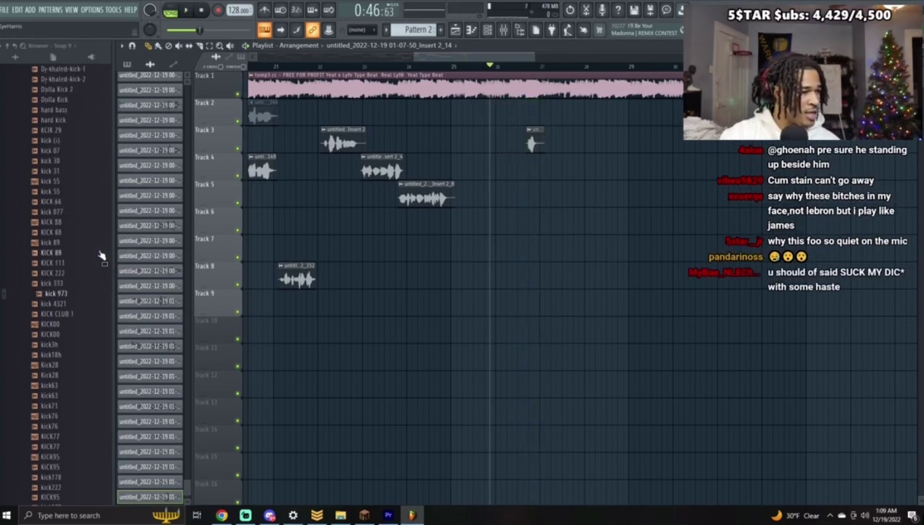
Step: Open the Recorded folder in the browser and locate the earlier Insert 2 vocal takes
scroll(78, 209, down, 5)
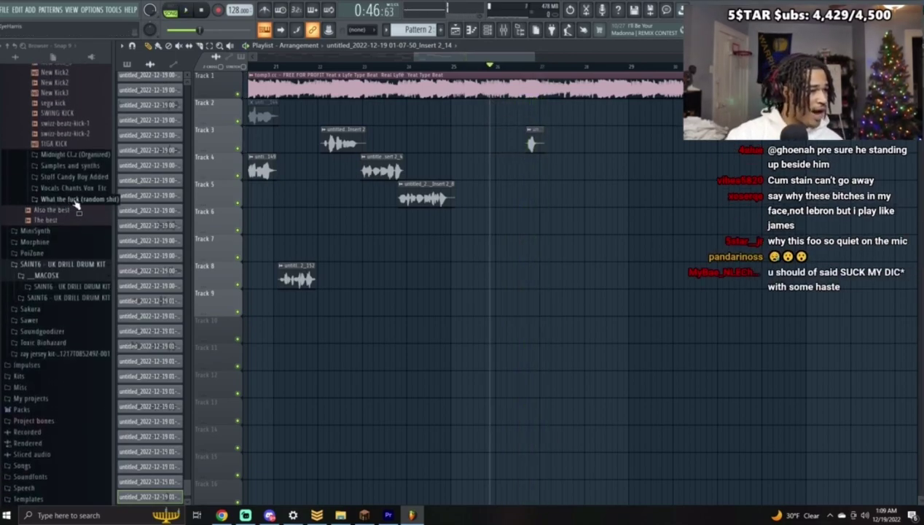
click(44, 436)
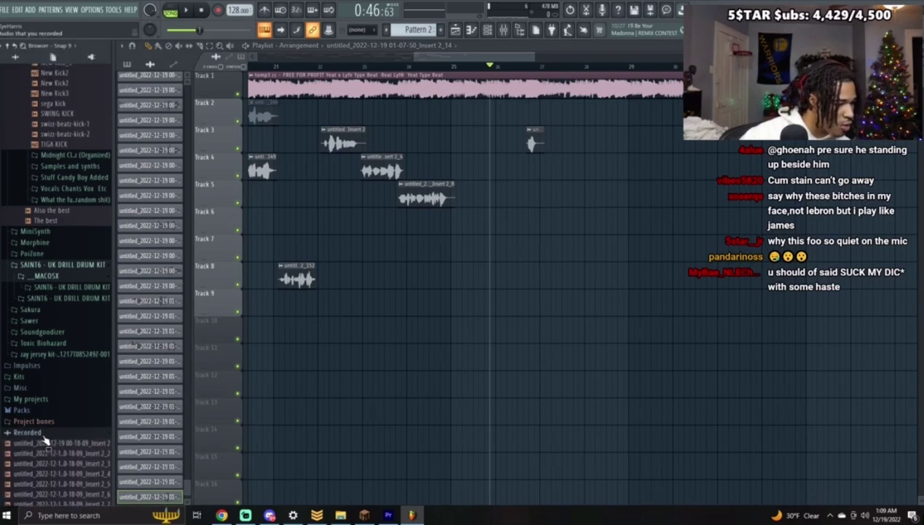
scroll(48, 444, down, 10)
scroll(67, 441, up, 1)
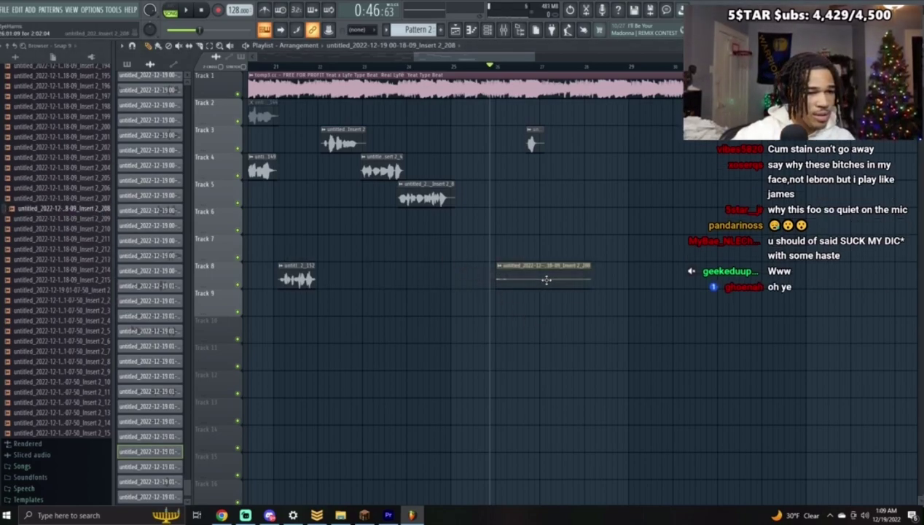
Step: Place the Insert 2_212 take on Track 9 about midway between bars 27 and 28, normalize it and play it back
drag(20, 253, 563, 303)
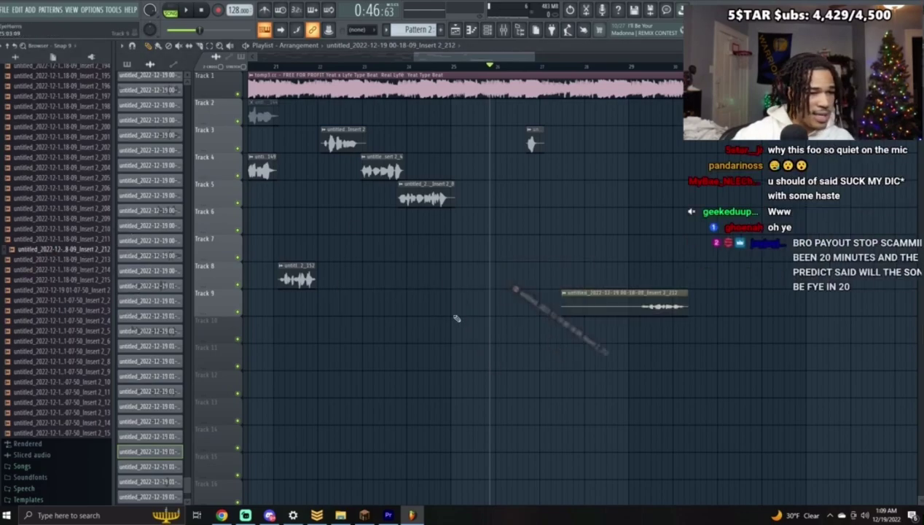
double_click(643, 297)
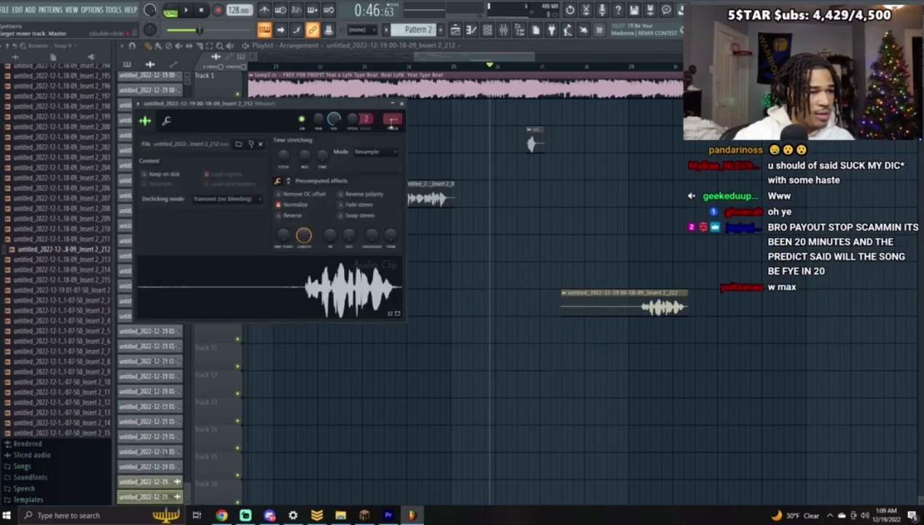
click(402, 104)
click(619, 67)
key(space)
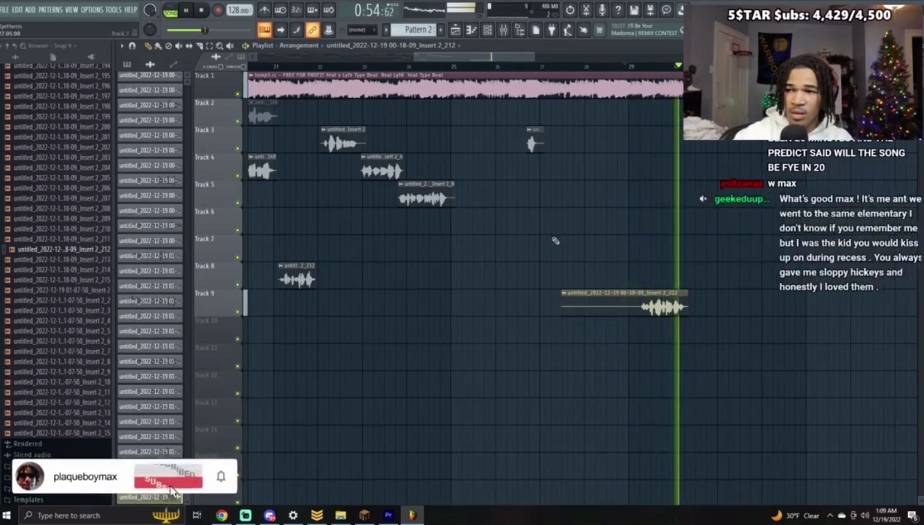
key(space)
Step: Audition the Insert 2_201 take on Track 5 from just before bar 28 and delete it
drag(69, 137, 616, 195)
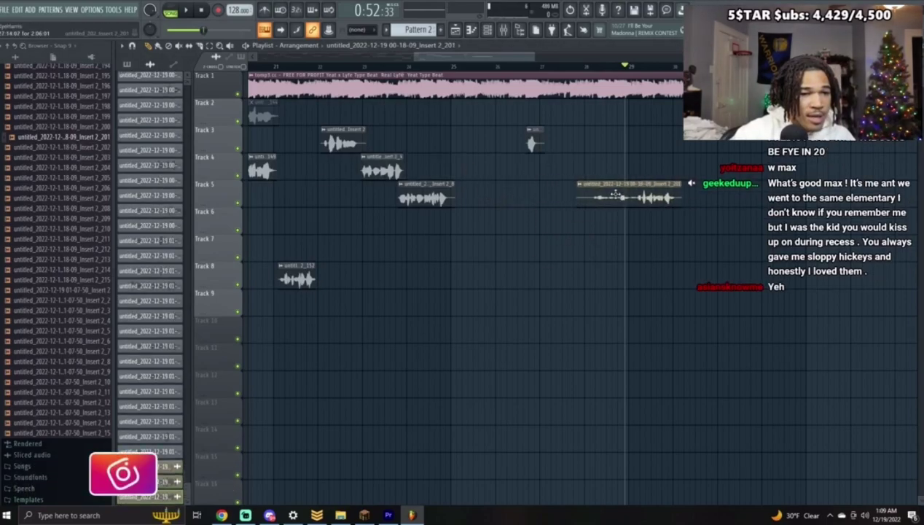
key(space)
double_click(614, 196)
key(space)
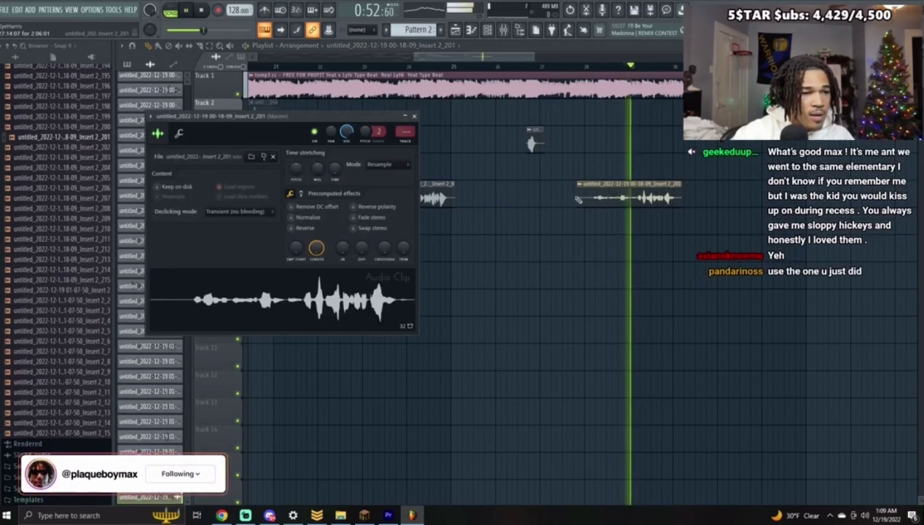
key(space)
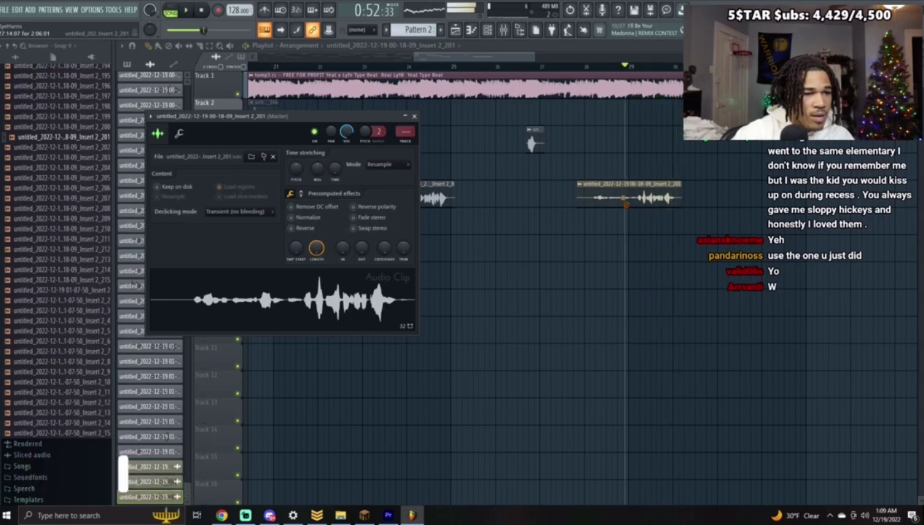
right_click(620, 195)
Step: Place the Insert 2_182 take on Track 5 just after bar 29 and play it back
scroll(67, 127, up, 7)
drag(62, 146, 620, 198)
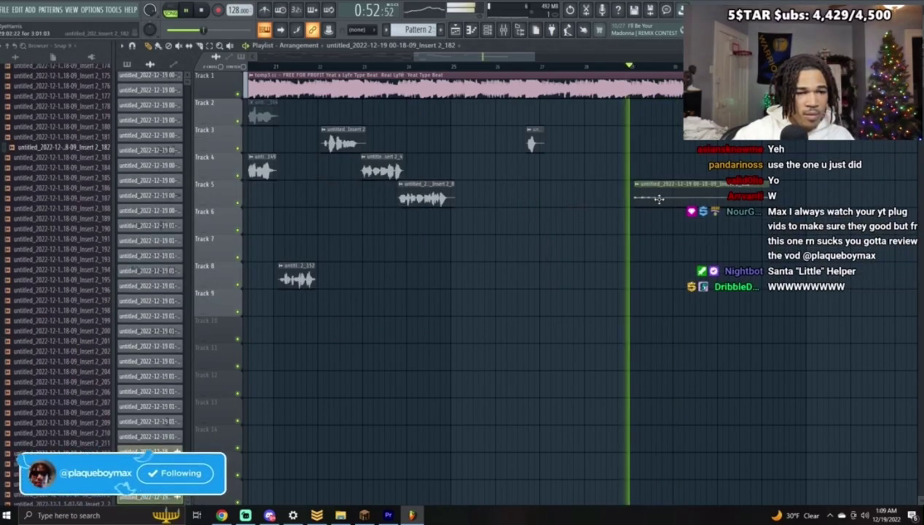
key(space)
Step: Try the Insert 2_181 take on Track 4 near bar 29, toggling Track 1's solo on and off, and delete the clip
right_click(239, 95)
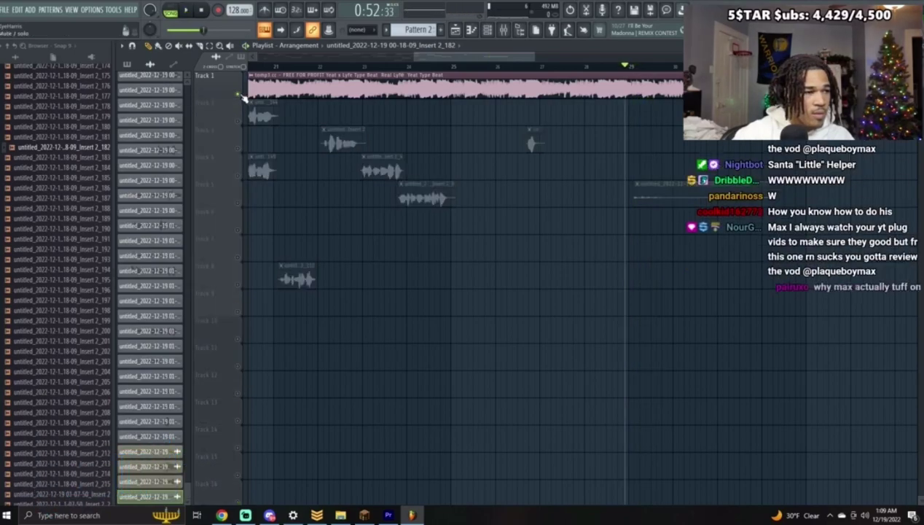
drag(583, 175, 645, 175)
key(space)
key(space)
right_click(642, 175)
right_click(239, 97)
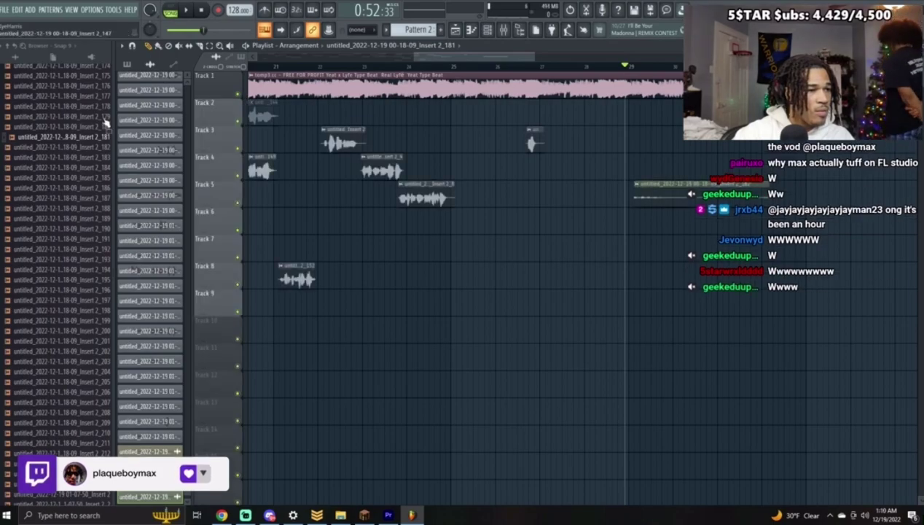
Step: Audition the Insert 2_177 take on Track 4 past bar 29, and delete it along with the Insert 2_182 clip on Track 5
key(space)
drag(62, 95, 682, 164)
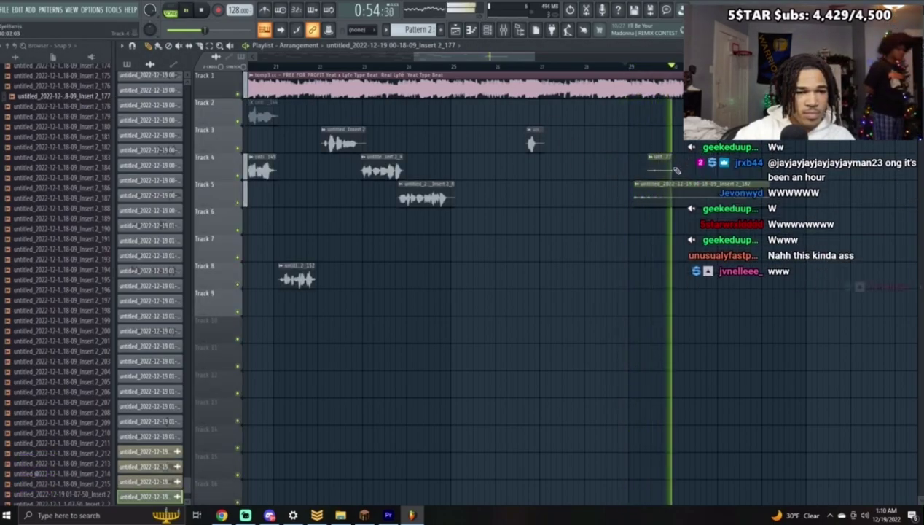
key(space)
right_click(665, 168)
right_click(669, 193)
Step: Discard the Insert 2_188 take and audition the Insert 2_191 take soloed on Track 7 just after bar 29
drag(54, 118, 598, 168)
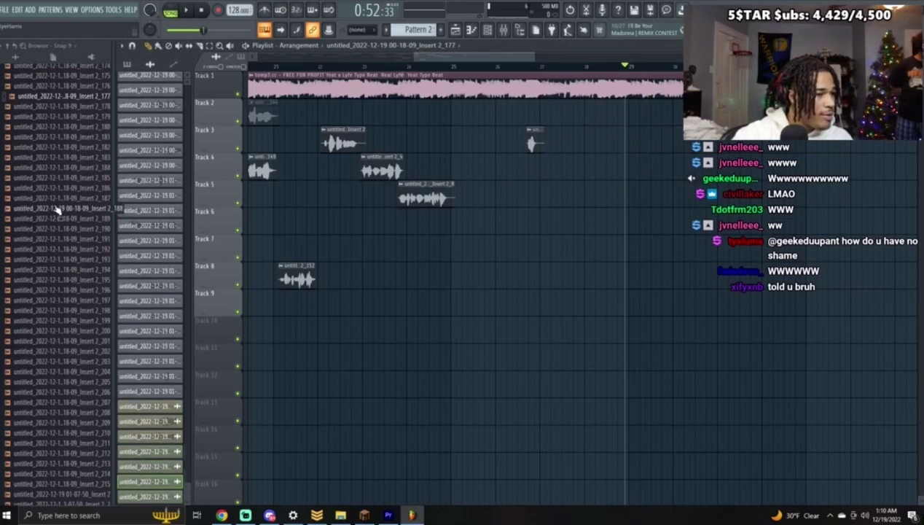
drag(57, 209, 620, 206)
right_click(637, 200)
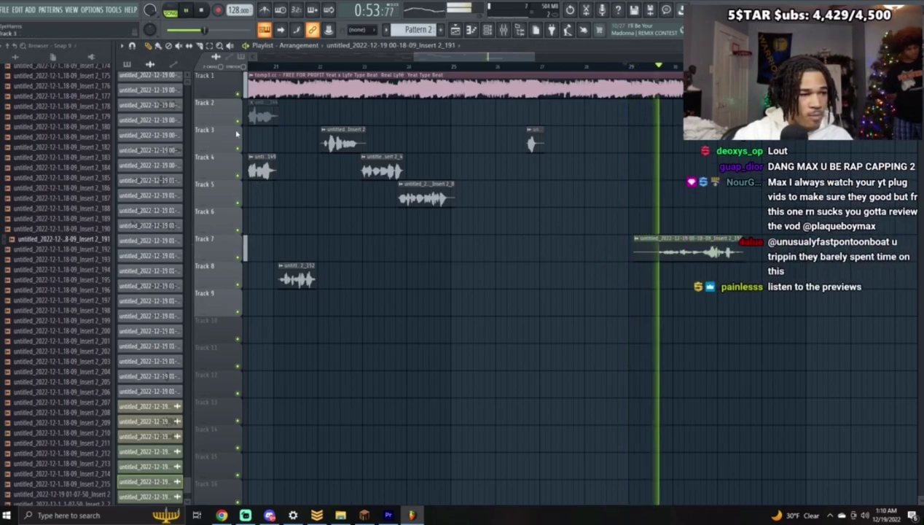
ctrl+click(240, 259)
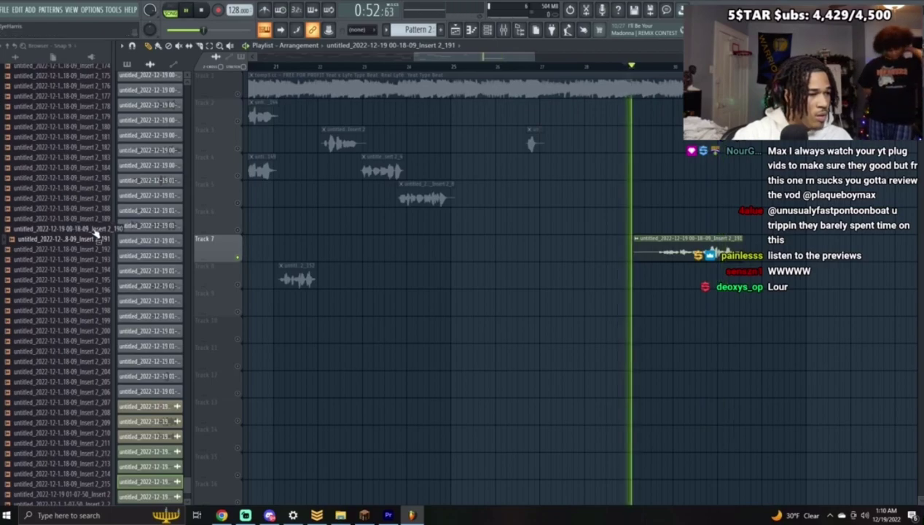
key(space)
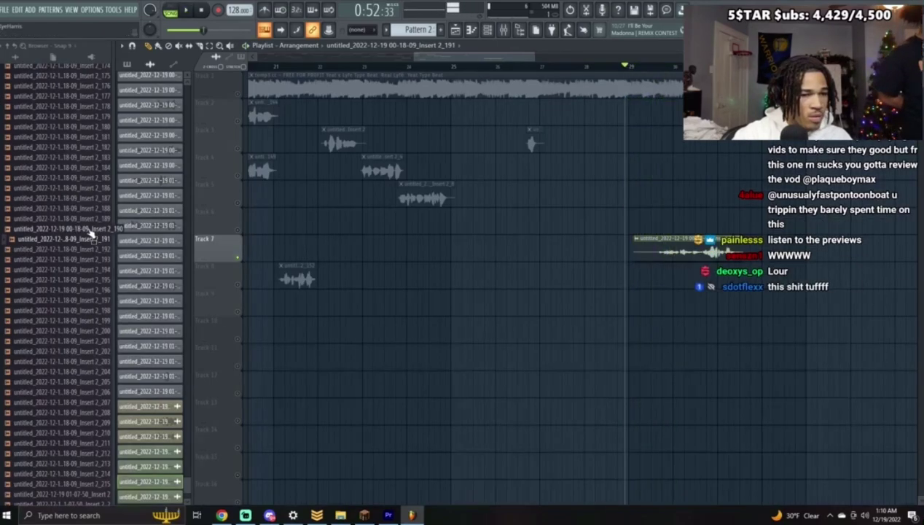
Step: Replace the Insert 2_191 clip with the Insert 2_192 take on Track 6 after bar 29, playing it with Track 6 soloed
drag(237, 235, 66, 229)
drag(99, 259, 678, 223)
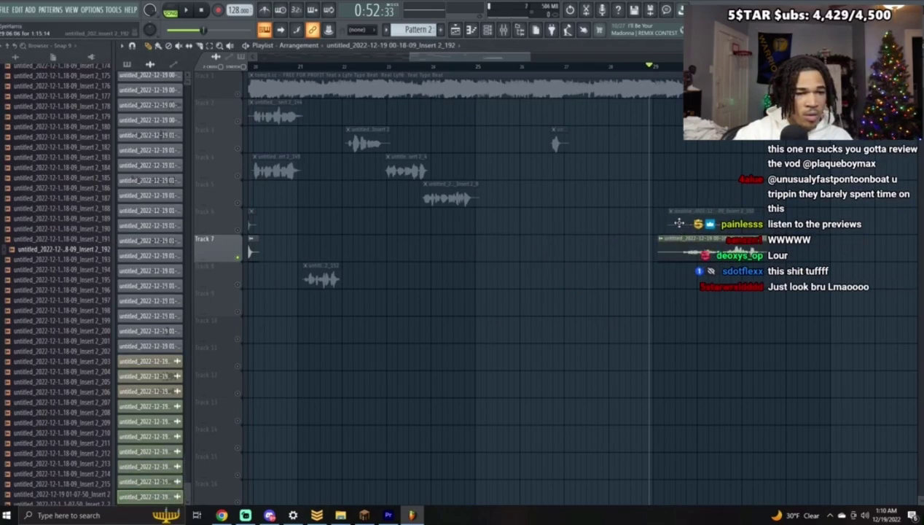
key(space)
right_click(237, 230)
right_click(702, 256)
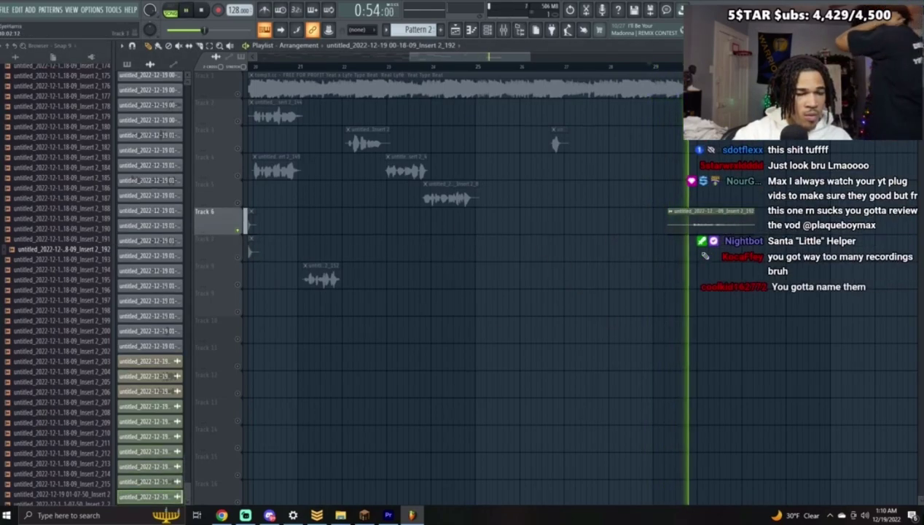
key(space)
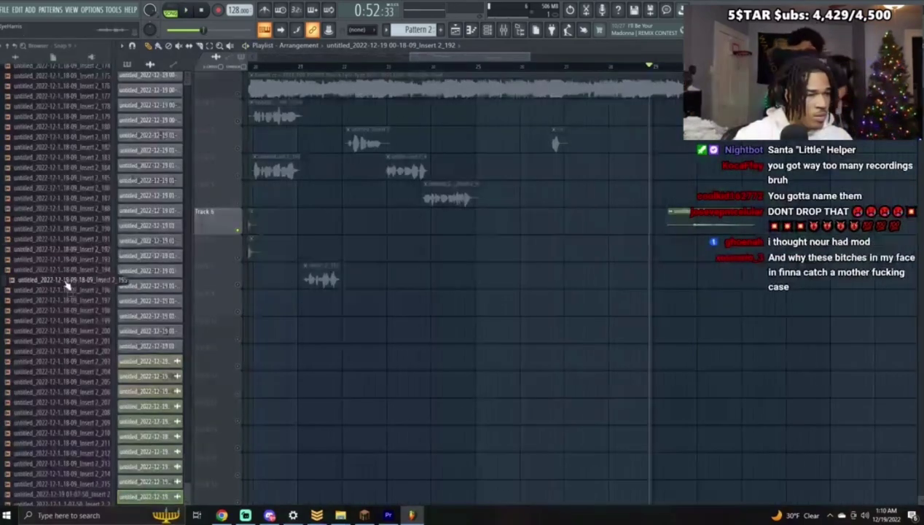
Step: Try the Insert 2_195 take on Track 7 near bar 29 and unmute Track 7 alongside Track 6
drag(66, 283, 654, 261)
key(space)
key(space)
right_click(691, 257)
key(space)
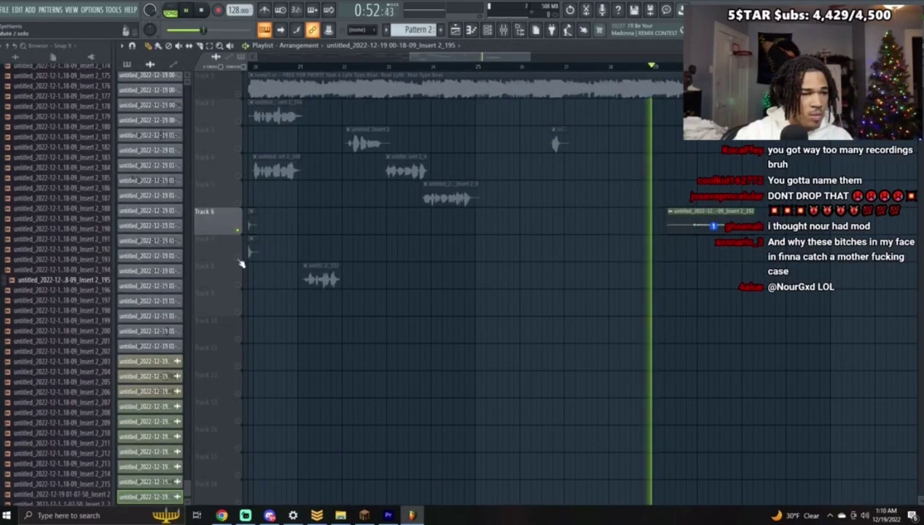
right_click(238, 258)
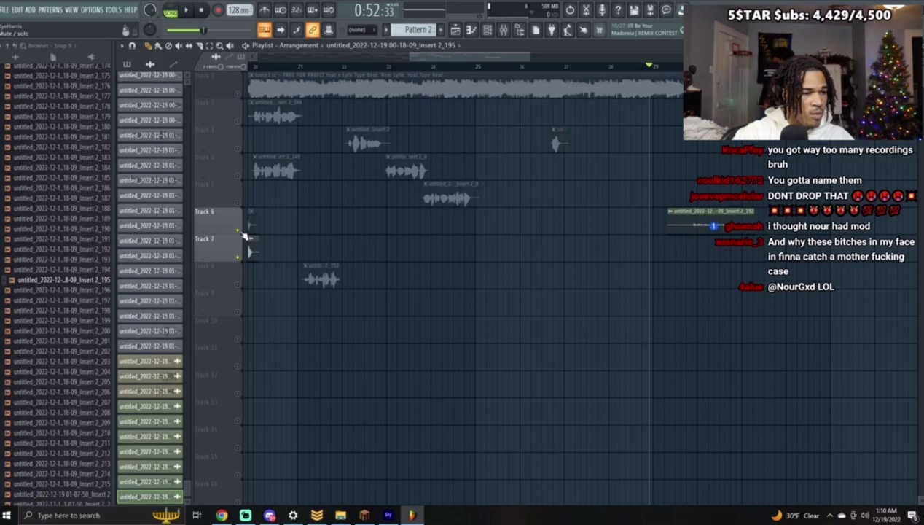
Step: Put the Insert 2_195 take back on Track 7 just before bar 29 and play it back
key(ctrl+z)
drag(70, 289, 718, 253)
right_click(698, 253)
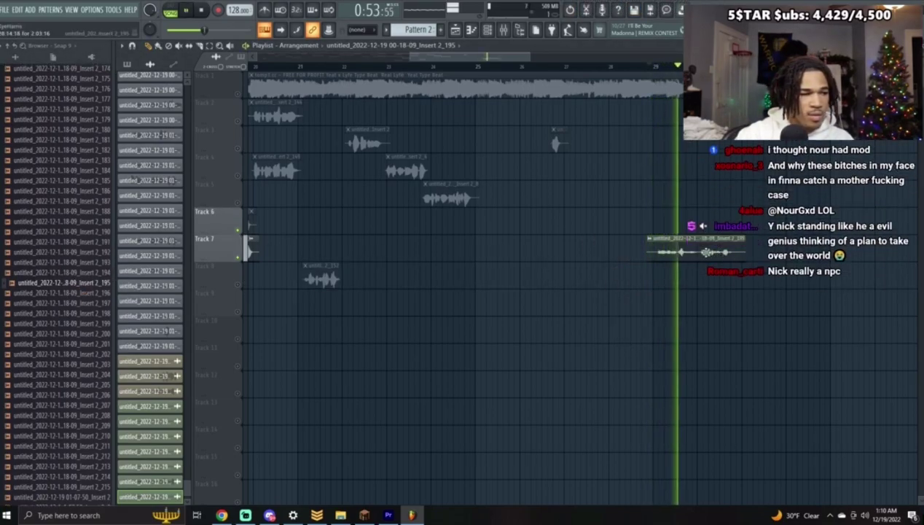
key(space)
Step: Replace the Track 7 clip with the Insert 2_196 take just before bar 29 and play it back
drag(526, 264, 703, 252)
key(space)
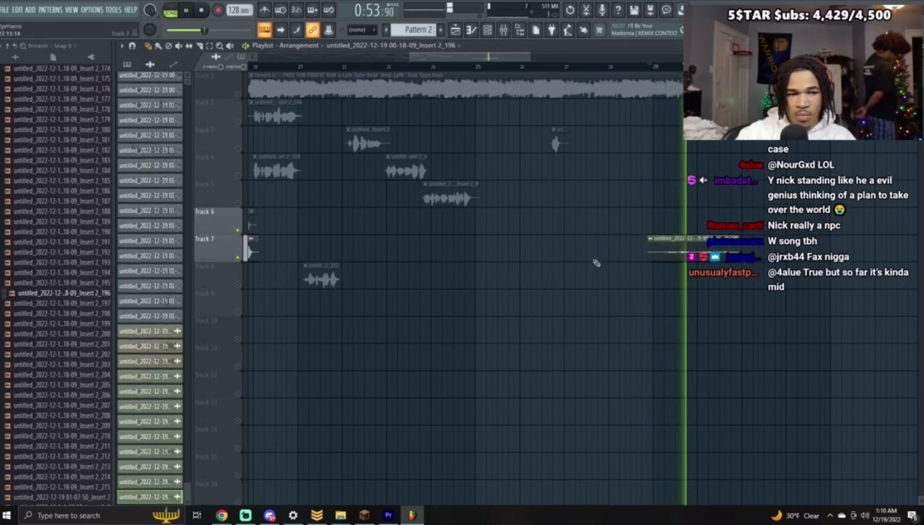
key(space)
Step: Audition the Insert 2_197 take on Track 6 from just before bar 28 and delete the Insert 2_196 clip on Track 7
mouse_move(56, 306)
mouse_down()
mouse_move(655, 286)
mouse_move(679, 264)
mouse_move(662, 217)
mouse_up()
key(space)
key(space)
key(space)
right_click(684, 244)
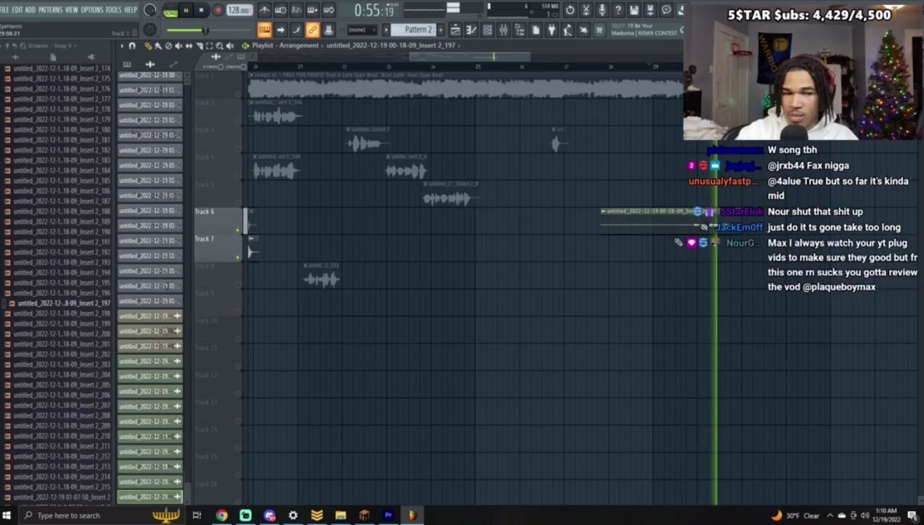
key(space)
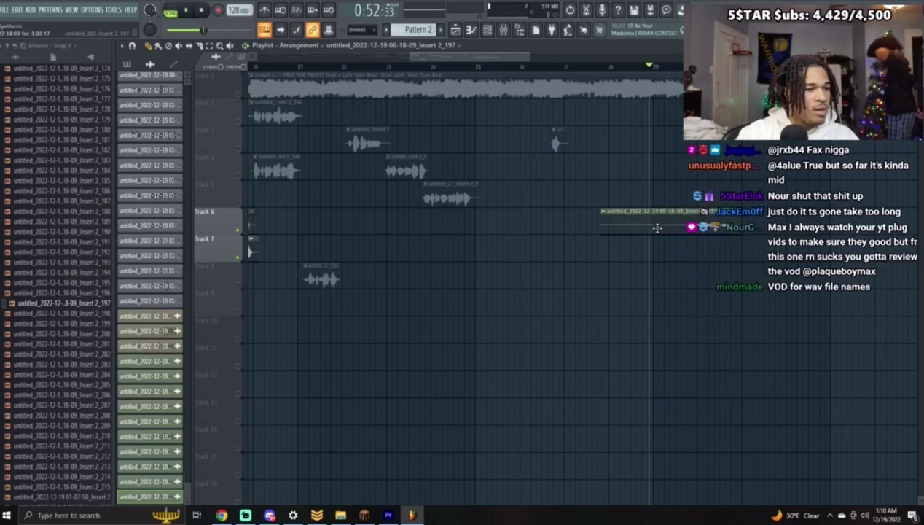
Step: Undo the last clip deletion and move the Insert 2_197 clip on Track 6 to start just before bar 29
drag(657, 228, 657, 228)
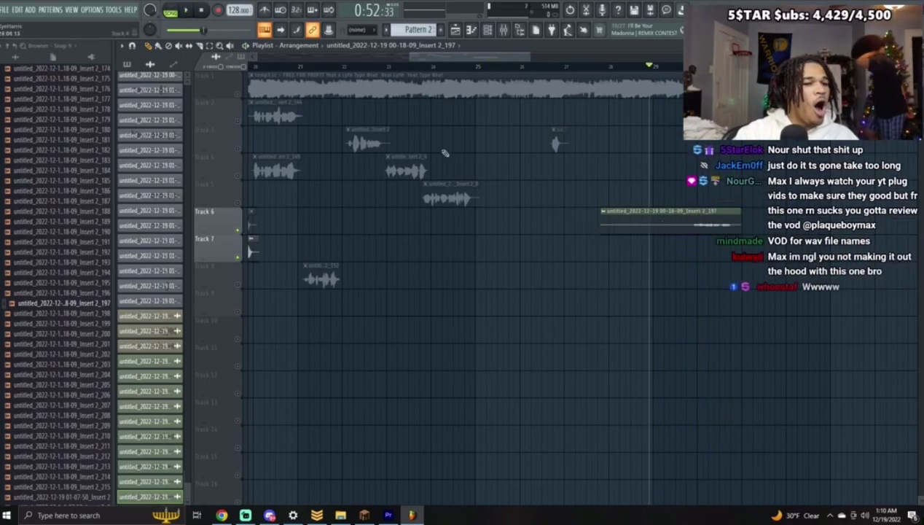
click(24, 11)
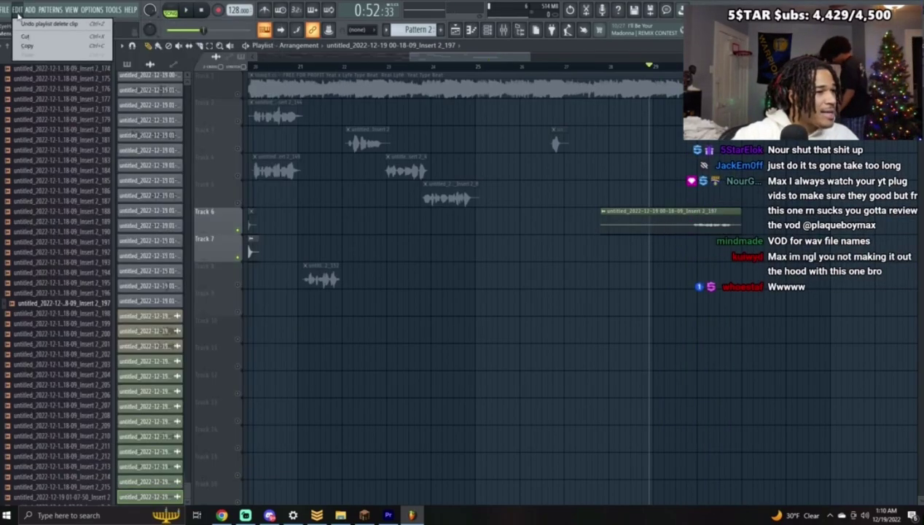
click(22, 24)
drag(658, 220, 705, 225)
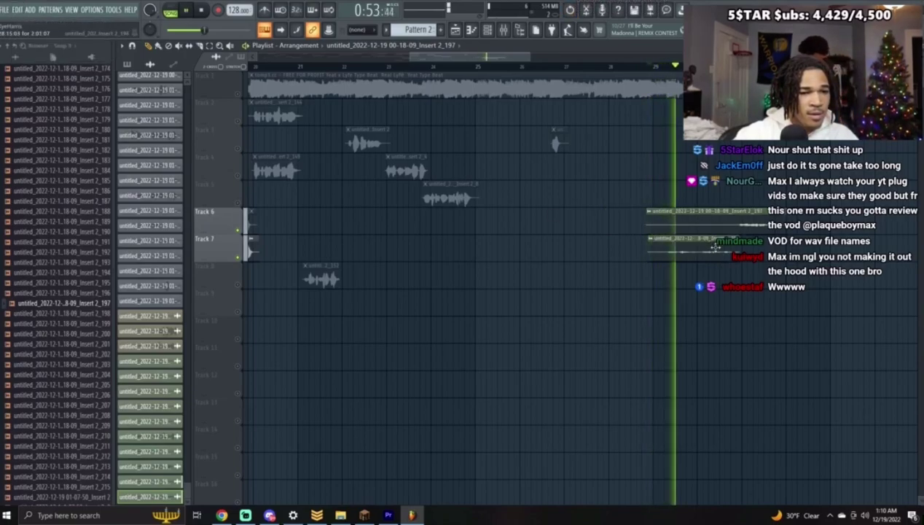
click(657, 67)
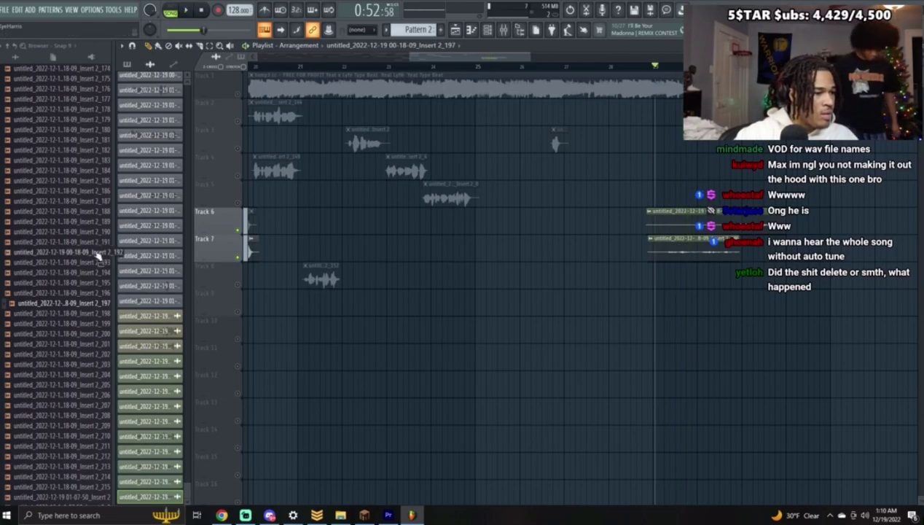
Step: Place the Insert 2_195 take on Track 5 just before bar 29 and unmute Track 5
drag(66, 298, 691, 276)
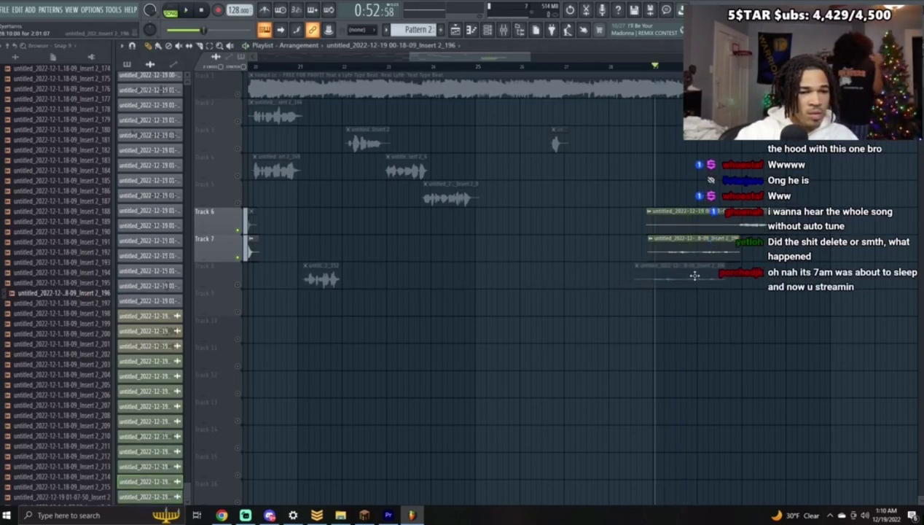
drag(58, 284, 551, 189)
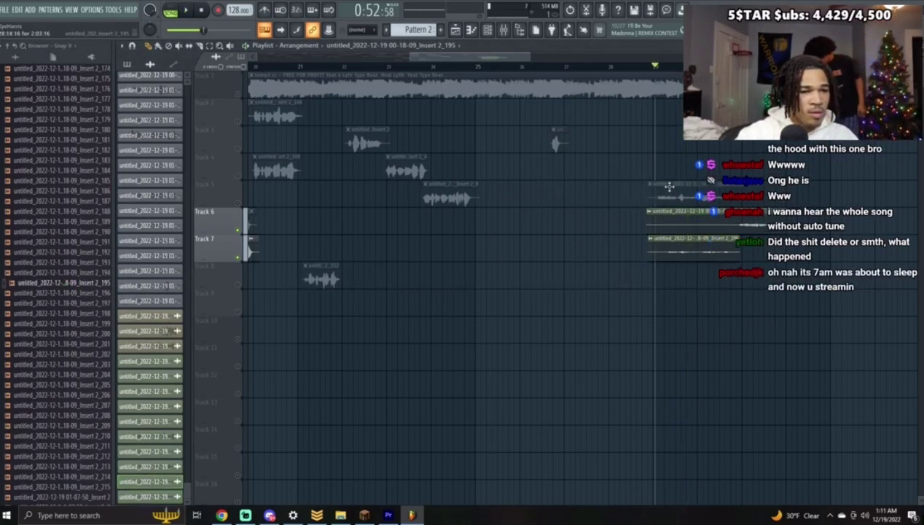
click(238, 203)
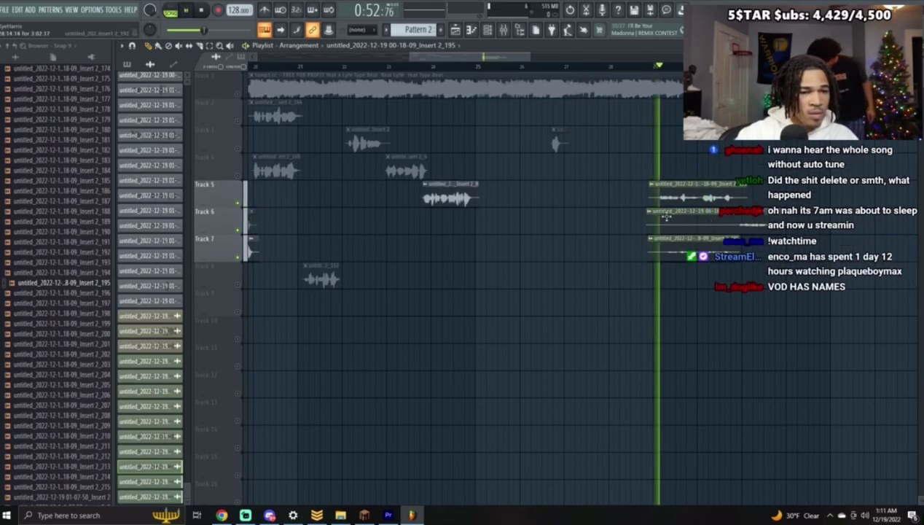
Step: Move the Insert 2_195 clip on Track 5 to just before bar 27 and unsolo the playlist to hear all tracks
click(543, 73)
drag(704, 184, 650, 190)
right_click(243, 204)
Step: Normalize the Insert 2_195 audio clip
double_click(647, 188)
click(306, 217)
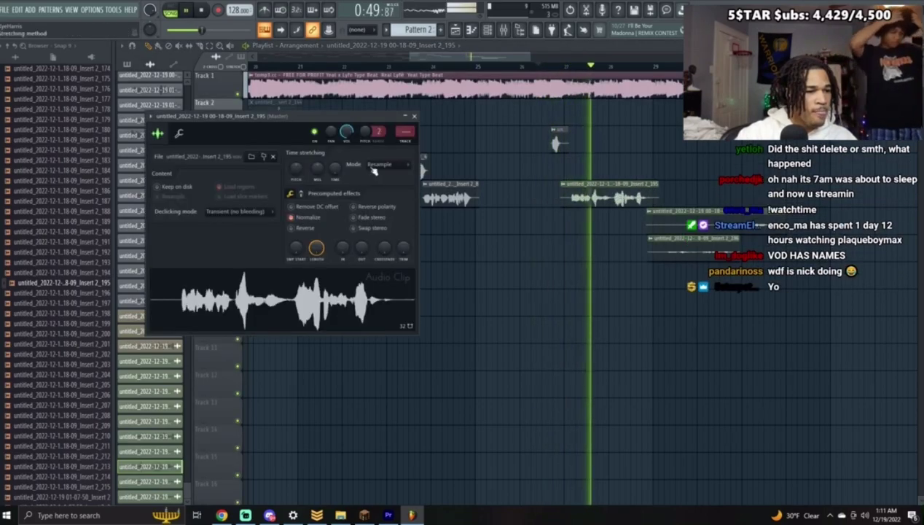
Step: Shift the Insert 2_195 clip on Track 5 to about midway through bar 27 and trim its end to just past bar 28
click(415, 116)
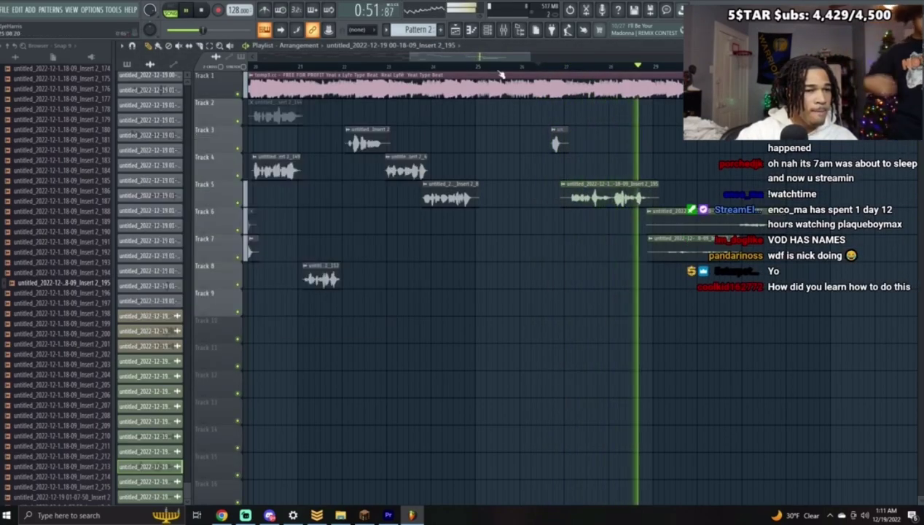
click(495, 71)
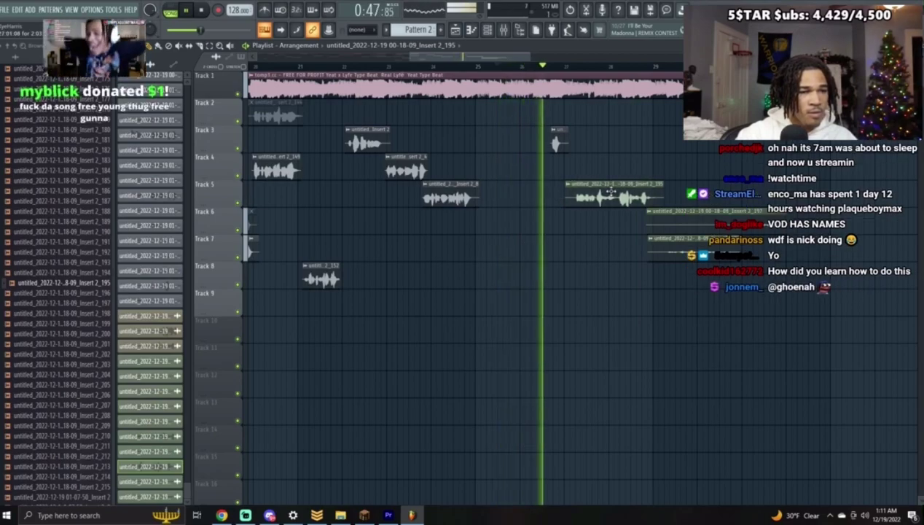
drag(611, 192, 624, 193)
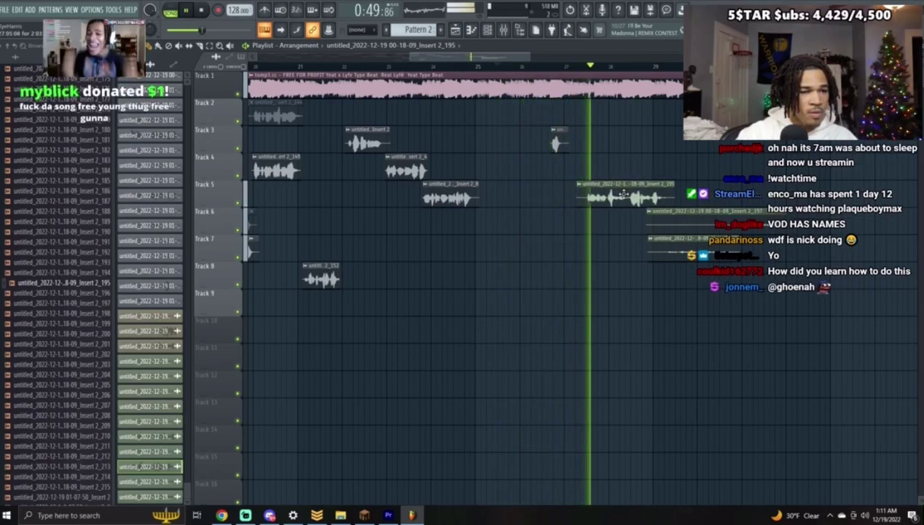
drag(670, 197, 587, 198)
key(space)
key(space)
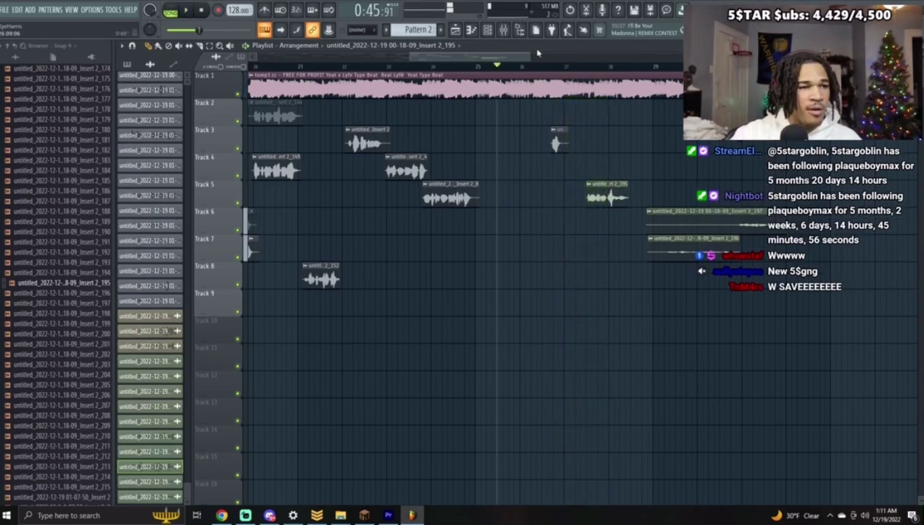
Step: Play back the section and extend the trimmed Insert 2_195 clip on Track 5 to end just past bar 29
drag(528, 55, 495, 60)
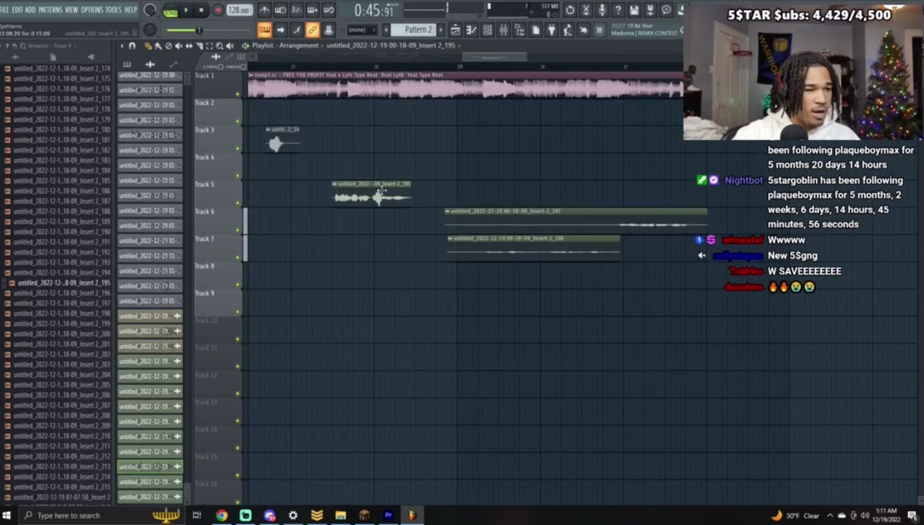
key(space)
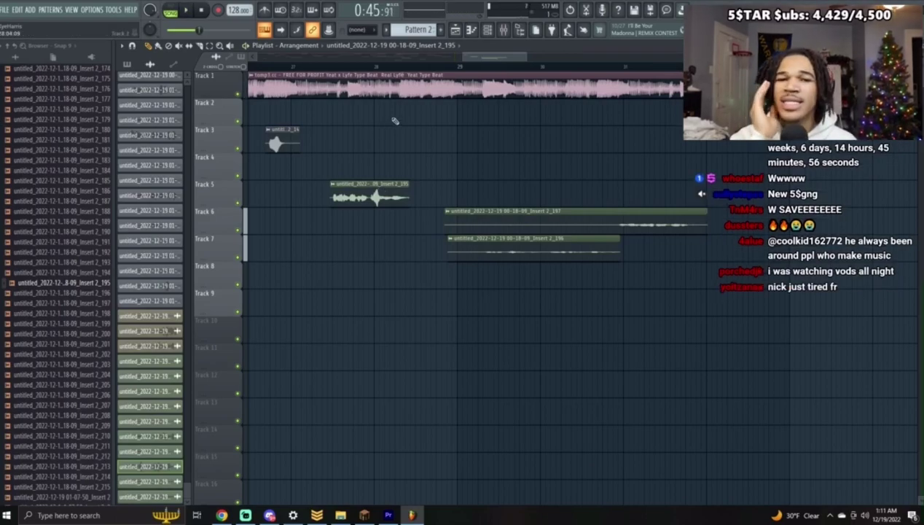
key(space)
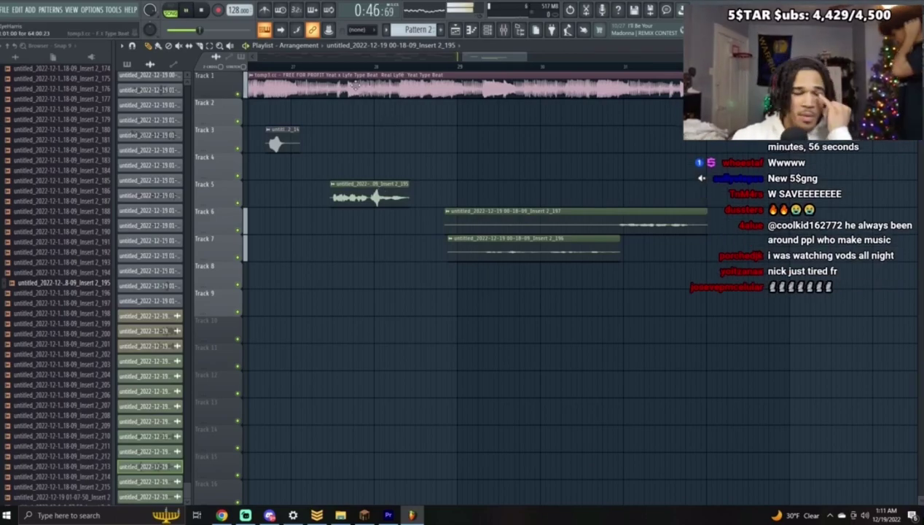
drag(409, 195, 476, 191)
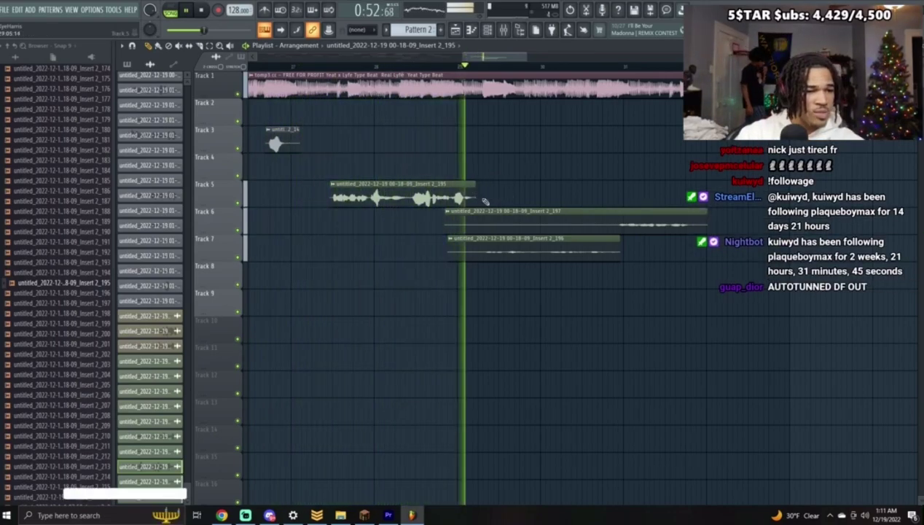
key(space)
Step: Shift the Insert 2_197 clip on Track 6 earlier to end midway through bar 29, normalize it and route it to Main vocals
drag(469, 213, 413, 217)
double_click(428, 221)
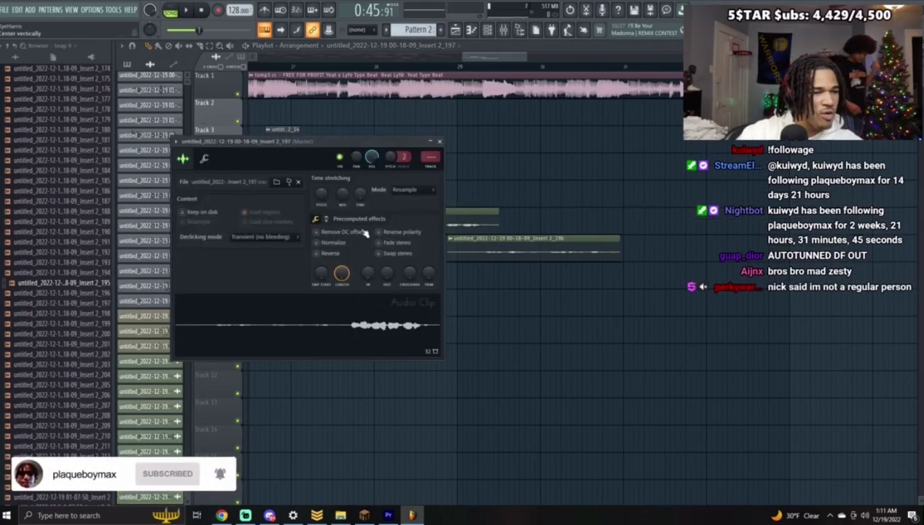
click(349, 243)
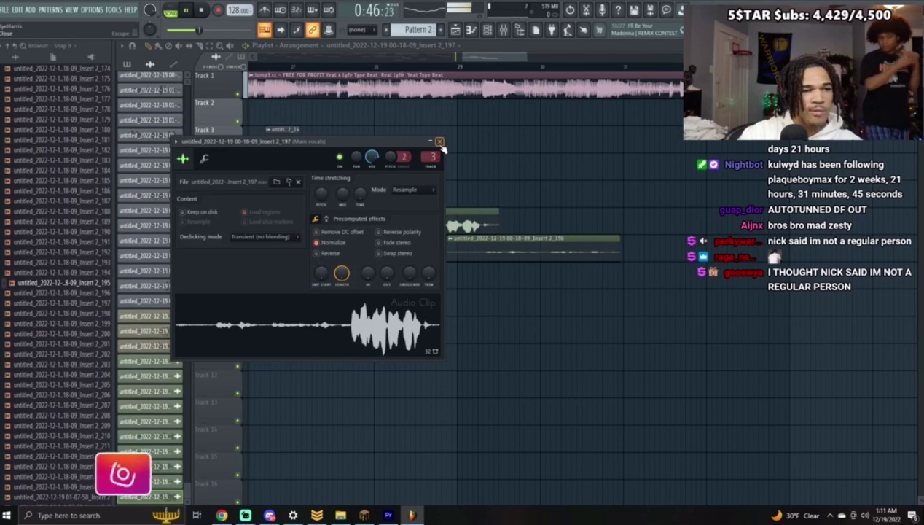
click(440, 142)
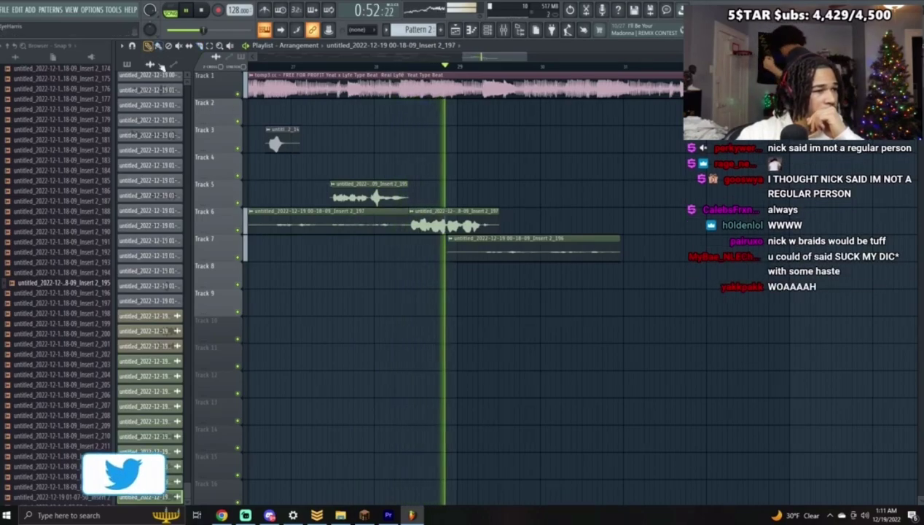
Step: Delete the quiet opening part of the Insert 2_197 clip on Track 6 and move the remainder to start midway through bar 29
right_click(311, 225)
key(space)
drag(435, 220, 525, 221)
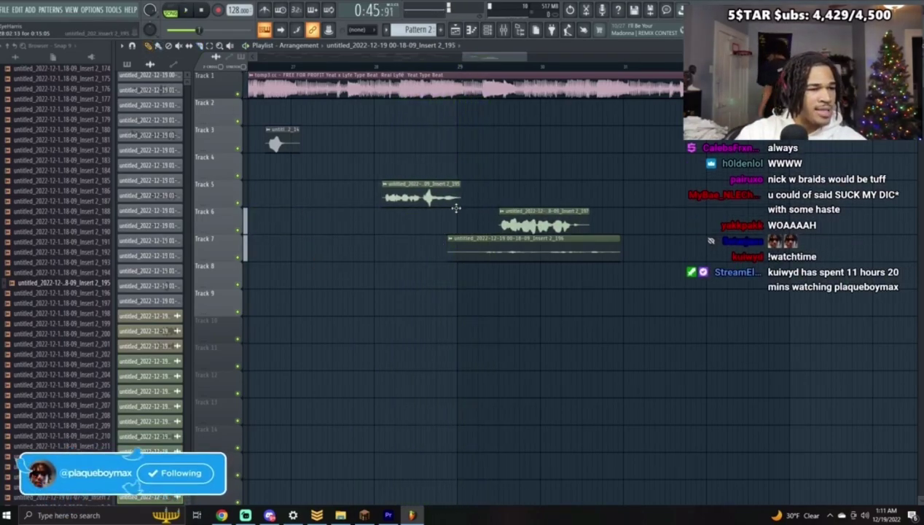
Step: Lengthen the shortened Insert 2_195 clip on Track 5 so that it again ends just past bar 29
click(449, 203)
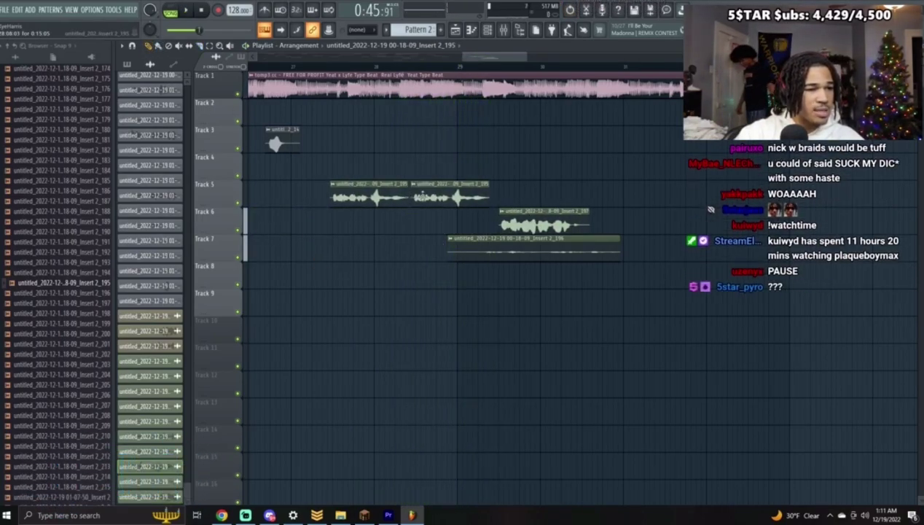
drag(508, 209, 472, 209)
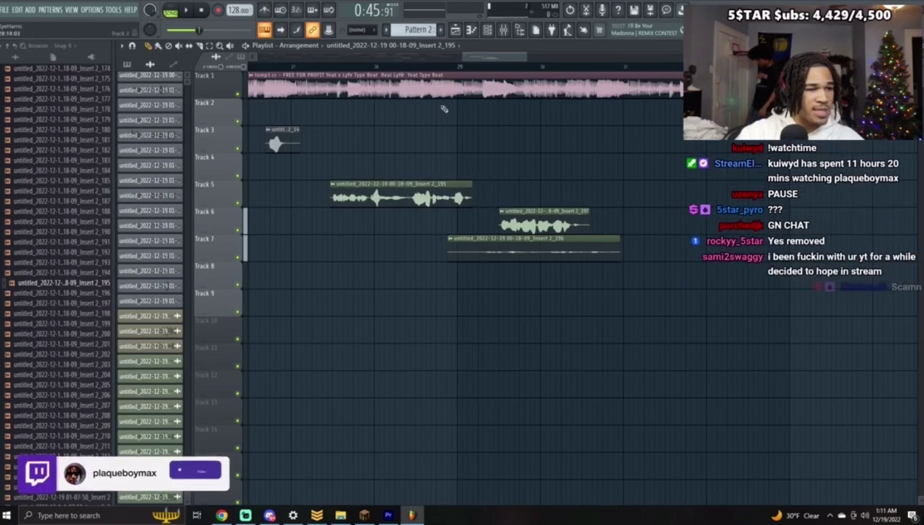
key(space)
Step: Move the Insert 2_197 clip earlier to just behind the Insert 2_195 clip, nudge the latter slightly, and check playback
drag(559, 225, 546, 225)
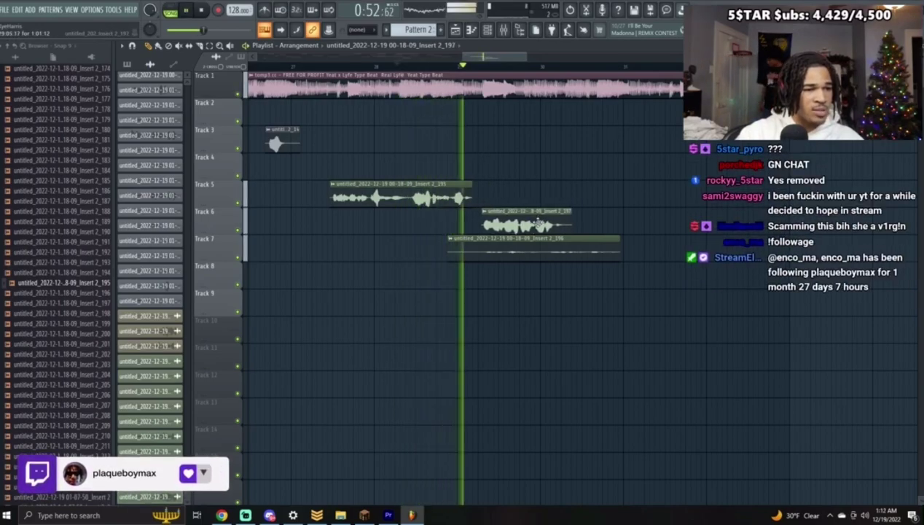
key(space)
key(space)
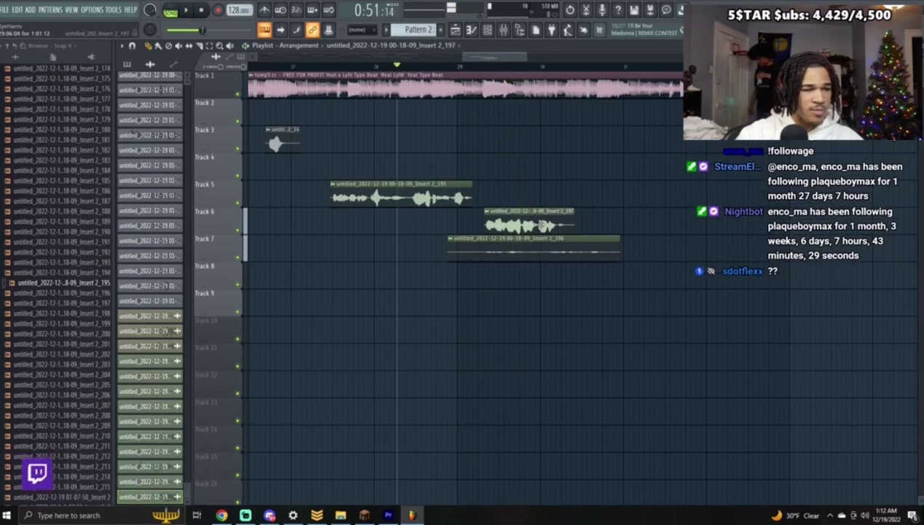
drag(405, 193, 407, 192)
key(space)
key(space)
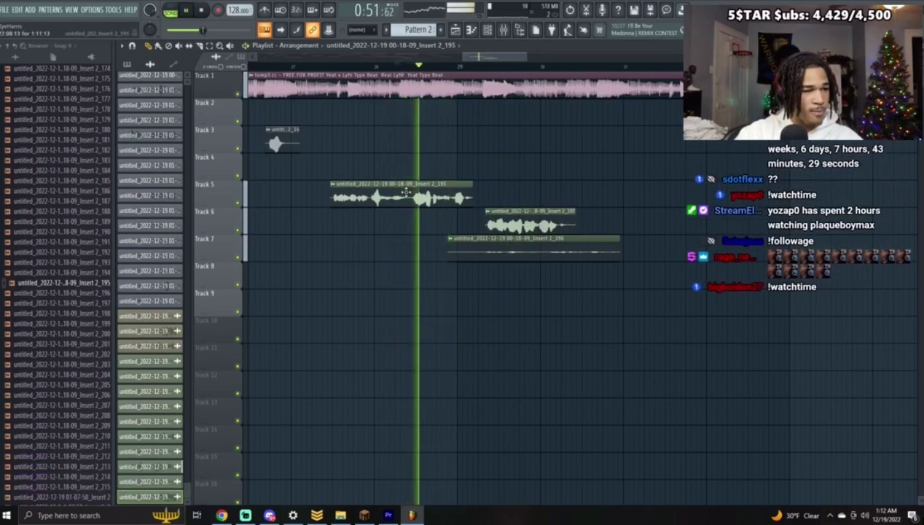
Step: Play back the passage repeatedly and fine-tune the Insert 2_197 clip to start about a third into bar 29
key(space)
key(space)
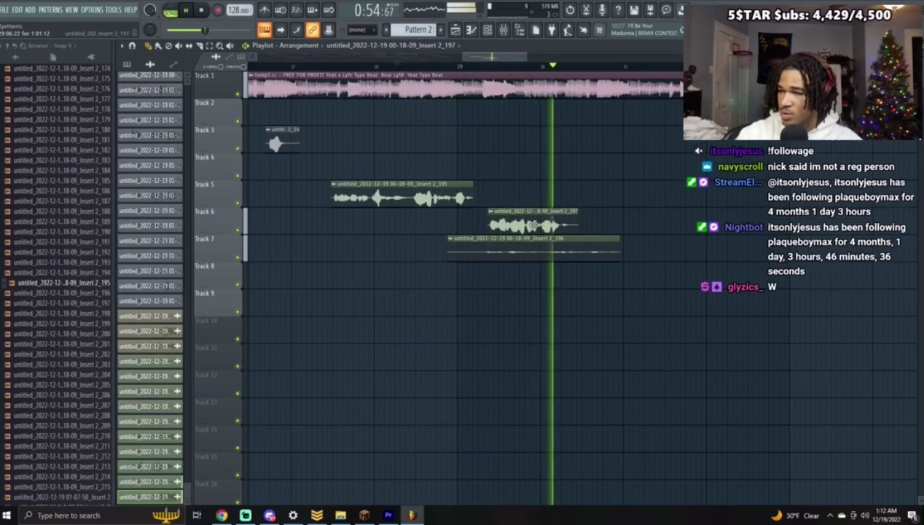
key(space)
key(space)
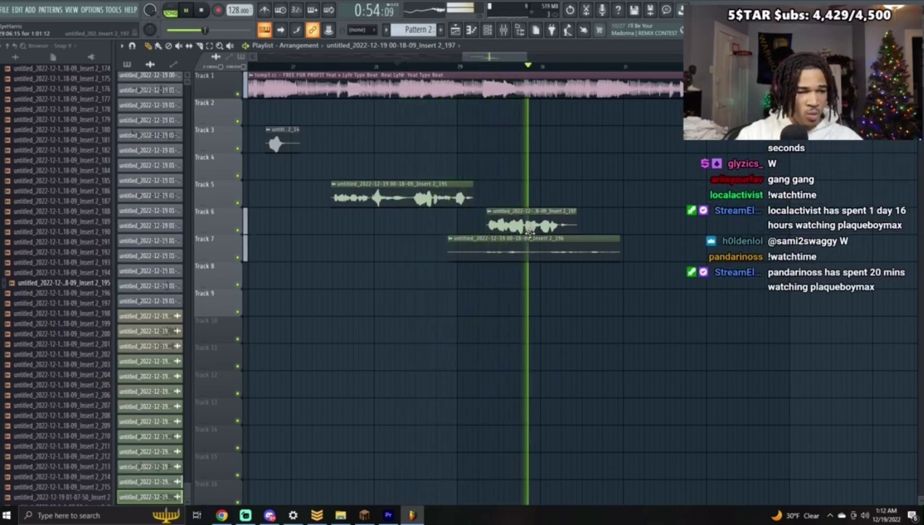
key(space)
key(space)
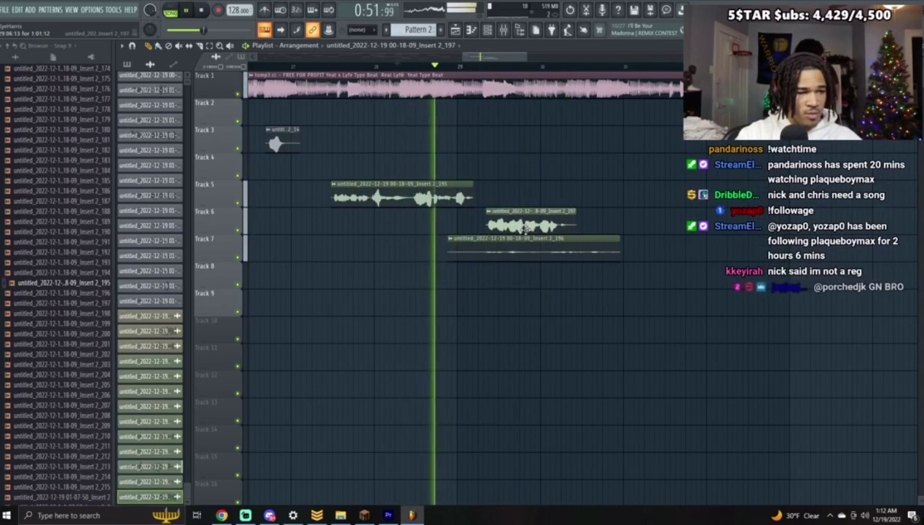
Step: Delete the Insert 2_196 clip from Track 7 and stop playback
right_click(470, 252)
key(space)
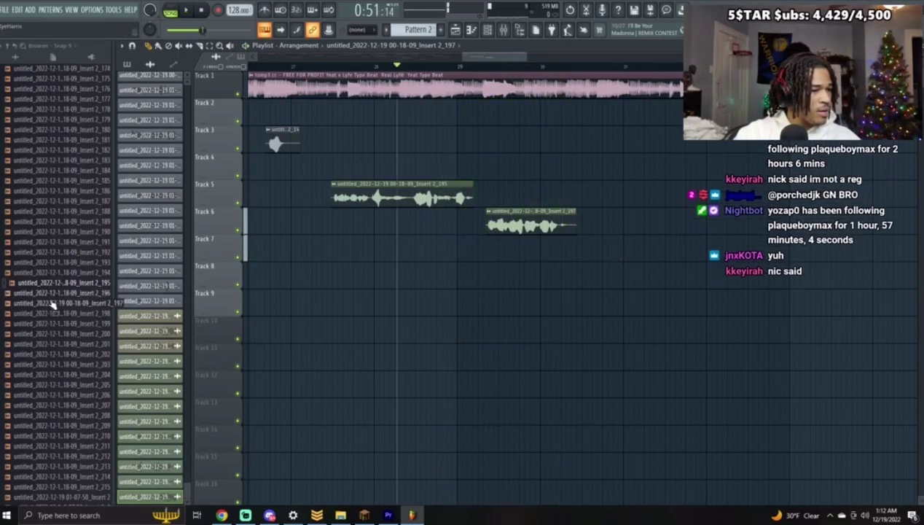
Step: Record a new vocal take over the beat, starting playback from just before bar 28
click(363, 67)
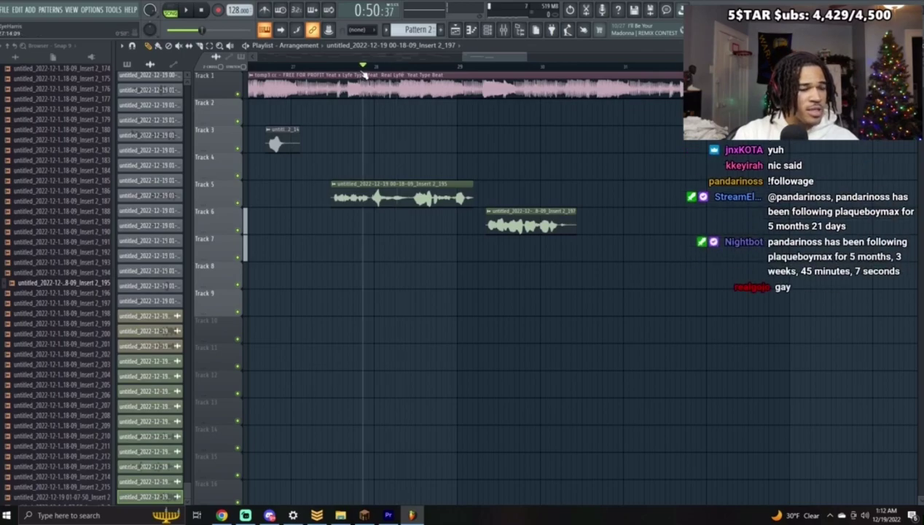
key(space)
click(219, 10)
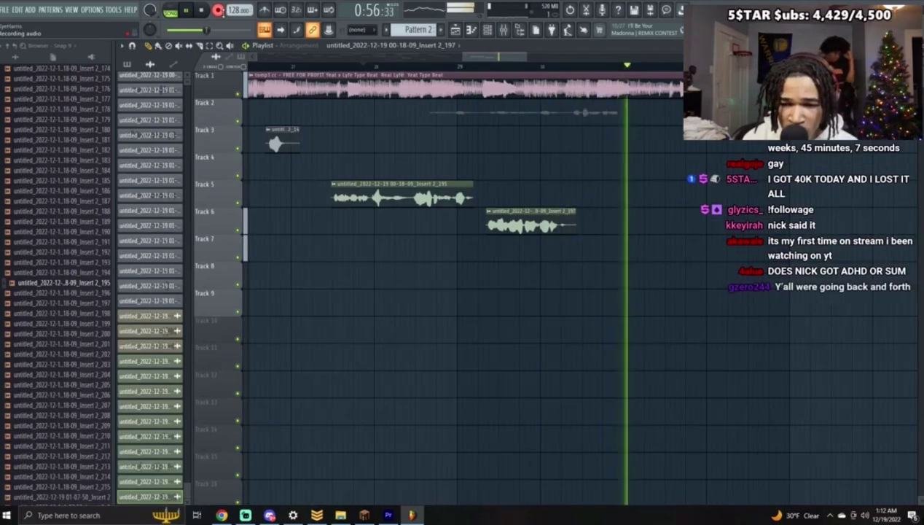
key(space)
Step: Normalize the newly recorded take on Track 2, route it to Main vocals and trim off its quiet opening
double_click(544, 110)
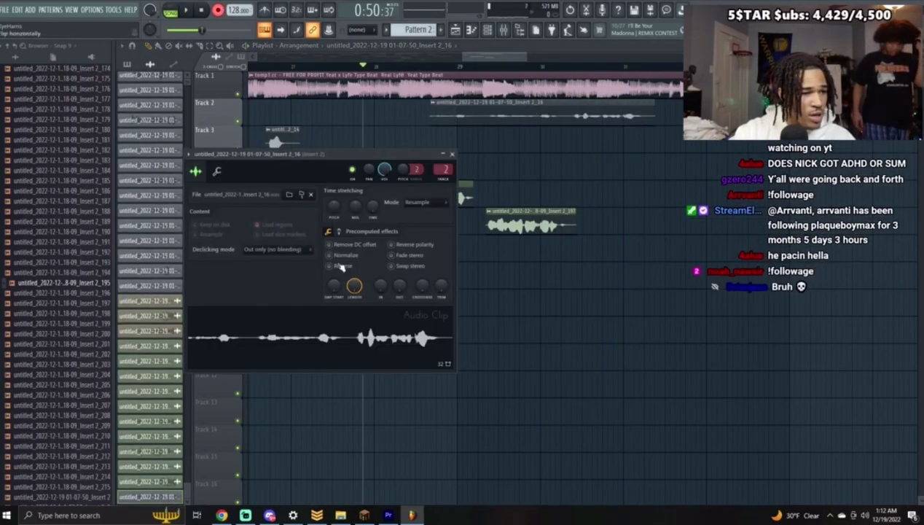
click(352, 257)
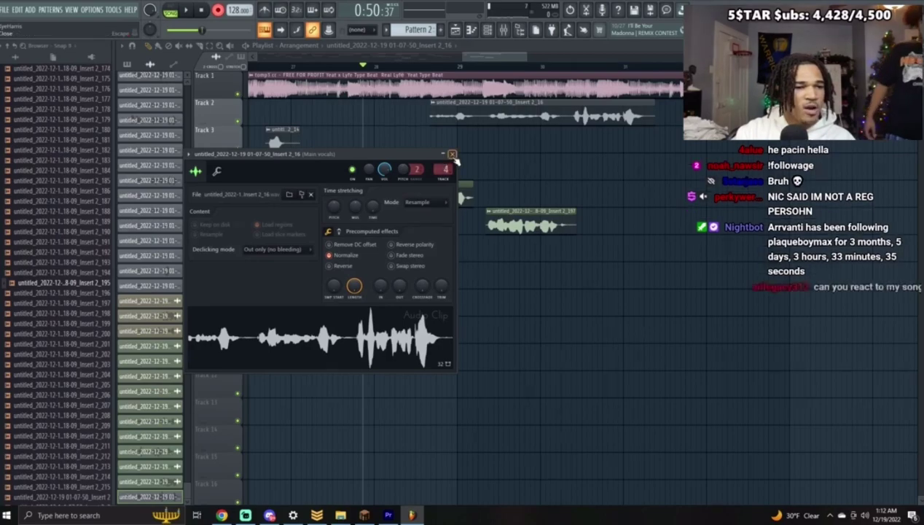
click(452, 155)
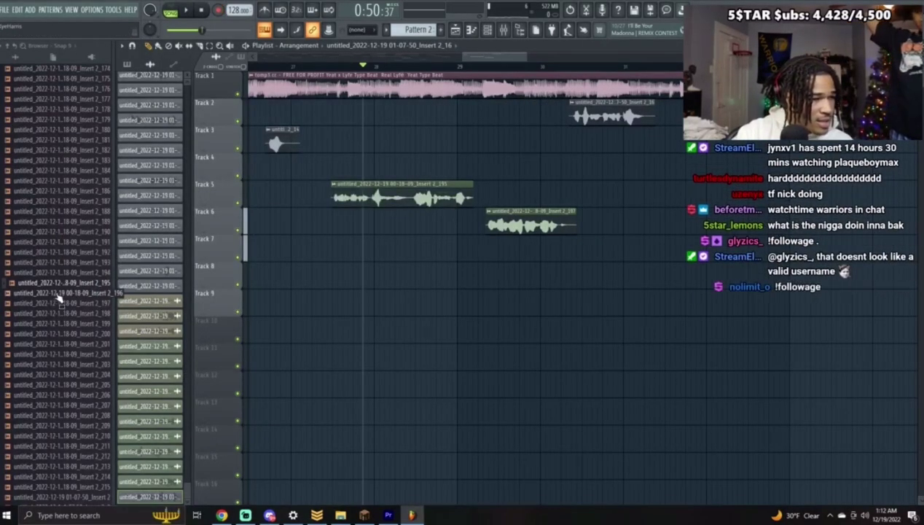
Step: Place the earlier Insert 2_191 take on Track 4 and move it to start just before bar 27
drag(129, 212, 321, 139)
right_click(321, 139)
drag(311, 190, 402, 163)
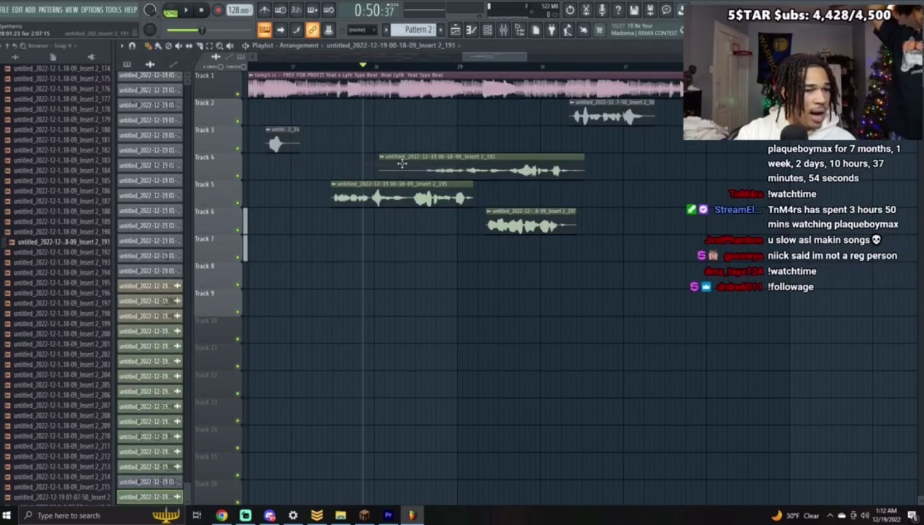
drag(332, 162, 306, 163)
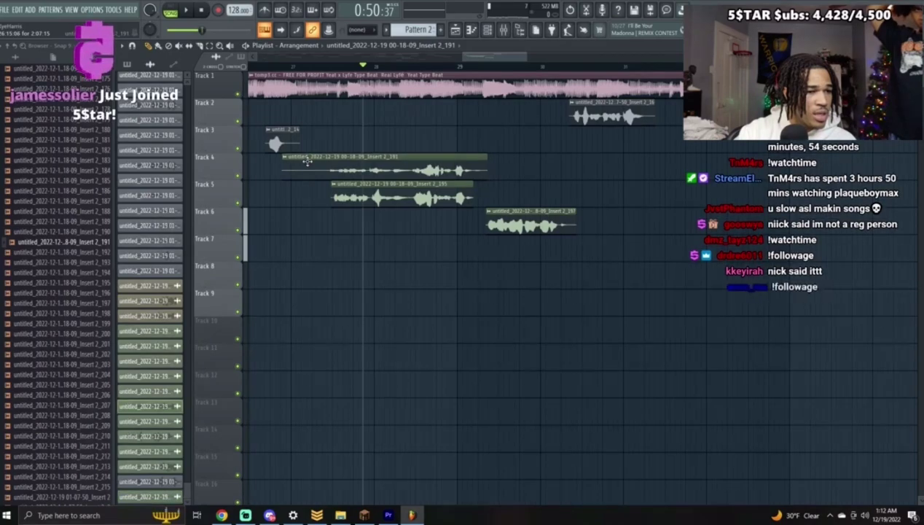
Step: Solo Track 4, audition the Insert 2_191 take, and mute the track
right_click(239, 175)
key(space)
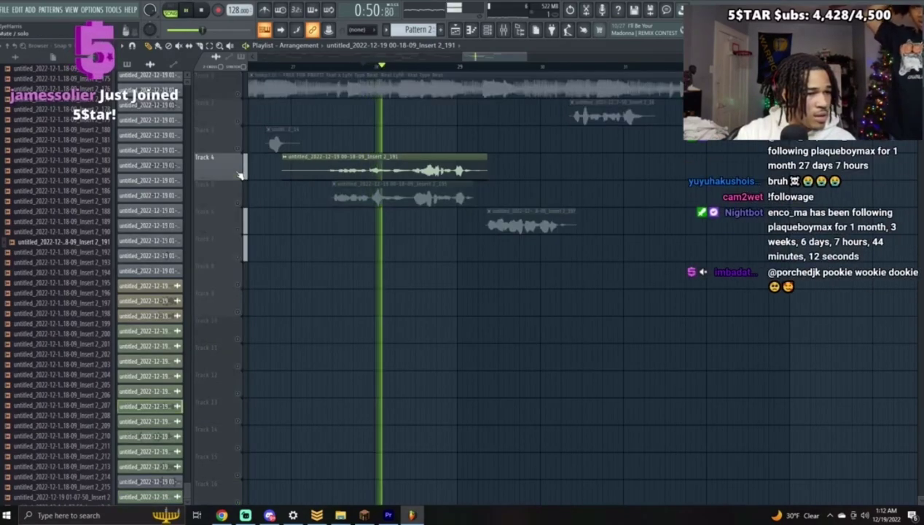
key(space)
click(239, 175)
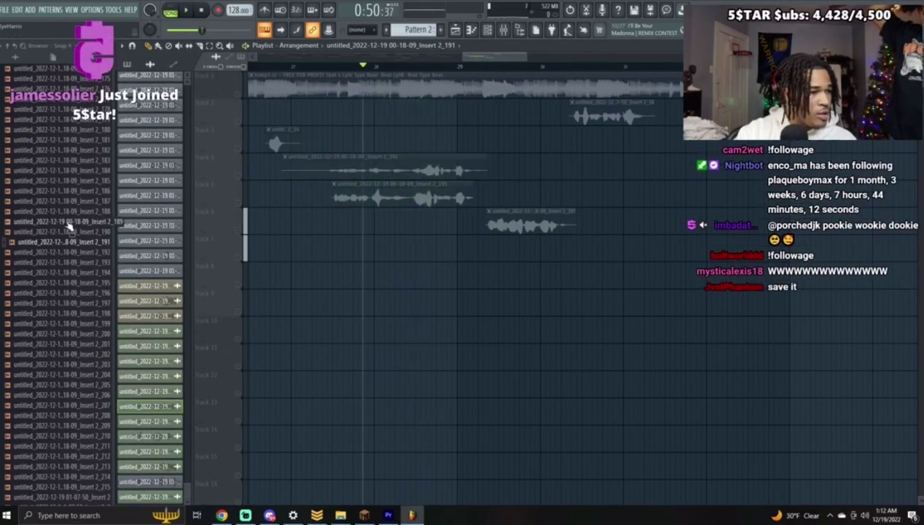
Step: Audition the earlier Insert 2_188 and Insert 2_186 takes on Track 4, deleting both clips
drag(277, 187, 278, 188)
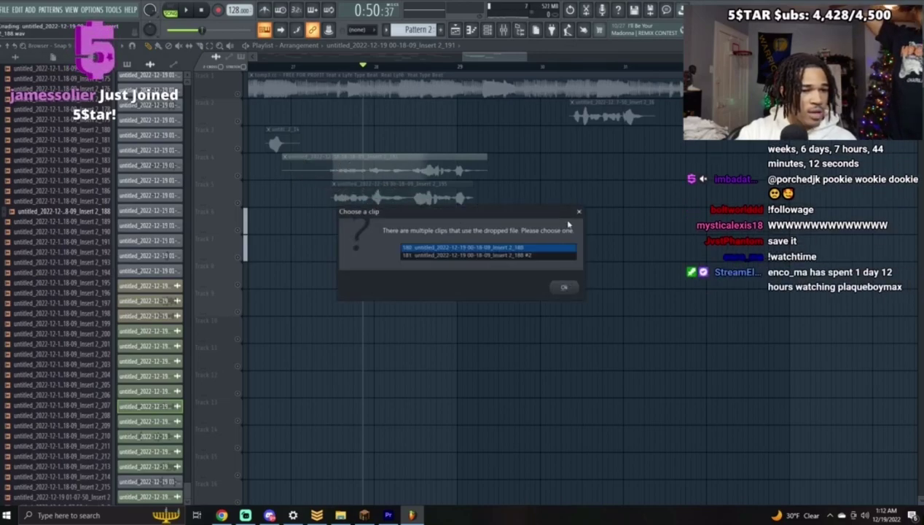
key(Return)
drag(82, 191, 378, 156)
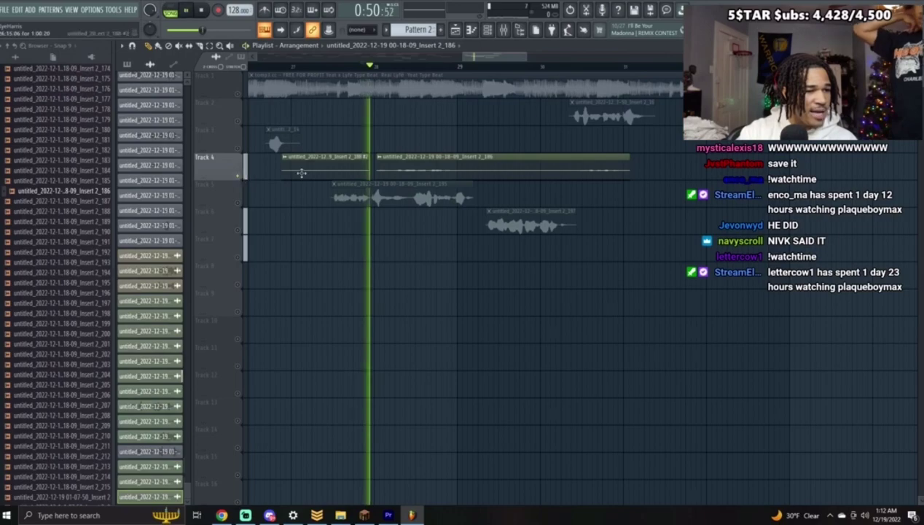
right_click(301, 173)
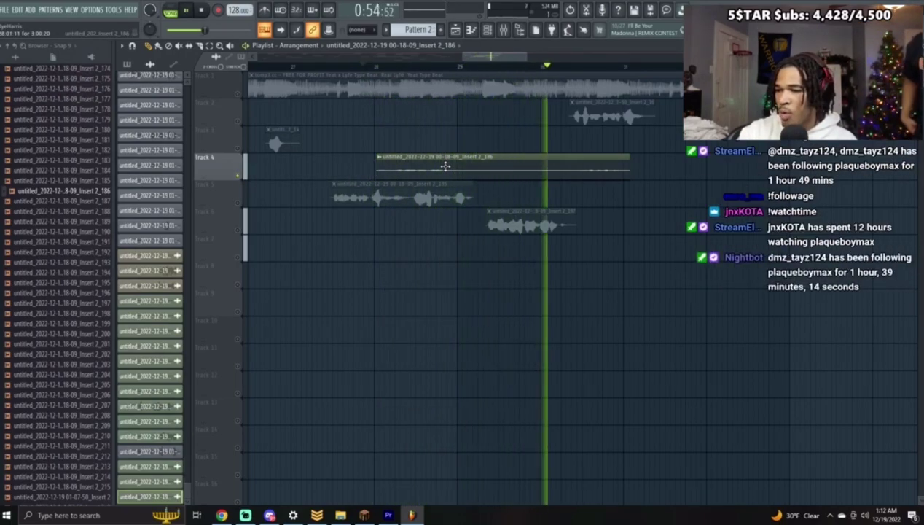
right_click(445, 166)
key(space)
Step: Audition the earlier Insert 2_183 take on soloed Track 4 and delete its clip
drag(73, 164, 247, 175)
key(space)
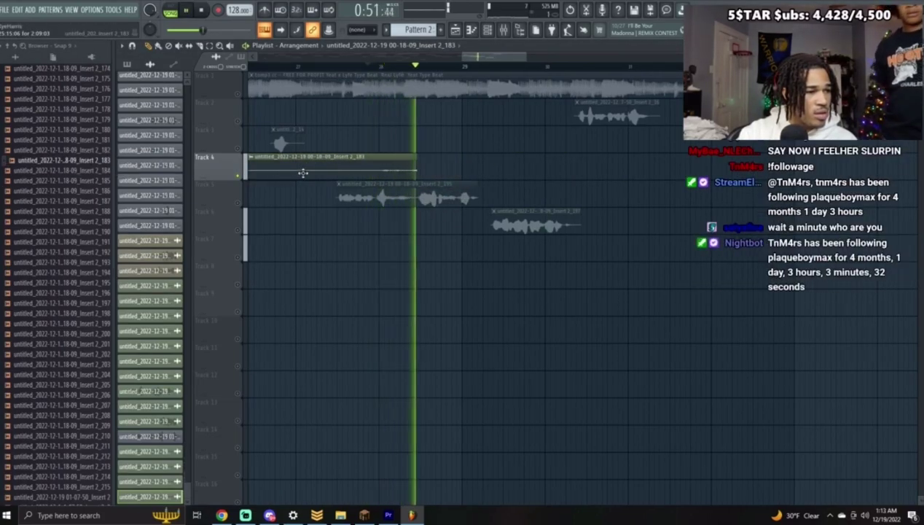
key(space)
right_click(299, 171)
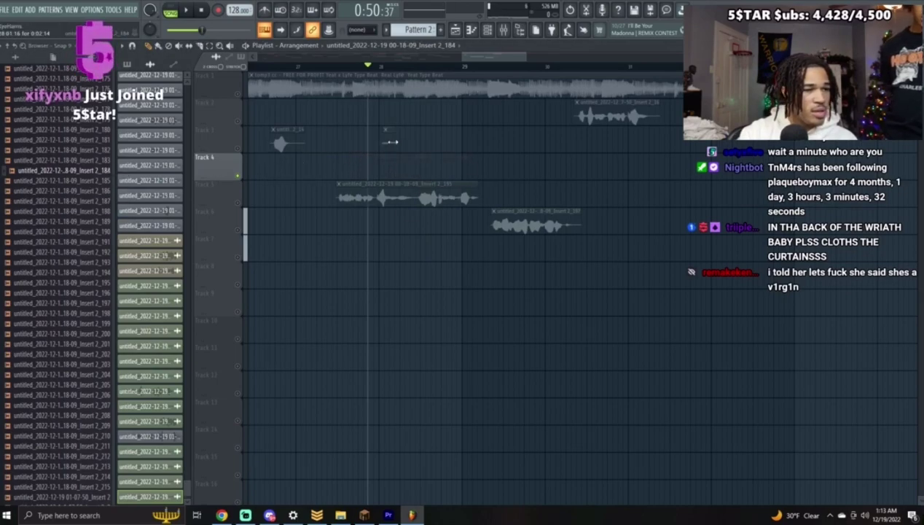
Step: Audition the earlier Insert 2_185 and Insert 2_186 takes on Track 4, deleting both clips
drag(73, 181, 383, 169)
key(space)
key(space)
right_click(383, 169)
drag(89, 192, 367, 172)
key(space)
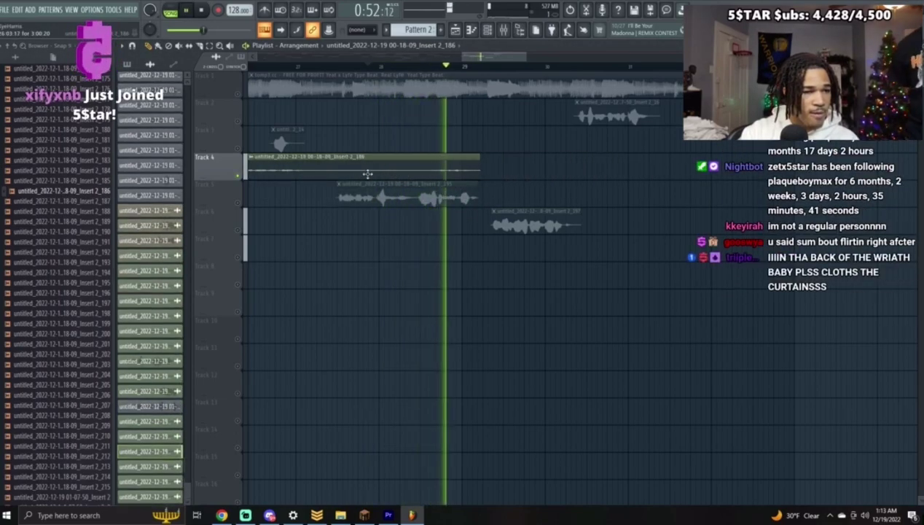
key(space)
right_click(374, 171)
Step: Audition the earlier Insert 2_187 take on Track 4 and the Insert 2_188 take on Track 3, removing both clips
drag(66, 201, 386, 166)
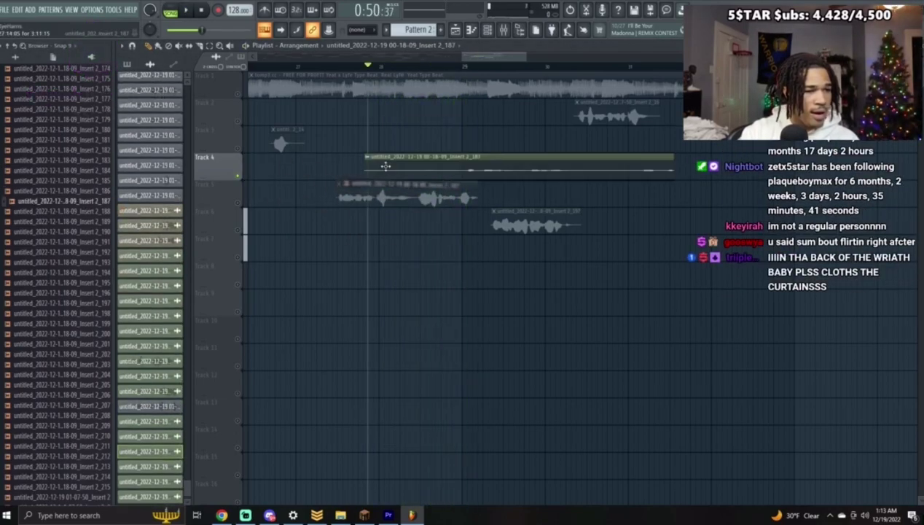
key(space)
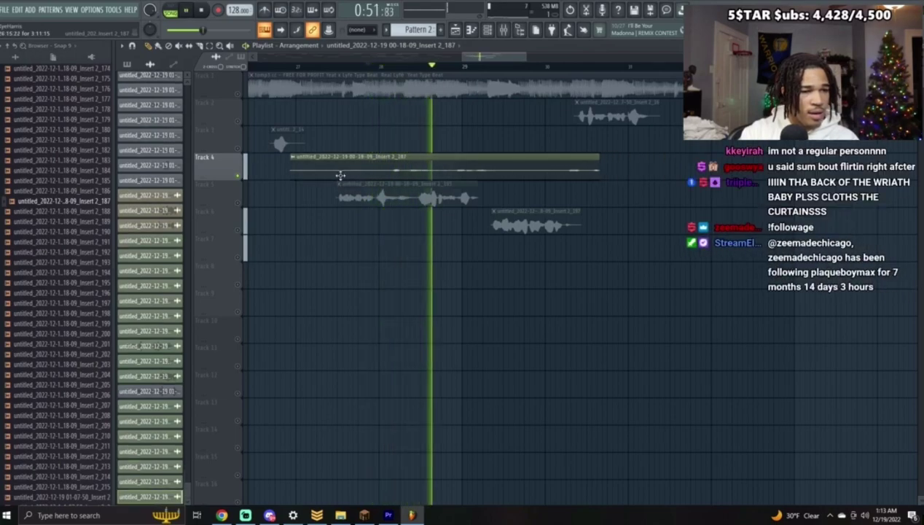
drag(255, 191, 344, 152)
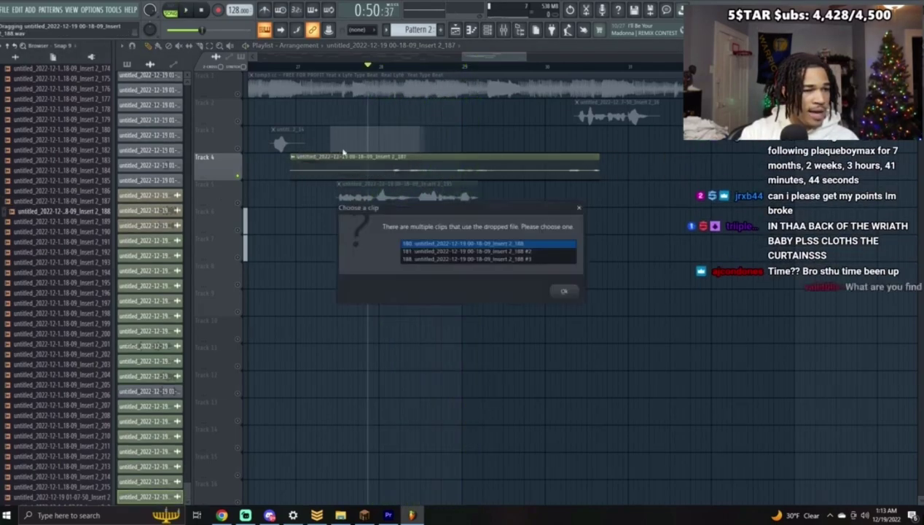
click(564, 292)
key(space)
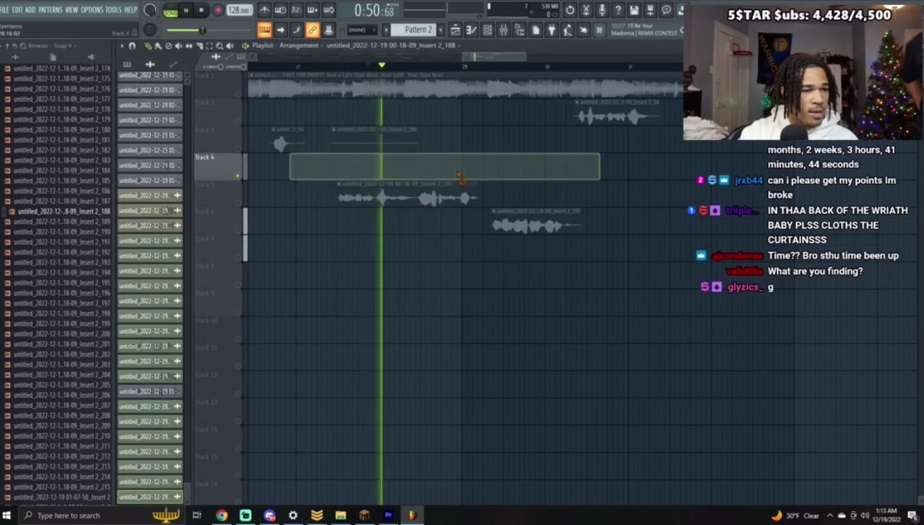
key(space)
Step: Place the earlier Insert 2_189 take on Track 4, audition it, and normalize its audio
drag(93, 227, 369, 175)
key(space)
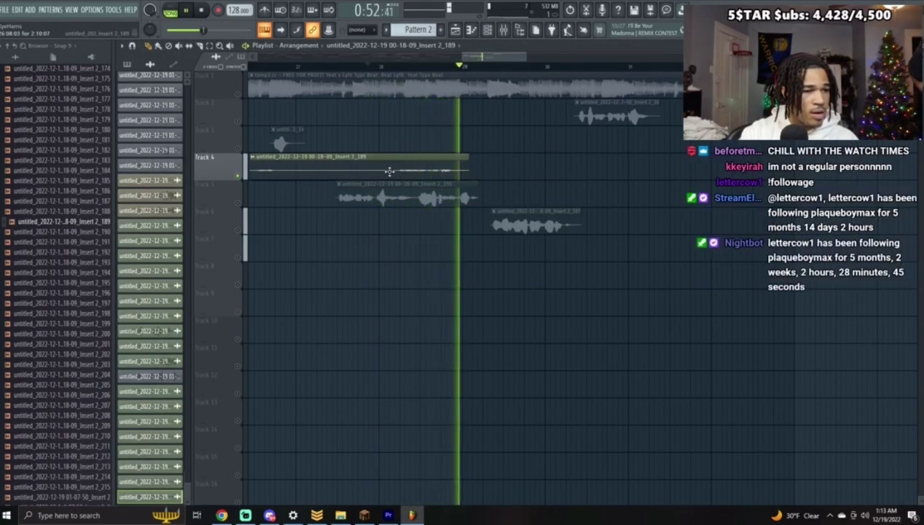
key(space)
double_click(336, 169)
click(343, 258)
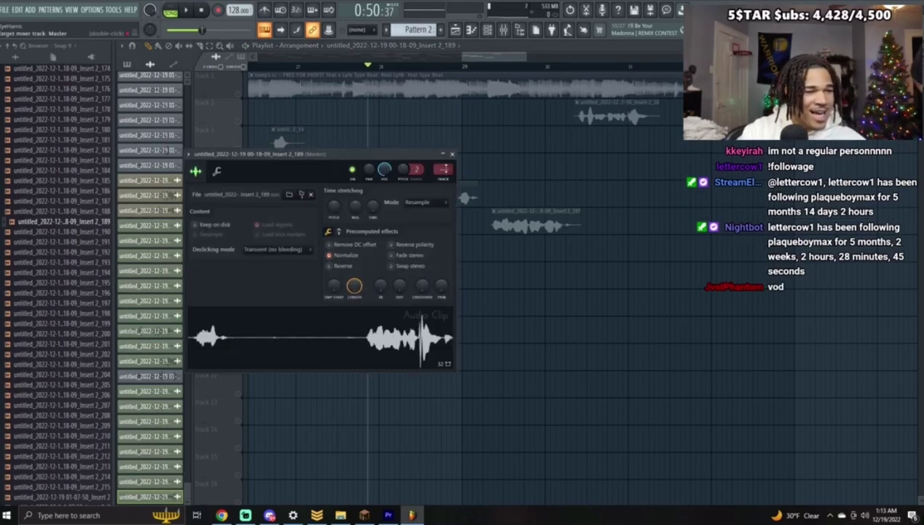
click(452, 154)
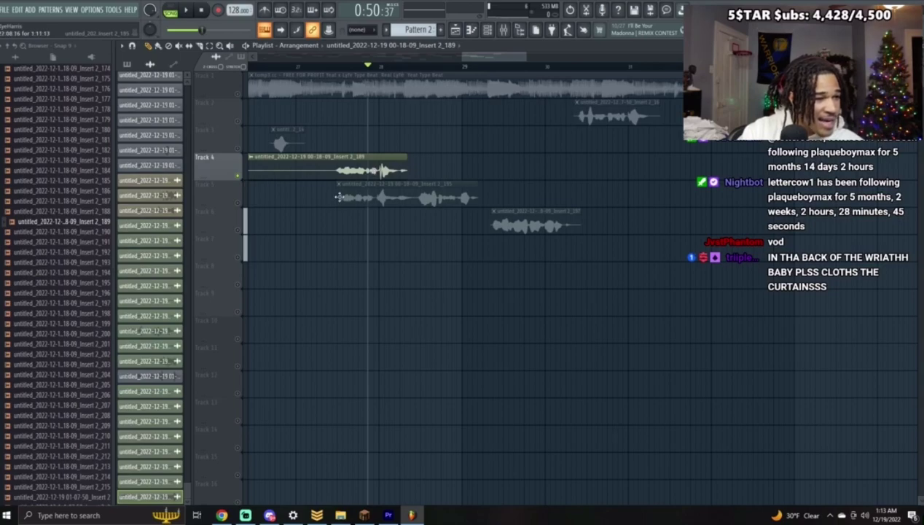
Step: Unsolo Track 4 and play the arrangement from just before bar 27
right_click(237, 175)
click(291, 66)
key(space)
Step: Slice the Insert 2_189 clip where its vocal begins, delete the silent front part, and shorten the start of the Insert 2_195 clip
click(201, 46)
drag(337, 140, 335, 216)
click(148, 46)
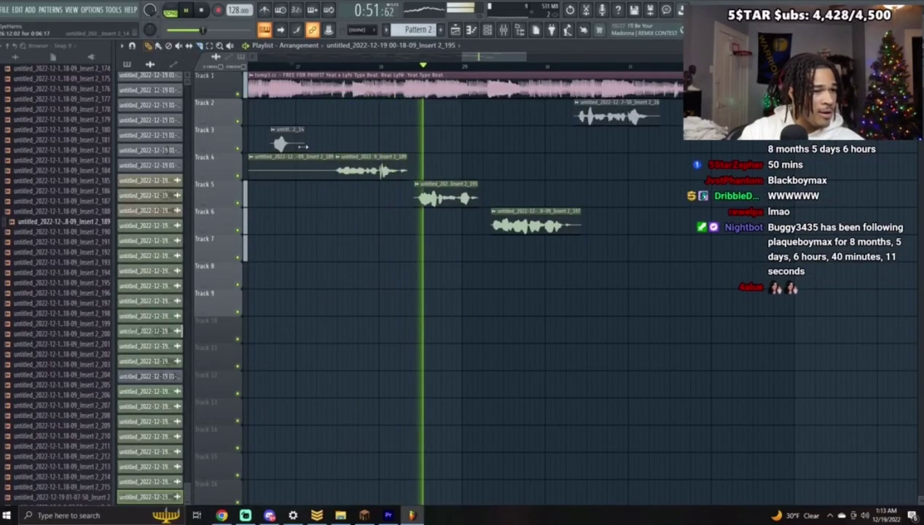
right_click(305, 167)
Step: Audition the Insert 2_189 clip with the beat and nudge it slightly earlier on Track 4
key(space)
key(space)
scroll(480, 59, up, 4)
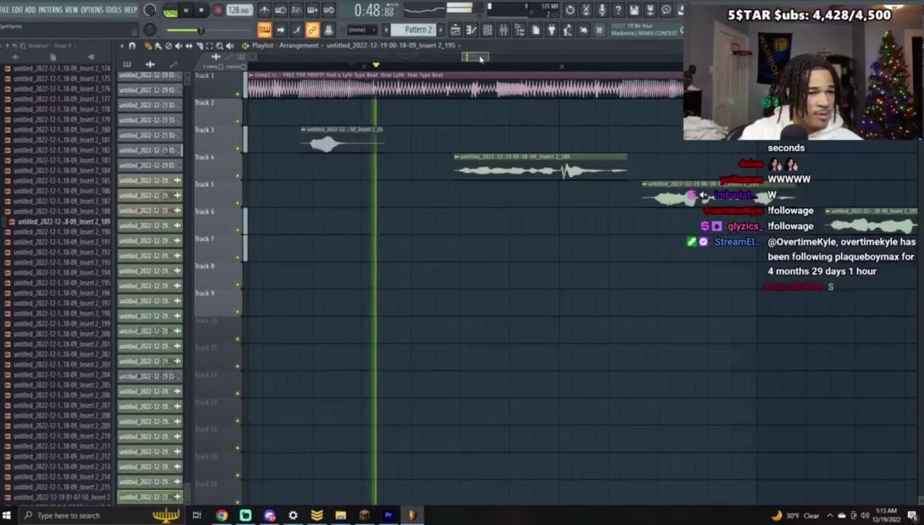
drag(480, 58, 484, 58)
key(space)
key(space)
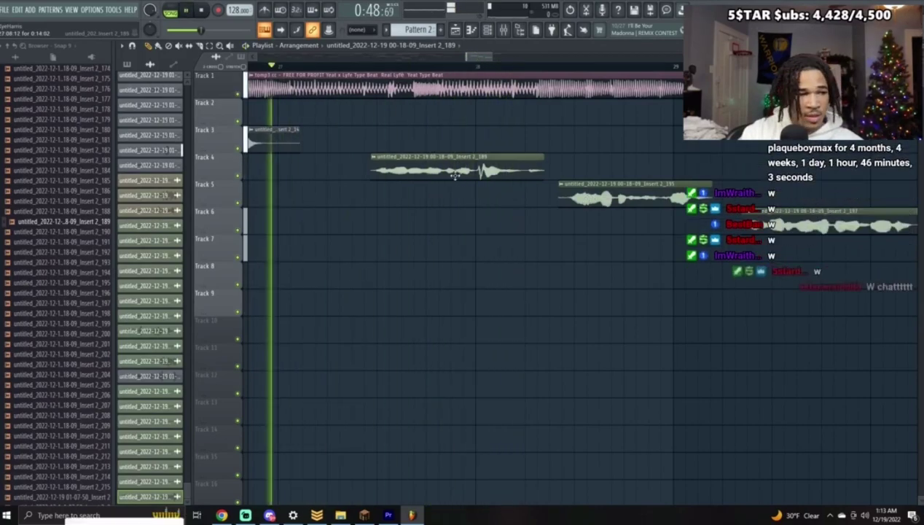
drag(456, 176, 450, 175)
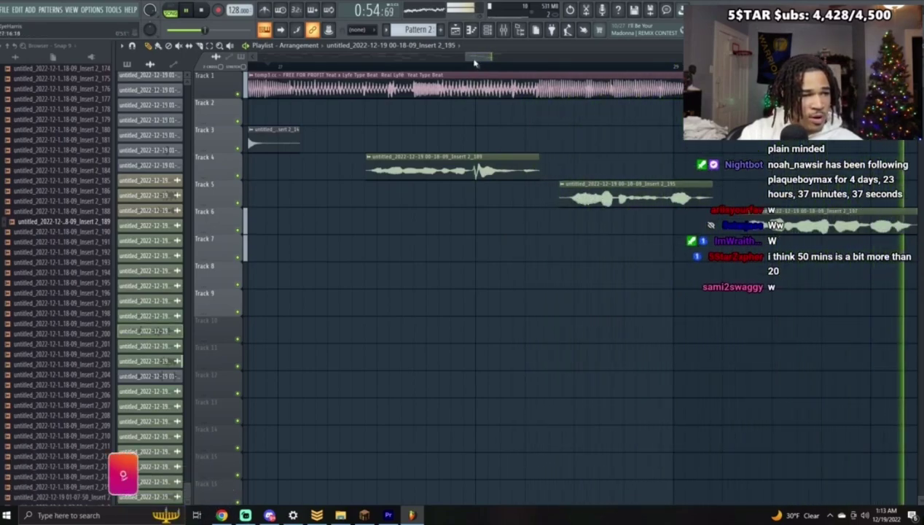
Step: Record a vocal take onto Track 3 with the playhead set just after bar 29
click(412, 66)
click(218, 11)
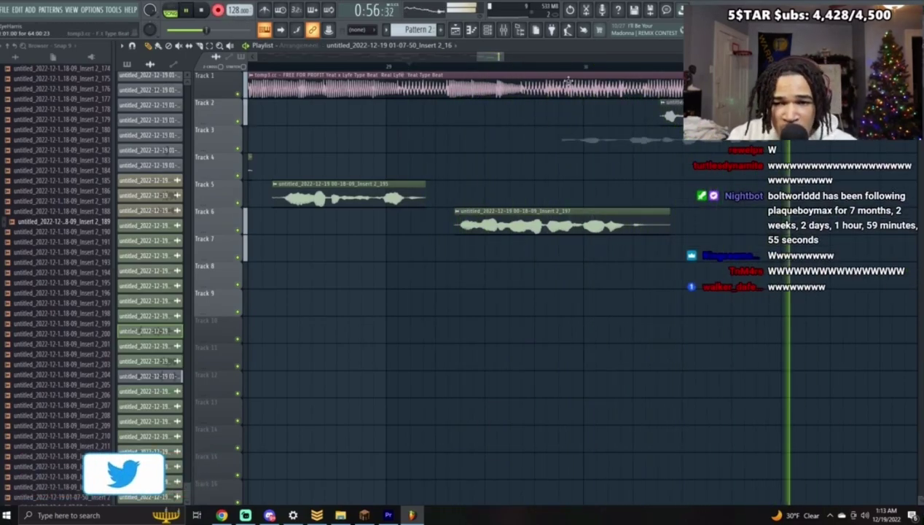
key(space)
click(665, 134)
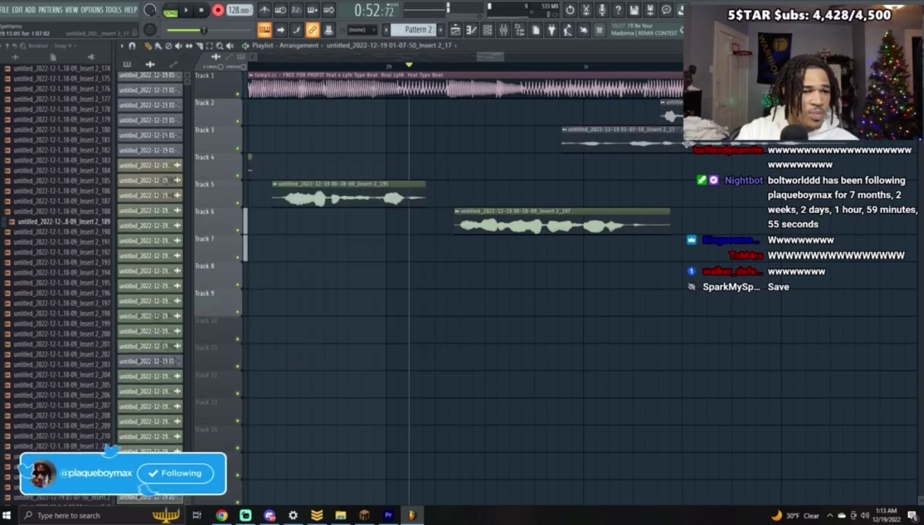
key(ctrl+z)
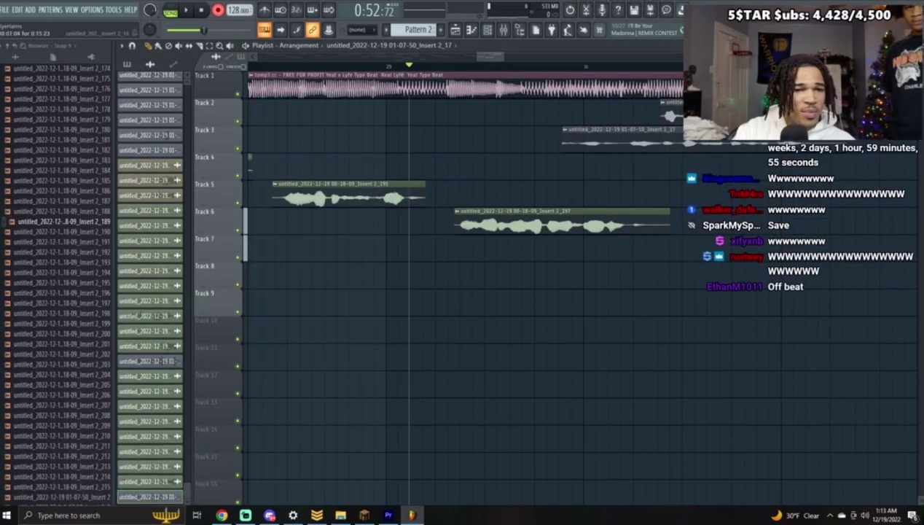
Step: Record a new vocal take onto Track 4 from just after bar 29, then normalize it and route it to Main vocals
key(space)
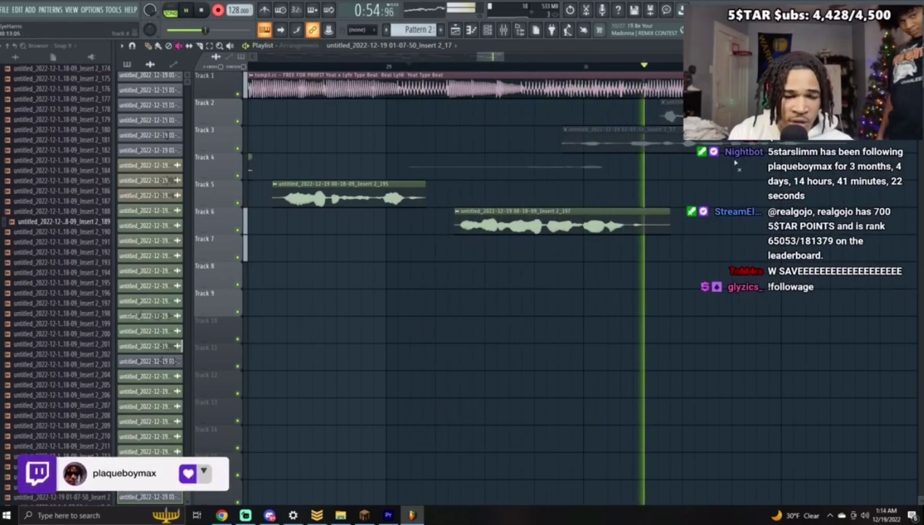
key(space)
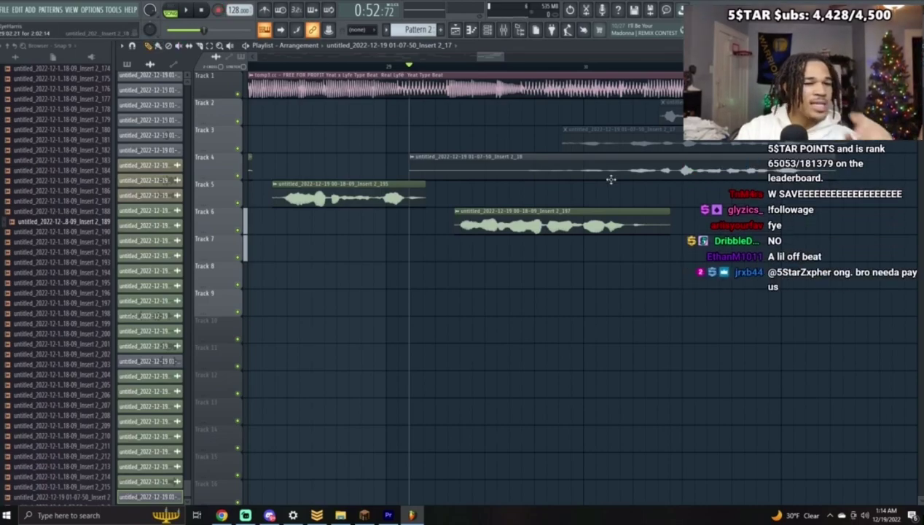
double_click(611, 178)
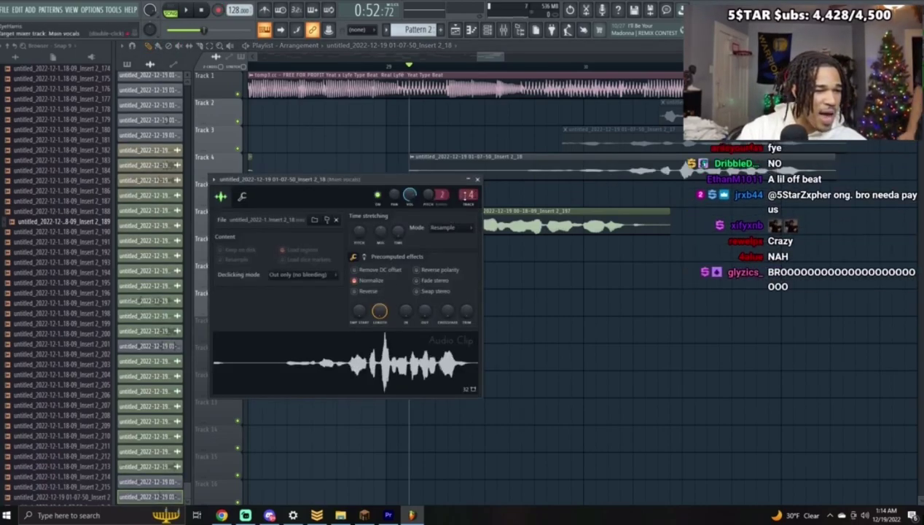
key(space)
click(478, 179)
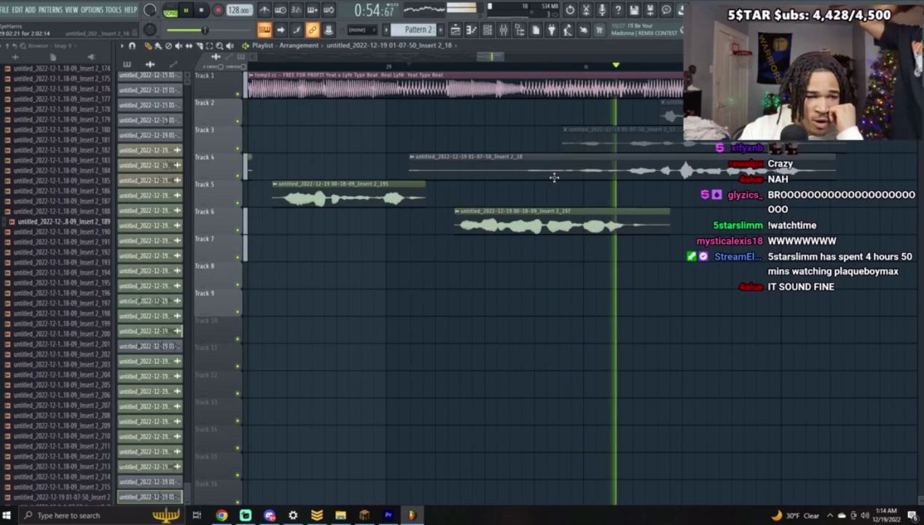
Step: Trim the start of the Insert 2_18 clip to just after bar 30 and play back the vocal section
drag(420, 174, 636, 174)
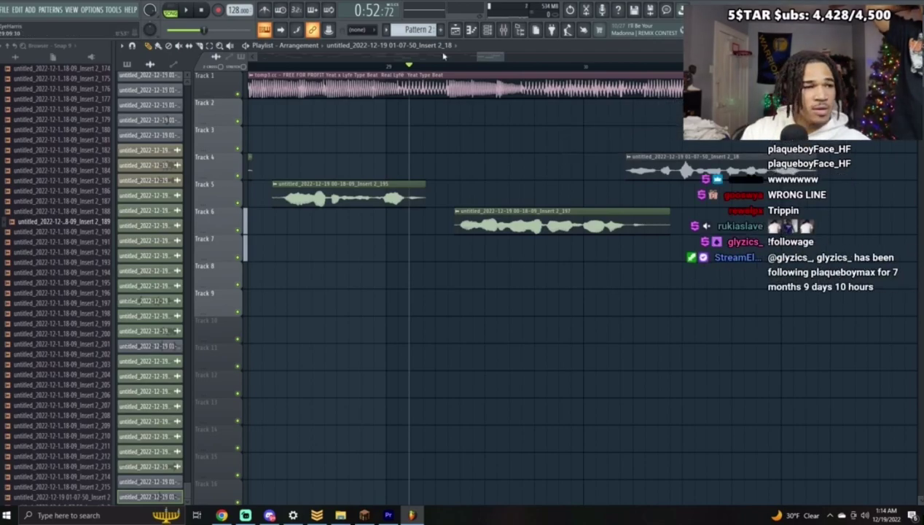
drag(479, 57, 423, 61)
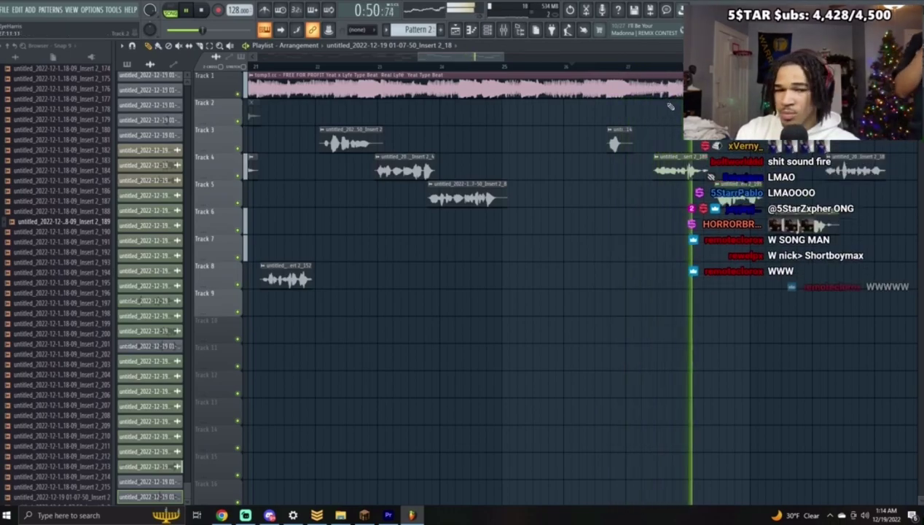
Step: Record two vocal takes onto Tracks 2 and 7, starting about midway between bars 28 and 29
drag(451, 56, 478, 69)
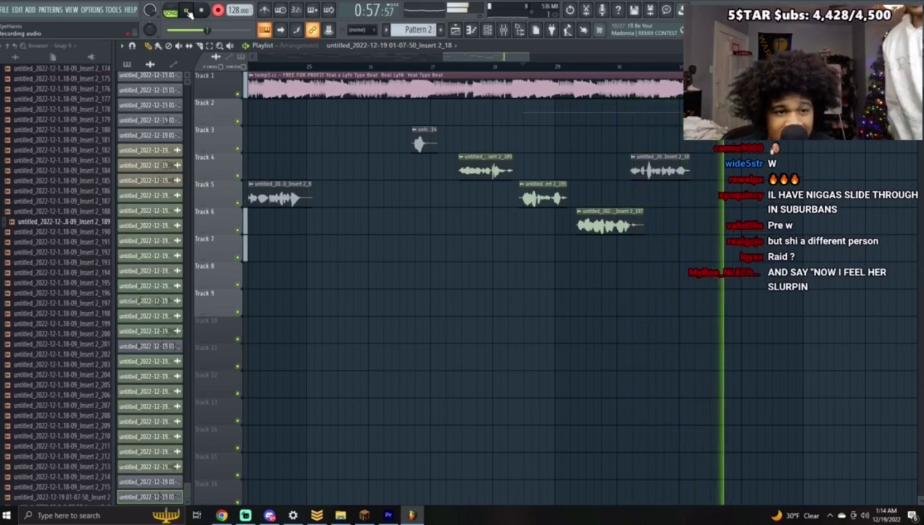
key(space)
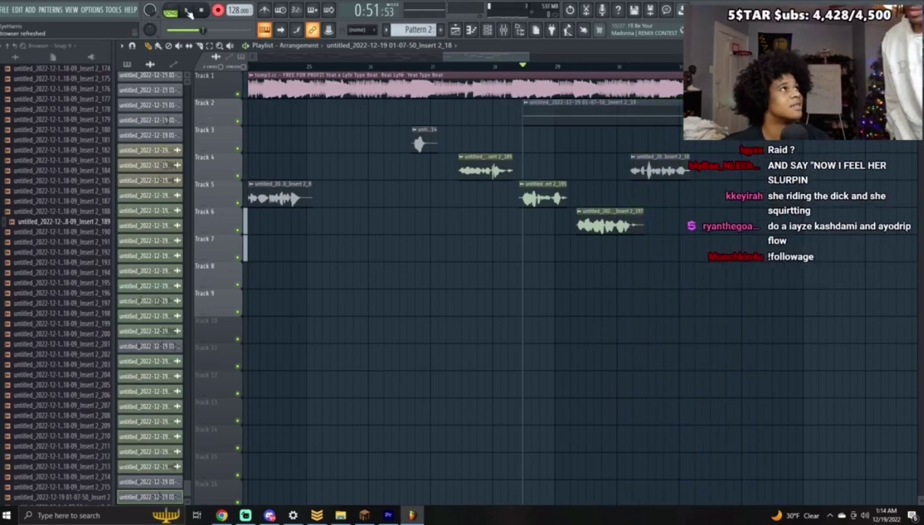
click(592, 128)
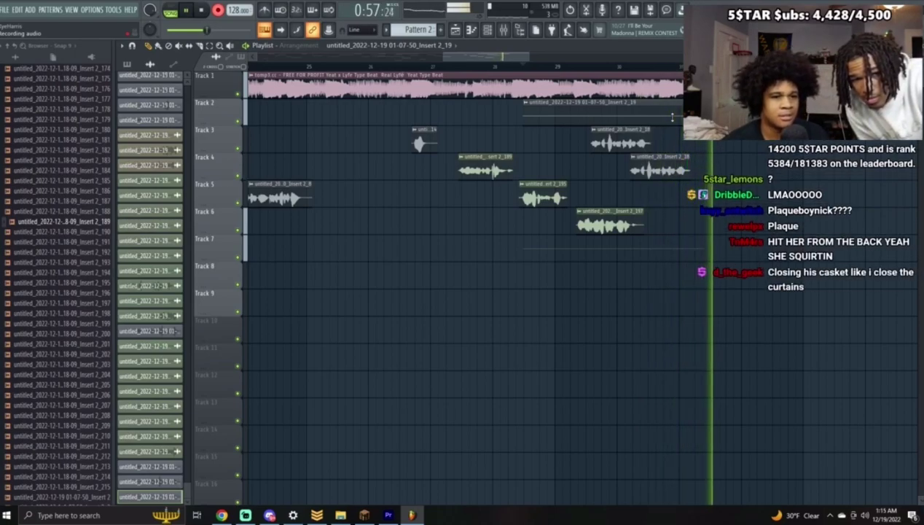
key(space)
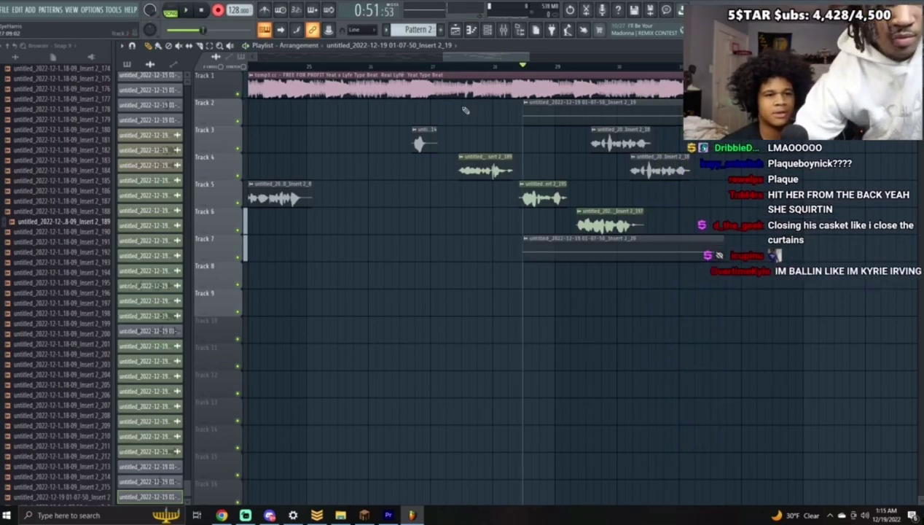
Step: Record another vocal take onto Track 8 from the same position and remove the stray Insert 2_18 copy from Track 3
key(space)
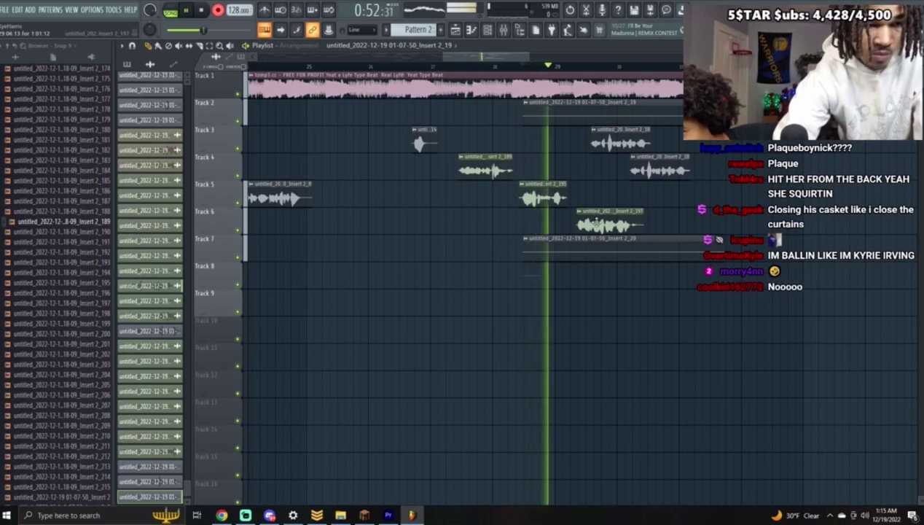
click(614, 220)
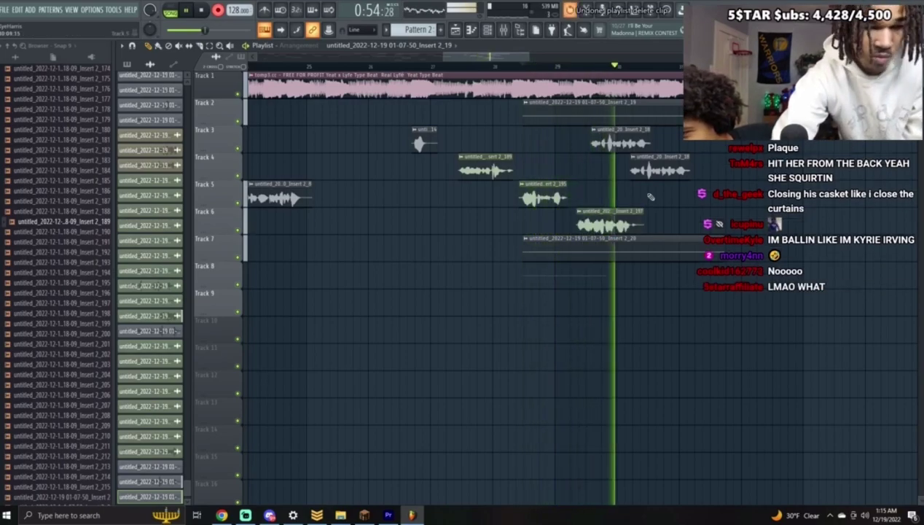
drag(647, 142, 685, 170)
key(space)
Step: Normalize the Insert 2_19 take on Track 2 and record one more take onto Track 3
double_click(693, 103)
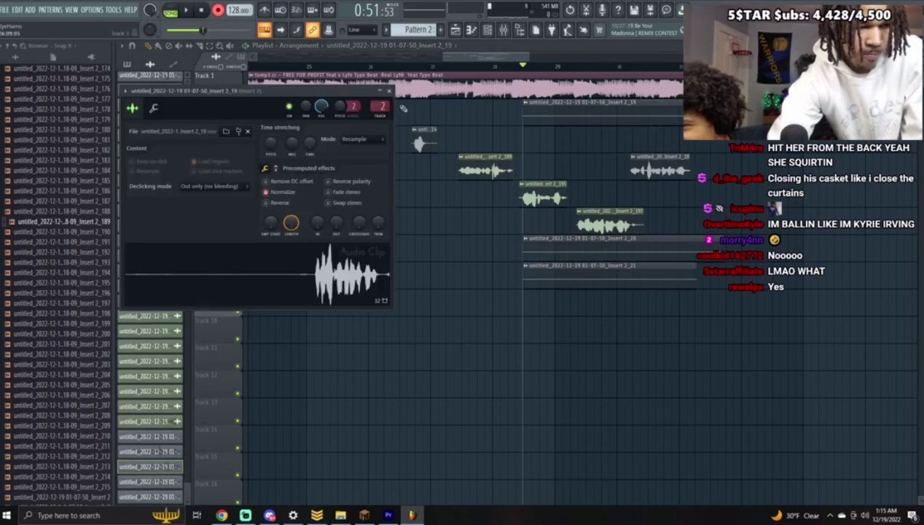
key(space)
click(391, 91)
click(636, 75)
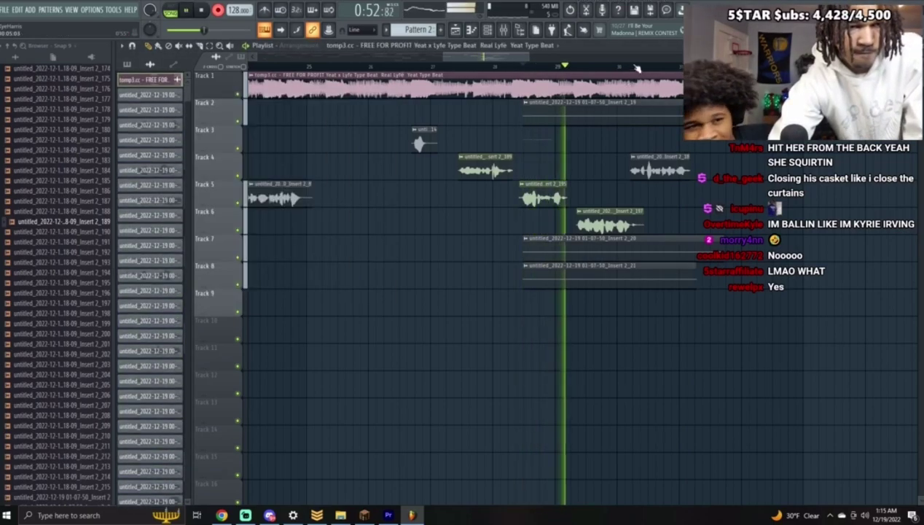
Step: Delete the unwanted Insert 2_19, 2_20, 2_21 and 2_22 takes from Tracks 2, 7, 8 and 3
click(637, 66)
right_click(677, 255)
right_click(676, 277)
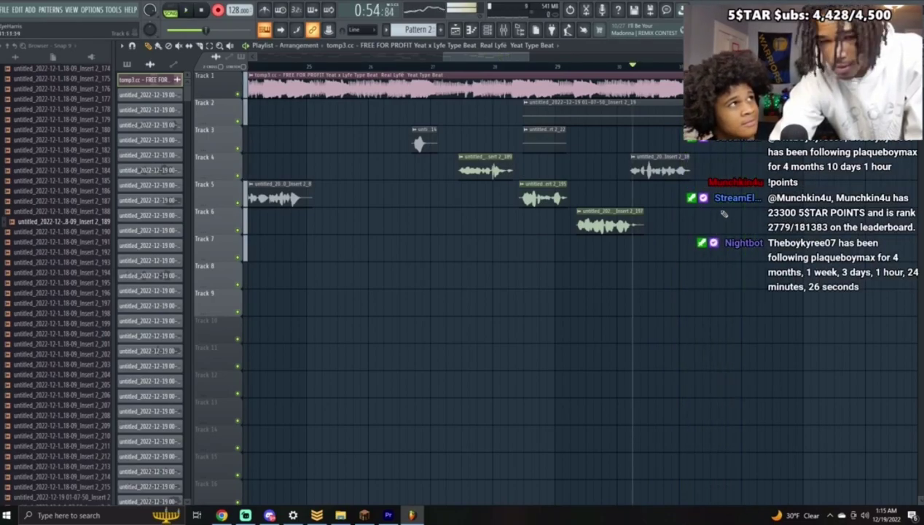
drag(596, 64, 575, 70)
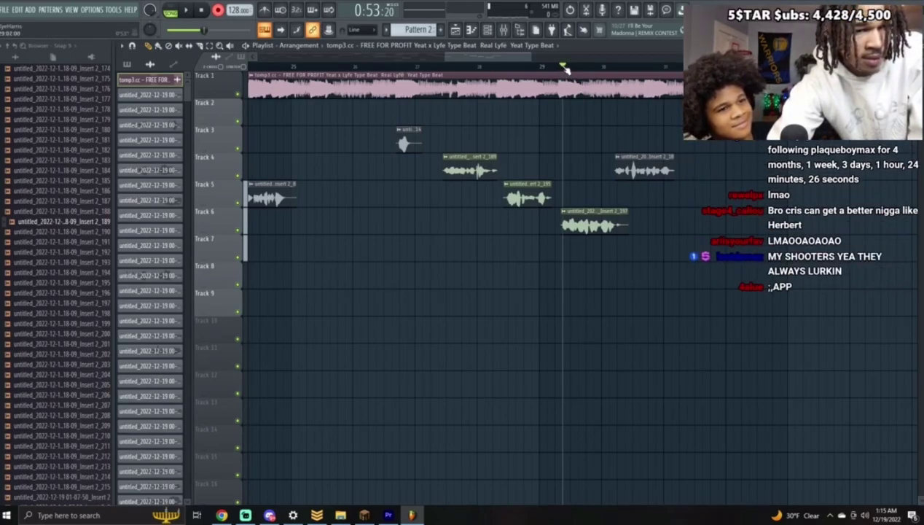
Step: Record a vocal take onto Track 2 from about midway between bars 29 and 30 and delete its clip
drag(565, 68, 570, 67)
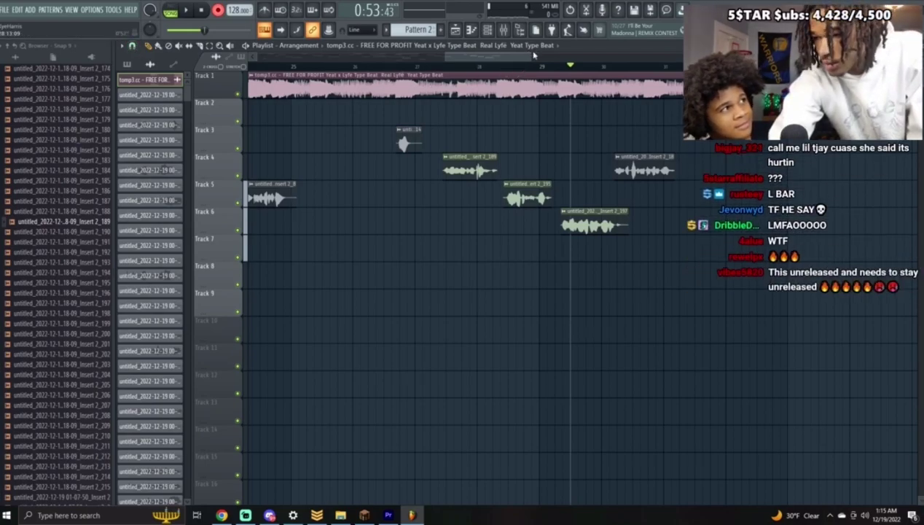
key(space)
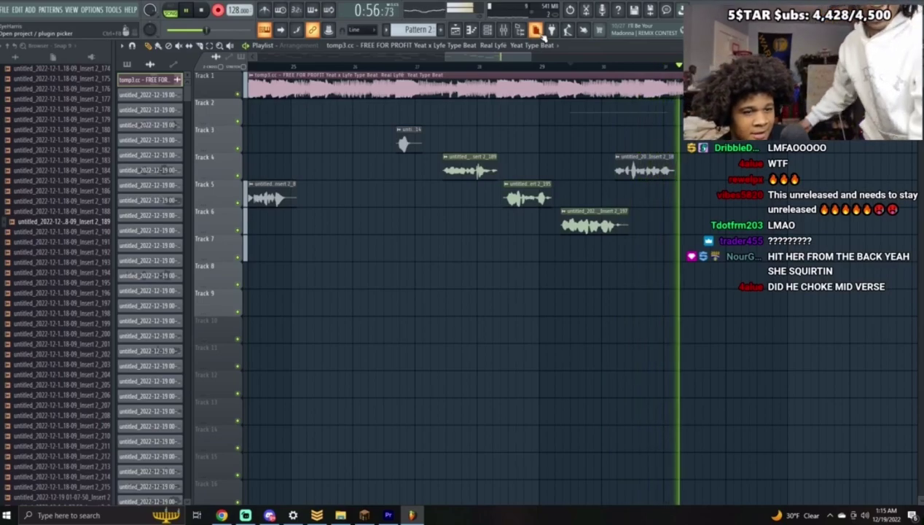
key(space)
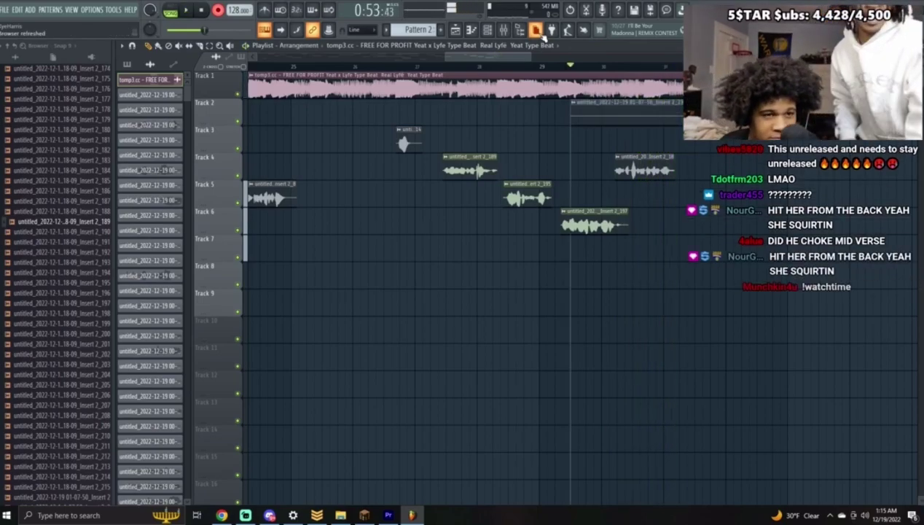
right_click(660, 125)
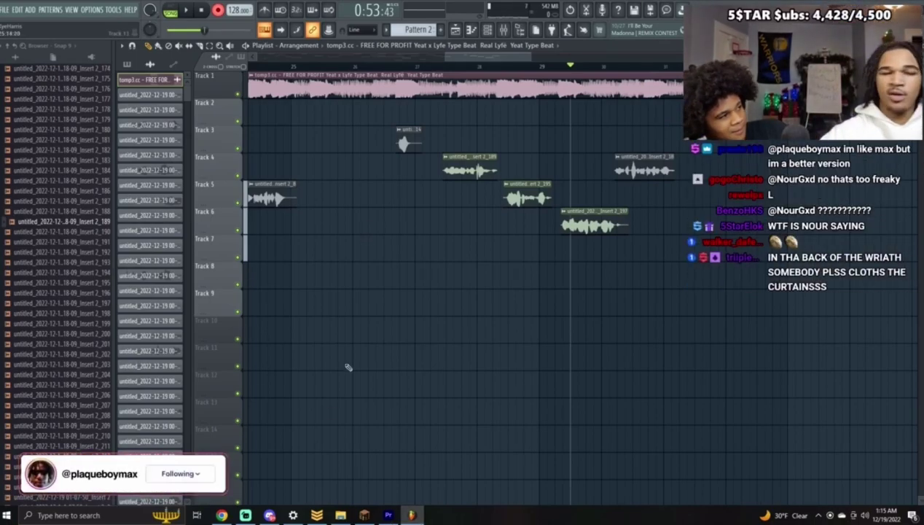
Step: Record a vocal take onto Track 2 from shortly after bar 27 and delete its clip
click(438, 67)
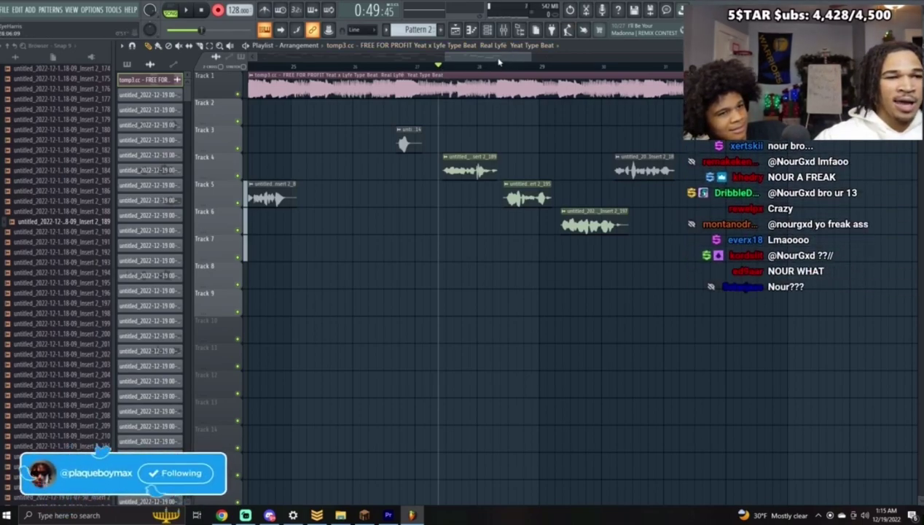
drag(499, 59, 513, 61)
click(360, 66)
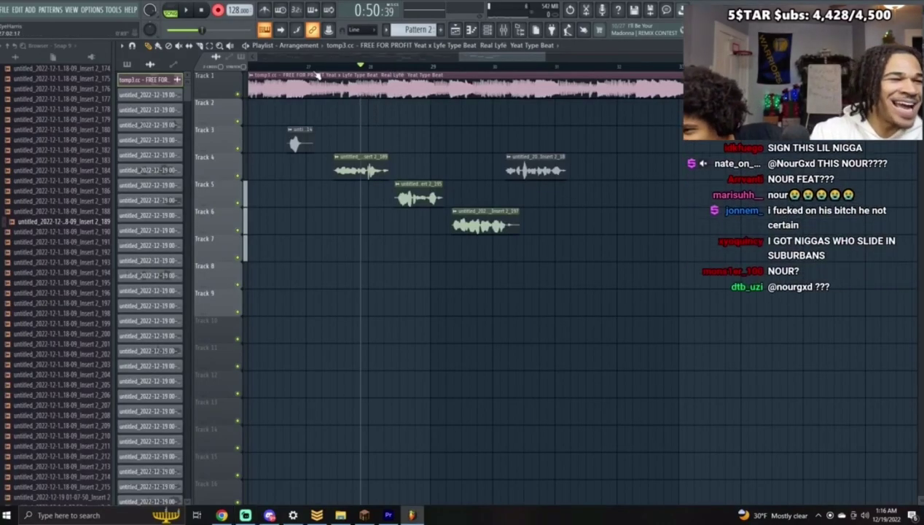
key(space)
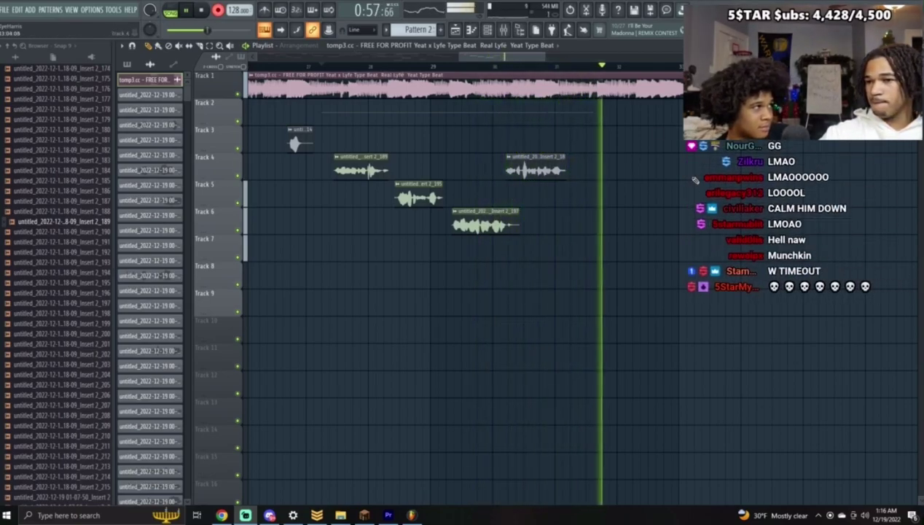
click(188, 10)
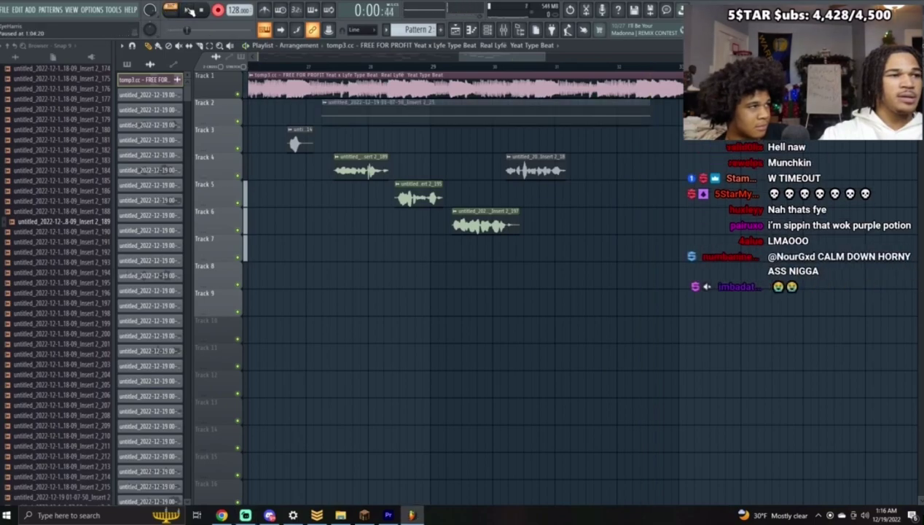
right_click(499, 122)
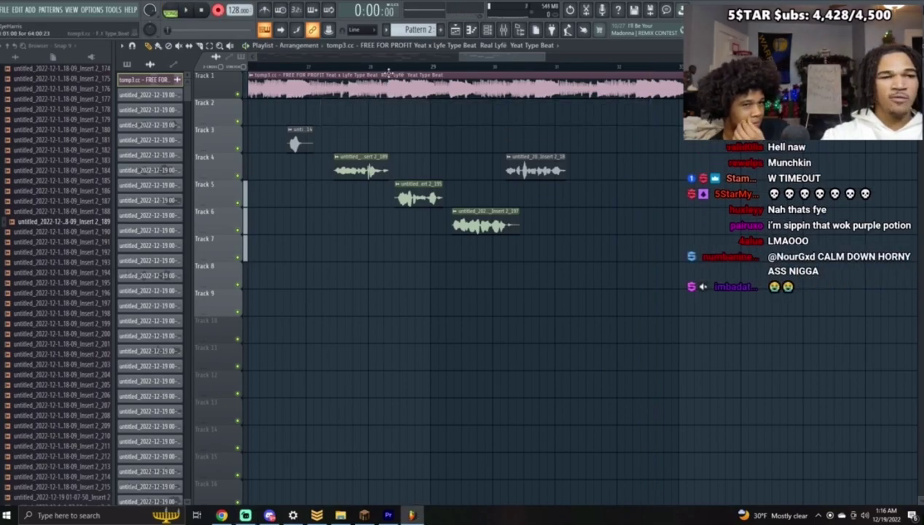
Step: Record a vocal take onto Track 2 from about midway between bars 28 and 29 and normalize it
drag(387, 68, 409, 75)
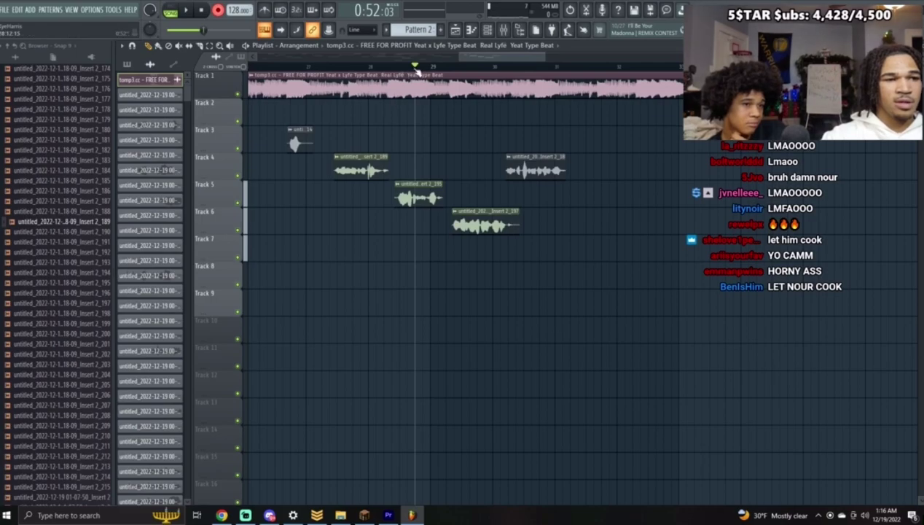
drag(416, 71, 410, 70)
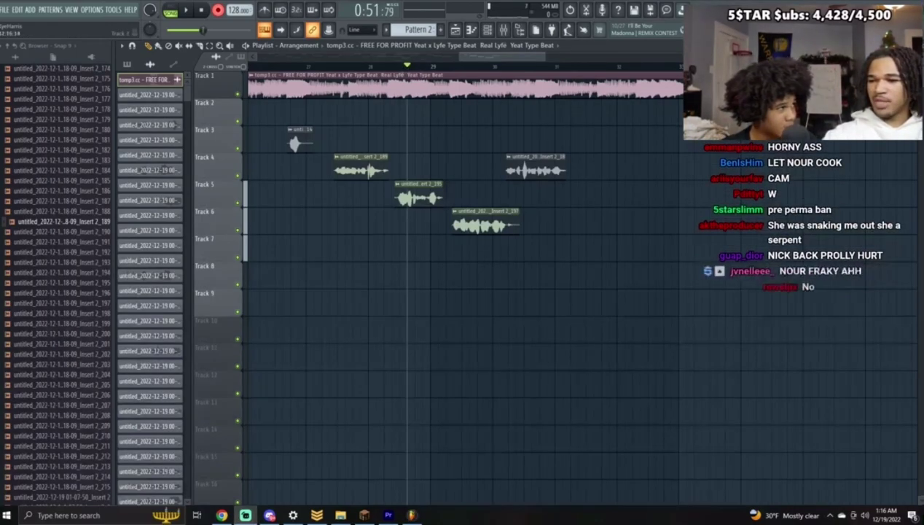
key(space)
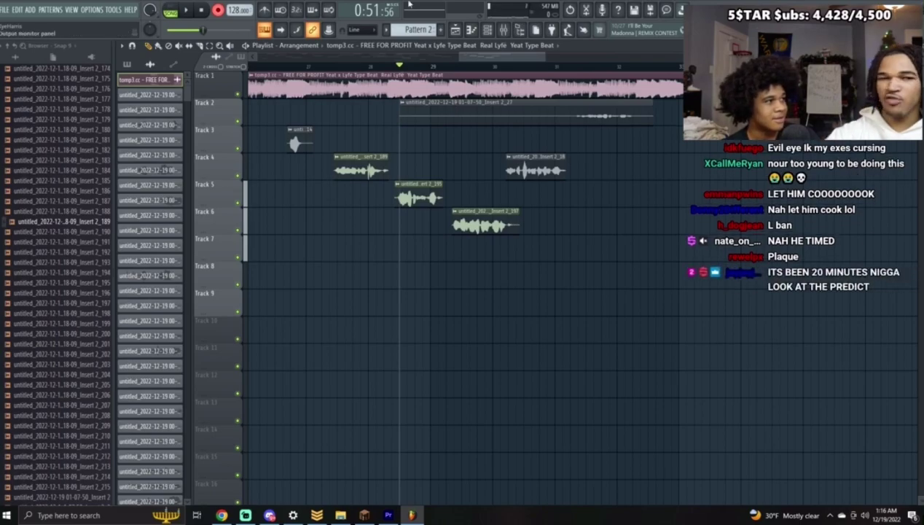
double_click(588, 116)
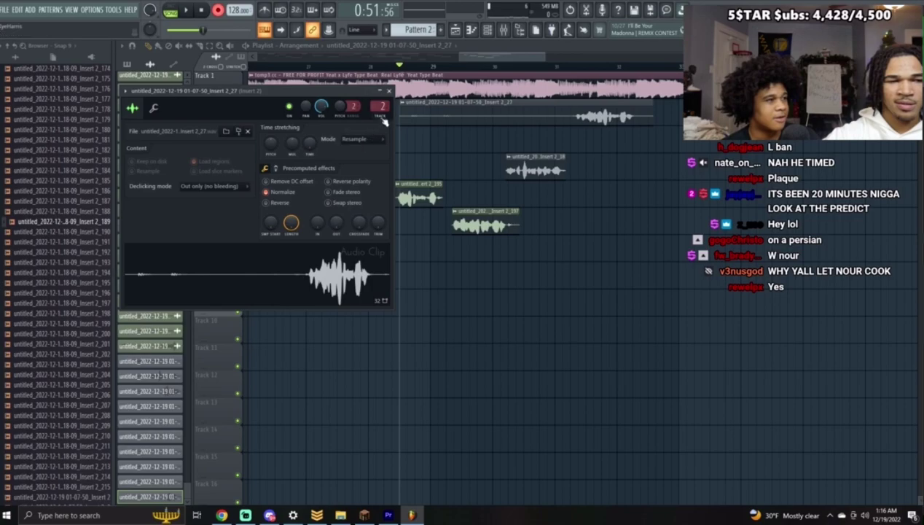
click(389, 92)
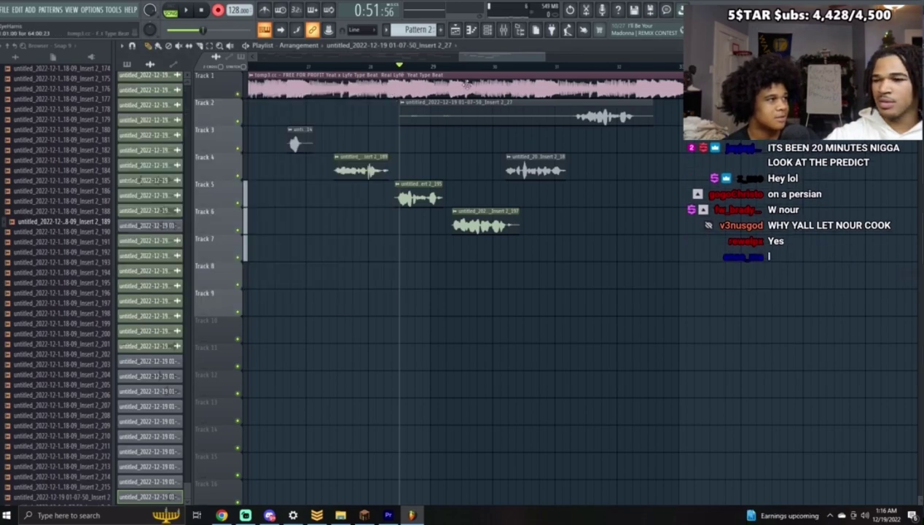
Step: Play back the Insert 2_27 take from about midway between bars 30 and 31, and delete the clips on Tracks 2 and 3
click(533, 69)
key(space)
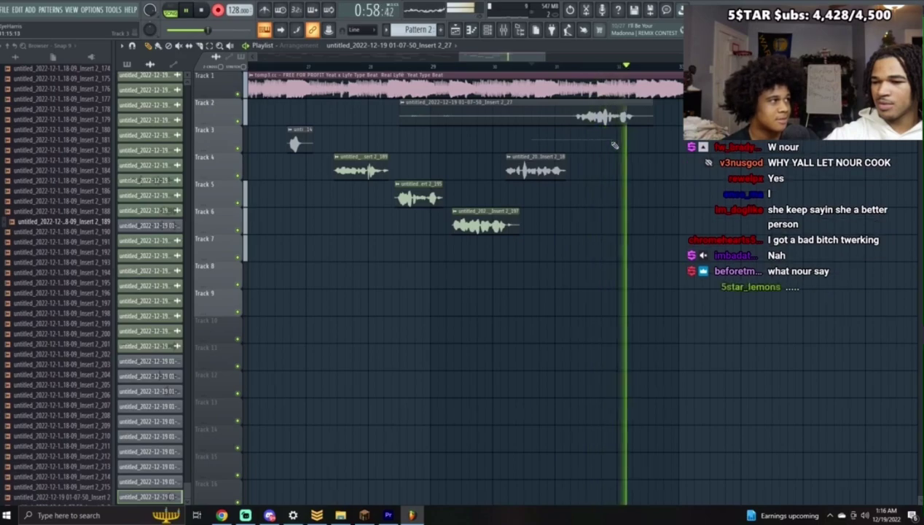
key(space)
right_click(574, 120)
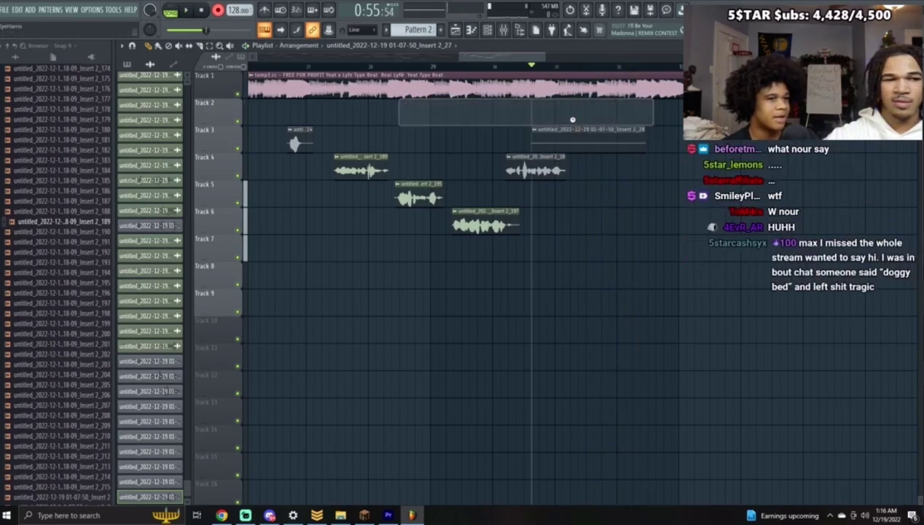
right_click(572, 136)
Step: Record a vocal take onto Track 2 from just before bar 29 and delete its clip
click(442, 72)
key(space)
click(441, 70)
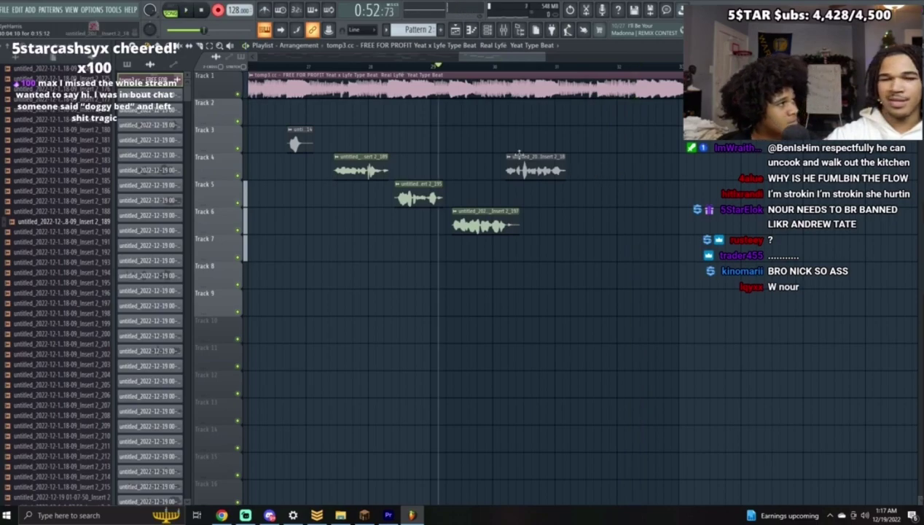
click(423, 67)
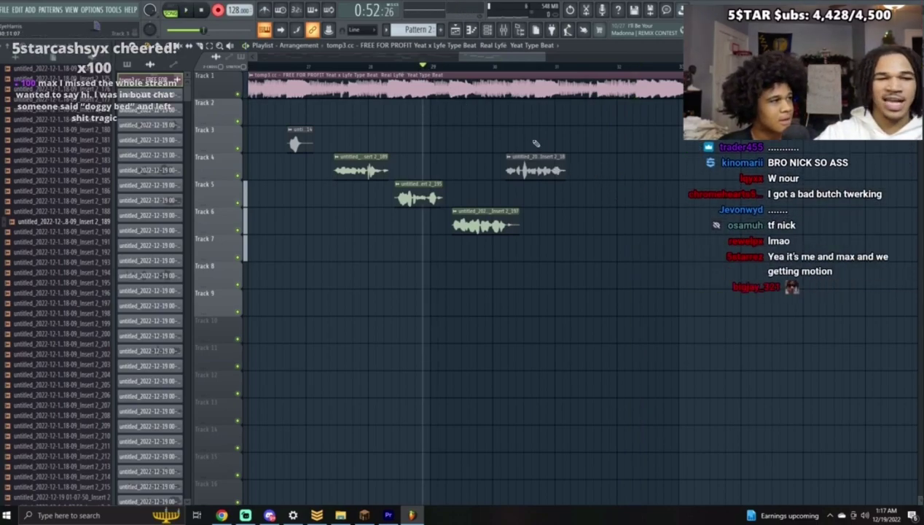
key(space)
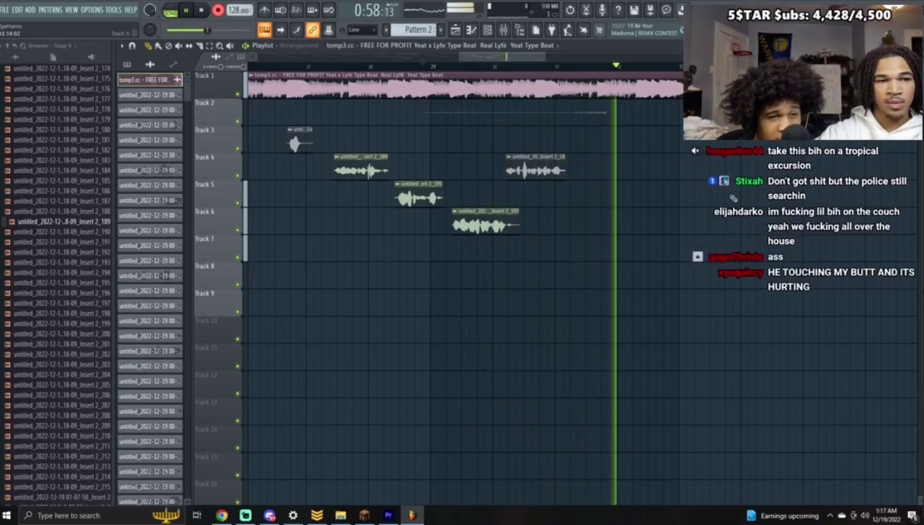
key(space)
drag(612, 116, 614, 119)
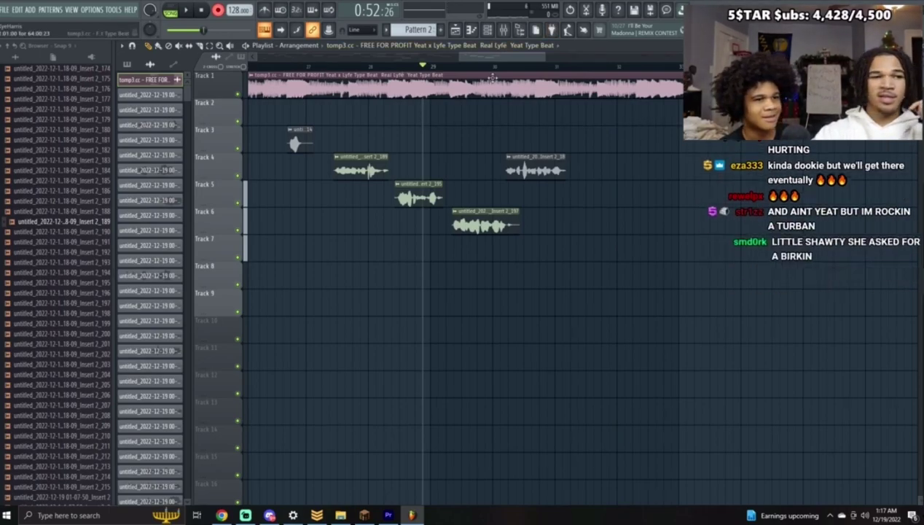
Step: Set the global snap to (none) with recording off, and delete the stray clip from Track 2 while playing back the vocals
click(342, 67)
key(space)
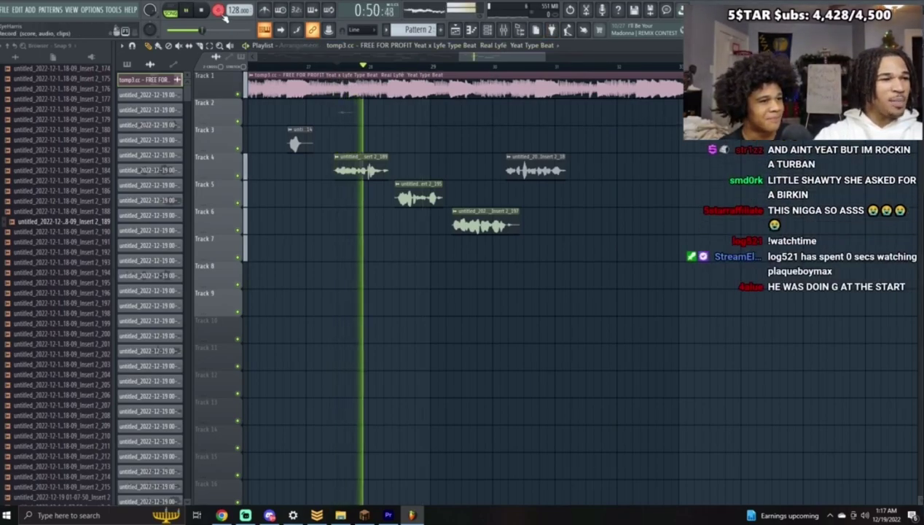
click(364, 30)
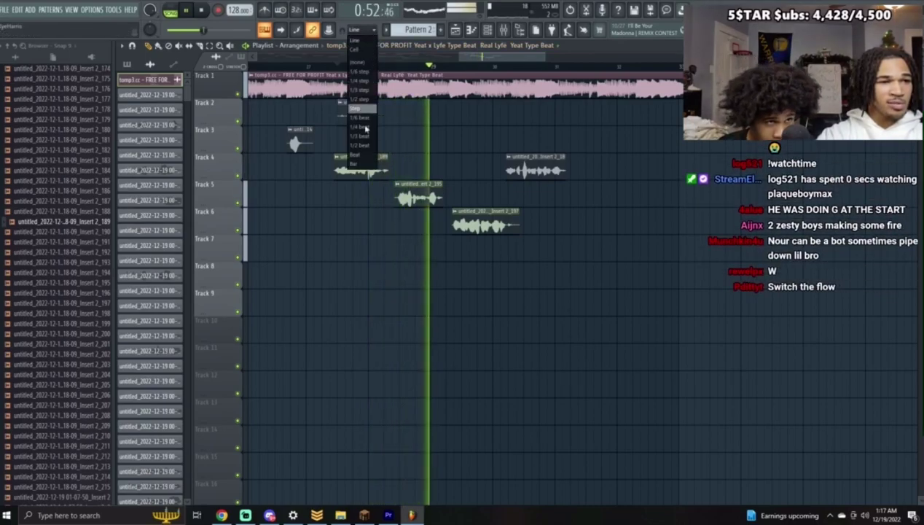
click(359, 63)
click(274, 67)
right_click(351, 111)
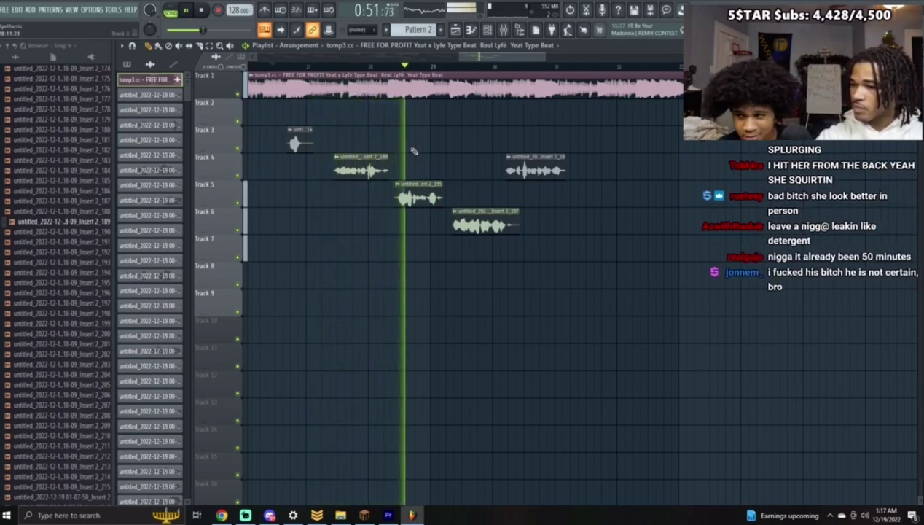
key(space)
Step: Record two vocal takes from shortly after bar 29, the first onto Track 2 and the second onto Track 3
click(497, 67)
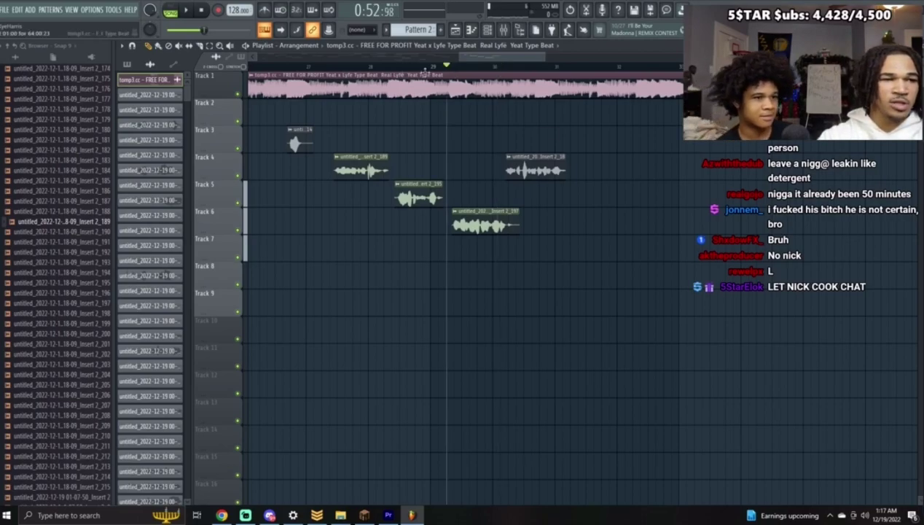
key(space)
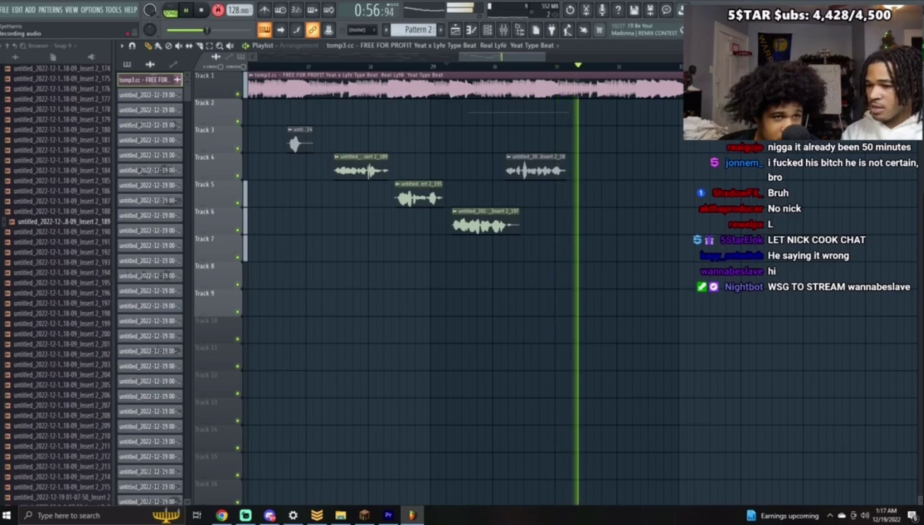
key(space)
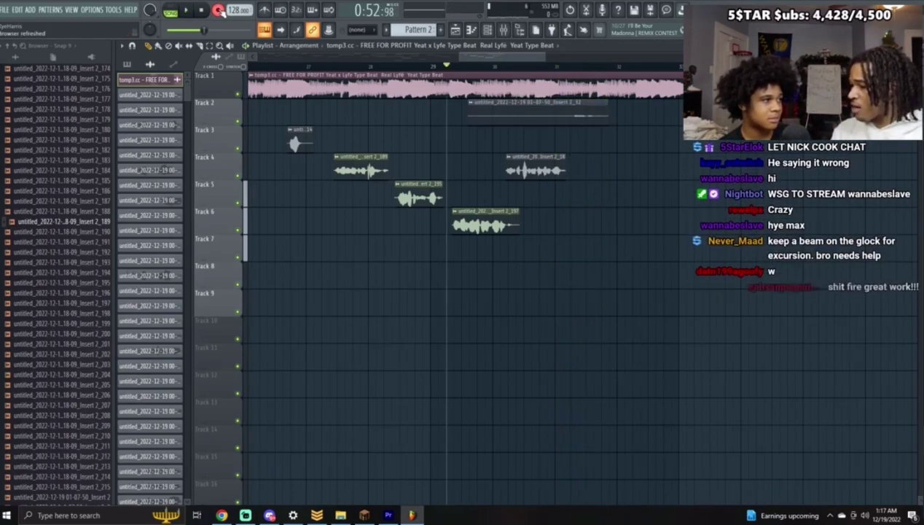
key(space)
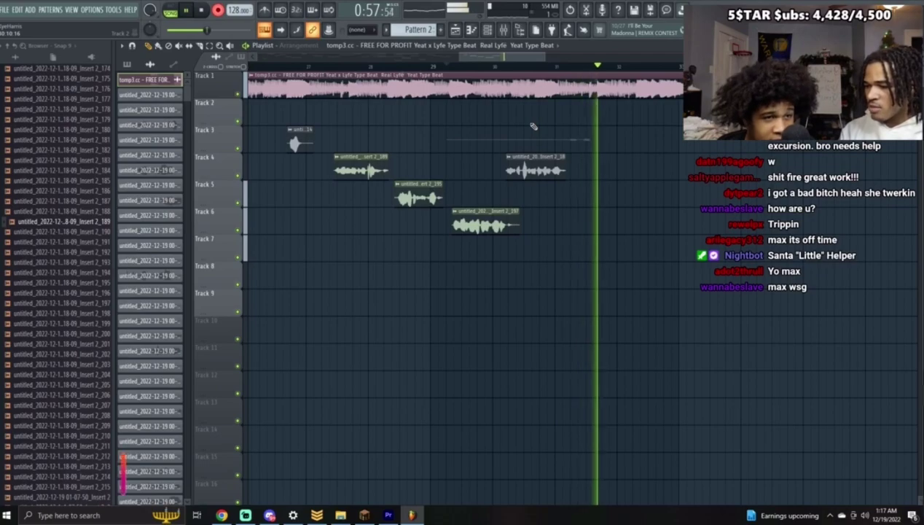
key(space)
Step: Normalize the Insert 2_33 take on Track 3 and route it to Main vocals
double_click(560, 126)
right_click(564, 125)
double_click(574, 138)
click(359, 268)
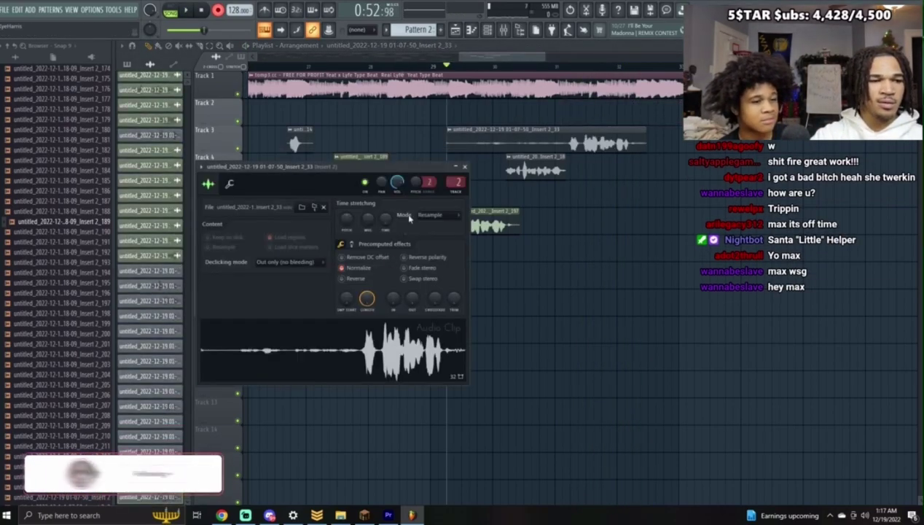
Step: Play back the Insert 2_33 take and delete the clips recorded from shortly after bar 29
key(space)
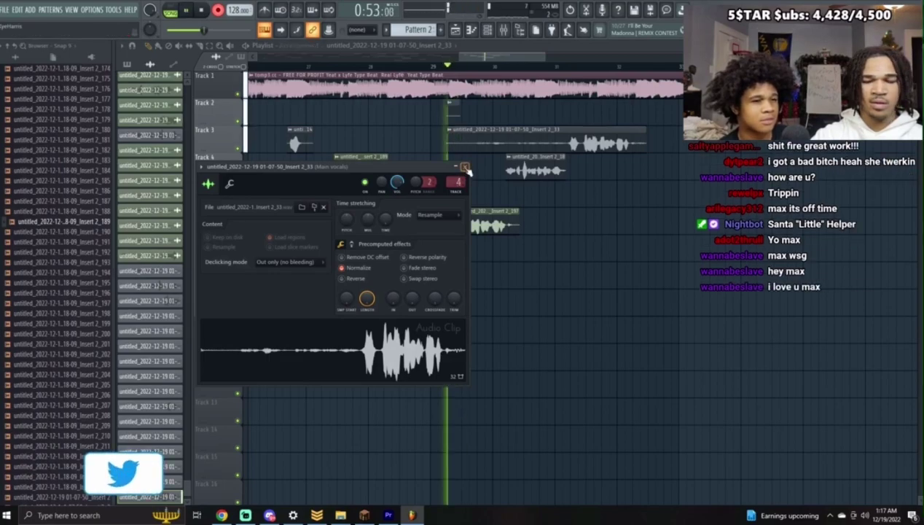
click(466, 167)
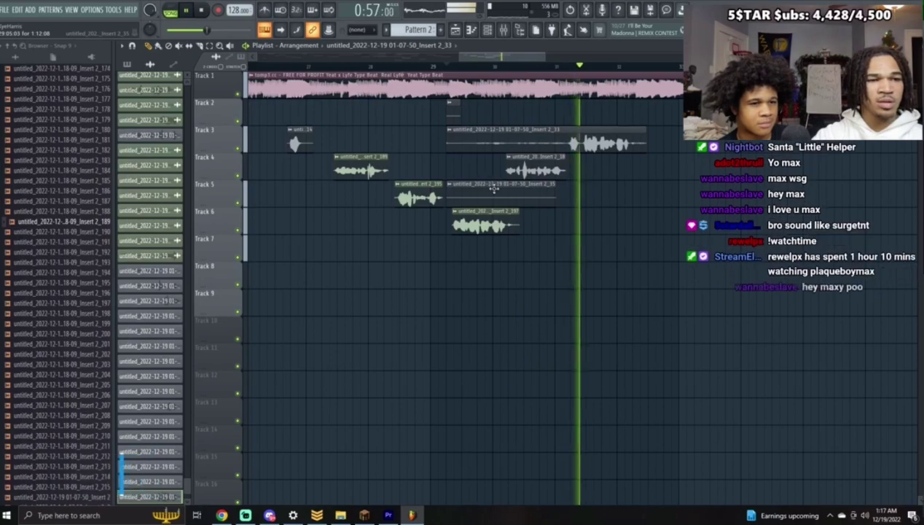
right_click(454, 110)
right_click(460, 138)
key(space)
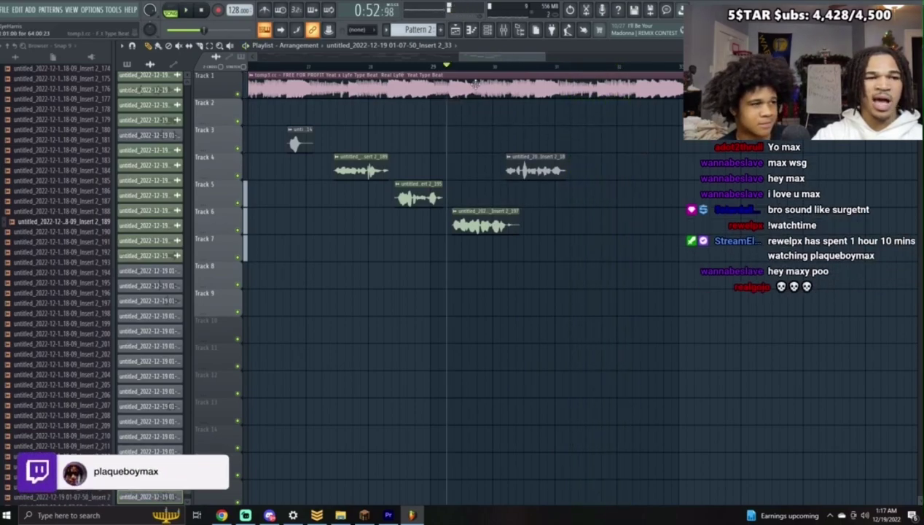
Step: Move the playhead to about bar 29, arm recording, and record a short vocal take onto Track 2
drag(448, 72, 441, 70)
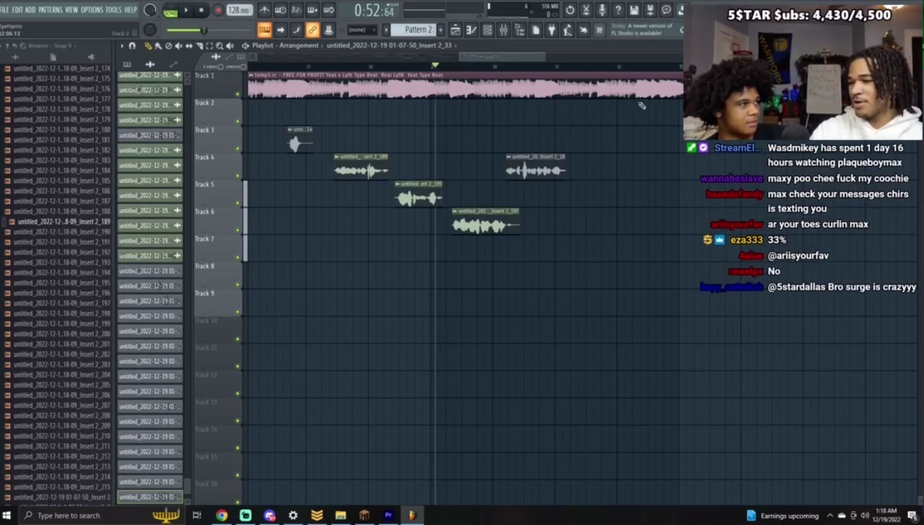
key(space)
key(space)
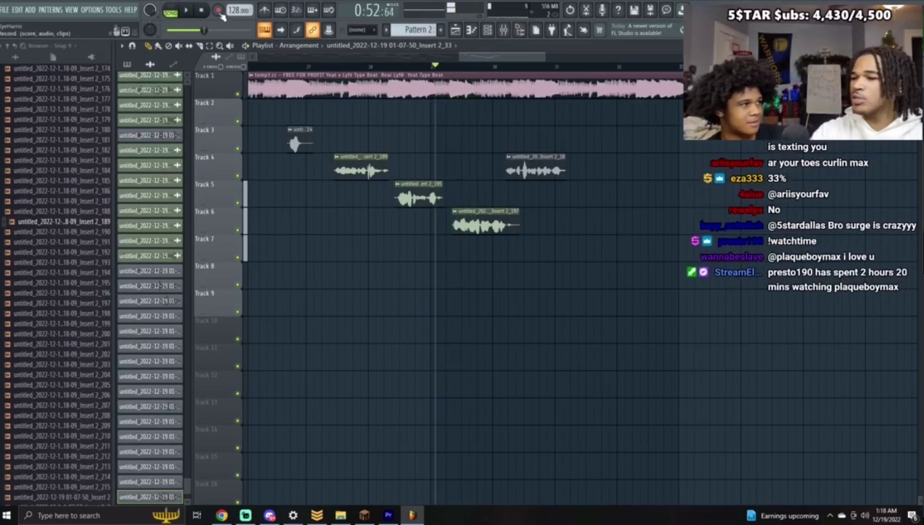
click(218, 10)
key(space)
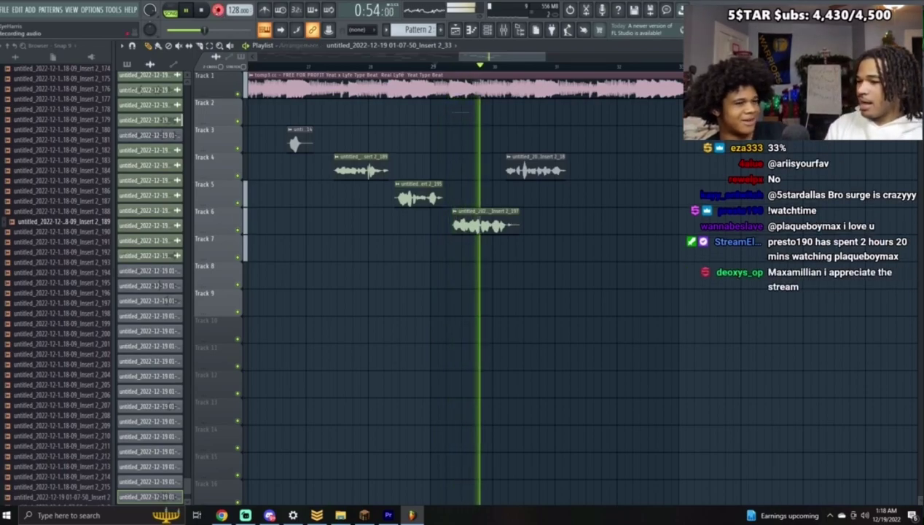
key(space)
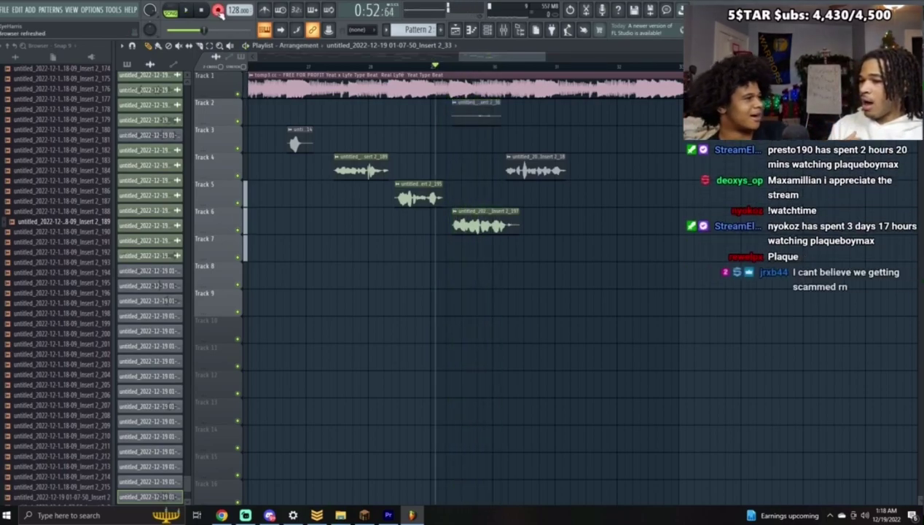
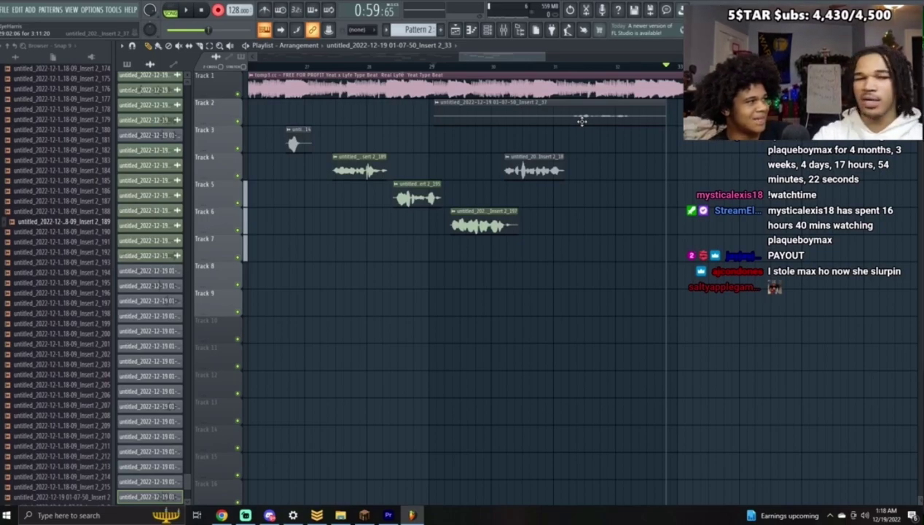
Step: Normalize the Insert 2_37 take on Track 2 and delete its clip
double_click(559, 120)
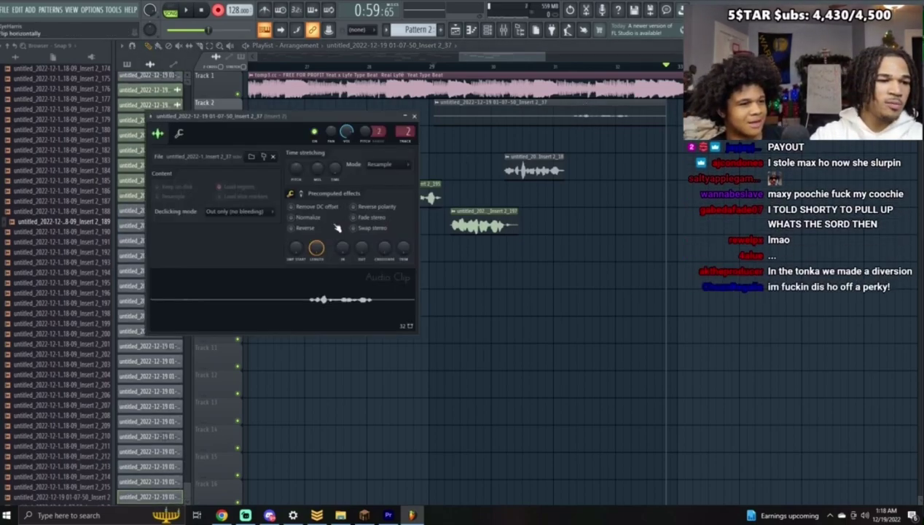
click(307, 218)
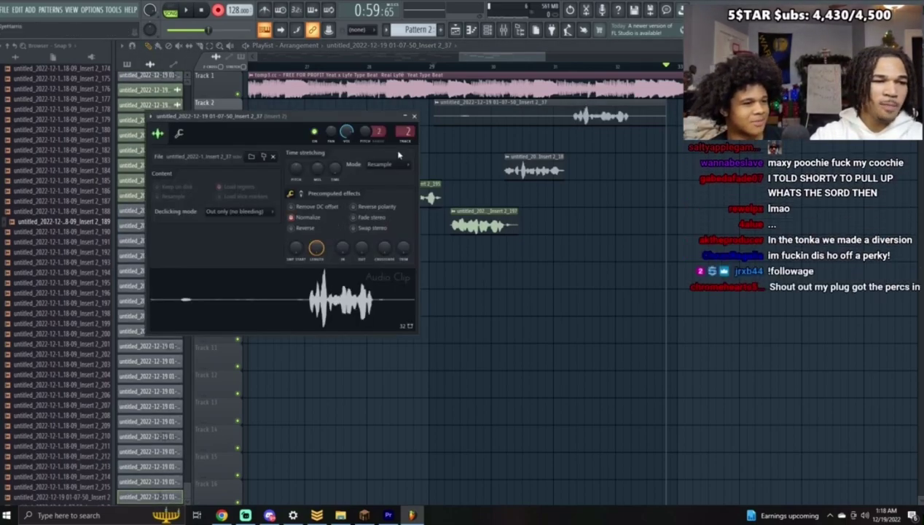
right_click(568, 112)
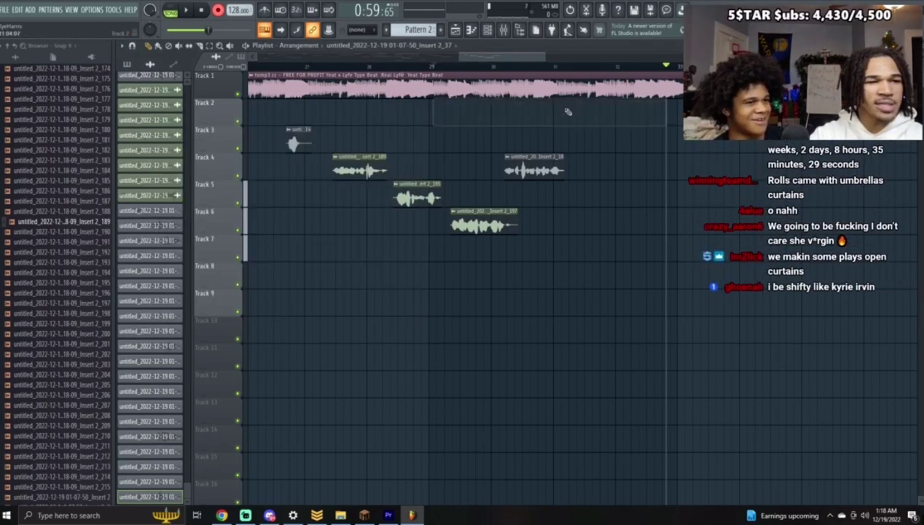
Step: Record repeated vocal takes from shortly after bar 29 and delete the rejected clip on Track 2
click(426, 70)
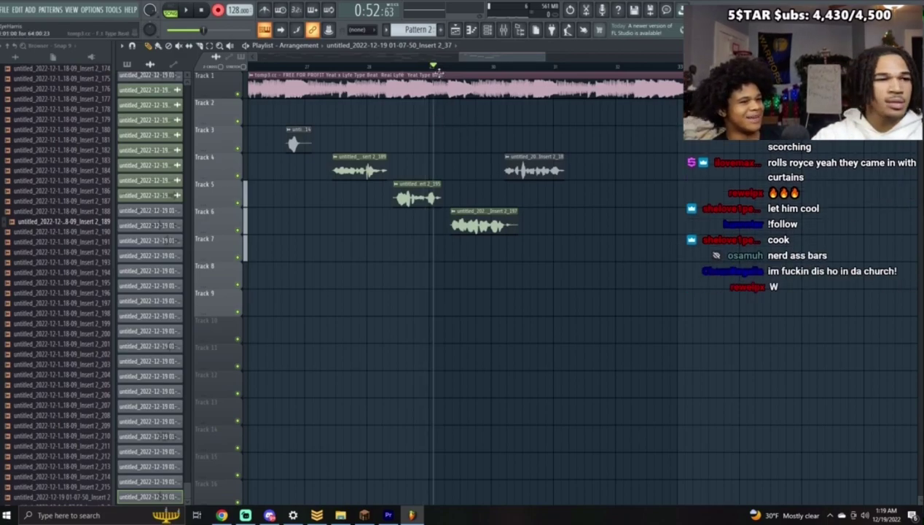
key(space)
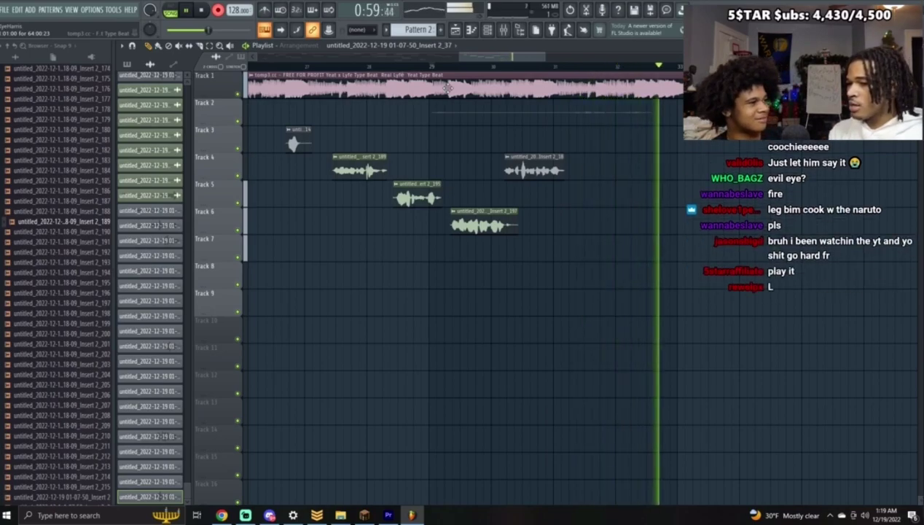
click(419, 66)
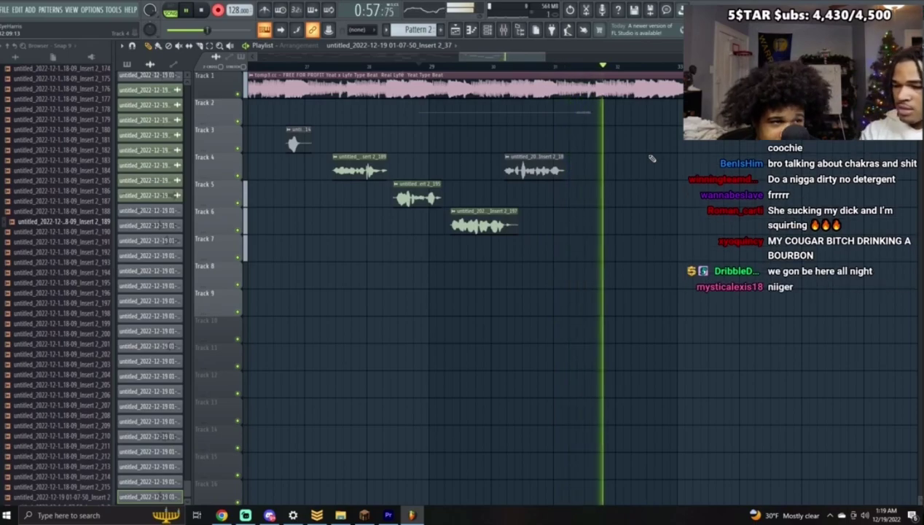
key(space)
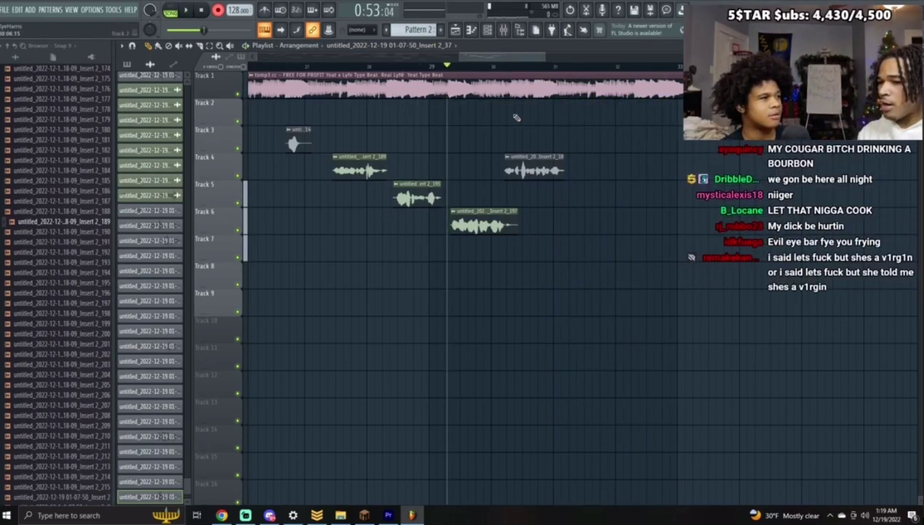
key(space)
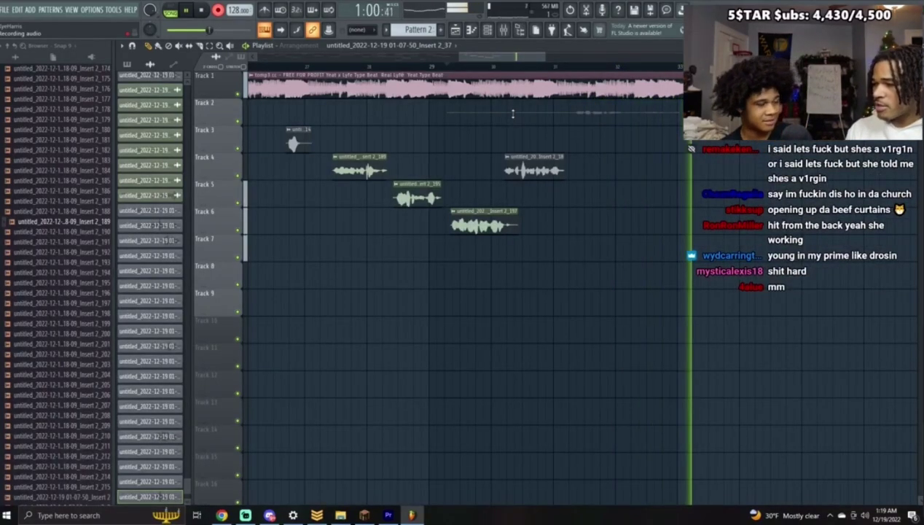
key(space)
key(space)
right_click(565, 114)
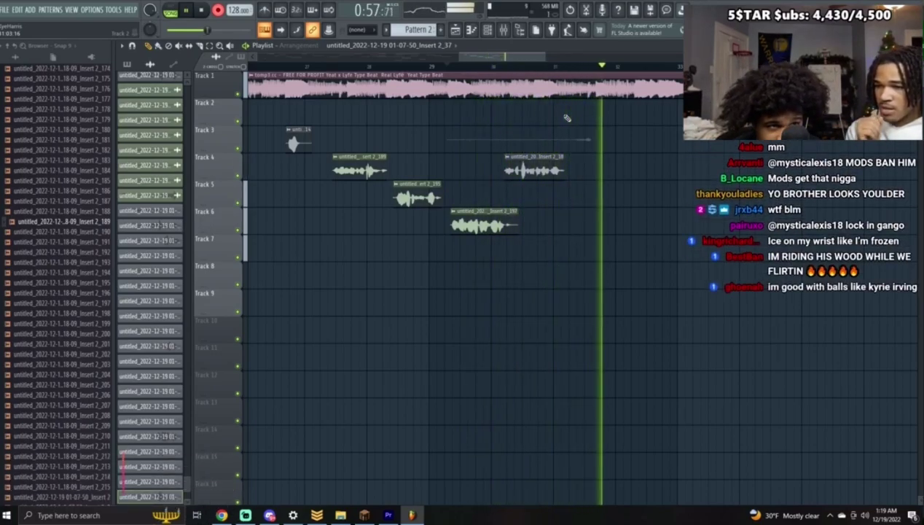
Step: Delete the rejected Insert 2_41 clip on Track 3 and retake the line from shortly after bar 29
key(space)
key(space)
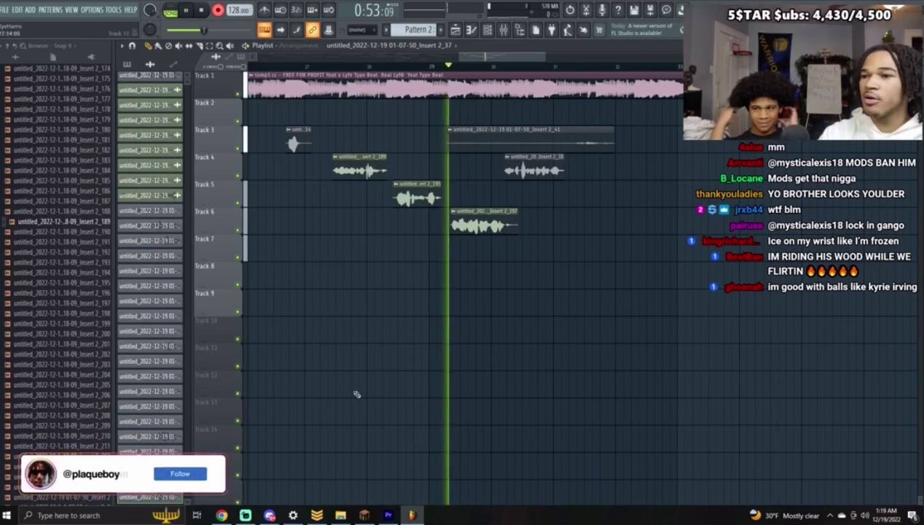
right_click(494, 130)
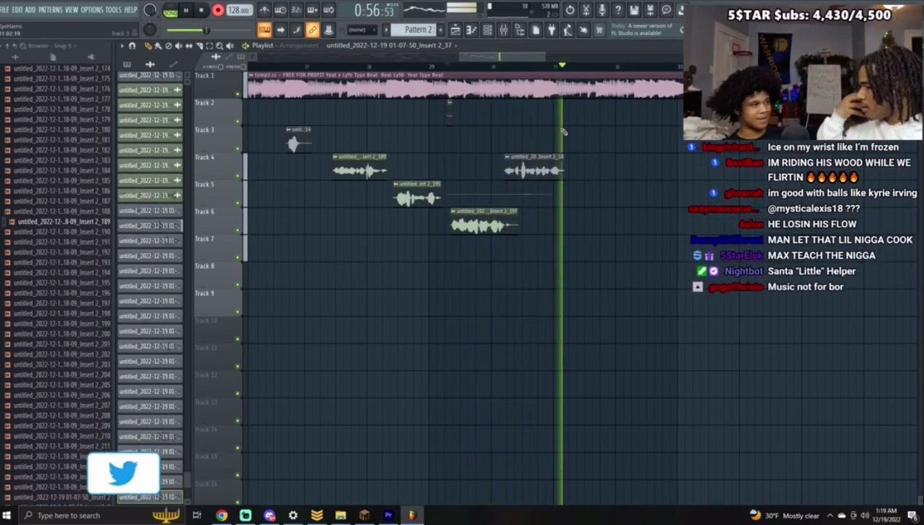
key(space)
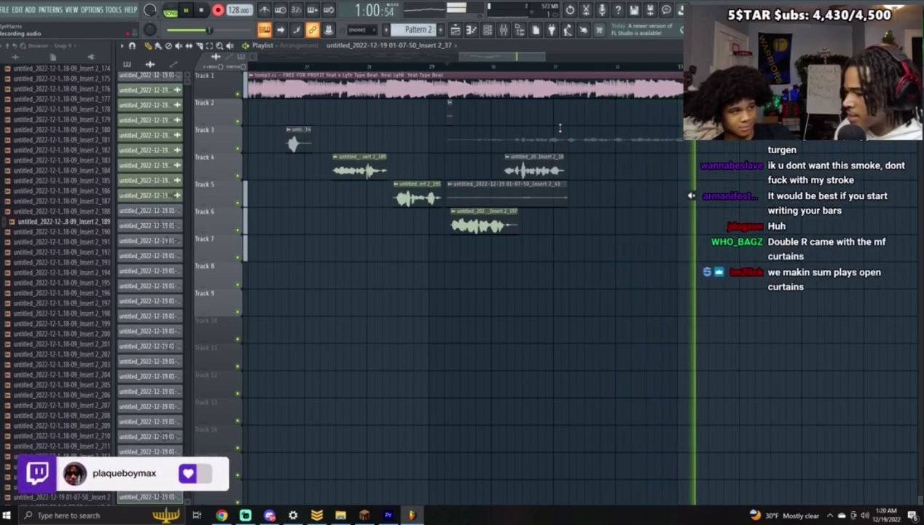
key(space)
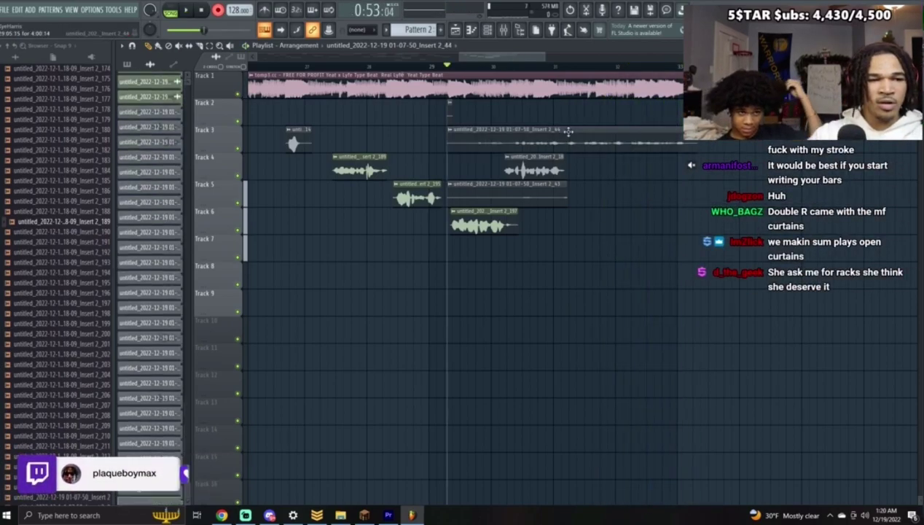
Step: Normalize the Insert 2_44 take on Track 3 and trim its start to shortly after bar 31
double_click(568, 132)
click(300, 205)
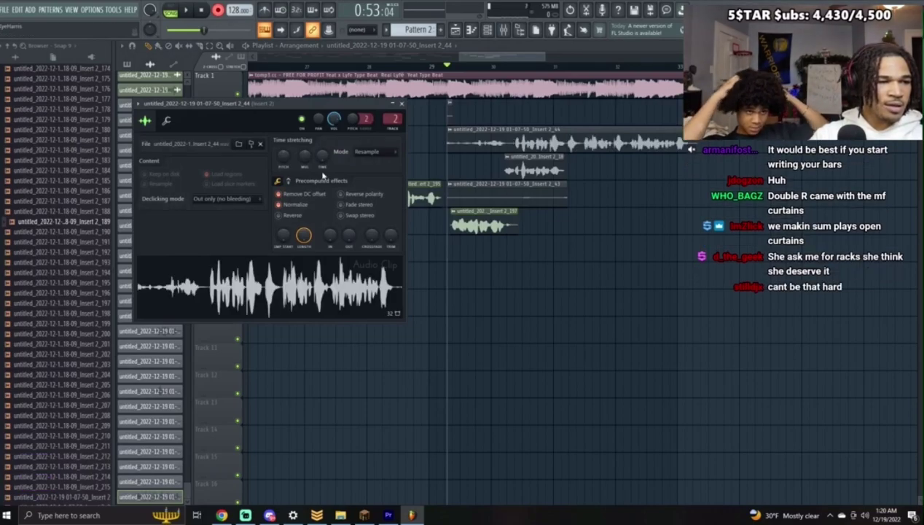
click(402, 104)
key(space)
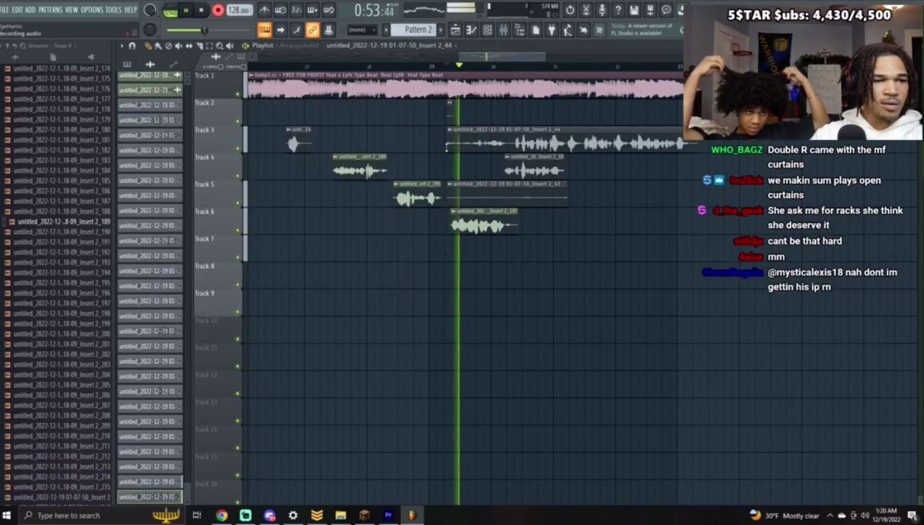
drag(446, 144, 571, 150)
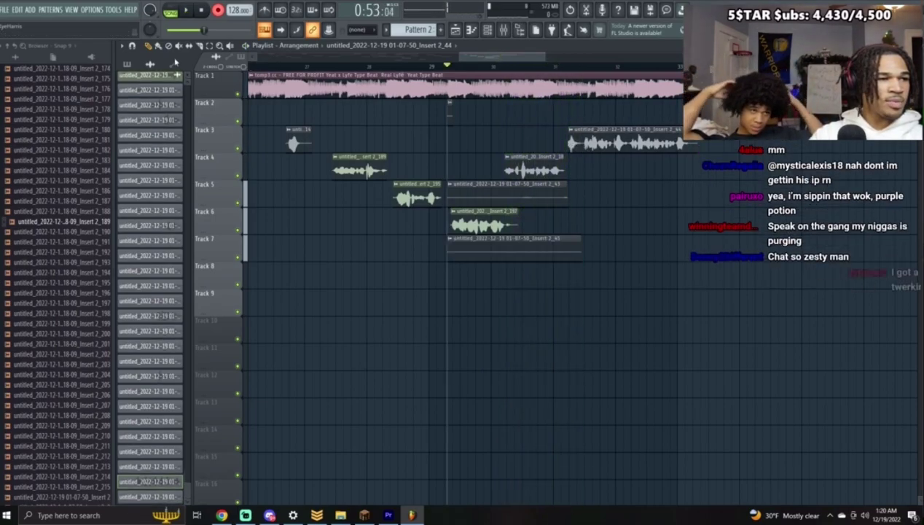
click(132, 46)
click(357, 29)
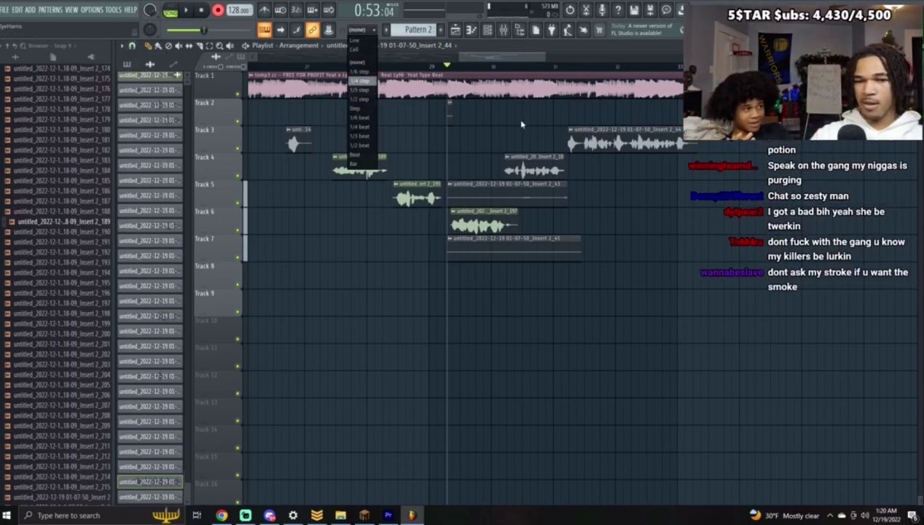
click(611, 140)
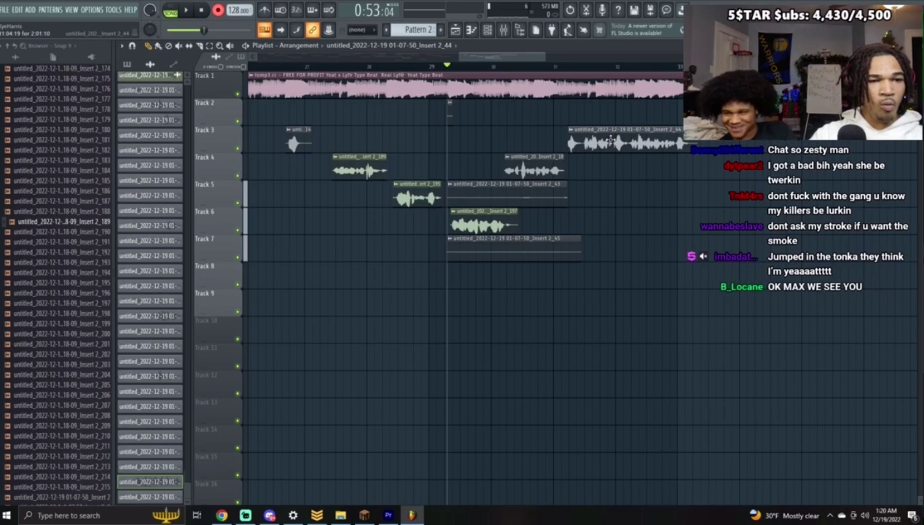
Step: Trim the end of the Insert 2_44 clip to a short phrase after bar 31 and delete the stray recordings on Tracks 5, 7 and 8
key(space)
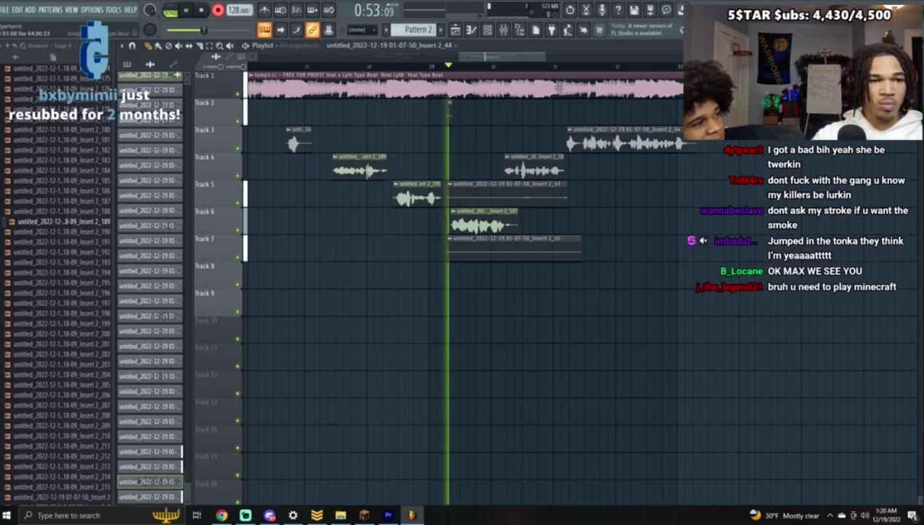
right_click(527, 191)
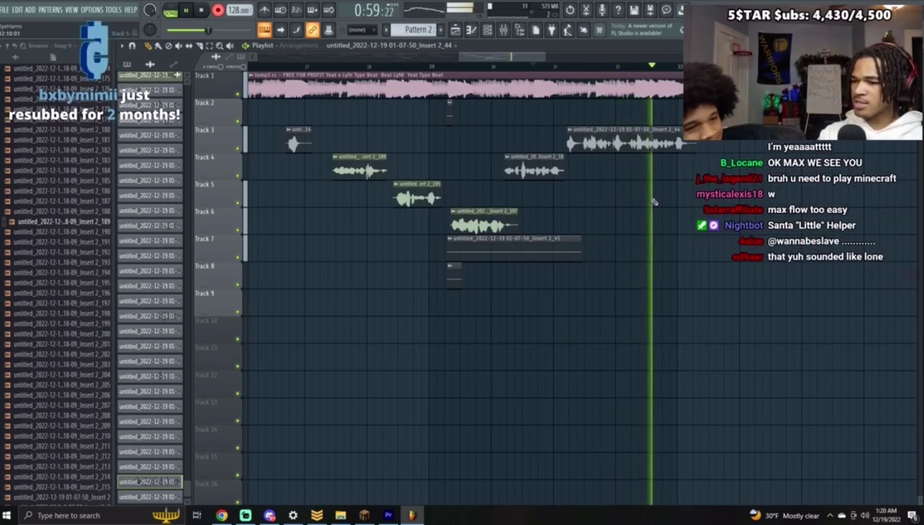
key(space)
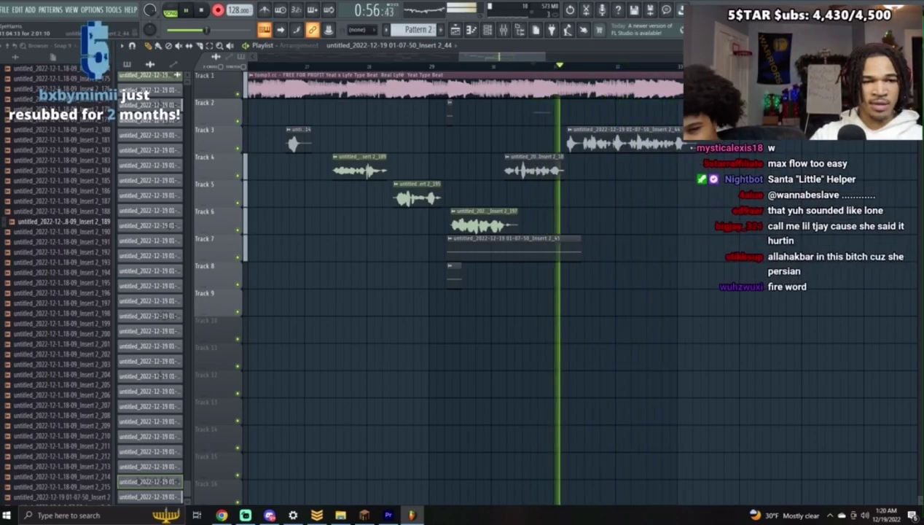
drag(693, 146, 584, 149)
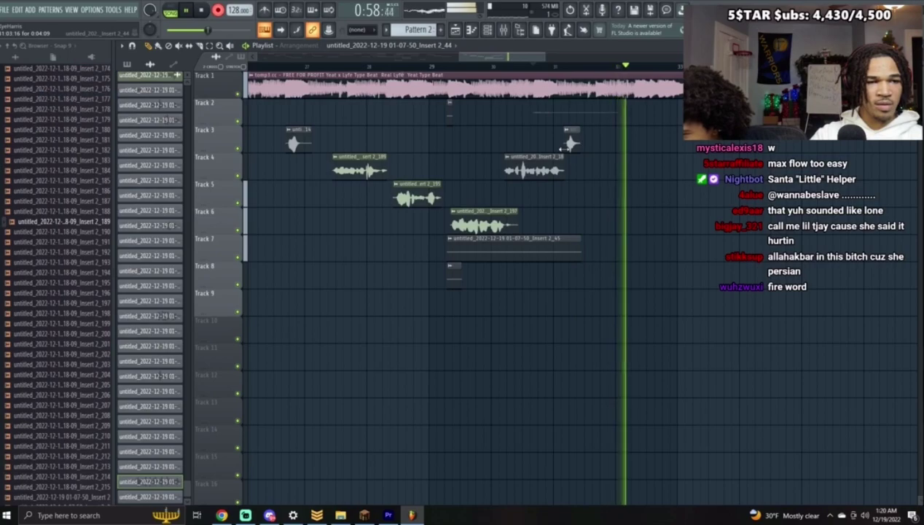
click(503, 70)
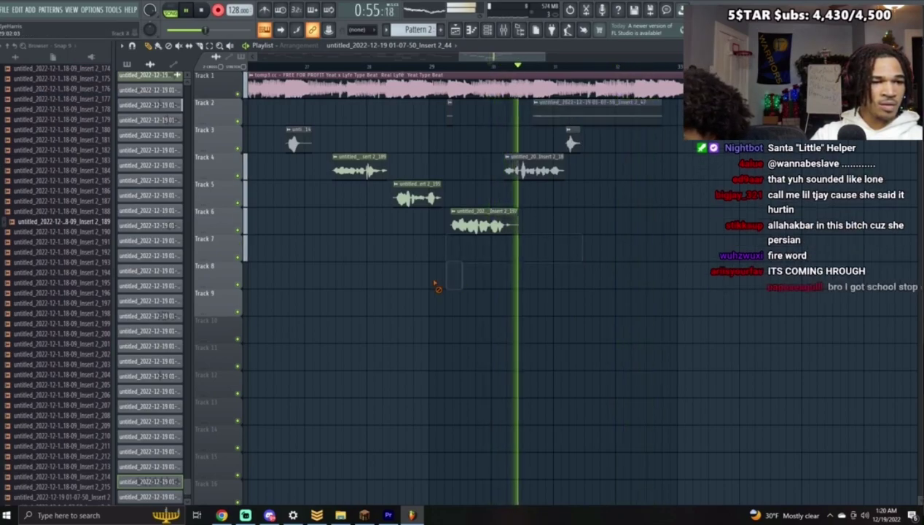
Step: Restart recording between bars 29 and 30 and capture a vocal take onto Track 2 from about bar 30
click(491, 65)
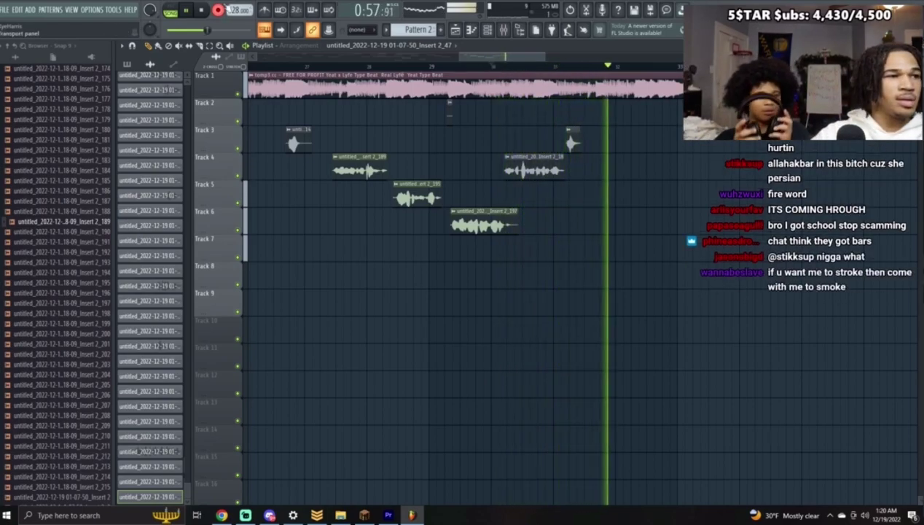
click(470, 66)
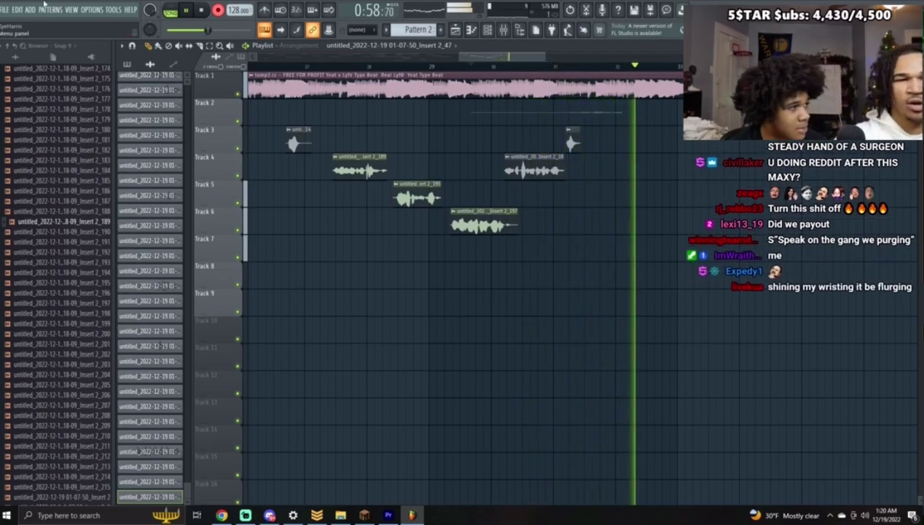
click(493, 68)
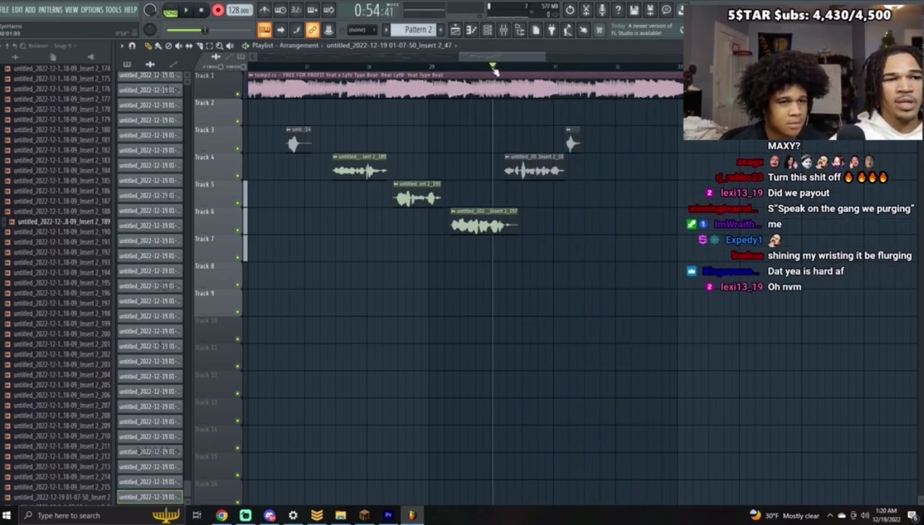
key(space)
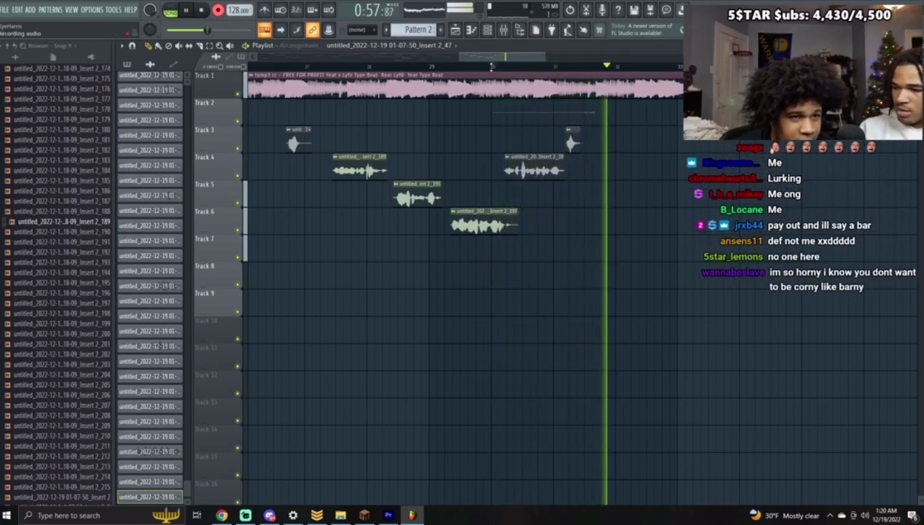
key(space)
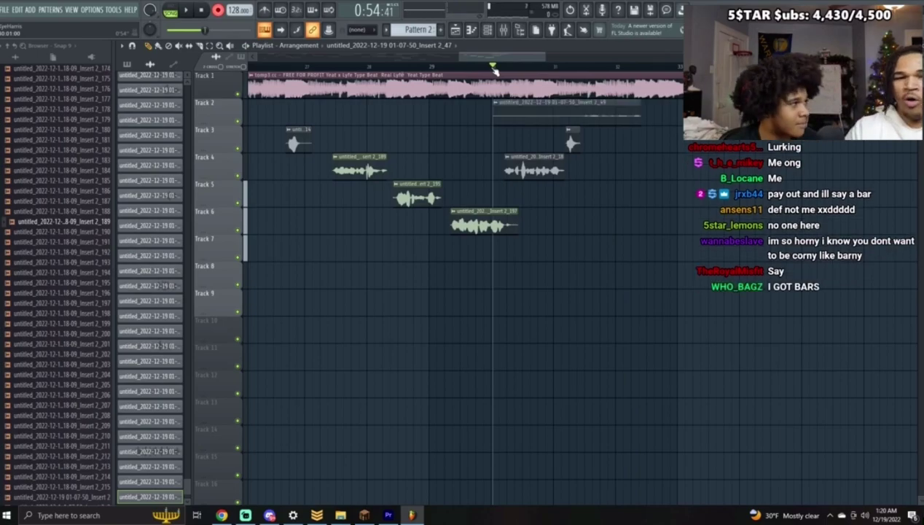
Step: Normalize the Insert 2_49 take on Track 2 and nudge its clip slightly earlier during playback
double_click(576, 114)
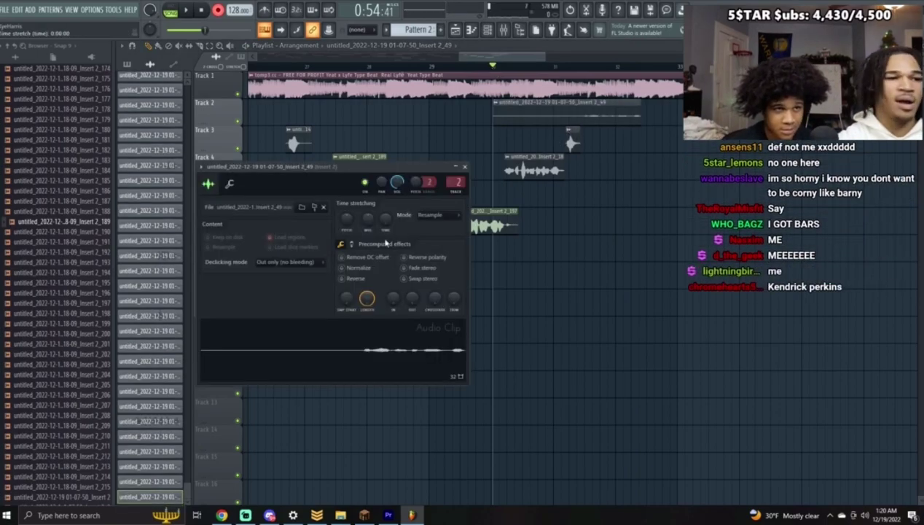
click(465, 166)
key(space)
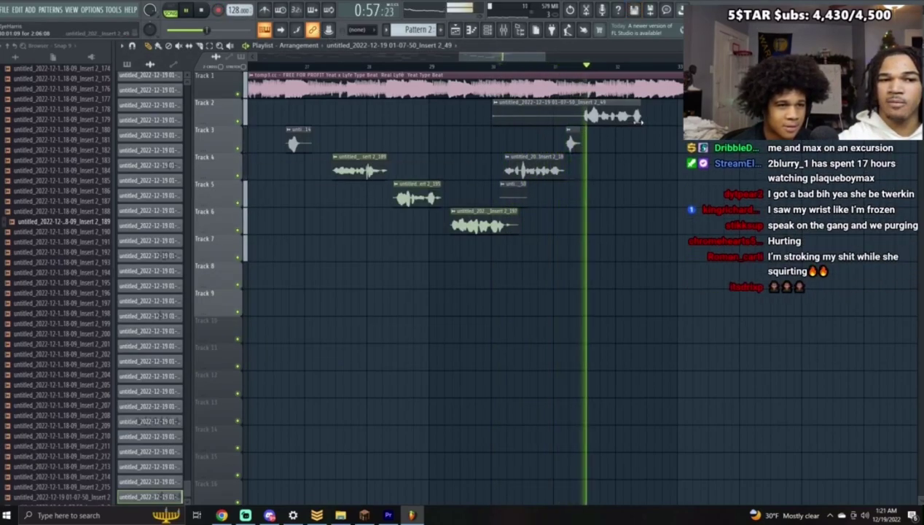
drag(636, 122, 627, 125)
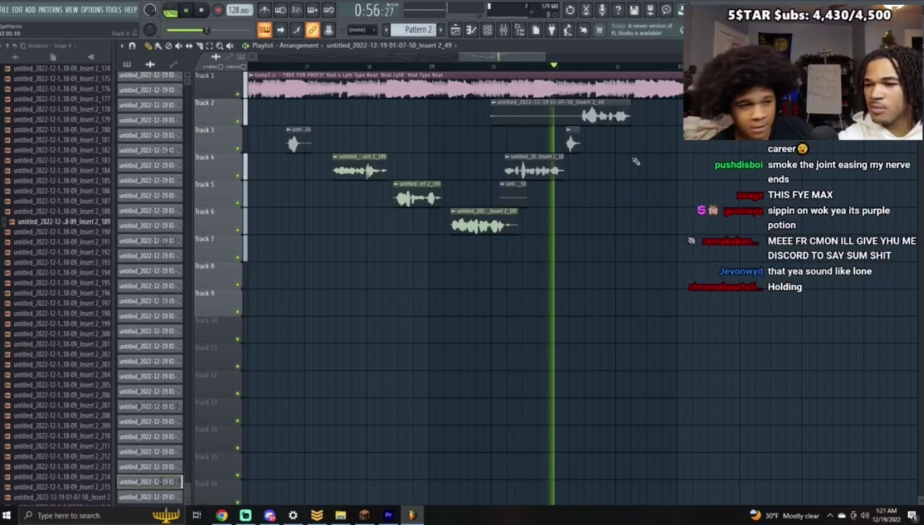
Step: Replay the Insert 2_49 take, then delete it from Track 2 along with the short Insert 2_50 clip on Track 5
click(543, 67)
click(502, 67)
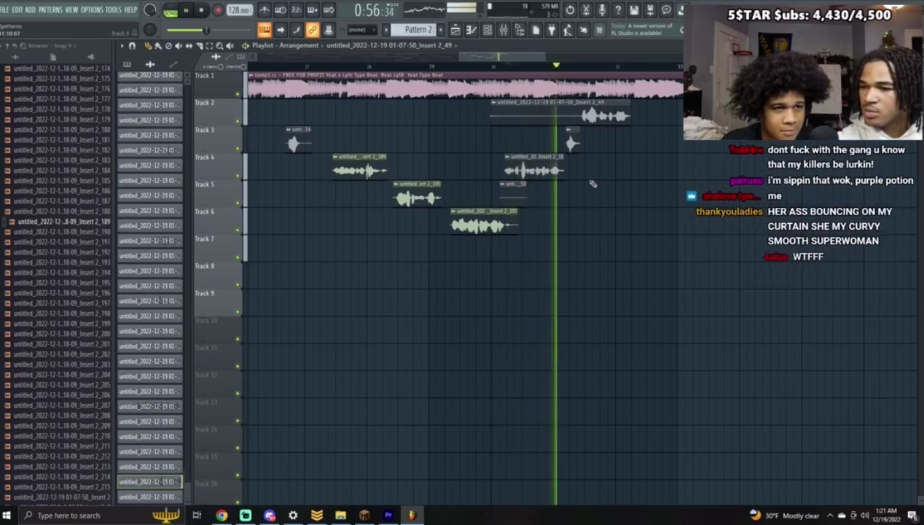
right_click(614, 119)
click(470, 67)
right_click(513, 194)
Step: Arm recording, record another vocal take onto Track 2 from between bars 29 and 30, and normalize it
key(space)
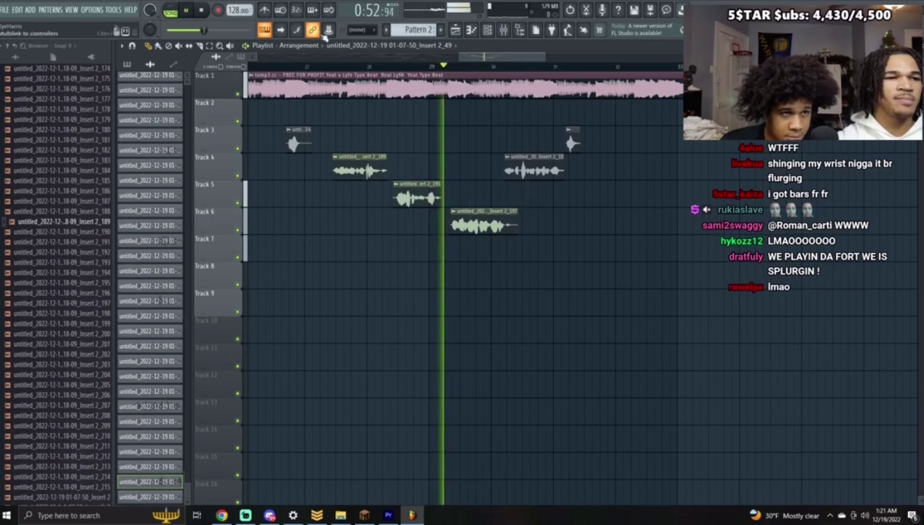
click(195, 10)
double_click(602, 122)
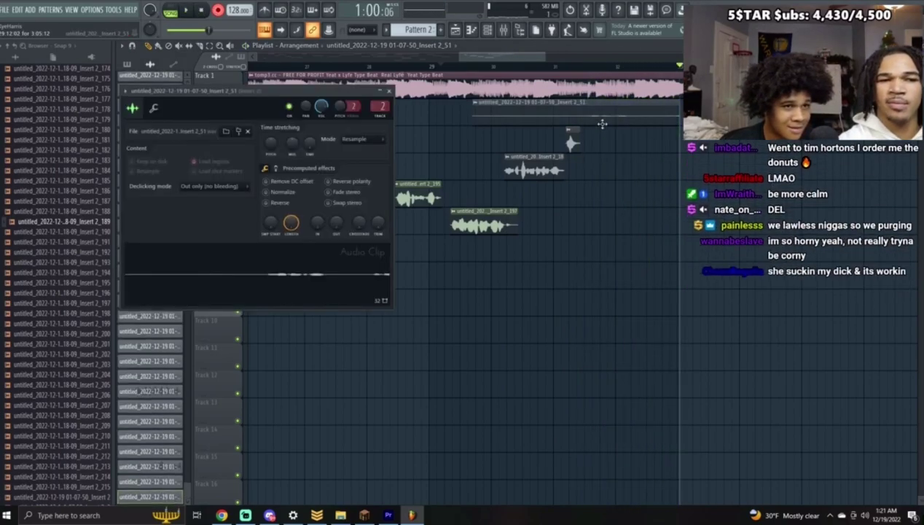
click(390, 92)
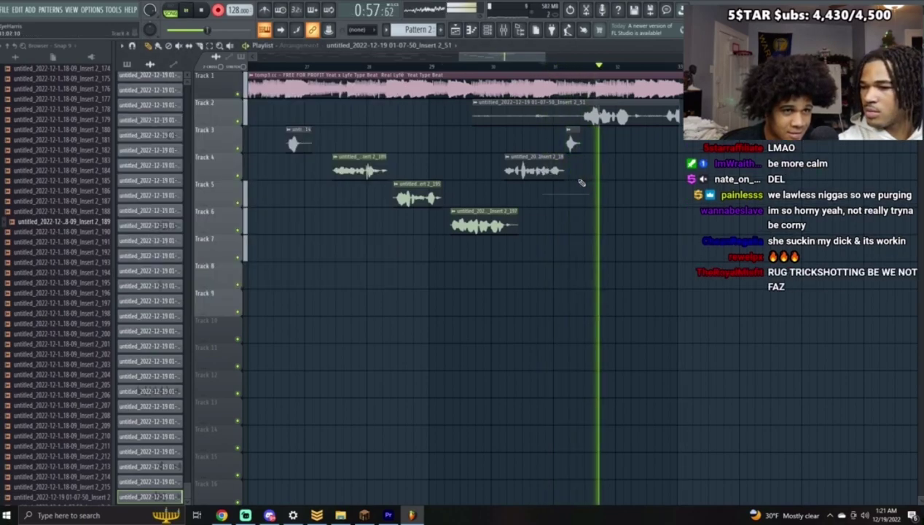
Step: Delete the Insert 2_51 take from Track 2 and the stray clip on Track 5, returning the playhead to before bar 30
right_click(575, 121)
click(467, 66)
right_click(600, 195)
Step: Restart recording and capture a new vocal take onto Track 2 from about bar 30
click(190, 12)
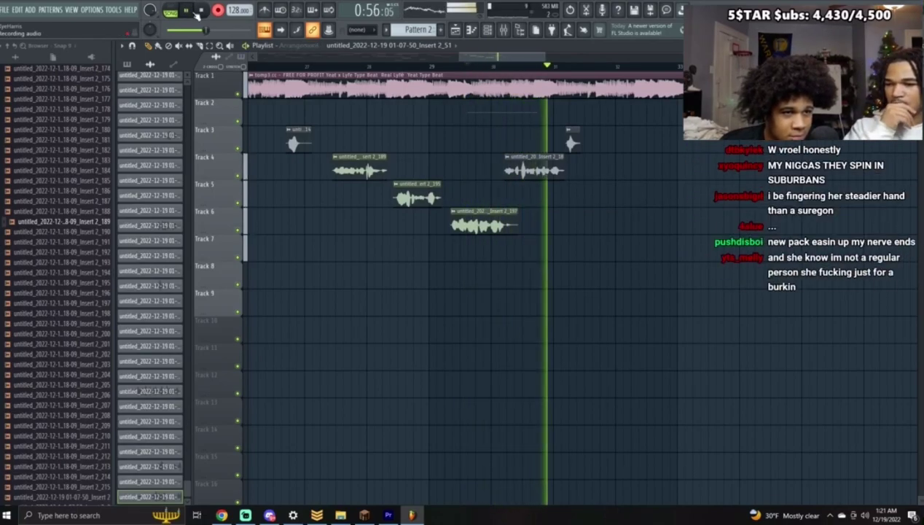
click(183, 11)
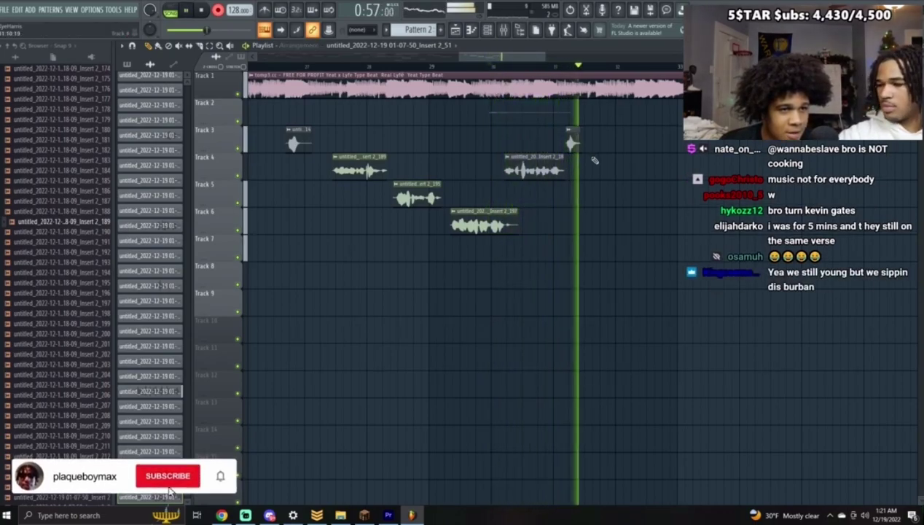
key(space)
Step: Normalize the Insert 2_54 take on Track 2 and route it to Main vocals
double_click(628, 113)
click(321, 229)
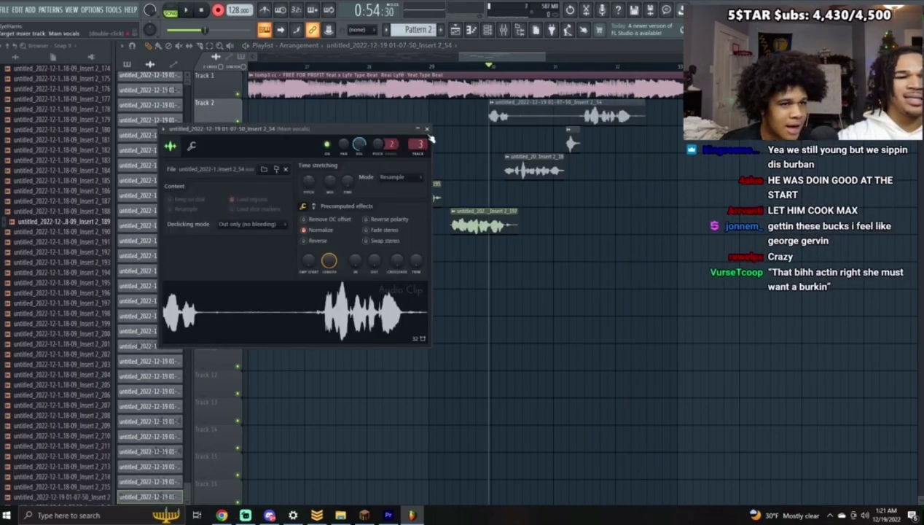
Step: Discard the Insert 2_54 take and record a replacement vocal onto Track 2 from just before bar 30
click(427, 129)
key(space)
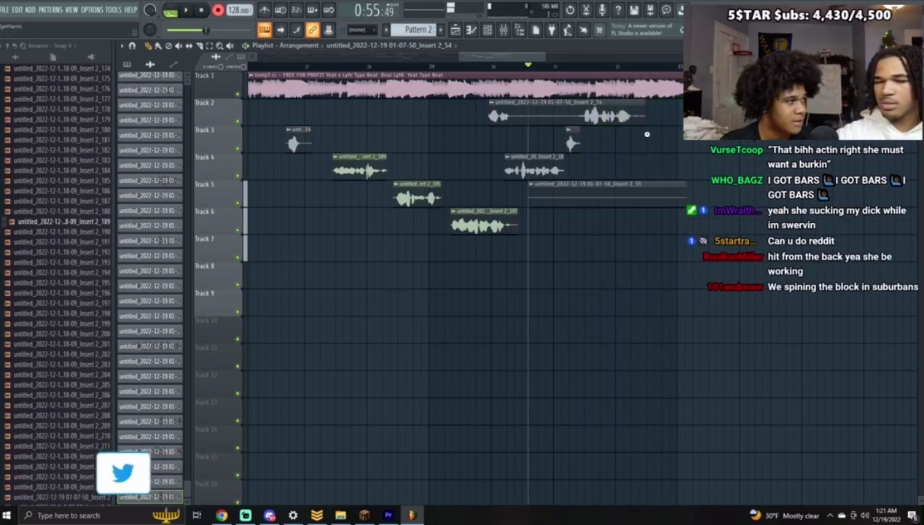
click(468, 66)
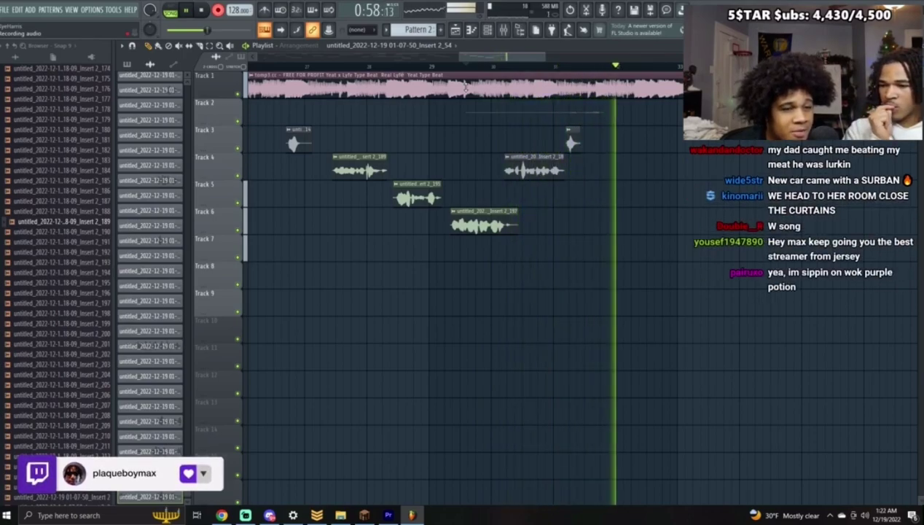
key(space)
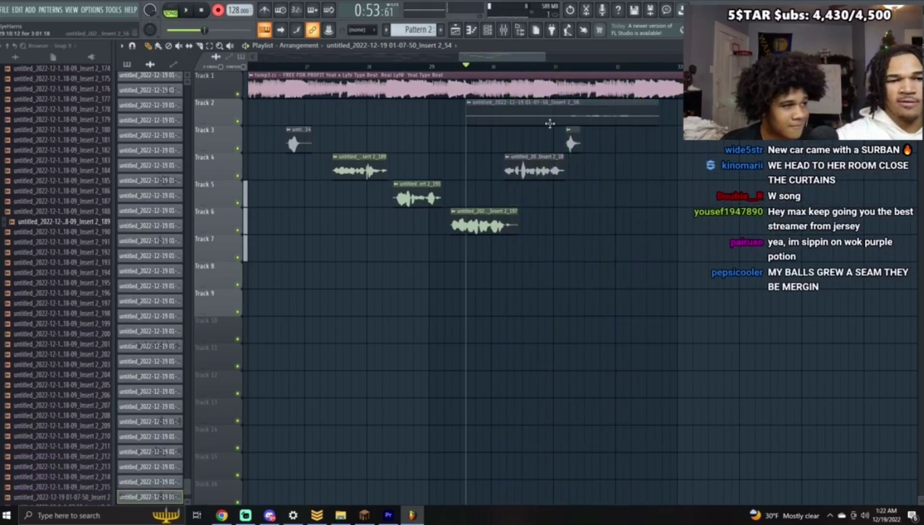
Step: Normalize the Insert 2_56 take, route it to Main vocals and trim its empty start to about halfway between bars 31 and 32
double_click(550, 123)
click(347, 254)
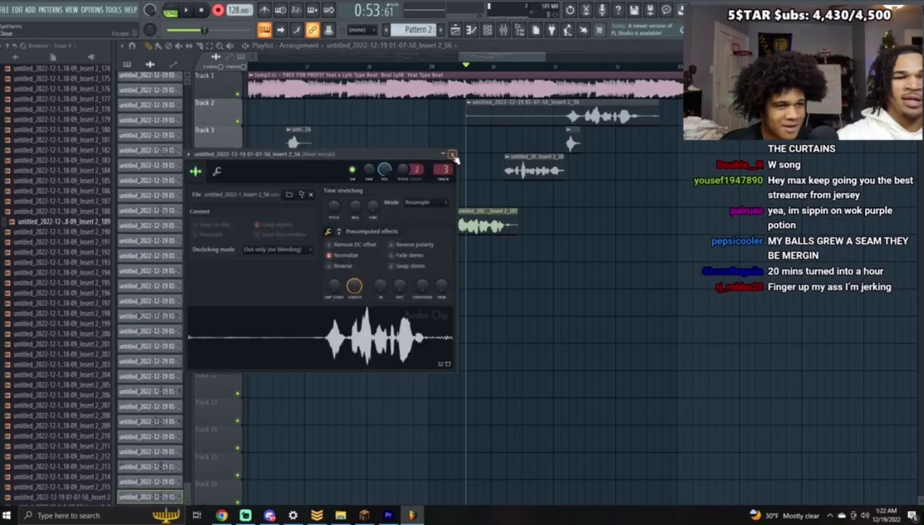
click(452, 155)
drag(468, 115, 577, 122)
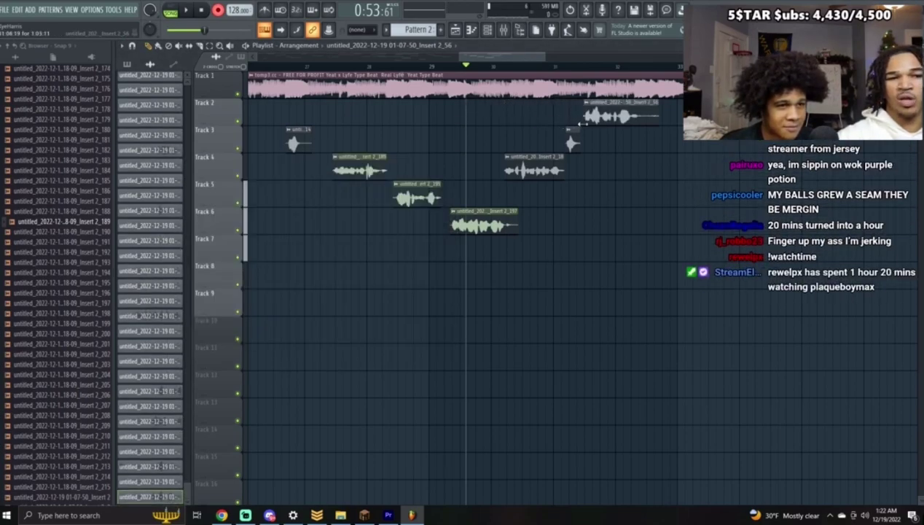
Step: Play the trimmed Track 2 take against the beat and try splitting it near bar 32
key(space)
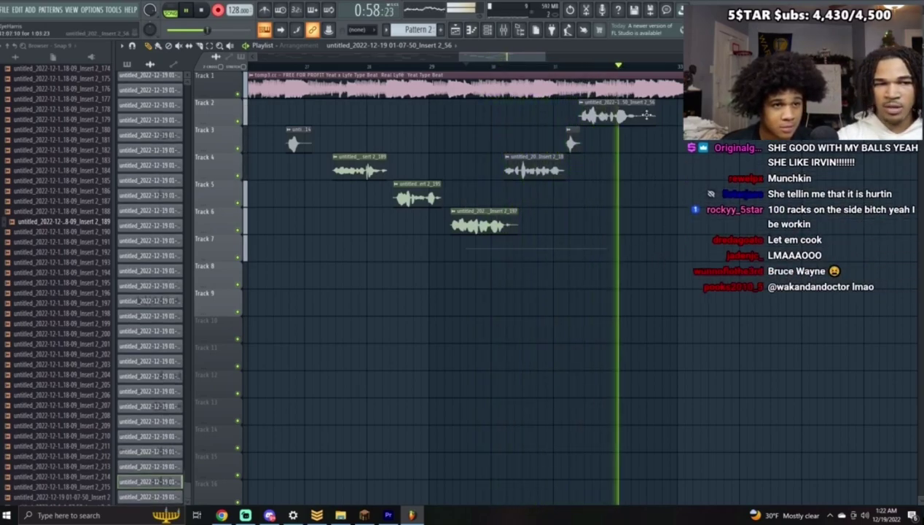
key(space)
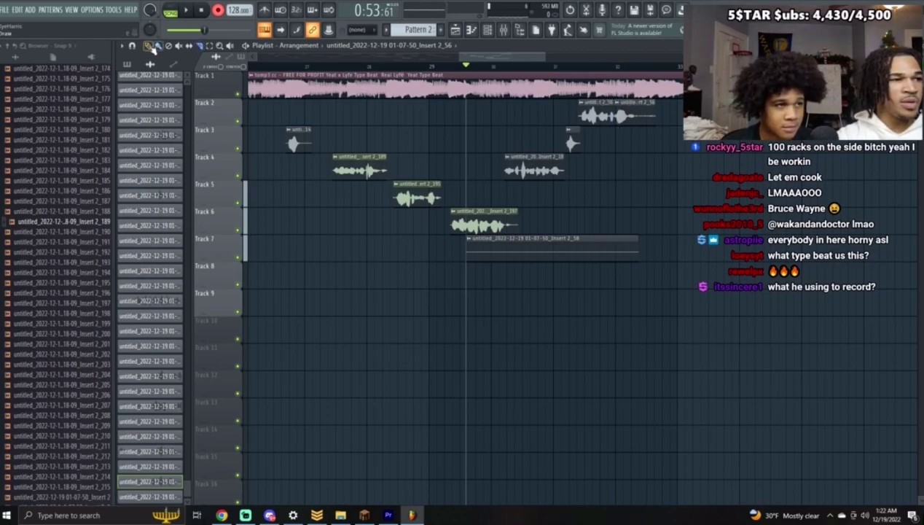
key(space)
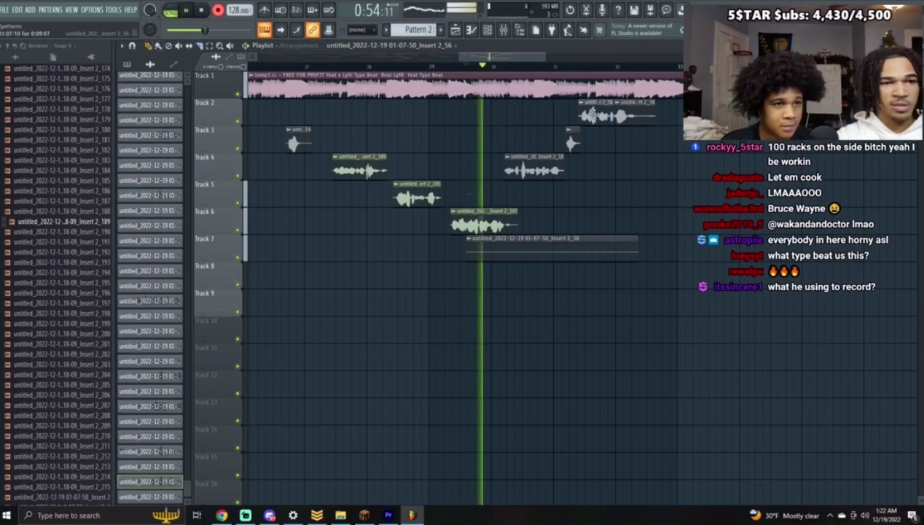
key(space)
Step: Delete both pieces of the split Track 2 take and record another vocal take there from just before bar 30
right_click(642, 118)
right_click(591, 119)
key(space)
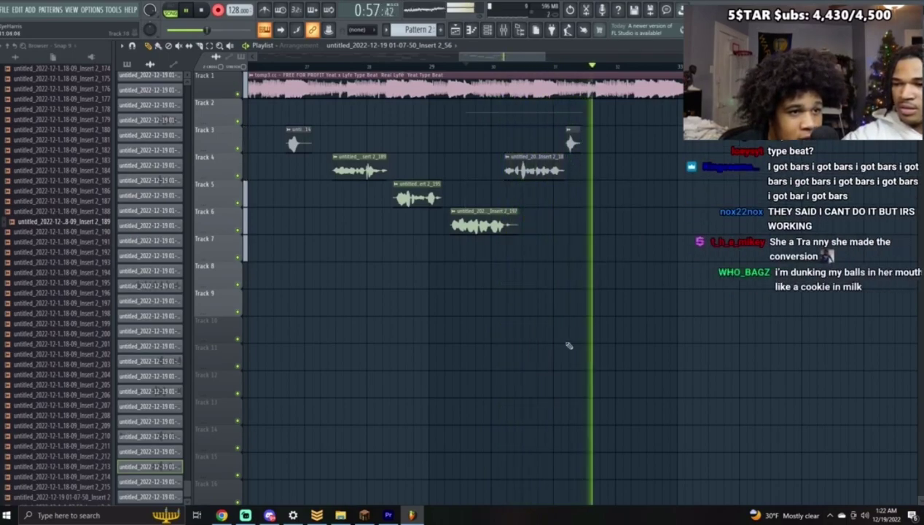
Step: Normalize the Insert 2_60 take on Track 2 and play it back from bar 31
double_click(608, 107)
click(401, 103)
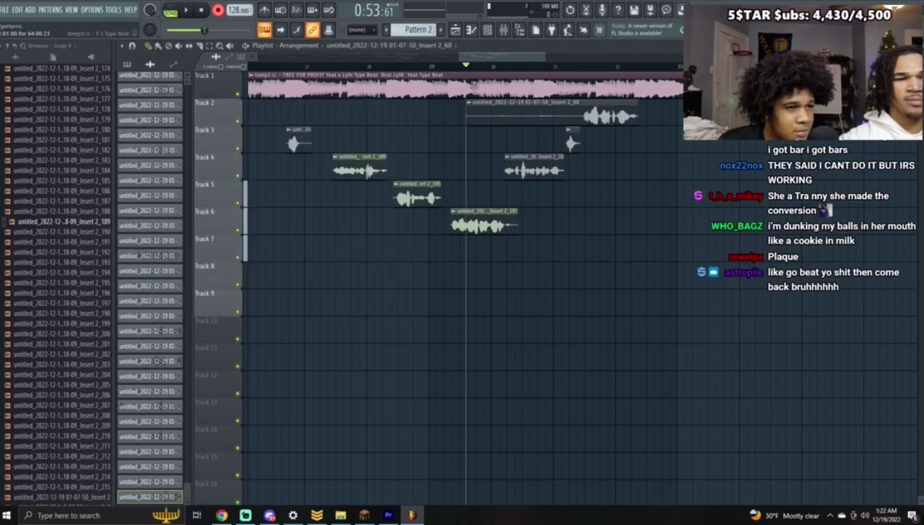
click(556, 67)
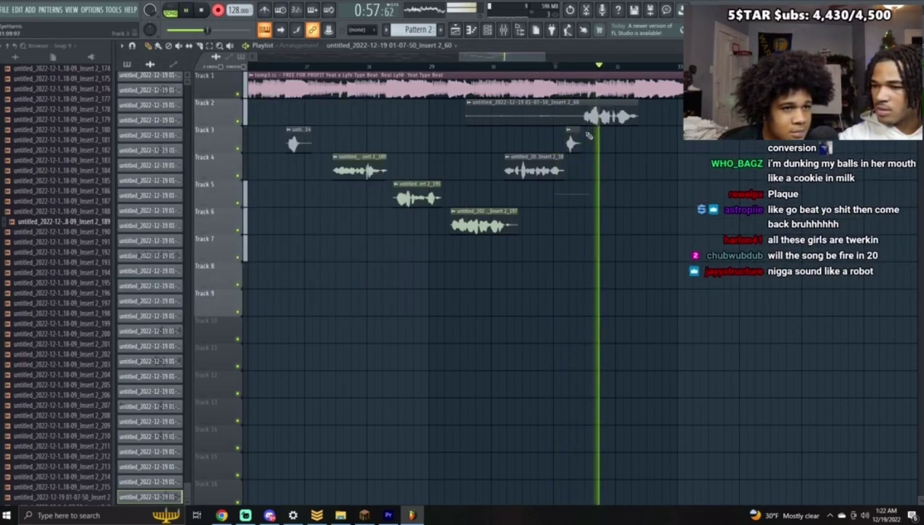
Step: Replace the Insert 2_60 take with a new recording on Track 2 from just before bar 30 and normalize it
click(488, 67)
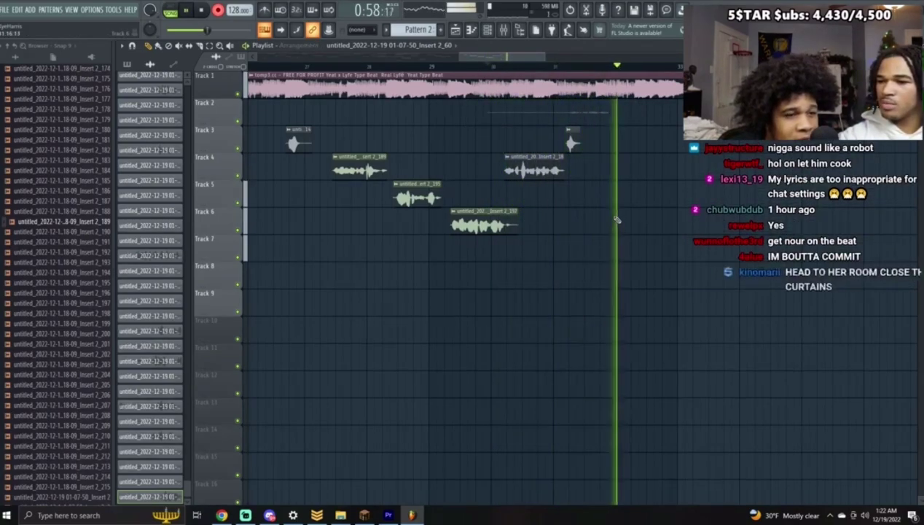
key(space)
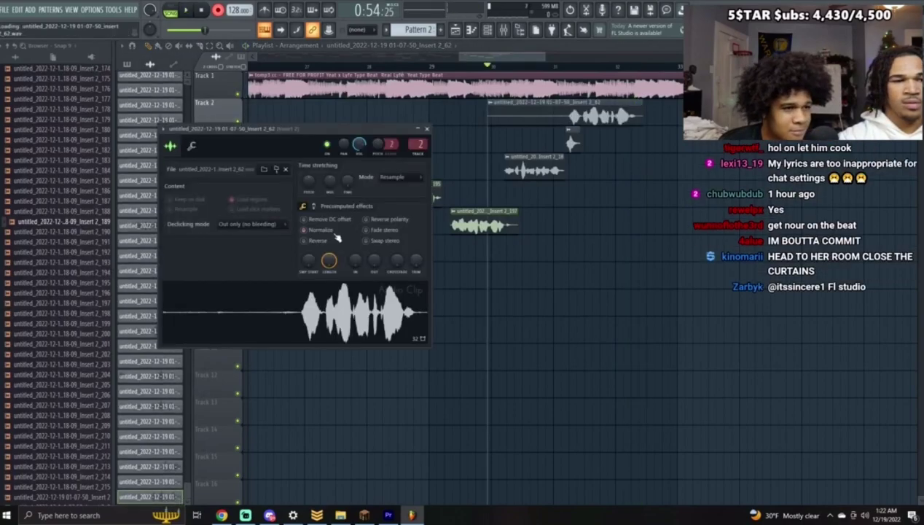
key(space)
click(427, 129)
Step: Disarm recording and trim the silent start off the Insert 2_62 take on Track 2 while playing it back
click(219, 11)
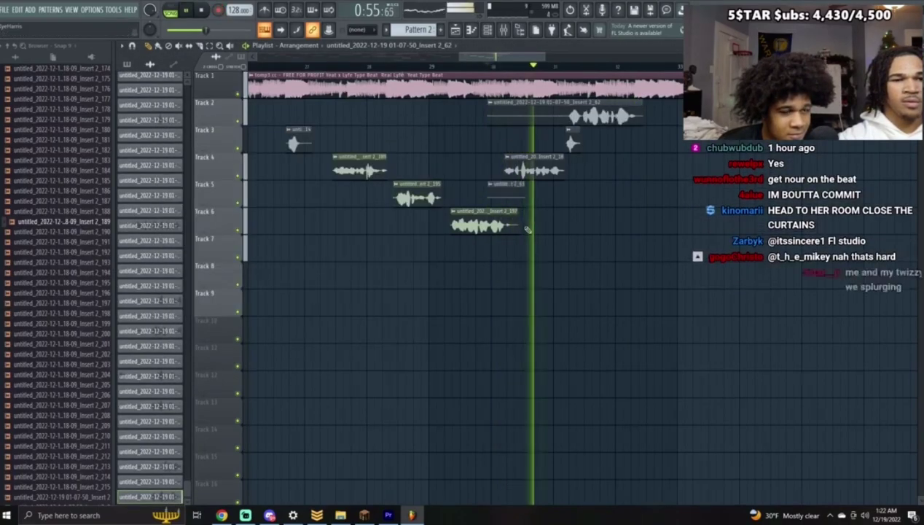
drag(491, 122, 604, 122)
key(space)
Step: Record a replacement for the Insert 2_62 take on Track 2 and normalize it
key(space)
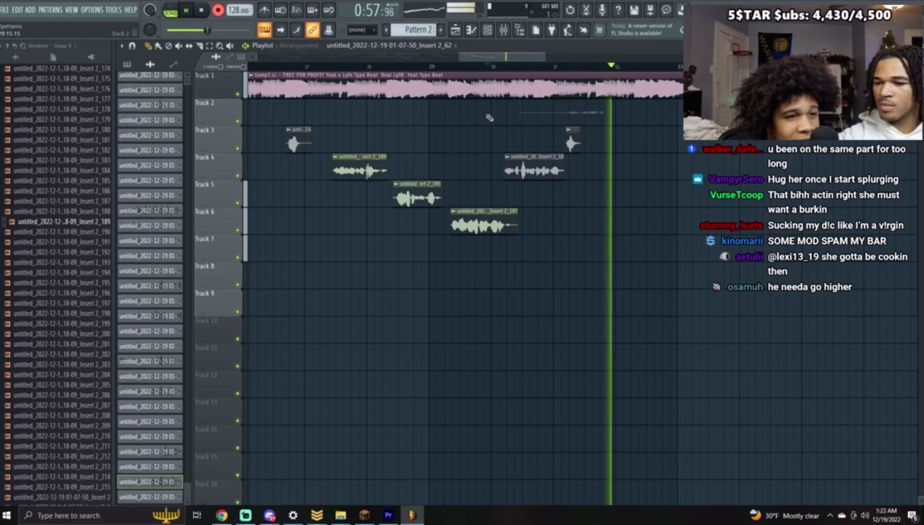
key(space)
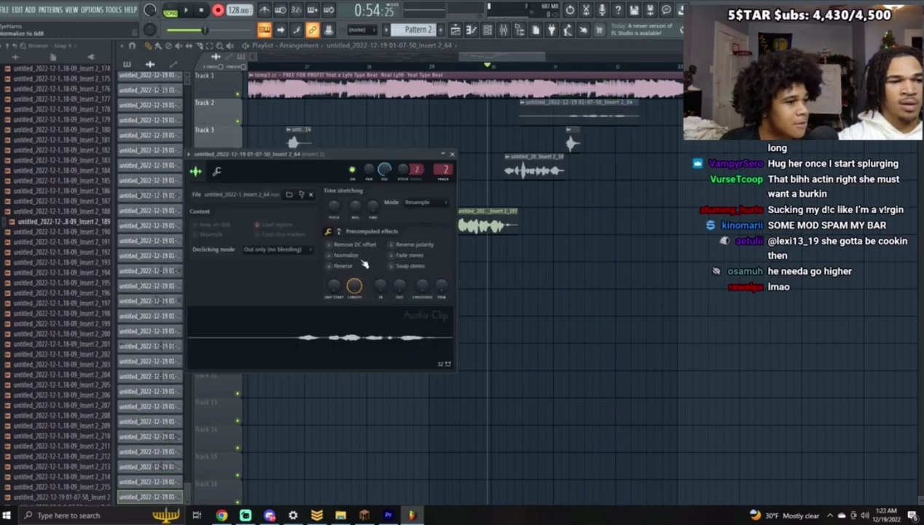
click(344, 255)
click(452, 155)
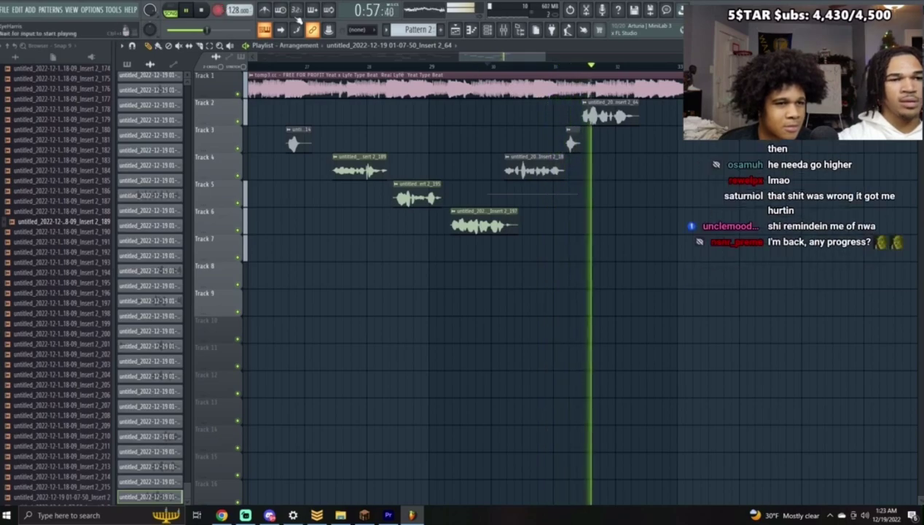
Step: Play back the new Track 2 take, then record the next line onto Track 4 from just before bar 31
key(space)
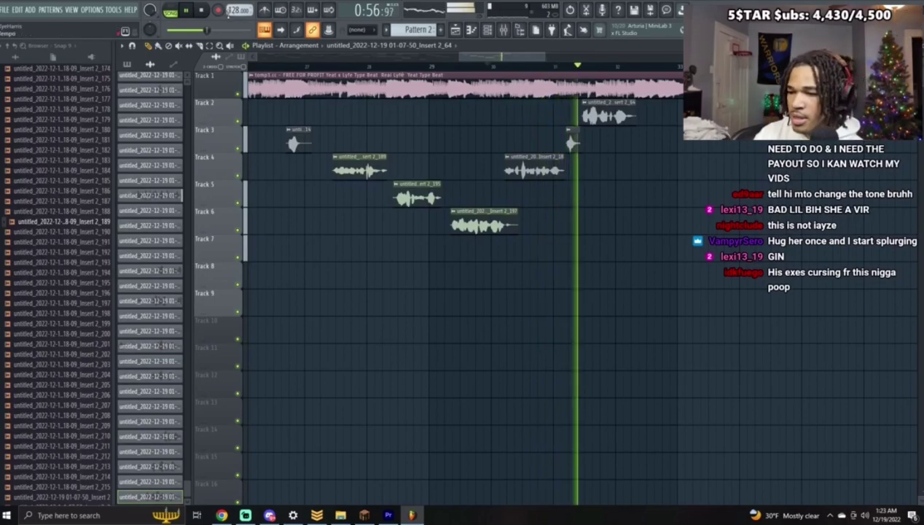
key(space)
drag(544, 58, 517, 66)
click(462, 67)
key(space)
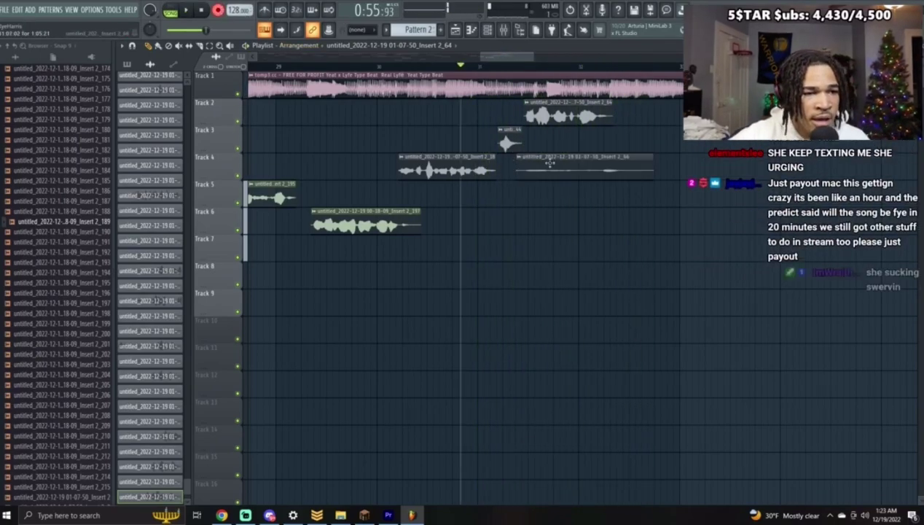
Step: Normalize the Insert 2_66 take on Track 4, route it to Main vocals and trim its start to just after bar 32
double_click(550, 160)
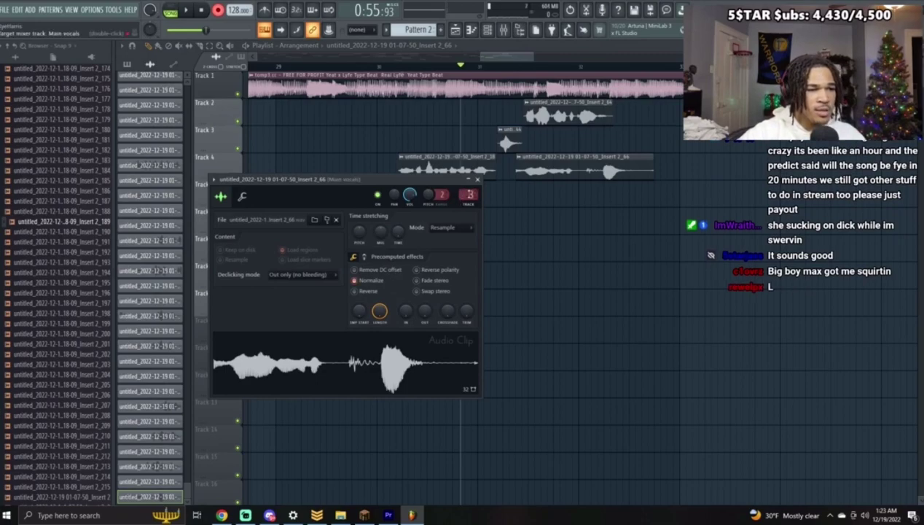
click(478, 180)
key(space)
drag(518, 173, 602, 188)
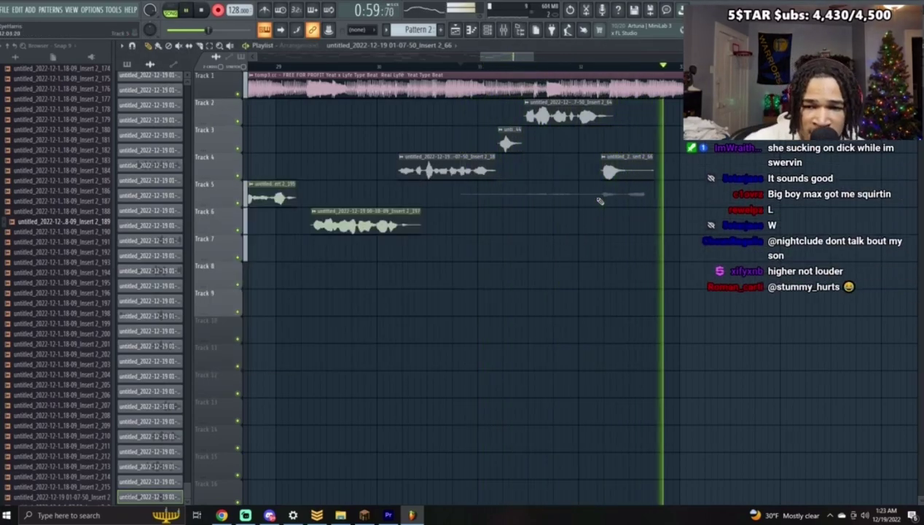
Step: Finish the Track 5 recording, normalize the take, route it to Main vocals and trim its start to between bars 32 and 33
double_click(578, 188)
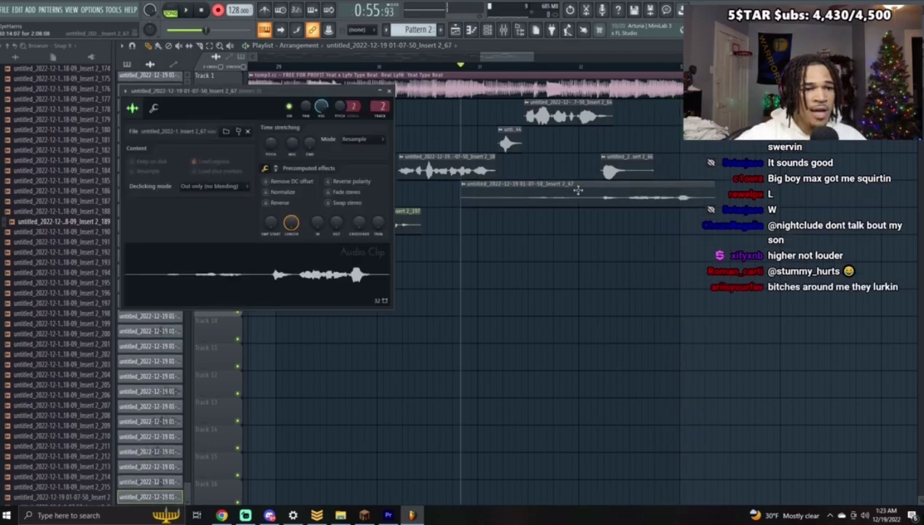
click(275, 192)
scroll(385, 106, up, 1)
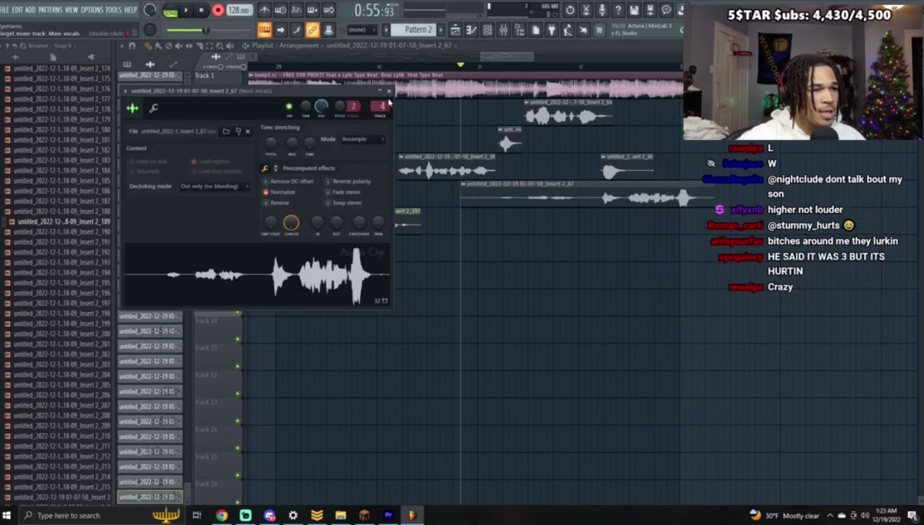
click(390, 91)
key(space)
drag(462, 203, 630, 214)
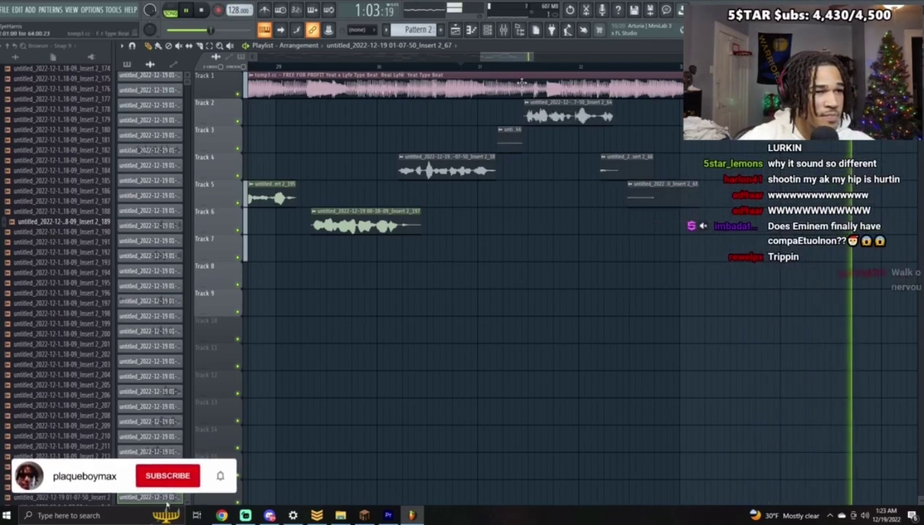
Step: Delete the Track 1 beat clip that starts at bar 41 and split the remaining beat just after bar 33
drag(533, 57, 674, 56)
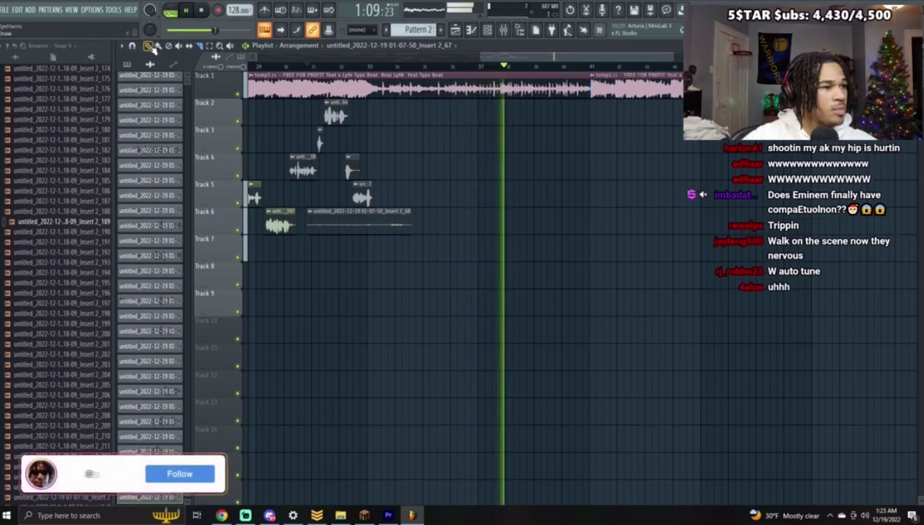
right_click(599, 86)
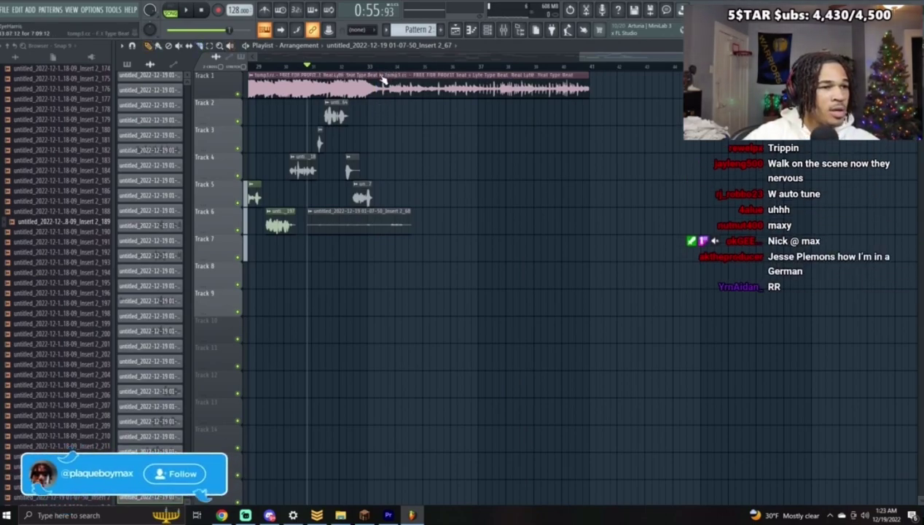
click(380, 76)
Step: Play the arrangement from the beginning to review the vocals over the beat
click(582, 58)
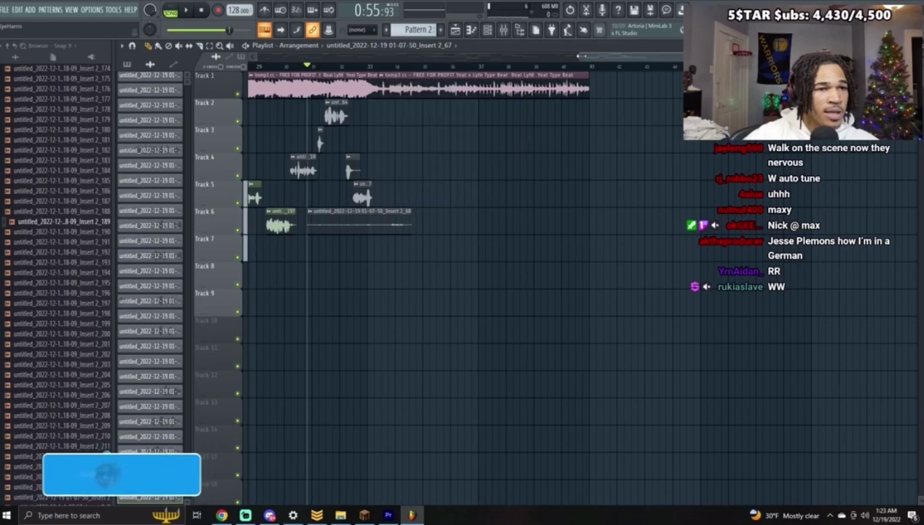
drag(582, 58, 252, 60)
click(251, 66)
key(space)
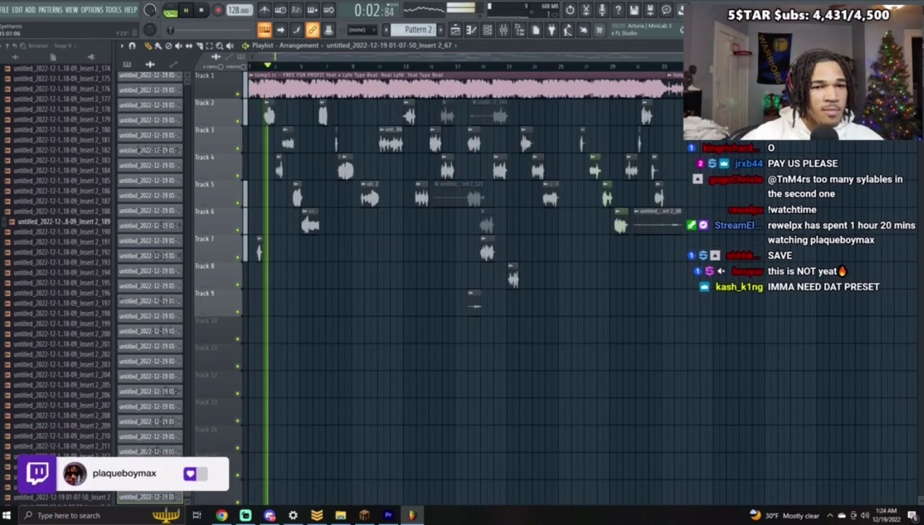
scroll(584, 56, up, 2)
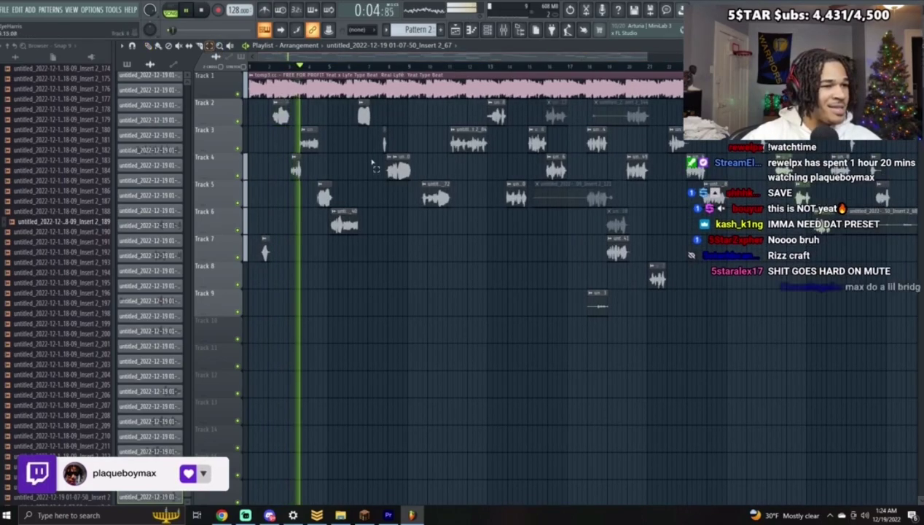
Step: Select the vocal clips on Tracks 2 to 7 across roughly the first ten bars
drag(444, 340, 272, 93)
drag(446, 314, 262, 92)
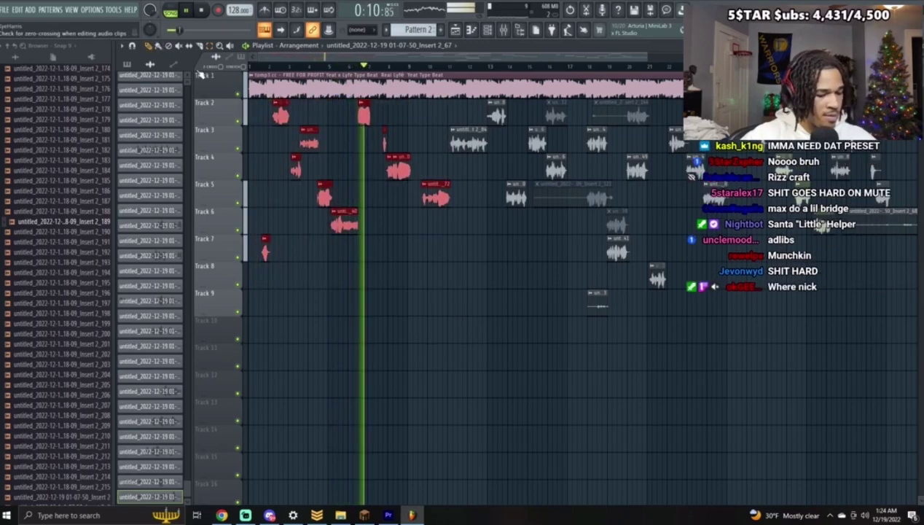
click(210, 46)
drag(389, 288, 313, 97)
drag(392, 260, 247, 94)
click(148, 46)
Step: Play from about bar 32 and delete the leftover Insert 2_68 clip on Track 6
mouse_move(309, 57)
mouse_down()
mouse_move(412, 73)
mouse_move(503, 103)
mouse_up()
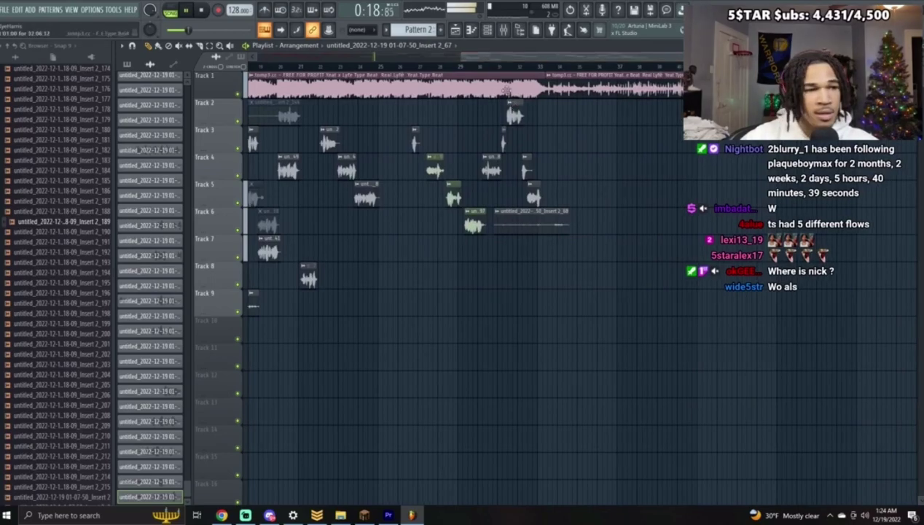
key(space)
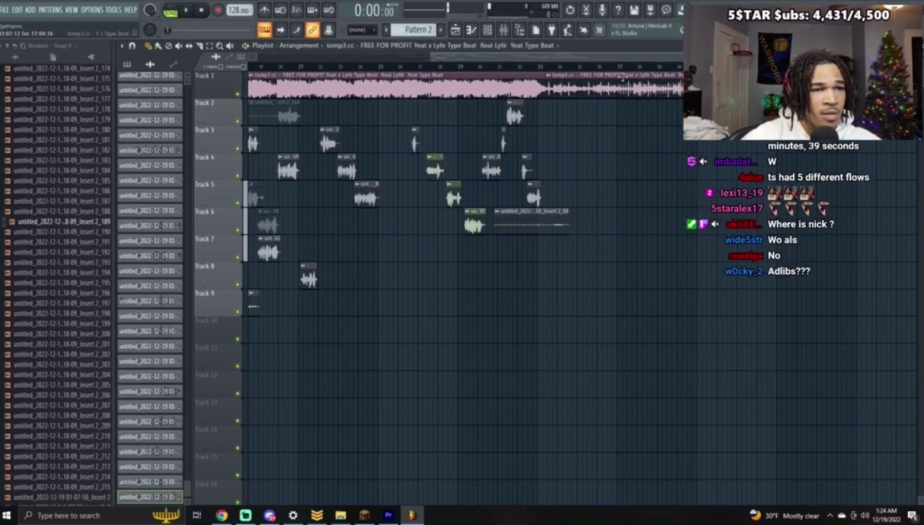
click(522, 66)
key(space)
right_click(564, 214)
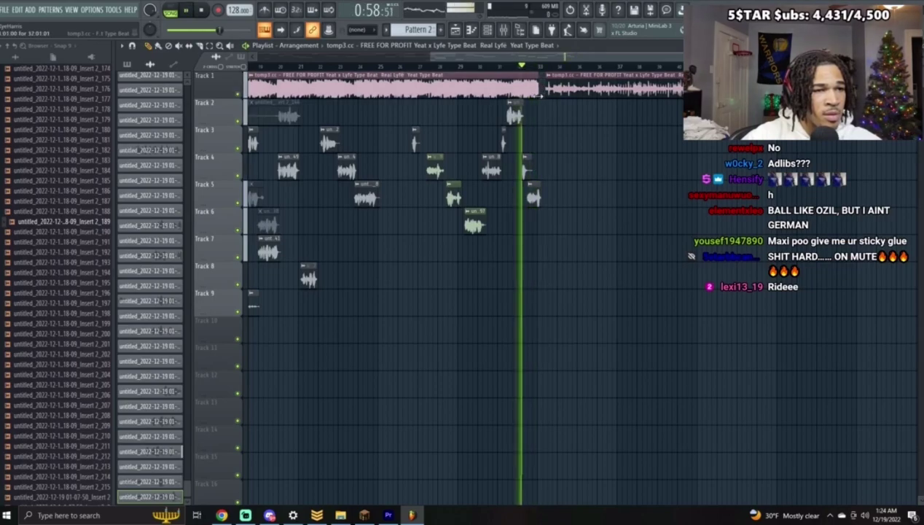
Step: Trim the two Track 1 beat clips around bar 33, ending the first at about bar 32 step 12 to leave a short gap
key(space)
key(space)
mouse_move(538, 96)
mouse_down()
mouse_move(602, 103)
mouse_move(543, 98)
mouse_up()
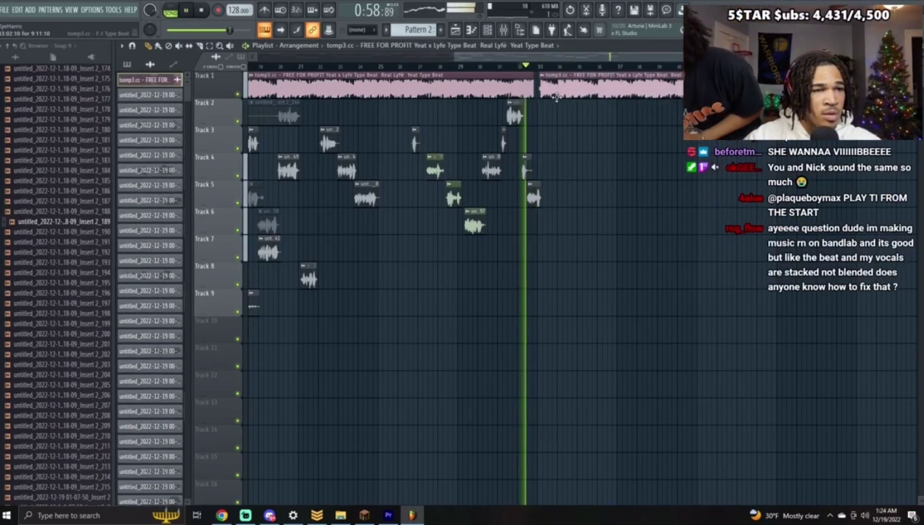
key(space)
drag(818, 56, 552, 55)
drag(524, 57, 631, 78)
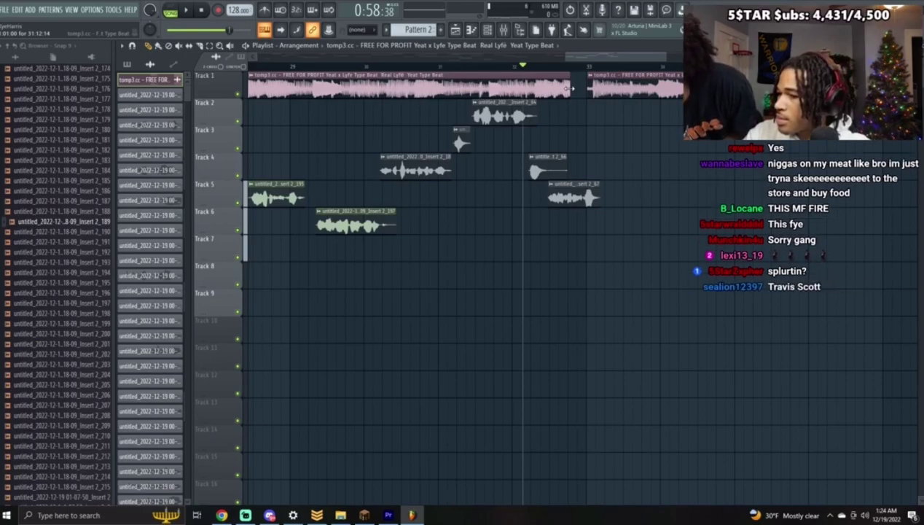
key(space)
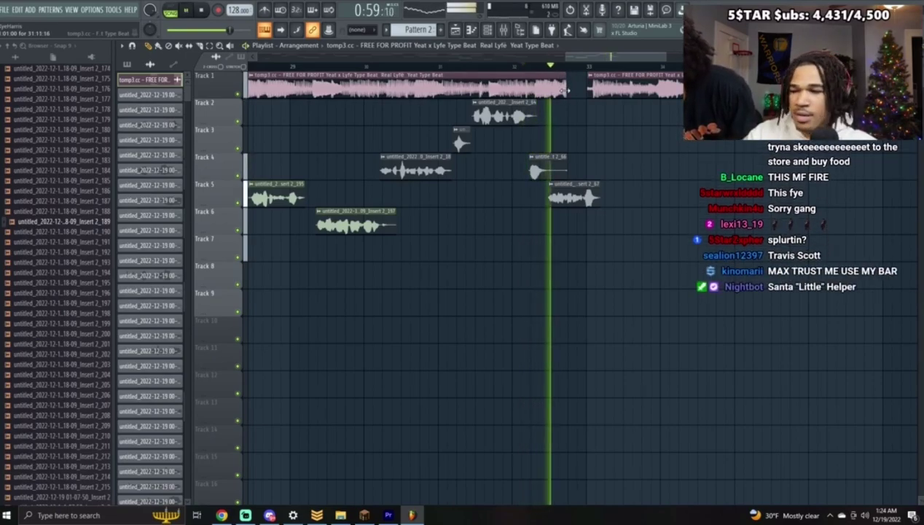
key(space)
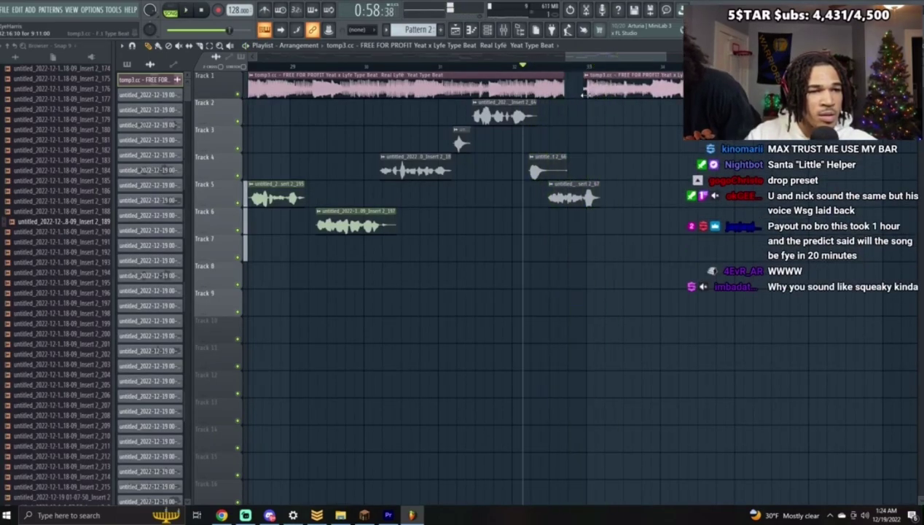
Step: Paste the copied opening vocal clips on Tracks 2 to 7 and move them over the second beat section after bar 33
key(ctrl+v)
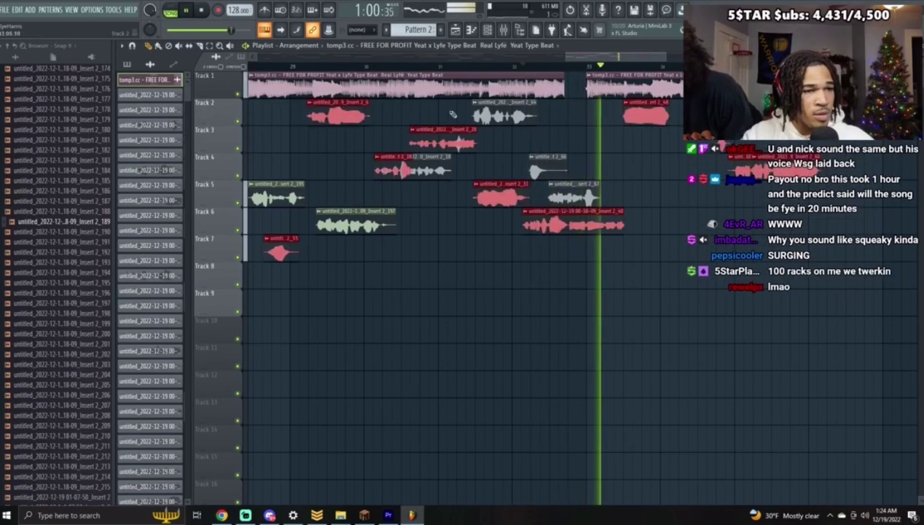
drag(340, 109, 703, 109)
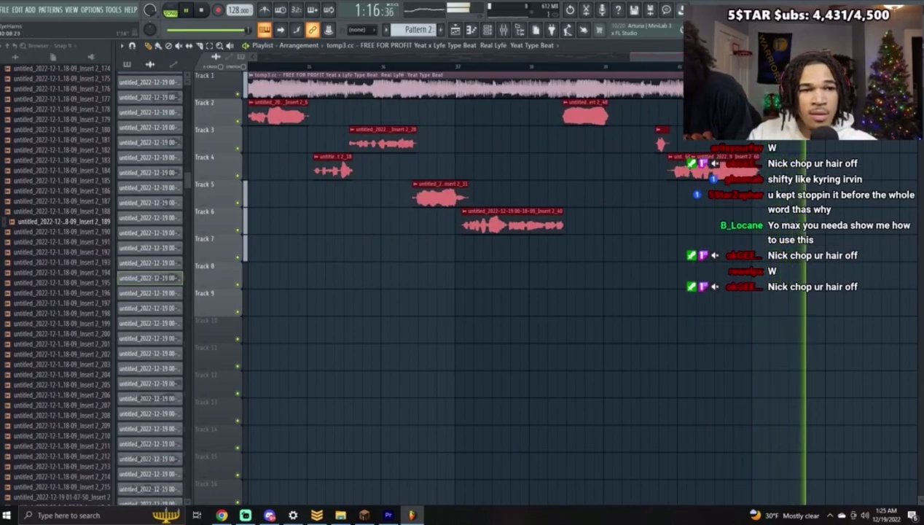
scroll(662, 87, down, 3)
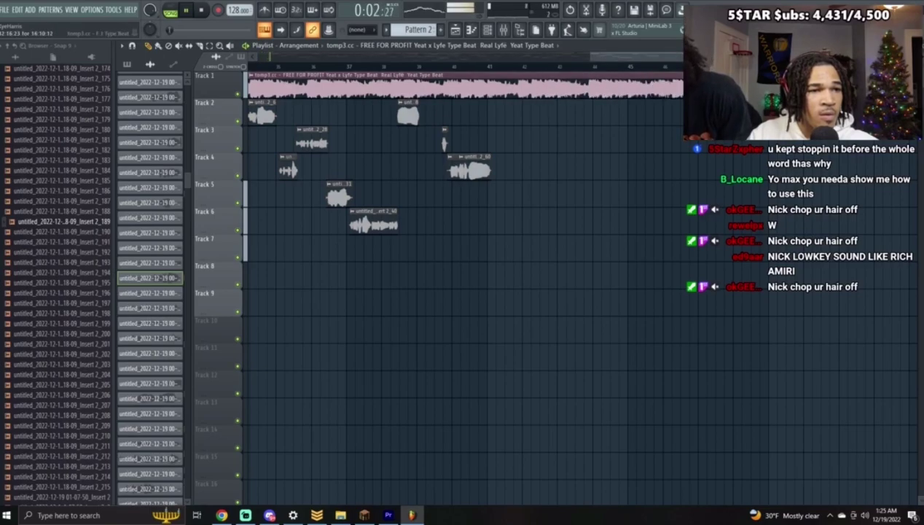
Step: Extend the end of the second Track 1 beat clip to about bar 57
click(569, 72)
key(ctrl+z)
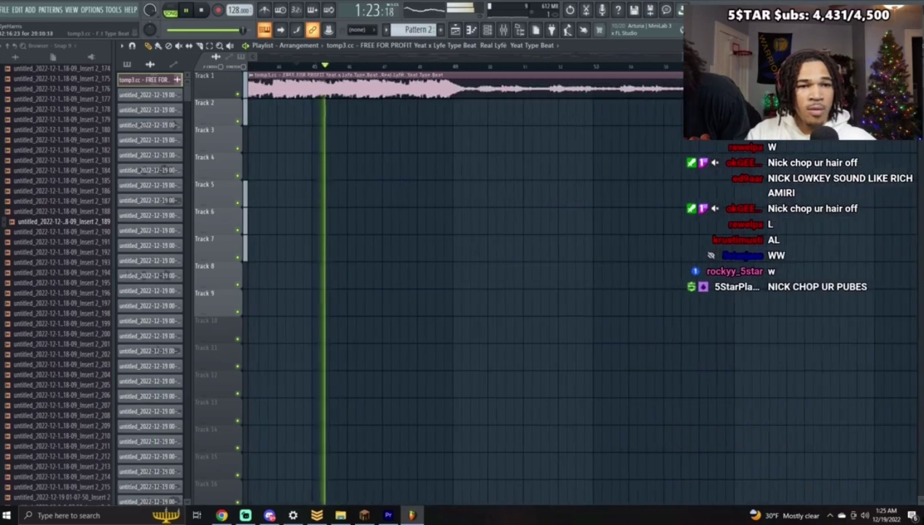
key(space)
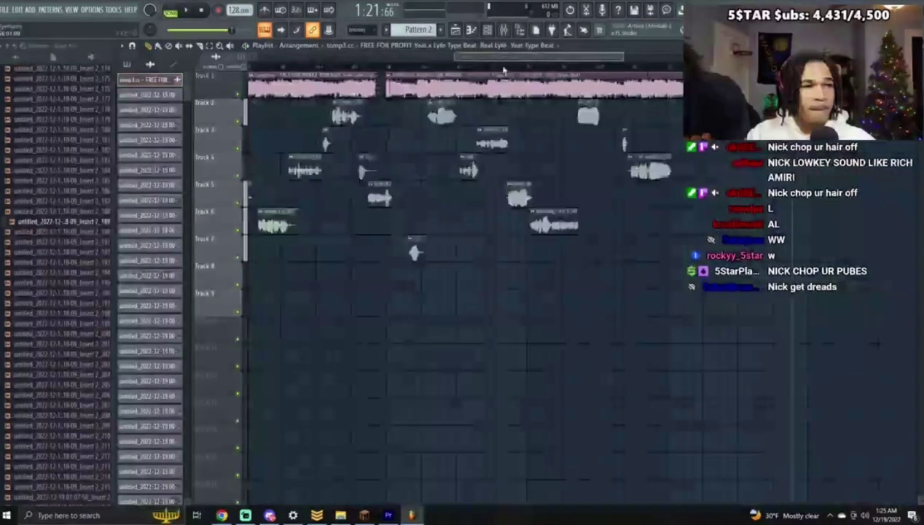
Step: Play the bar 33 transition and the first 13 bars to review the vocals over the beat
click(601, 68)
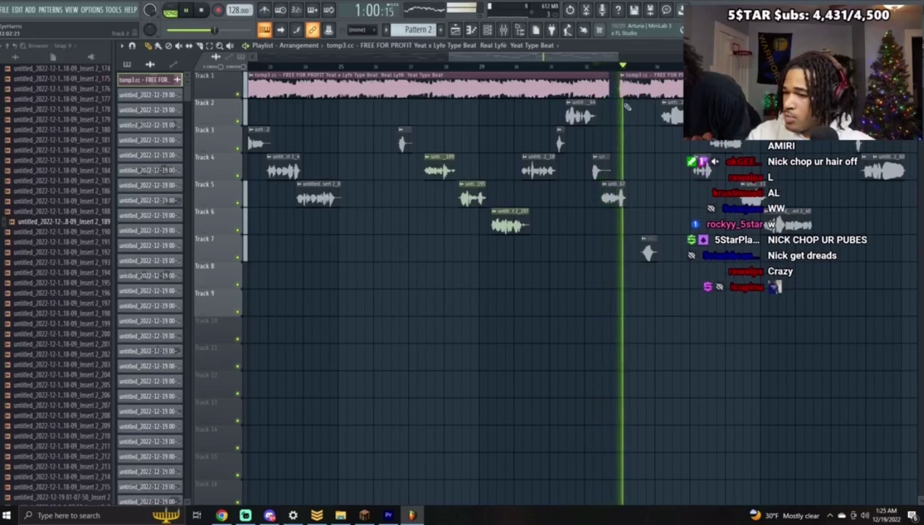
key(space)
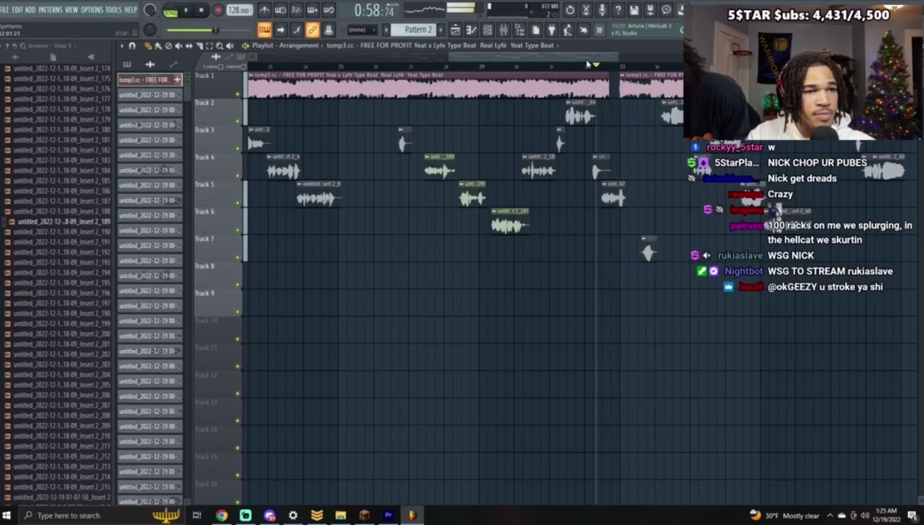
drag(543, 57, 293, 62)
key(space)
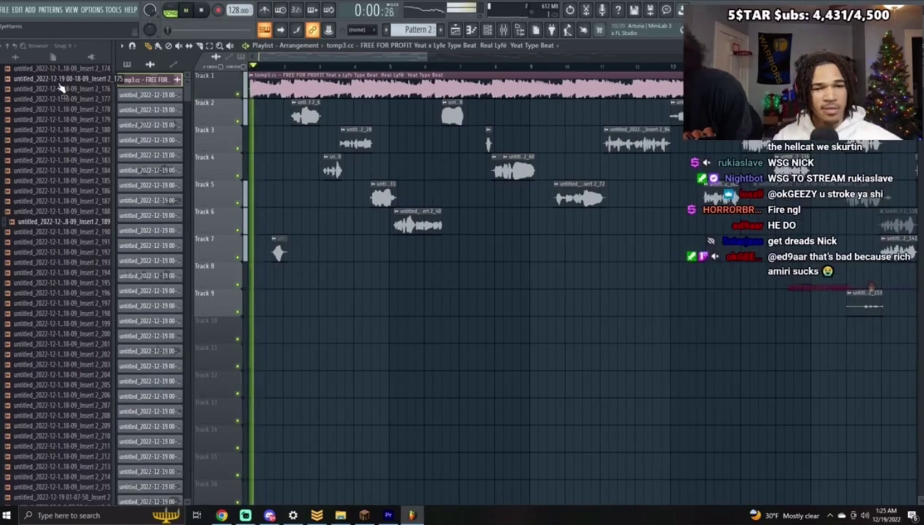
click(523, 67)
drag(403, 60, 441, 74)
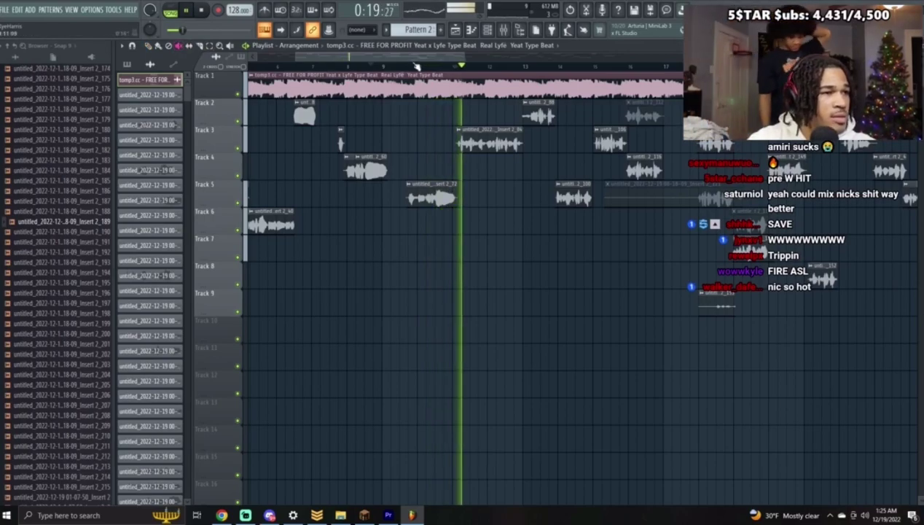
scroll(237, 58, down, 2)
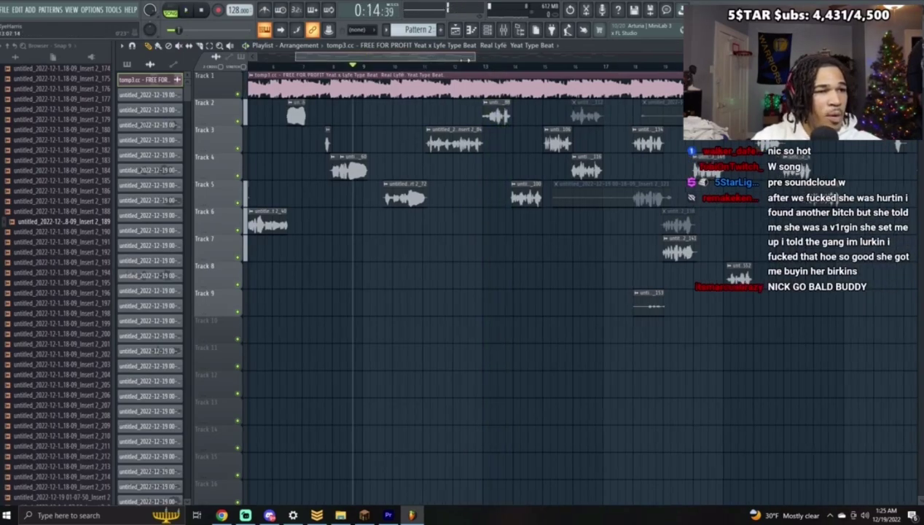
scroll(343, 67, up, 4)
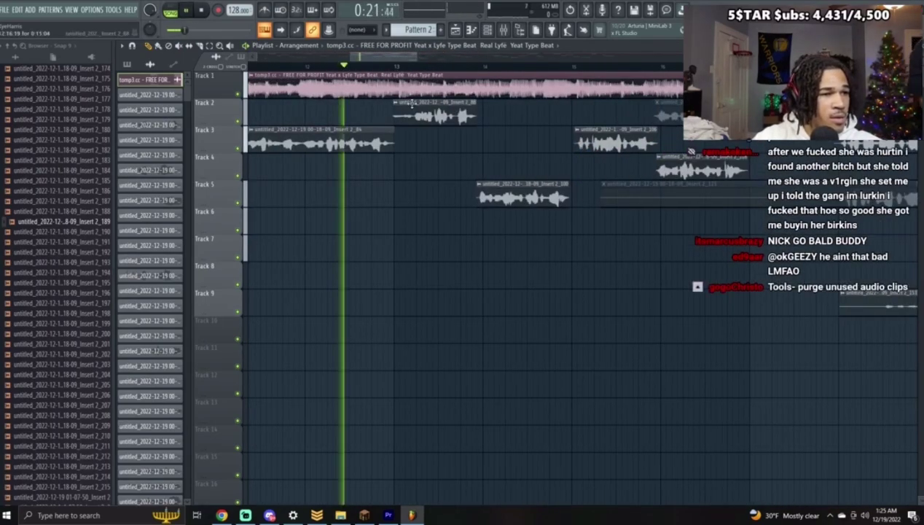
Step: Nudge the Insert 2_88 vocal clip on Track 2 near bar 13 slightly later and replay to check its timing
click(412, 105)
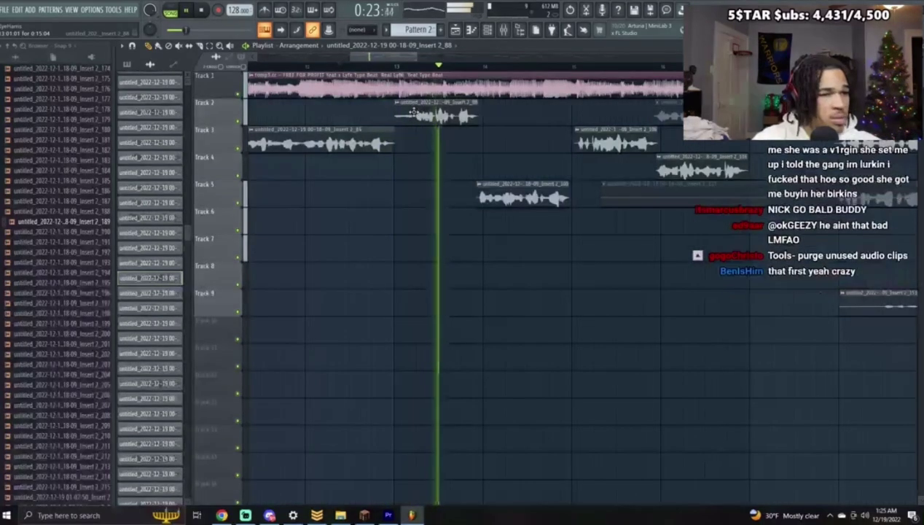
key(space)
key(space)
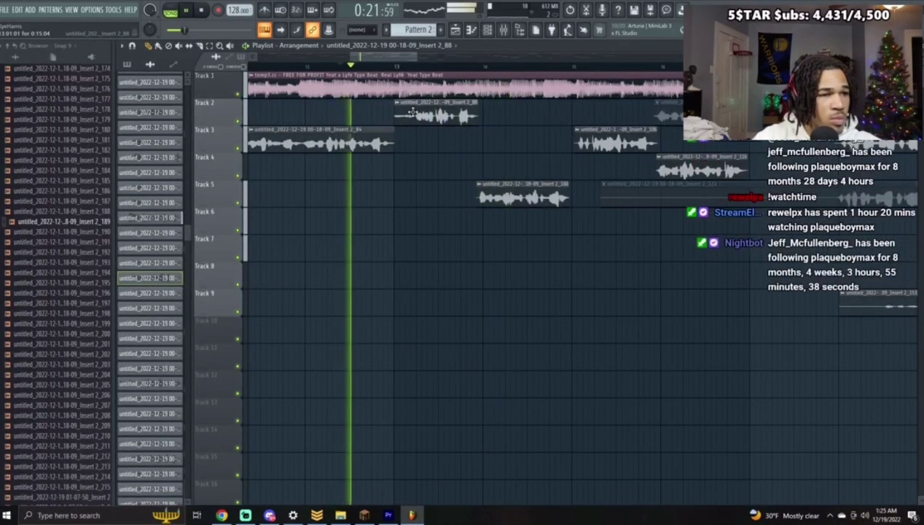
drag(413, 111, 415, 112)
key(space)
key(space)
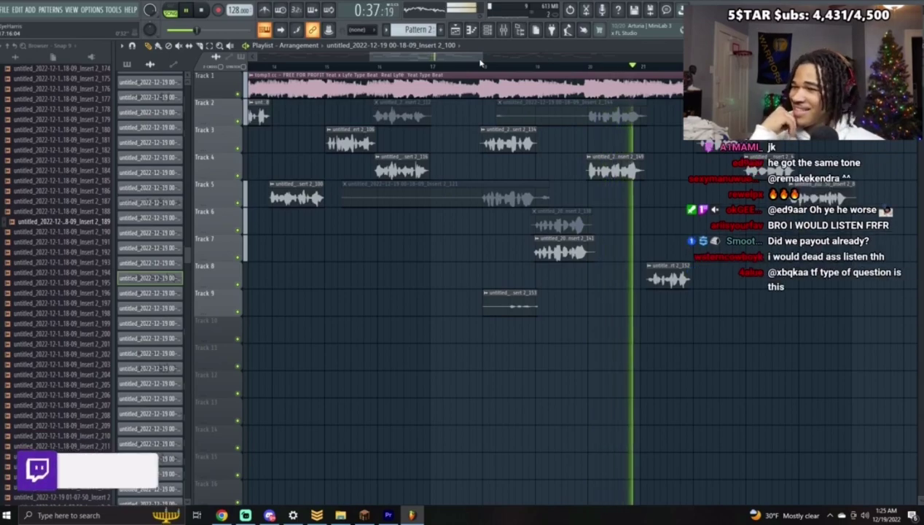
Step: Play through the rest of the arrangement past bar 33 and look over the vocal and beat clips
drag(483, 56, 669, 57)
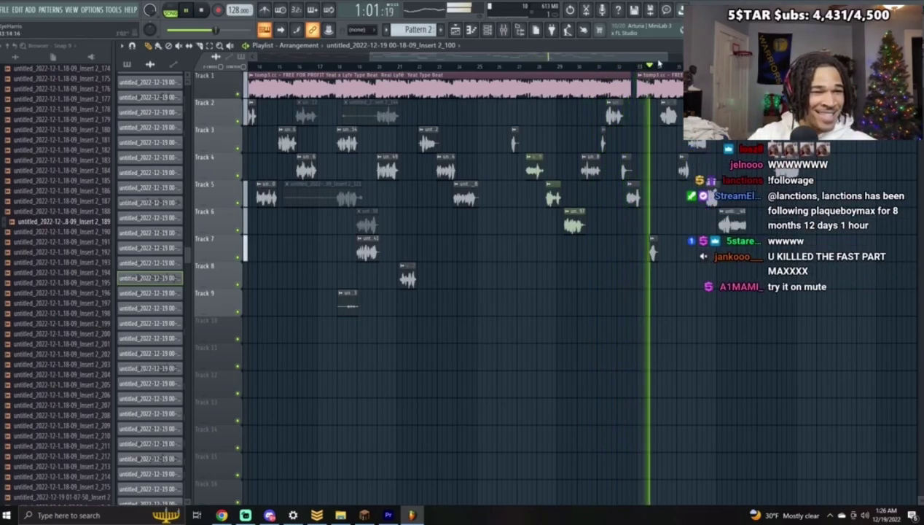
drag(667, 57, 897, 56)
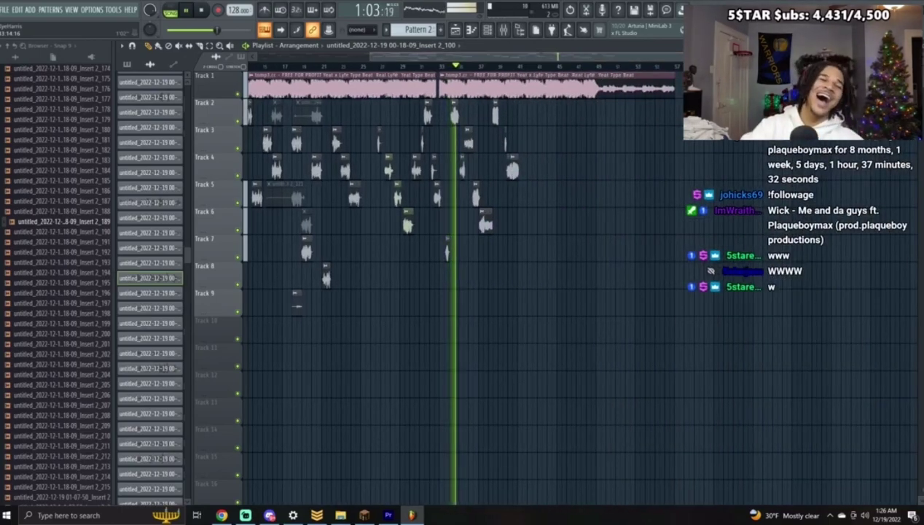
scroll(398, 191, up, 3)
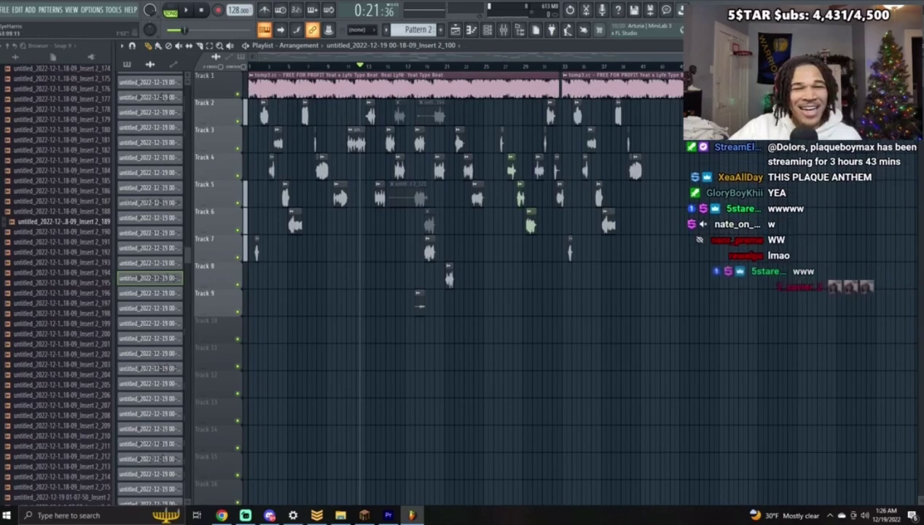
scroll(463, 284, down, 2)
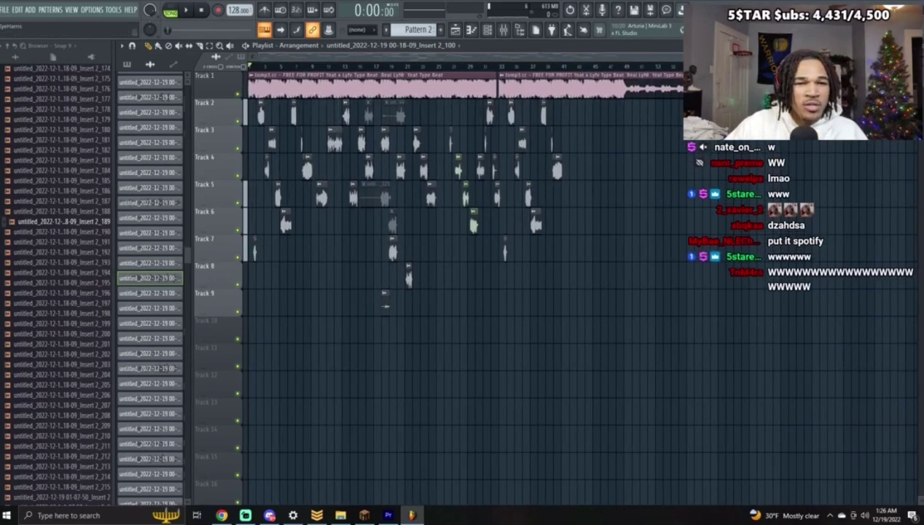
scroll(281, 97, up, 4)
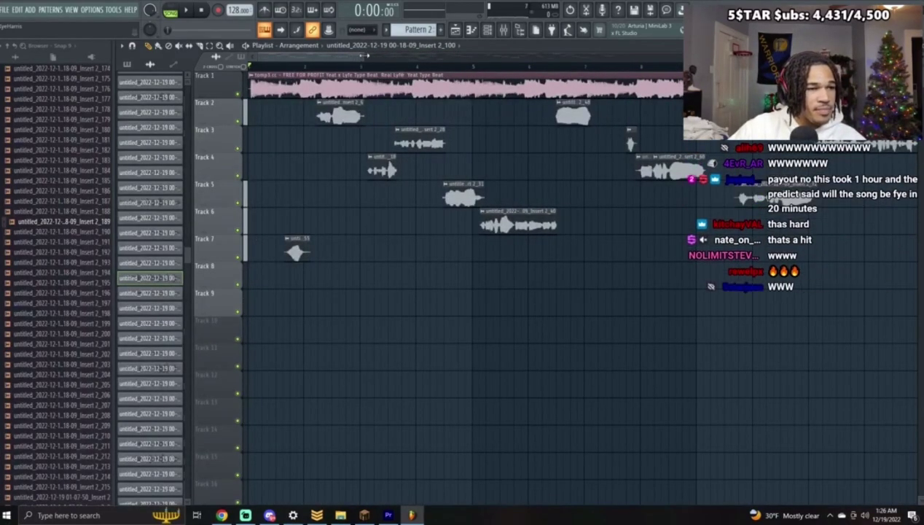
drag(345, 58, 537, 60)
drag(522, 60, 253, 61)
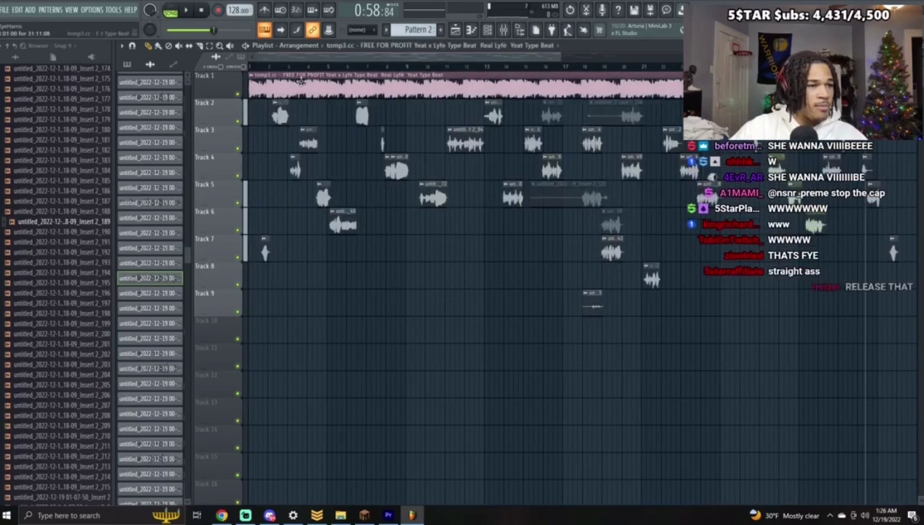
Step: Split the Track 1 beat clip at about bar 7 step 11
click(311, 78)
click(199, 46)
drag(381, 78, 382, 100)
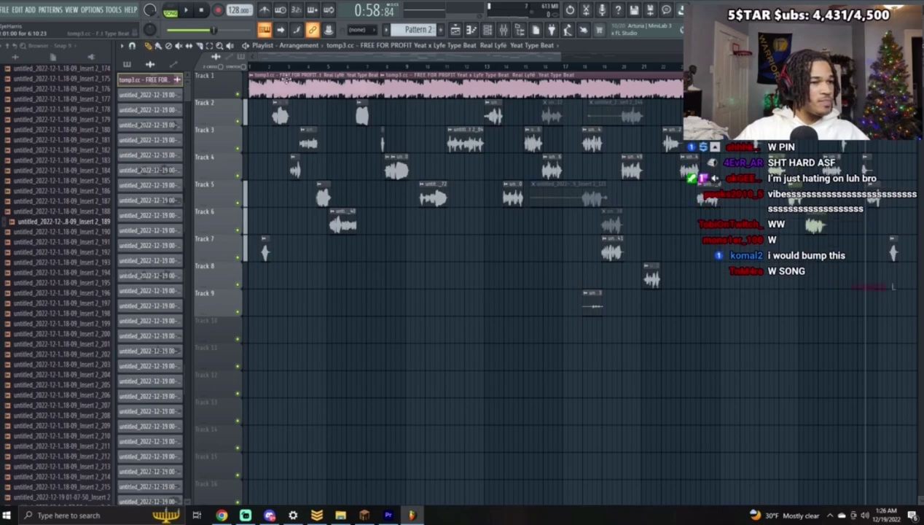
Step: Place a beat clip on Track 2 at bar 33 and trim the start of the Track 1 beat to about bar 35 step 7
drag(337, 59, 515, 59)
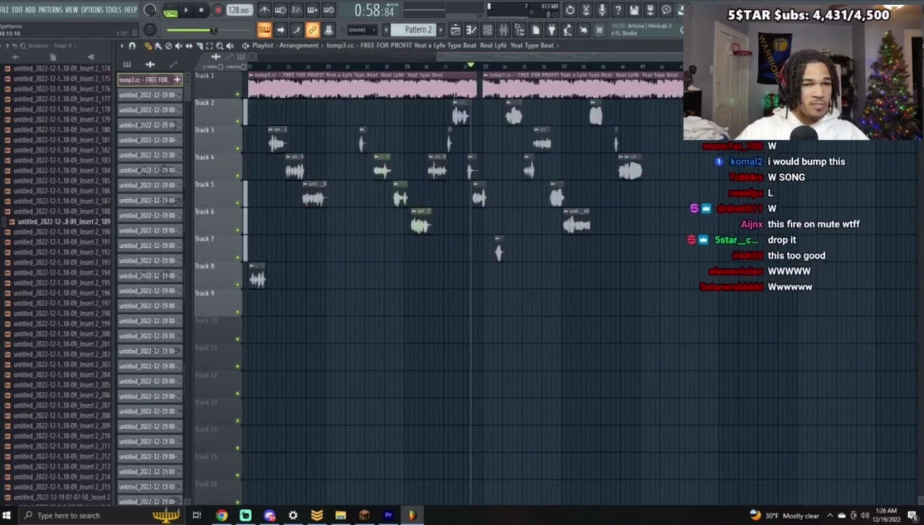
drag(740, 57, 562, 67)
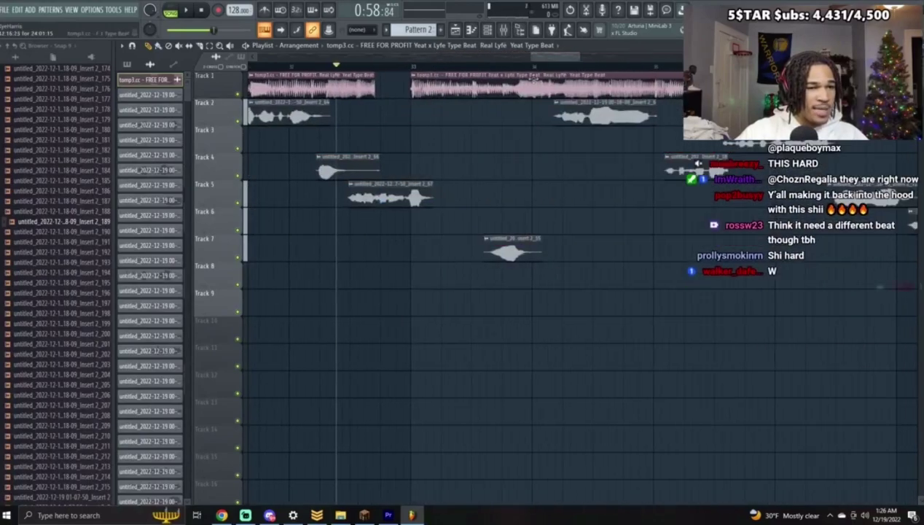
drag(405, 117, 696, 89)
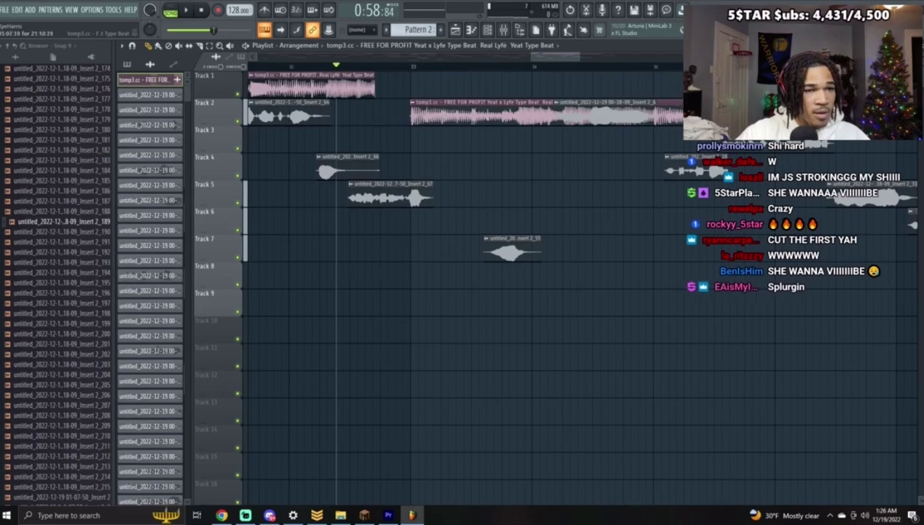
Step: Play from bar 32 to check the transition into the Track 2 beat clip at bar 33
key(space)
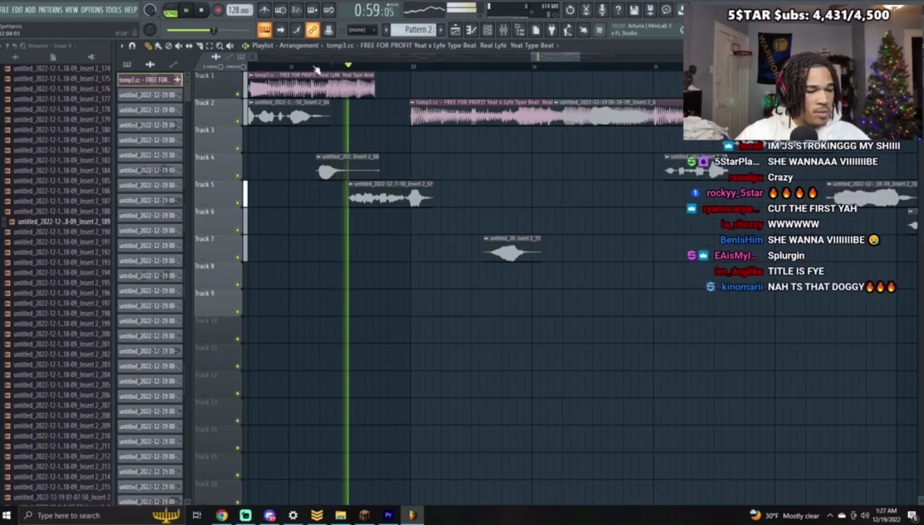
key(space)
key(space)
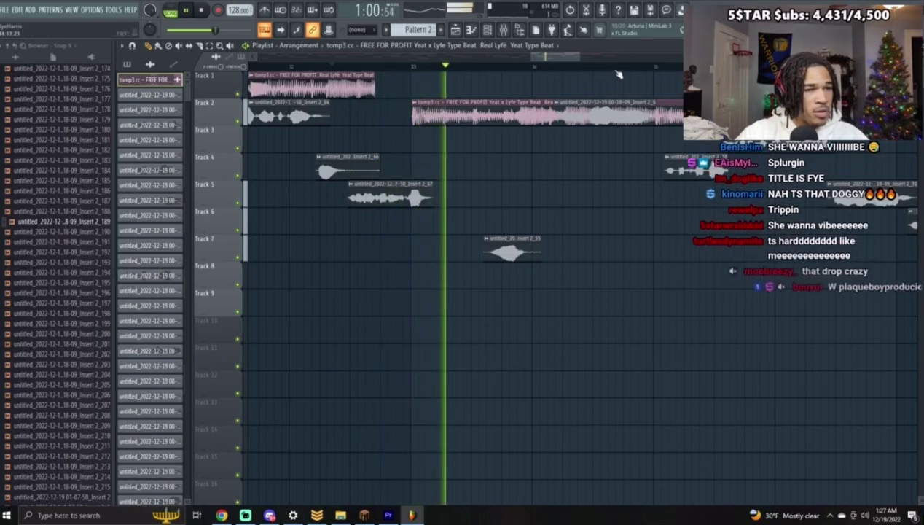
drag(579, 57, 635, 74)
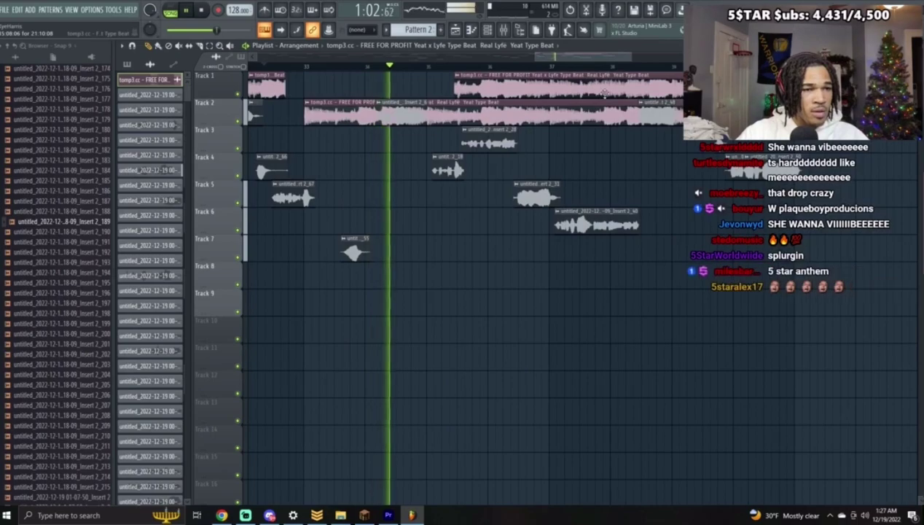
Step: Try ending the Track 2 beat clip near bar 35.5, replay it, and stretch its end back past bar 38
drag(689, 110, 464, 103)
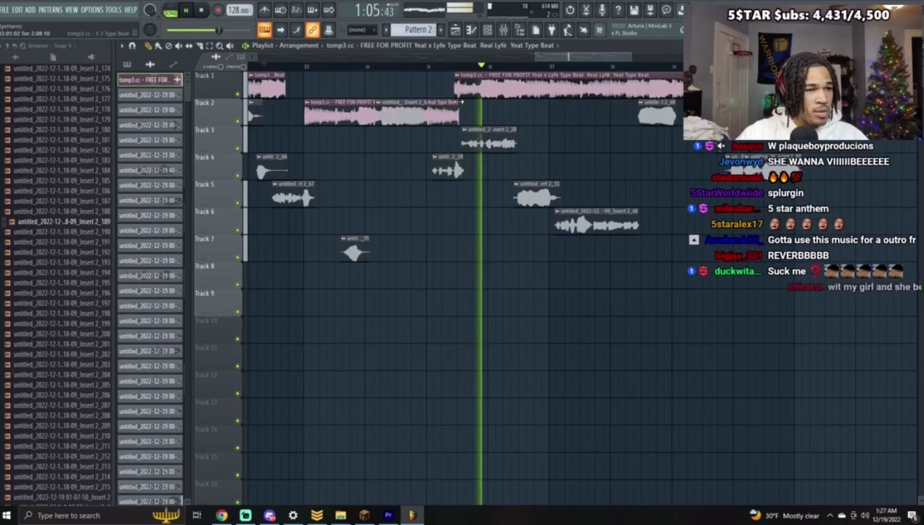
click(443, 66)
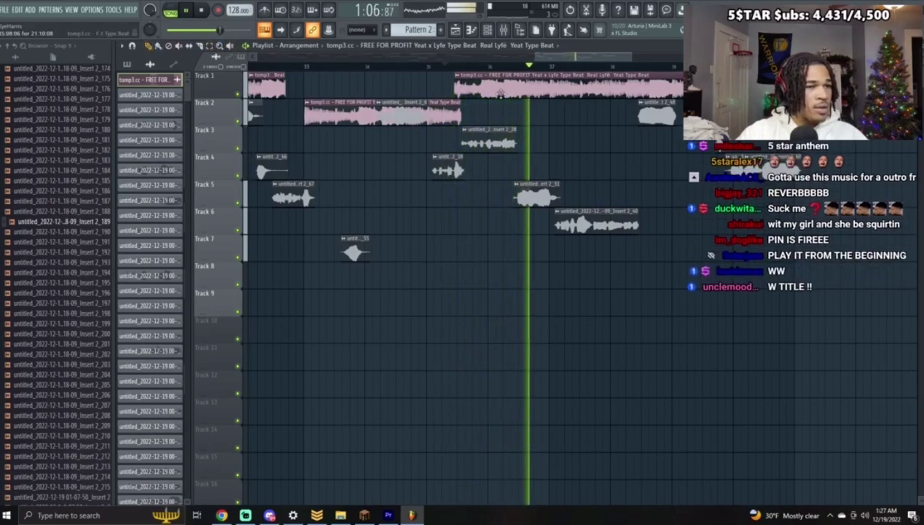
drag(459, 104, 687, 108)
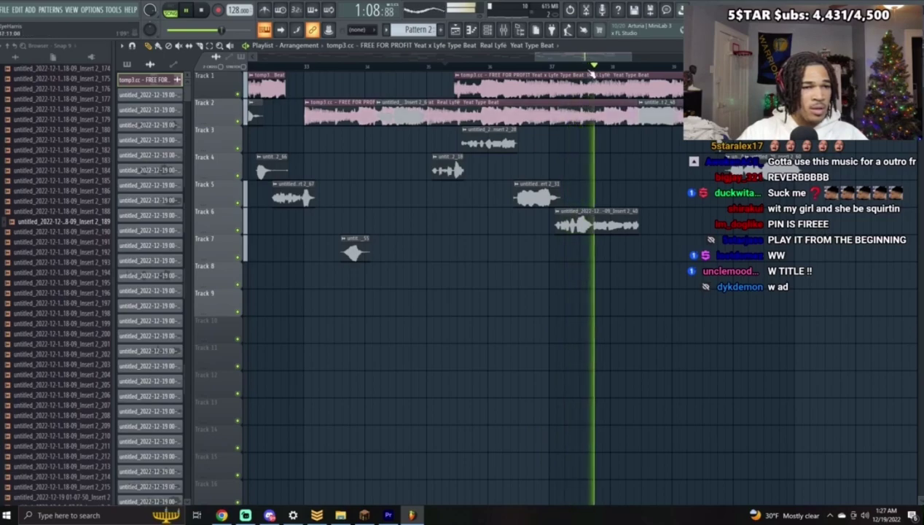
Step: Trim the start of the second Track 1 beat clip to about bar 42 so it follows the Track 2 beat section
drag(631, 59, 671, 59)
drag(398, 86, 685, 108)
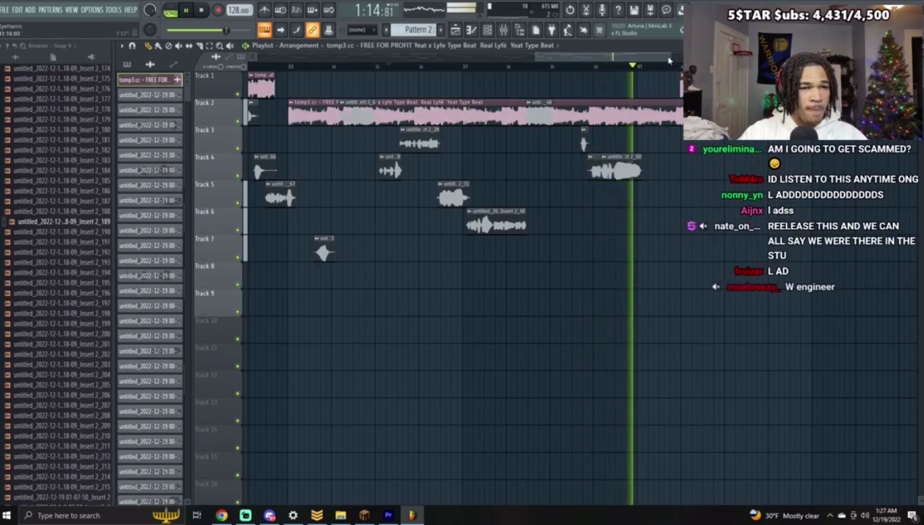
Step: Extend the start of the second Track 1 beat clip to slightly before bar 42 and play from bar 41 to check the transition
drag(671, 59, 684, 59)
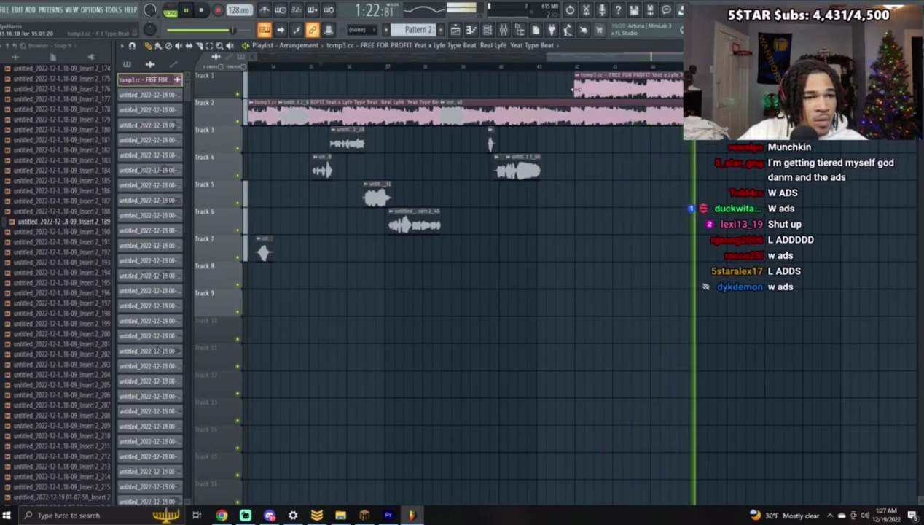
key(space)
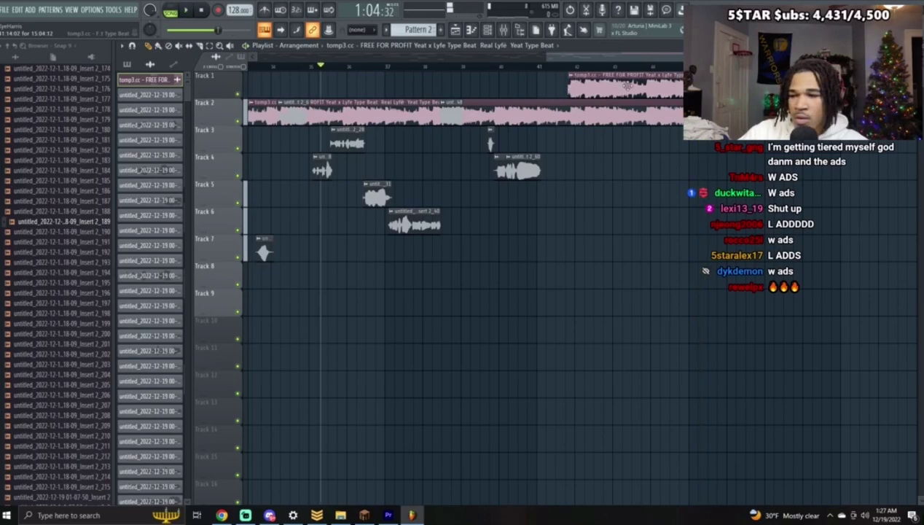
click(540, 66)
key(space)
drag(698, 56, 630, 66)
key(space)
key(space)
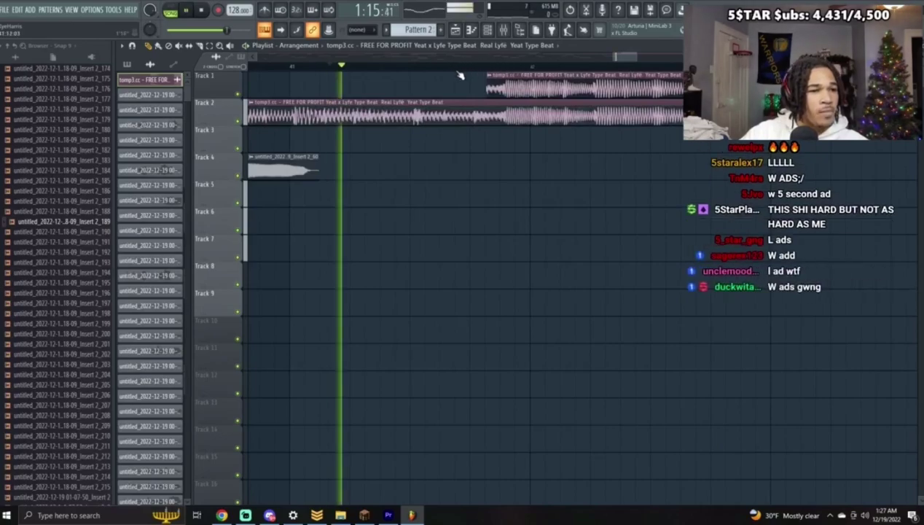
Step: Slice the Track 2 beat clip near bar 42, remove the overlapping remainder, and move the kept section up onto Track 1 at bar 33
key(space)
key(space)
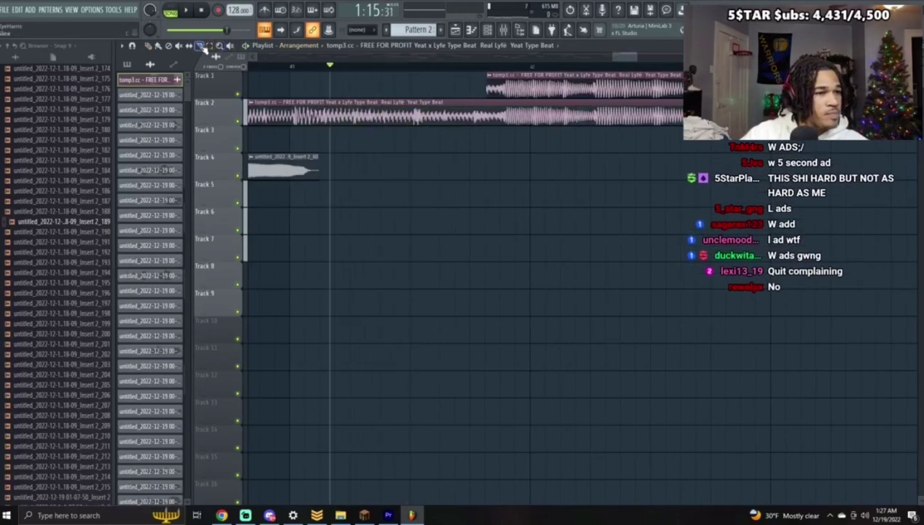
key(space)
right_click(569, 113)
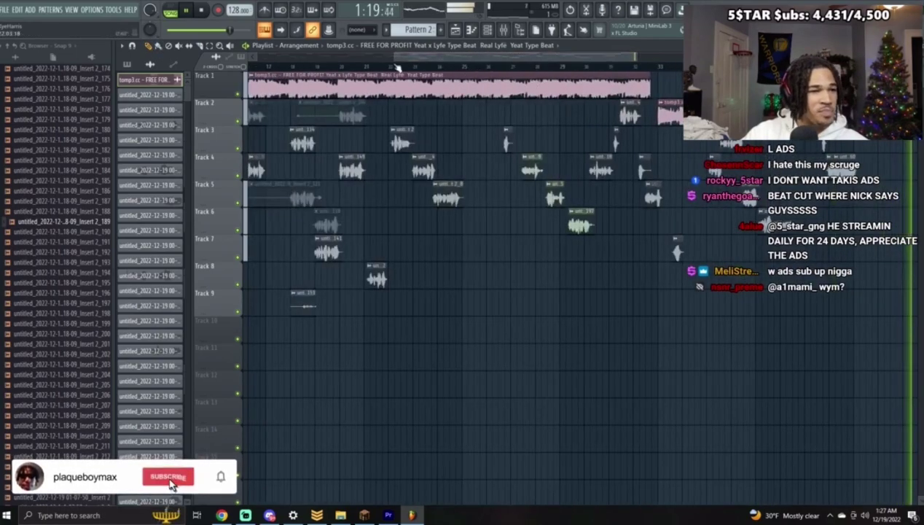
drag(654, 110, 737, 88)
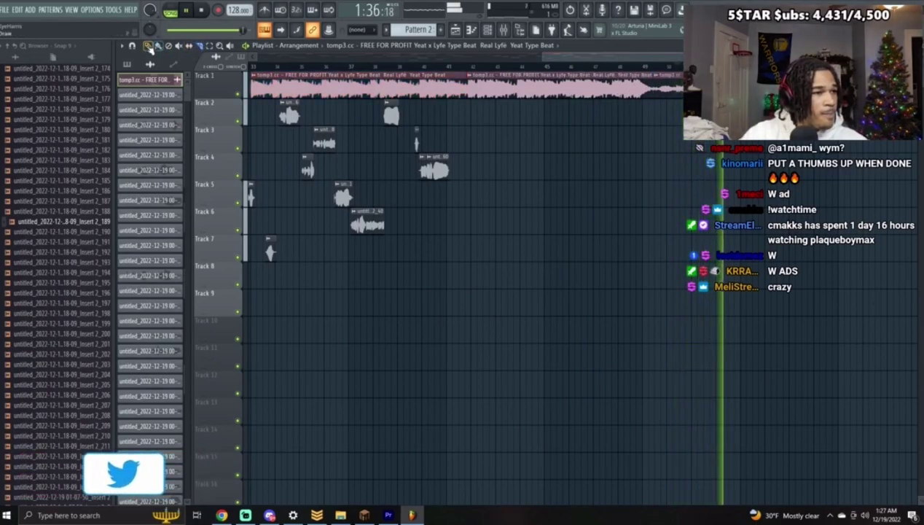
Step: Create a volume automation clip for the beat near the end of the Track 1 beat at about bar 49
click(657, 75)
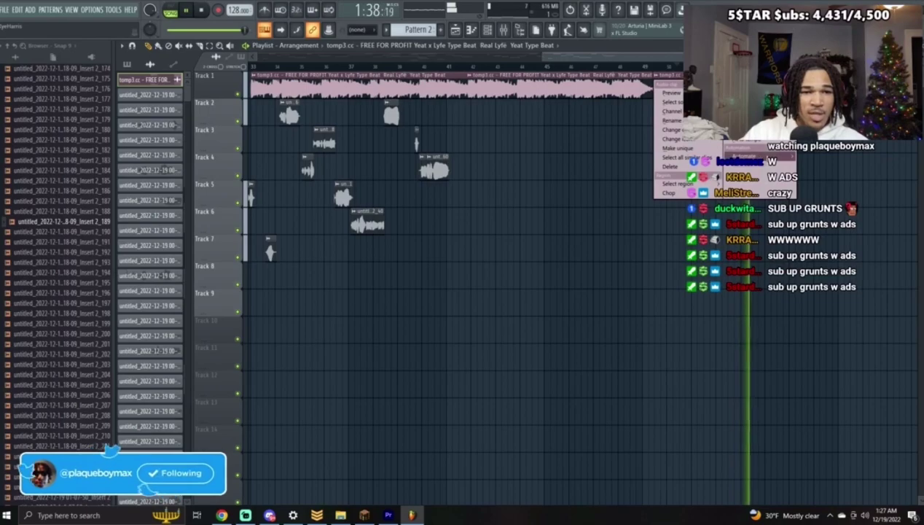
mouse_move(736, 155)
click(815, 166)
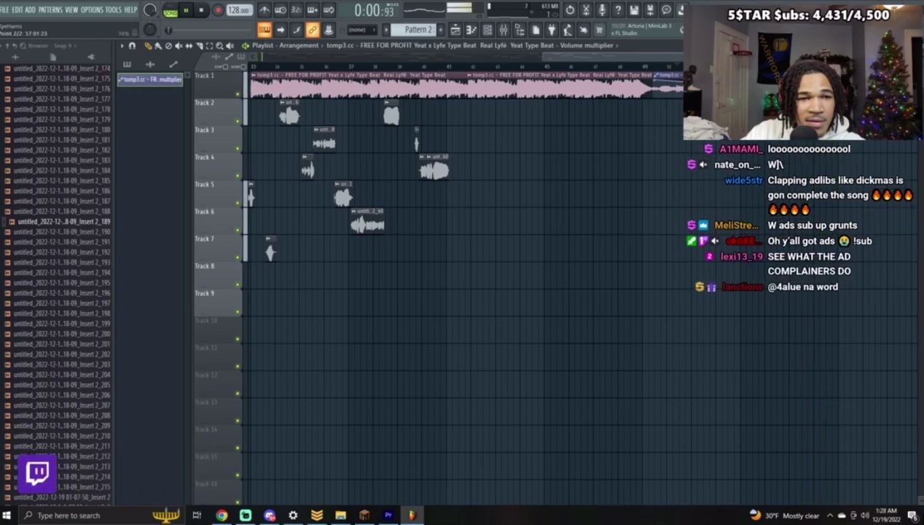
Step: Set up mixer Insert 5 as the Adlibs track and open the effect choices for its first slot
drag(649, 57, 329, 54)
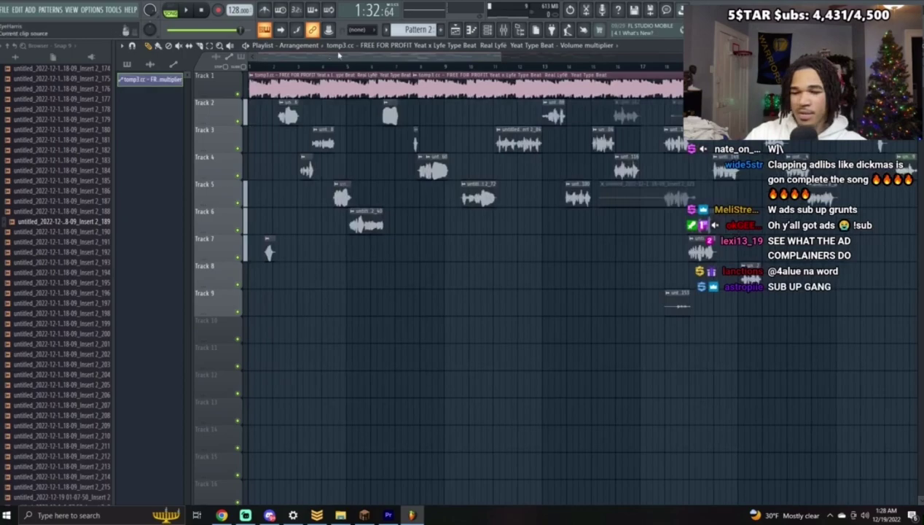
drag(500, 58, 665, 57)
click(504, 37)
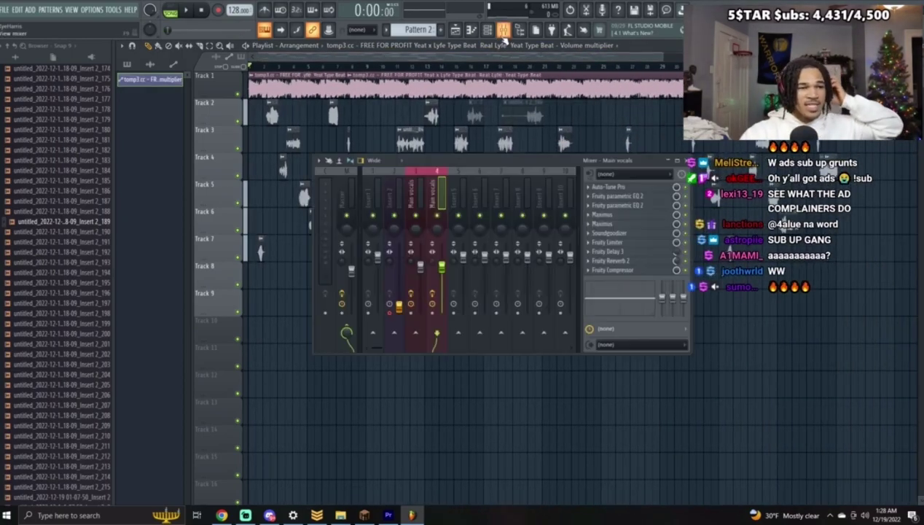
click(463, 194)
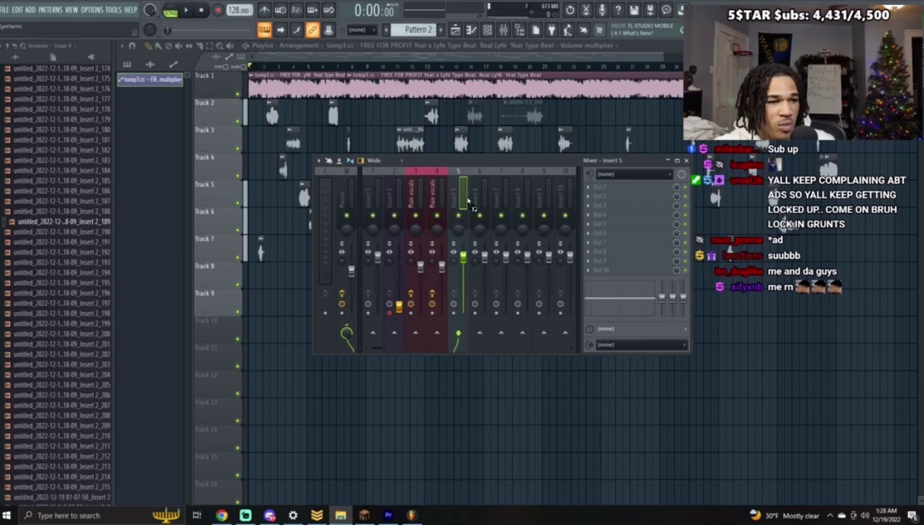
click(461, 201)
click(605, 189)
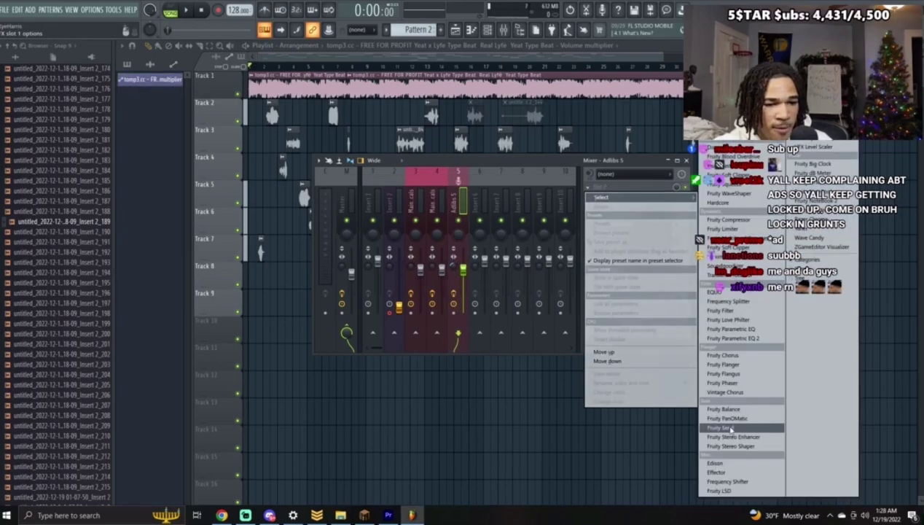